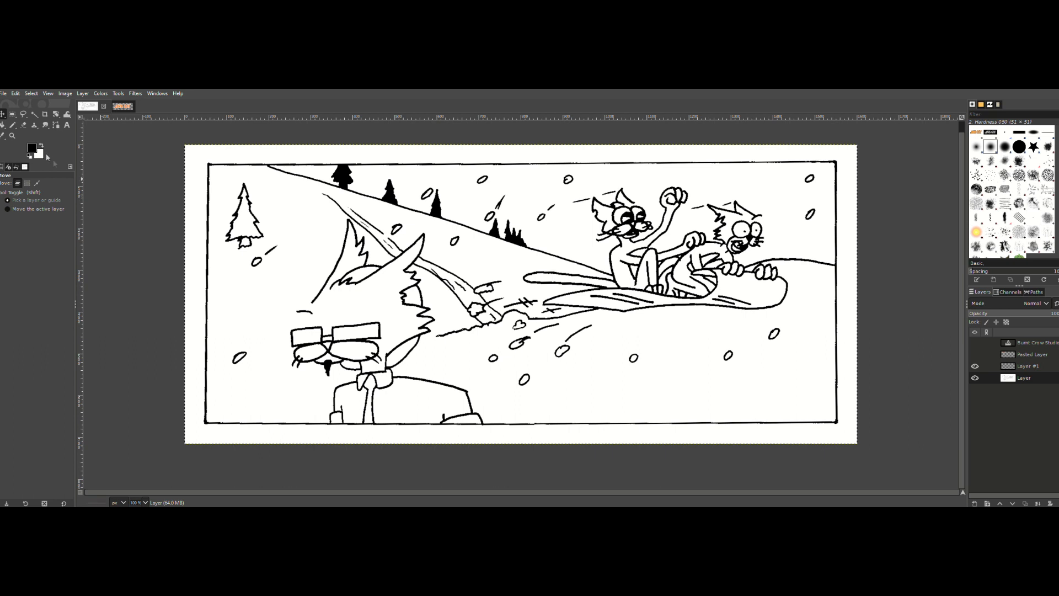
# Step: Set the foreground colour to dark green and fuzzy-select the black area of the second tree on the slope
pyautogui.click(32, 148)
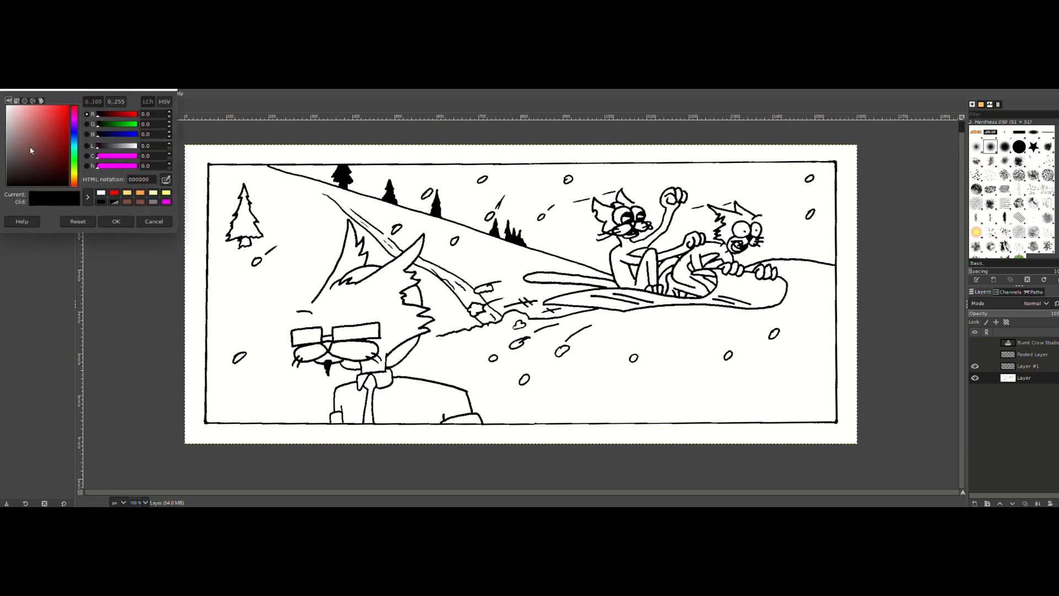
pyautogui.click(75, 158)
pyautogui.moveTo(63, 147); pyautogui.dragTo(81, 157)
pyautogui.click(115, 221)
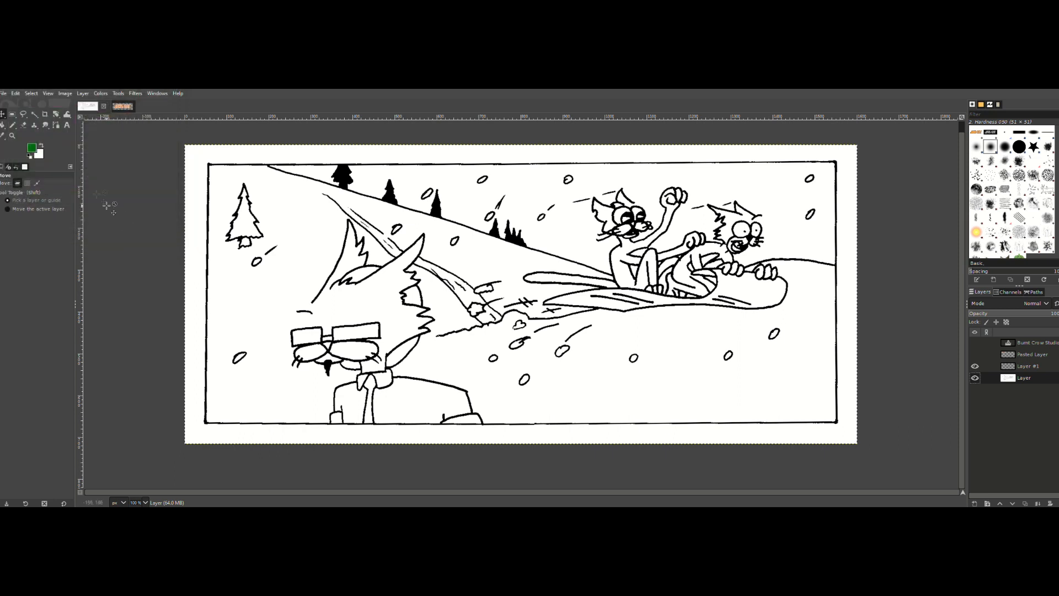
pyautogui.click(34, 114)
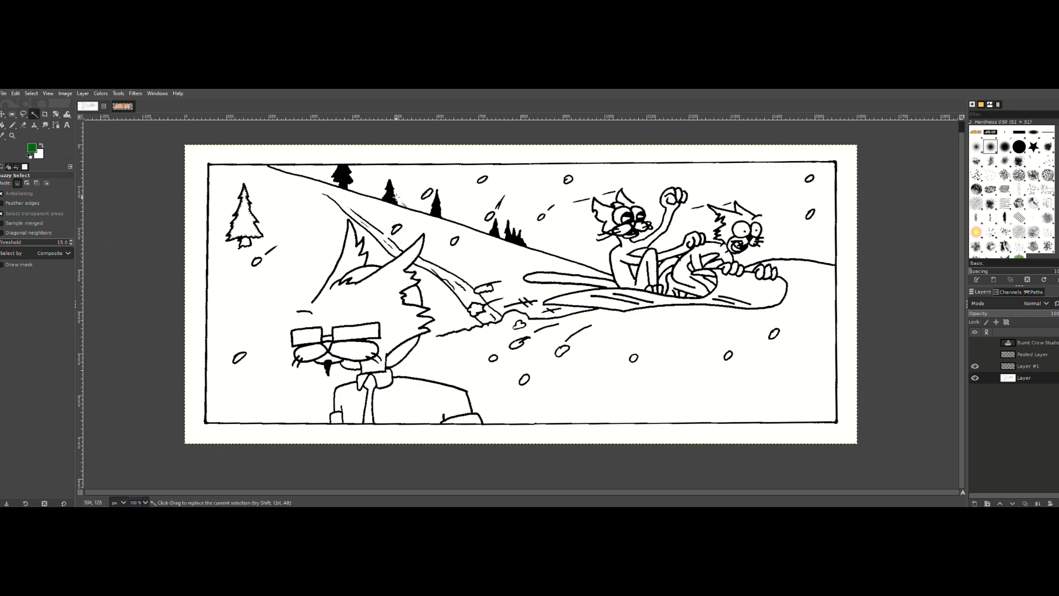
pyautogui.click(393, 195)
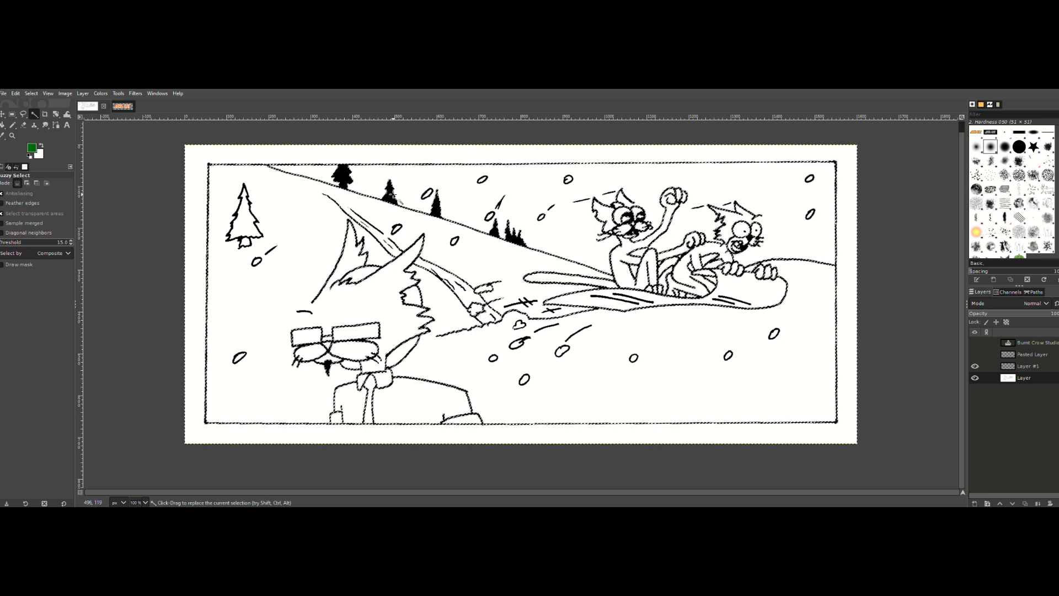
# Step: Select all the black linework by colour and fill the selection with default black on Layer #1
pyautogui.click(31, 93)
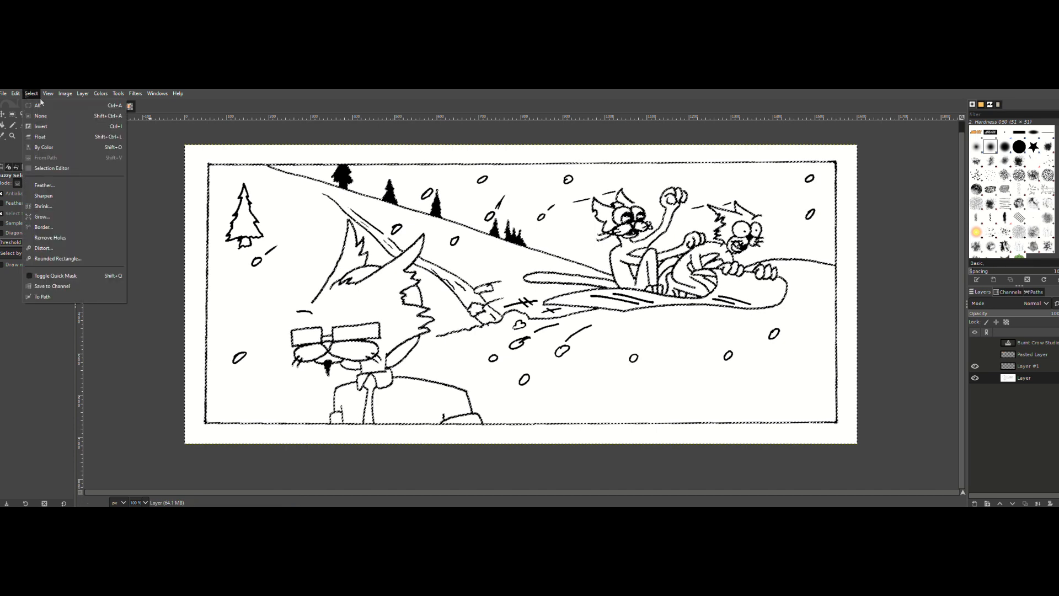
pyautogui.click(44, 147)
pyautogui.click(342, 174)
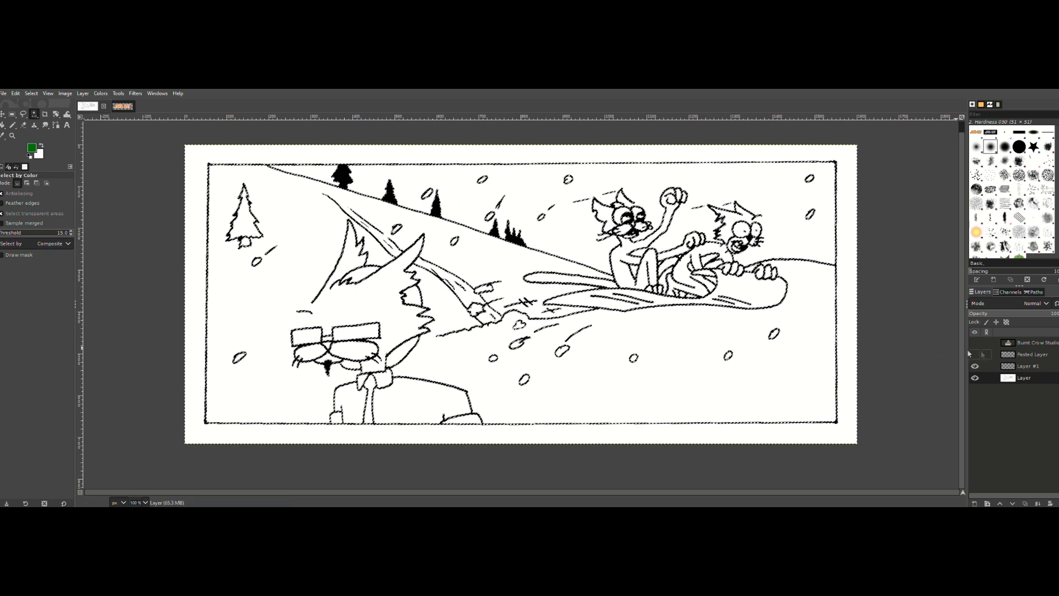
pyautogui.click(1042, 372)
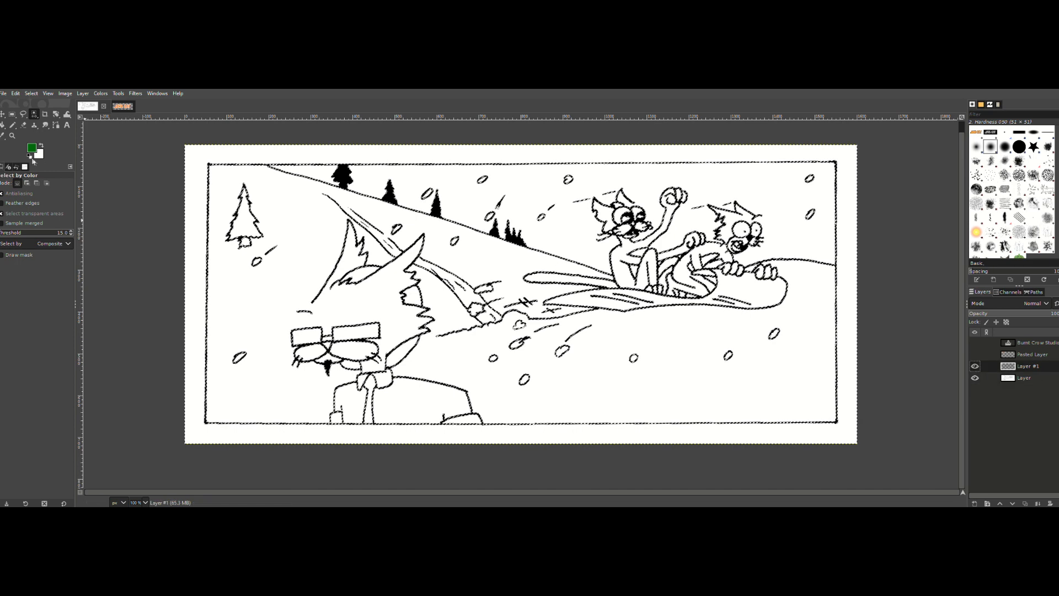
pyautogui.click(30, 157)
pyautogui.click(16, 94)
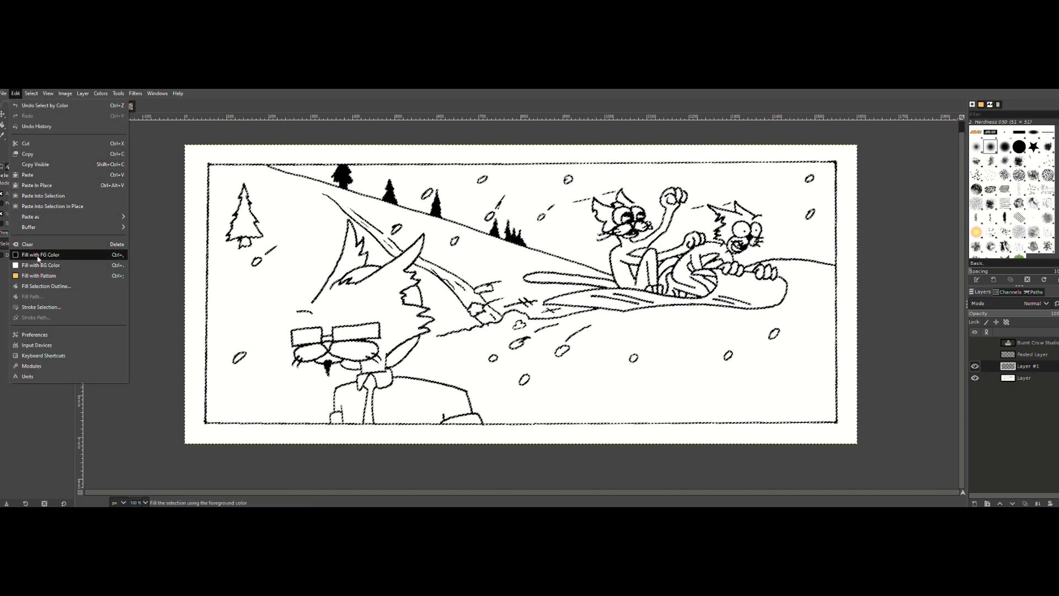
pyautogui.click(33, 254)
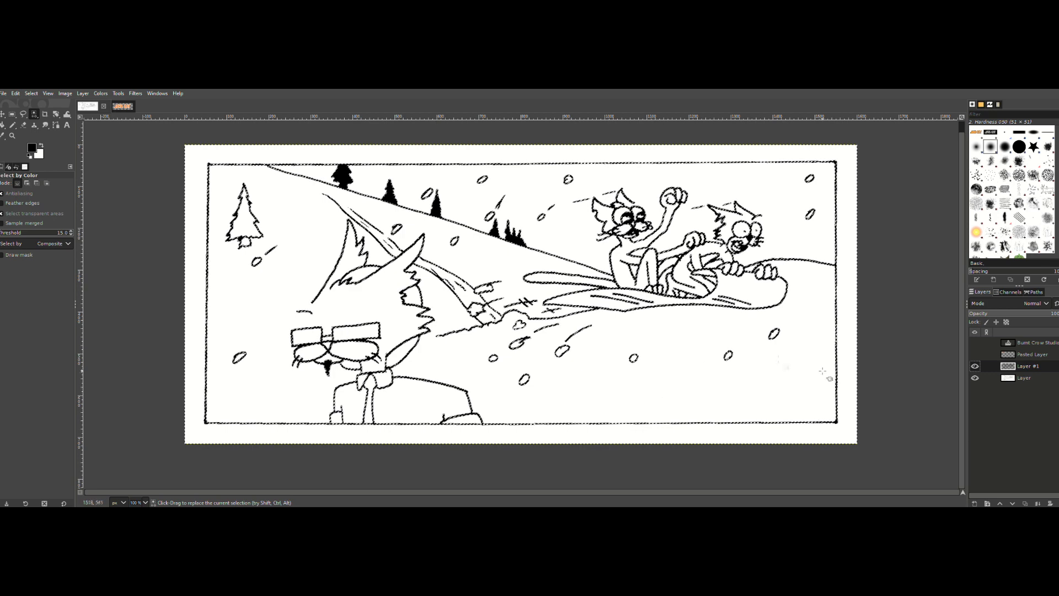
# Step: Add a layer group directly above the bottom layer
pyautogui.click(1035, 381)
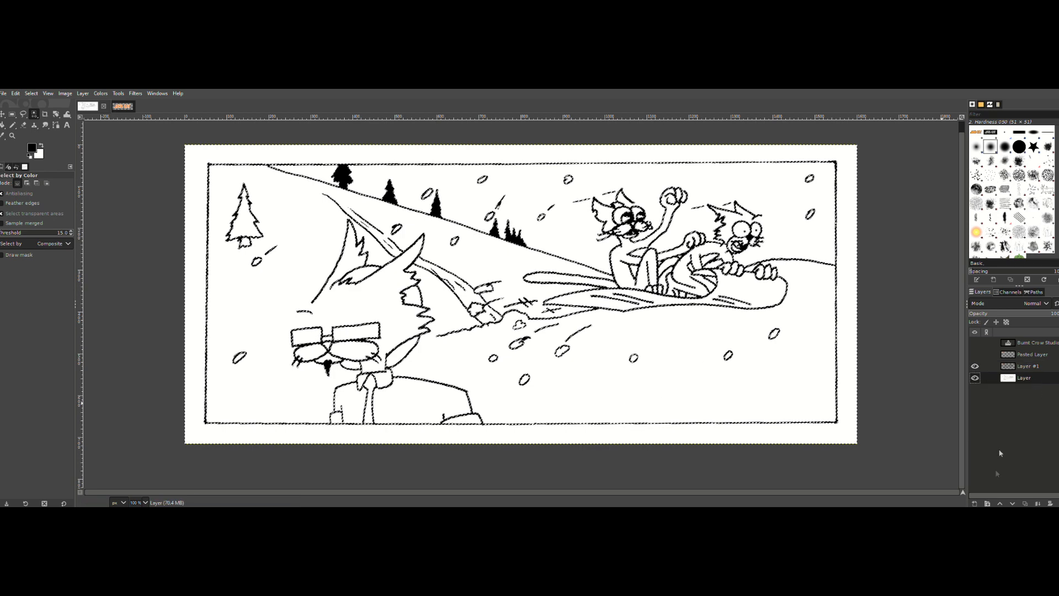
pyautogui.click(986, 503)
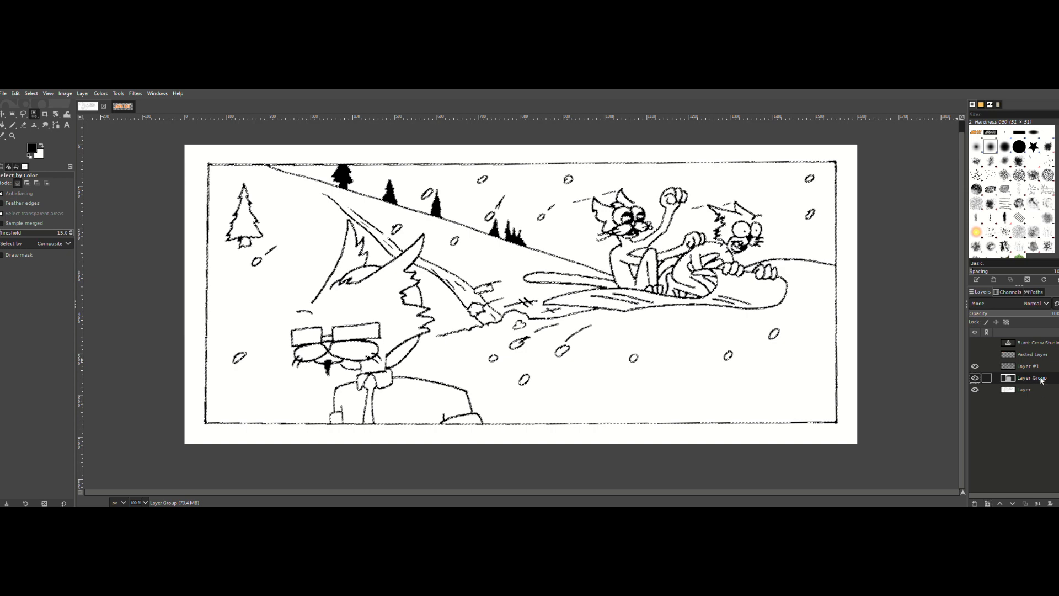
# Step: Clear the selection and hide the bottom layer to check the linework on transparency
pyautogui.click(1027, 389)
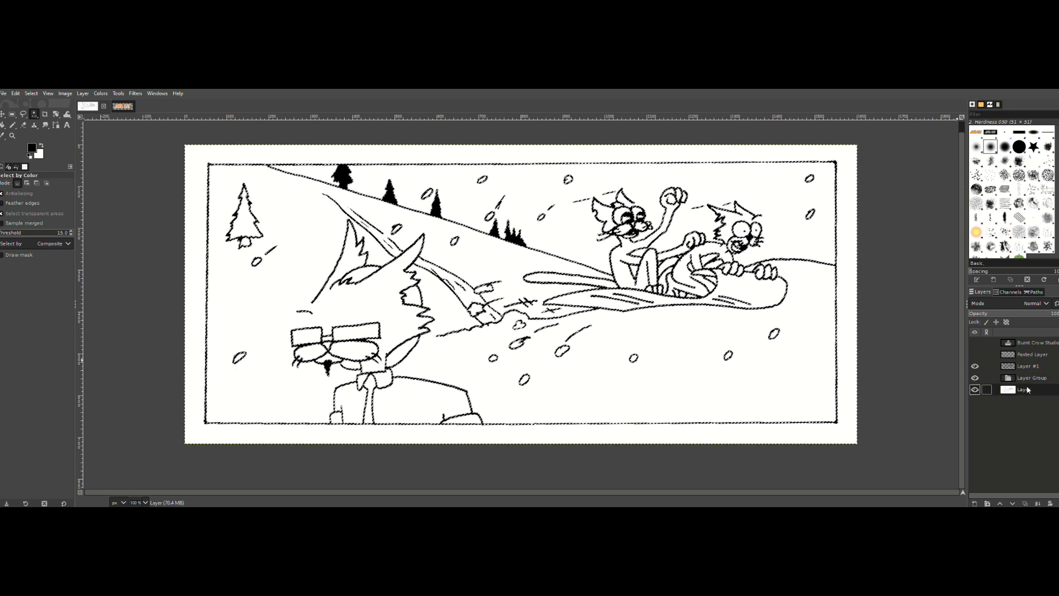
pyautogui.hotkey('ctrl', ',')
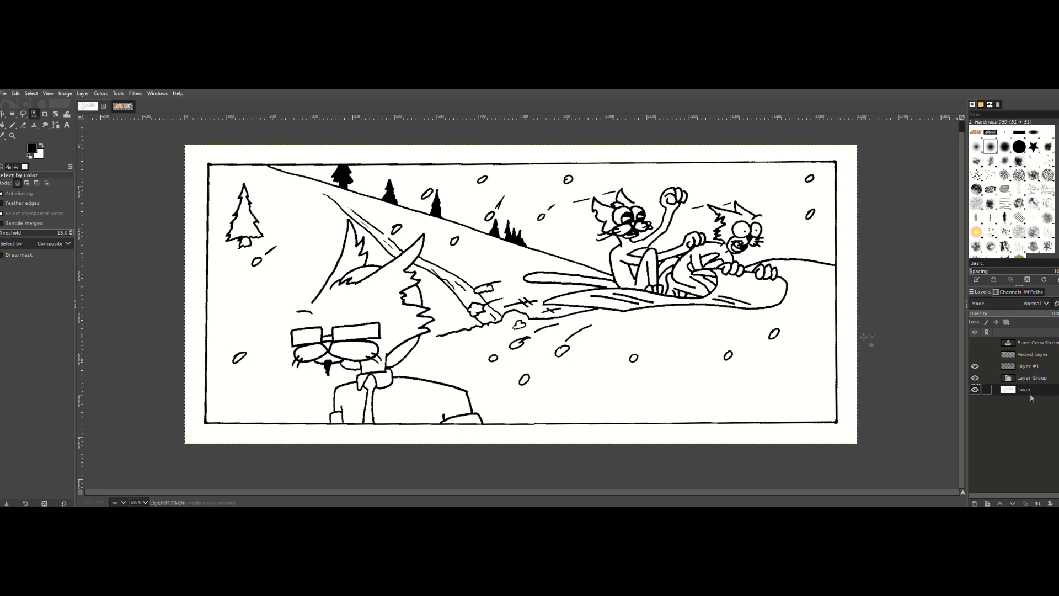
pyautogui.click(1036, 380)
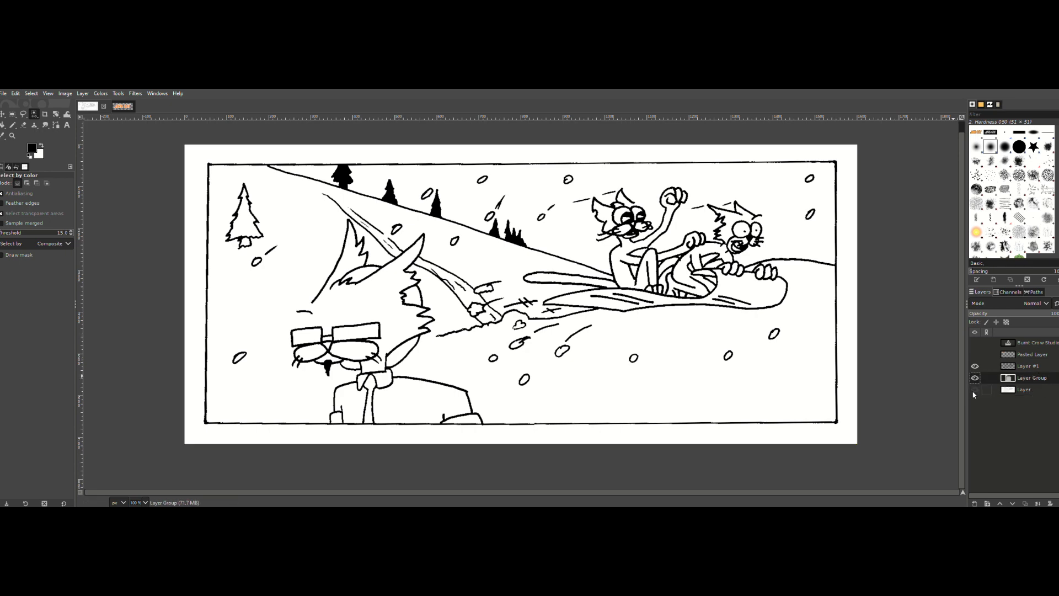
pyautogui.click(974, 389)
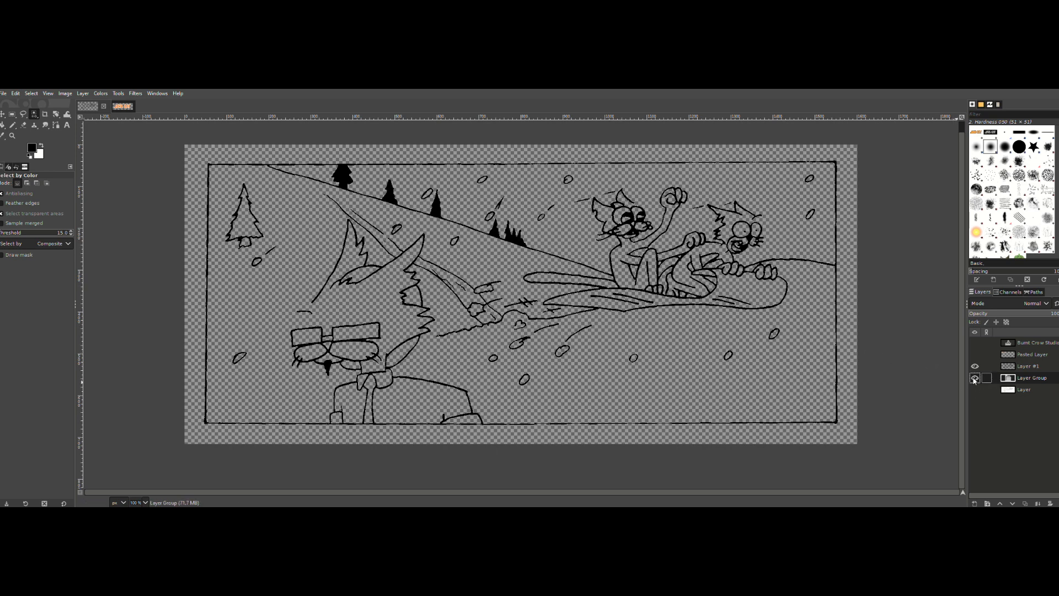
pyautogui.click(975, 379)
pyautogui.click(974, 379)
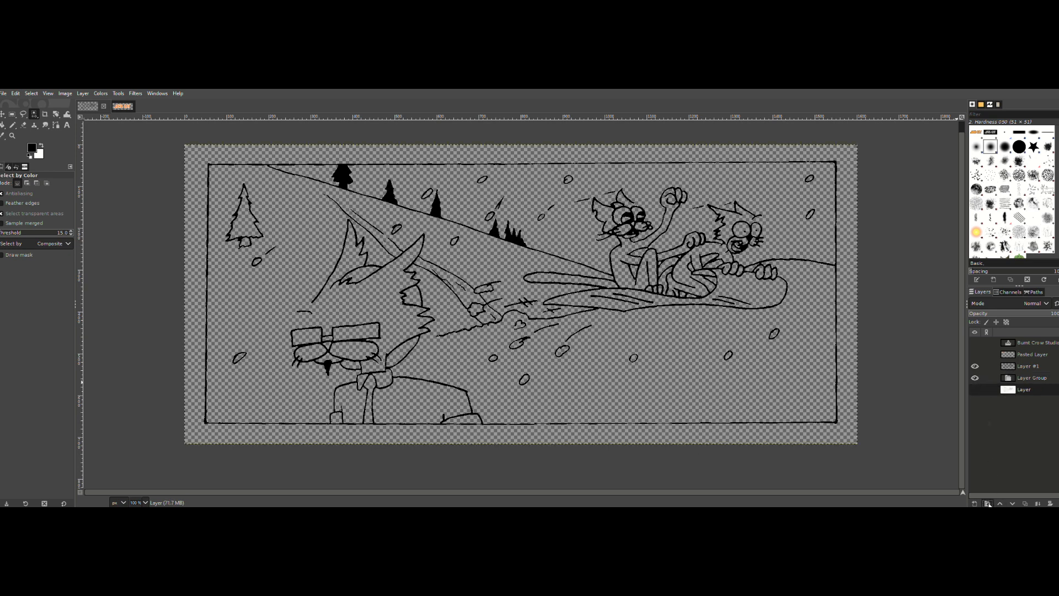
# Step: Add a second layer group above the bottom layer and hide it
pyautogui.click(987, 503)
pyautogui.click(974, 390)
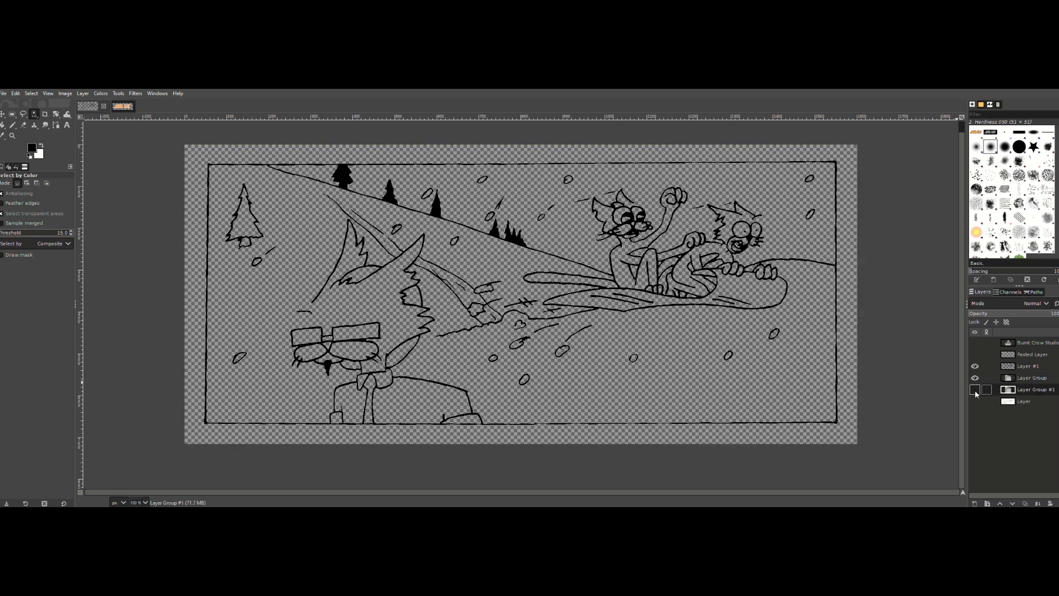
# Step: Duplicate the bottom drawing layer
pyautogui.click(1030, 402)
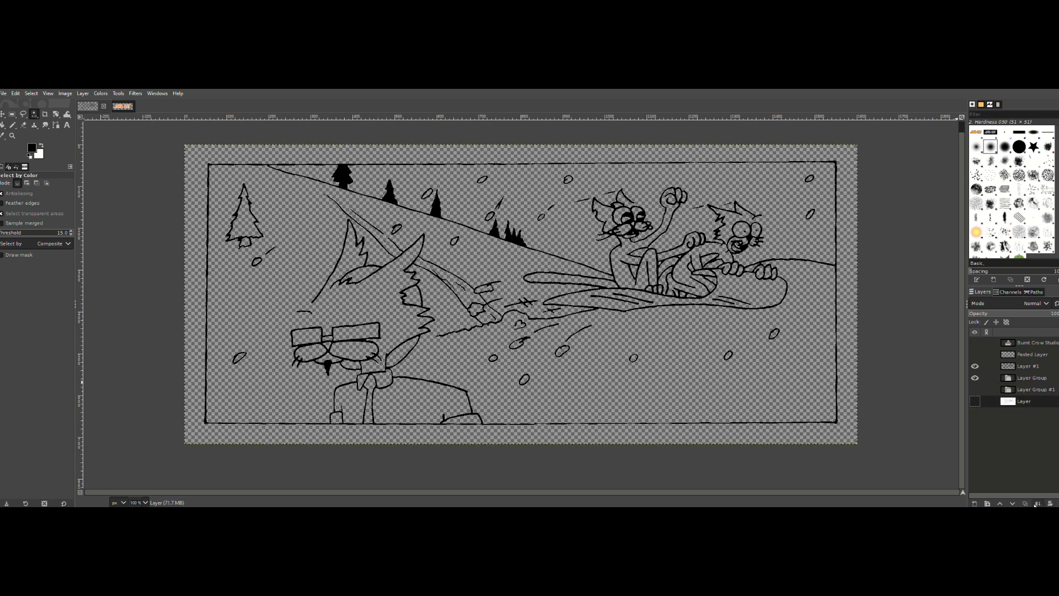
pyautogui.click(1025, 503)
# Step: Delete both empty layer groups
pyautogui.click(1024, 391)
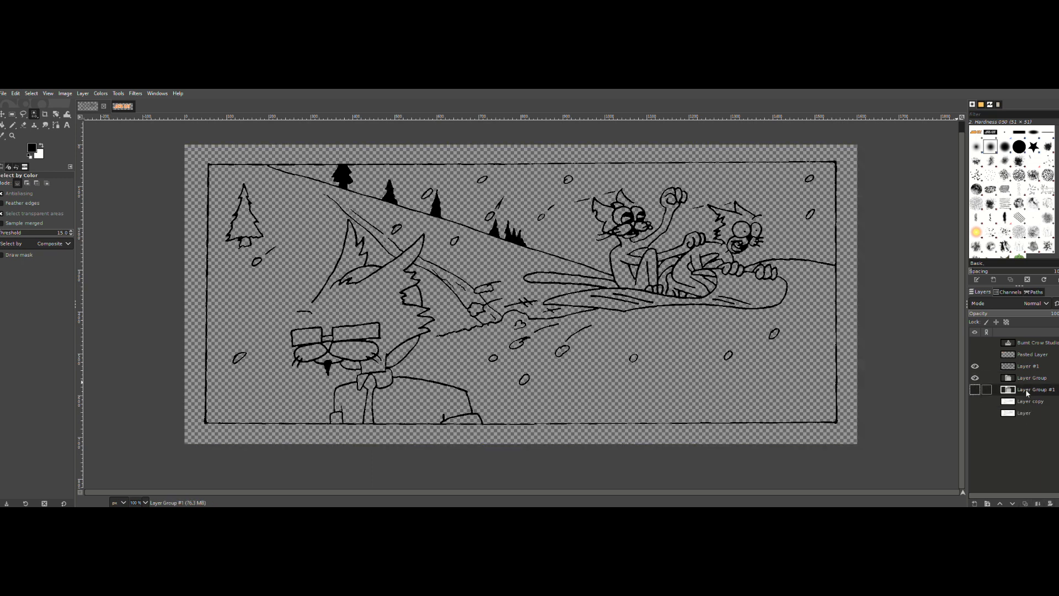
pyautogui.click(1057, 503)
pyautogui.moveTo(1028, 387); pyautogui.dragTo(1027, 379)
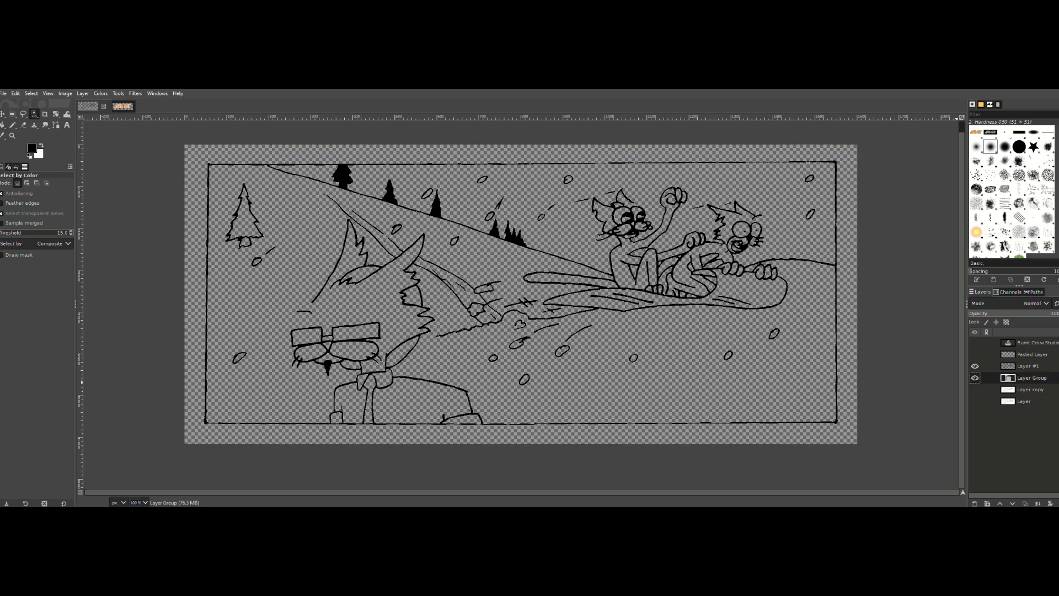
pyautogui.click(1058, 503)
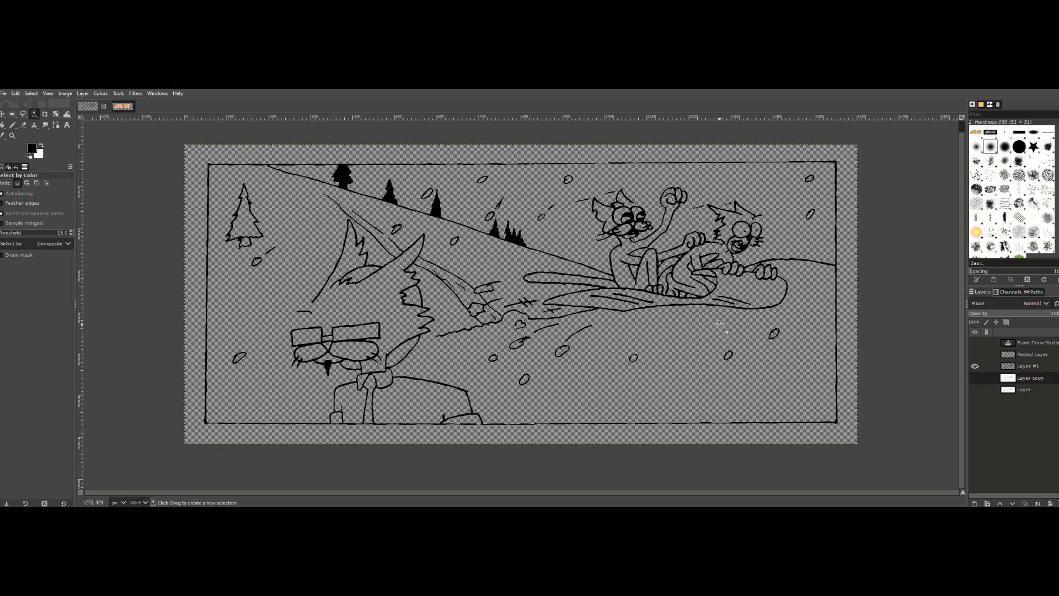
# Step: Show the duplicated layer, then fuzzy-select the inside of the white tree's foliage and grow that selection
pyautogui.click(974, 378)
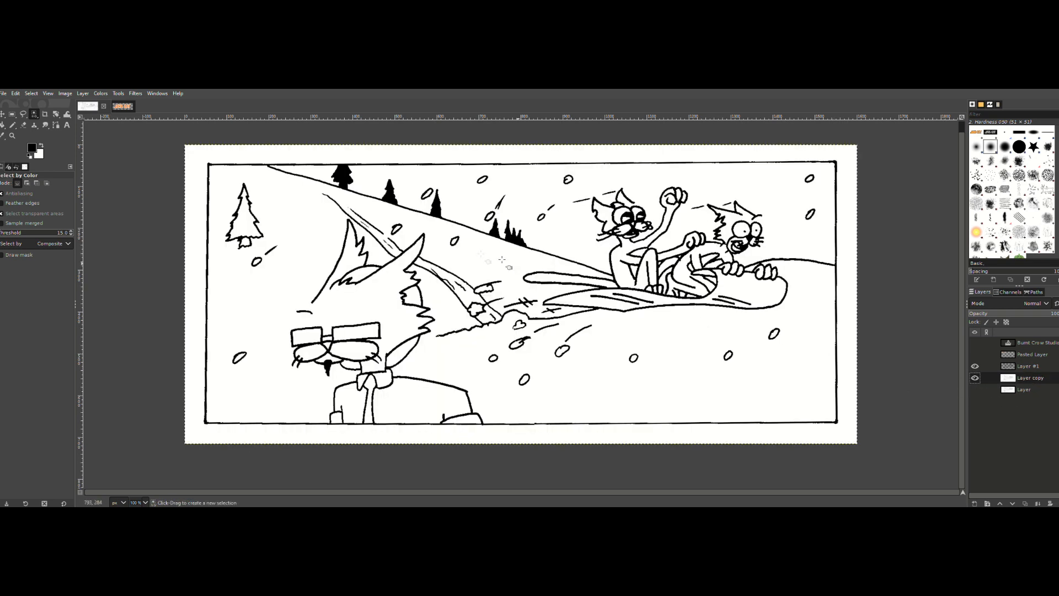
pyautogui.rightClick(34, 115)
pyautogui.click(55, 115)
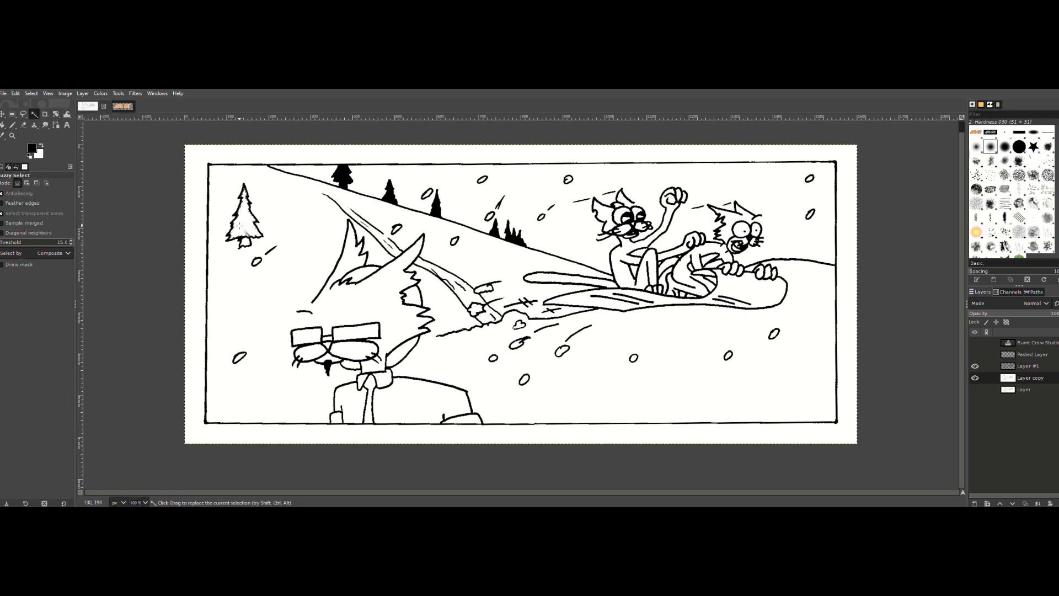
pyautogui.click(33, 94)
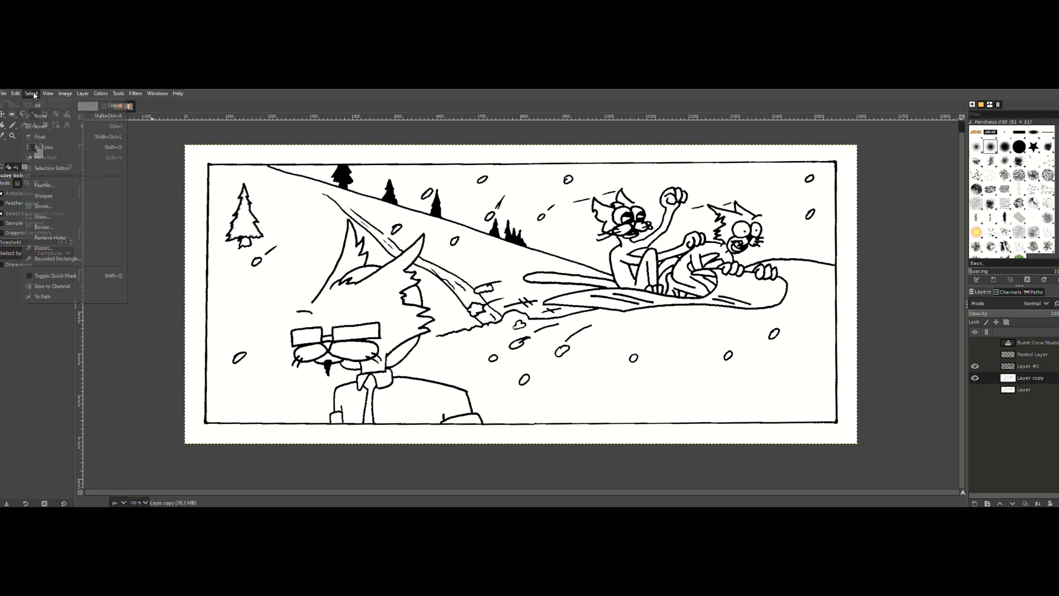
pyautogui.click(69, 216)
pyautogui.click(67, 246)
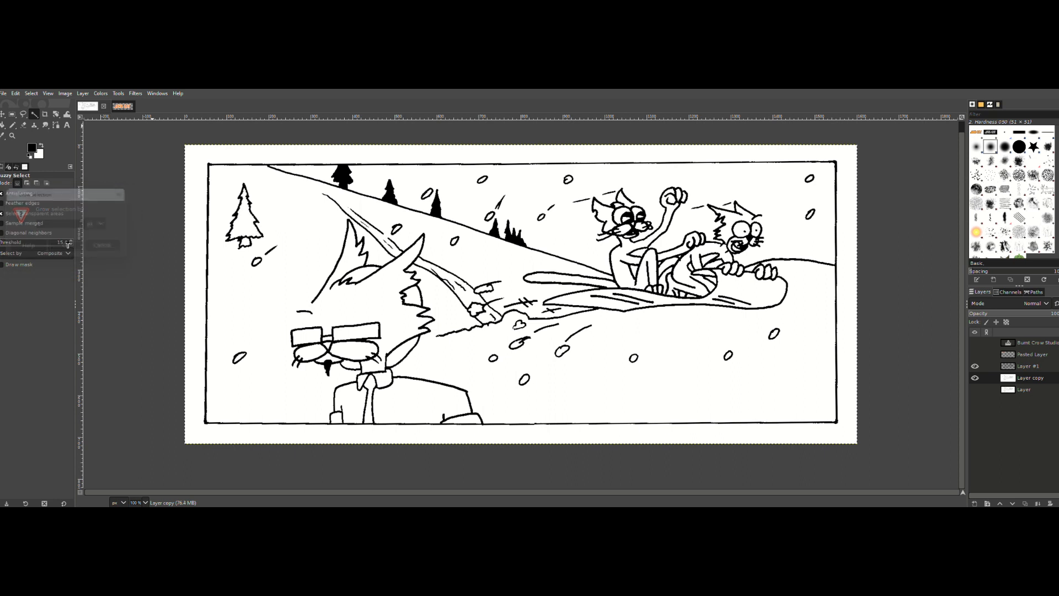
# Step: Set the foreground colour to dark green 074c00 and fill the tree's foliage with it
pyautogui.click(34, 147)
pyautogui.click(67, 163)
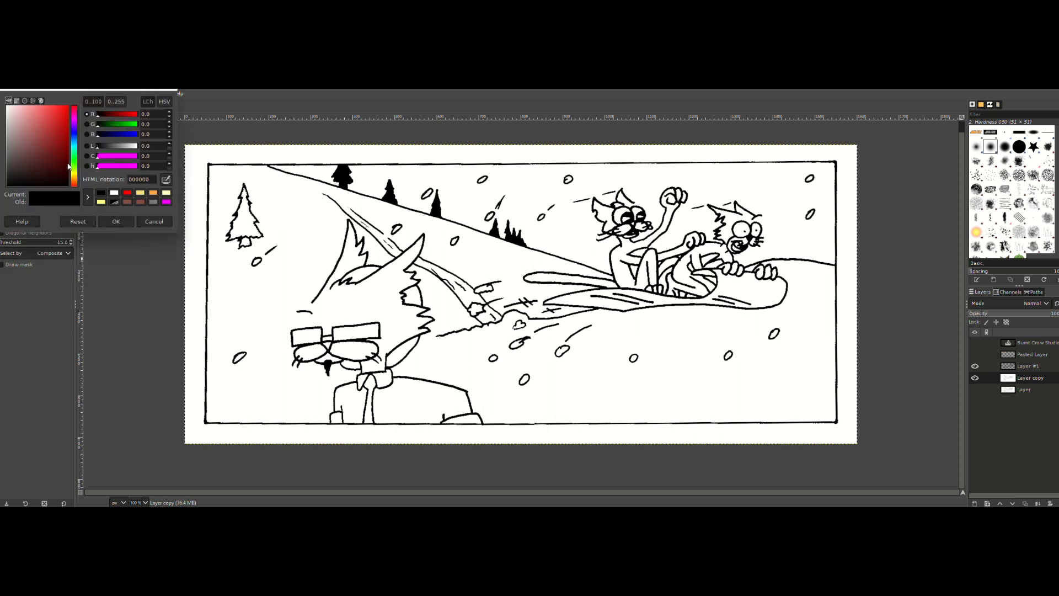
pyautogui.click(75, 161)
pyautogui.moveTo(76, 165); pyautogui.dragTo(78, 160)
pyautogui.click(116, 221)
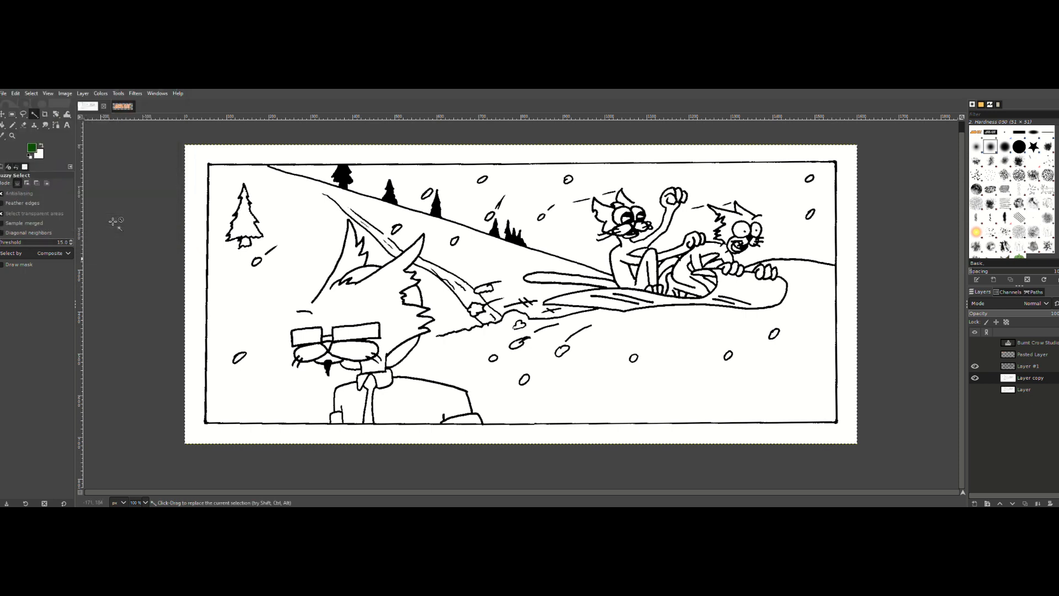
pyautogui.click(16, 93)
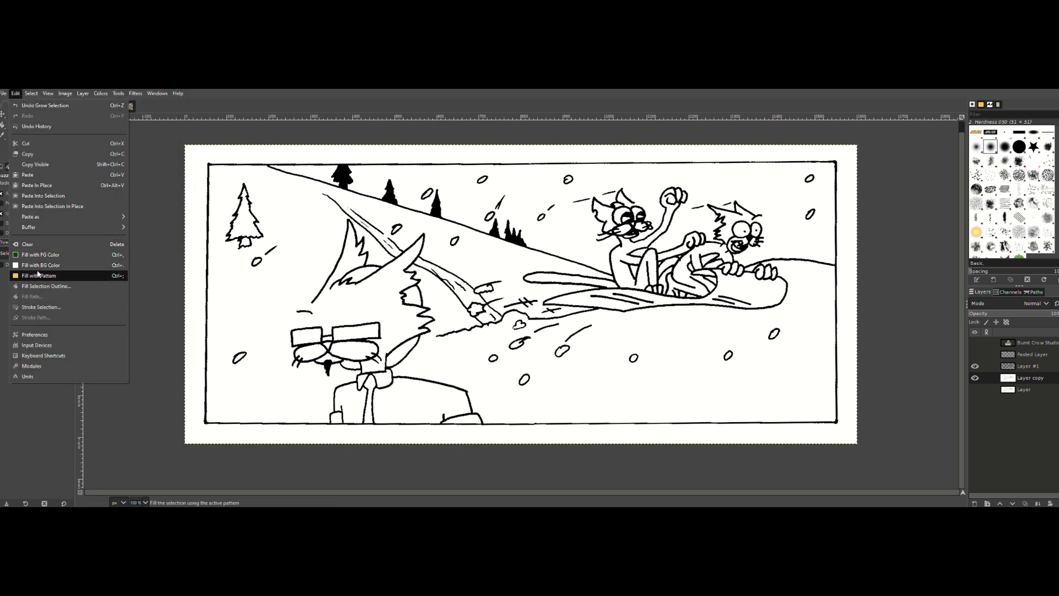
pyautogui.click(41, 254)
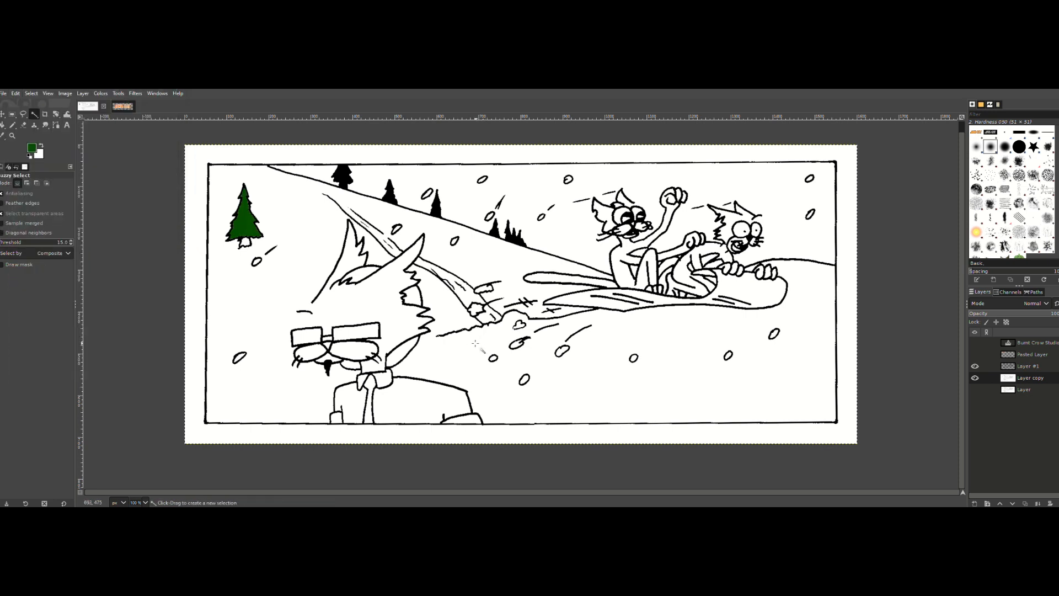
# Step: Set the foreground colour to dark brown 4c1000, starting from a reddish brown in the colour history
pyautogui.click(32, 148)
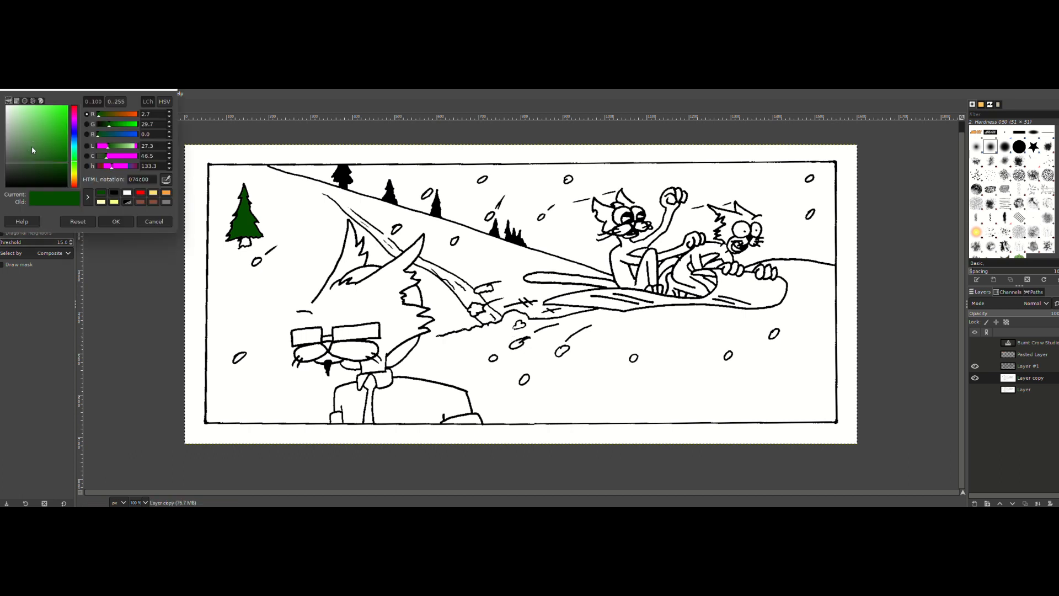
pyautogui.click(153, 202)
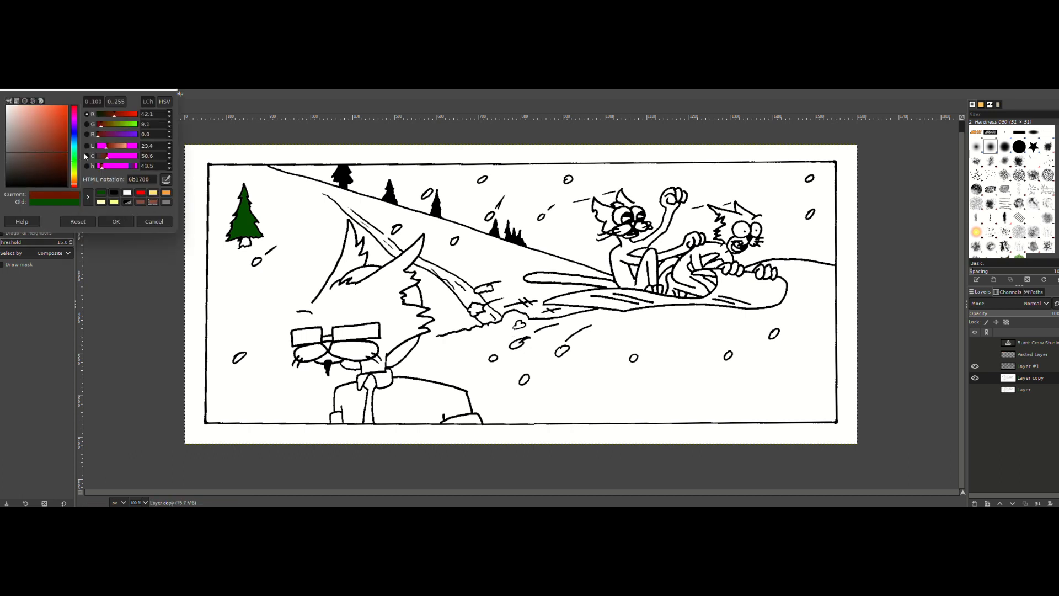
pyautogui.moveTo(85, 157); pyautogui.dragTo(86, 164)
pyautogui.click(115, 221)
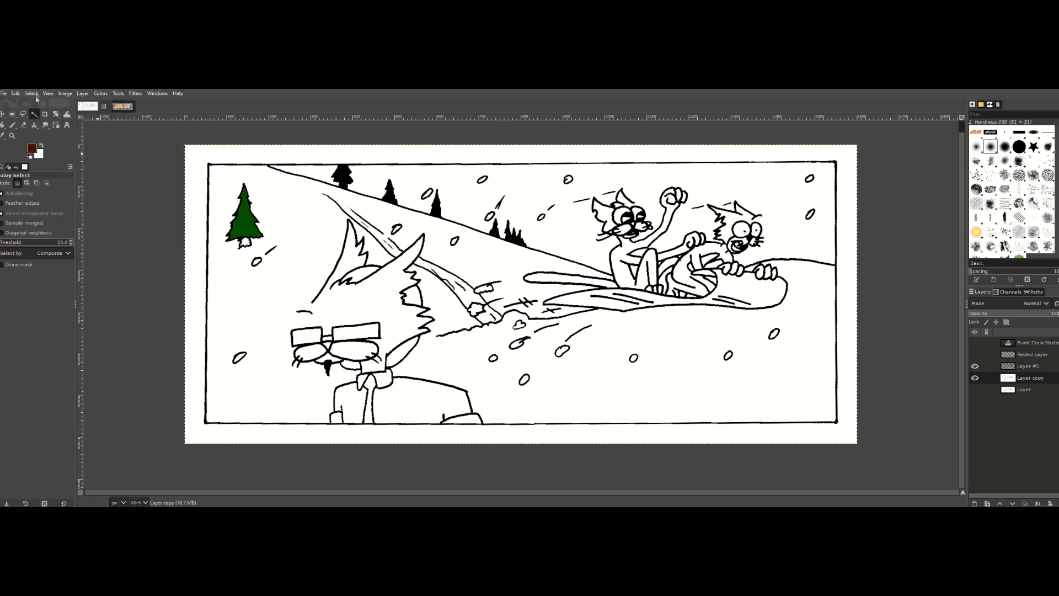
# Step: Grow the selection of the tree's trunk, fill it with the brown foreground colour and clear the selection
pyautogui.click(34, 95)
pyautogui.click(53, 214)
pyautogui.click(54, 242)
pyautogui.click(17, 93)
pyautogui.click(37, 254)
pyautogui.hotkey('ctrl', 'shift', 'a')
# Step: Set the foreground colour to a bright light blue
pyautogui.click(34, 152)
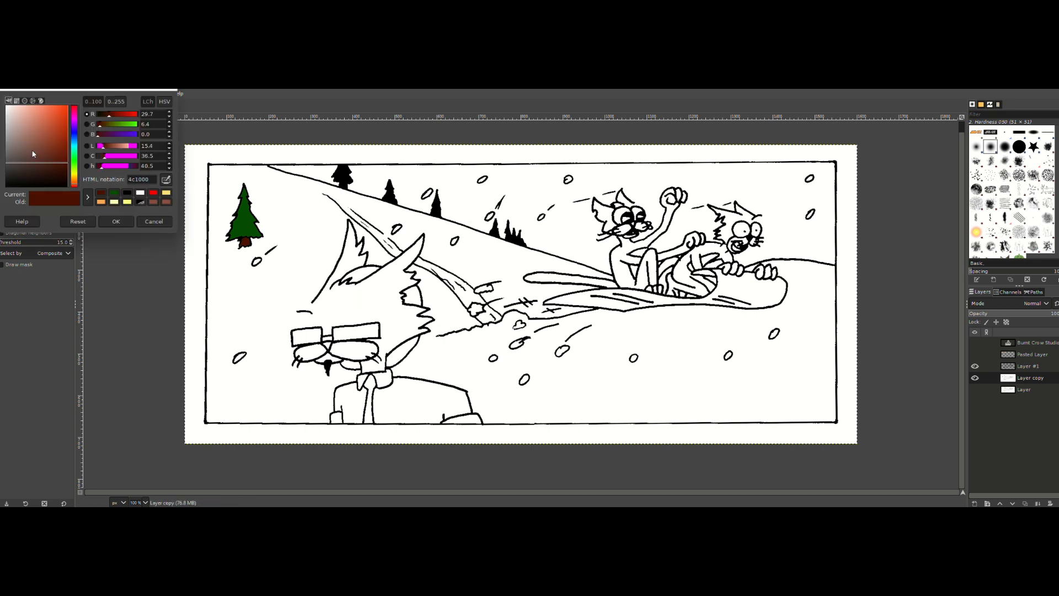
pyautogui.click(74, 135)
pyautogui.moveTo(57, 143); pyautogui.dragTo(39, 88)
pyautogui.moveTo(74, 135); pyautogui.dragTo(75, 143)
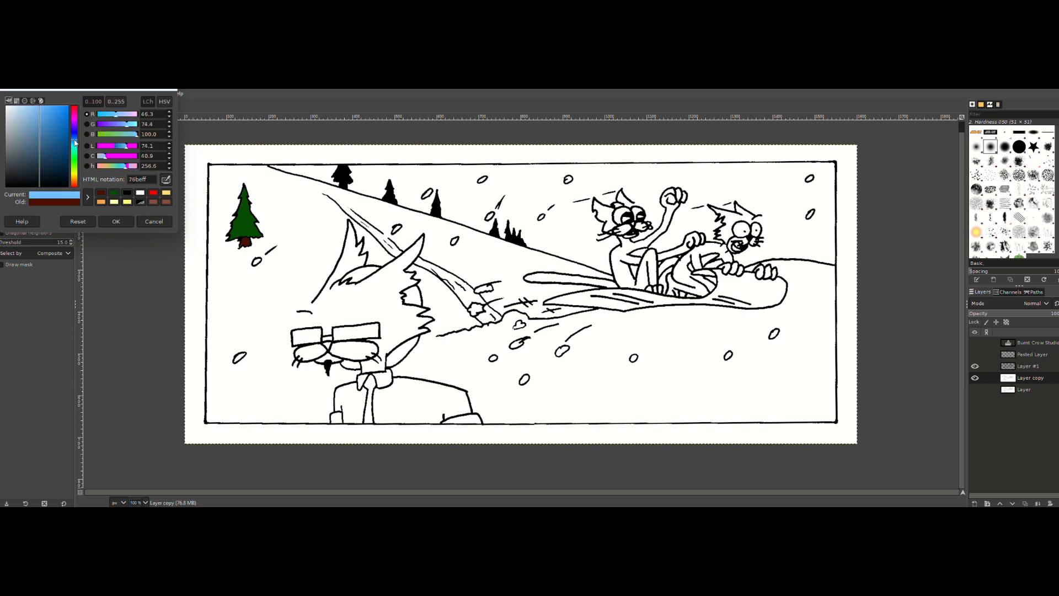
pyautogui.moveTo(42, 105); pyautogui.dragTo(50, 102)
pyautogui.click(116, 221)
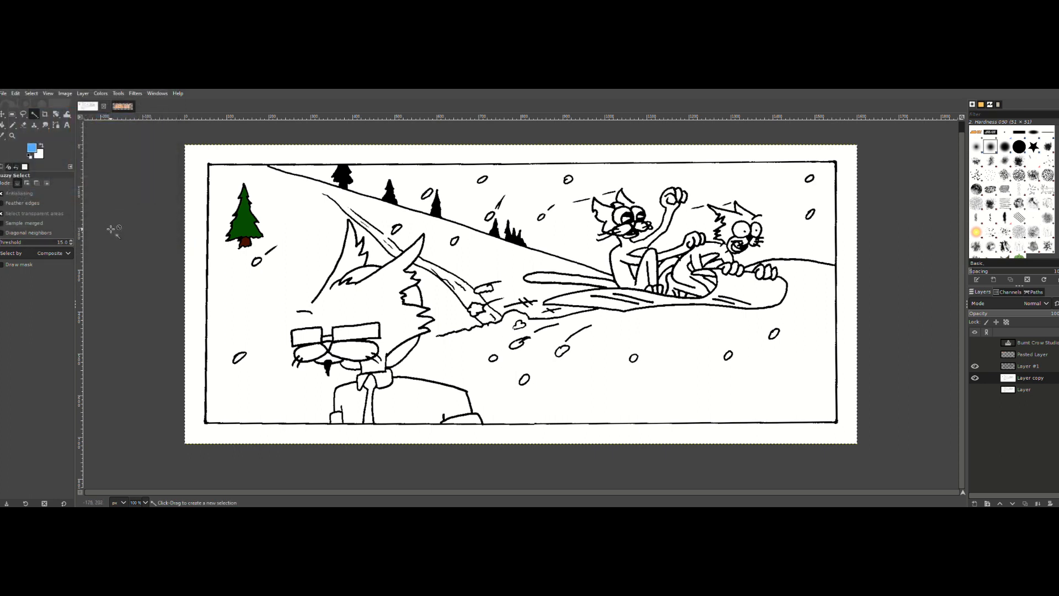
# Step: Set the foreground colour to orange ff8000, starting from a light orange in the colour history
pyautogui.click(3, 125)
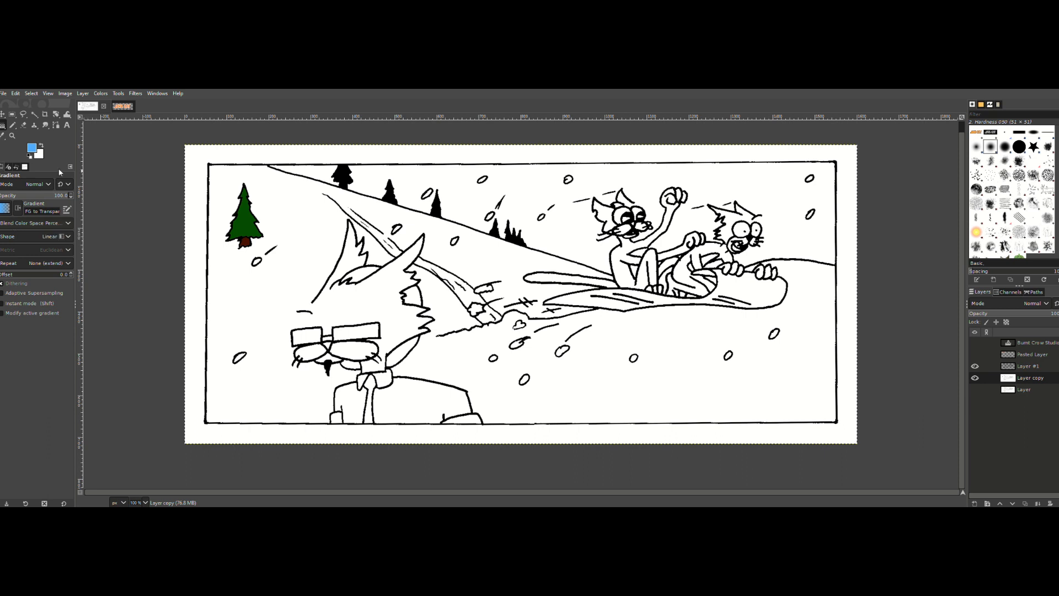
pyautogui.click(35, 149)
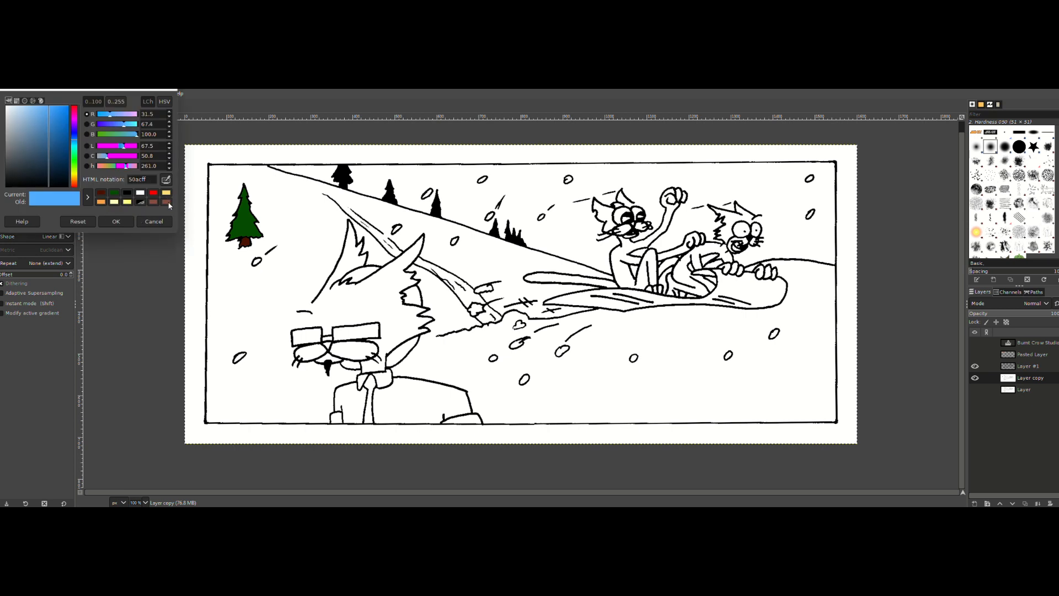
pyautogui.click(101, 203)
pyautogui.moveTo(54, 112); pyautogui.dragTo(89, 91)
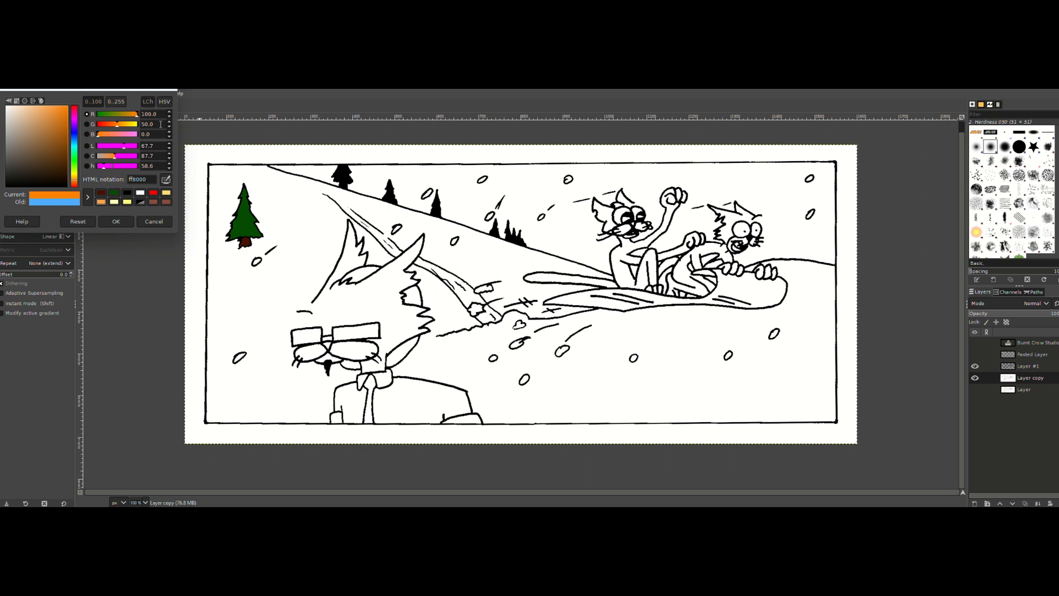
pyautogui.click(116, 221)
# Step: Set the background colour to light orange ffa643, starting from the colour history and entering 65 for the green value
pyautogui.click(39, 157)
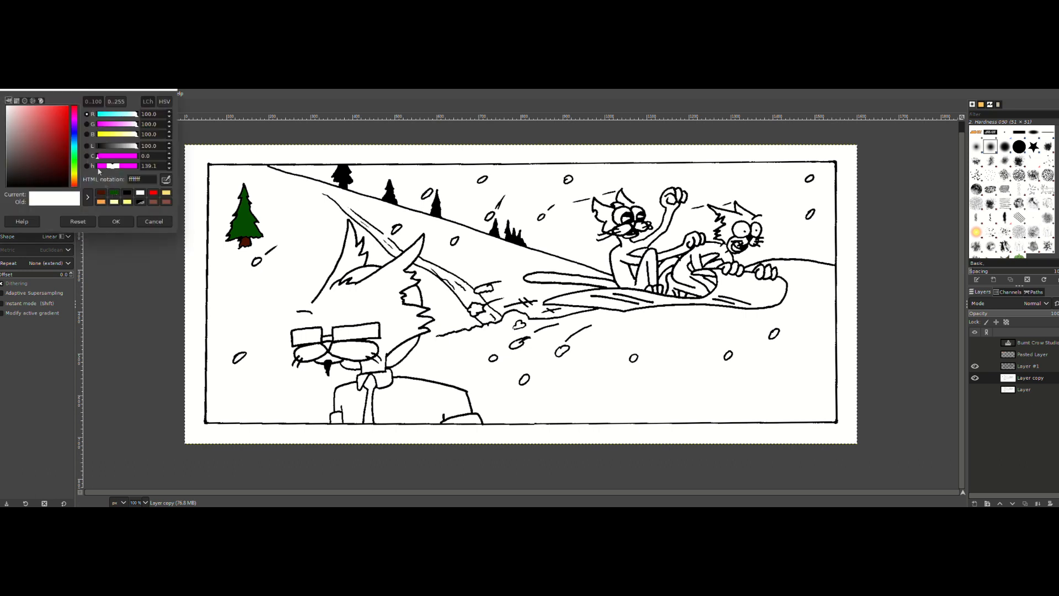
pyautogui.click(101, 201)
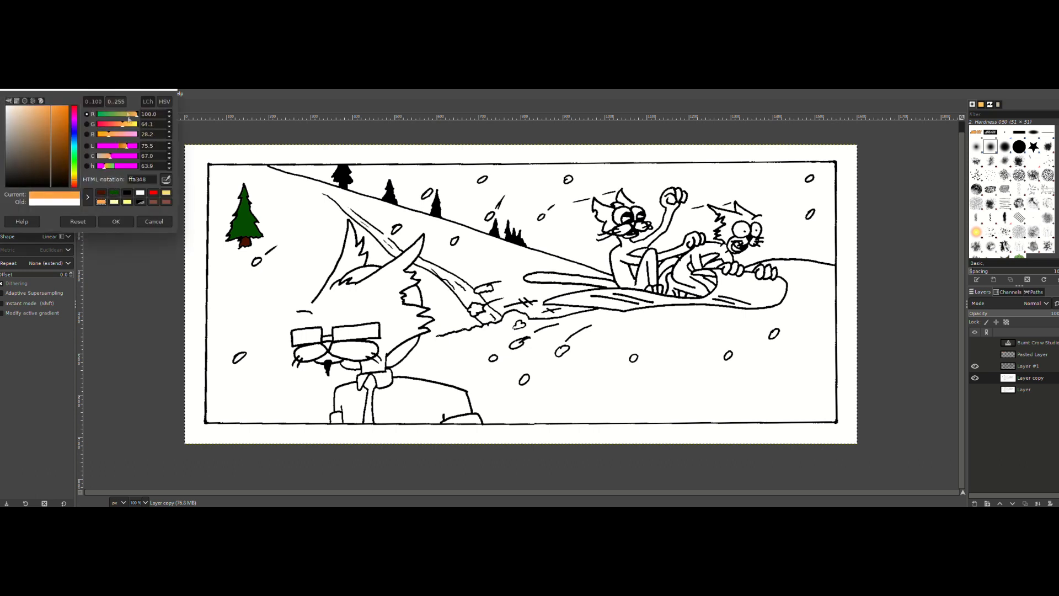
pyautogui.moveTo(59, 111); pyautogui.dragTo(52, 88)
pyautogui.moveTo(159, 125); pyautogui.dragTo(121, 119)
pyautogui.write('65')
pyautogui.press('Return')
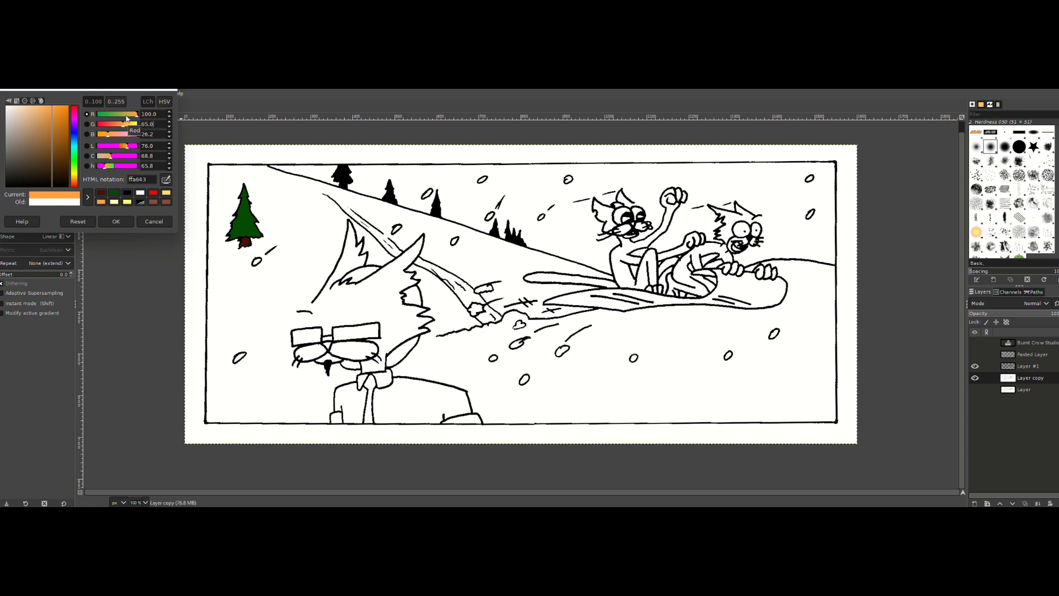
pyautogui.click(116, 221)
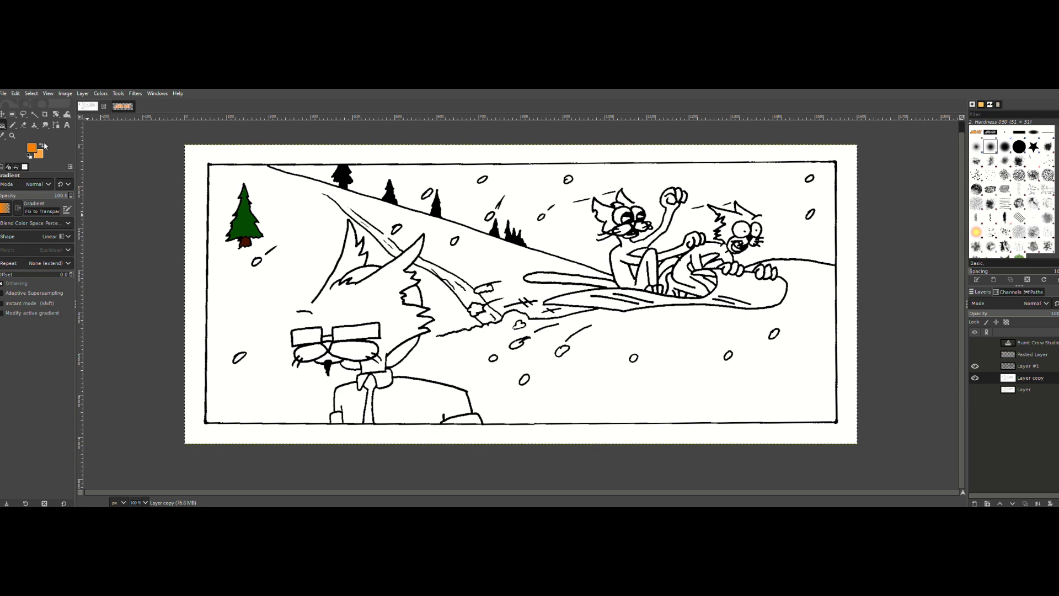
# Step: Set the pencil size to 2 and draw a short orange stroke closing the outline gap on the right-hand cat's forehead
pyautogui.click(12, 135)
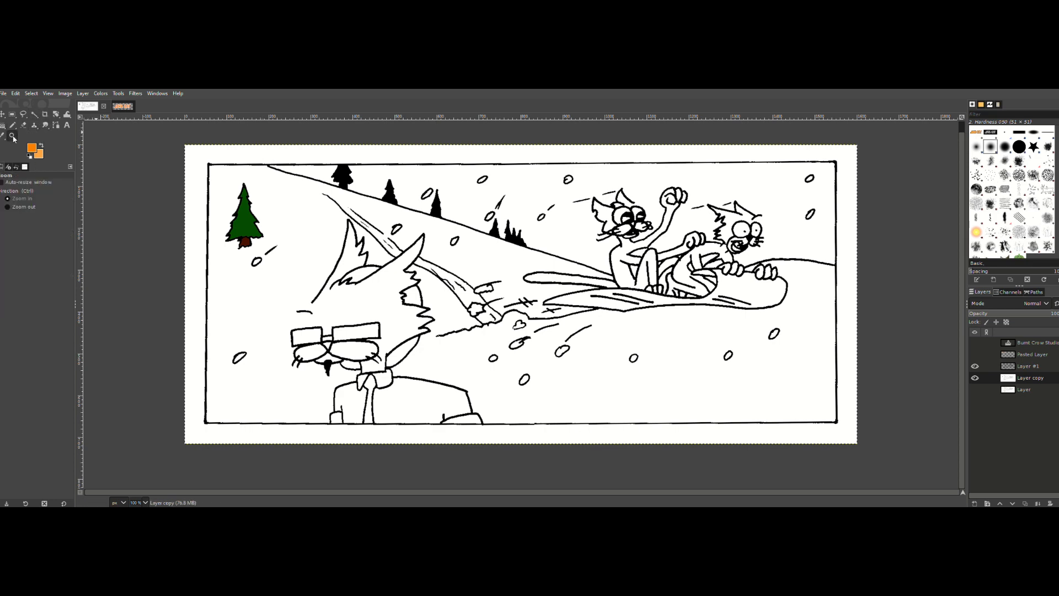
pyautogui.click(738, 232)
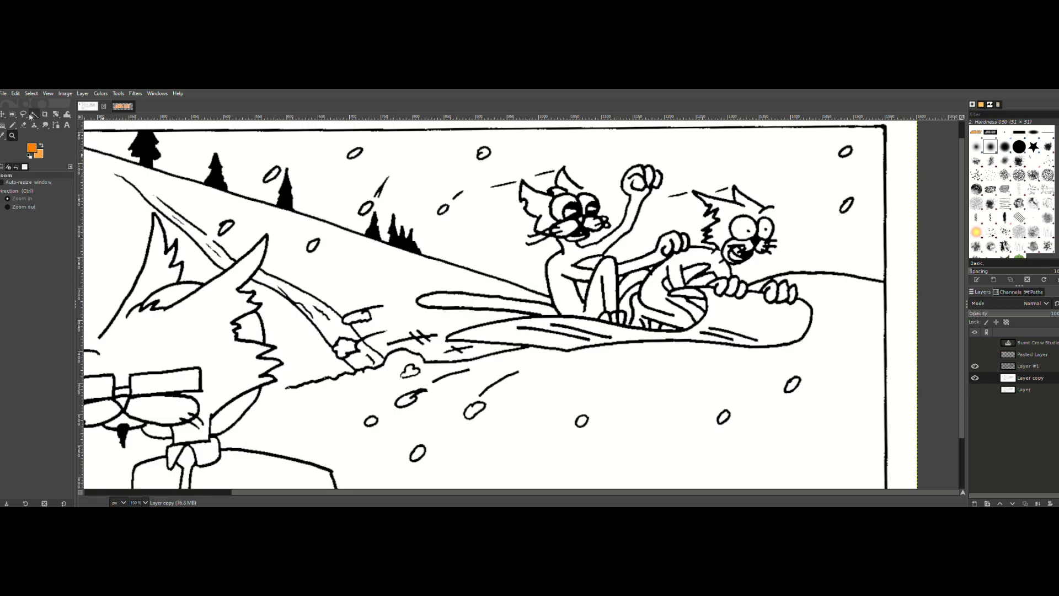
pyautogui.click(12, 124)
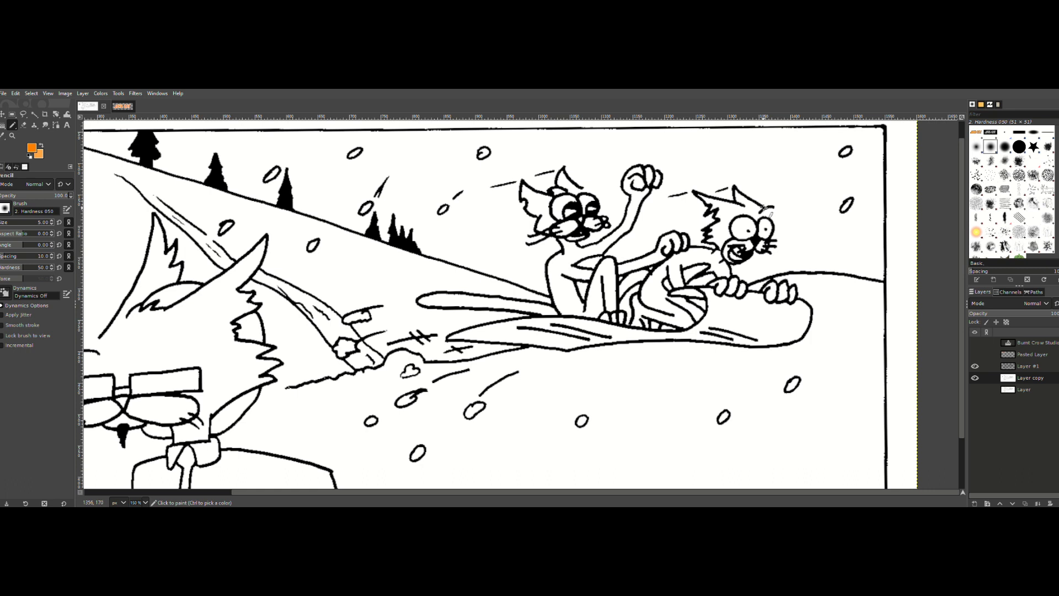
pyautogui.moveTo(763, 207); pyautogui.dragTo(767, 215)
pyautogui.hotkey('ctrl', 'z')
pyautogui.click(52, 224)
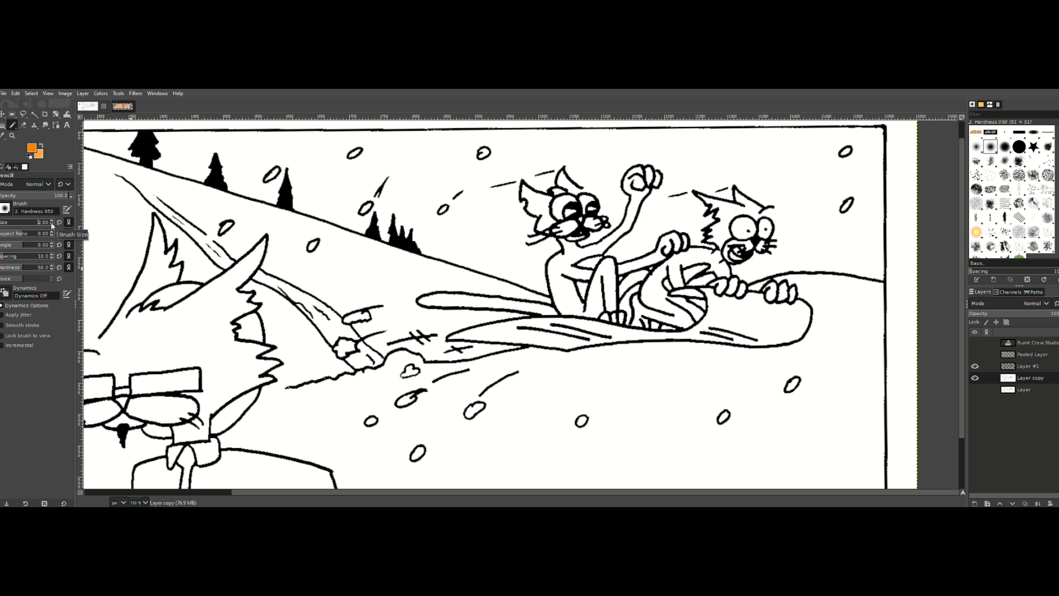
pyautogui.moveTo(764, 207); pyautogui.dragTo(765, 213)
pyautogui.click(975, 367)
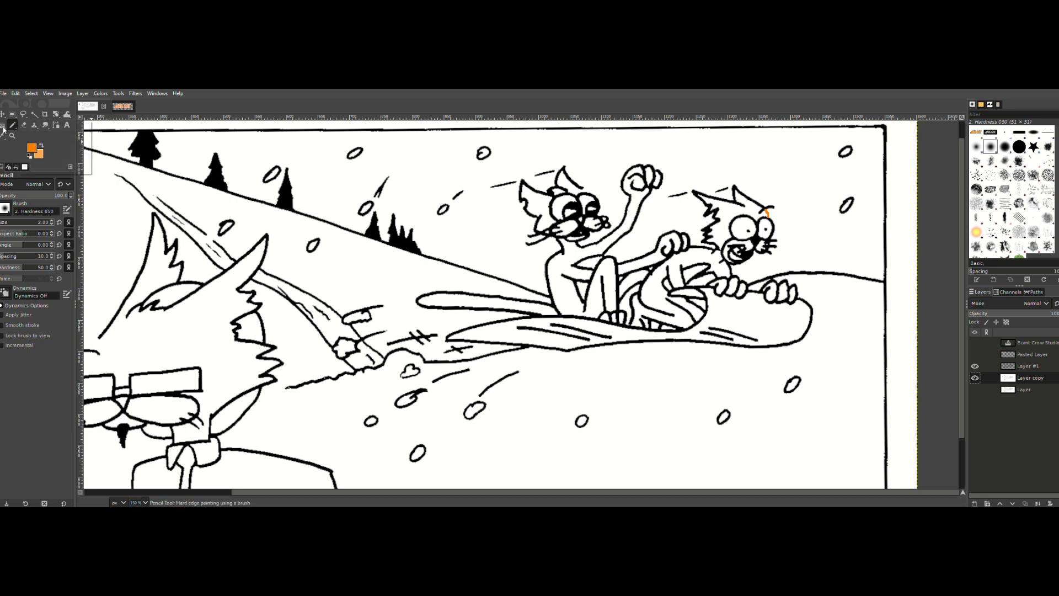
# Step: Try to bucket-fill the right-hand cat's head with the orange foreground colour, and undo the fill
pyautogui.click(34, 126)
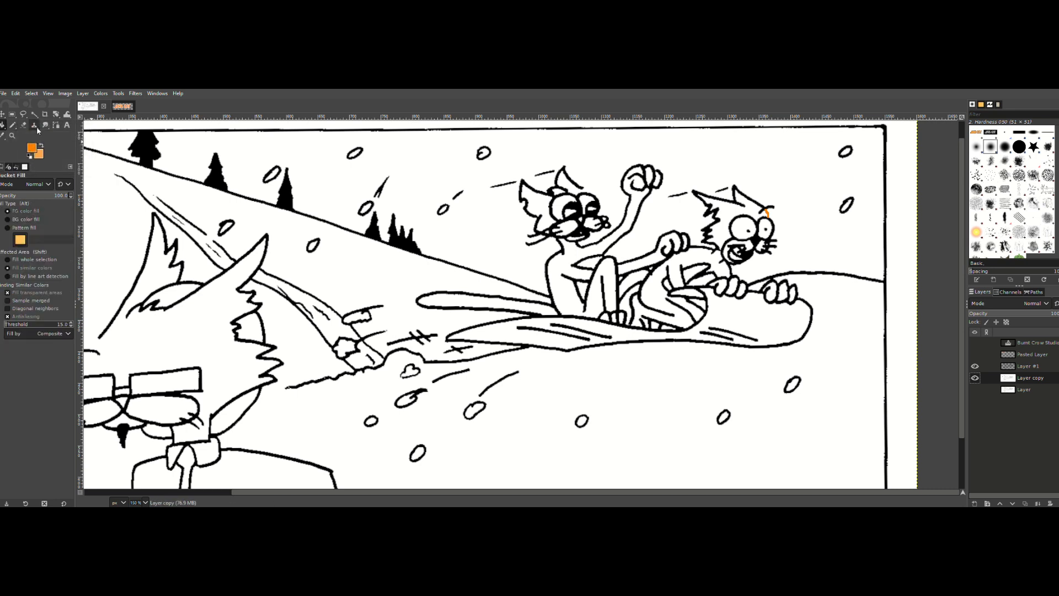
pyautogui.click(727, 229)
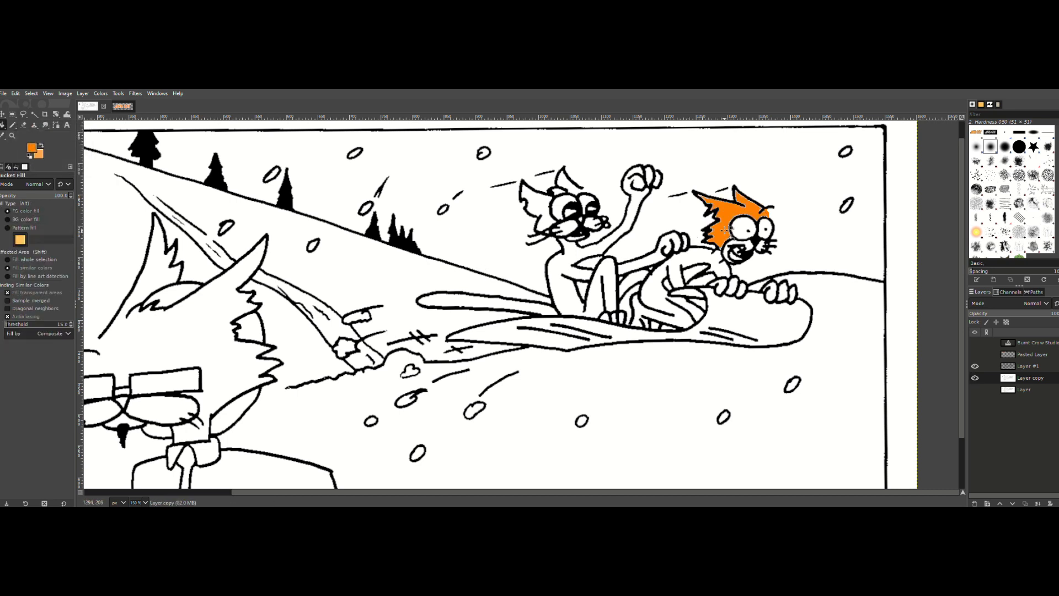
pyautogui.hotkey('ctrl', 'z')
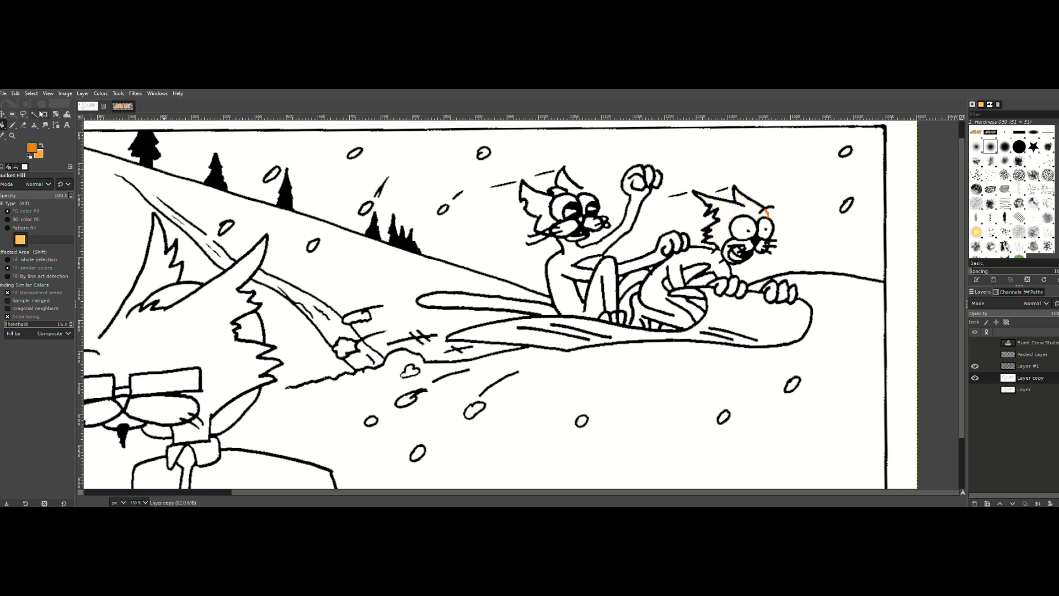
# Step: Draw an orange pencil line across the right-hand cat's cheek, separating the upper head from the lower face
pyautogui.click(34, 115)
pyautogui.click(720, 227)
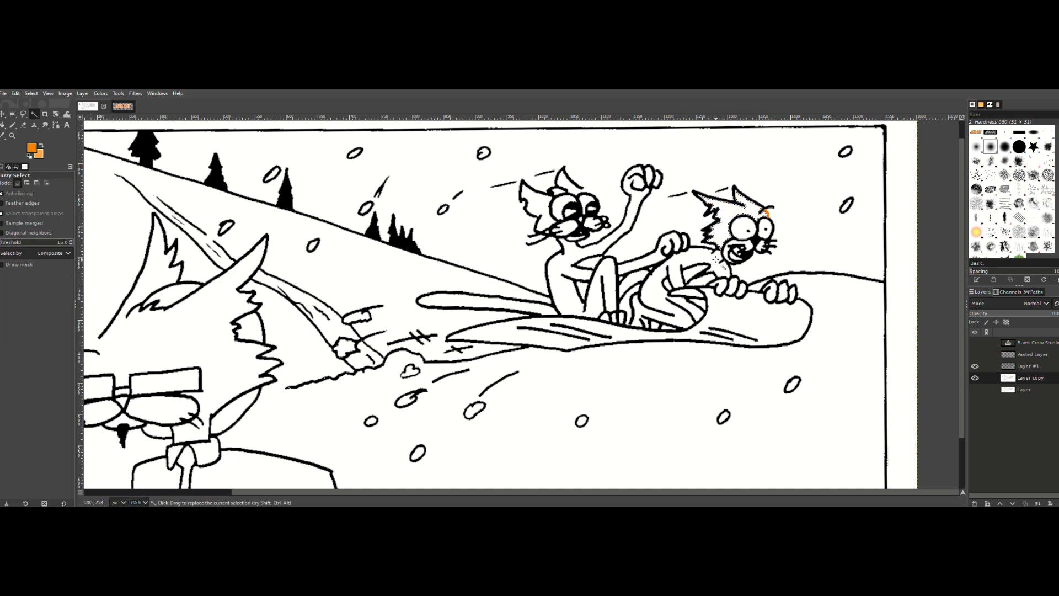
pyautogui.press('n')
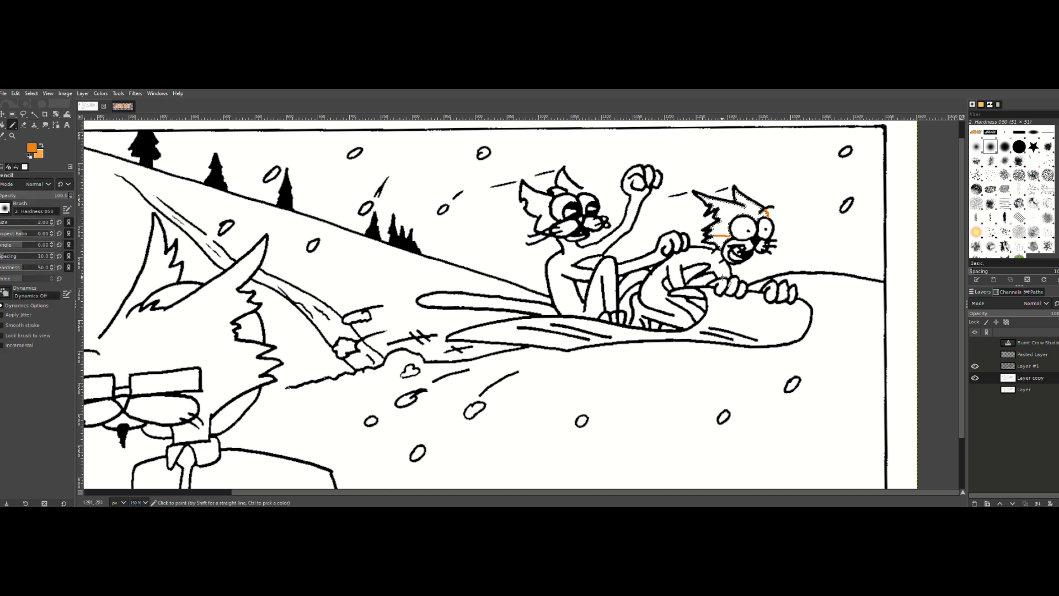
pyautogui.click(2, 125)
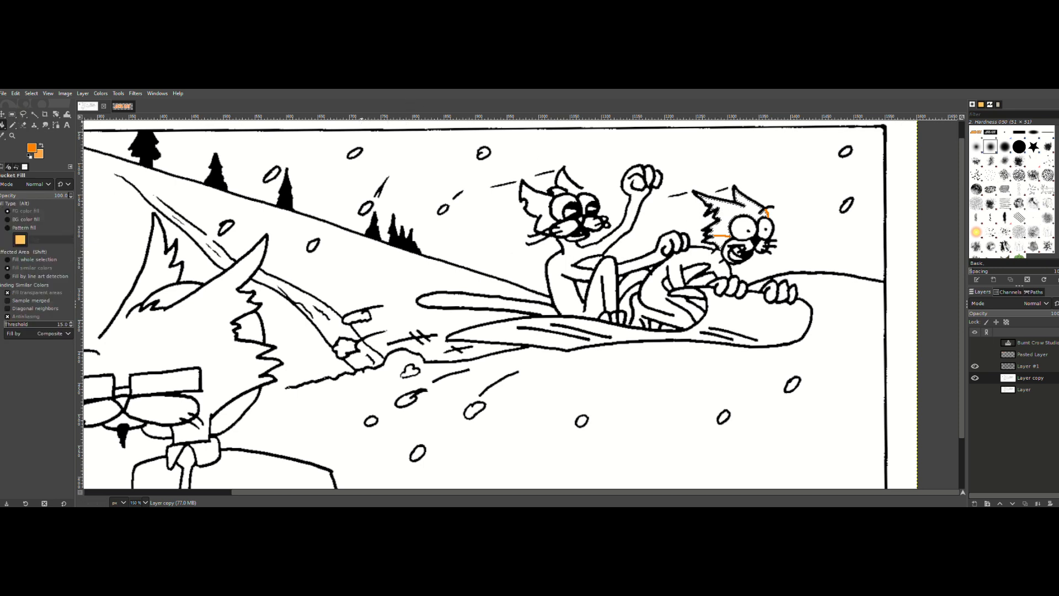
# Step: Select the right-hand cat's upper head by contiguous colour, grow the selection and fill it with the orange foreground colour
pyautogui.click(34, 114)
pyautogui.click(729, 211)
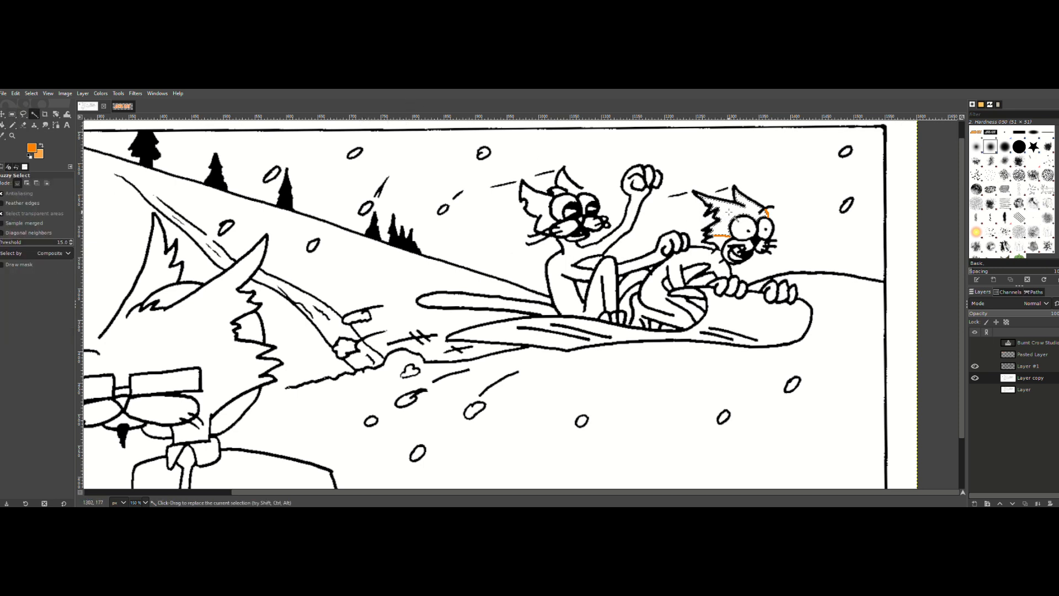
pyautogui.click(31, 93)
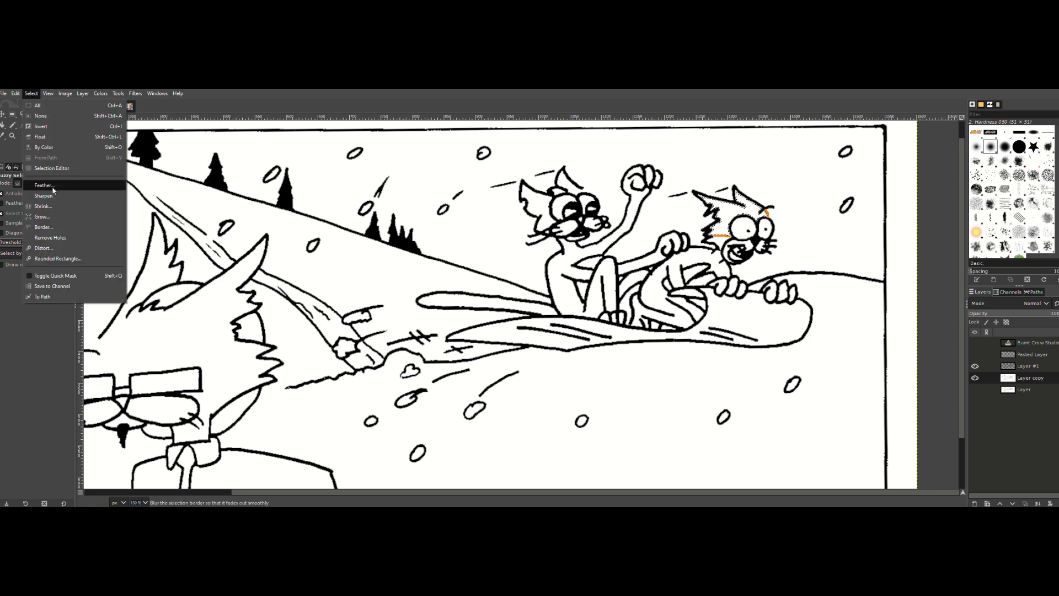
pyautogui.click(48, 219)
pyautogui.click(60, 251)
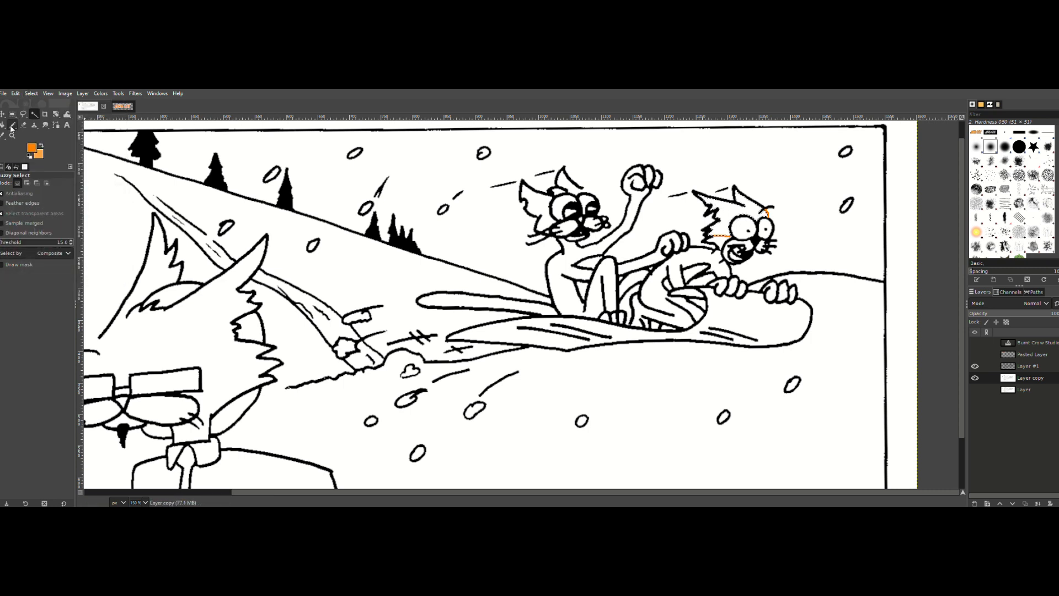
pyautogui.click(2, 125)
pyautogui.click(718, 220)
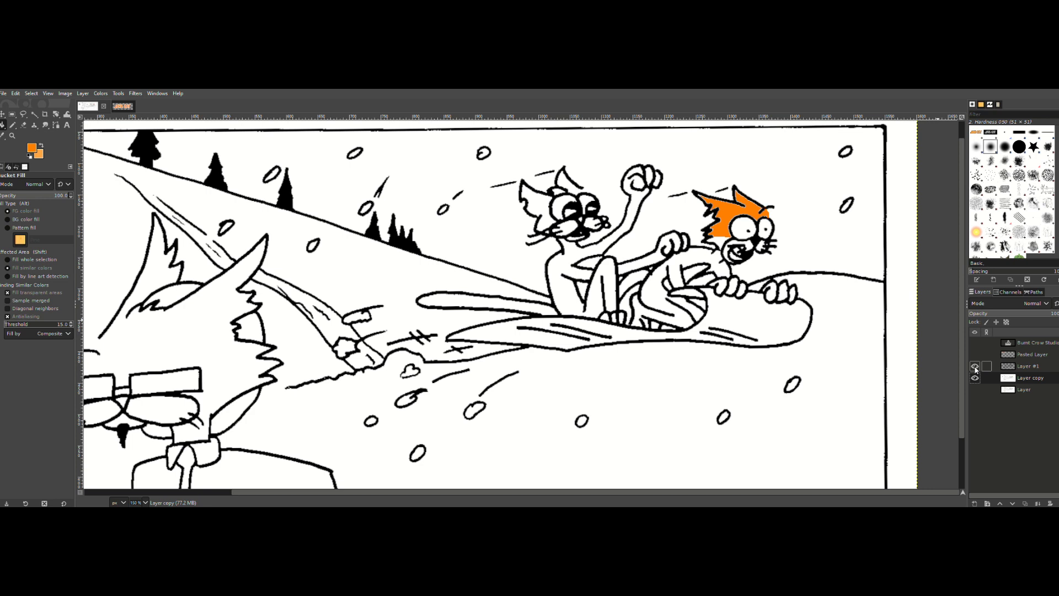
# Step: Make the original bottom layer active and visible, and hide Layer copy and Layer #1
pyautogui.click(1034, 367)
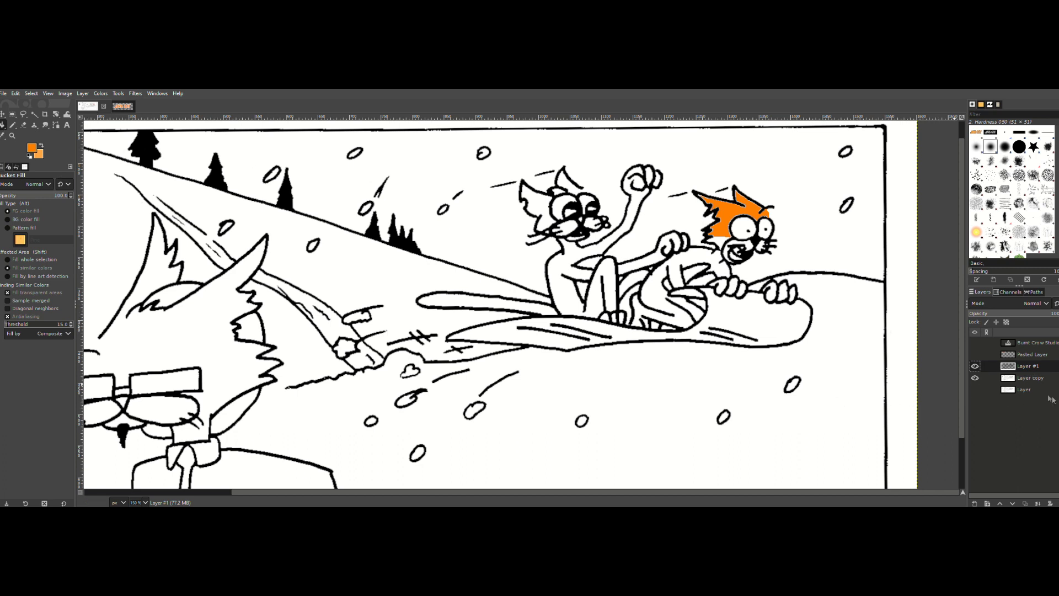
pyautogui.click(1024, 389)
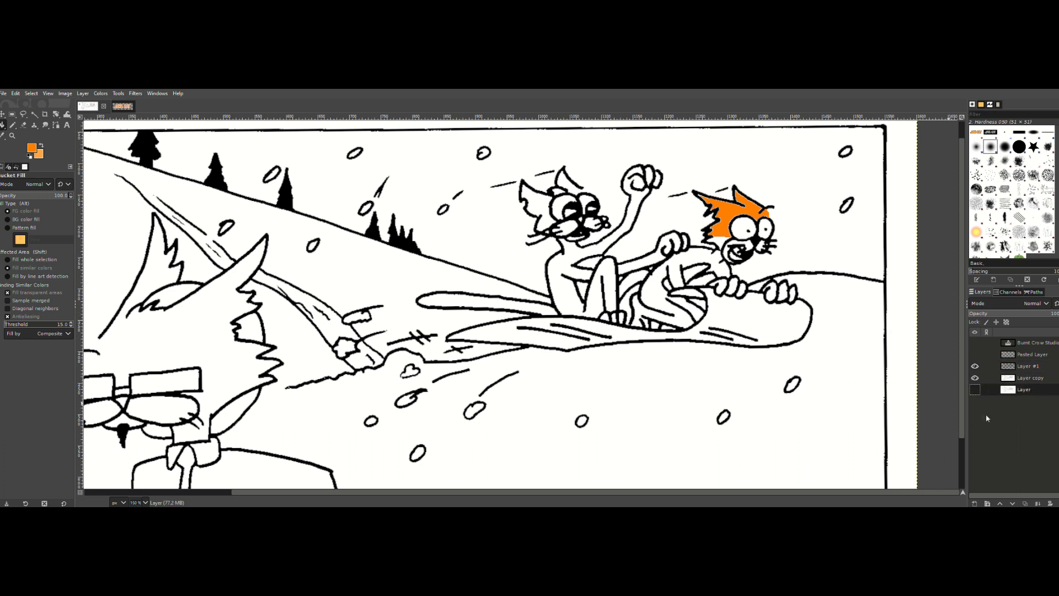
pyautogui.click(974, 378)
pyautogui.click(975, 366)
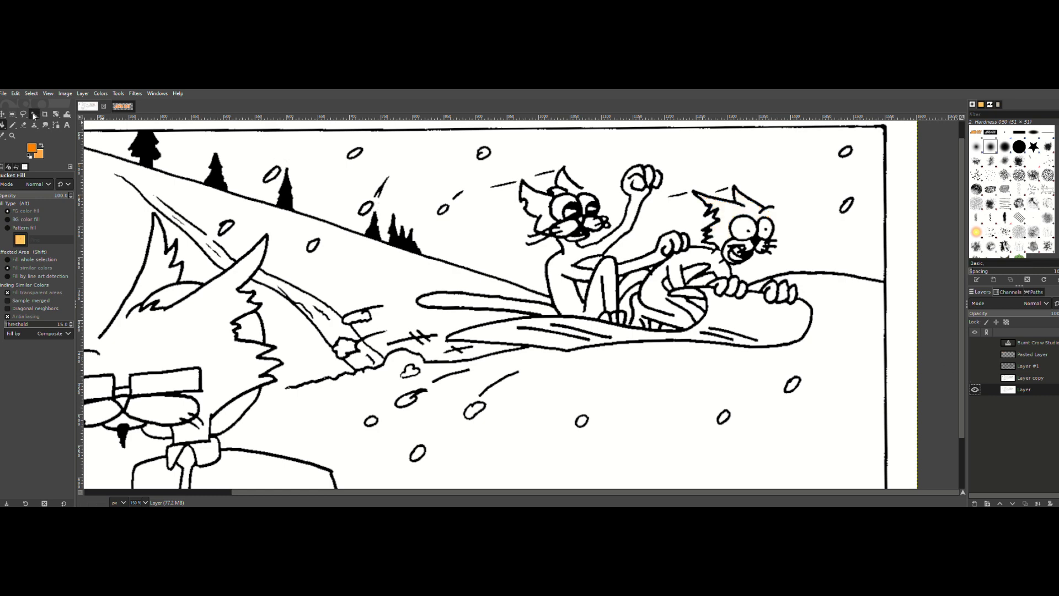
# Step: Select all the black linework by colour on the original layer and grow the selection
pyautogui.moveTo(35, 115); pyautogui.dragTo(62, 126)
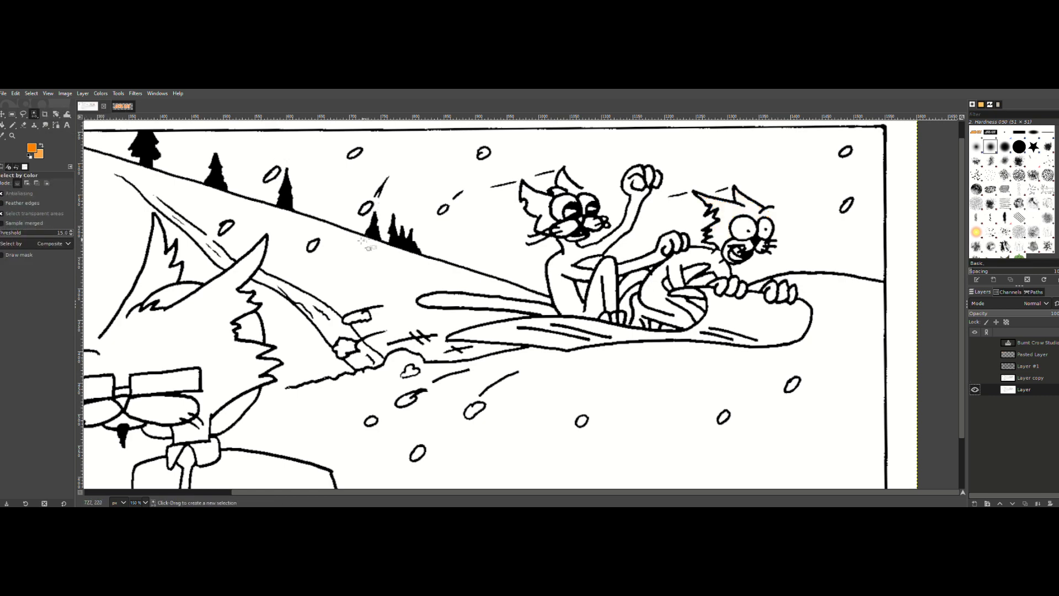
pyautogui.click(396, 237)
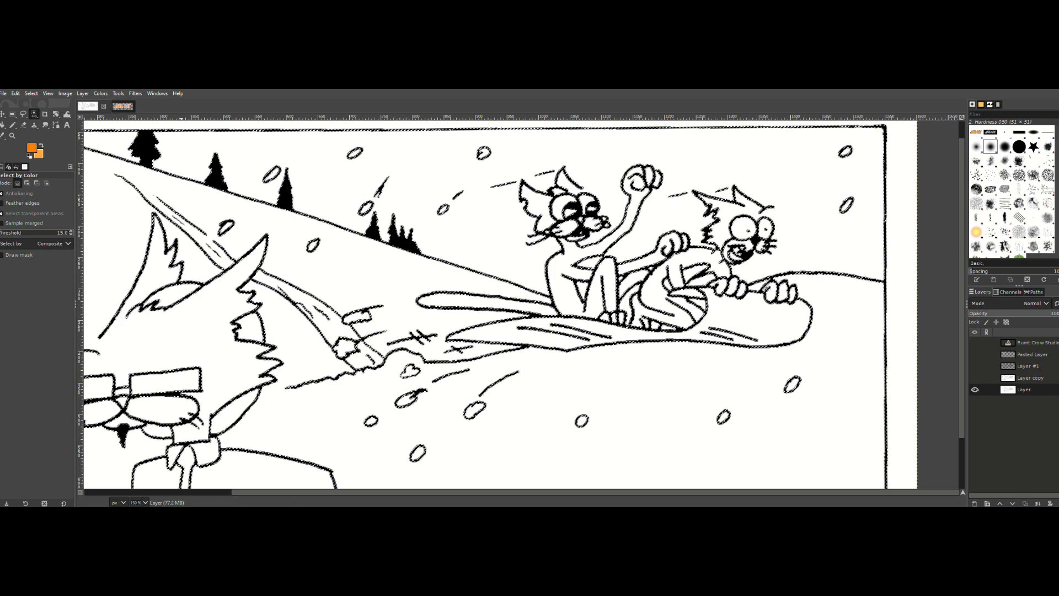
pyautogui.click(31, 93)
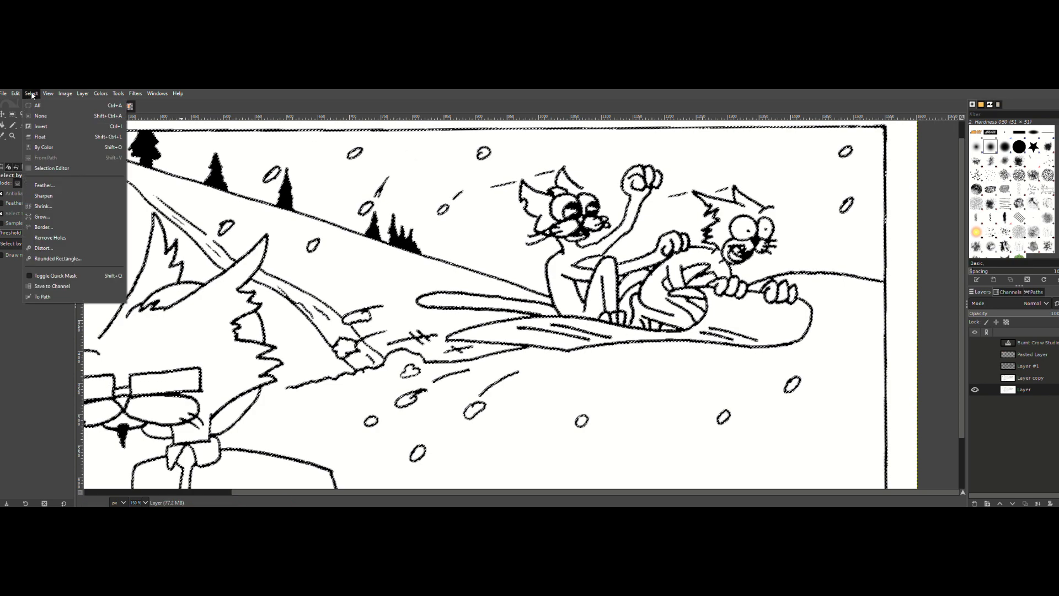
pyautogui.click(42, 216)
pyautogui.click(61, 252)
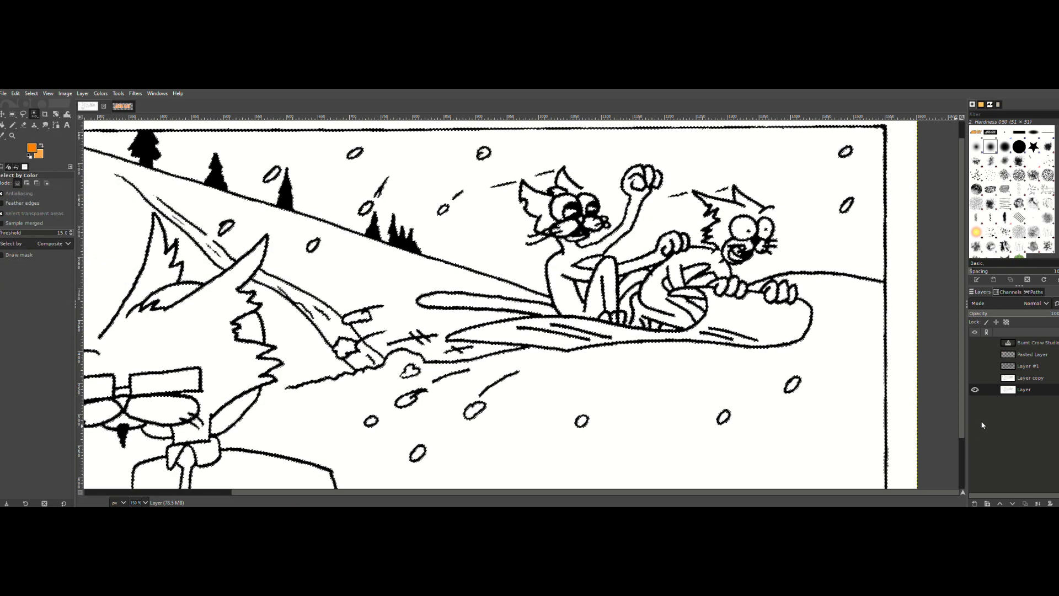
# Step: Create a new transparent layer directly above Layer copy and make Layer copy visible again
pyautogui.click(1026, 378)
pyautogui.hotkey('shift', 'ctrl', 'n')
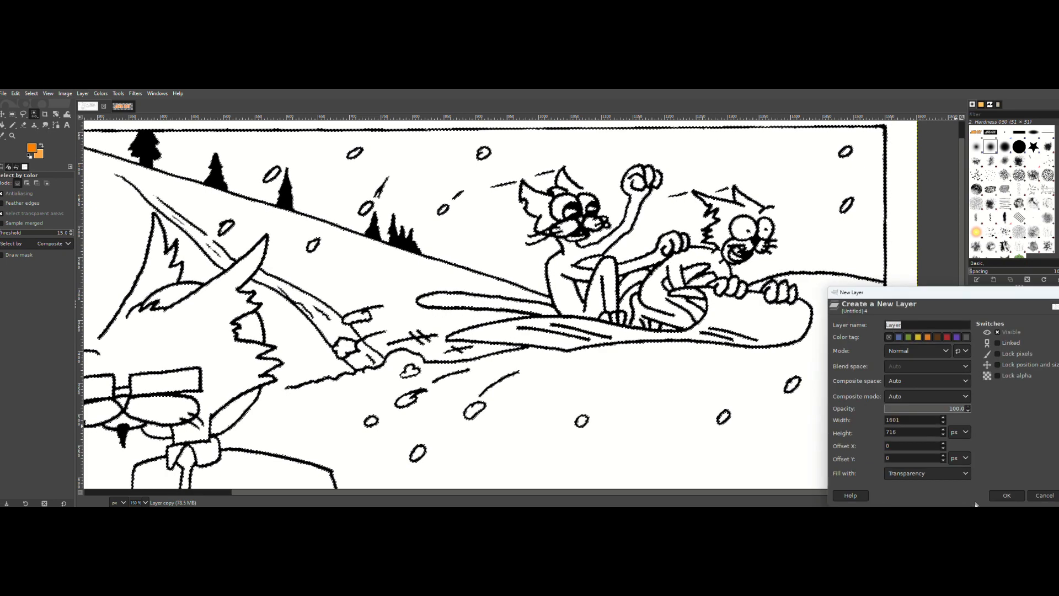
pyautogui.click(1011, 493)
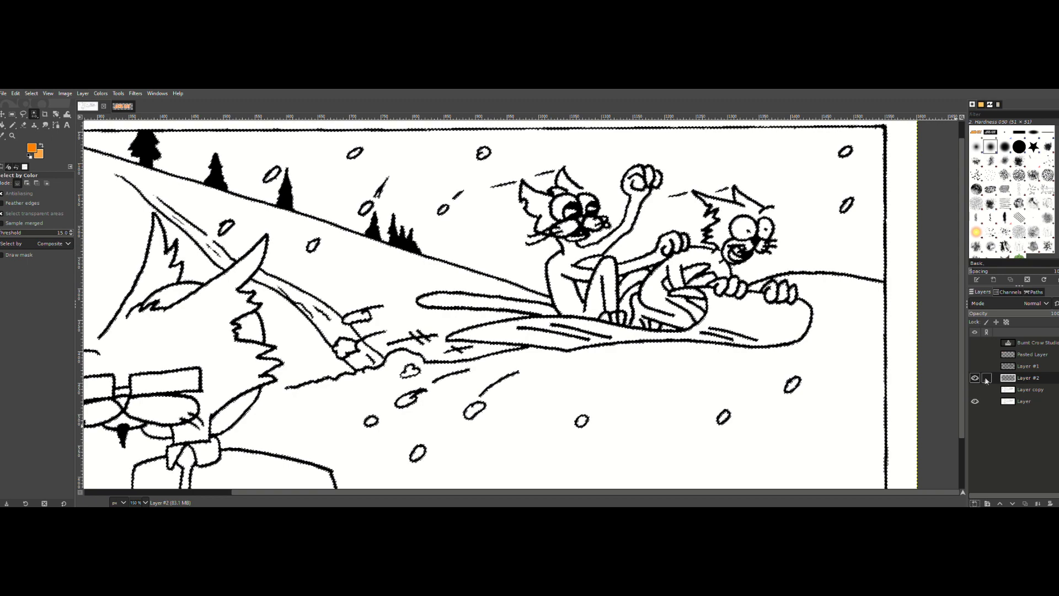
pyautogui.click(975, 389)
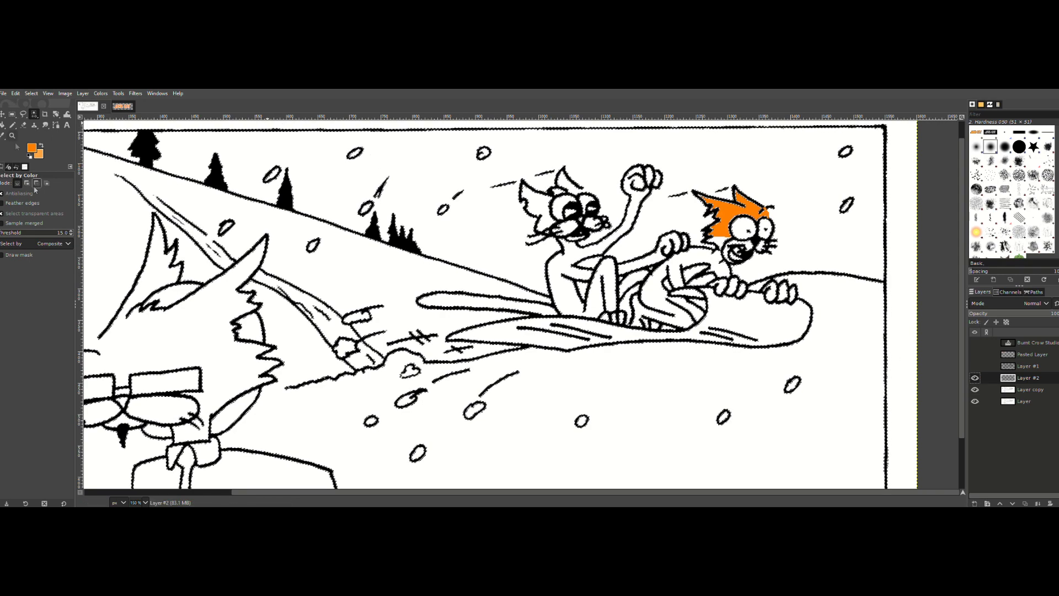
# Step: Reset the colours to black and white, fill the linework selection with black on the new layer and clear the selection
pyautogui.click(30, 155)
pyautogui.click(15, 94)
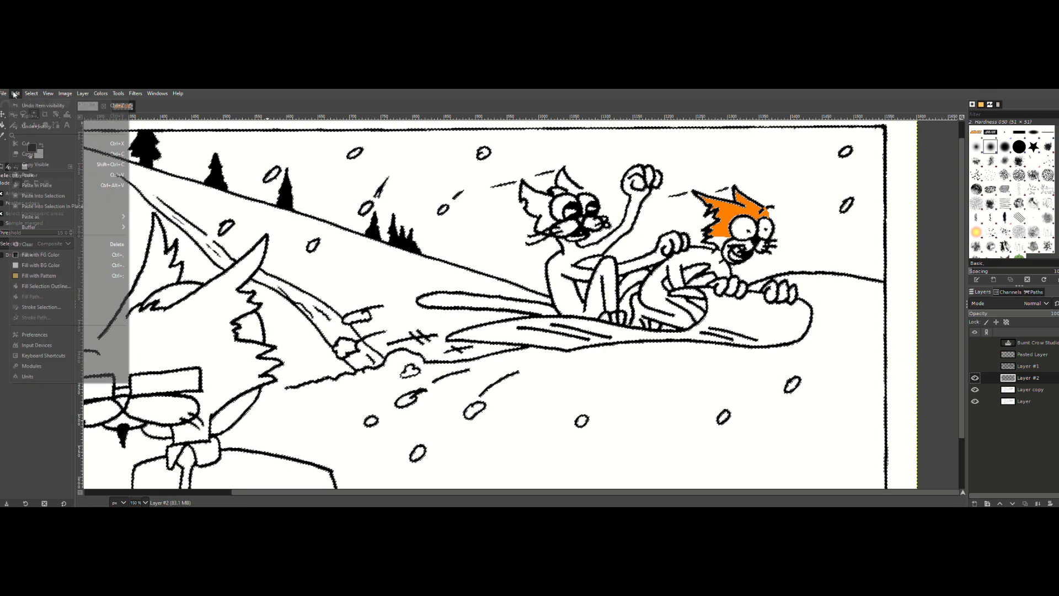
pyautogui.click(36, 255)
pyautogui.hotkey('ctrl', 'shift', 'a')
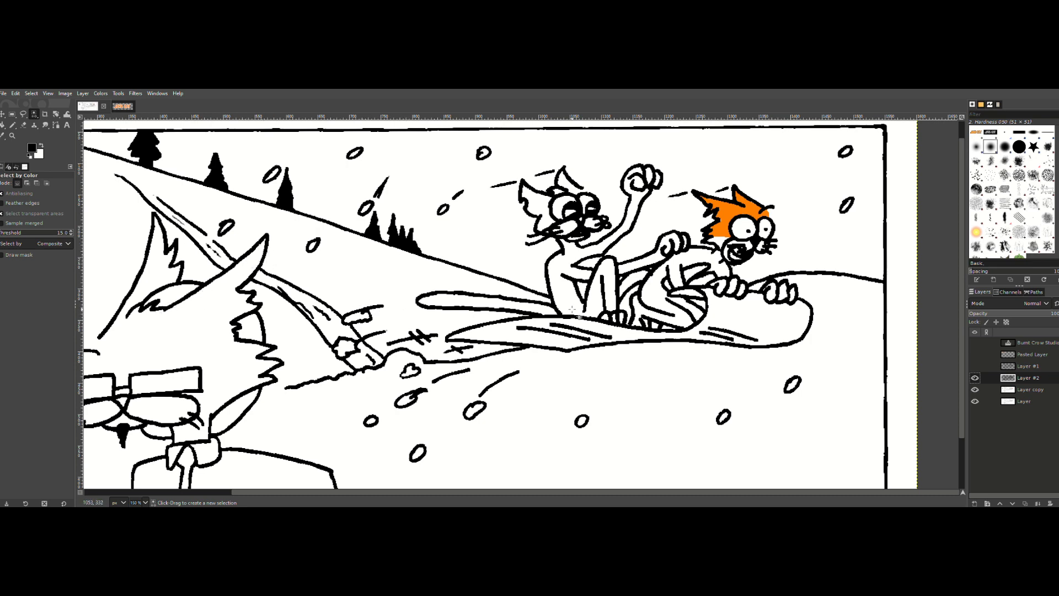
# Step: Examine the thickened linework on the new layer close up around the two cats and across the whole panel
pyautogui.click(12, 135)
pyautogui.click(485, 274)
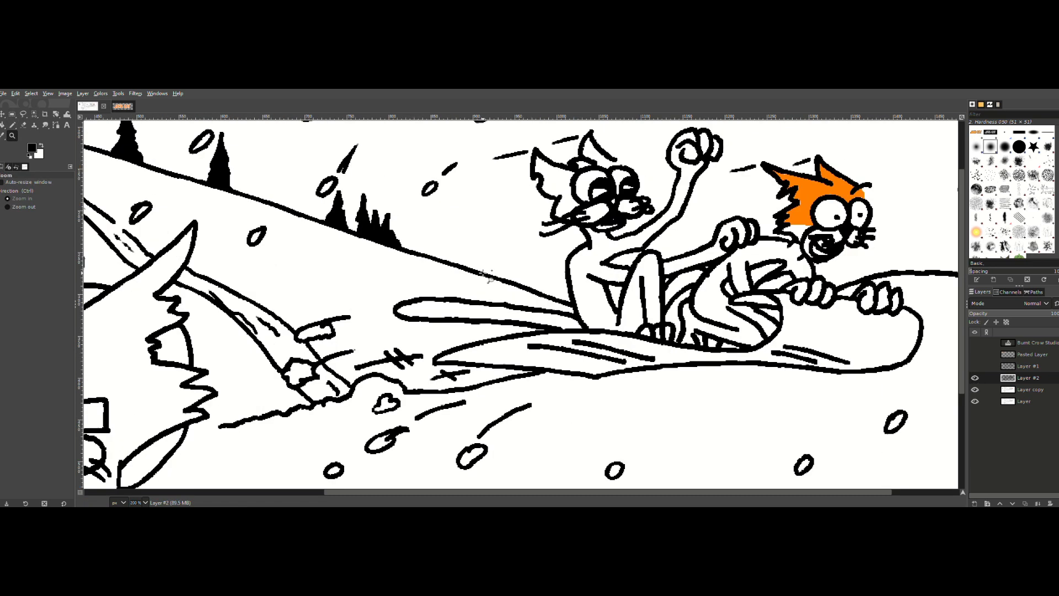
pyautogui.scroll(-16, 483, 273)
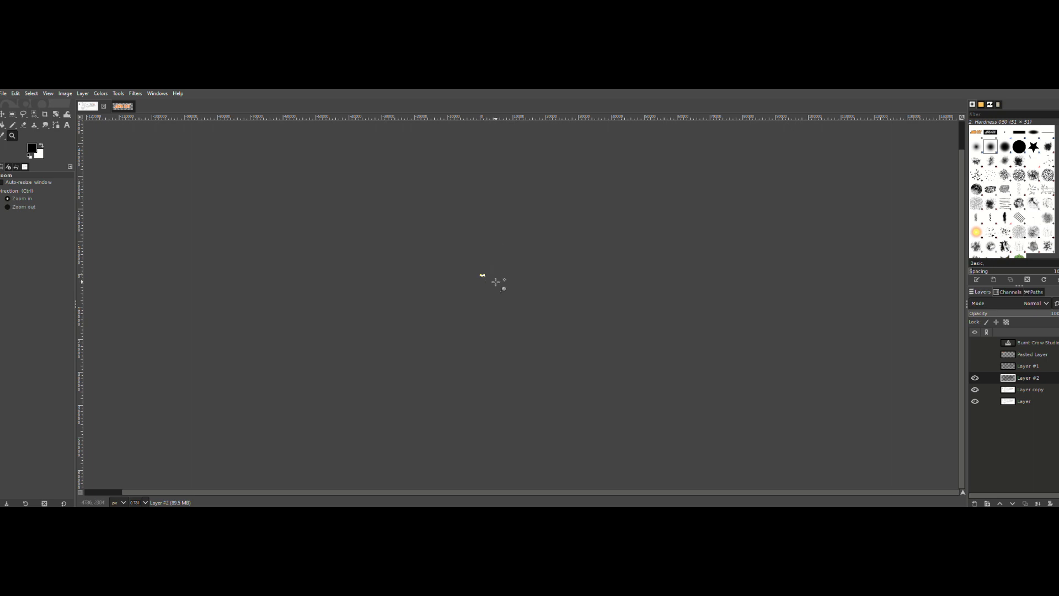
pyautogui.scroll(15, 480, 274)
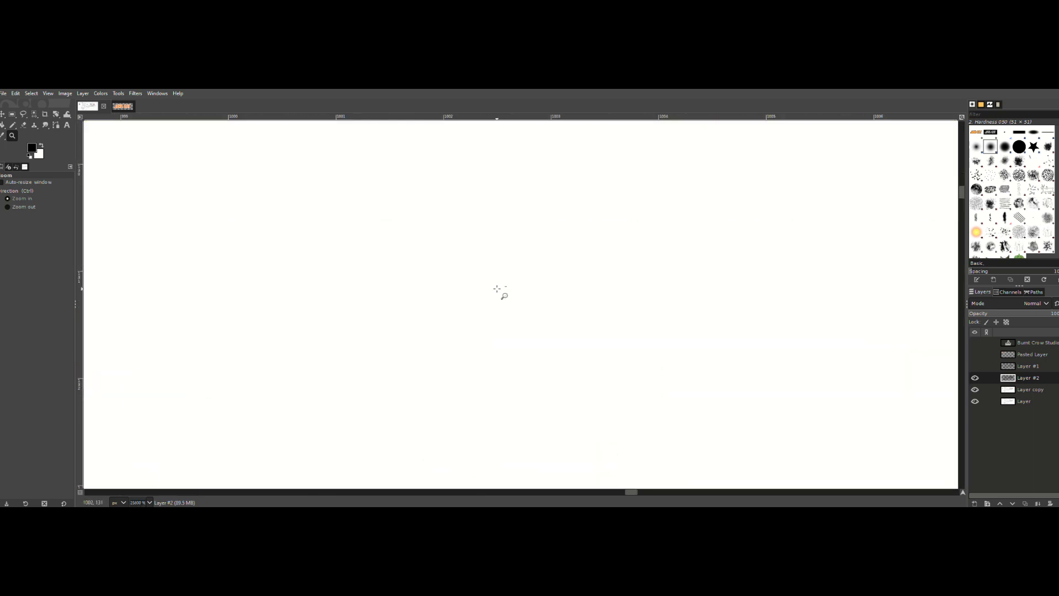
pyautogui.scroll(-10, 497, 288)
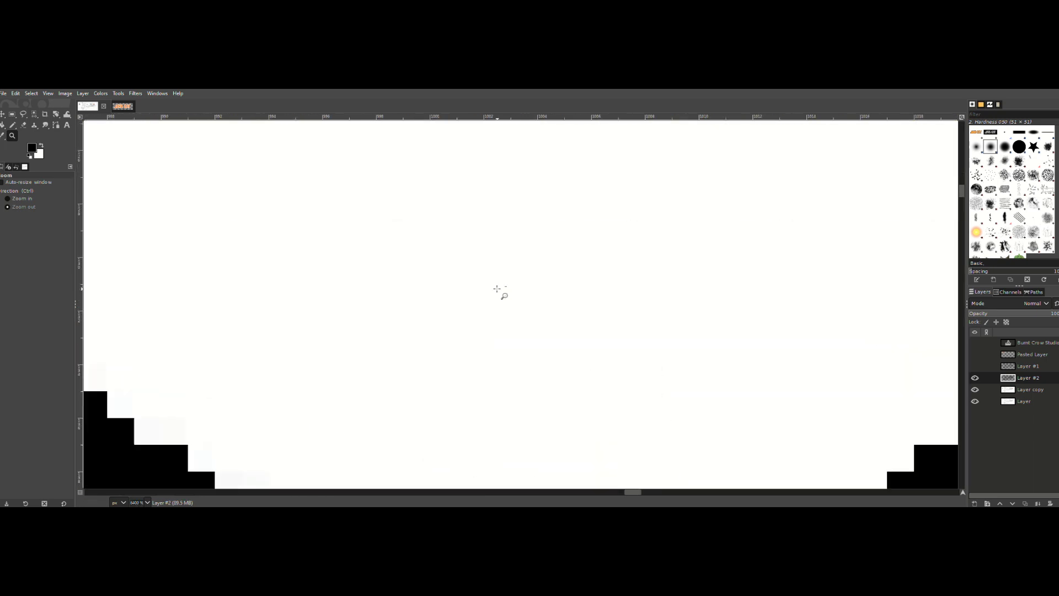
pyautogui.scroll(-10, 496, 288)
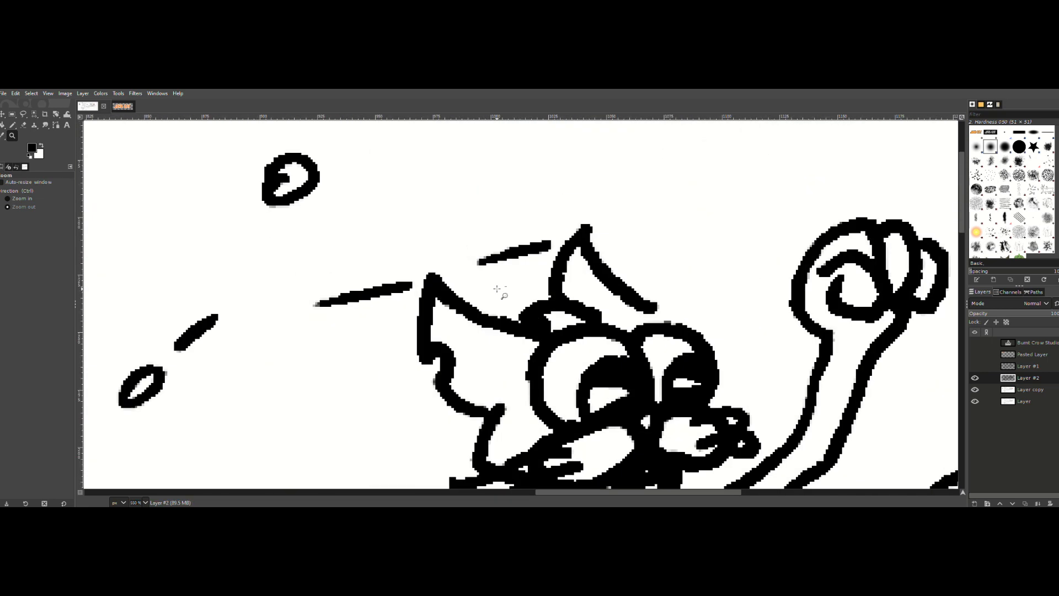
pyautogui.scroll(-1, 497, 288)
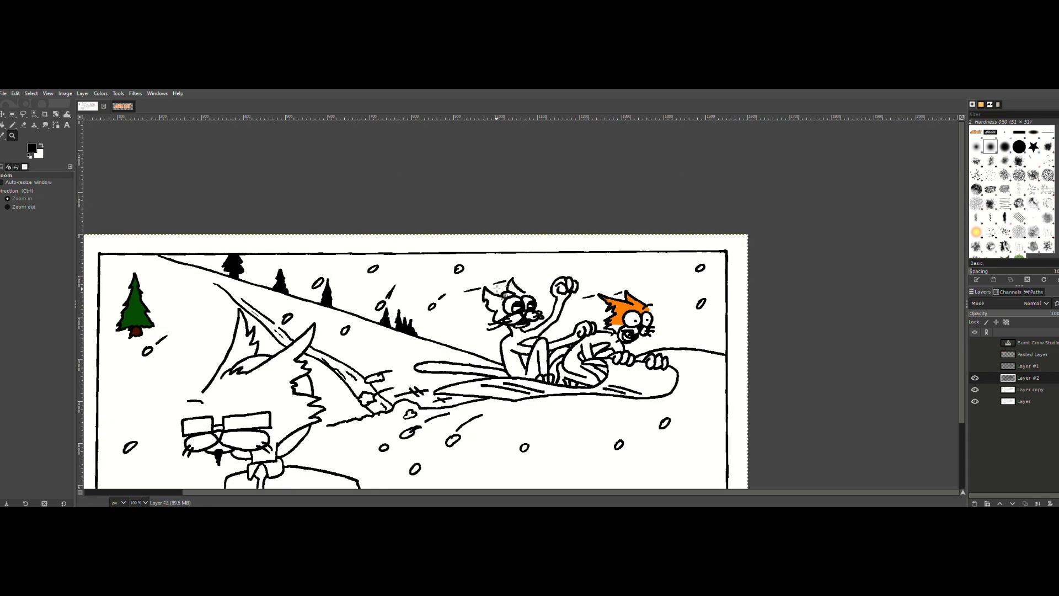
pyautogui.scroll(-1, 497, 288)
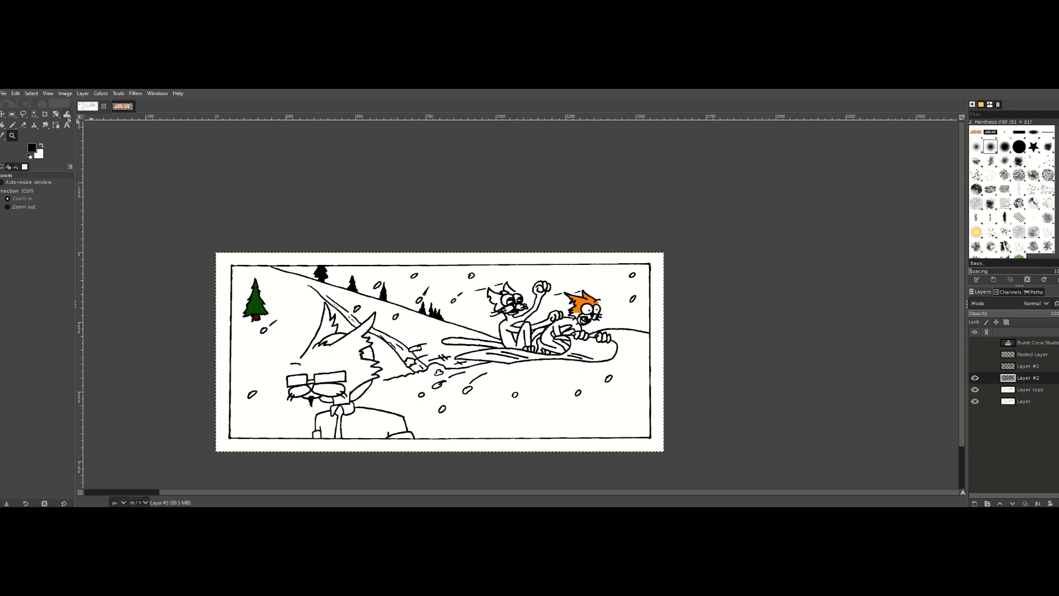
pyautogui.click(3, 114)
pyautogui.moveTo(473, 345); pyautogui.dragTo(567, 305)
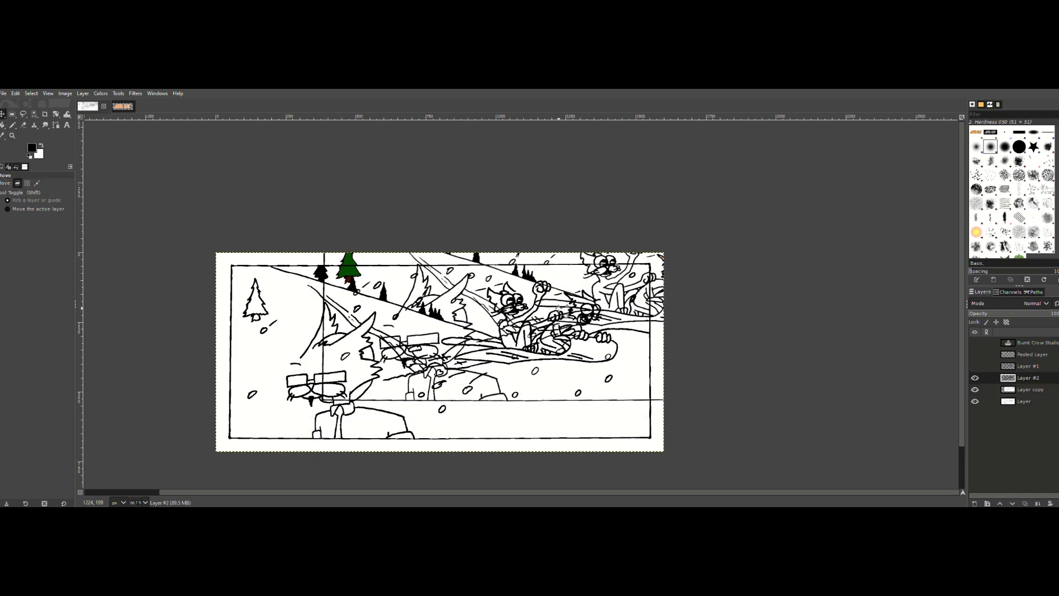
pyautogui.hotkey('ctrl', 'z')
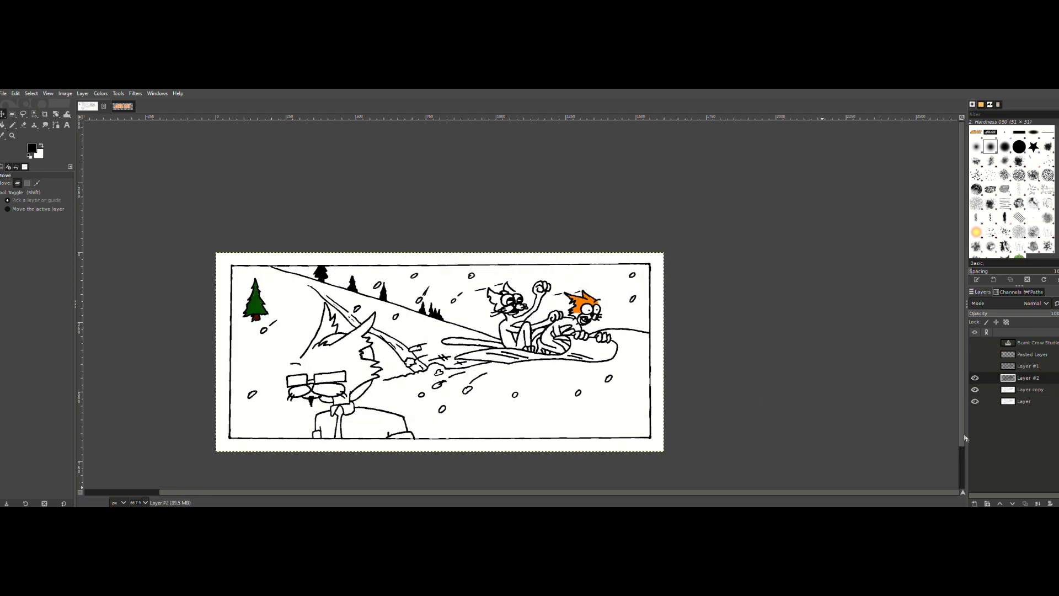
# Step: Show Layer #1, hide Layer #2 and make Layer copy the active layer
pyautogui.moveTo(962, 435); pyautogui.dragTo(962, 443)
pyautogui.moveTo(381, 491); pyautogui.dragTo(282, 496)
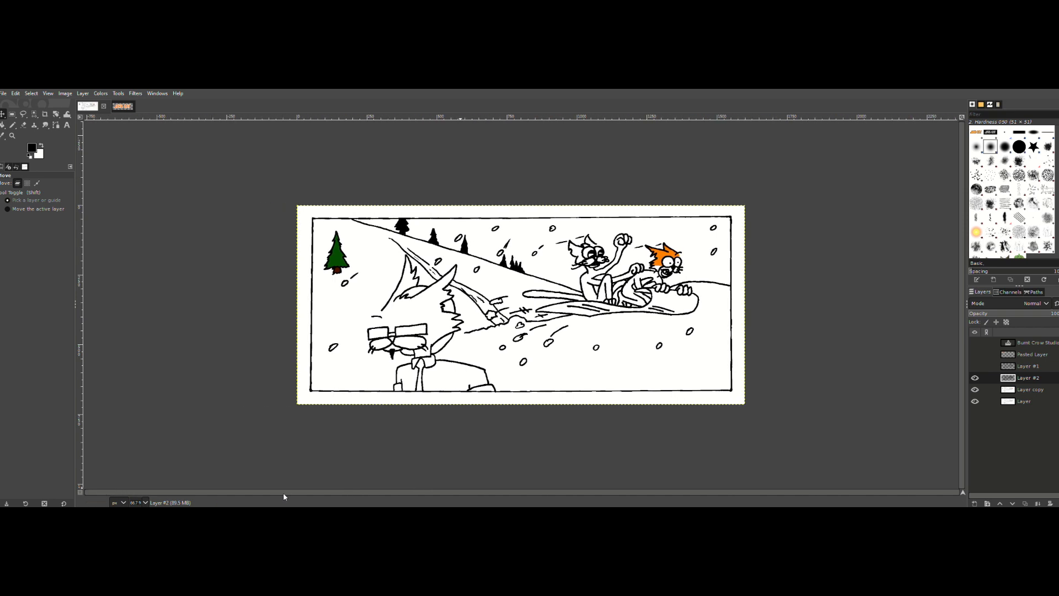
pyautogui.click(974, 367)
pyautogui.click(974, 378)
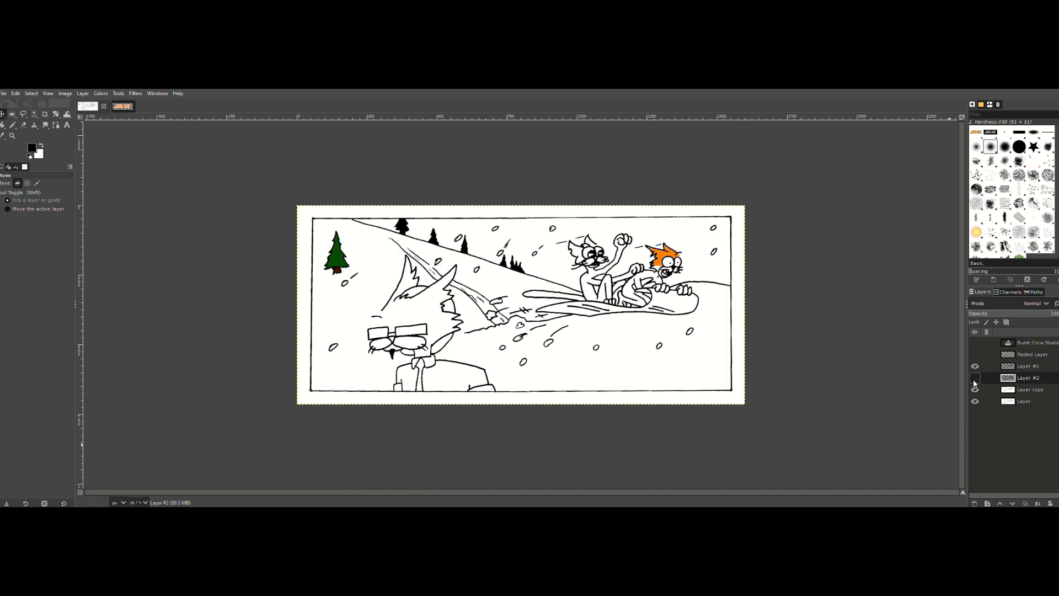
pyautogui.click(975, 379)
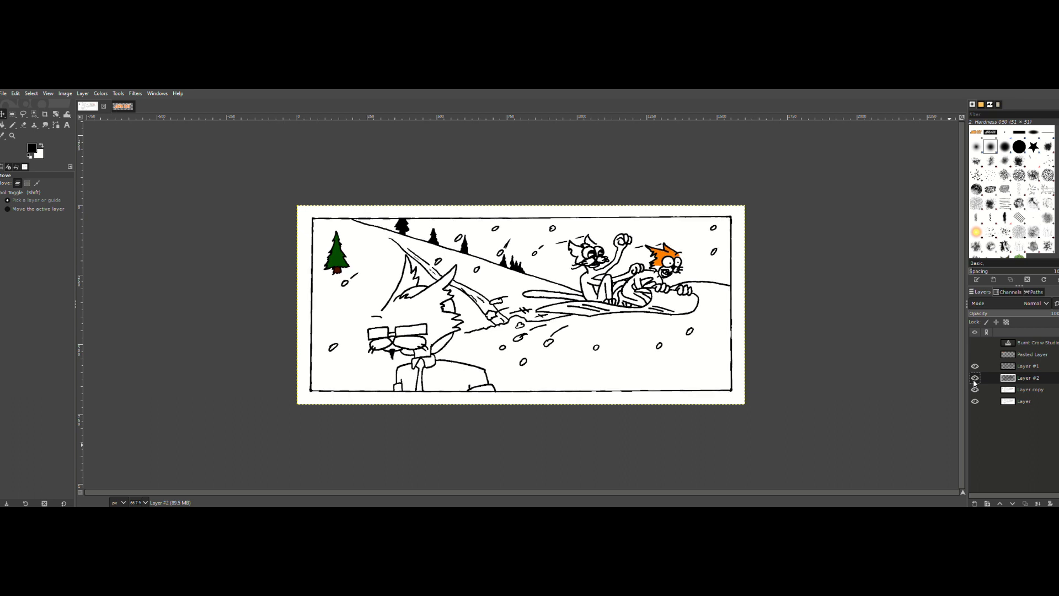
pyautogui.click(974, 379)
pyautogui.click(1029, 389)
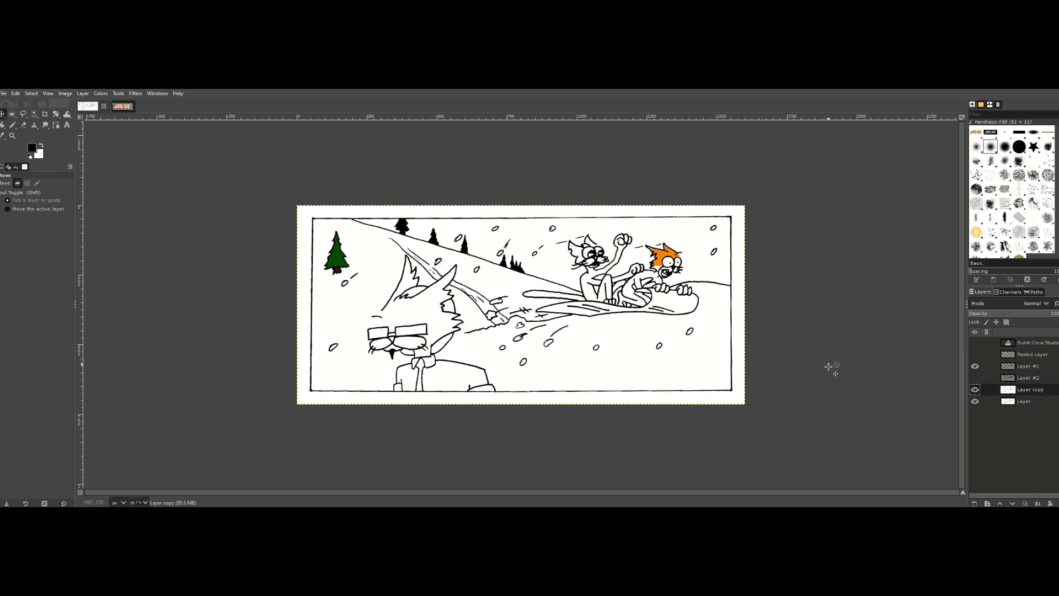
# Step: Compare the line thickness around the two cats with Layer #2 shown and hidden, leaving it hidden
pyautogui.click(12, 136)
pyautogui.click(672, 260)
pyautogui.click(673, 259)
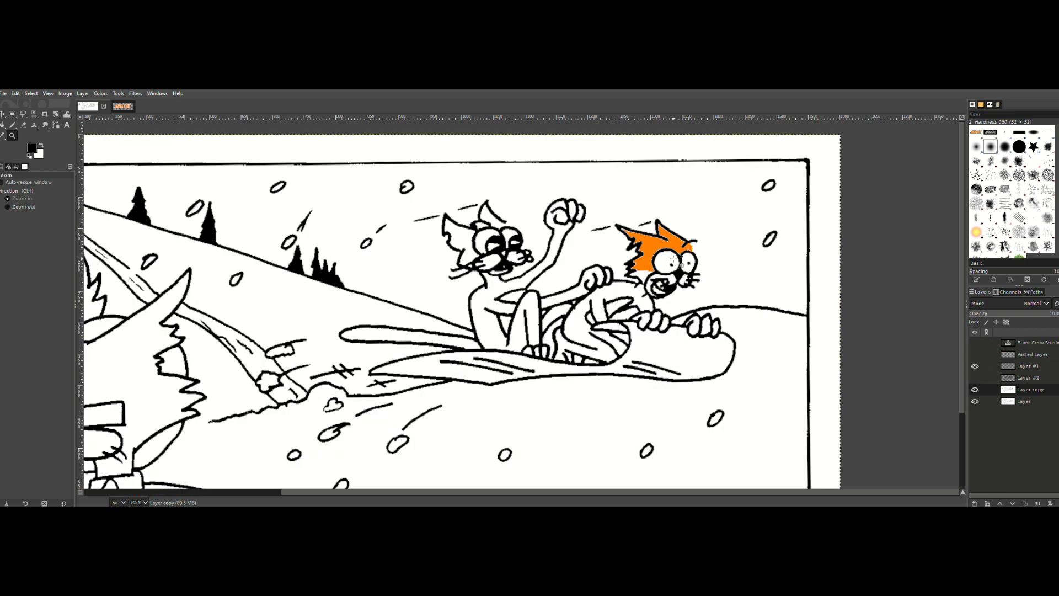
pyautogui.click(974, 377)
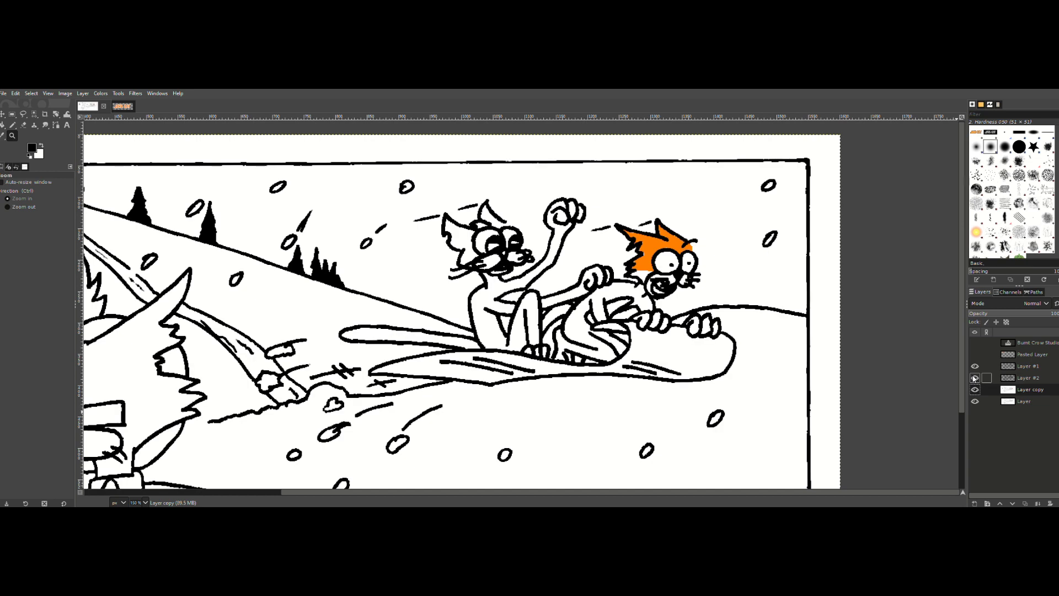
pyautogui.click(974, 377)
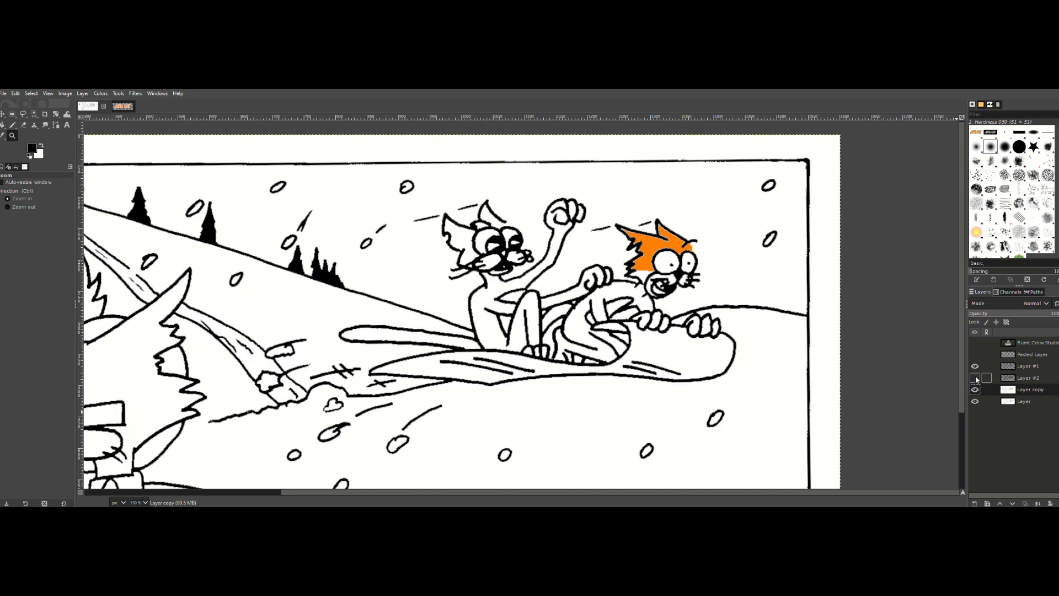
pyautogui.click(975, 378)
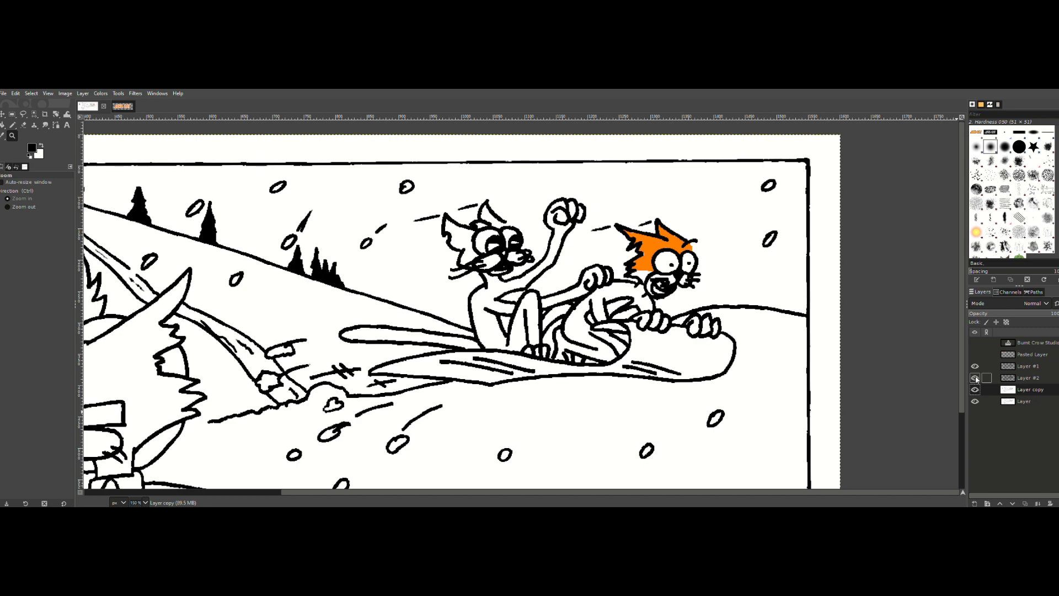
pyautogui.click(974, 378)
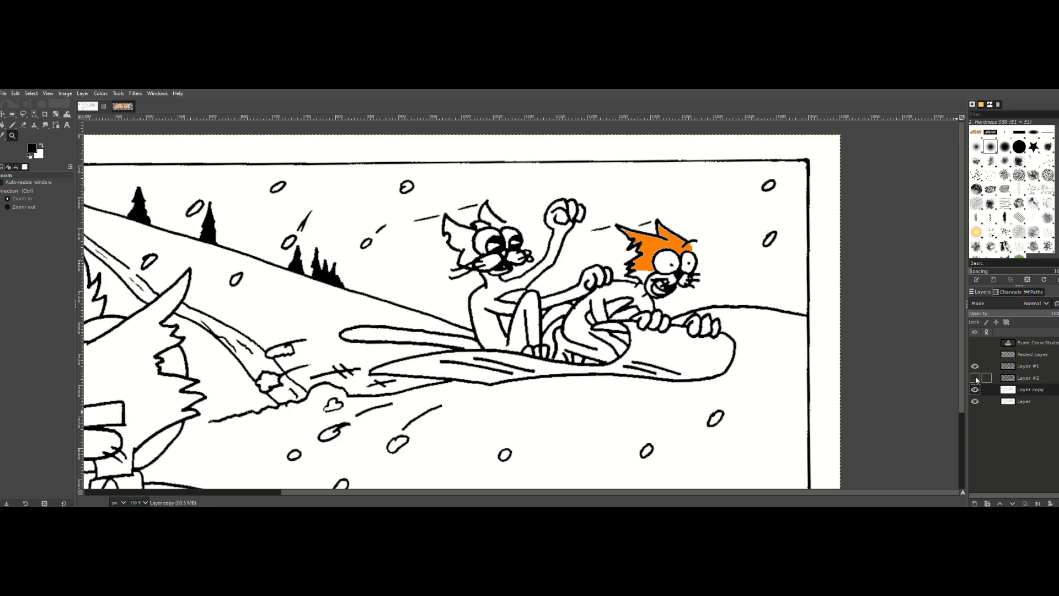
pyautogui.click(974, 378)
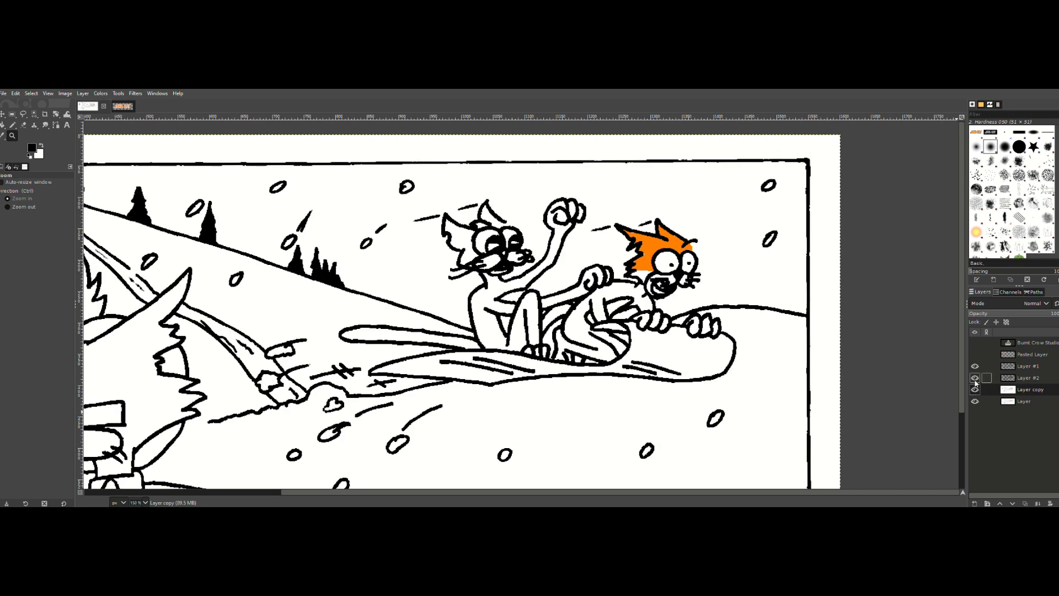
pyautogui.click(975, 377)
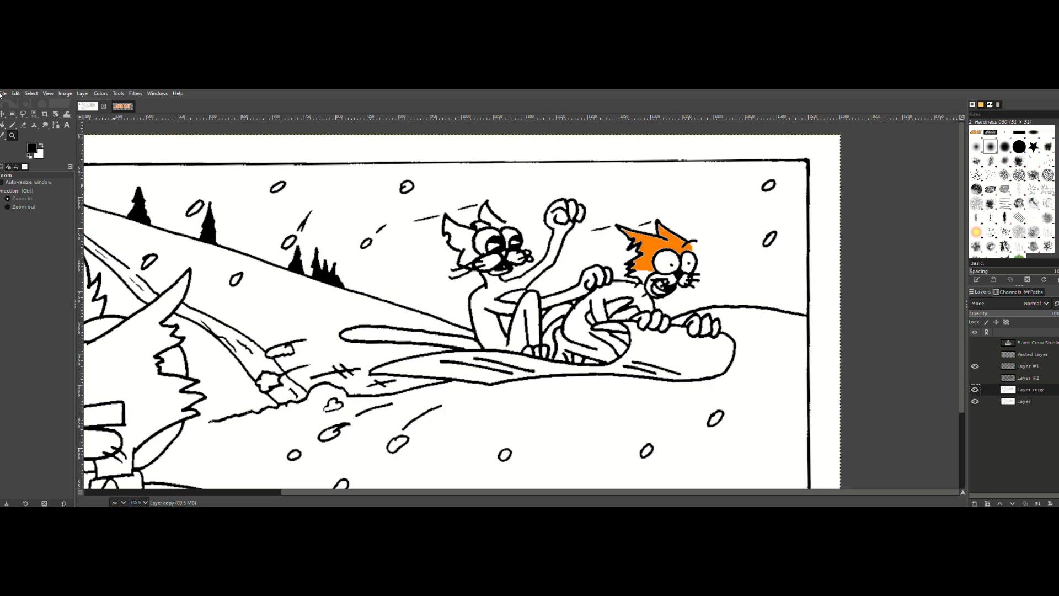
# Step: Select the orange head area of the crouching cat with Fuzzy Select, grow the selection and fill it with orange
pyautogui.click(33, 115)
pyautogui.click(71, 115)
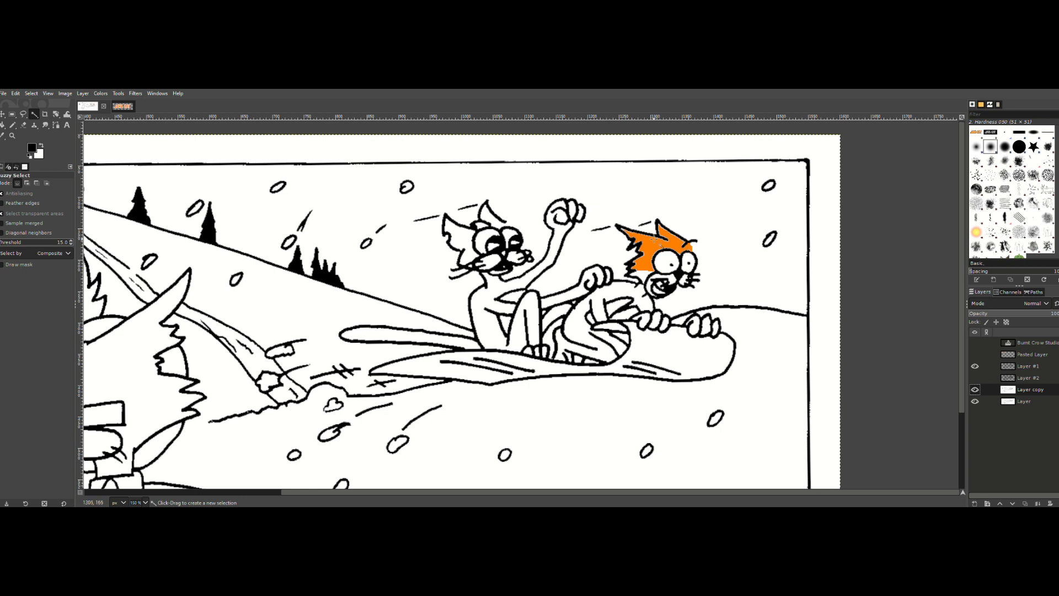
pyautogui.click(655, 238)
pyautogui.click(32, 94)
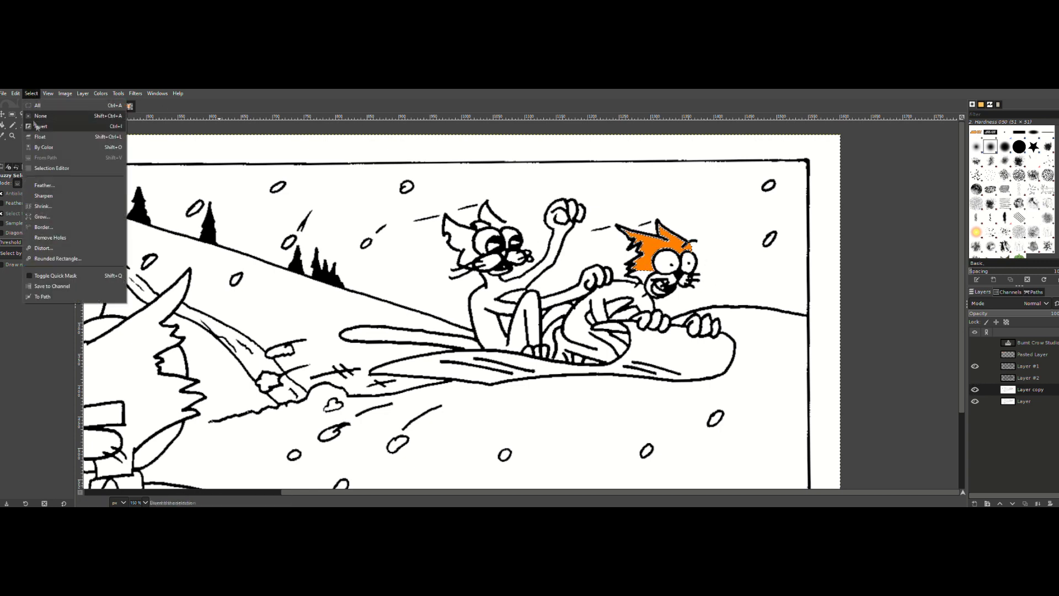
pyautogui.click(49, 216)
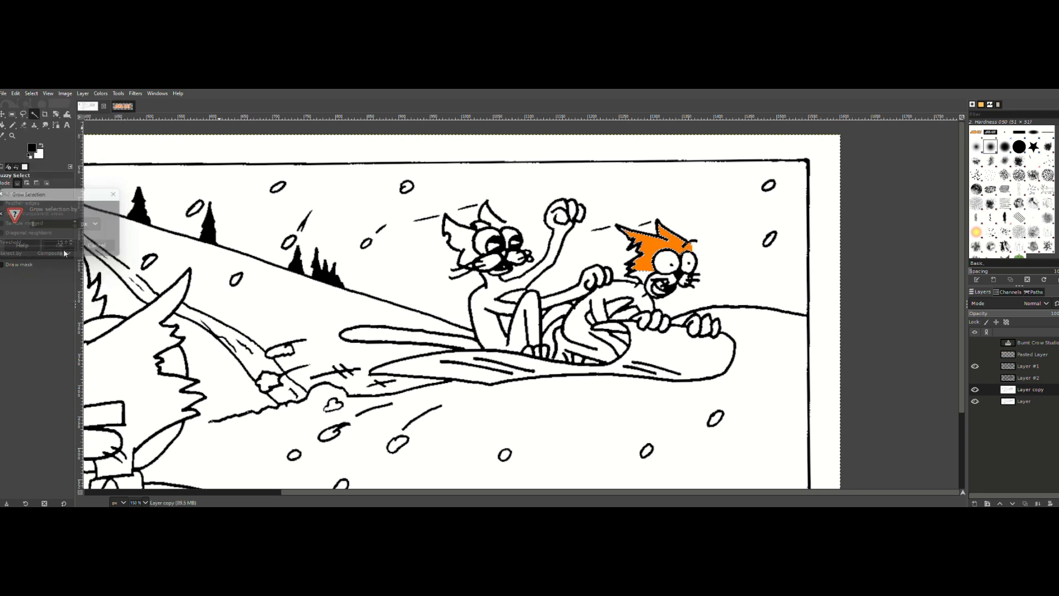
pyautogui.click(31, 148)
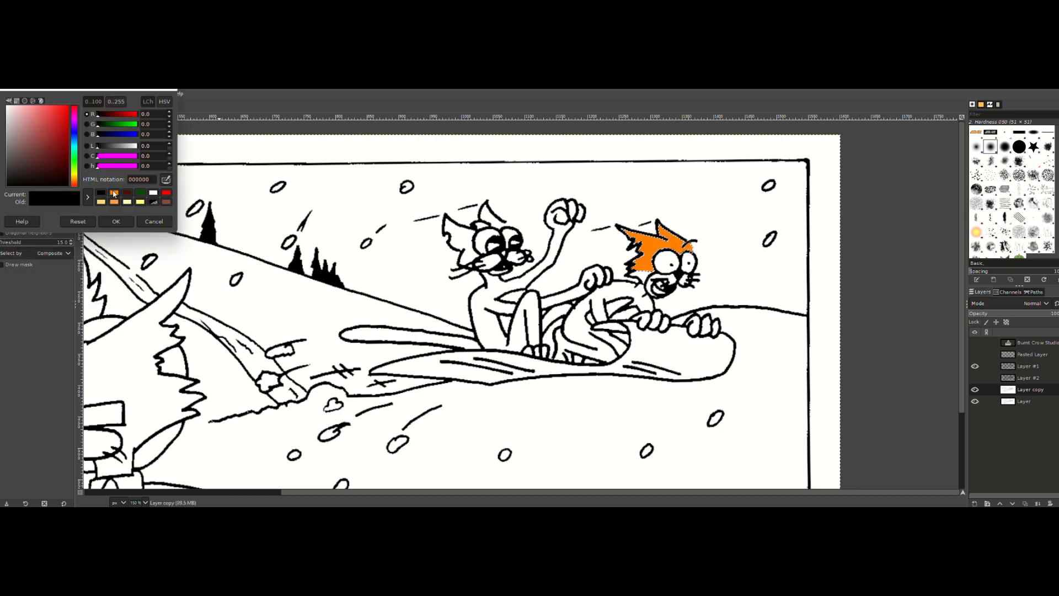
pyautogui.click(113, 193)
pyautogui.click(116, 221)
pyautogui.click(17, 93)
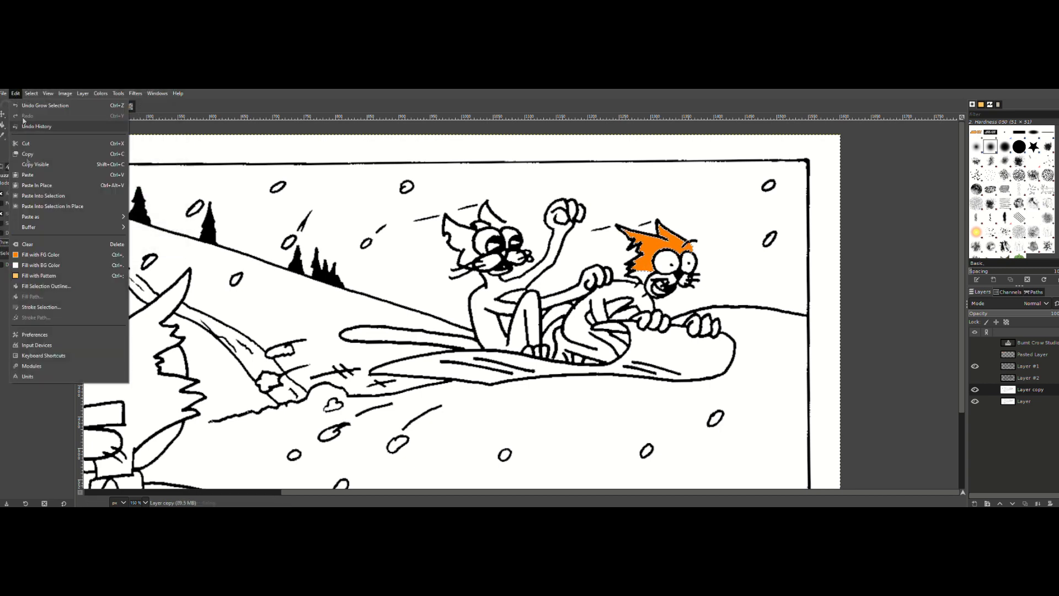
pyautogui.click(39, 254)
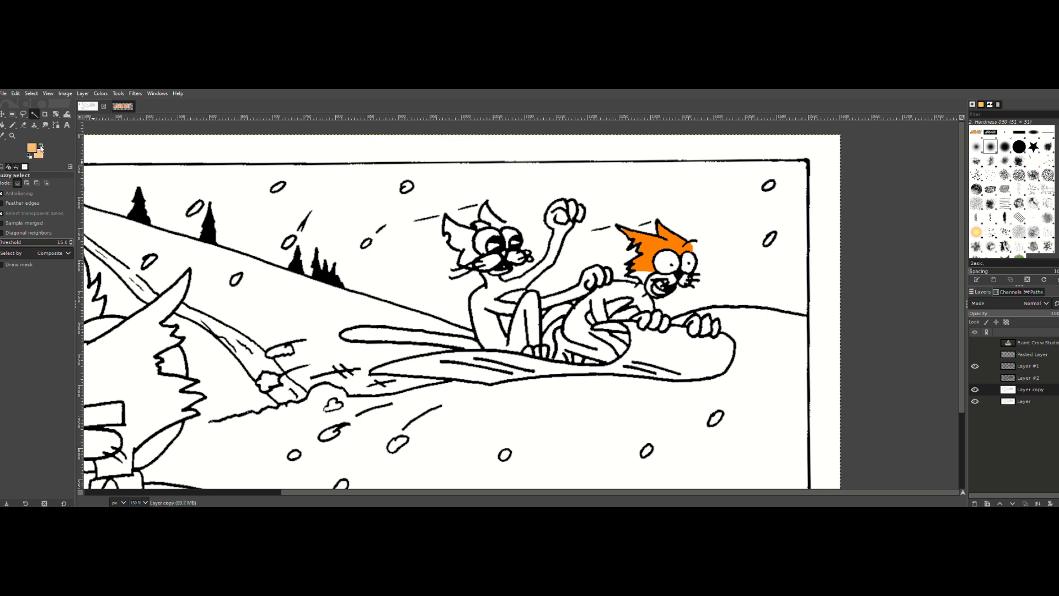
# Step: Set the foreground to light orange and the background to darker orange, and pencil a short closing stroke at the crouching cat's lower body
pyautogui.click(40, 154)
pyautogui.click(114, 202)
pyautogui.click(115, 221)
pyautogui.click(12, 125)
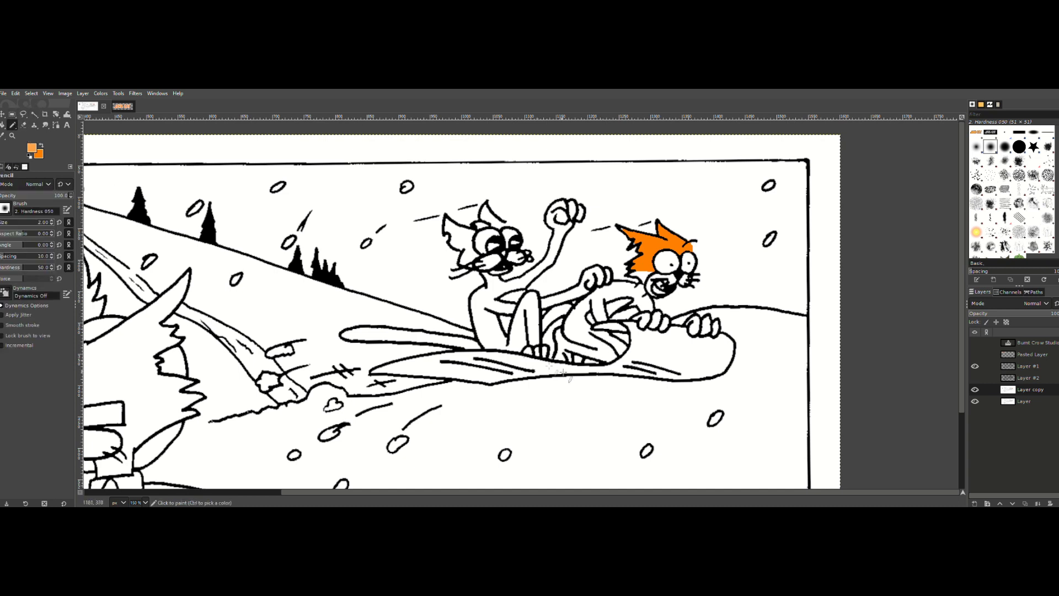
pyautogui.click(577, 349)
# Step: Select the crouching cat's body, arms and hands with Fuzzy Select, grow the selection, fill it with light orange and clear the selection
pyautogui.click(34, 114)
pyautogui.click(592, 304)
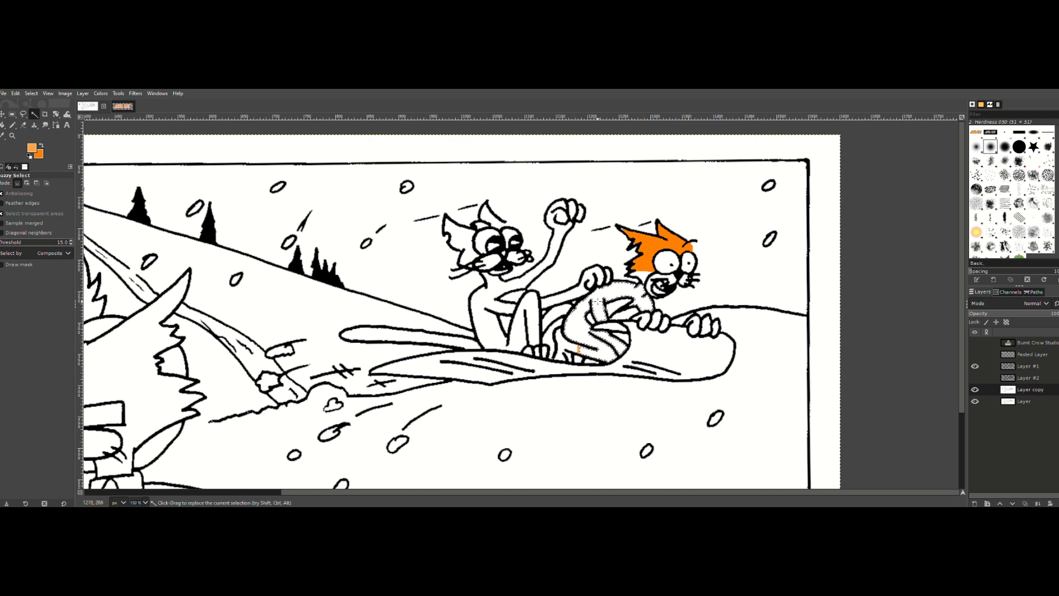
pyautogui.press('shift')
pyautogui.click(31, 93)
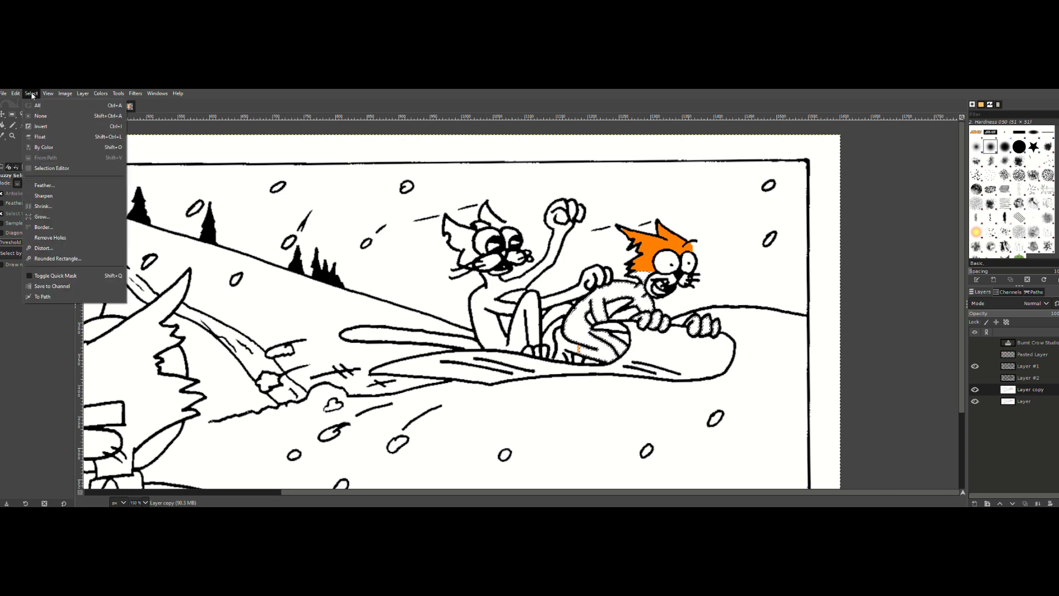
pyautogui.click(52, 226)
pyautogui.click(61, 252)
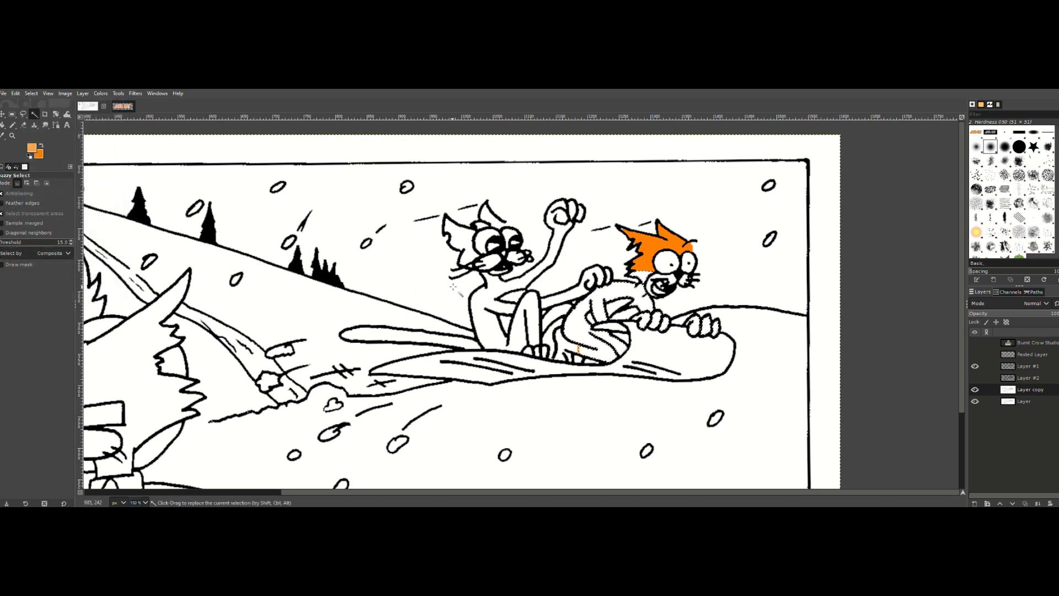
pyautogui.click(16, 93)
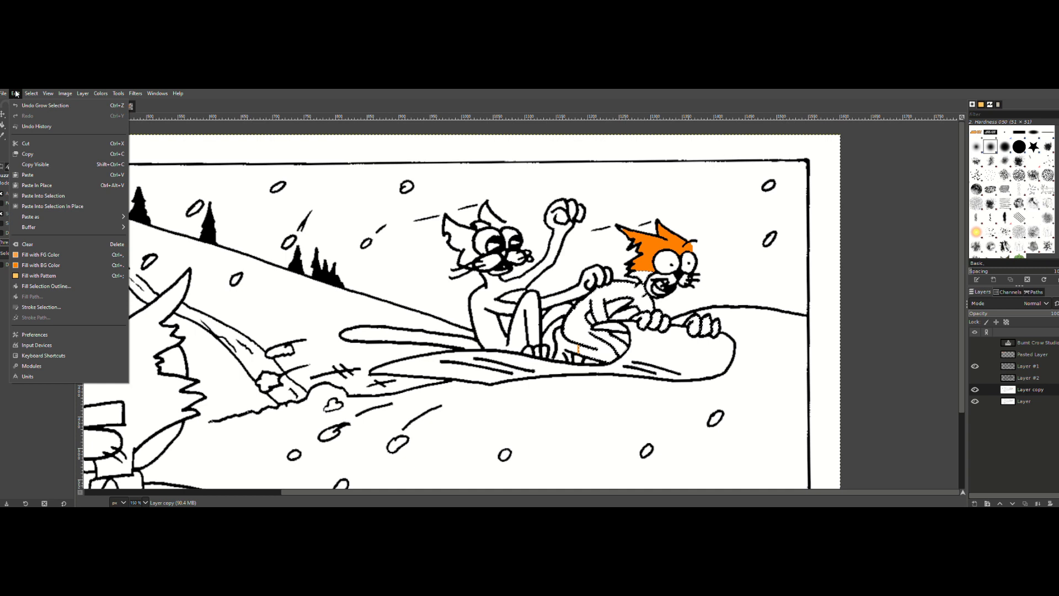
pyautogui.click(36, 264)
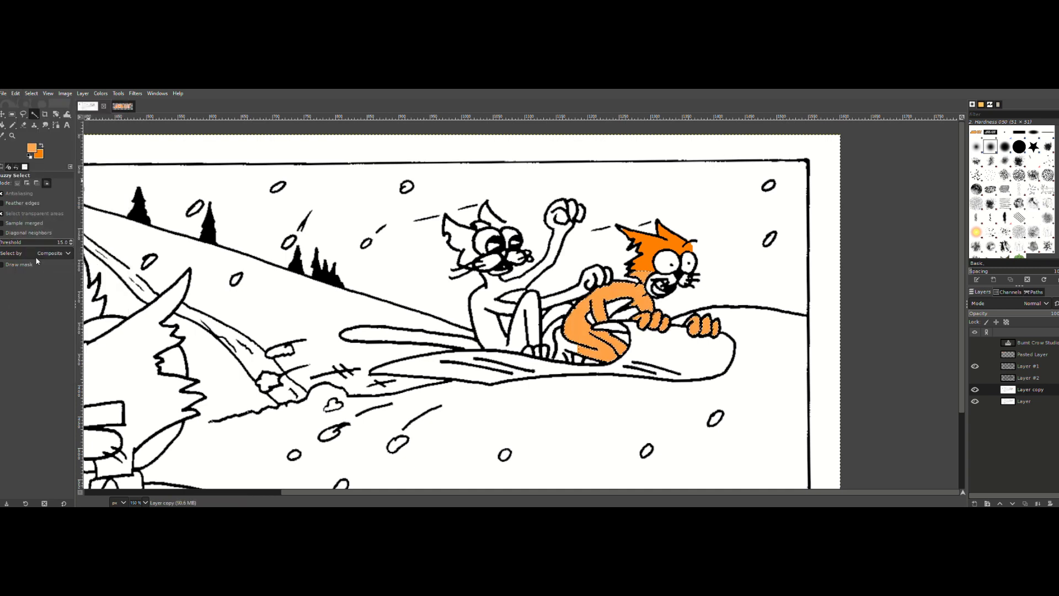
pyautogui.hotkey('ctrl', 'shift', 'a')
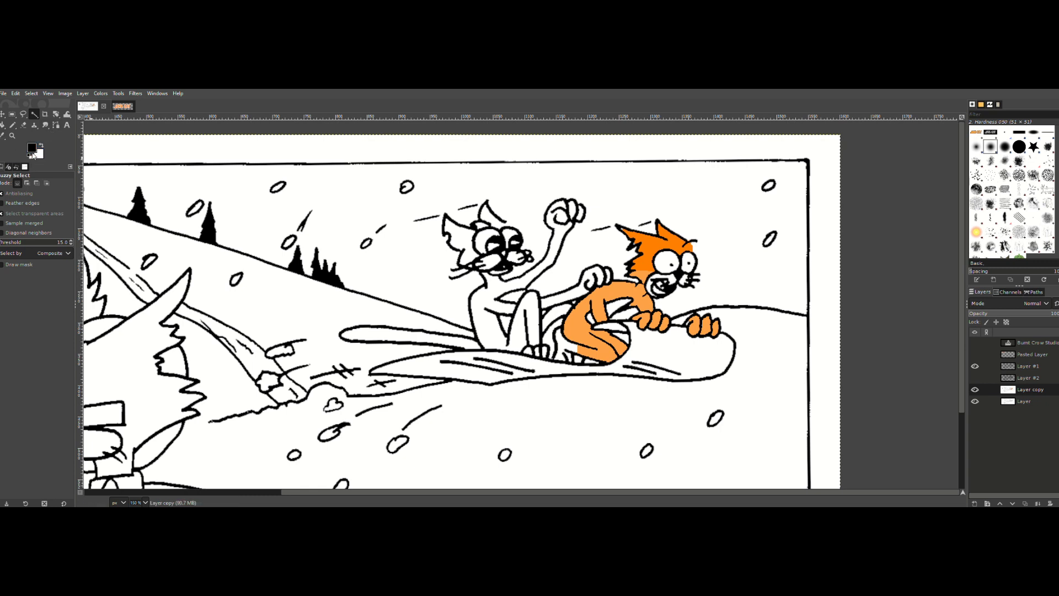
# Step: Set the foreground to yellow (ffff00) and select the three cats' muzzles and the crouching cat's belly with Fuzzy Select
pyautogui.click(32, 147)
pyautogui.click(140, 203)
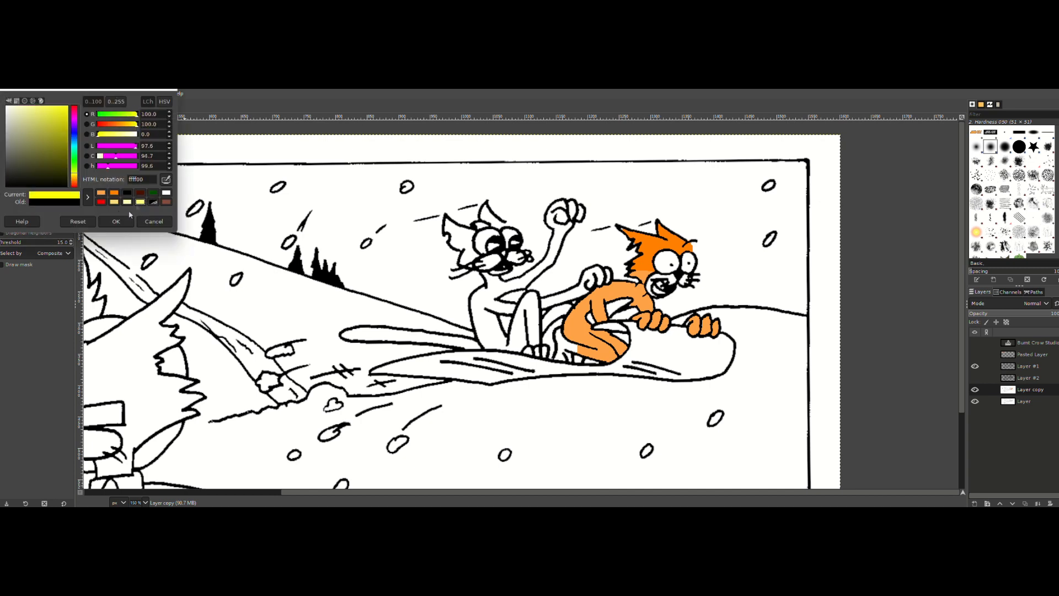
pyautogui.click(116, 221)
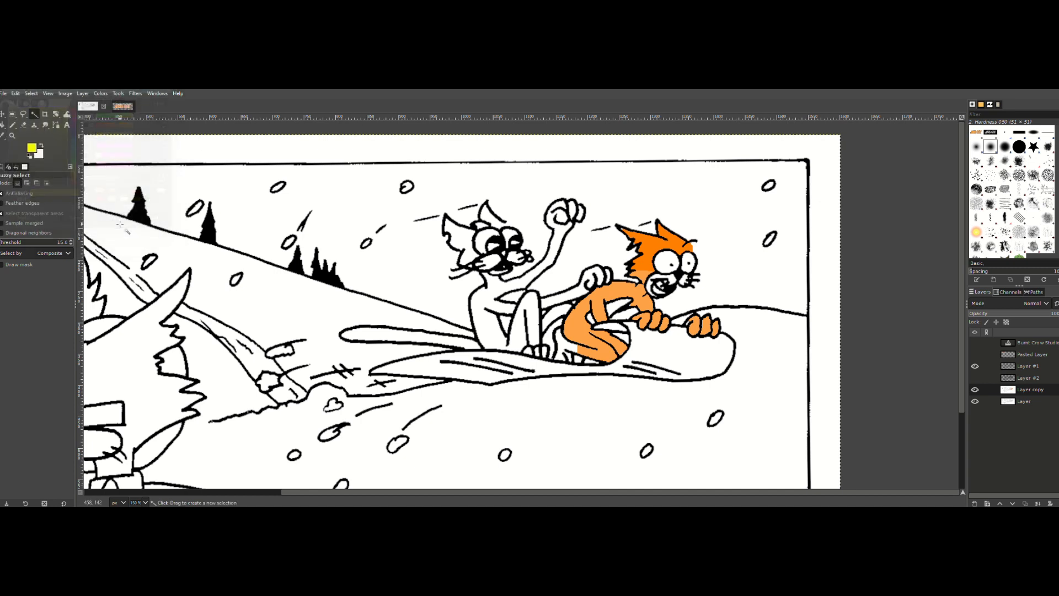
pyautogui.click(3, 125)
pyautogui.click(35, 113)
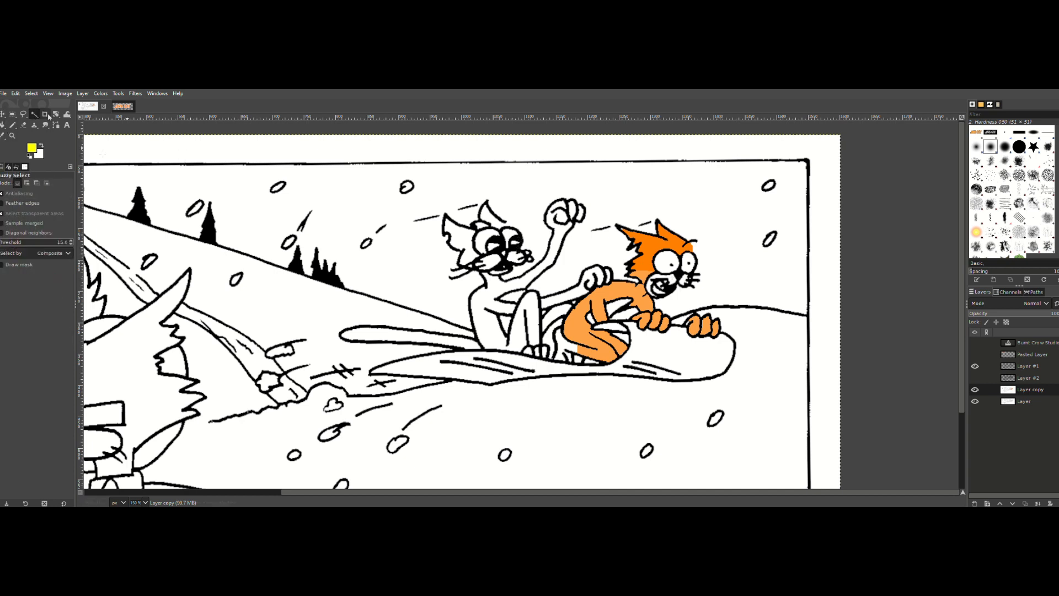
pyautogui.click(670, 279)
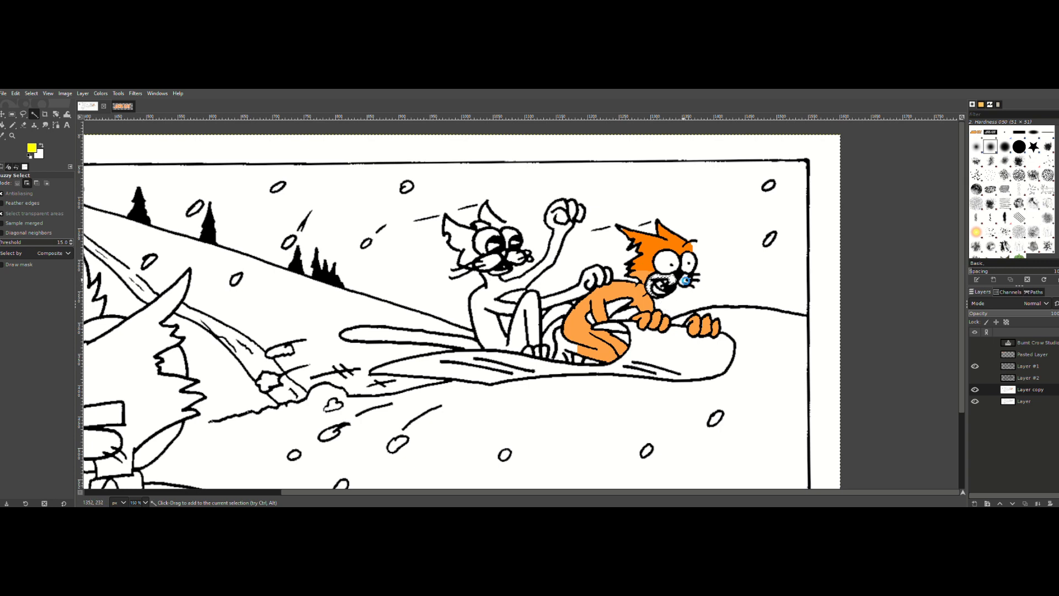
pyautogui.click(615, 308)
pyautogui.click(488, 264)
pyautogui.click(517, 257)
pyautogui.click(259, 492)
pyautogui.keyDown('shift'); pyautogui.click(270, 447); pyautogui.keyUp('shift')
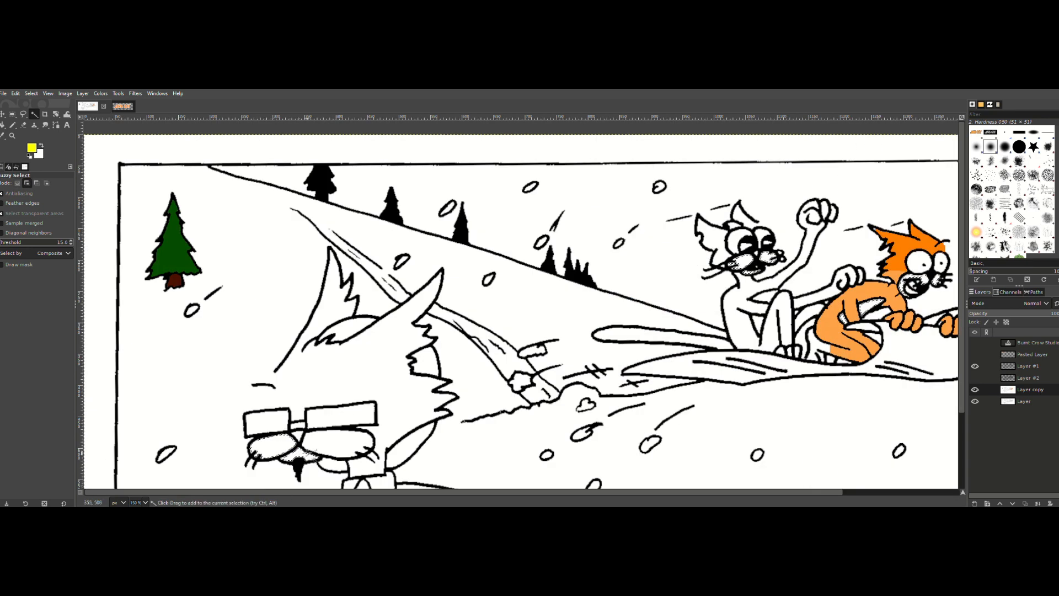
pyautogui.keyDown('shift'); pyautogui.click(338, 441); pyautogui.keyUp('shift')
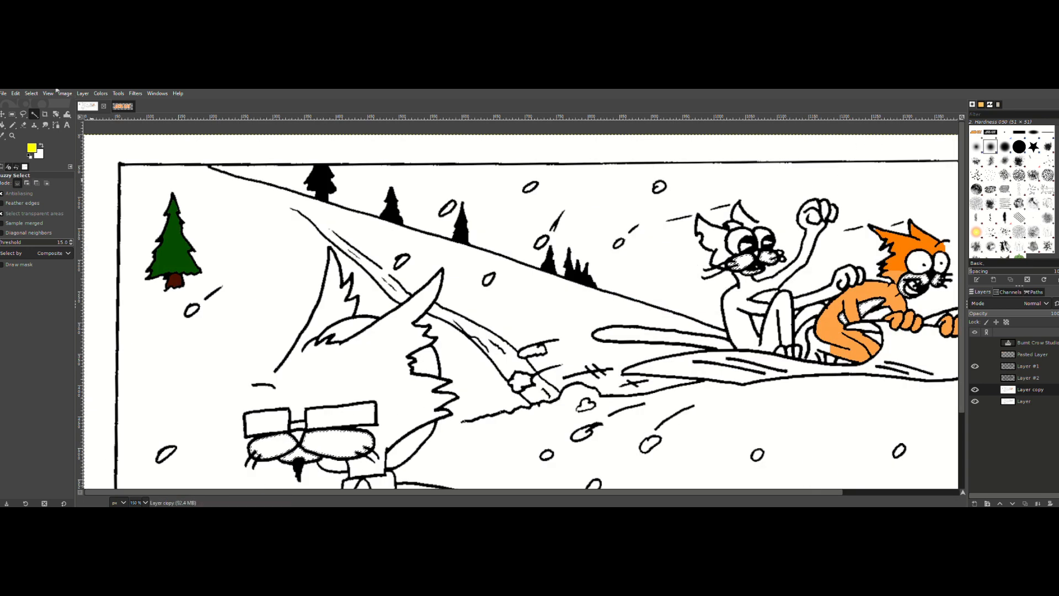
# Step: Grow the muzzle and belly selection, fill it with the yellow foreground color and clear the selection
pyautogui.click(31, 94)
pyautogui.click(47, 215)
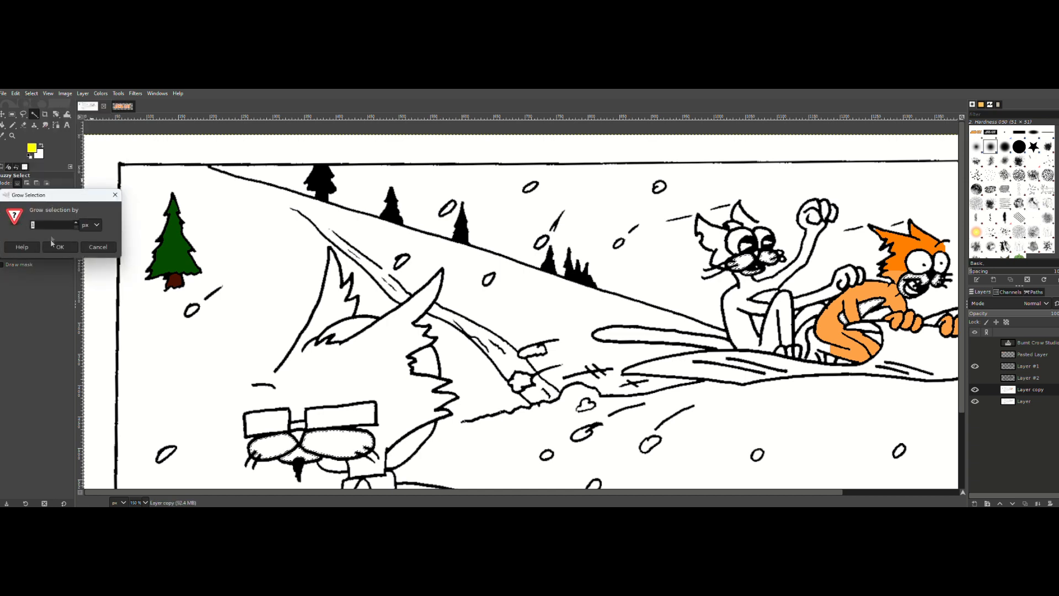
pyautogui.click(59, 246)
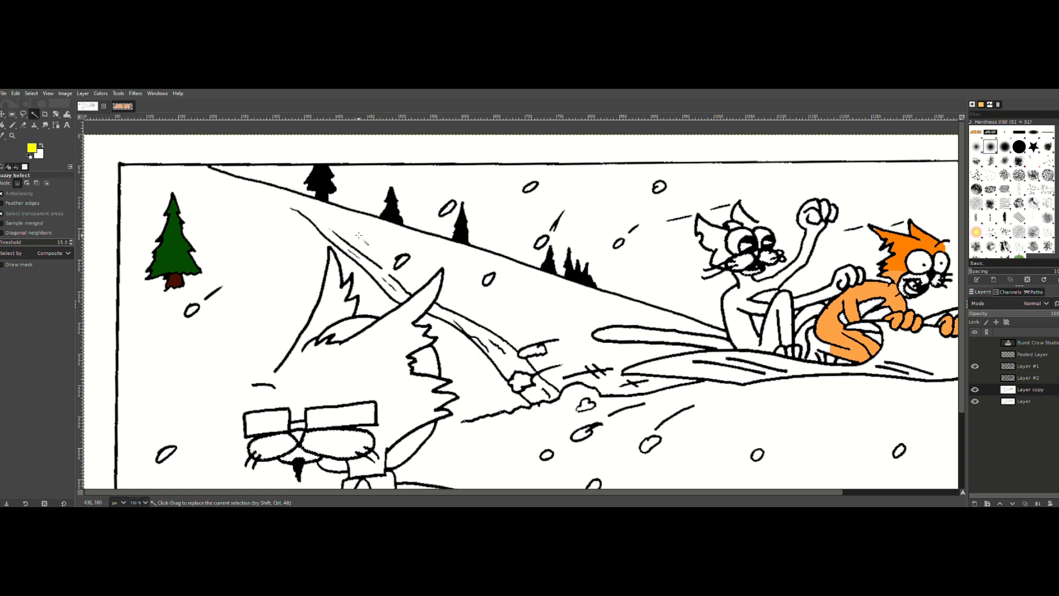
pyautogui.click(16, 93)
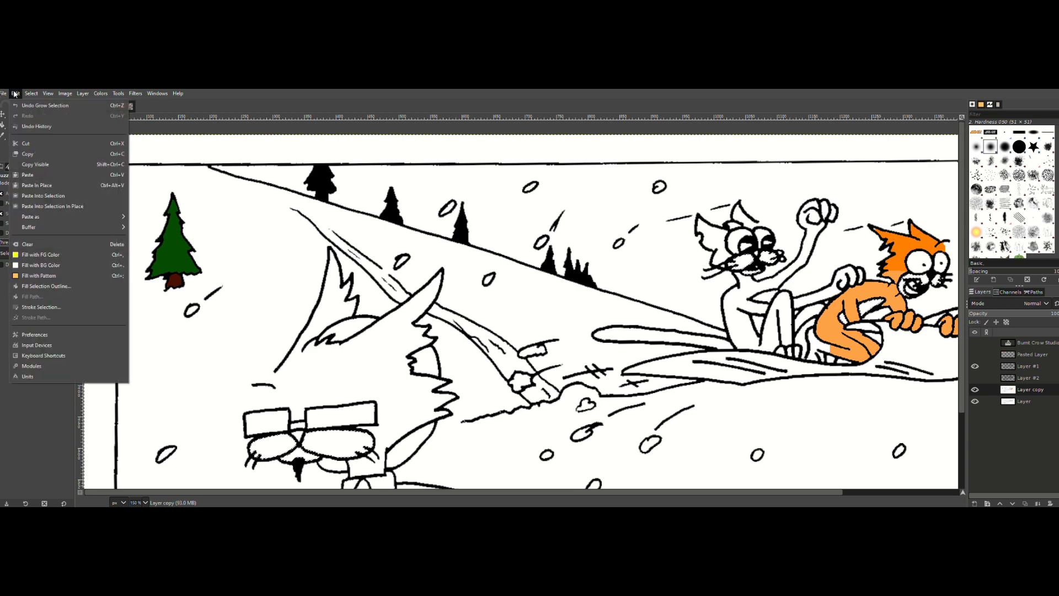
pyautogui.click(42, 255)
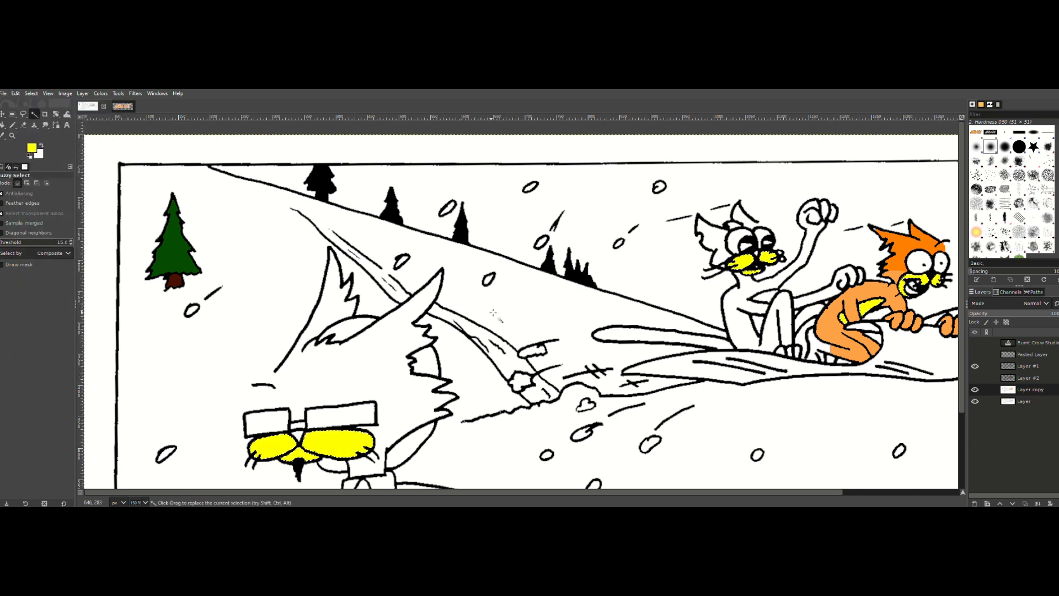
pyautogui.hotkey('ctrl', 'shift', 'a')
# Step: Select the sitting cat's chest and lower belly areas with Fuzzy Select, grow the selection and fill it with yellow
pyautogui.click(758, 326)
pyautogui.keyDown('shift'); pyautogui.click(767, 297); pyautogui.keyUp('shift')
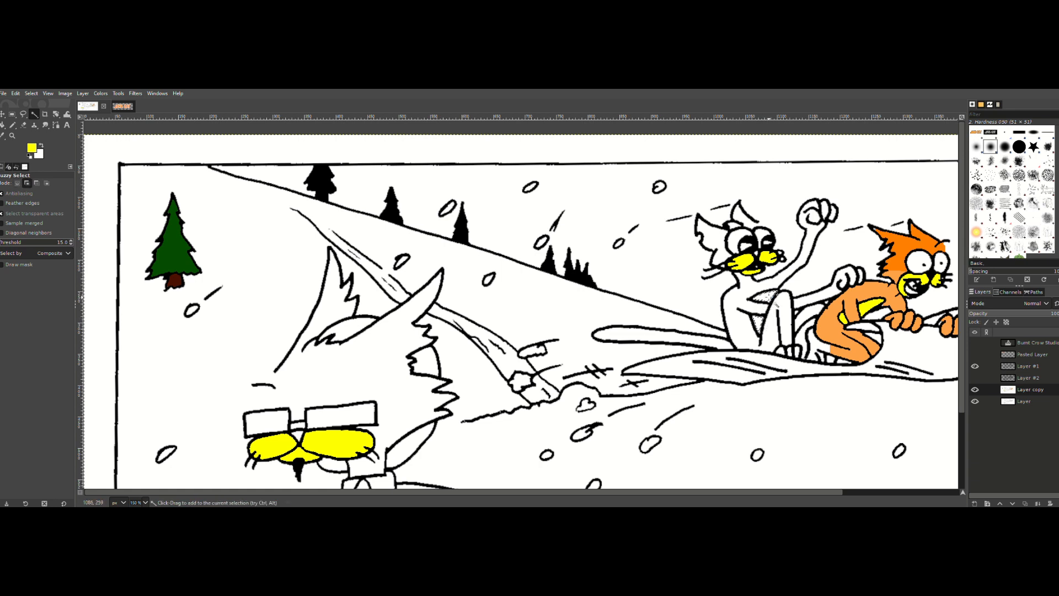
pyautogui.click(31, 93)
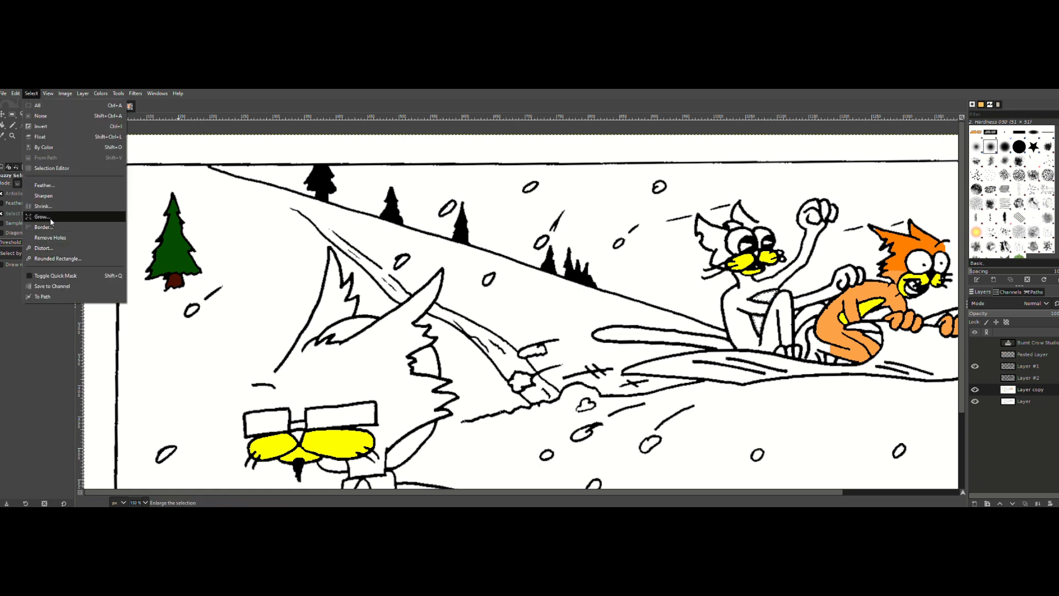
pyautogui.click(44, 219)
pyautogui.click(60, 247)
pyautogui.click(16, 93)
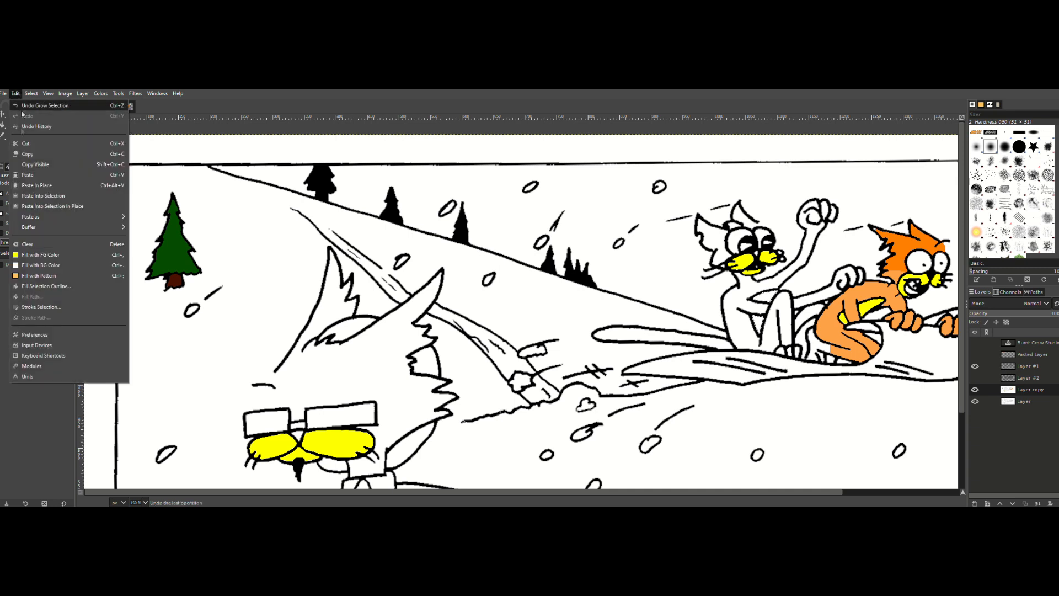
pyautogui.click(31, 255)
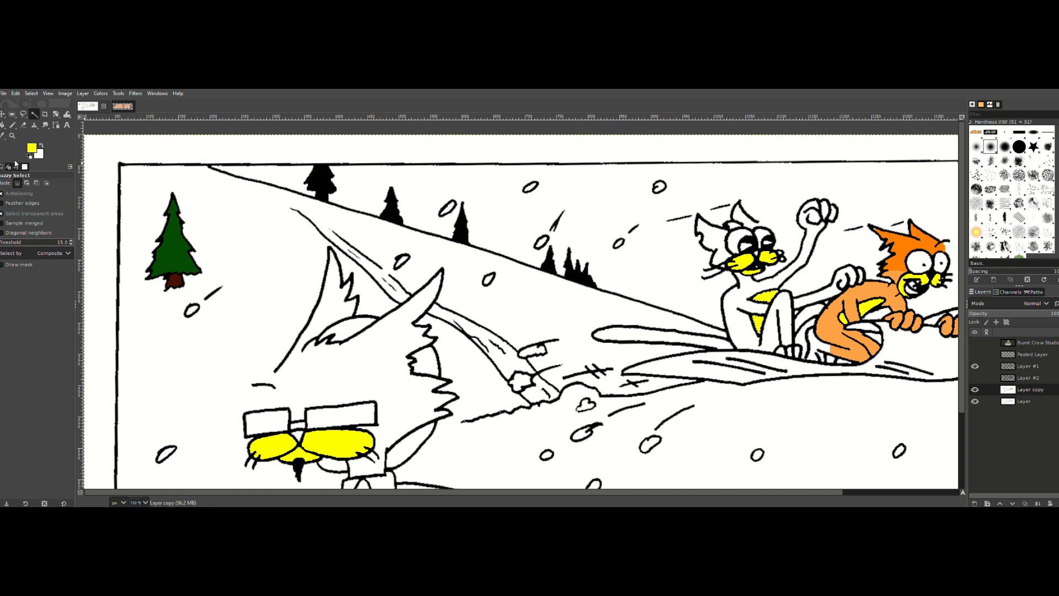
# Step: Set the foreground to red (ff0000), fill the grown selection inside the crouching cat's mouth with it and clear the selection
pyautogui.click(32, 148)
pyautogui.click(115, 201)
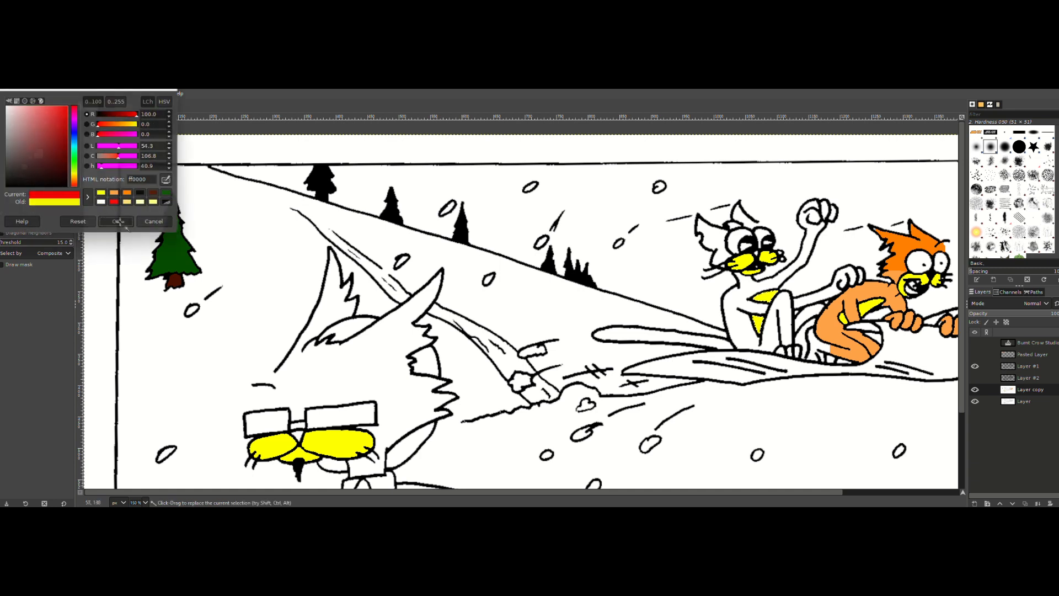
pyautogui.click(116, 221)
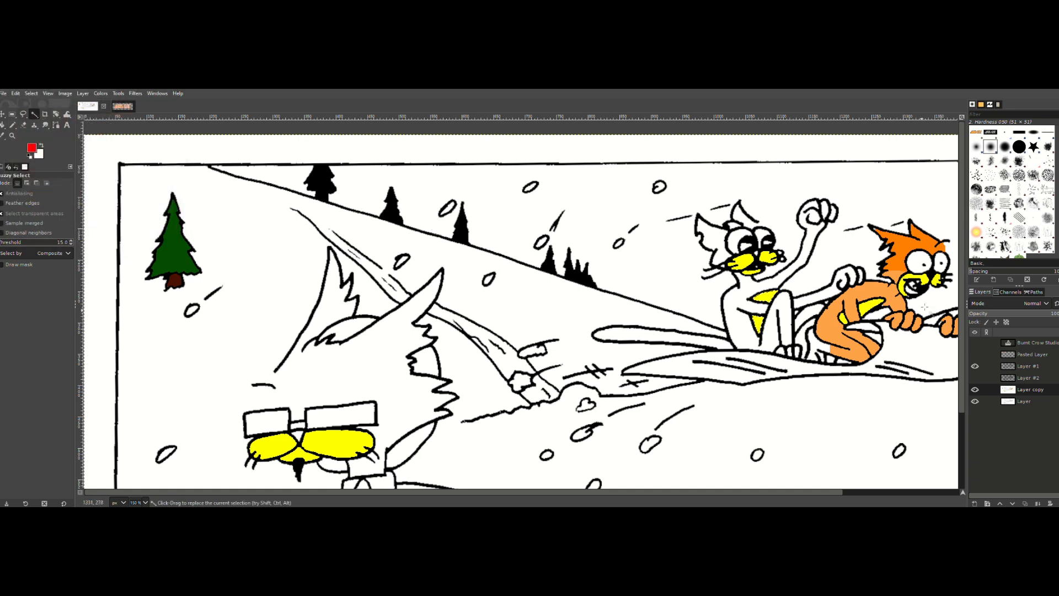
pyautogui.press('shift')
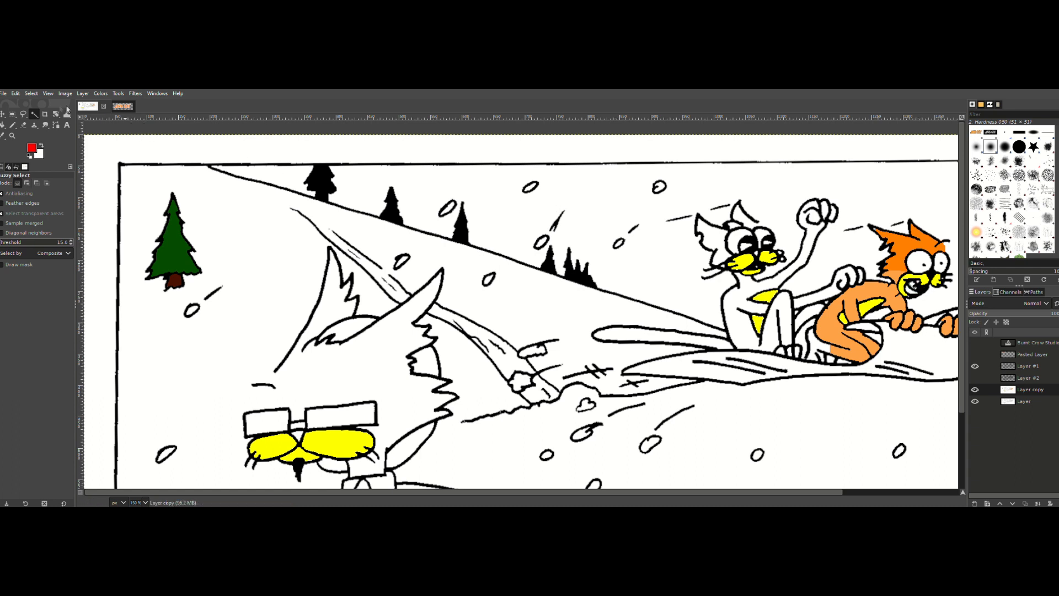
pyautogui.click(31, 93)
pyautogui.click(48, 215)
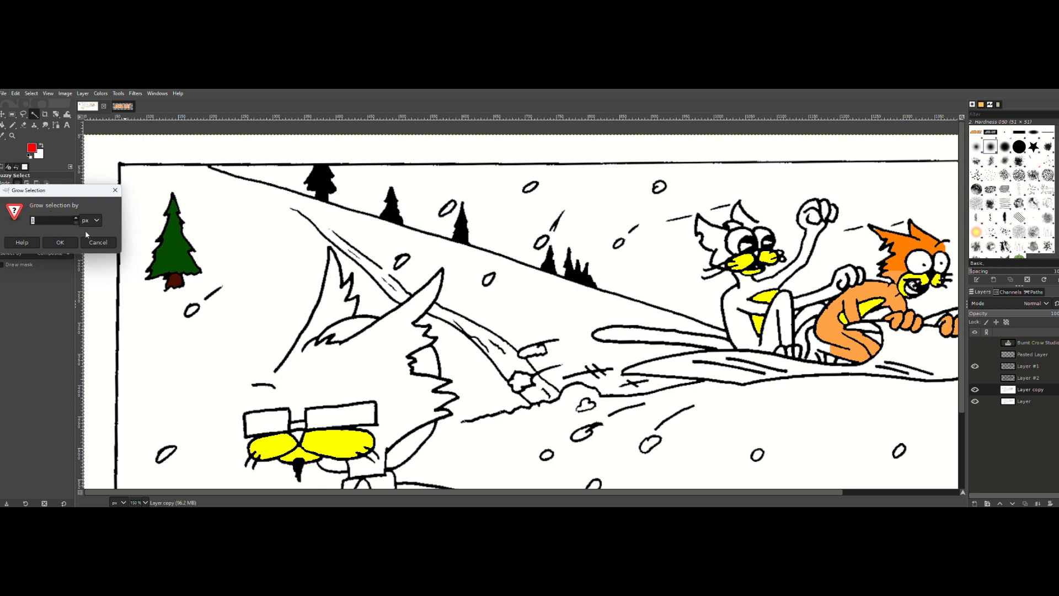
pyautogui.click(60, 242)
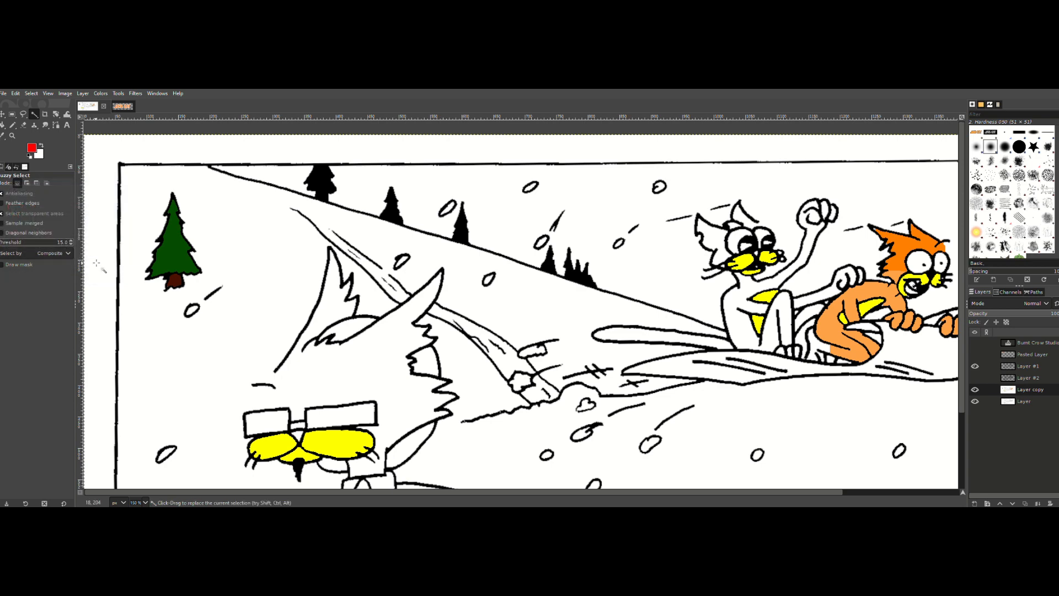
pyautogui.click(8, 93)
pyautogui.moveTo(15, 94)
pyautogui.click(28, 253)
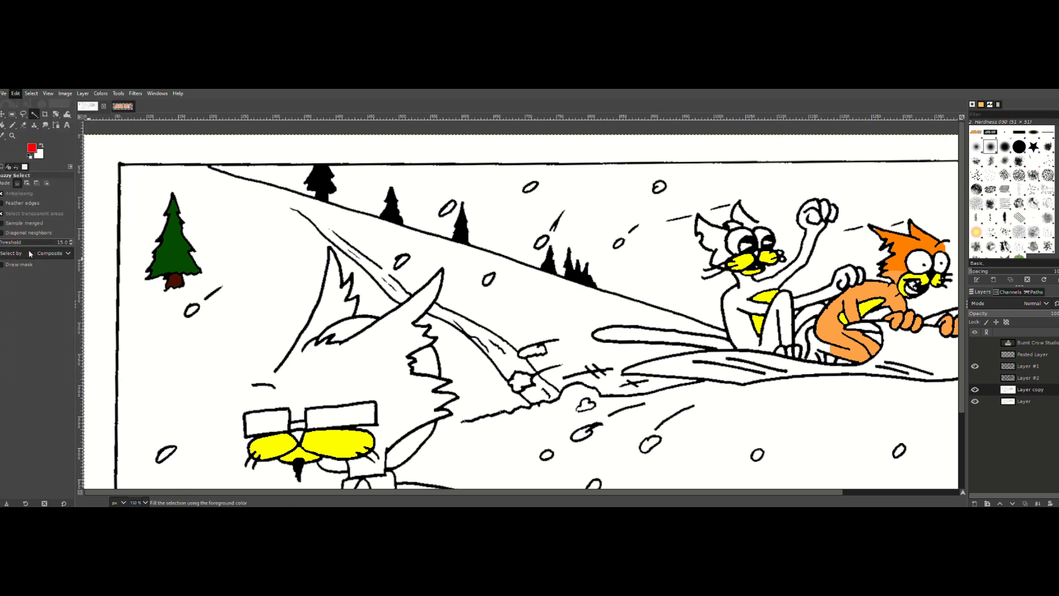
pyautogui.hotkey('ctrl', 'shift', 'a')
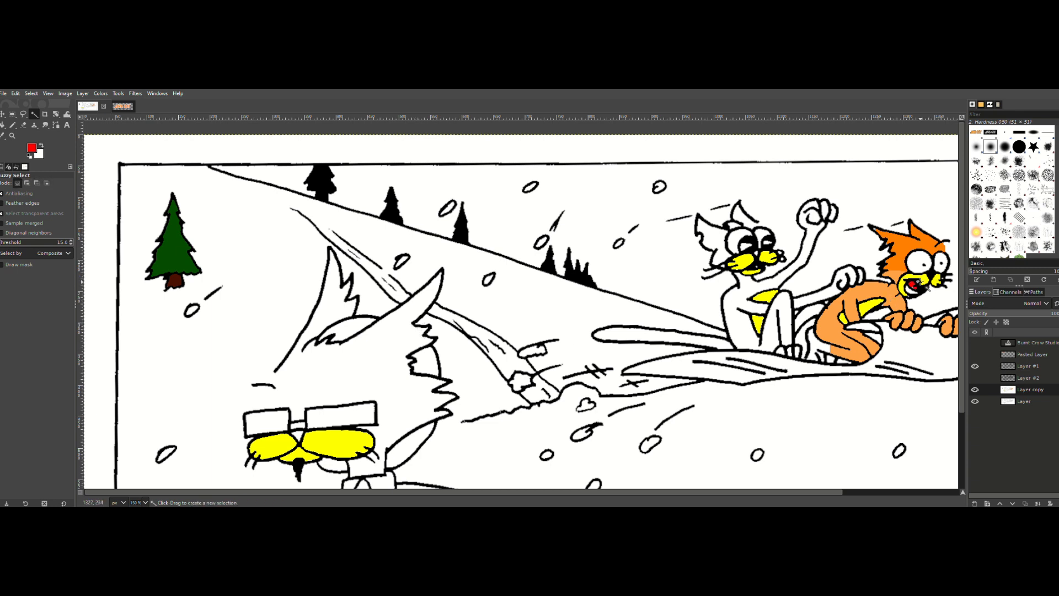
pyautogui.click(34, 149)
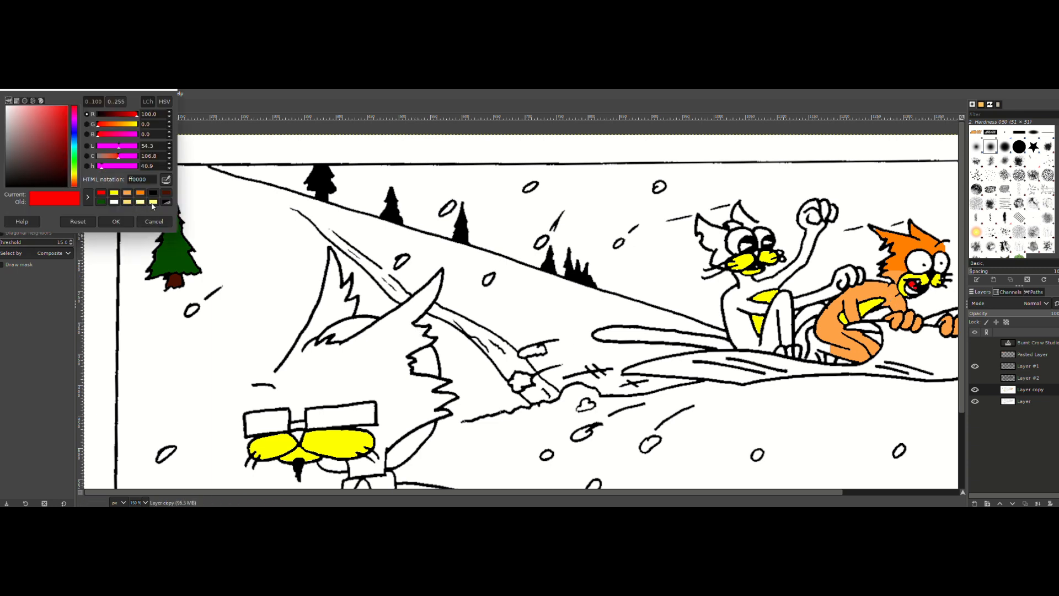
pyautogui.click(152, 203)
pyautogui.click(116, 221)
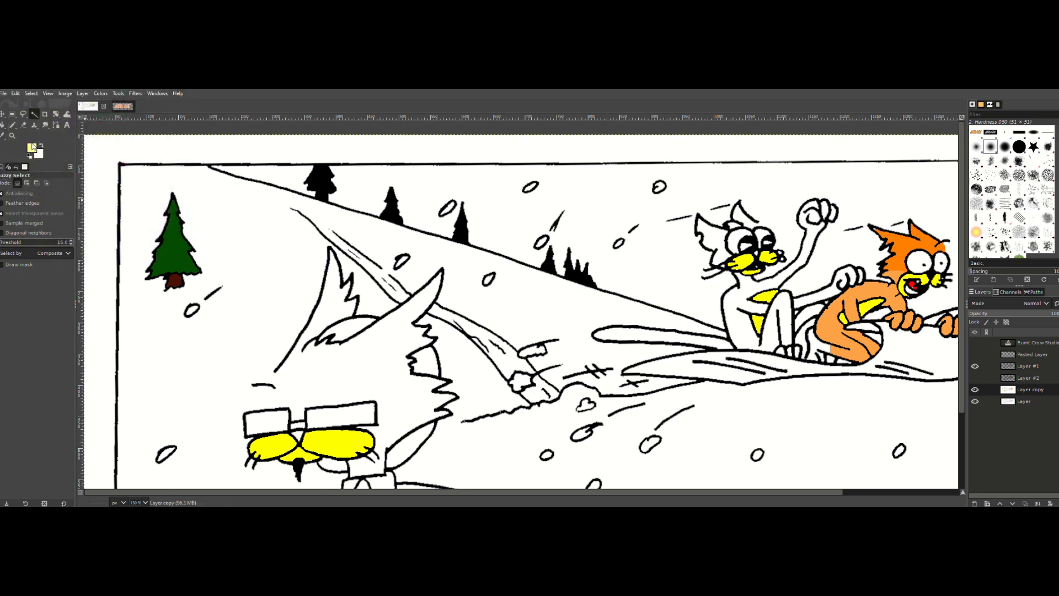
pyautogui.click(32, 147)
pyautogui.click(116, 221)
pyautogui.click(918, 282)
# Step: Set the foreground to orange (ff8000) and pencil over the white gap at the back edge of the crouching cat's head
pyautogui.click(29, 148)
pyautogui.click(141, 193)
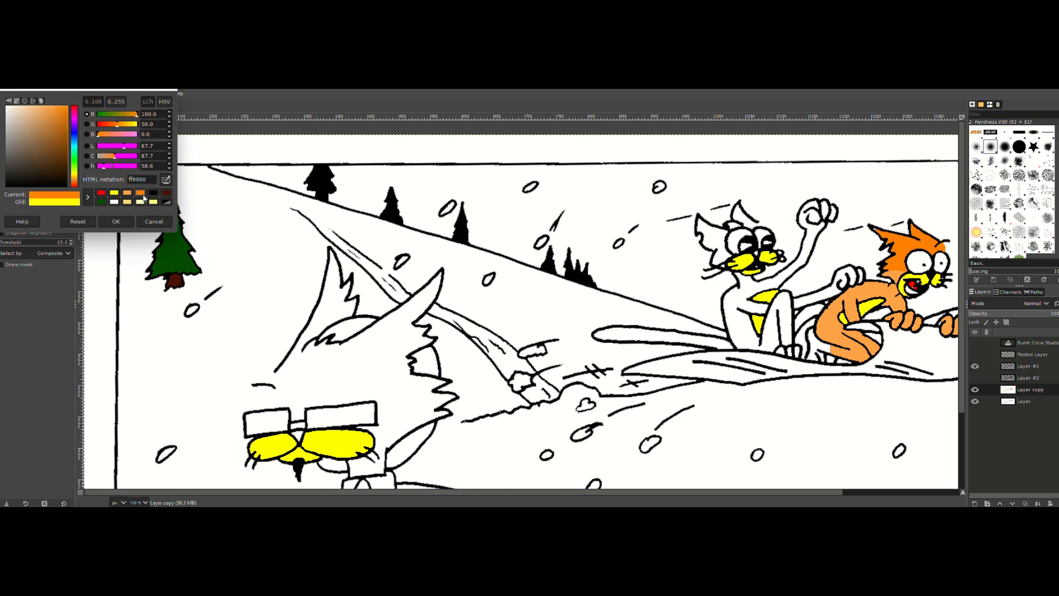
pyautogui.click(117, 221)
pyautogui.click(12, 125)
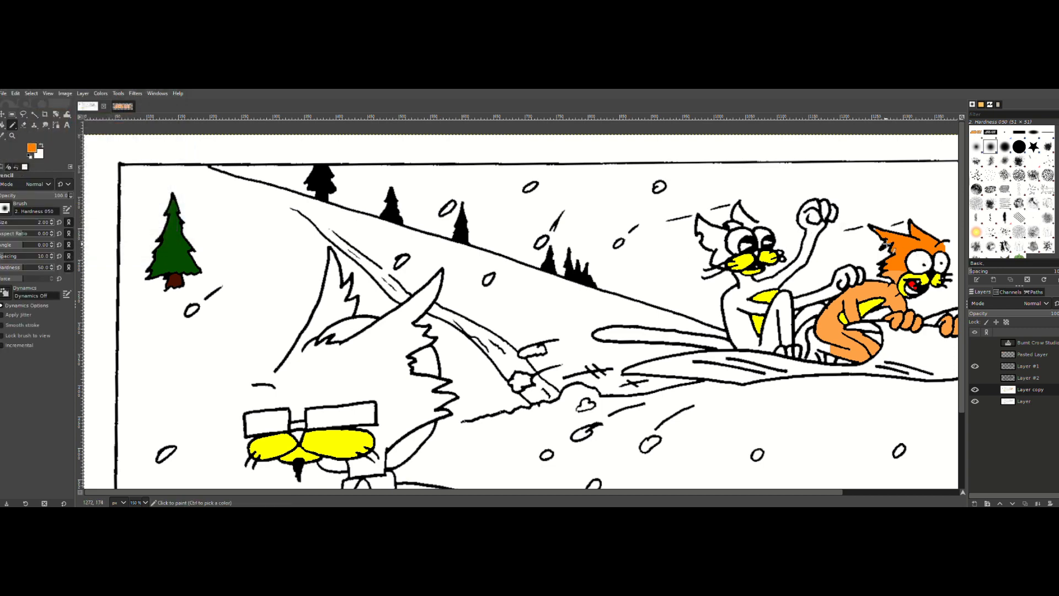
pyautogui.click(885, 243)
# Step: Try light orange (ffa348) as the pencil's foreground color, then choose yellow (ffff00) instead
pyautogui.click(32, 148)
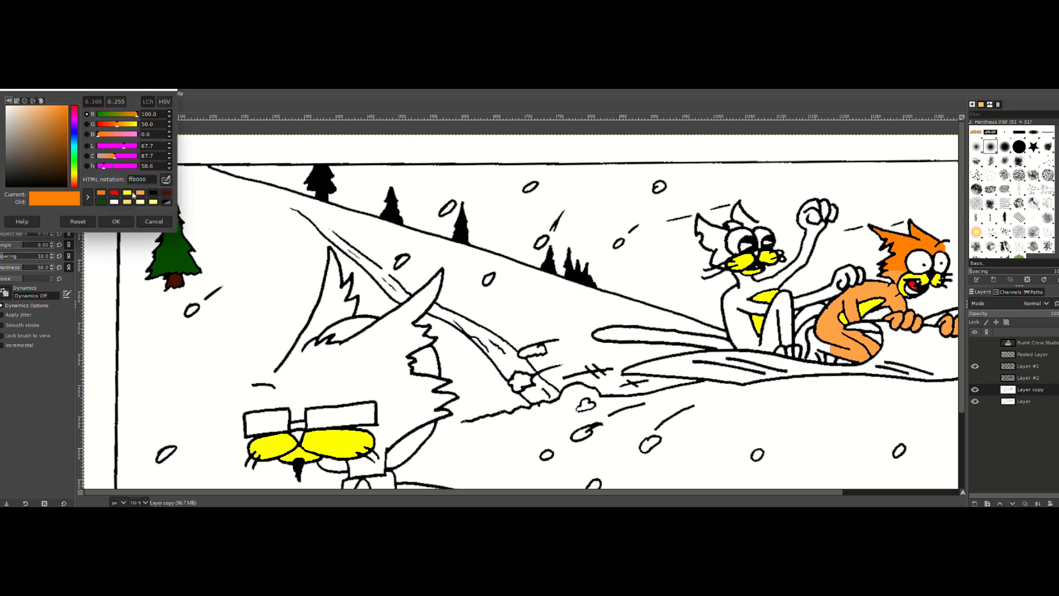
pyautogui.click(140, 192)
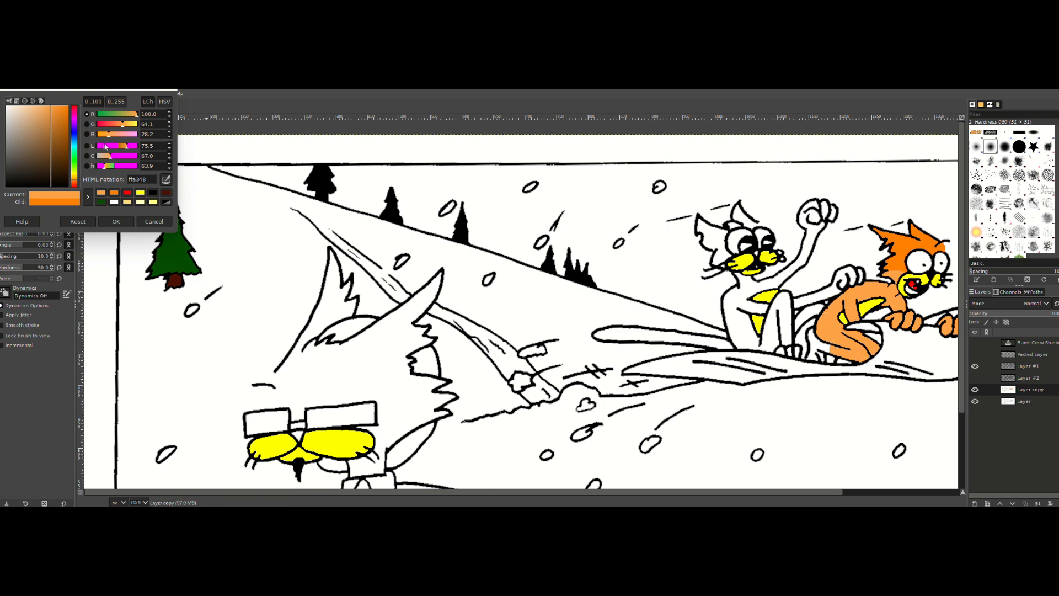
pyautogui.click(139, 193)
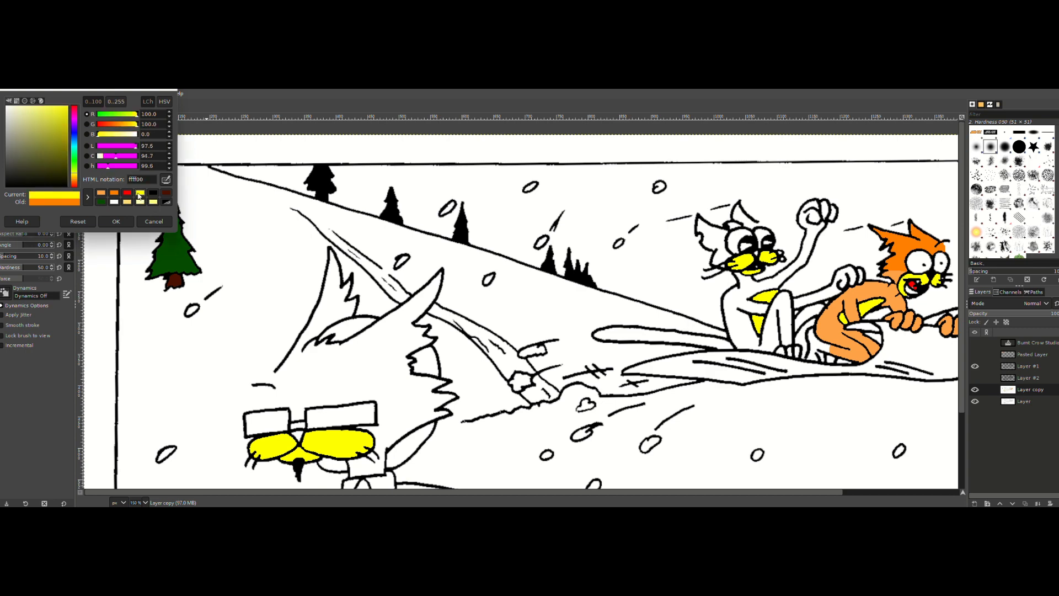
pyautogui.click(125, 223)
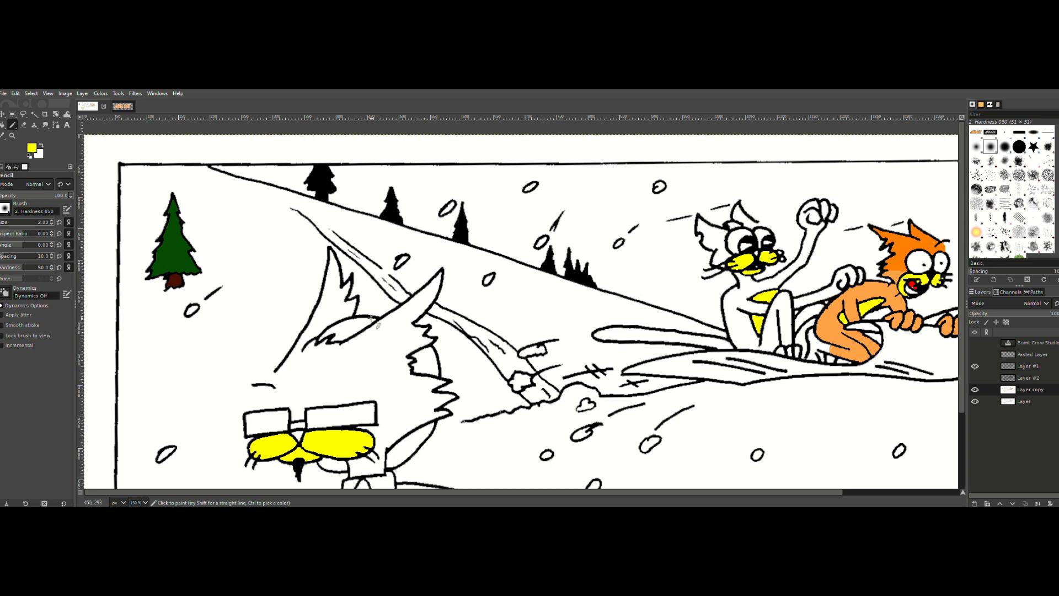
# Step: Set the foreground color to pure bright green (00ff00)
pyautogui.moveTo(793, 491); pyautogui.dragTo(869, 491)
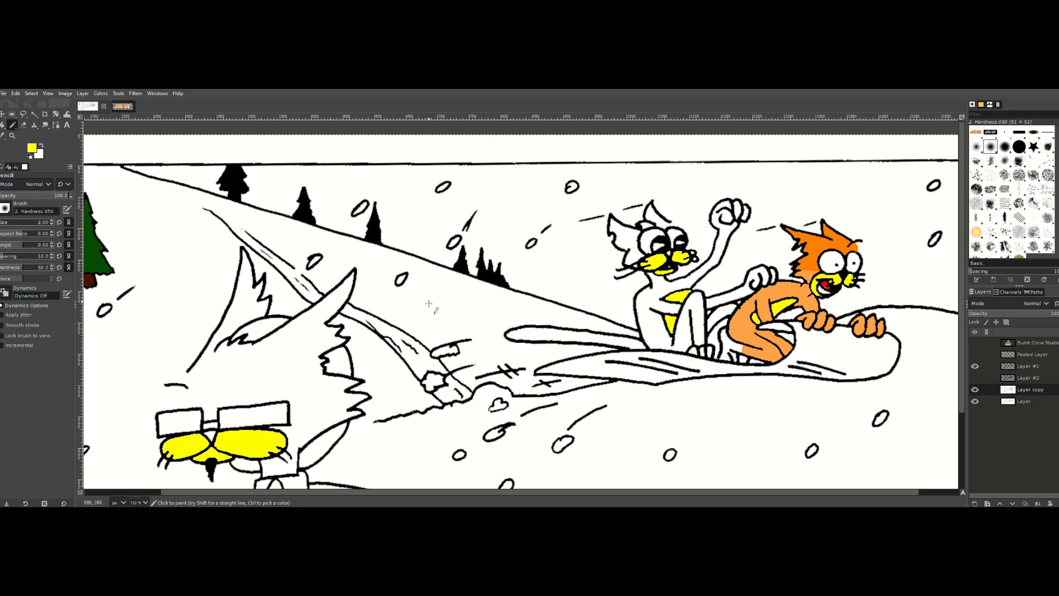
pyautogui.click(31, 147)
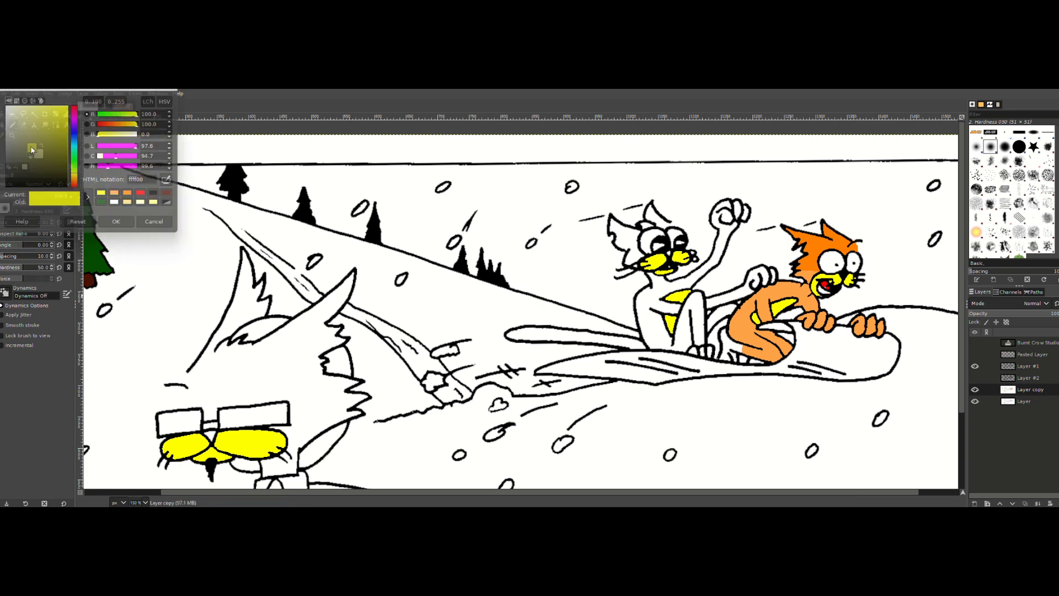
pyautogui.click(75, 162)
pyautogui.moveTo(76, 161); pyautogui.dragTo(76, 160)
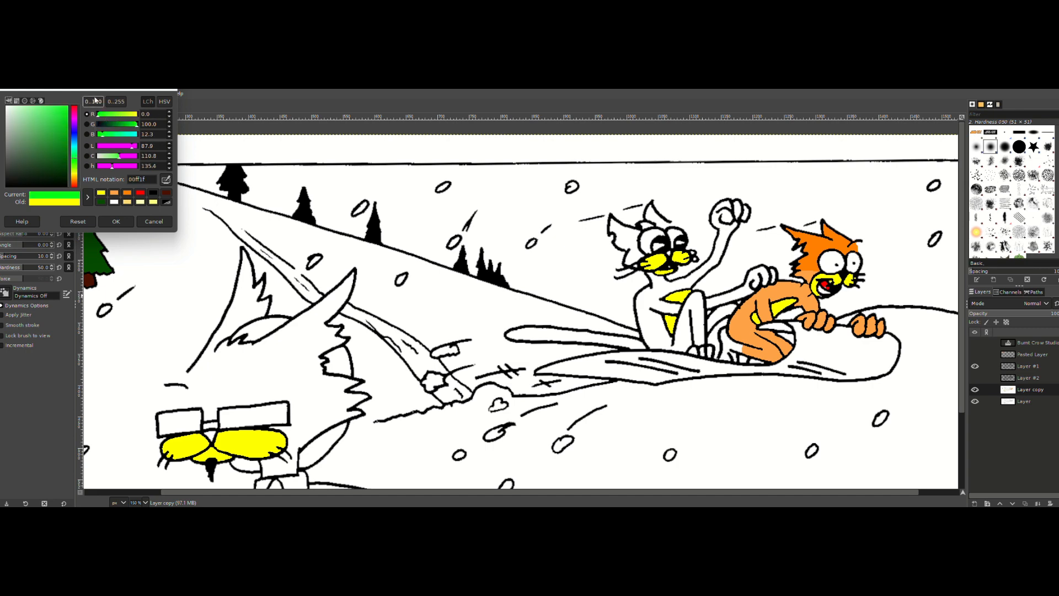
pyautogui.moveTo(154, 134); pyautogui.dragTo(112, 134)
pyautogui.click(116, 221)
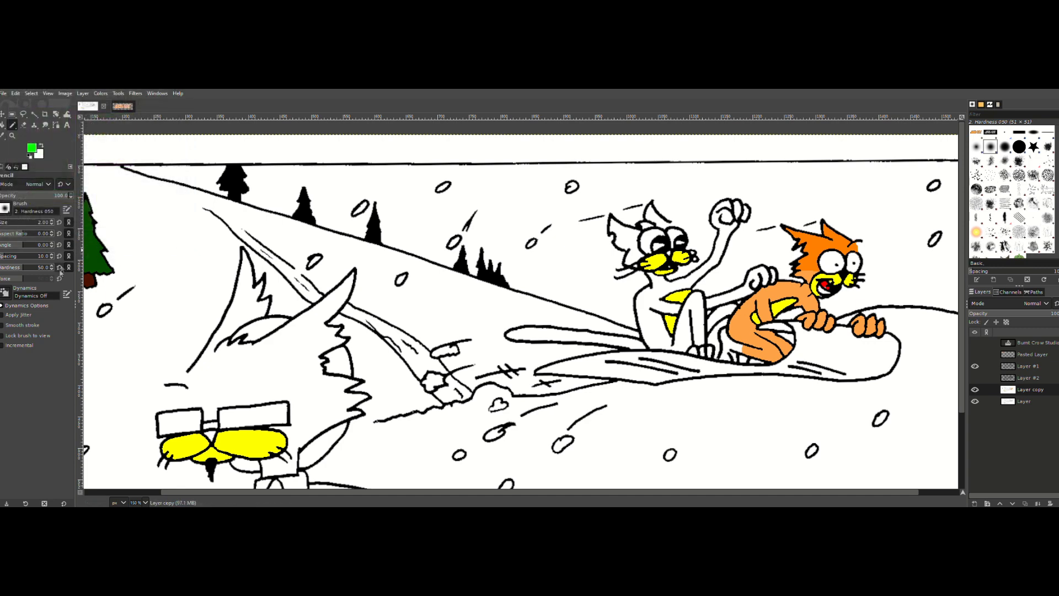
# Step: Set the background color to a darker green with red 0, green 70 and blue 0
pyautogui.click(39, 154)
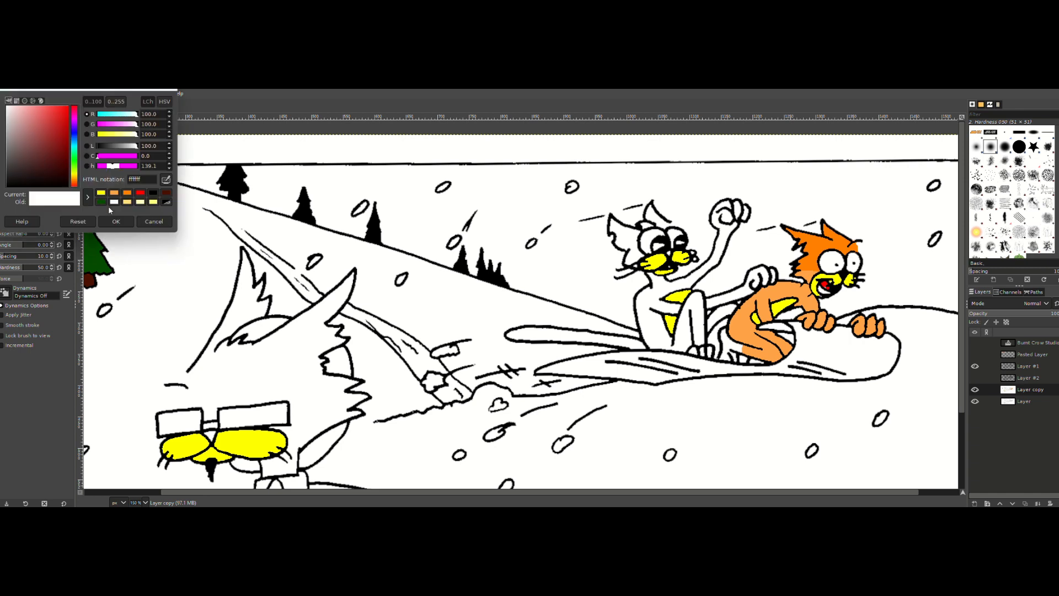
pyautogui.click(75, 160)
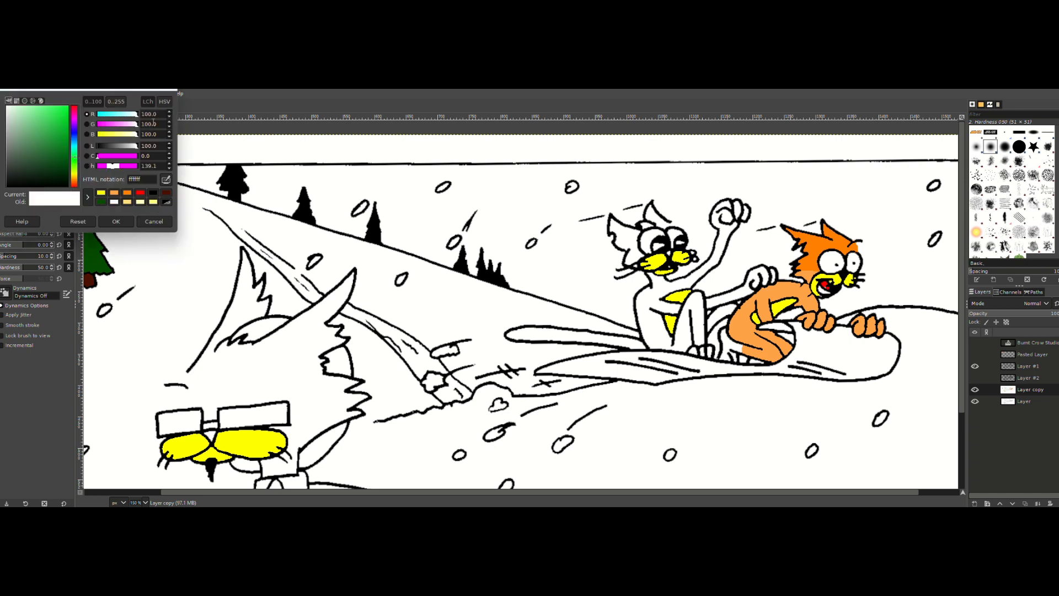
pyautogui.moveTo(160, 114); pyautogui.dragTo(132, 135)
pyautogui.write('00')
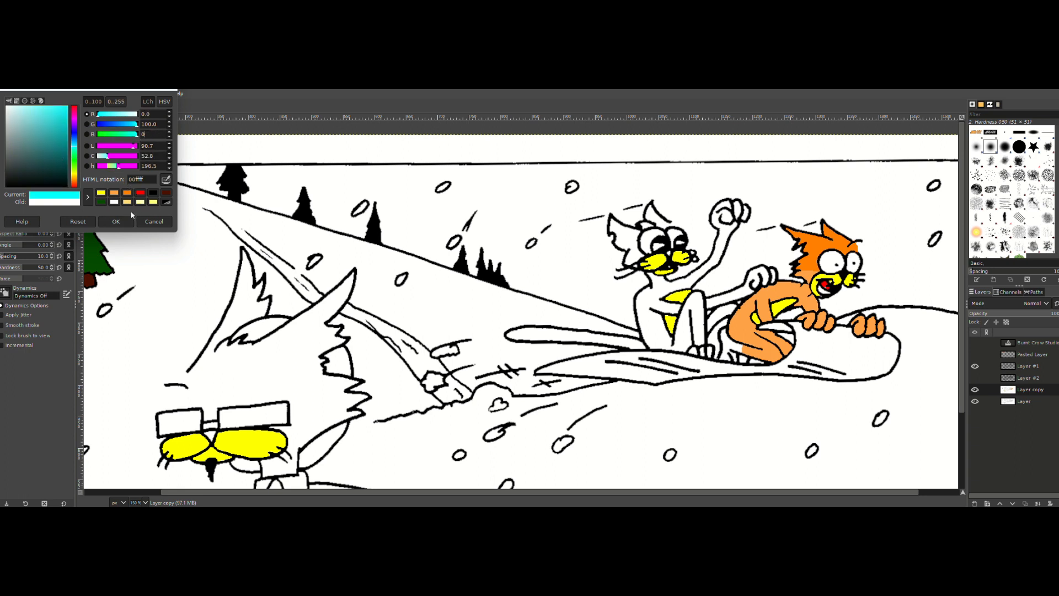
pyautogui.click(158, 146)
pyautogui.moveTo(59, 125); pyautogui.dragTo(109, 136)
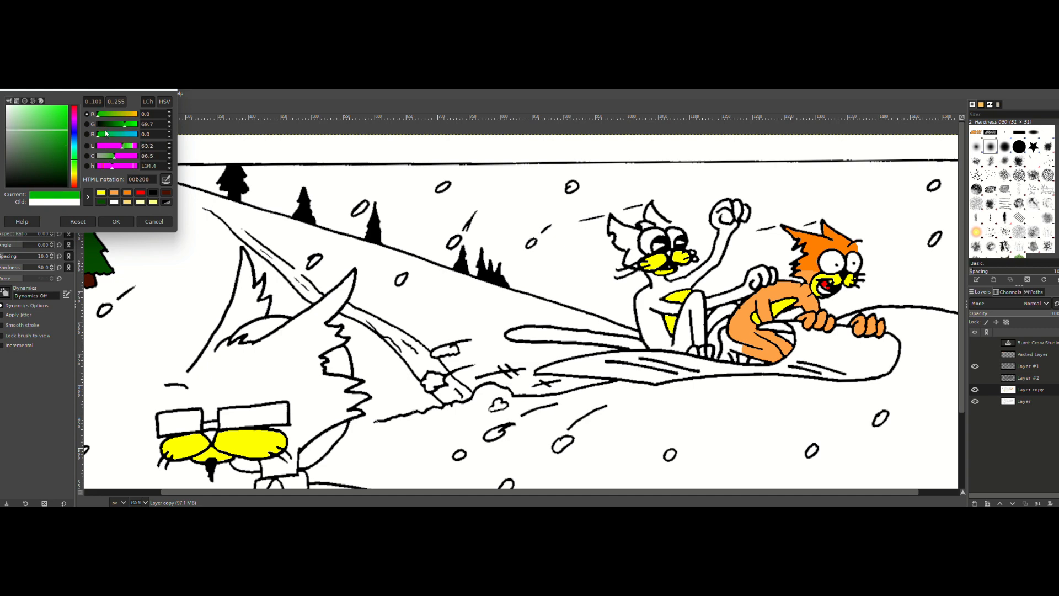
pyautogui.click(129, 125)
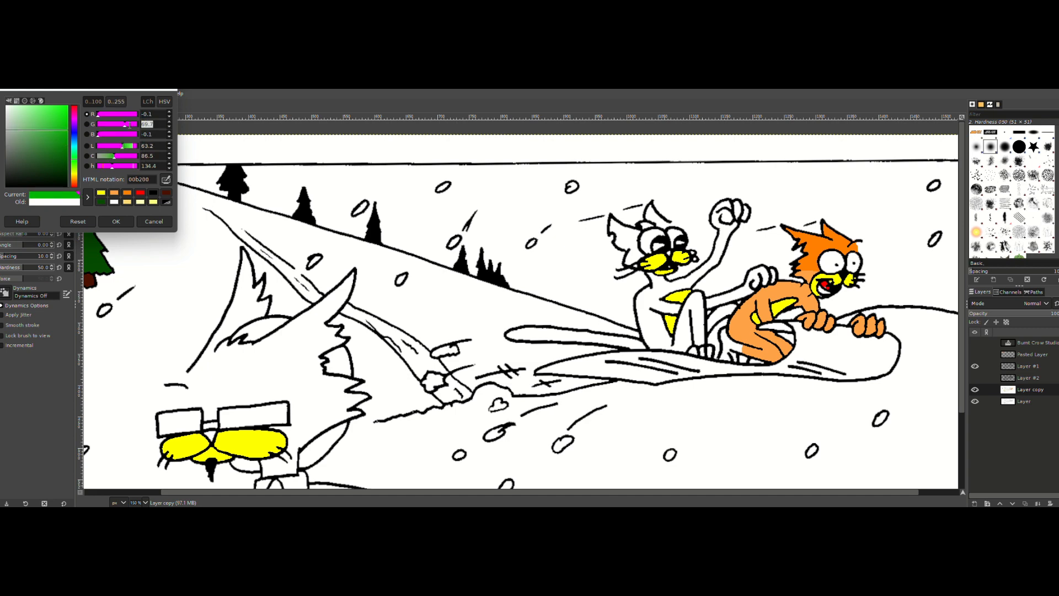
pyautogui.write('70.0')
pyautogui.click(113, 225)
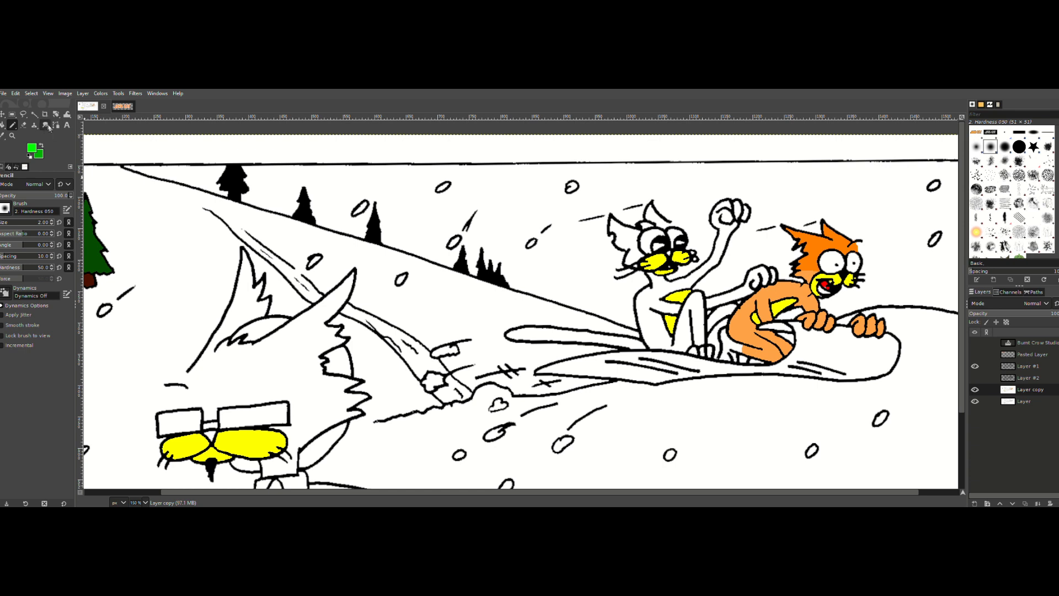
# Step: Try to close the gaps at the top and cheek of the sitting cat's head with bright green pencil strokes
pyautogui.click(671, 223)
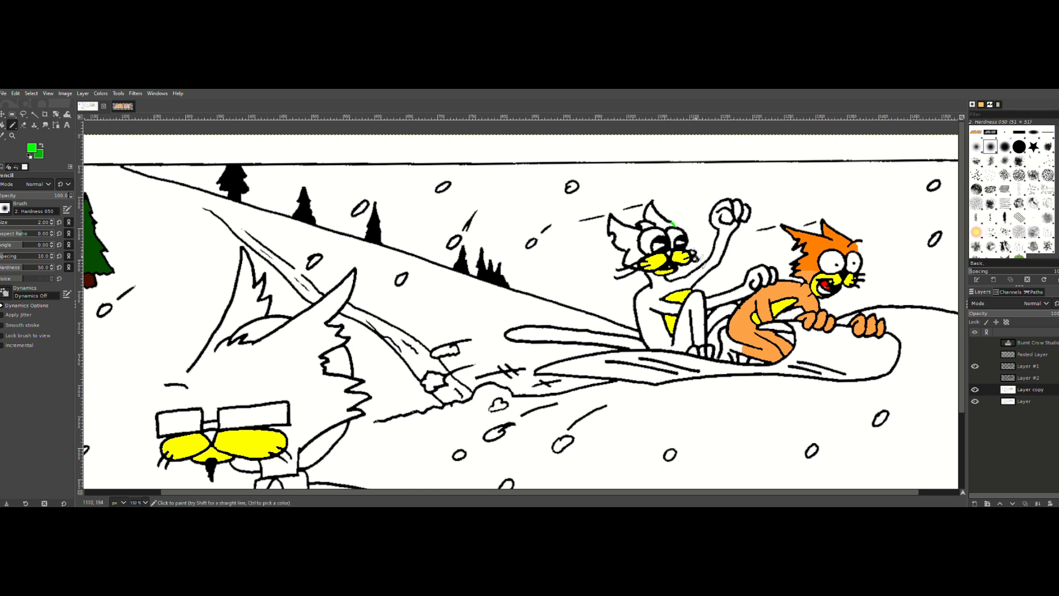
pyautogui.hotkey('ctrl', 'z')
pyautogui.click(671, 223)
pyautogui.moveTo(649, 255); pyautogui.dragTo(625, 261)
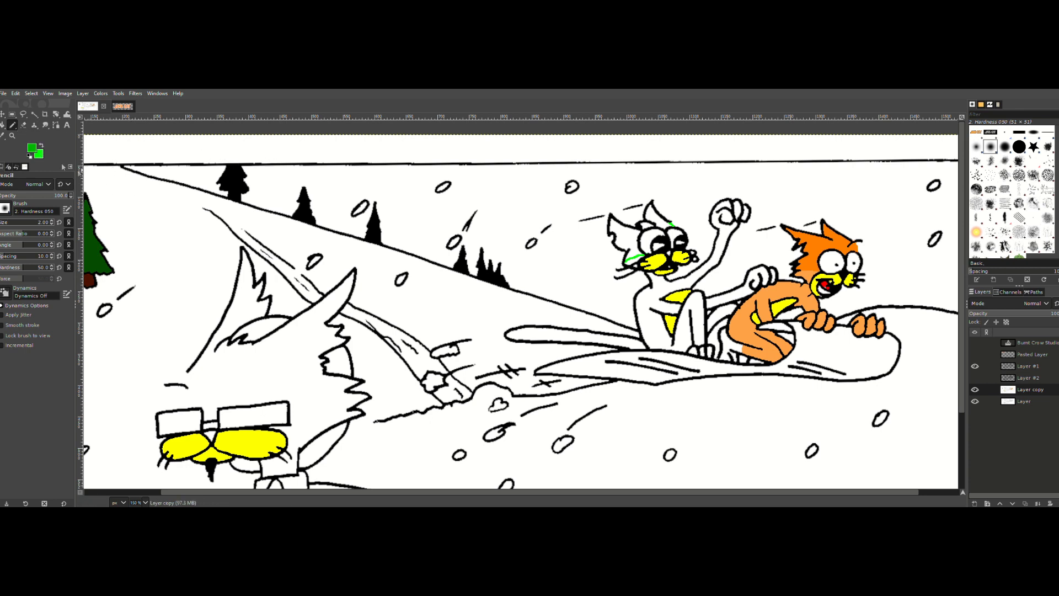
# Step: Try selecting the sitting cat's head and ears with Fuzzy Select, growing the selection and filling it with the darker green
pyautogui.click(34, 114)
pyautogui.click(629, 237)
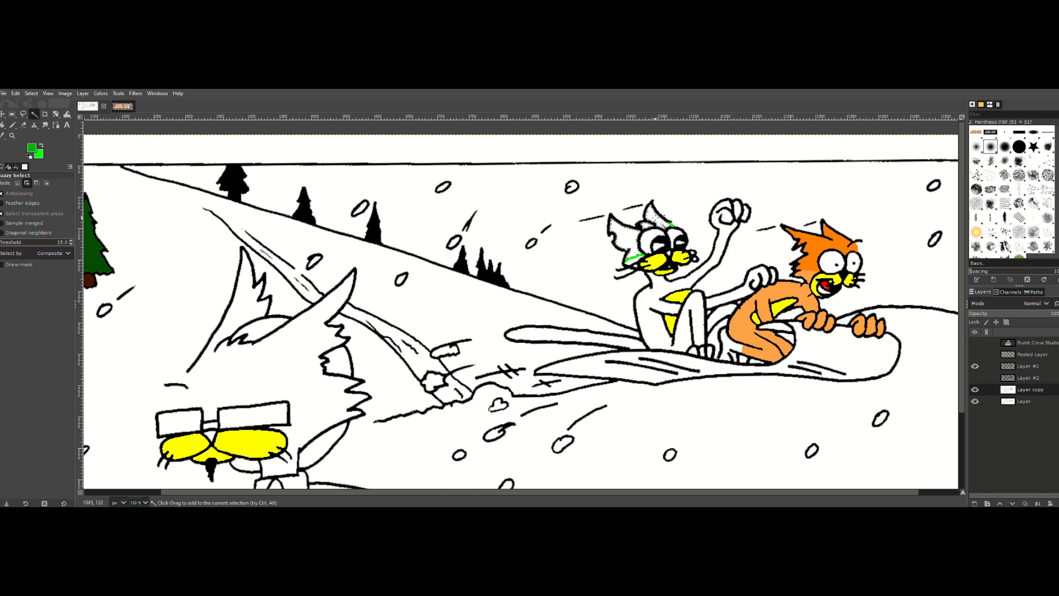
pyautogui.click(15, 93)
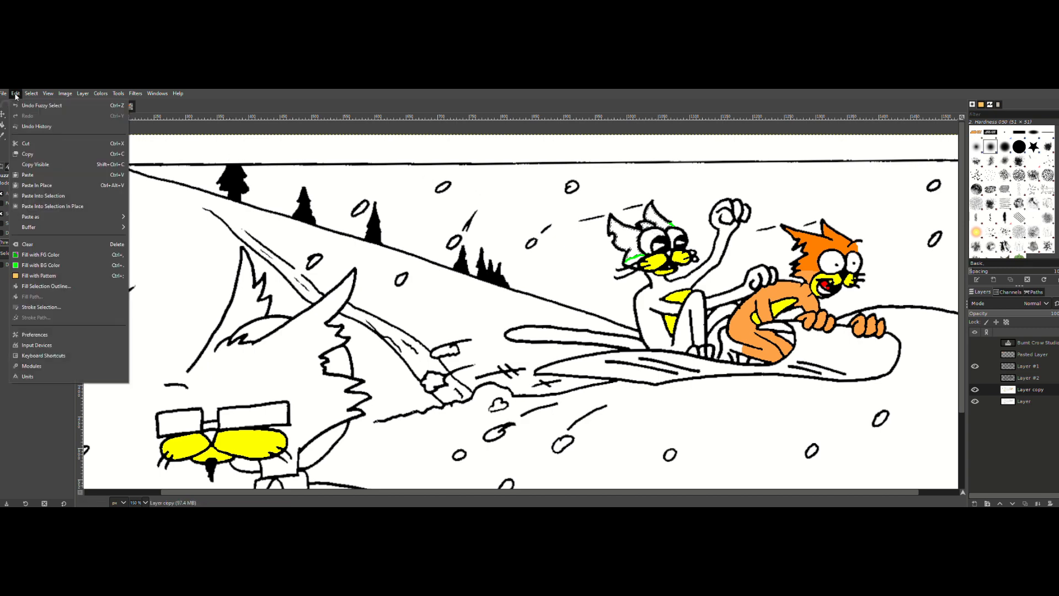
pyautogui.moveTo(30, 93)
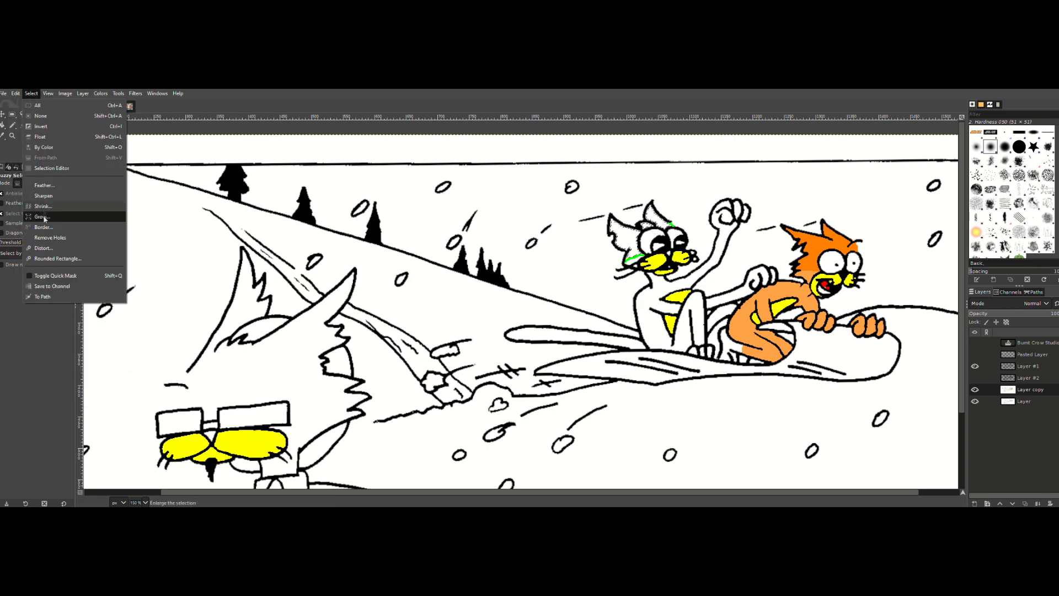
pyautogui.click(42, 218)
pyautogui.click(67, 249)
pyautogui.click(15, 94)
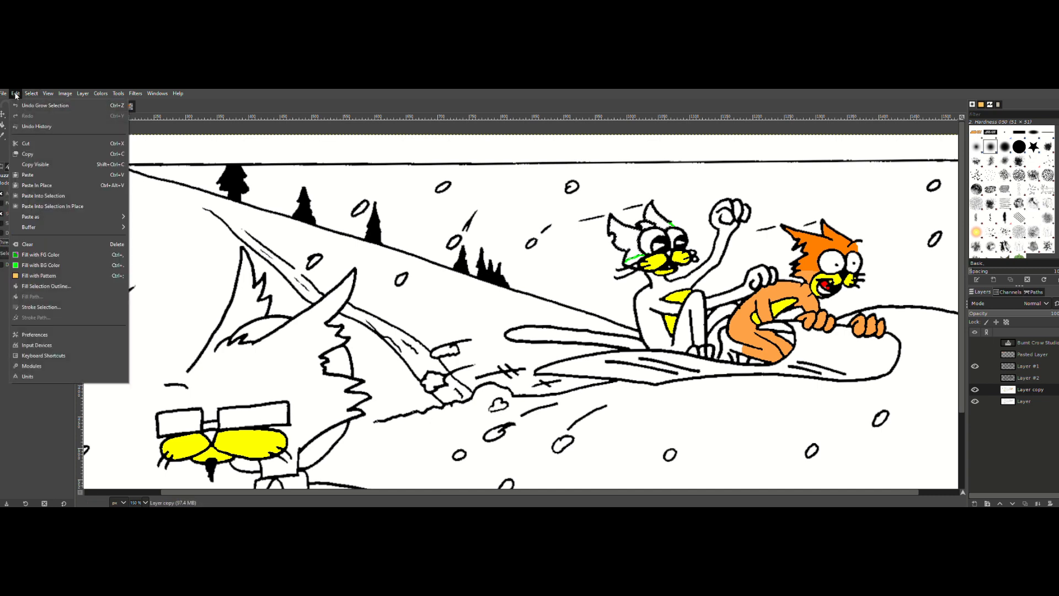
pyautogui.click(29, 258)
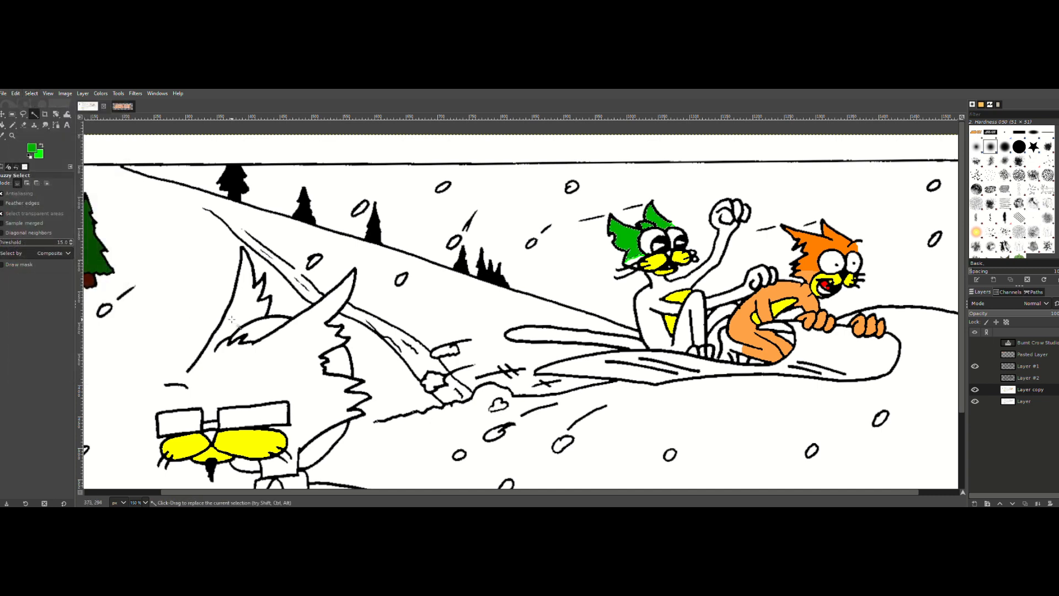
# Step: Undo the sitting cat's head fill, its selection and the bright green pencil strokes
pyautogui.hotkey('ctrl', 'z')
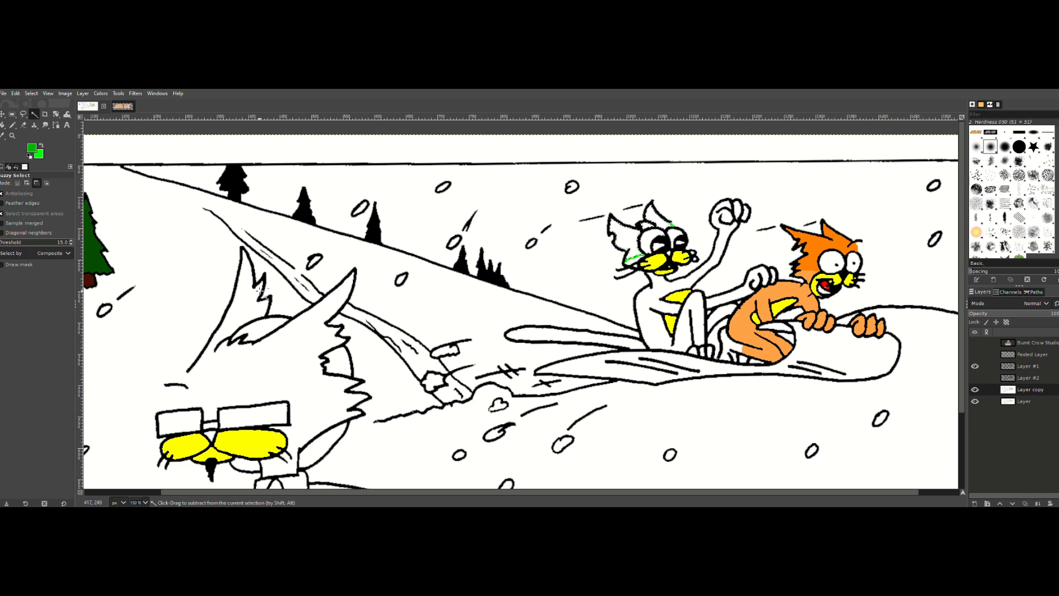
pyautogui.hotkey('ctrl', 'z')
pyautogui.hotkey('ctrl', 'z')
pyautogui.hotkey('ctrl', 'z')
# Step: Pencil over the gaps at the top and cheek of the sitting cat's head in the darker green
pyautogui.click(13, 125)
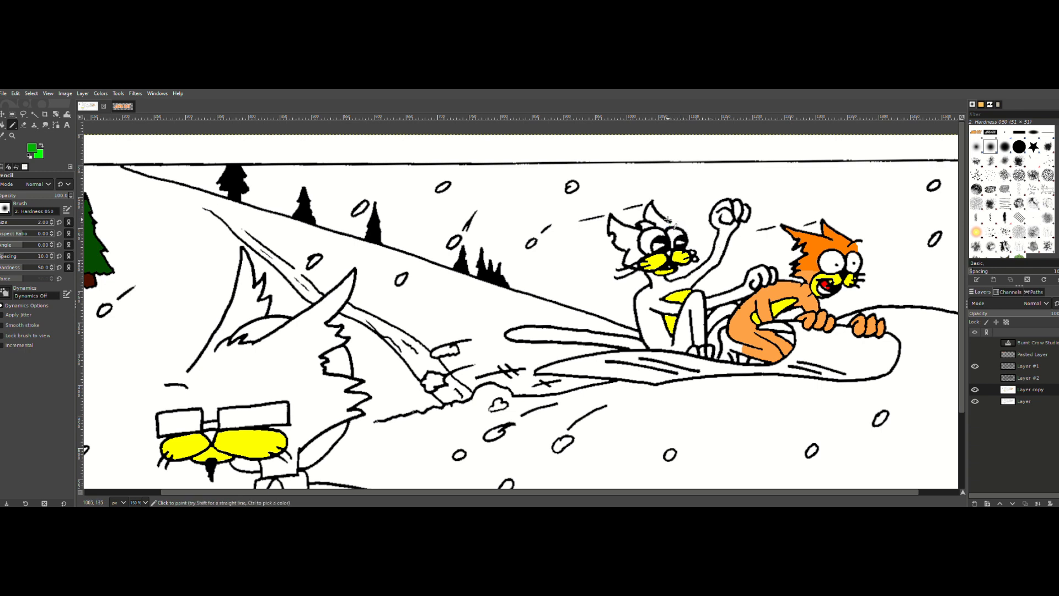
pyautogui.click(670, 223)
pyautogui.moveTo(635, 256); pyautogui.dragTo(625, 260)
pyautogui.hotkey('ctrl', 'z')
pyautogui.moveTo(647, 256); pyautogui.dragTo(622, 264)
# Step: Select the sitting cat's head and ear areas with Fuzzy Select, grow the selection by 1 px and fill it with the darker green
pyautogui.click(35, 114)
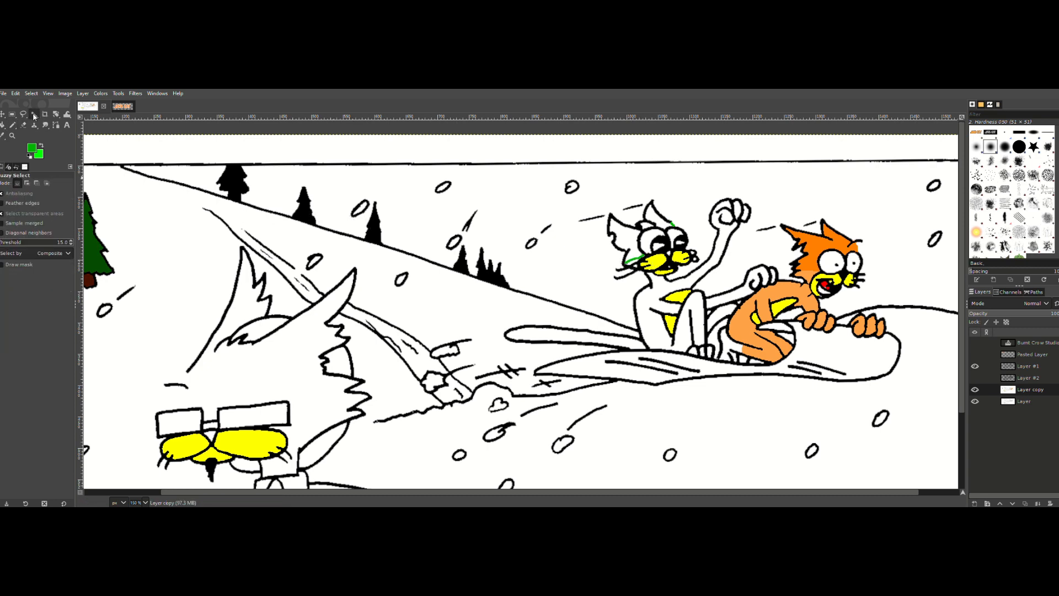
pyautogui.press('shift')
pyautogui.click(31, 93)
pyautogui.click(42, 216)
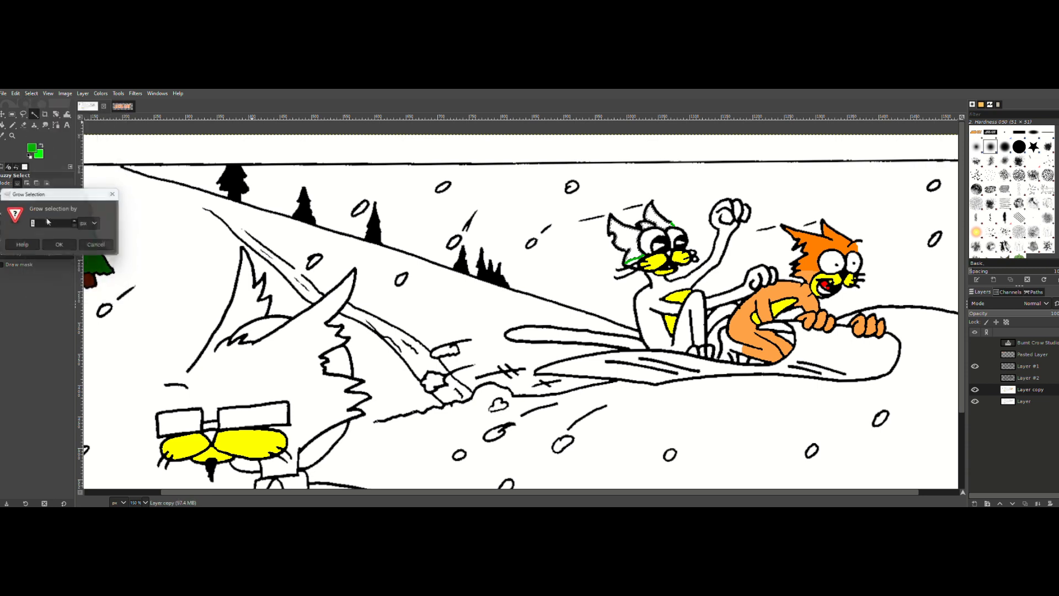
pyautogui.press('Return')
pyautogui.click(15, 94)
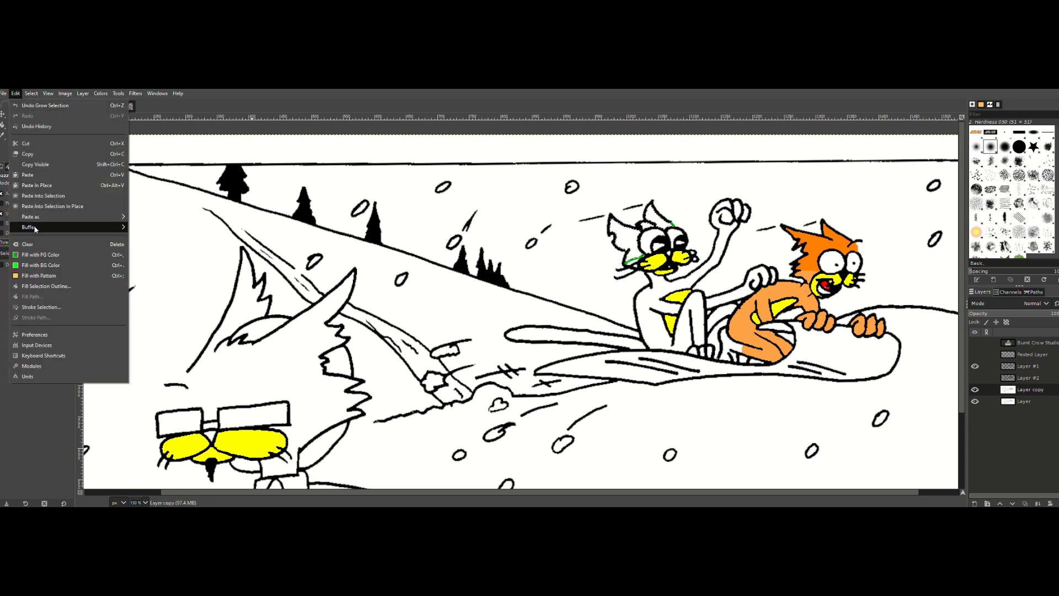
pyautogui.click(44, 256)
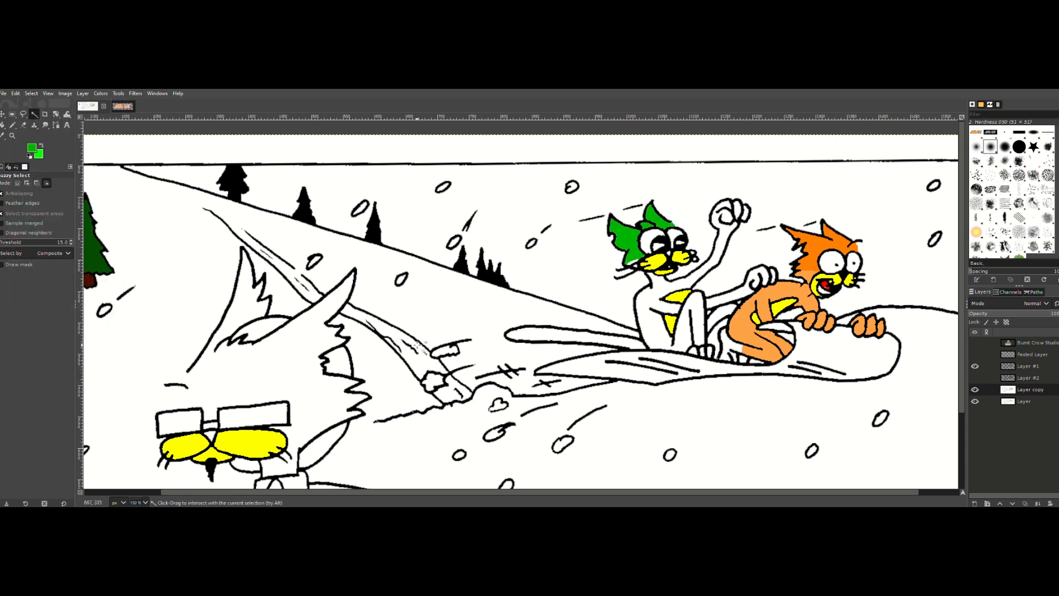
# Step: Show and hide Layer #2 to compare the artwork with and without it
pyautogui.click(975, 377)
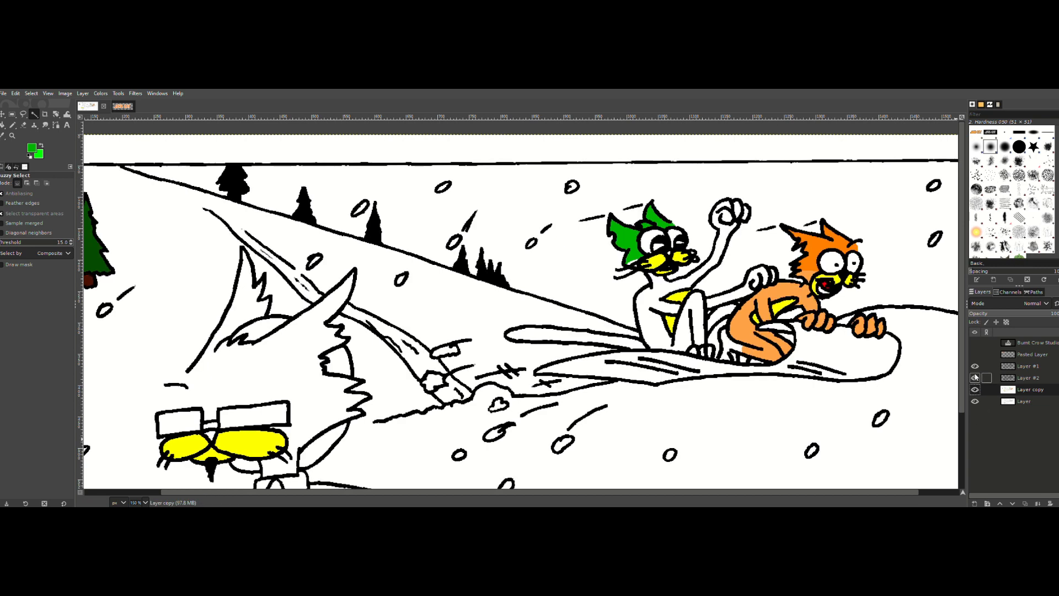
pyautogui.click(974, 378)
pyautogui.click(975, 377)
pyautogui.click(975, 377)
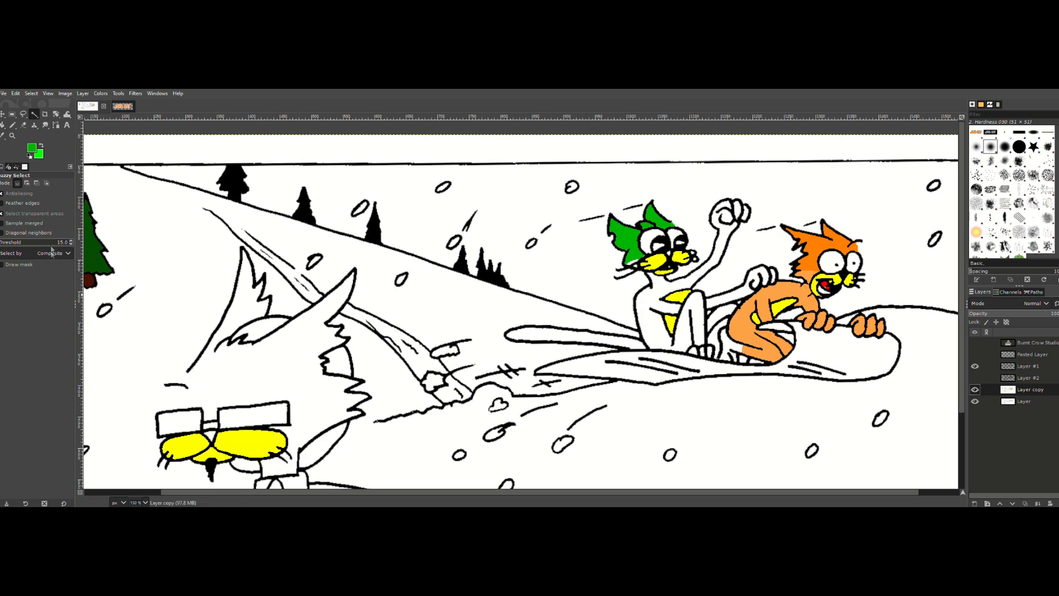
# Step: Make bright green the foreground, then select the sitting cat's body, arms and legs, grow the selection and fill it with that color
pyautogui.click(42, 147)
pyautogui.click(684, 280)
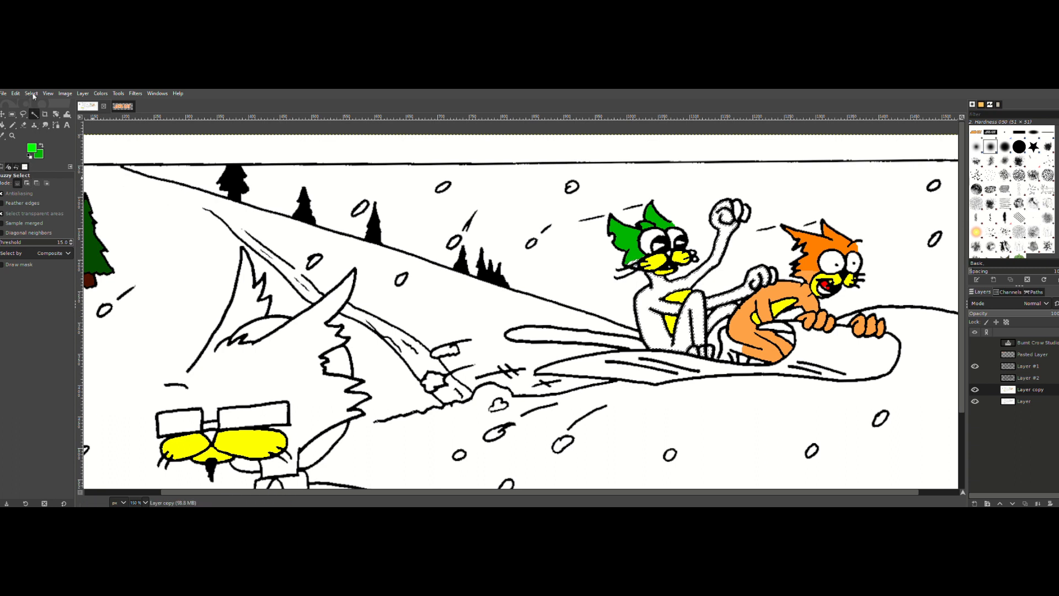
pyautogui.click(33, 95)
pyautogui.click(44, 215)
pyautogui.click(63, 246)
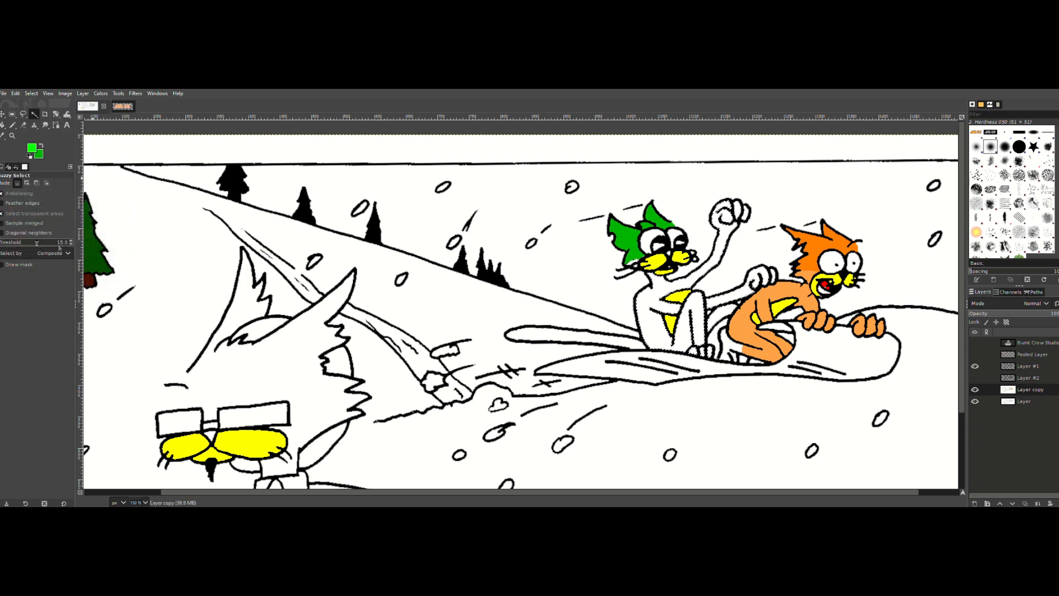
pyautogui.click(15, 94)
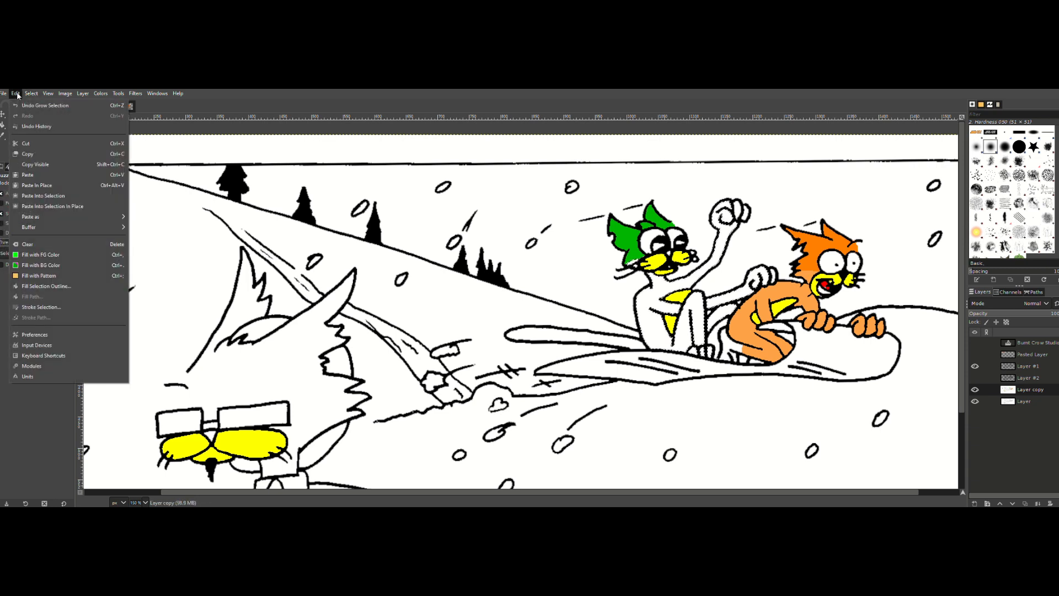
pyautogui.click(39, 255)
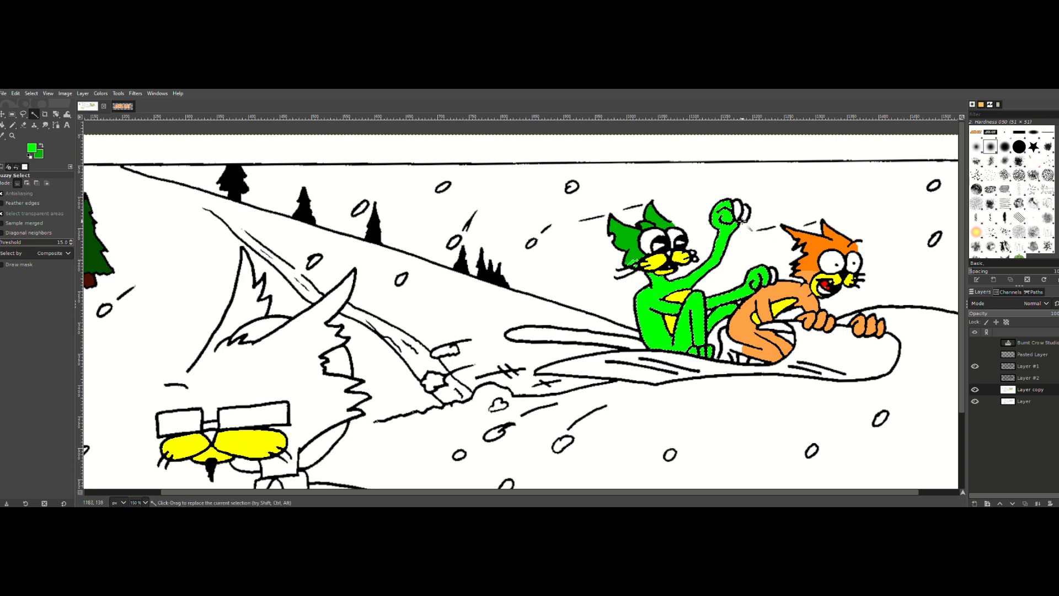
# Step: Select the sitting cat's remaining white fingers, grow the selection by 1 px, fill it with bright green and clear the selection
pyautogui.press('shift')
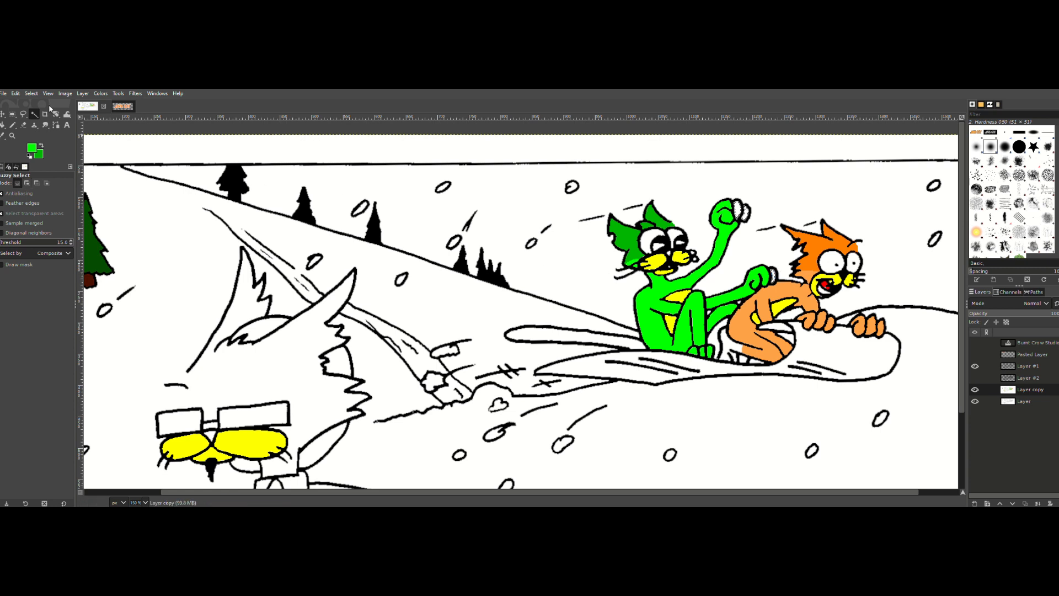
pyautogui.click(31, 93)
pyautogui.click(51, 217)
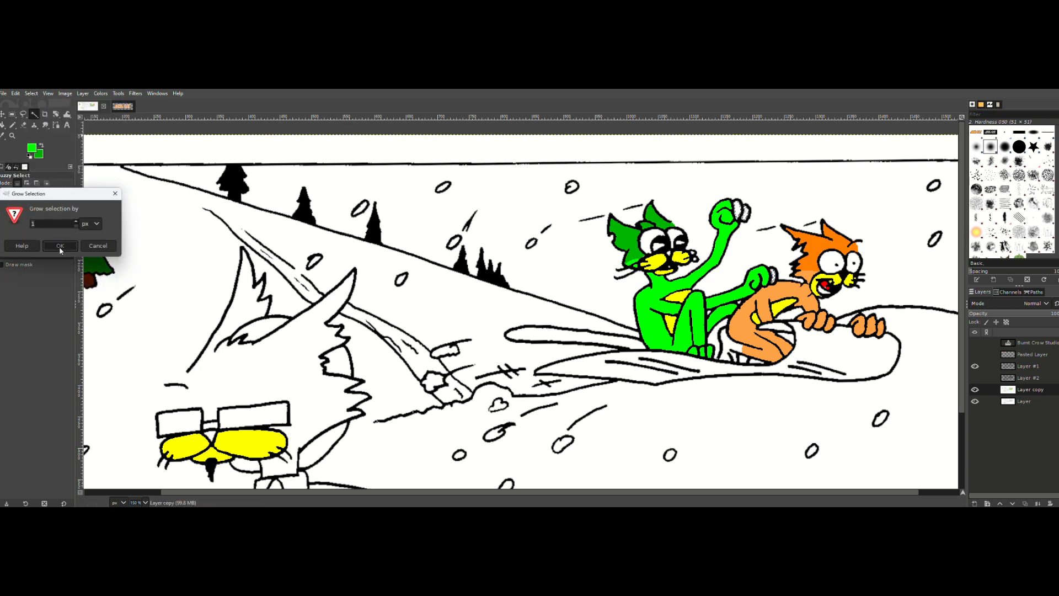
pyautogui.click(60, 247)
pyautogui.click(16, 95)
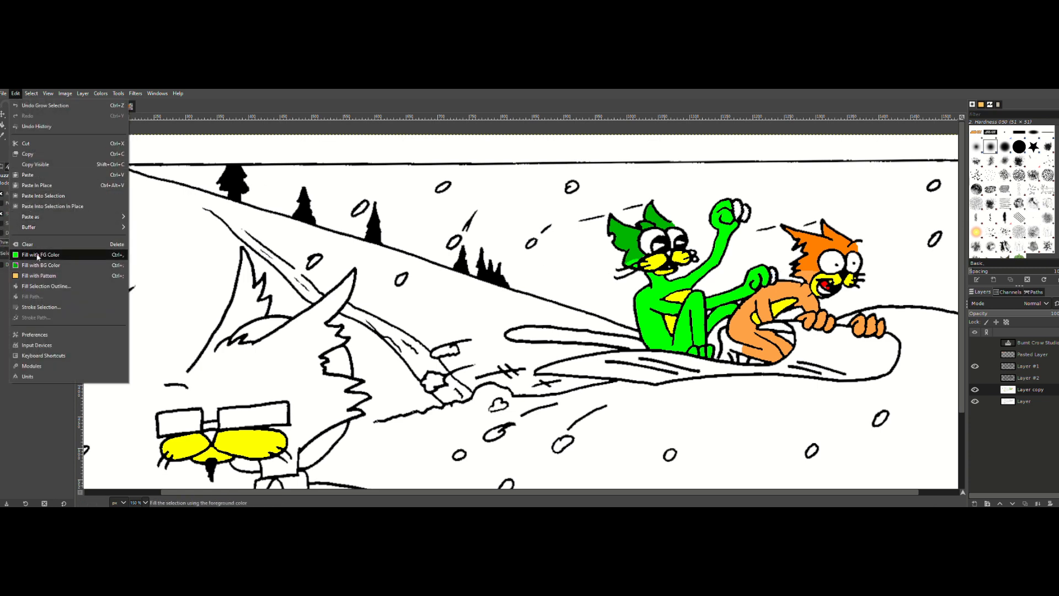
pyautogui.click(37, 254)
pyautogui.hotkey('ctrl', 'shift', 'a')
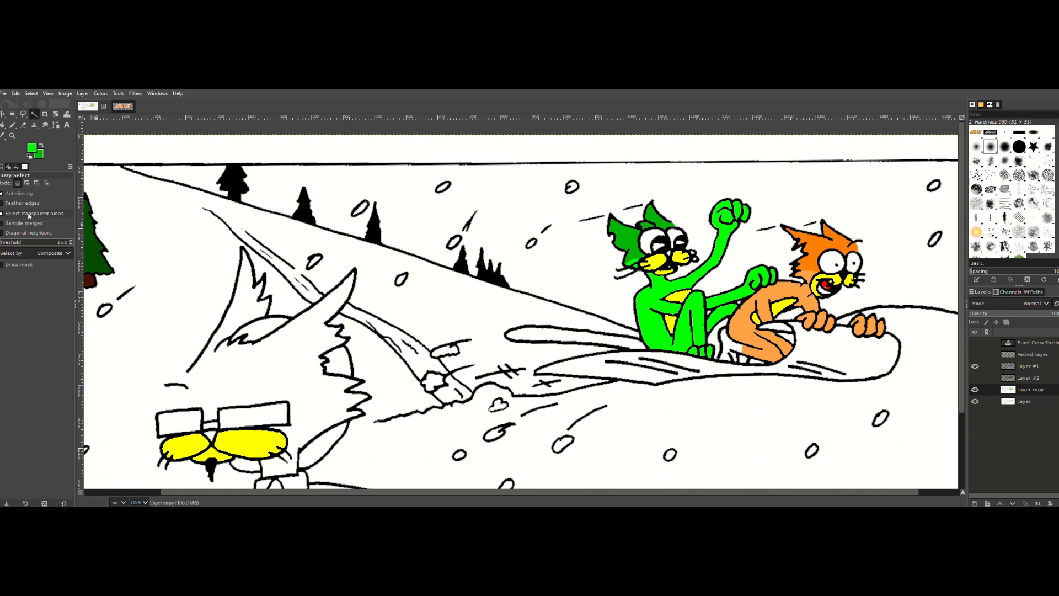
# Step: Set the foreground color to light pink, ffa3a3
pyautogui.click(33, 148)
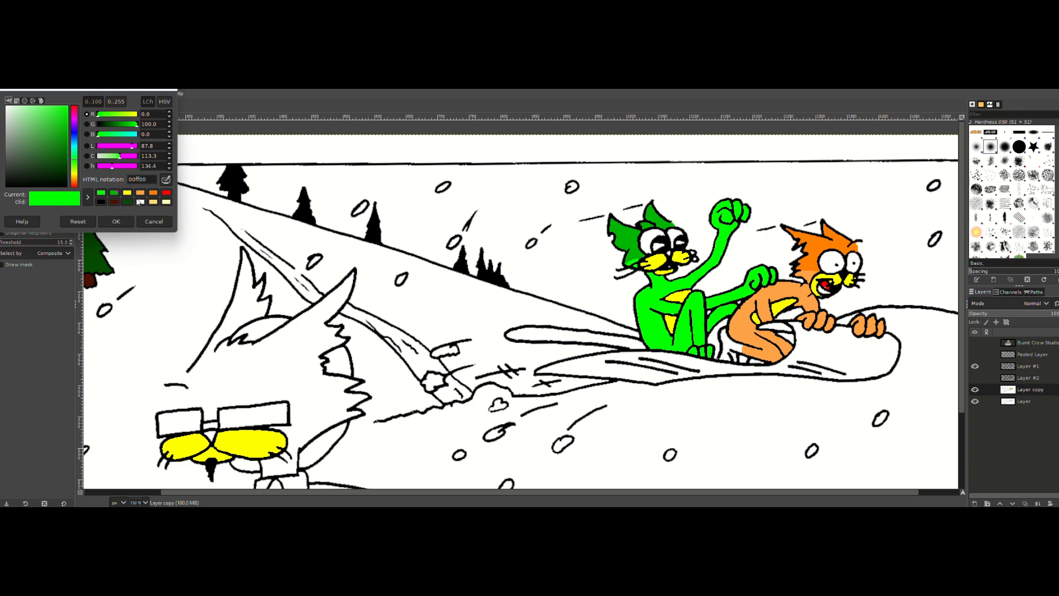
pyautogui.click(74, 116)
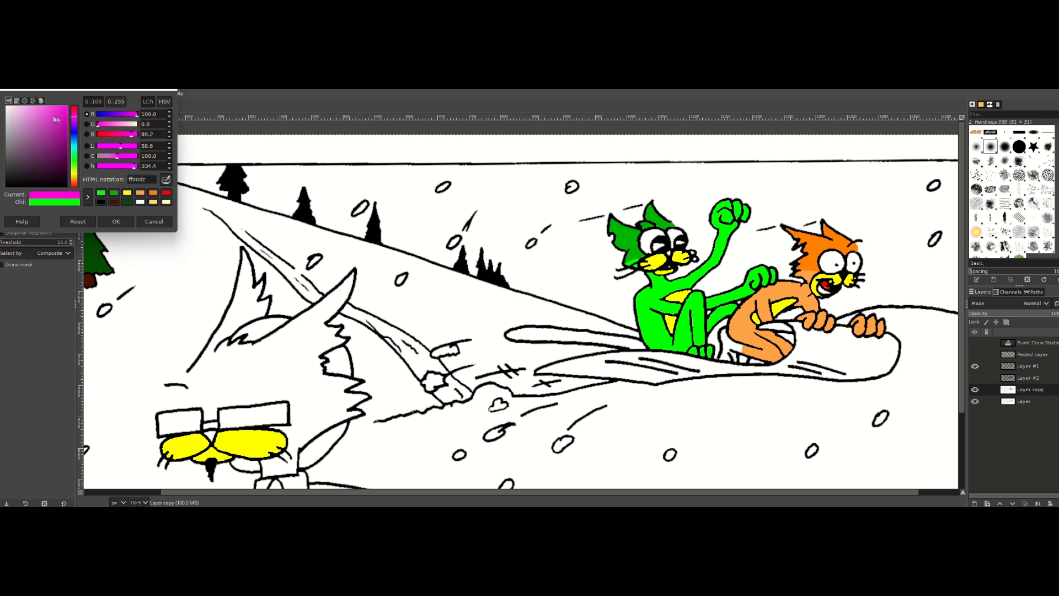
pyautogui.moveTo(57, 119)
pyautogui.mouseDown()
pyautogui.moveTo(41, 100)
pyautogui.moveTo(39, 135)
pyautogui.moveTo(44, 104)
pyautogui.mouseUp()
pyautogui.click(75, 114)
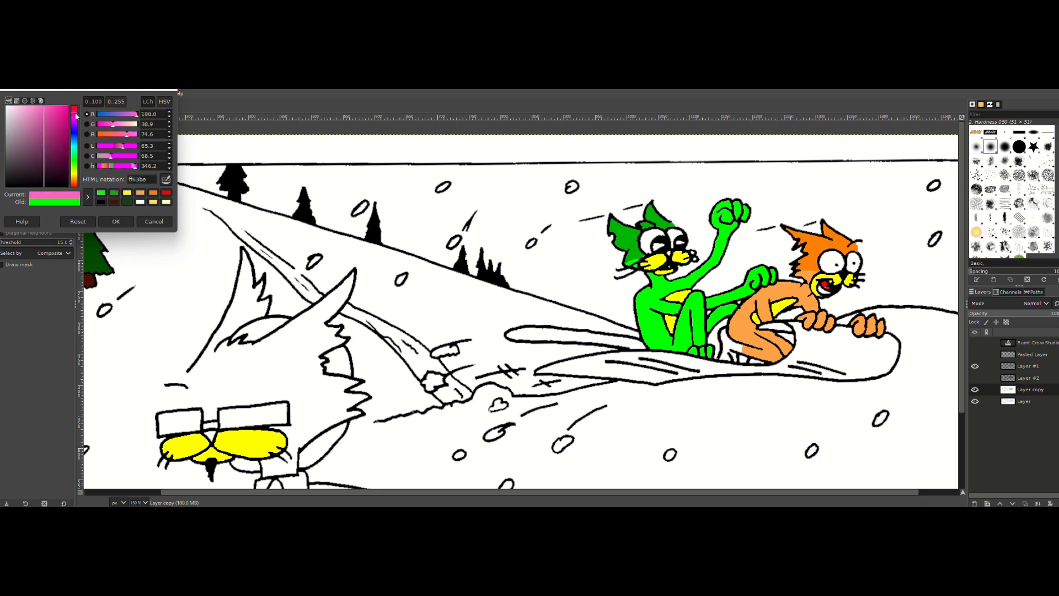
pyautogui.moveTo(75, 115); pyautogui.dragTo(79, 97)
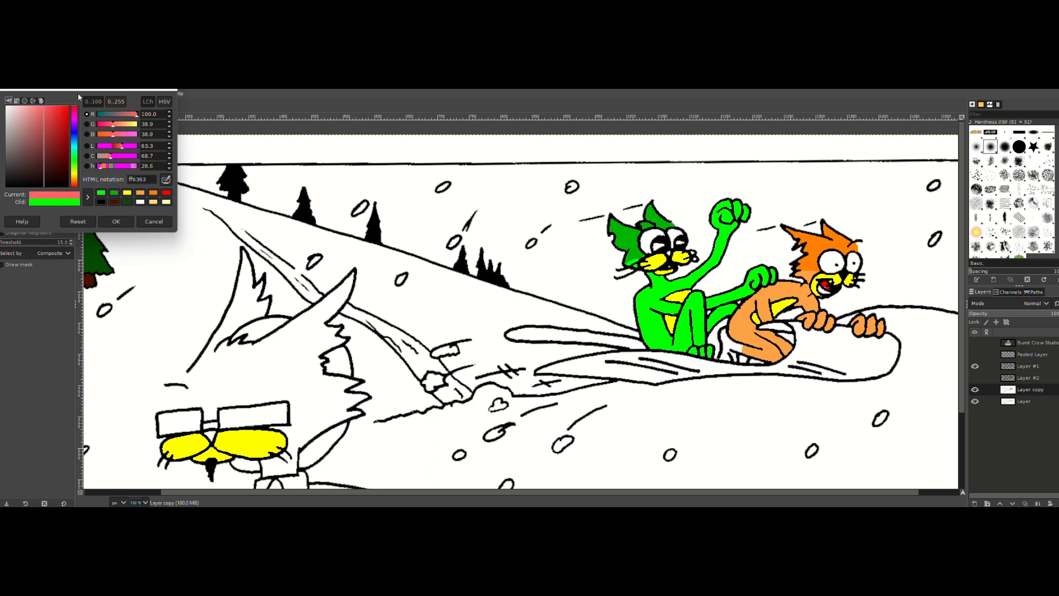
pyautogui.click(40, 101)
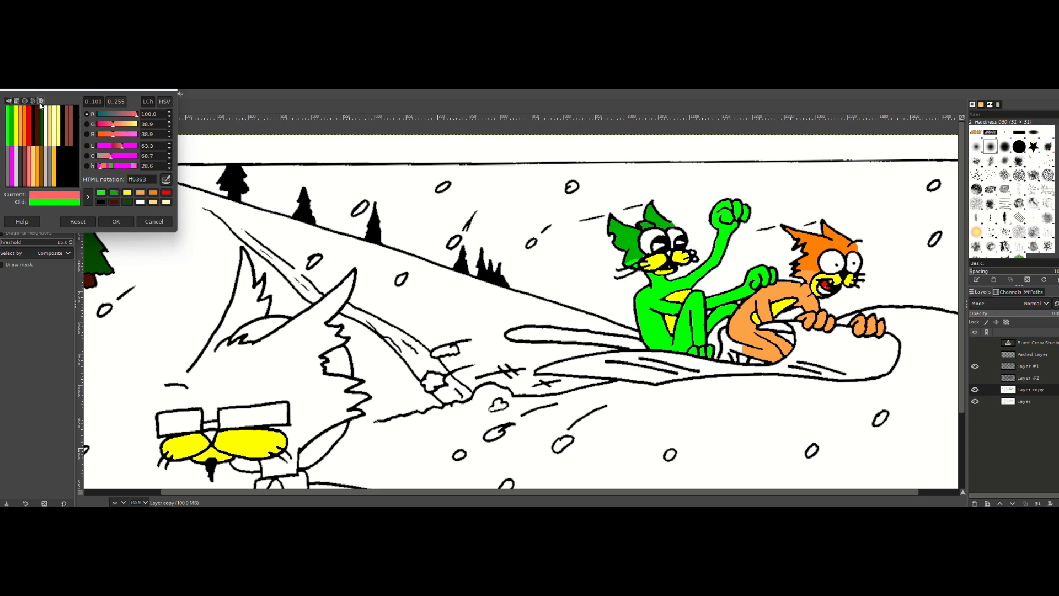
pyautogui.click(9, 101)
pyautogui.moveTo(28, 116); pyautogui.dragTo(29, 106)
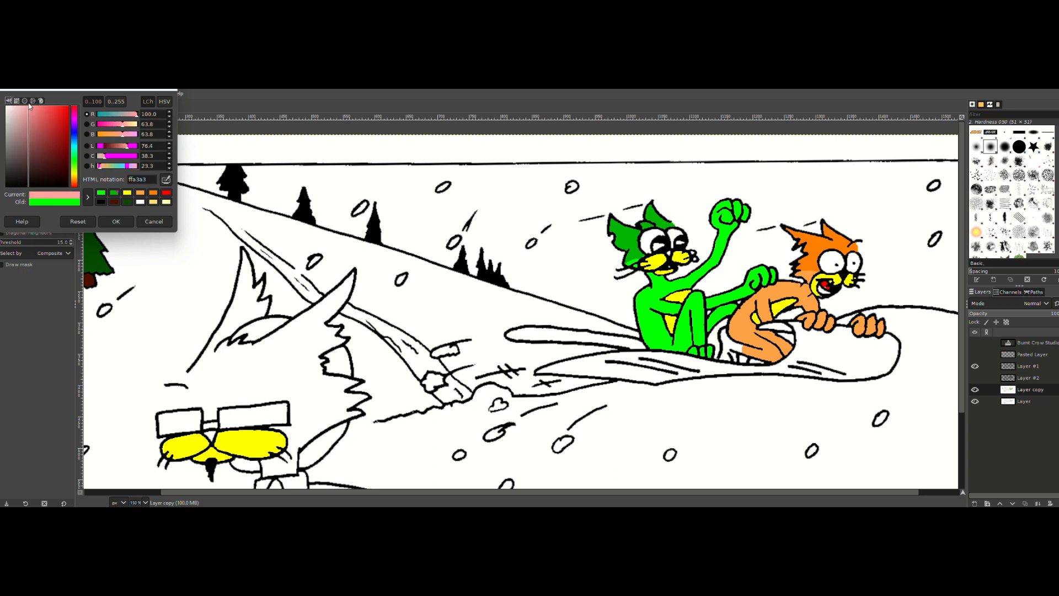
pyautogui.click(116, 221)
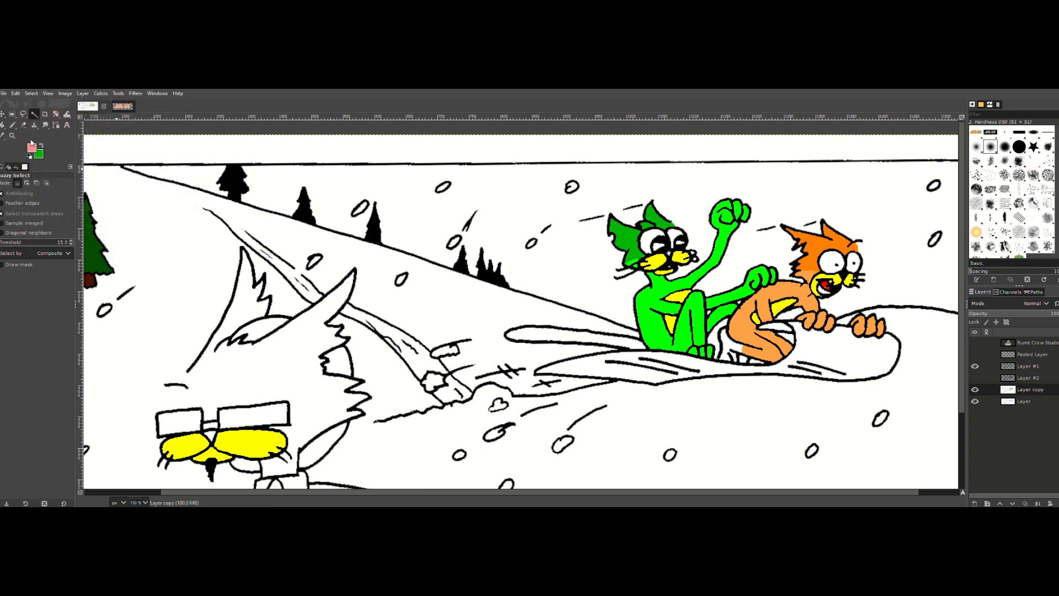
# Step: Grow the selection of the nose of the large cat with glasses by 1 px, fill it with light pink and clear the selection
pyautogui.click(31, 93)
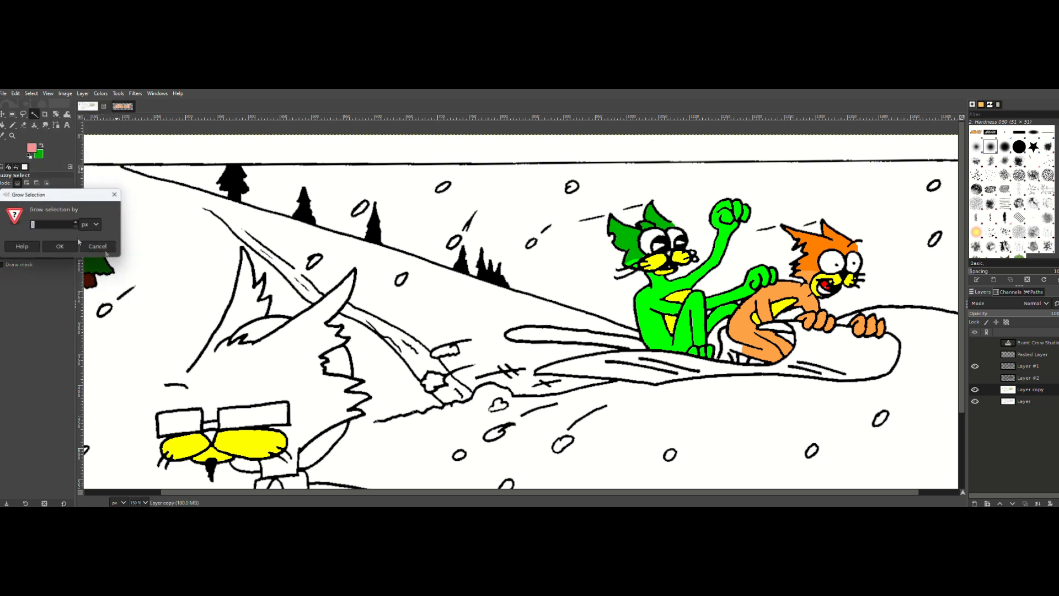
pyautogui.click(53, 222)
pyautogui.click(68, 249)
pyautogui.click(15, 93)
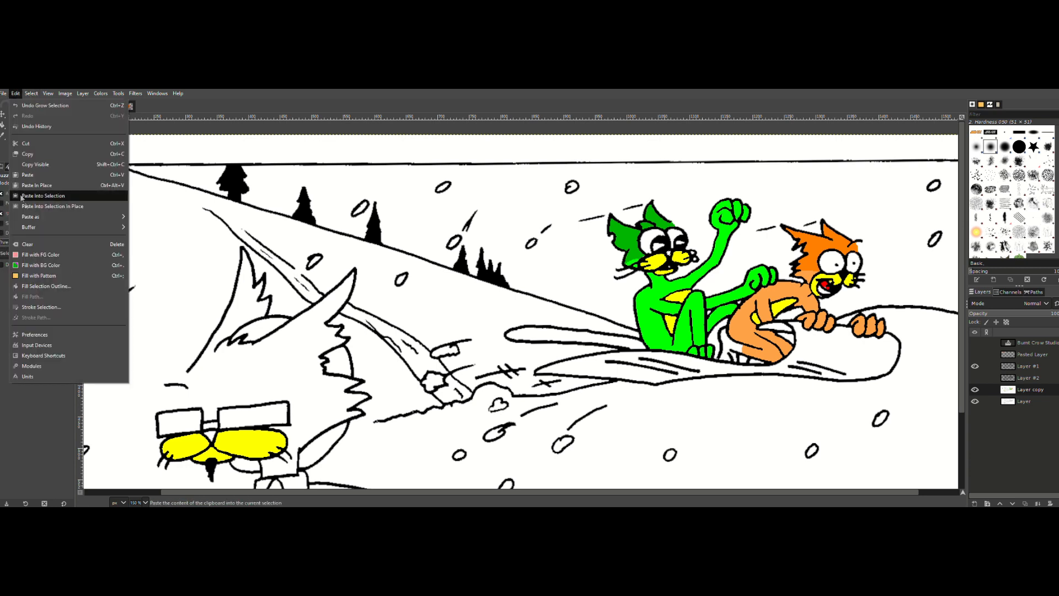
pyautogui.click(36, 254)
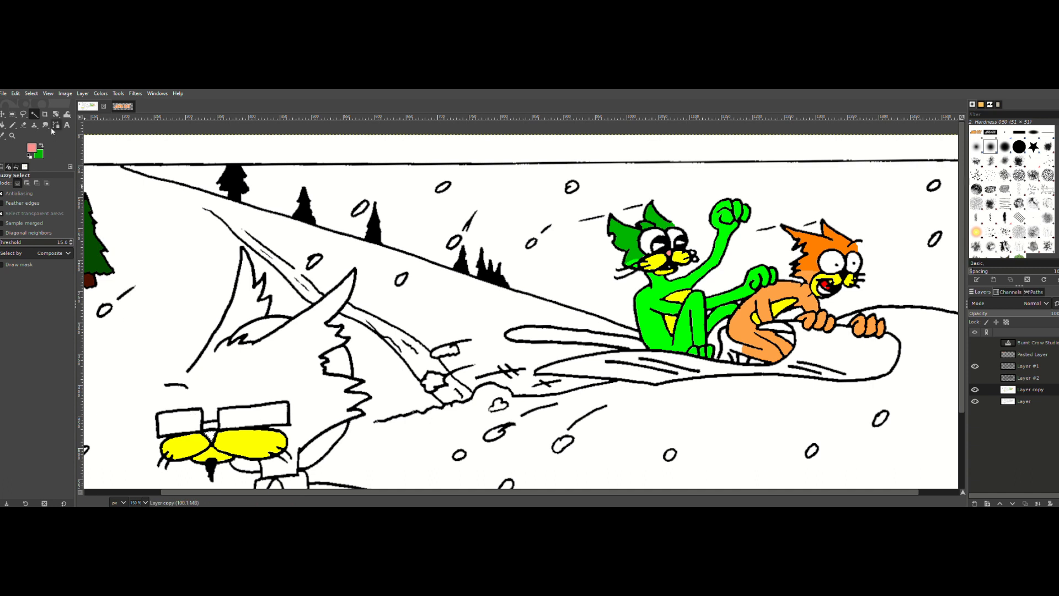
pyautogui.click(31, 93)
pyautogui.click(43, 216)
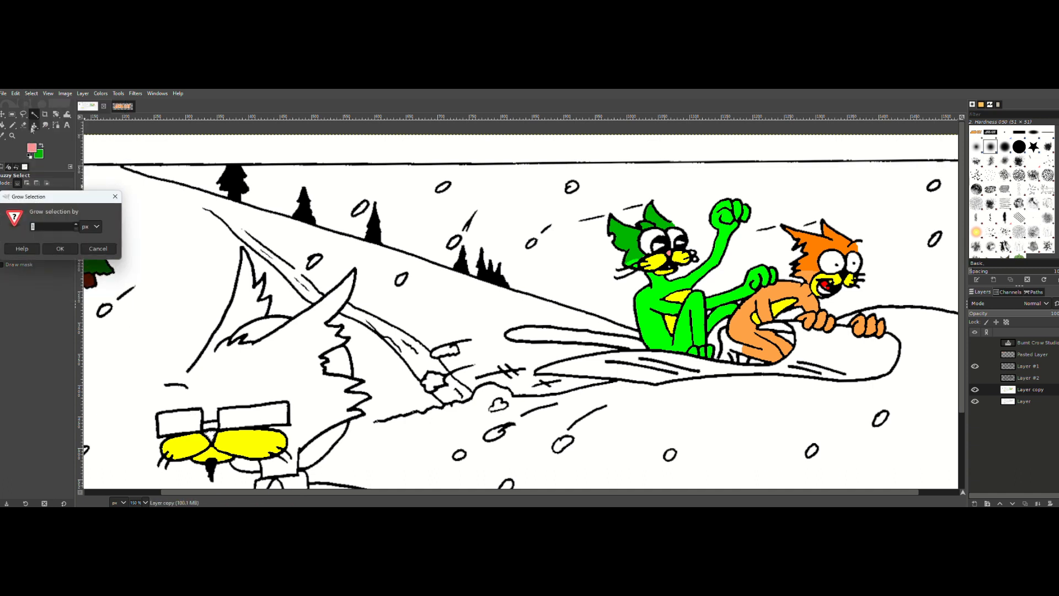
pyautogui.click(68, 249)
pyautogui.click(15, 94)
pyautogui.click(36, 254)
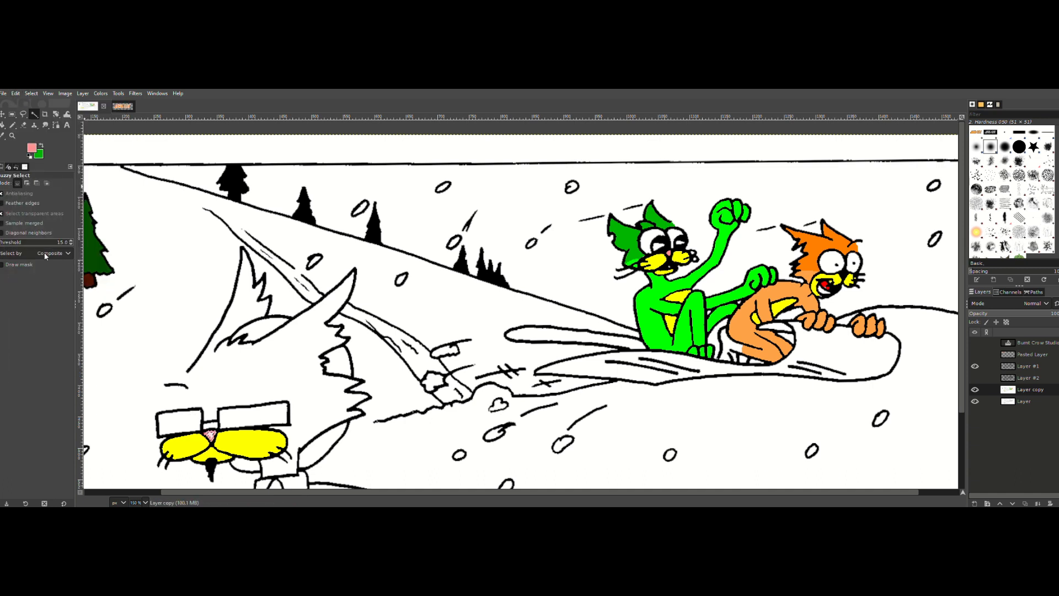
pyautogui.hotkey('ctrl', 'shift', 'a')
# Step: Use Bucket Fill to fill the remaining uncolored spots of the large cat's nose with light pink
pyautogui.hotkey('shift', 'b')
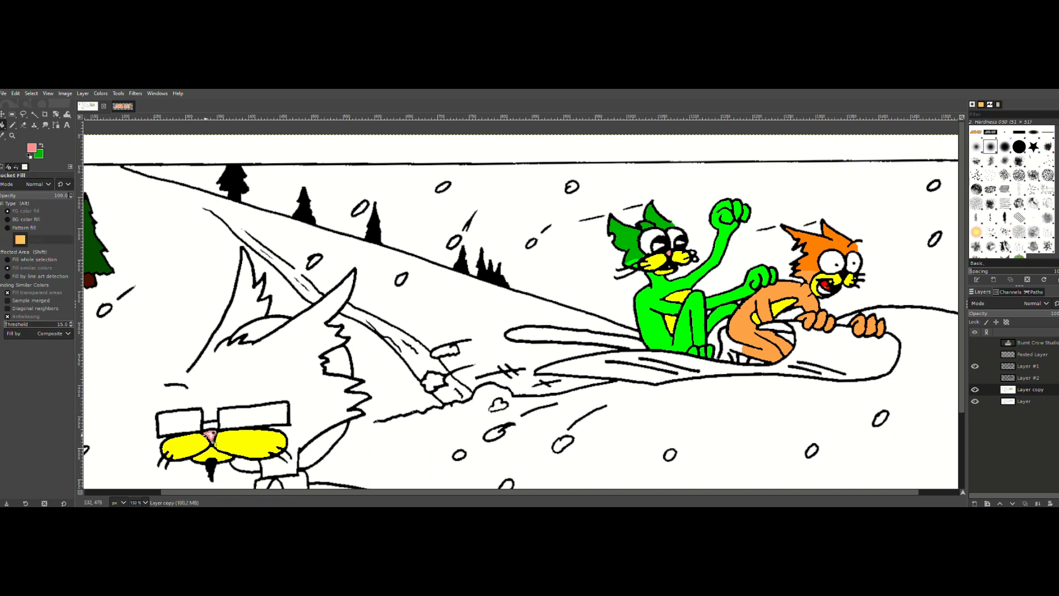
pyautogui.click(211, 435)
pyautogui.click(211, 437)
pyautogui.click(211, 438)
pyautogui.click(211, 437)
pyautogui.click(205, 430)
pyautogui.click(211, 437)
# Step: Set the foreground color to pure blue, 0000ff
pyautogui.scroll(-3, 470, 386)
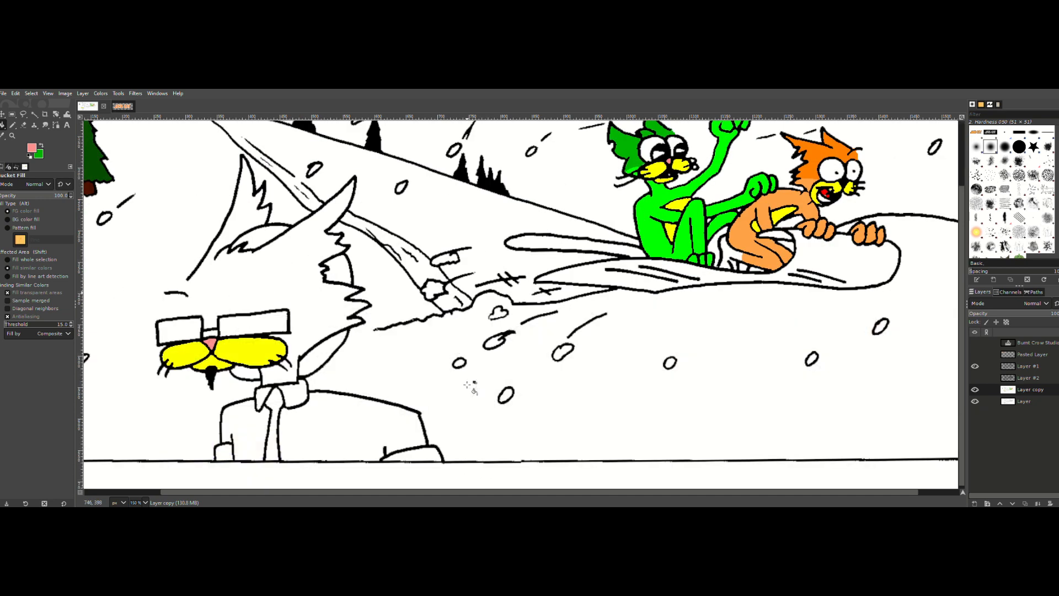
pyautogui.click(151, 492)
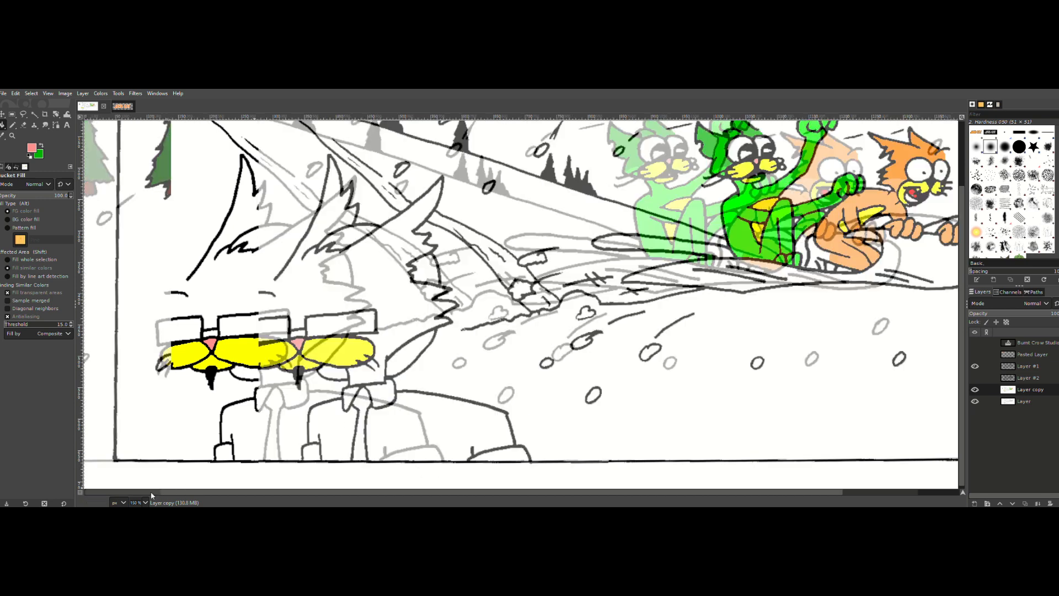
pyautogui.click(32, 149)
pyautogui.click(74, 134)
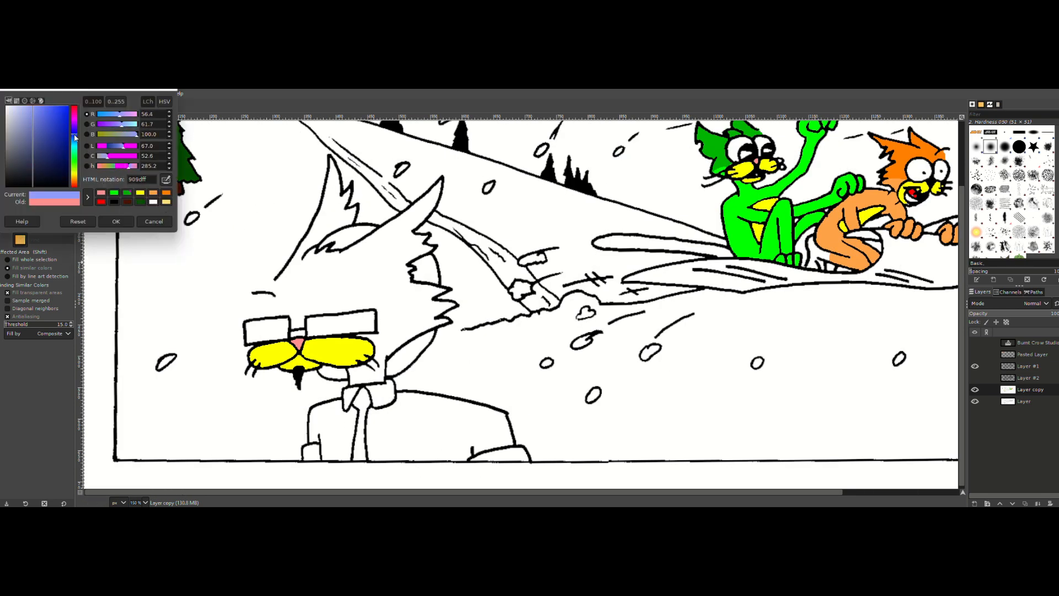
pyautogui.moveTo(65, 107); pyautogui.dragTo(69, 106)
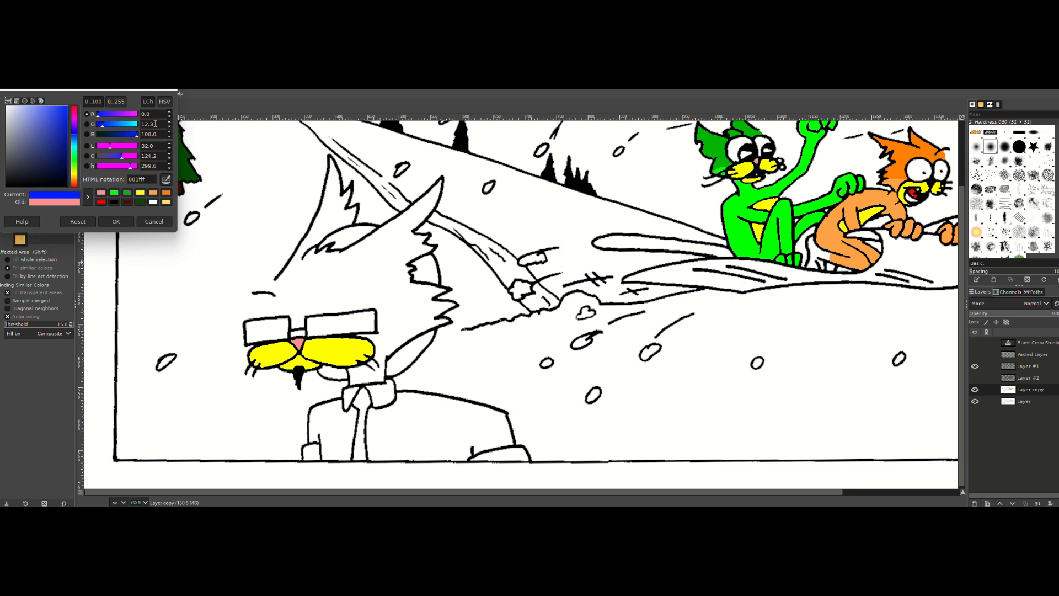
pyautogui.moveTo(155, 124); pyautogui.dragTo(115, 124)
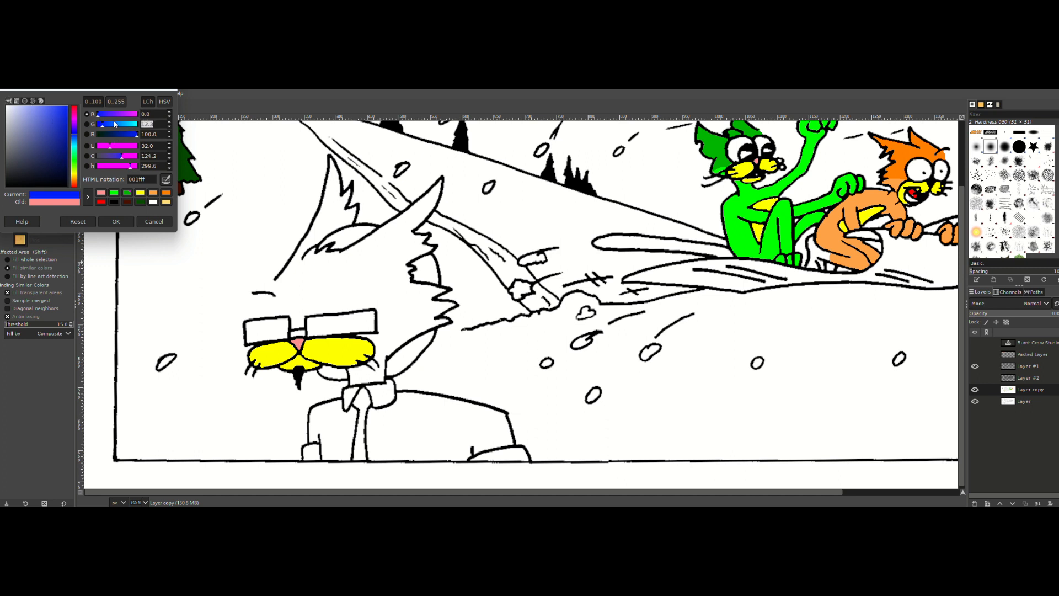
pyautogui.click(116, 221)
# Step: Set the background color to dark blue with red 0, green 0 and blue 70
pyautogui.click(43, 157)
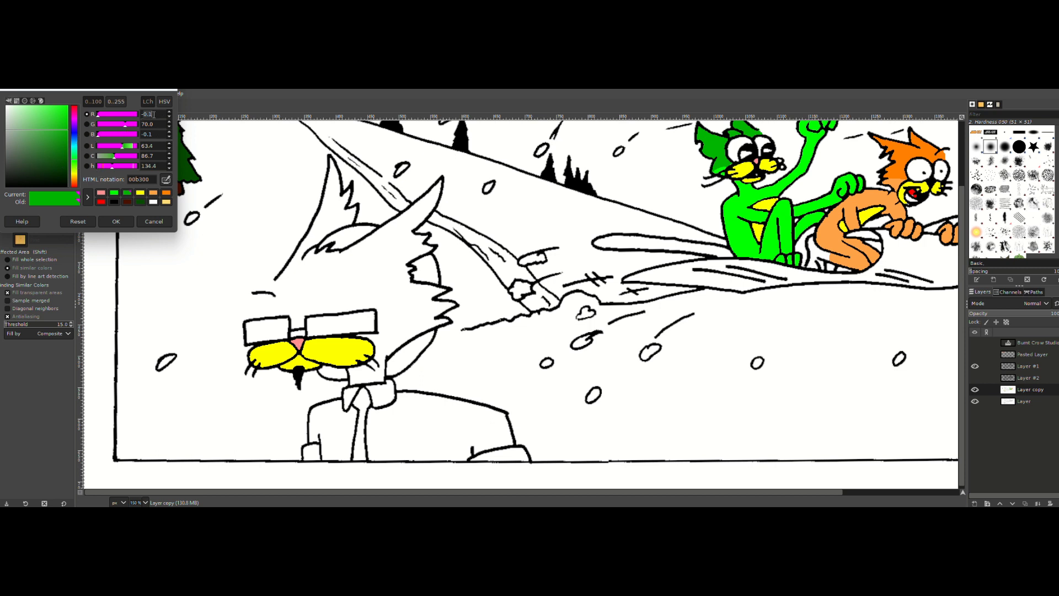
pyautogui.write('0')
pyautogui.press('Tab')
pyautogui.write('0')
pyautogui.press('Tab')
pyautogui.write('70')
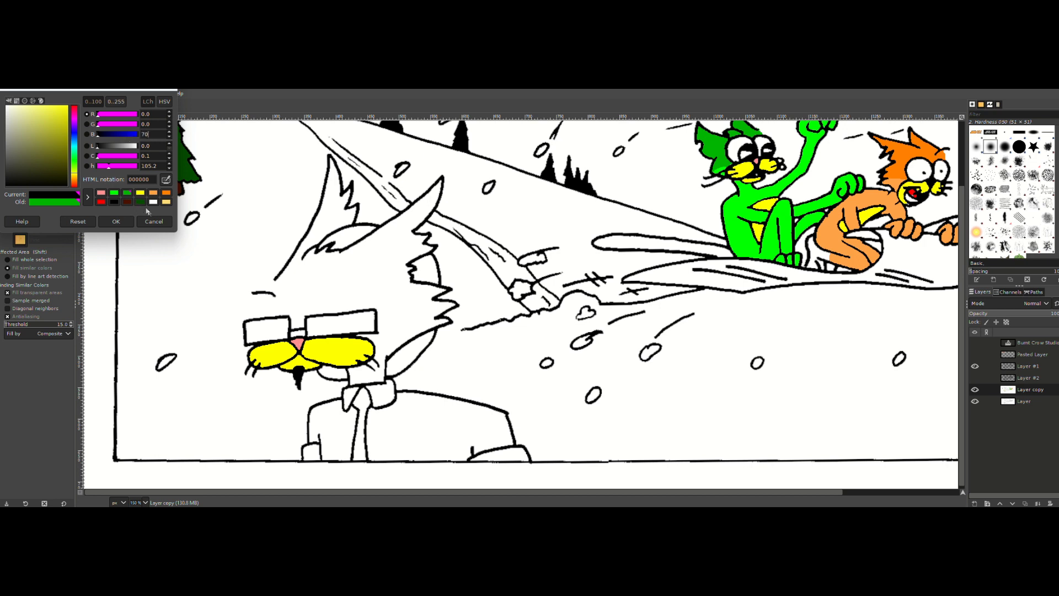
pyautogui.click(117, 224)
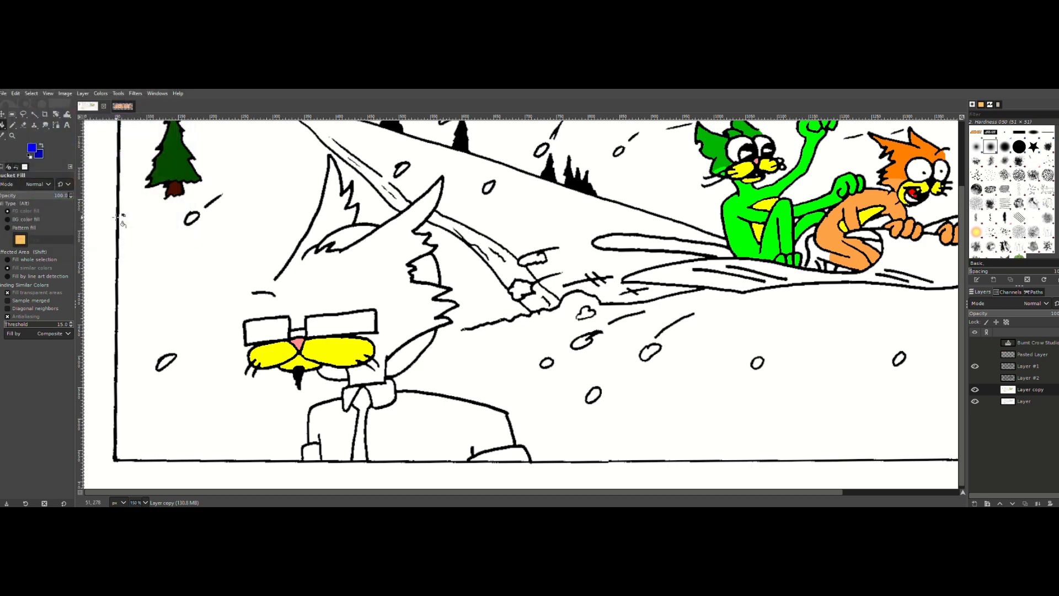
# Step: Darken the blue foreground color by setting its blue value to 70 and then to 65
pyautogui.click(44, 160)
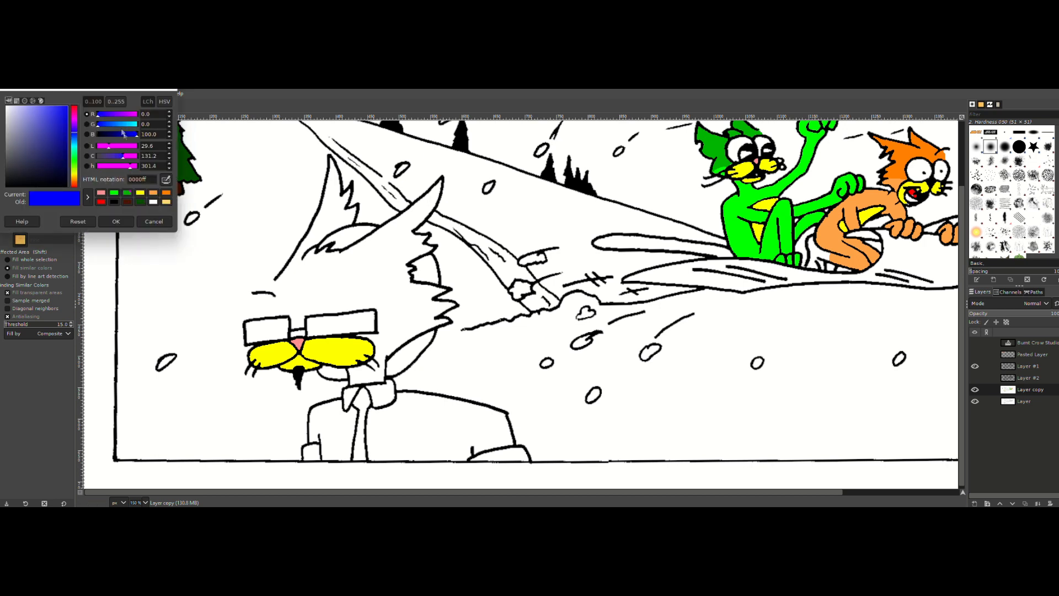
pyautogui.click(136, 134)
pyautogui.write('70')
pyautogui.press('Tab')
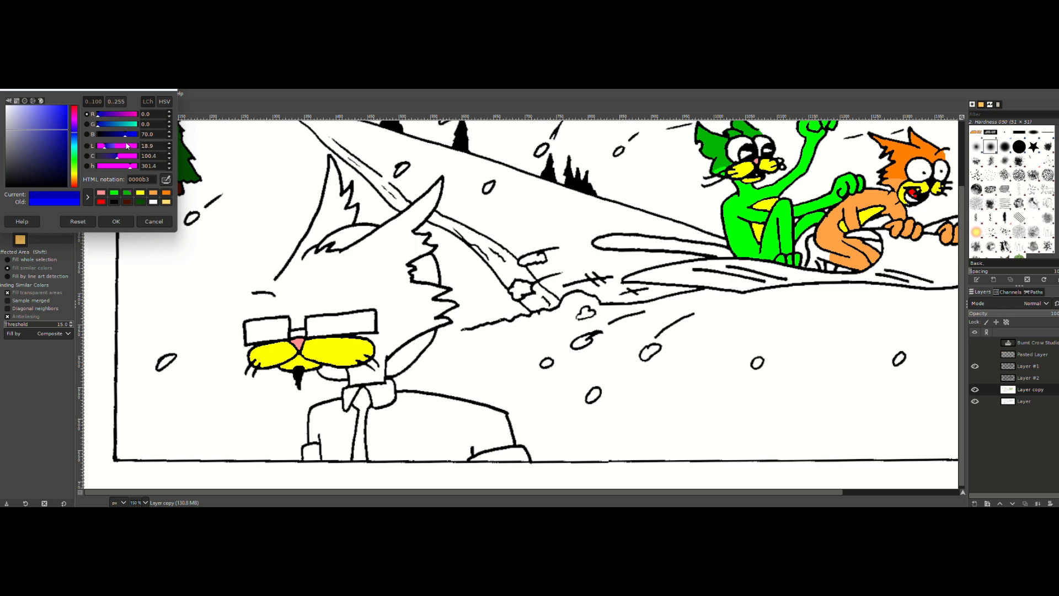
pyautogui.click(159, 138)
pyautogui.write('65')
pyautogui.press('Tab')
pyautogui.click(108, 222)
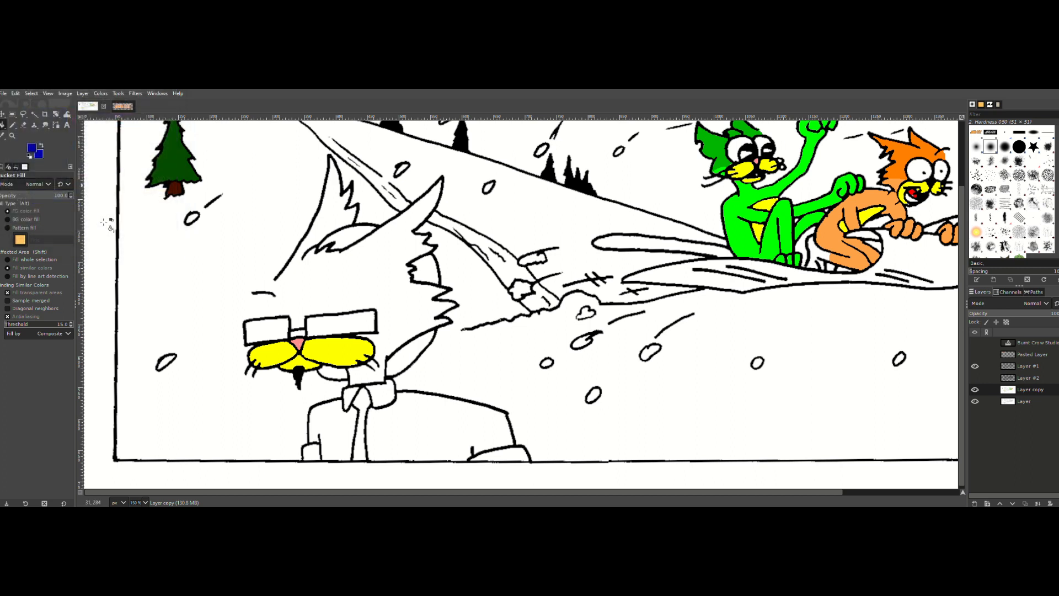
# Step: Set the background color to a lighter blue, 5b5bff, with the blue value at 100
pyautogui.click(41, 158)
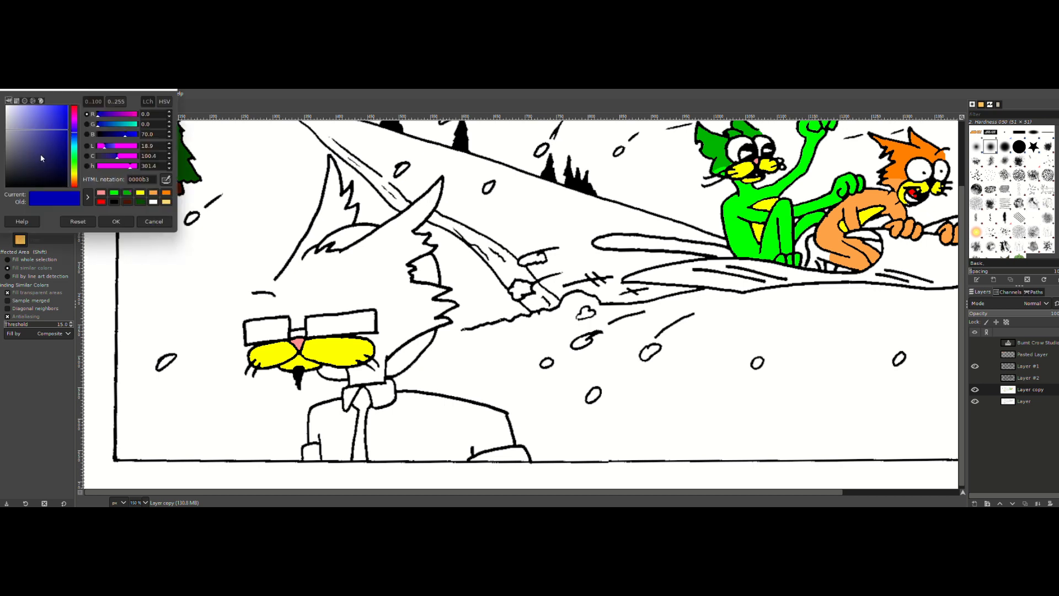
pyautogui.click(127, 220)
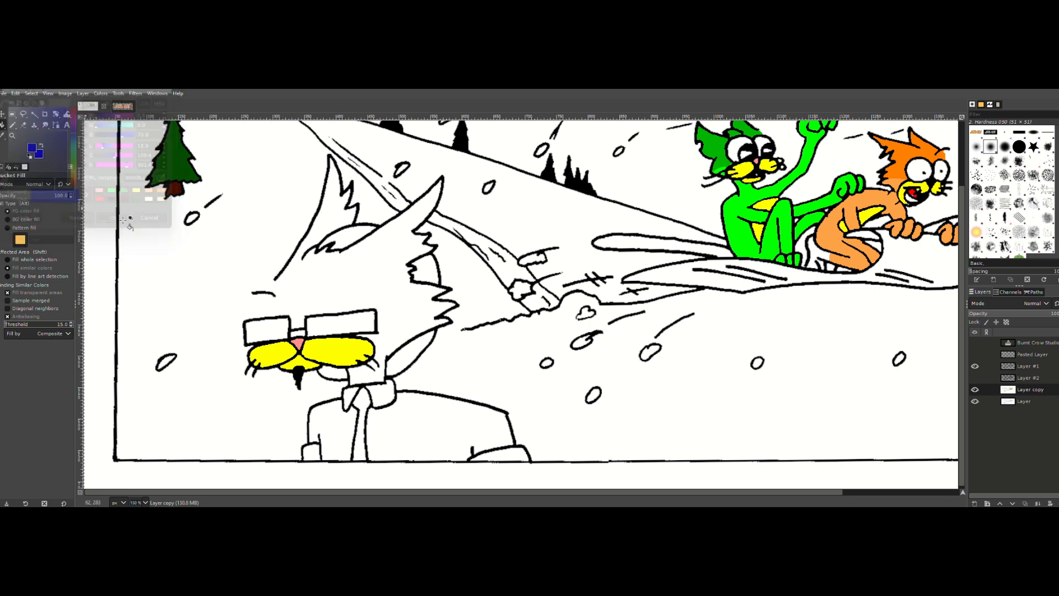
pyautogui.click(43, 155)
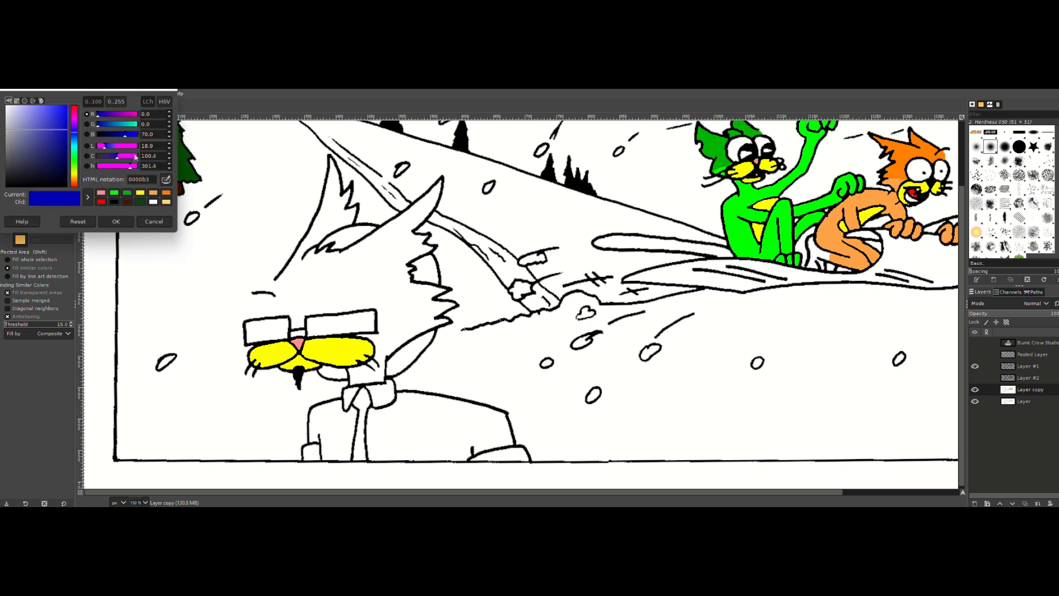
pyautogui.doubleClick(152, 134)
pyautogui.write('100')
pyautogui.click(159, 124)
pyautogui.moveTo(65, 117); pyautogui.dragTo(47, 99)
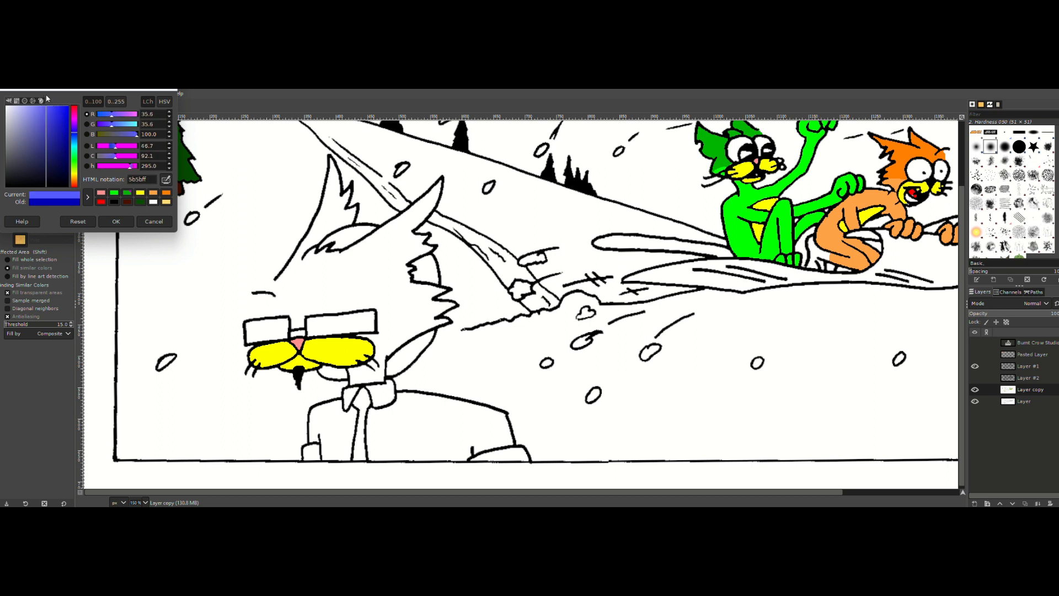
pyautogui.click(141, 224)
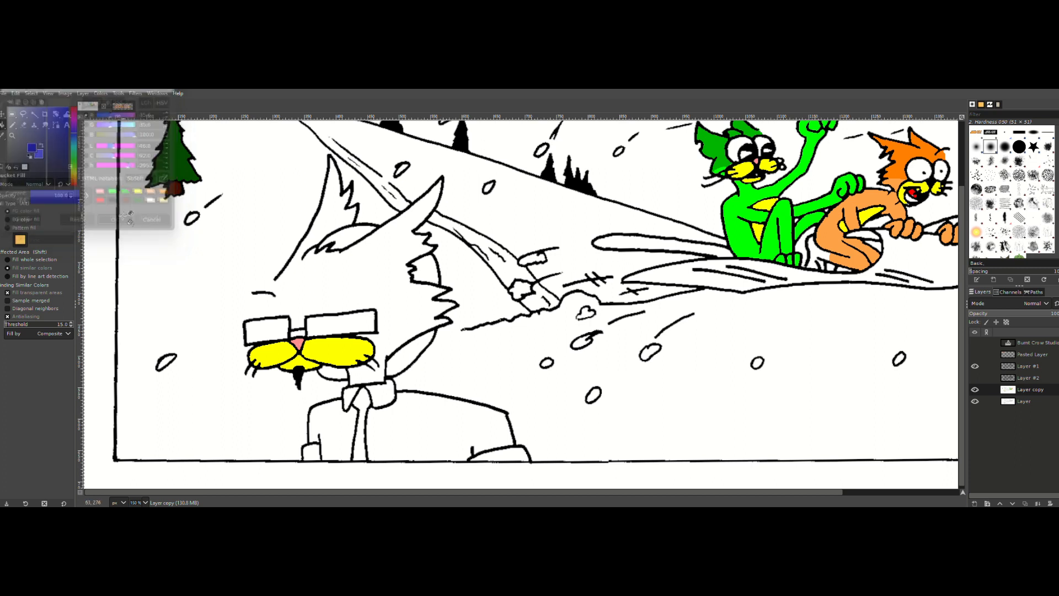
# Step: Set the light blue background color's green value to 35
pyautogui.click(42, 156)
pyautogui.doubleClick(158, 123)
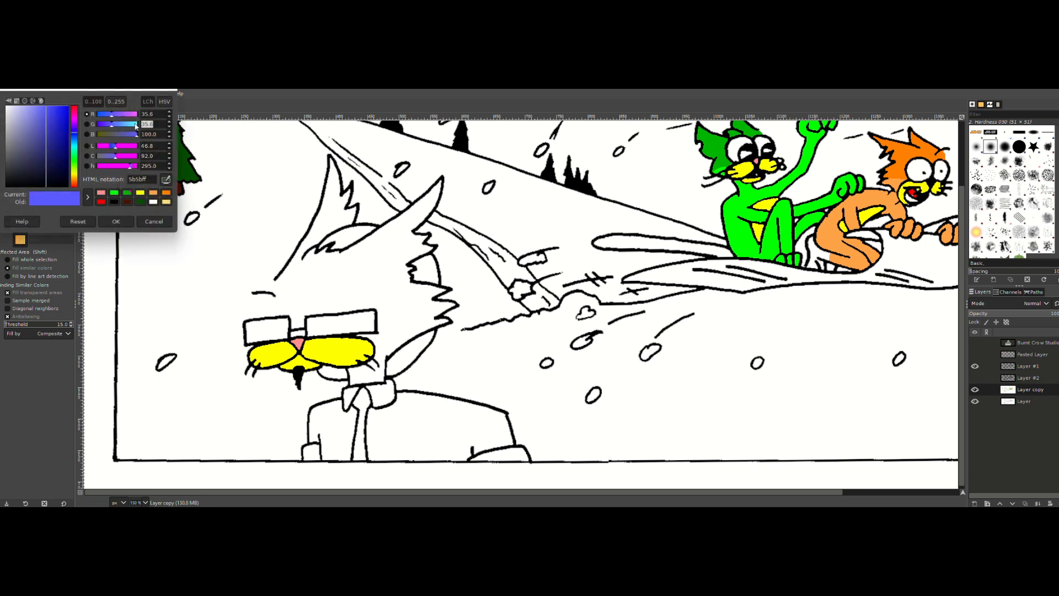
pyautogui.write('35')
pyautogui.doubleClick(161, 113)
pyautogui.click(110, 221)
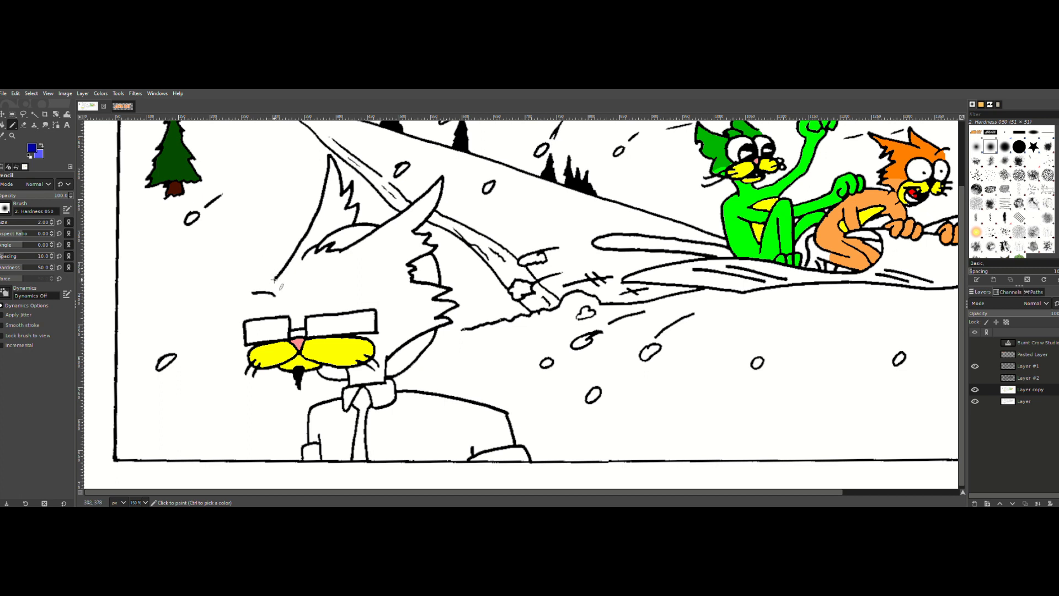
# Step: Close the gaps in the large cat's head outline with dark blue Pencil lines from forehead to glasses and from glasses to cheek fur
pyautogui.moveTo(274, 280); pyautogui.dragTo(263, 316)
pyautogui.moveTo(376, 331); pyautogui.dragTo(450, 320)
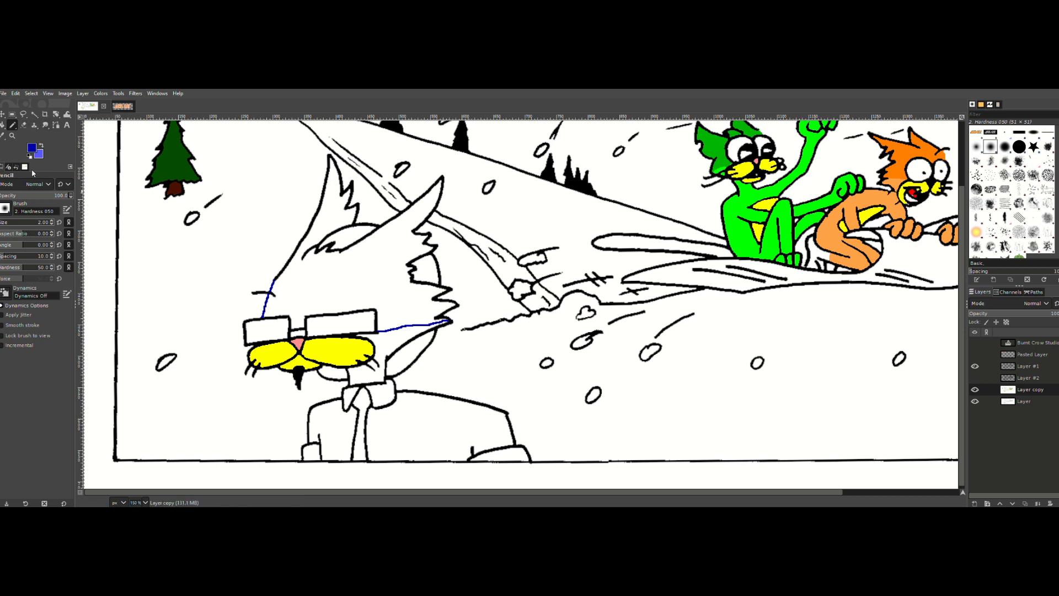
# Step: Select the large cat's upper head with Fuzzy Select, grow the selection, and fill it with the dark blue foreground color
pyautogui.click(35, 113)
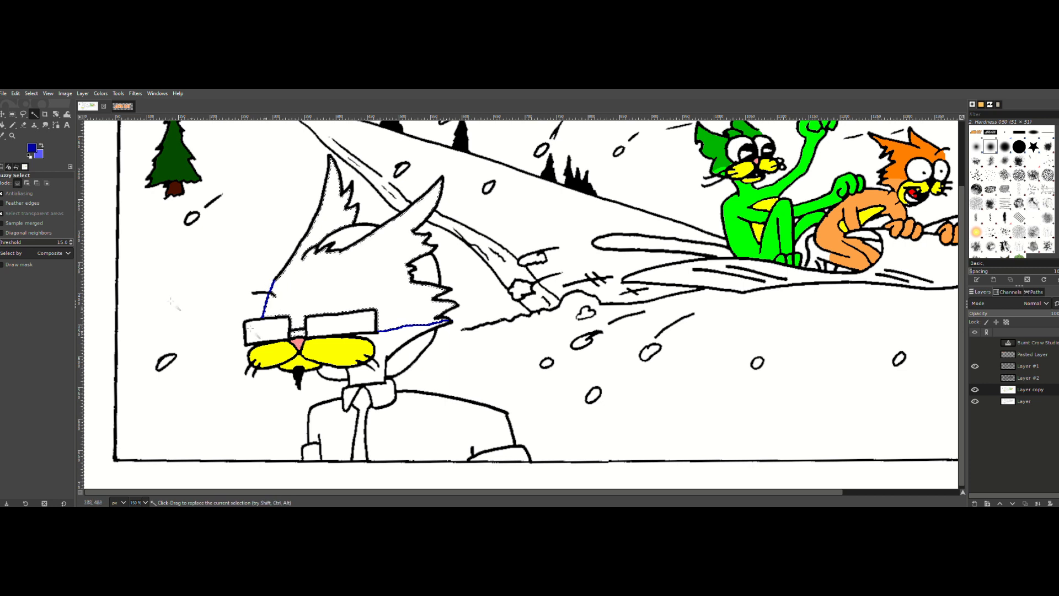
pyautogui.click(28, 93)
pyautogui.click(55, 227)
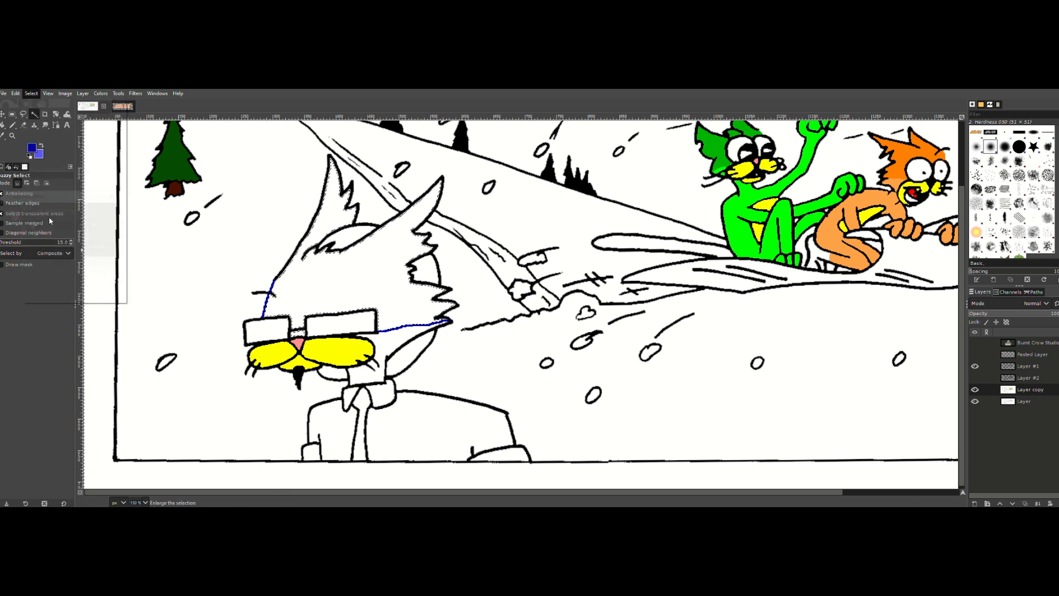
pyautogui.click(60, 248)
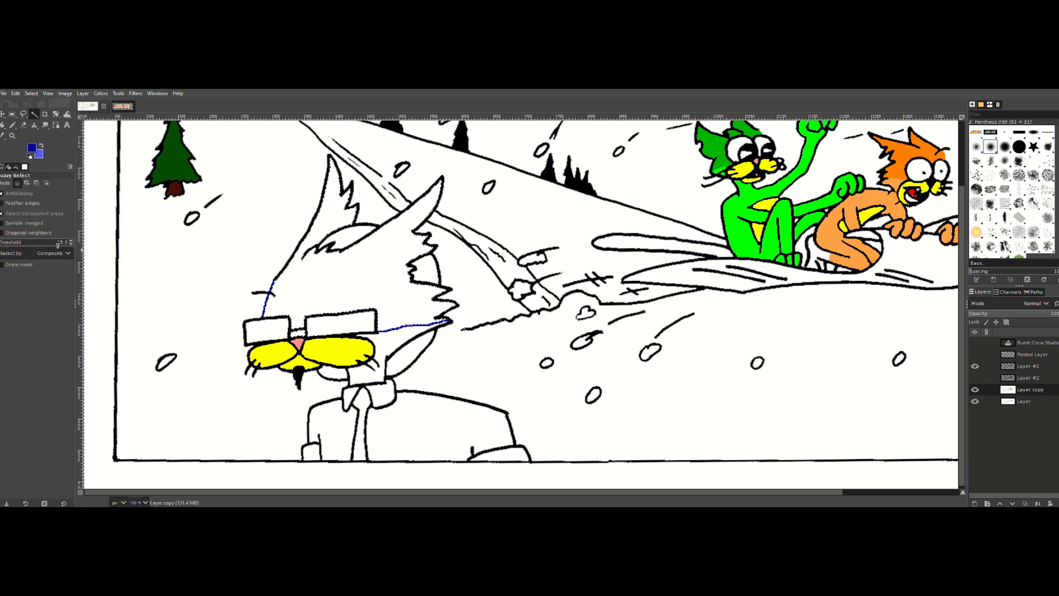
pyautogui.click(15, 94)
pyautogui.click(39, 255)
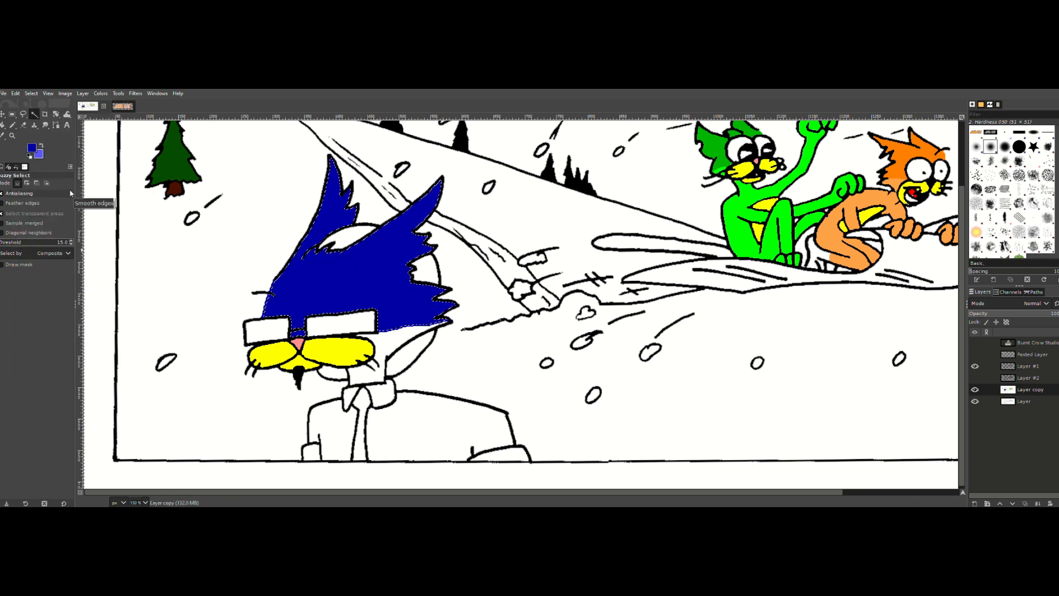
# Step: Select the large cat's white cheek and neck area below the dark blue fur and grow the selection
pyautogui.click(17, 183)
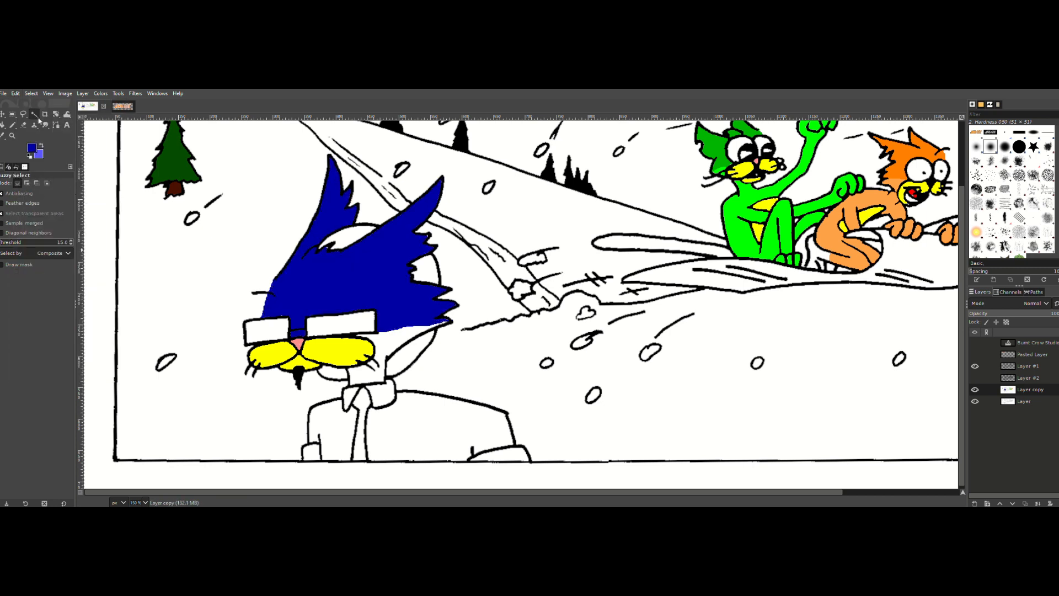
pyautogui.click(384, 349)
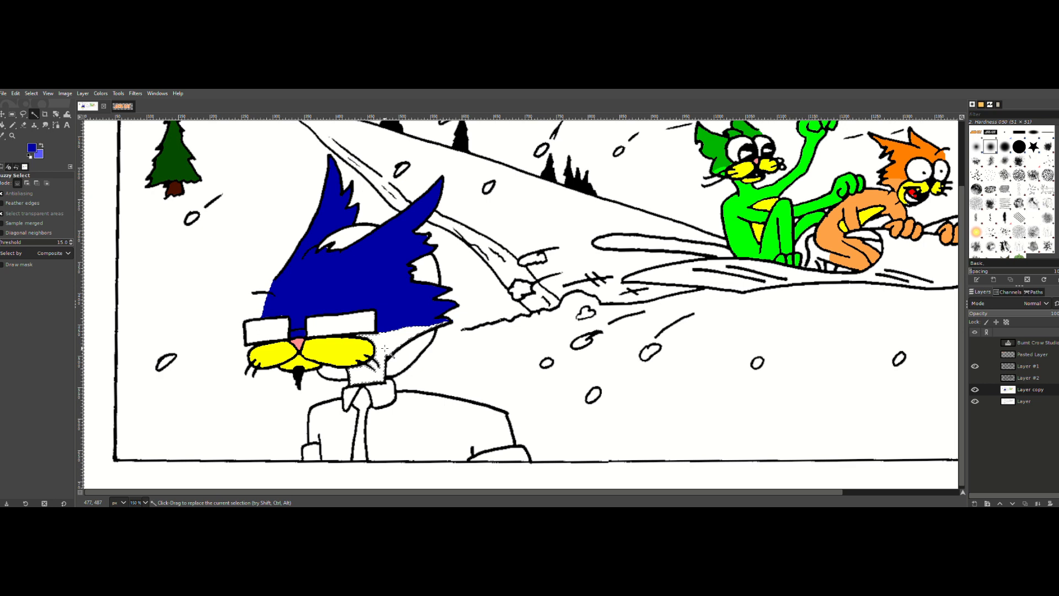
pyautogui.click(31, 94)
pyautogui.click(45, 218)
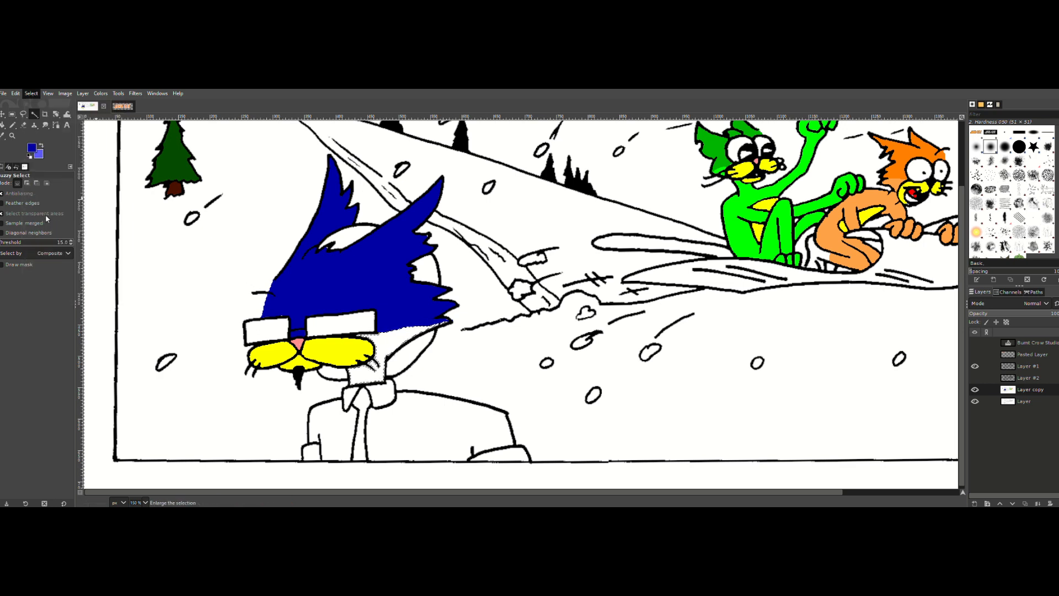
pyautogui.click(54, 246)
pyautogui.click(17, 94)
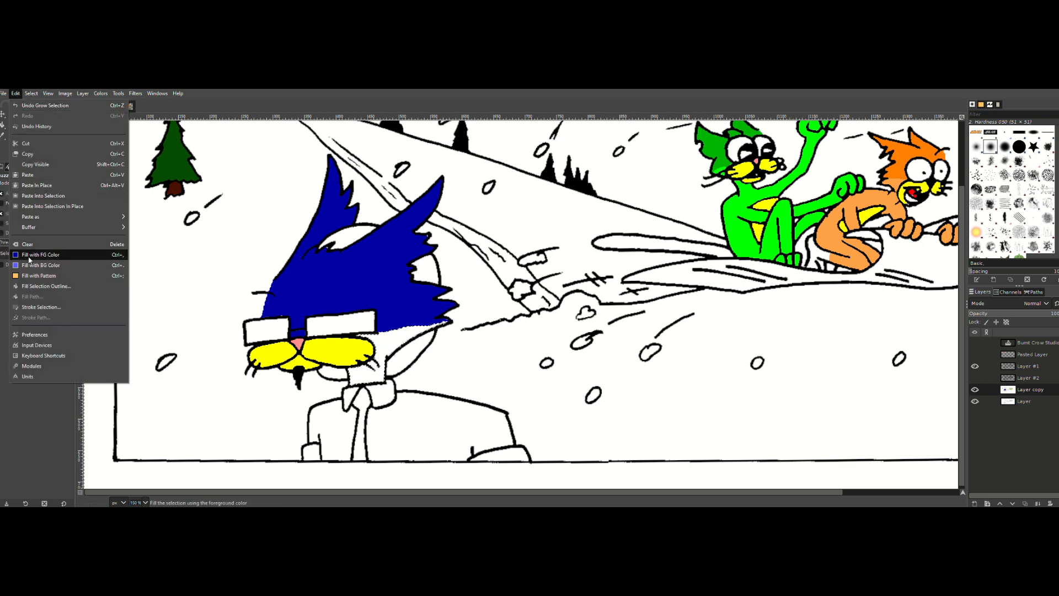
pyautogui.click(29, 257)
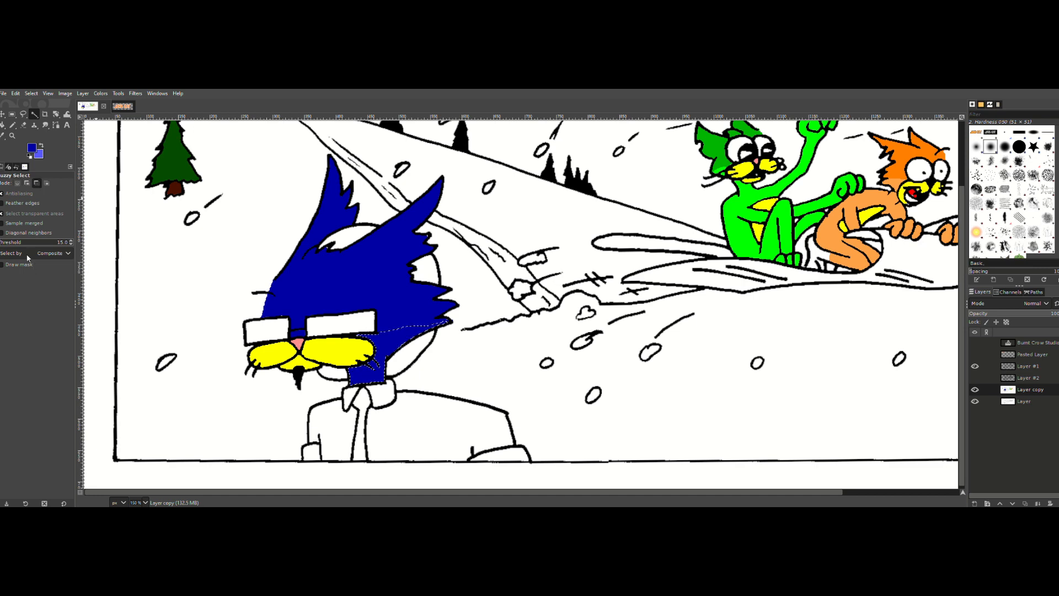
pyautogui.hotkey('ctrl', 'z')
# Step: Fill the selected cheek and neck area with the light blue background color
pyautogui.click(15, 93)
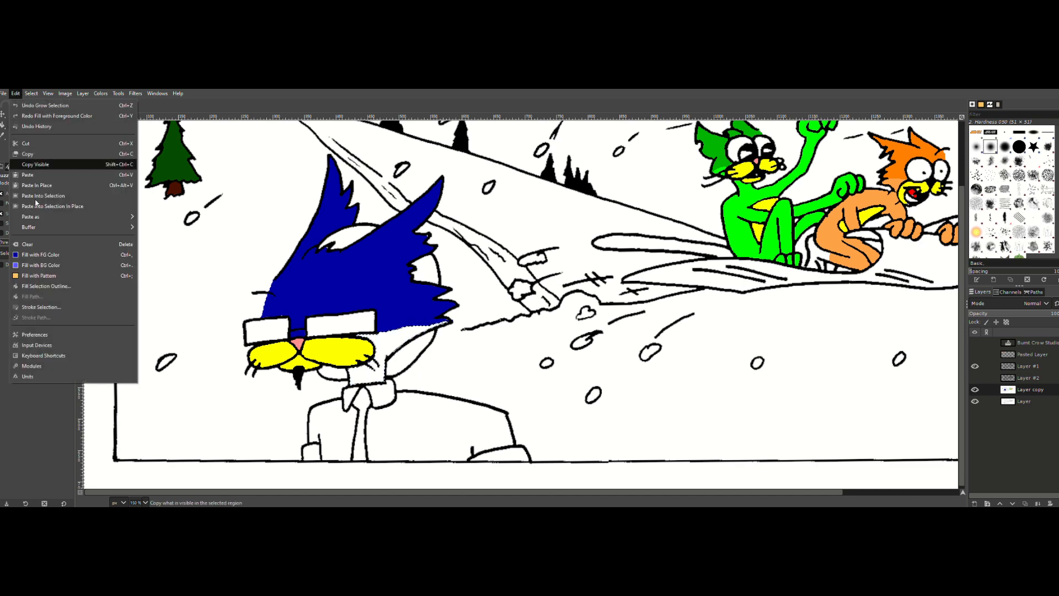
pyautogui.click(37, 264)
pyautogui.scroll(-1, 306, 378)
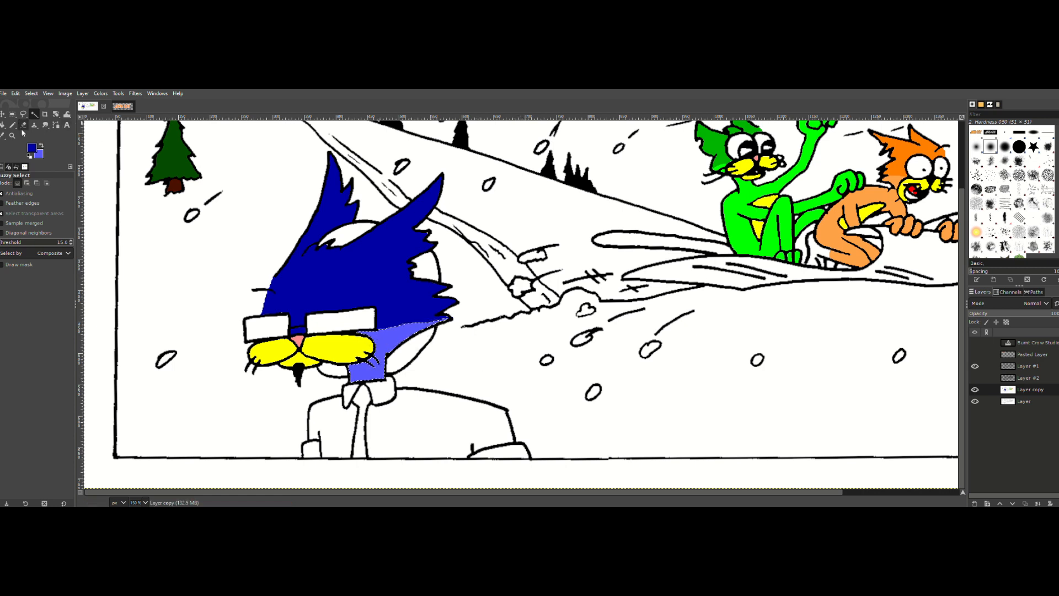
# Step: Select all the white parts of the round shape visible around the large cat's head together and grow the selection
pyautogui.click(347, 233)
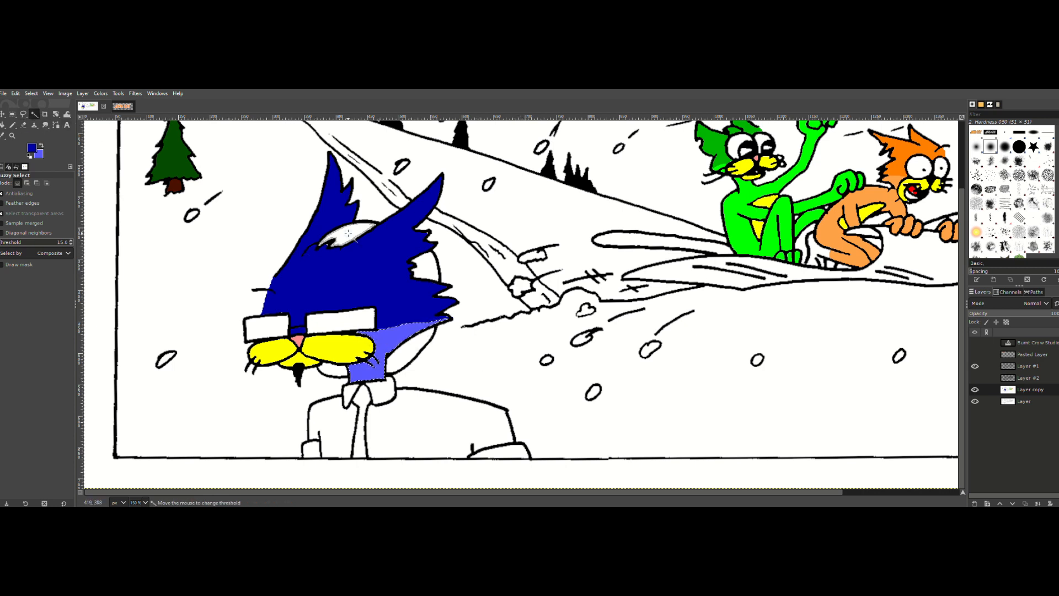
pyautogui.keyDown('shift'); pyautogui.click(429, 268); pyautogui.keyUp('shift')
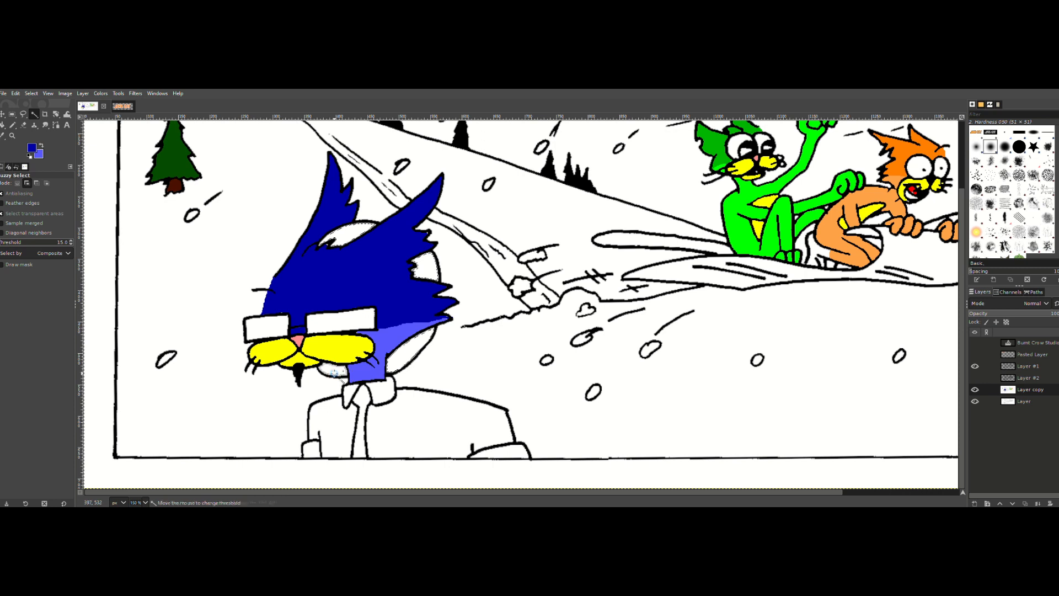
pyautogui.click(32, 93)
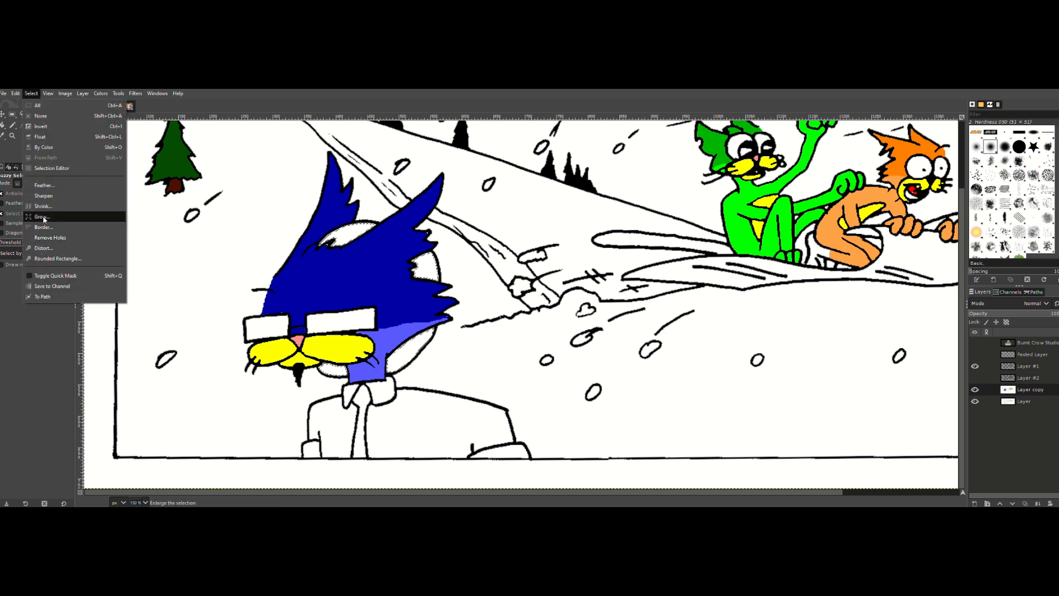
pyautogui.click(41, 217)
pyautogui.click(59, 245)
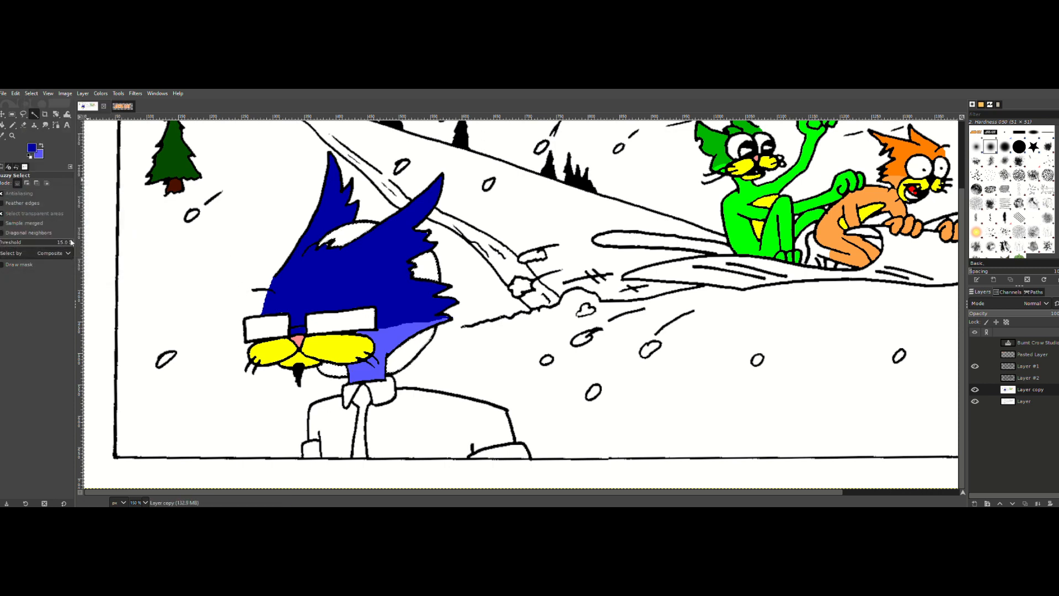
# Step: Set the foreground color to purple with red and blue at 50, and fill the selected parts around the cat's head with it
pyautogui.click(35, 149)
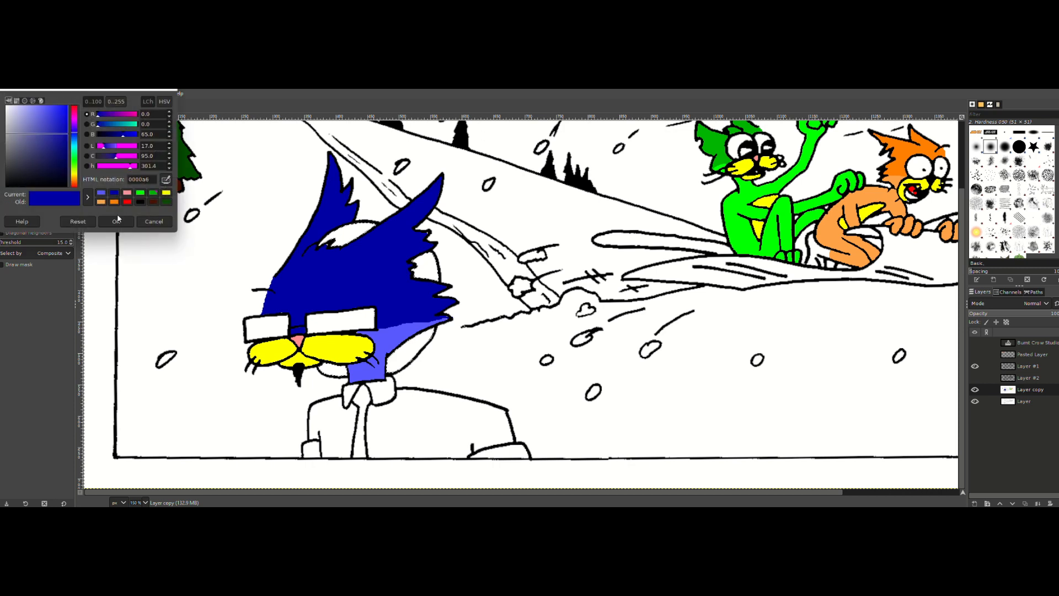
pyautogui.click(74, 119)
pyautogui.moveTo(54, 113); pyautogui.dragTo(69, 105)
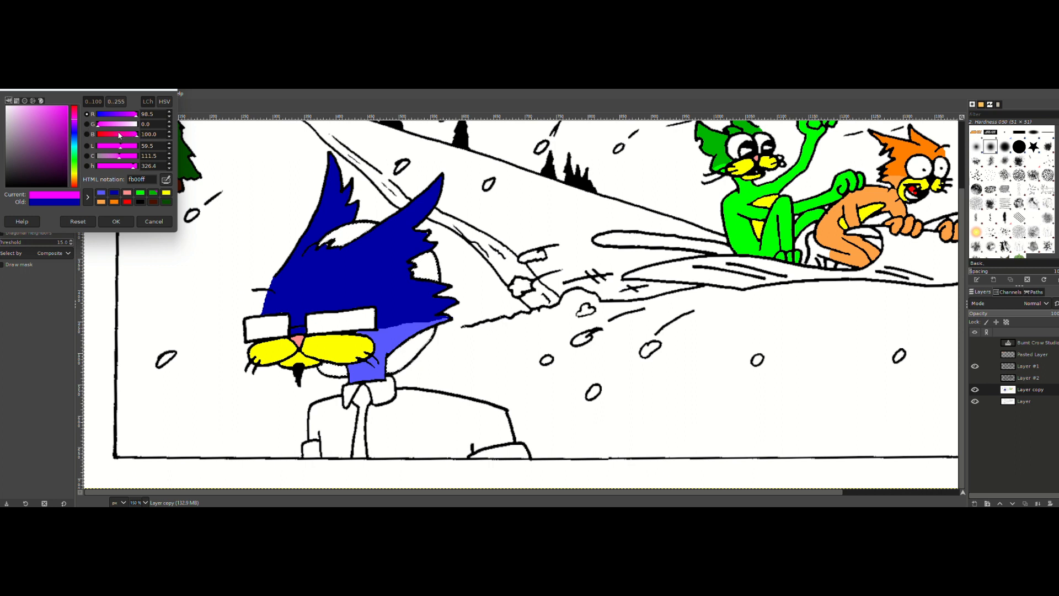
pyautogui.moveTo(158, 113); pyautogui.dragTo(128, 117)
pyautogui.write('100')
pyautogui.click(160, 134)
pyautogui.moveTo(67, 128); pyautogui.dragTo(79, 148)
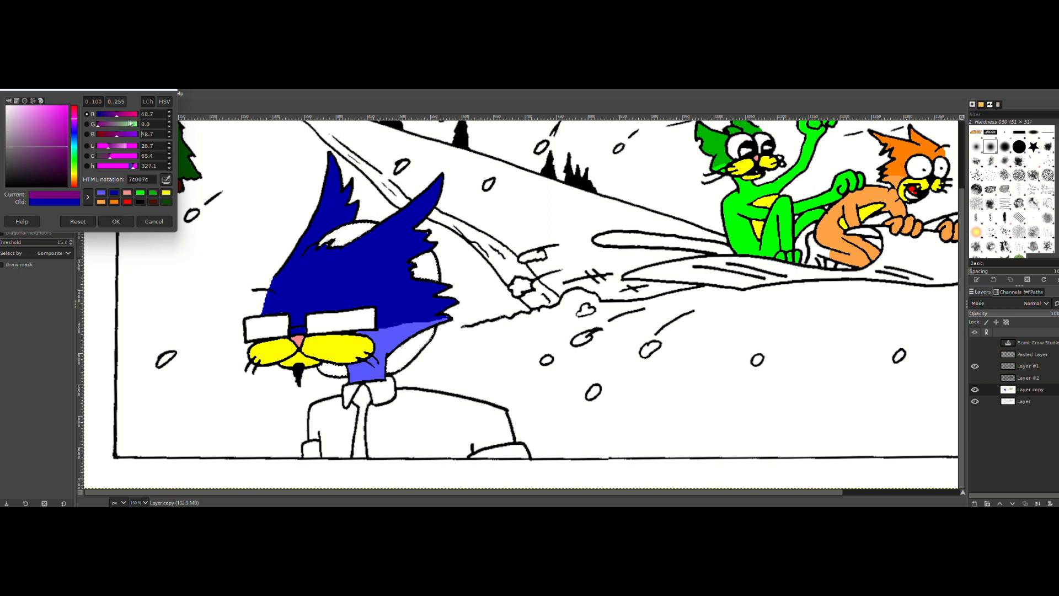
pyautogui.scroll(-4, 137, 116)
pyautogui.moveTo(156, 115); pyautogui.dragTo(121, 134)
pyautogui.write('5050')
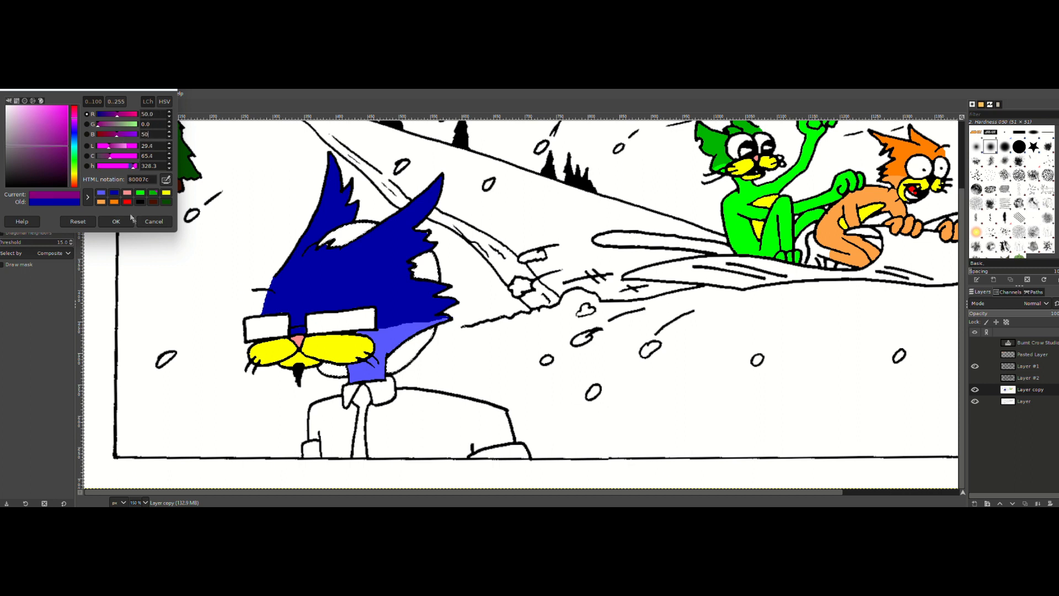
pyautogui.click(118, 221)
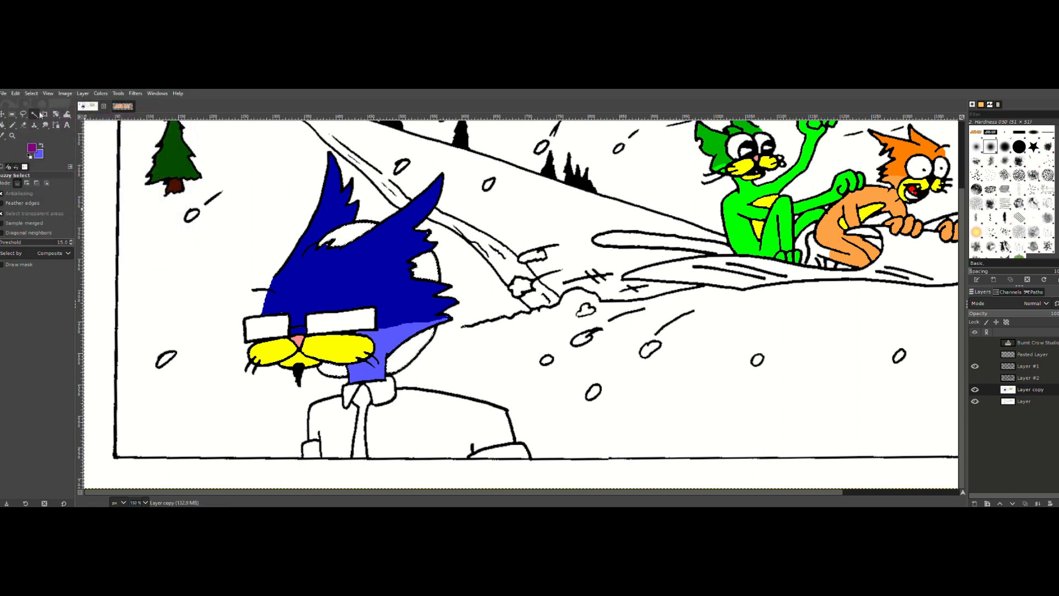
pyautogui.click(16, 93)
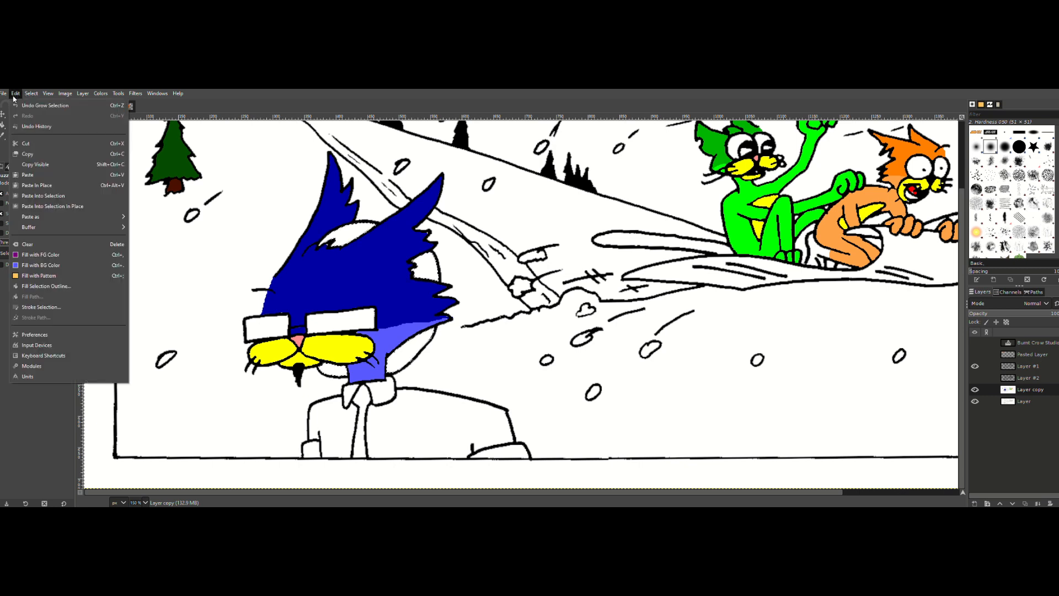
pyautogui.click(24, 254)
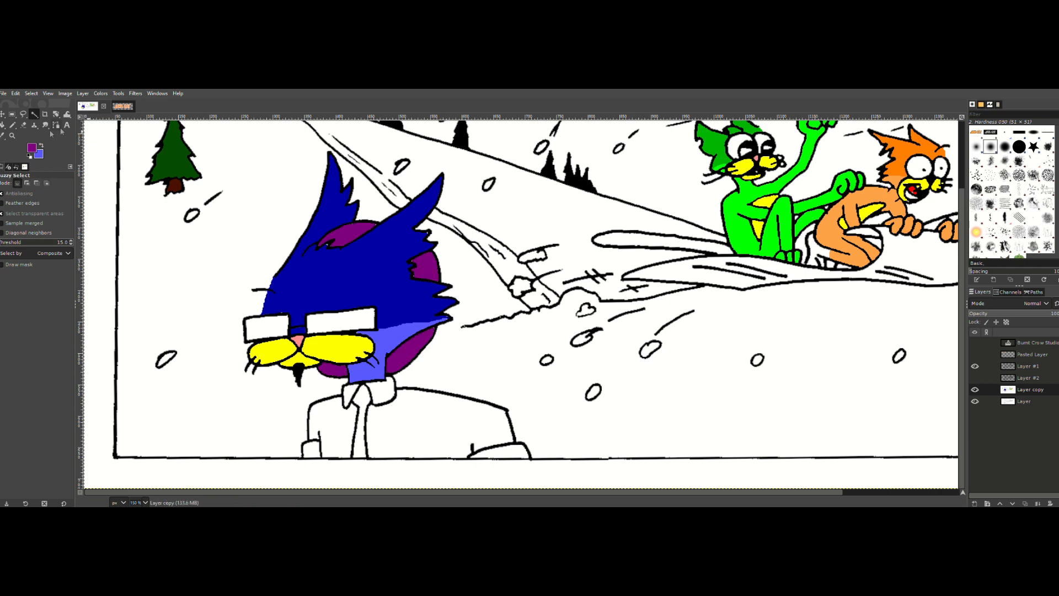
# Step: Restore the recent dark blue 0000a6 as foreground color and touch up the fur at the ear's base with the Pencil
pyautogui.click(32, 148)
pyautogui.click(128, 195)
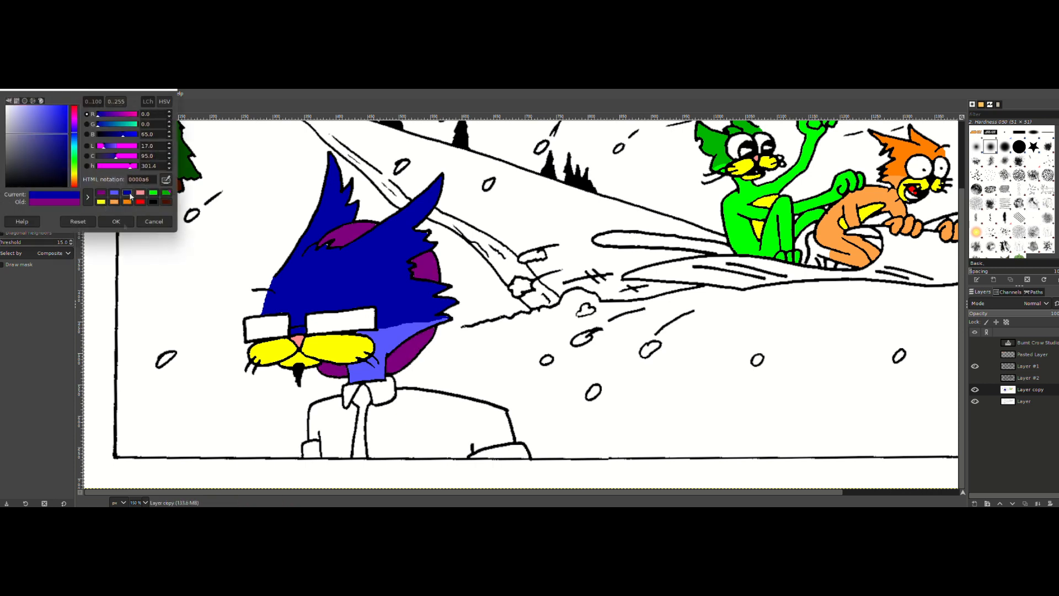
pyautogui.click(113, 222)
pyautogui.click(12, 125)
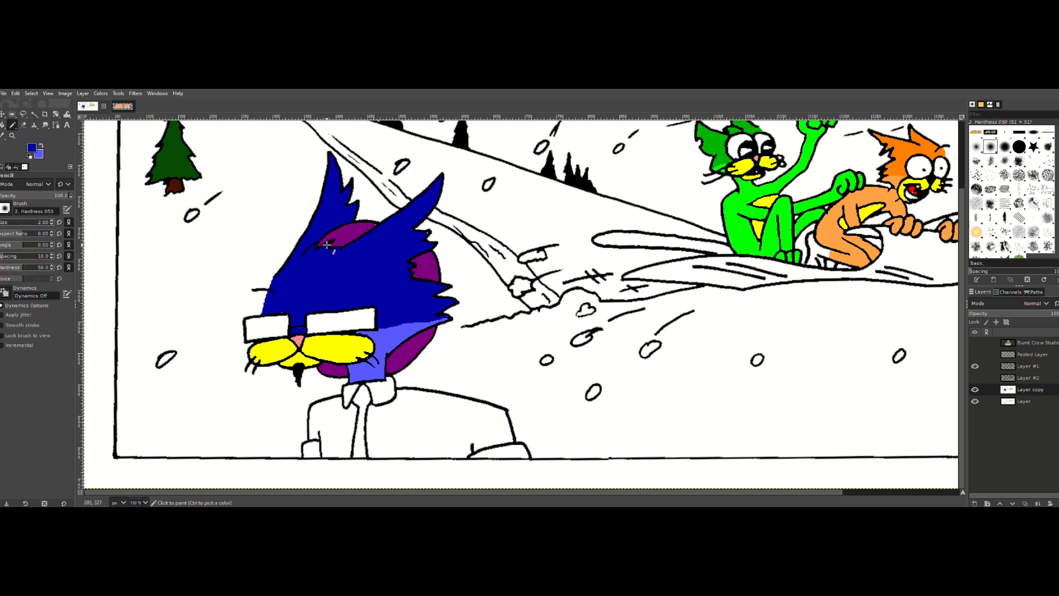
pyautogui.click(327, 244)
# Step: Touch up the tip of the cheek fur with a light blue Pencil stroke, swapping the foreground and background colors back
pyautogui.click(40, 147)
pyautogui.moveTo(432, 320); pyautogui.dragTo(446, 317)
pyautogui.click(43, 145)
# Step: Set the foreground color to the recent purple for the Pencil
pyautogui.click(32, 150)
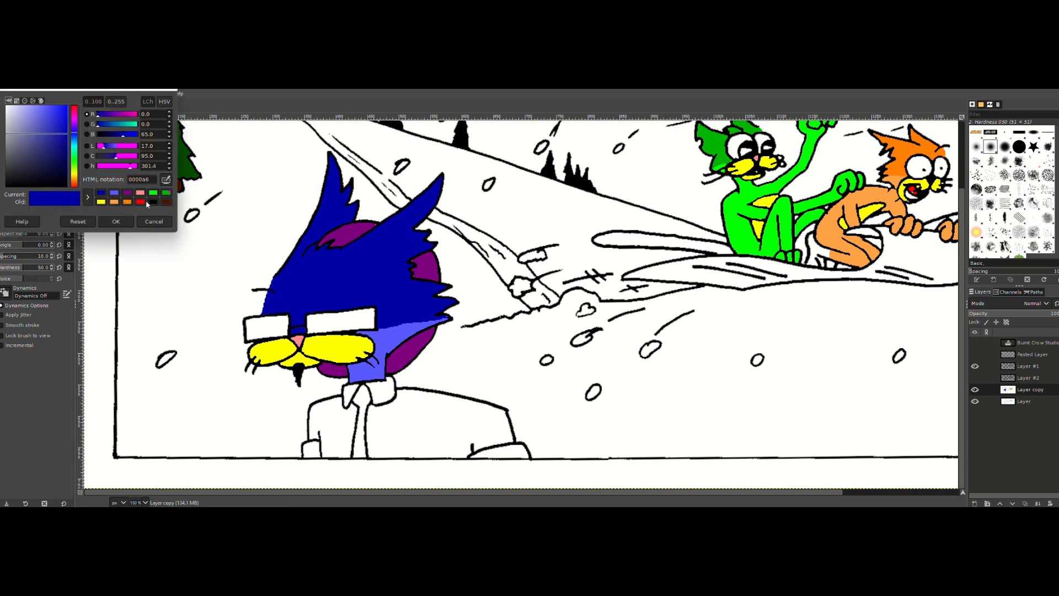
pyautogui.click(127, 193)
pyautogui.click(116, 221)
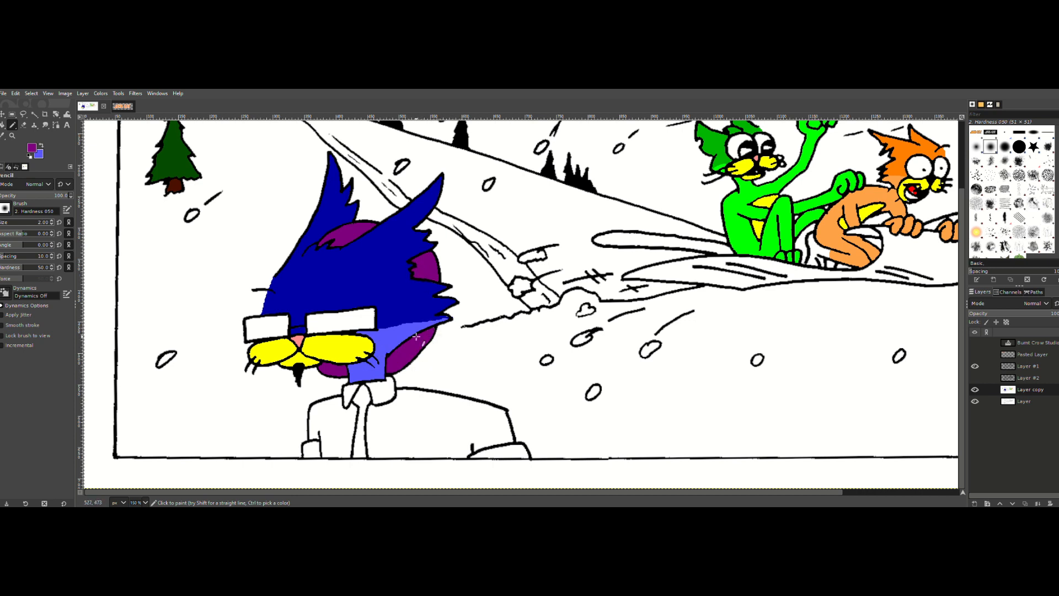
# Step: Reset the colors to black and white, select the large cat's tie, grow the selection, and fill it with black
pyautogui.click(29, 156)
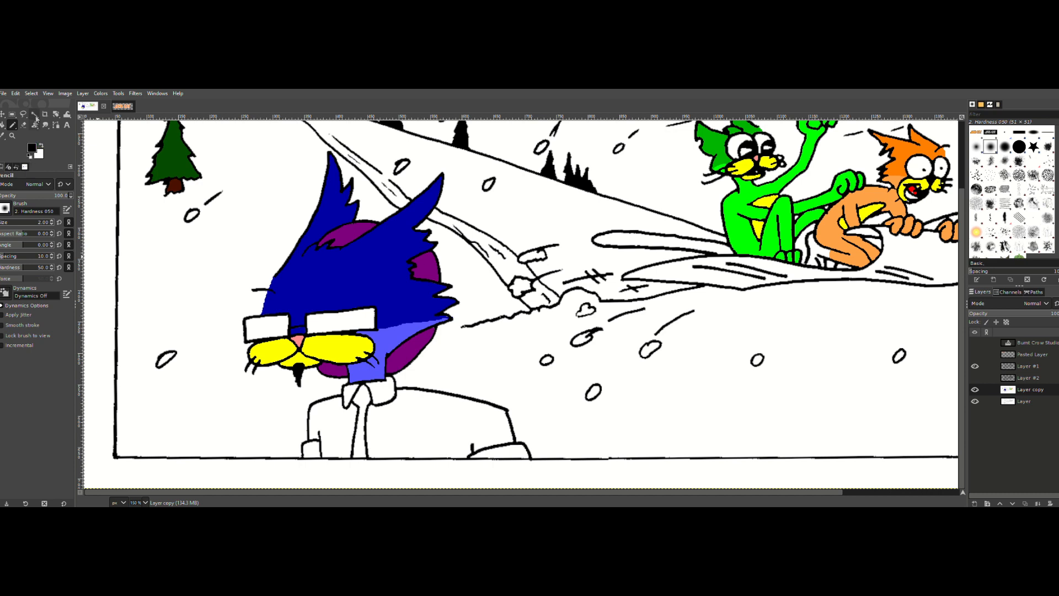
pyautogui.click(34, 113)
pyautogui.click(365, 400)
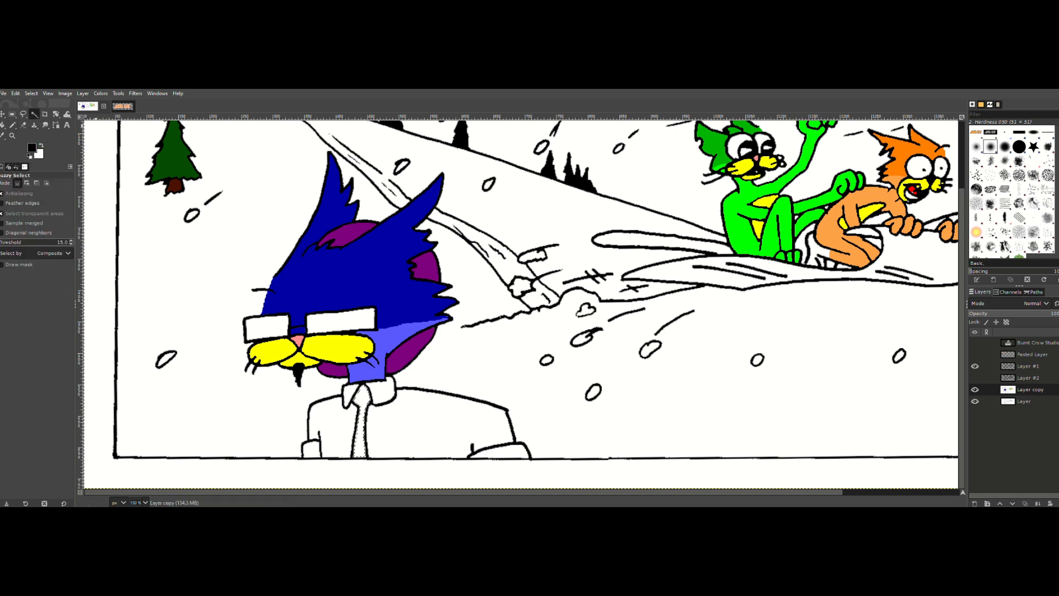
pyautogui.click(15, 94)
pyautogui.moveTo(31, 93)
pyautogui.click(42, 217)
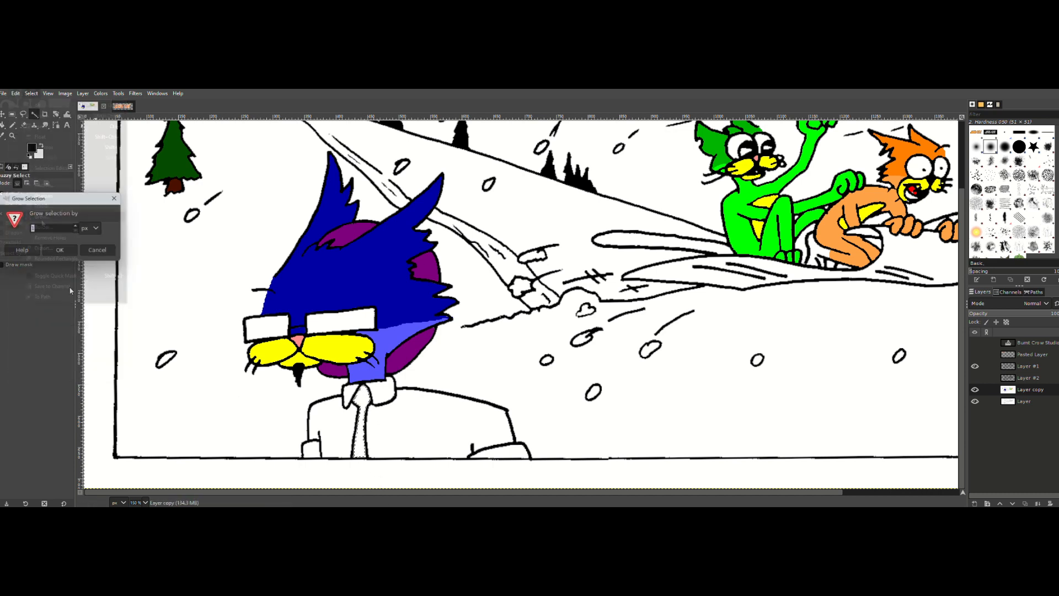
pyautogui.click(62, 254)
pyautogui.click(15, 94)
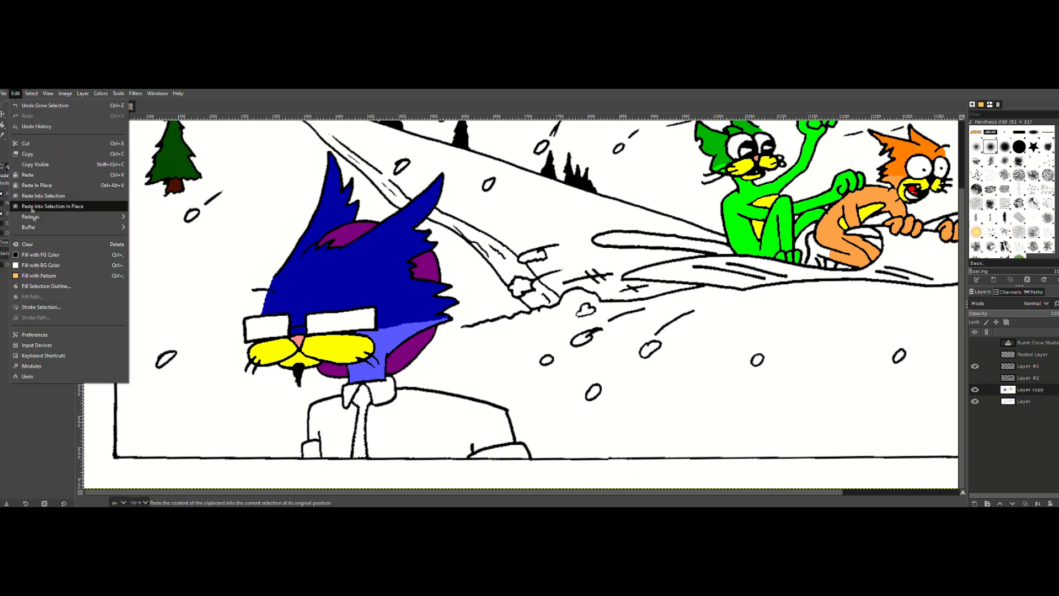
pyautogui.click(38, 249)
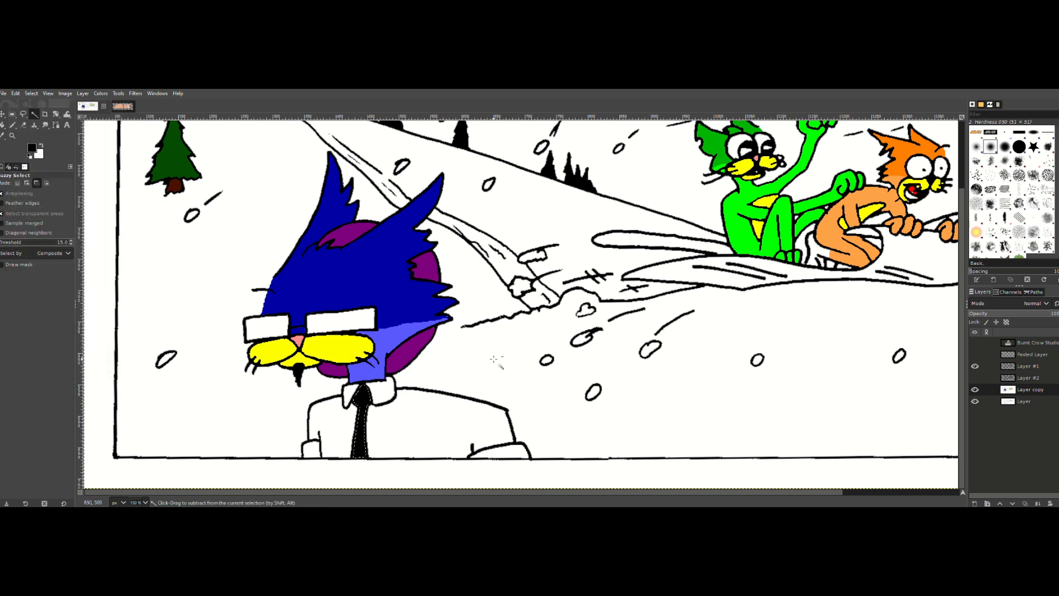
# Step: Select the white tail end of the snowboard behind the green cat with Fuzzy Select and grow the selection
pyautogui.click(12, 136)
pyautogui.keyDown('ctrl'); pyautogui.click(559, 314); pyautogui.keyUp('ctrl')
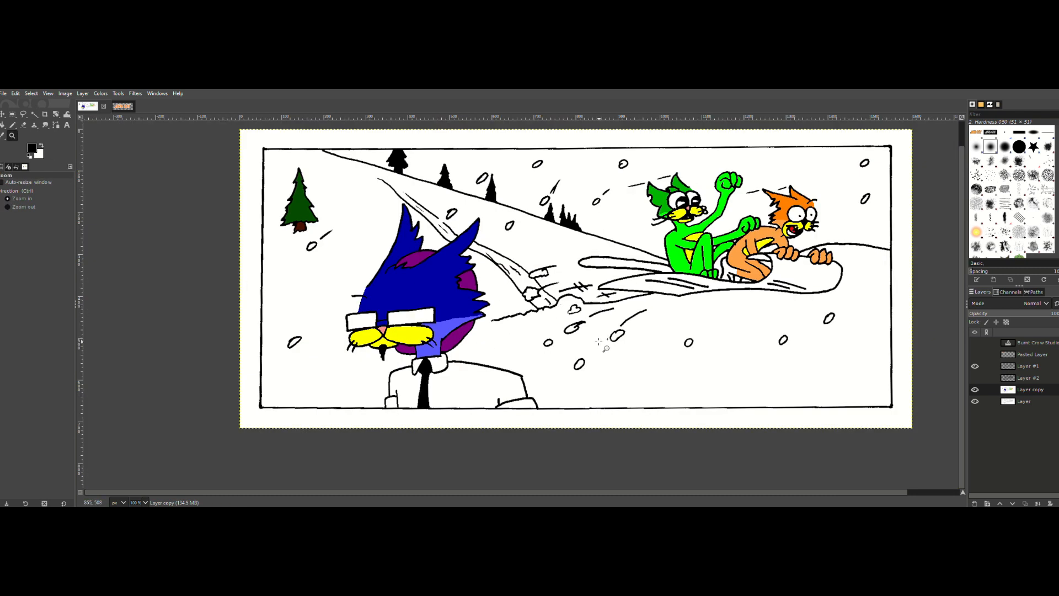
pyautogui.click(34, 114)
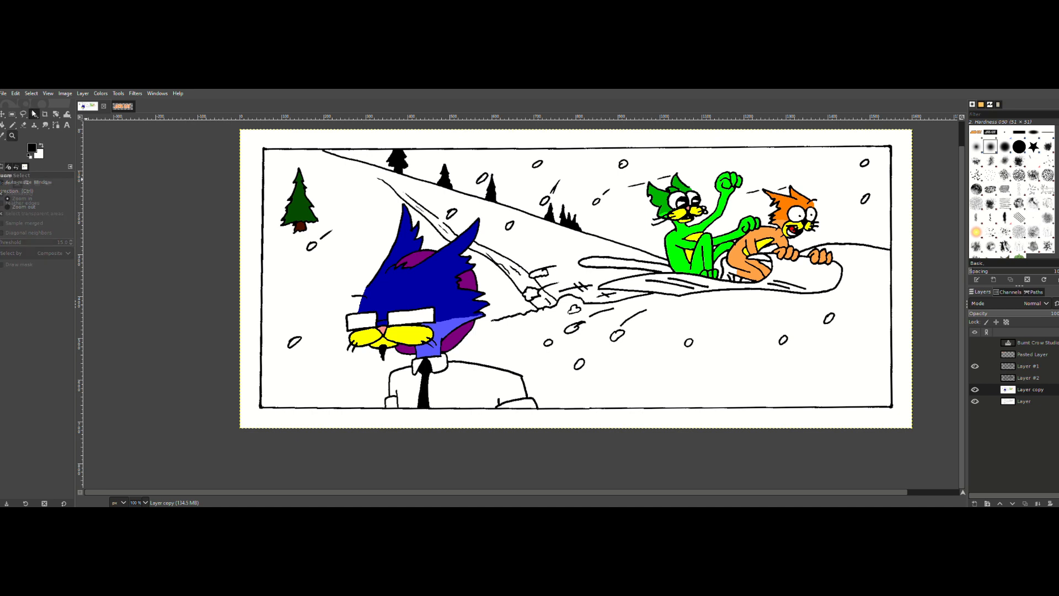
pyautogui.click(644, 264)
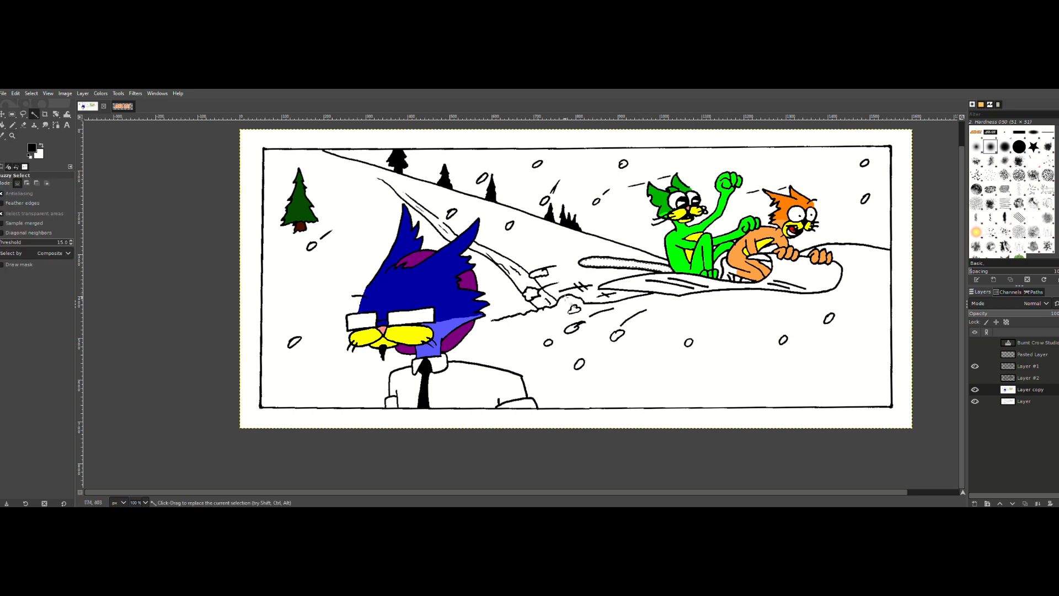
pyautogui.click(31, 93)
pyautogui.click(48, 222)
pyautogui.click(68, 249)
# Step: Set the foreground color to the recent bright green (00ff00) and fill the selected tail end behind the green cat with it
pyautogui.click(32, 149)
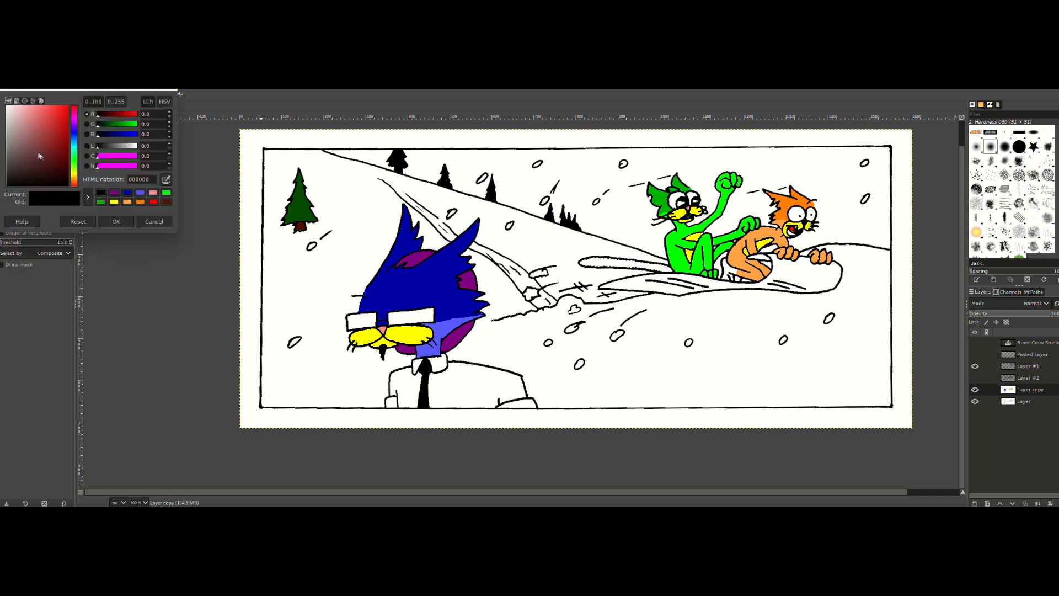
pyautogui.click(166, 193)
pyautogui.click(114, 221)
pyautogui.click(15, 94)
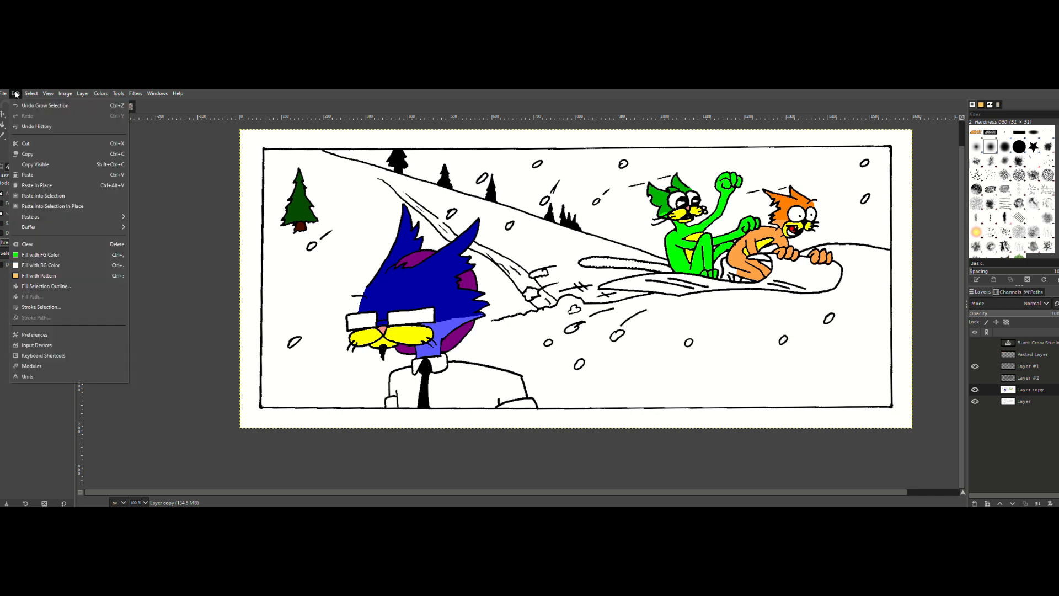
pyautogui.click(36, 254)
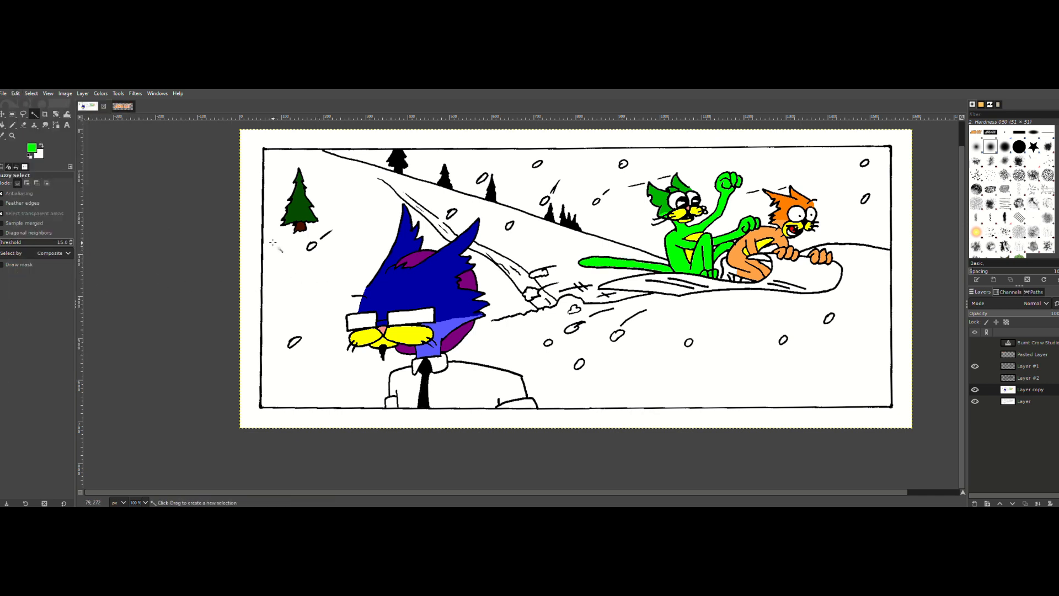
# Step: Select the white snowboard with Fuzzy Select, grow the selection, and fill it with the recent red (ff0000) as foreground color
pyautogui.click(31, 149)
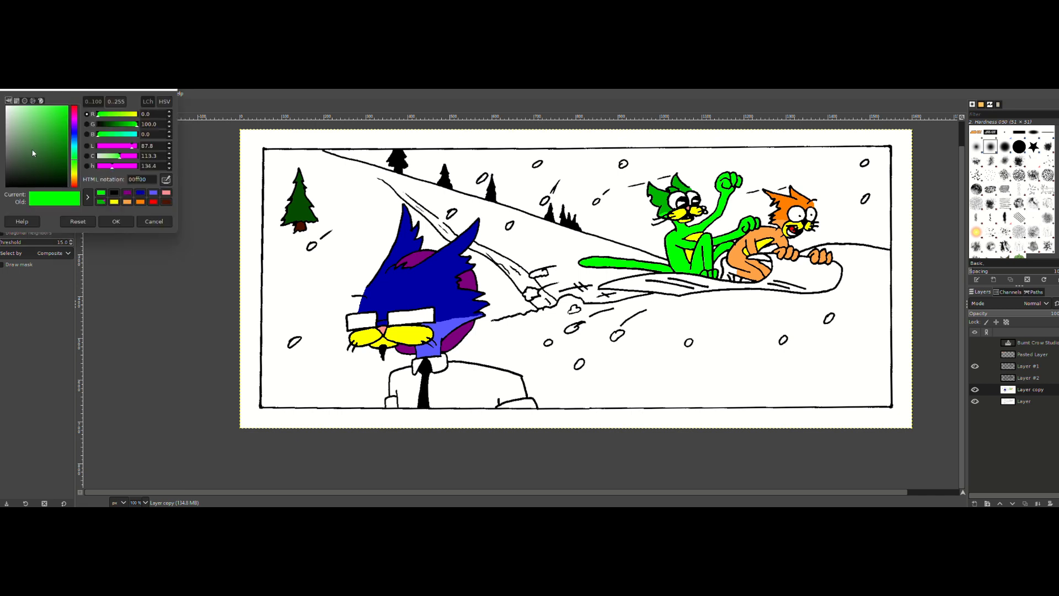
pyautogui.click(153, 201)
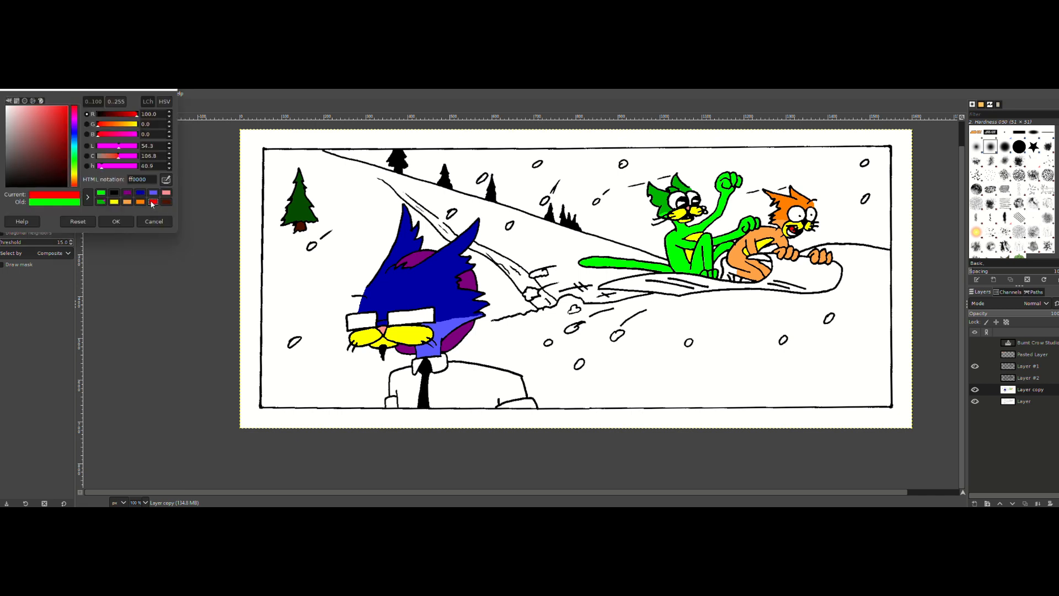
pyautogui.click(114, 221)
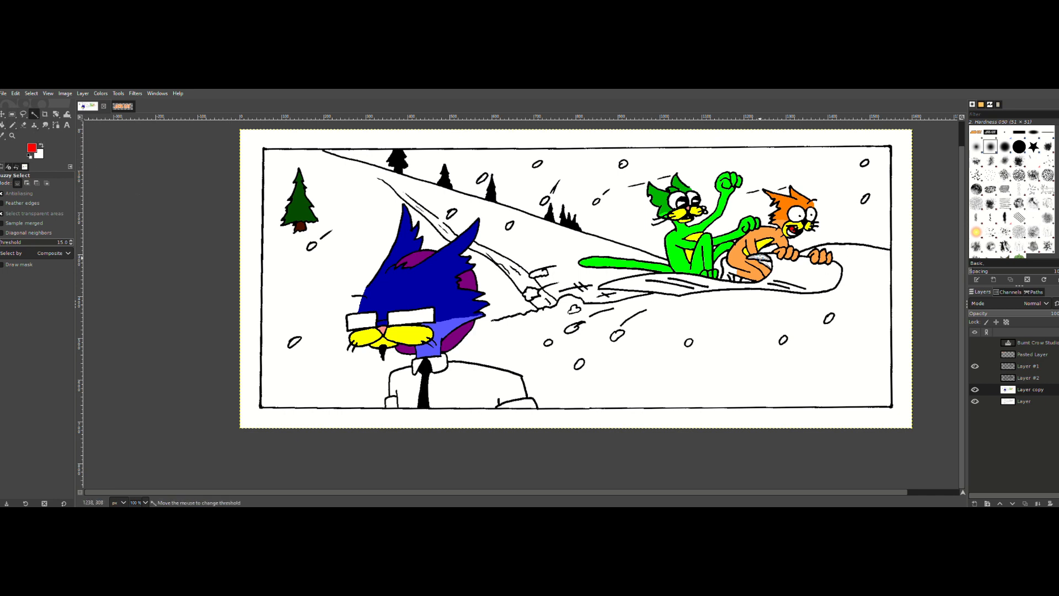
pyautogui.click(781, 261)
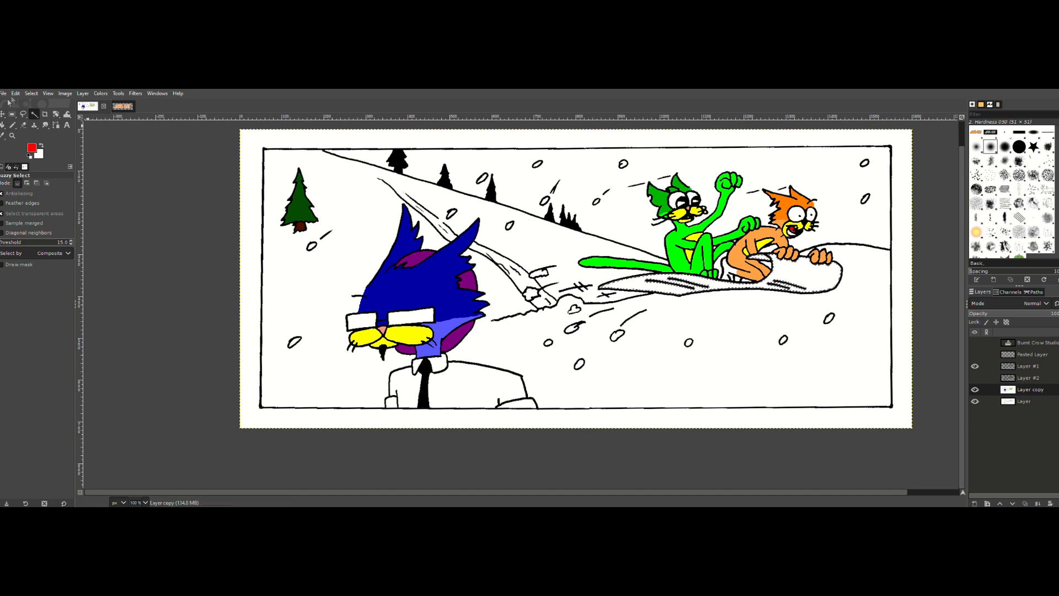
pyautogui.click(31, 93)
pyautogui.click(50, 226)
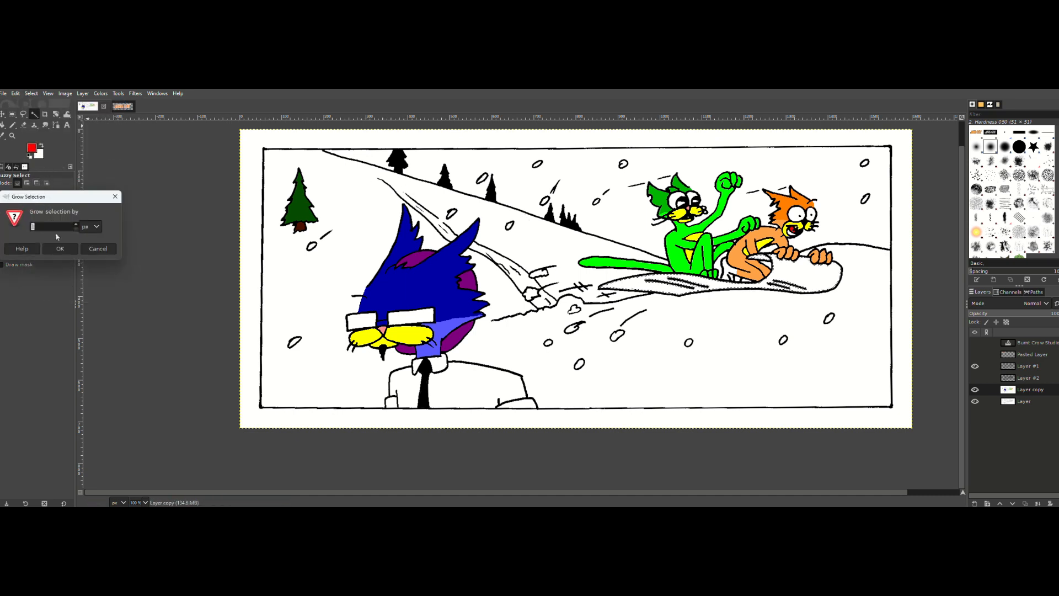
pyautogui.click(60, 248)
pyautogui.click(15, 93)
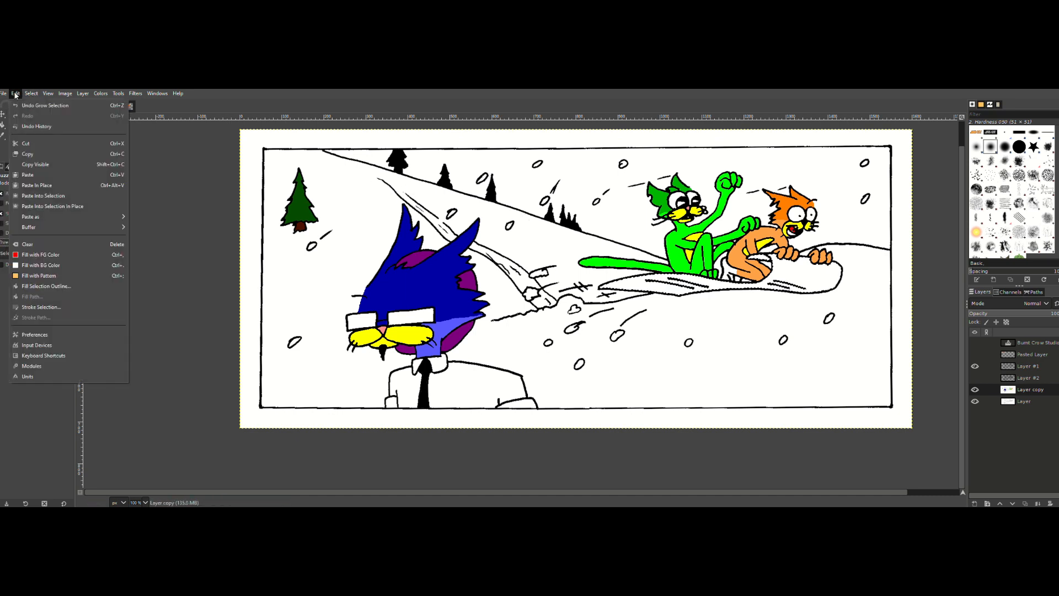
pyautogui.click(32, 257)
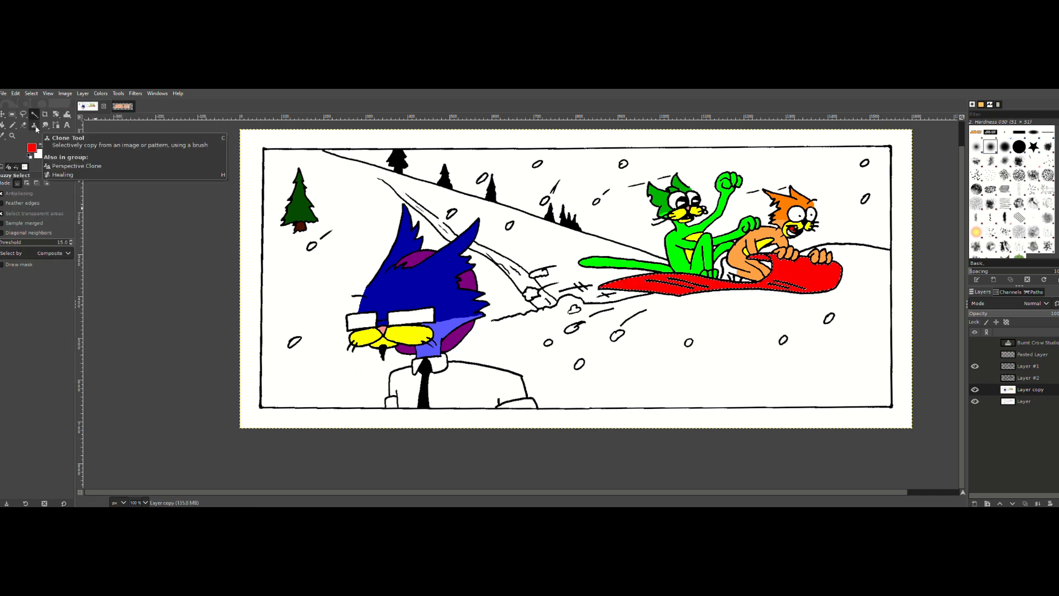
# Step: Set the foreground color to a very dark red based on the recent red, and activate Bucket Fill for the snowboard
pyautogui.click(30, 157)
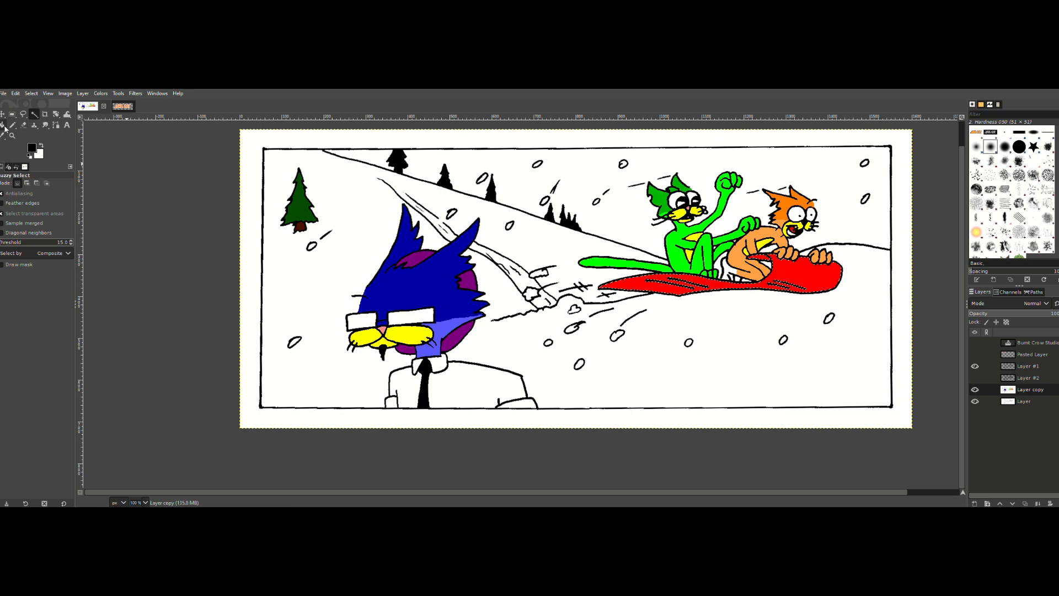
pyautogui.click(32, 148)
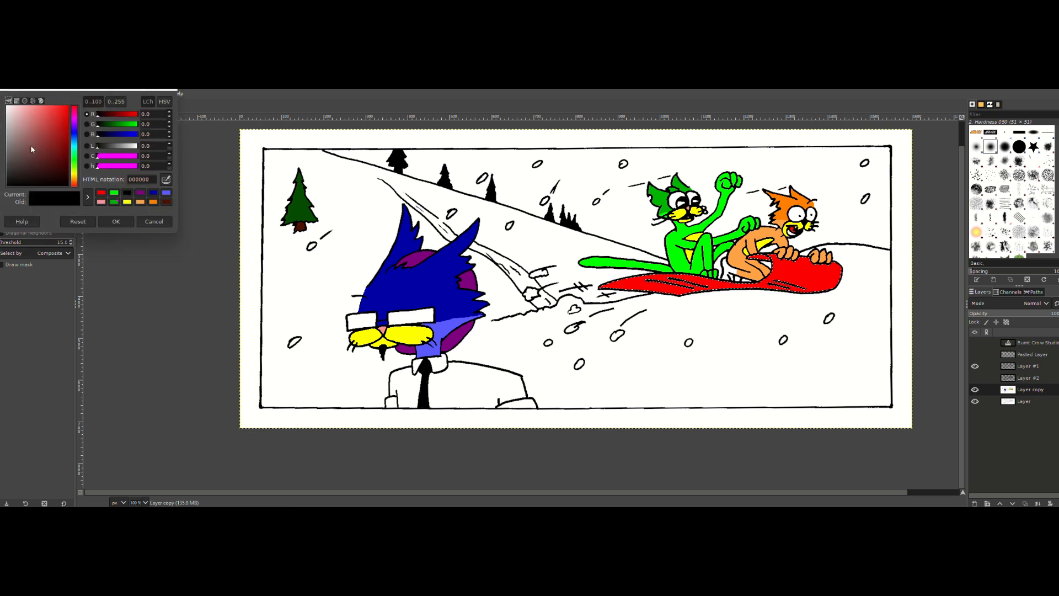
pyautogui.click(101, 191)
pyautogui.moveTo(68, 115); pyautogui.dragTo(102, 162)
pyautogui.click(117, 222)
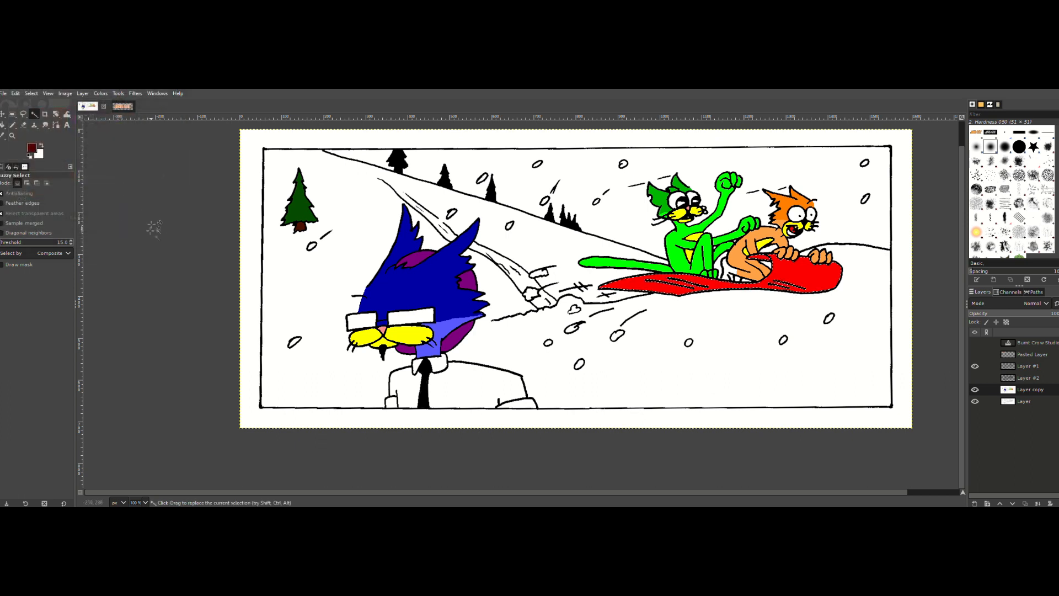
pyautogui.click(3, 126)
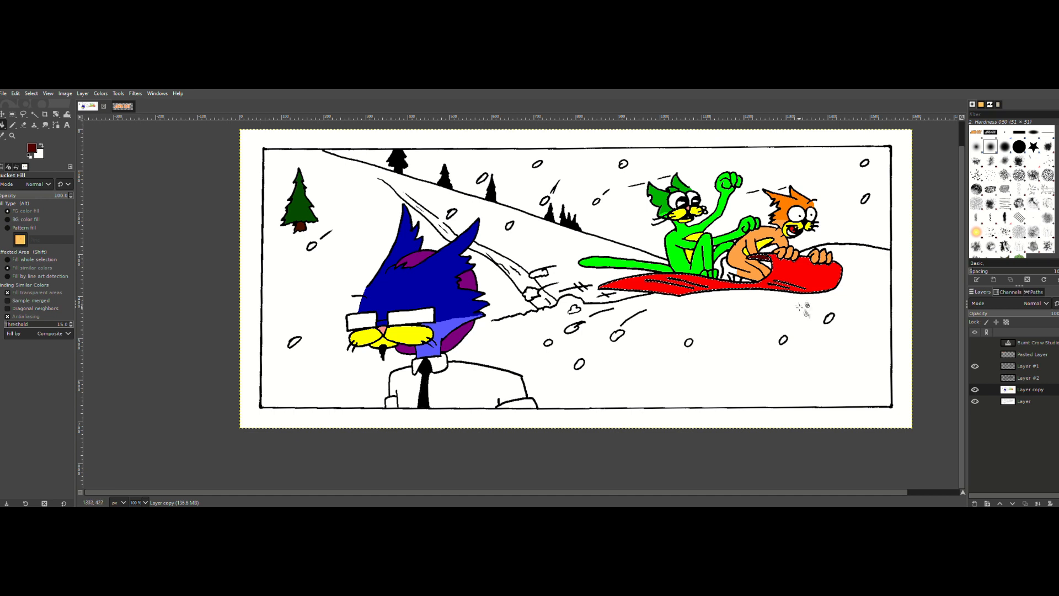
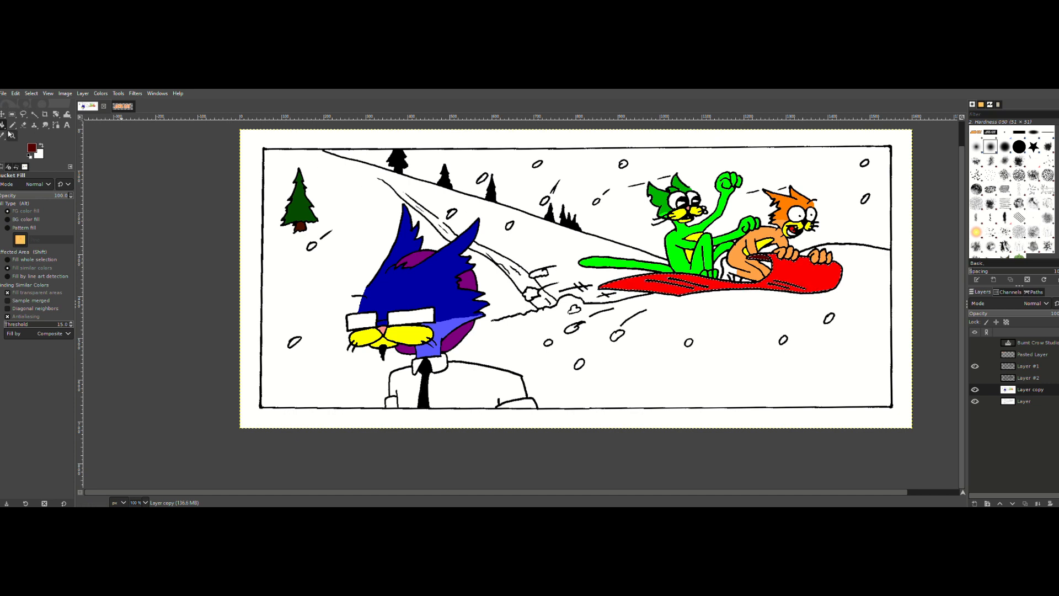
# Step: Activate the Gradient tool with the very dark red as foreground color and the recent red (ff0000) as background color
pyautogui.press('g')
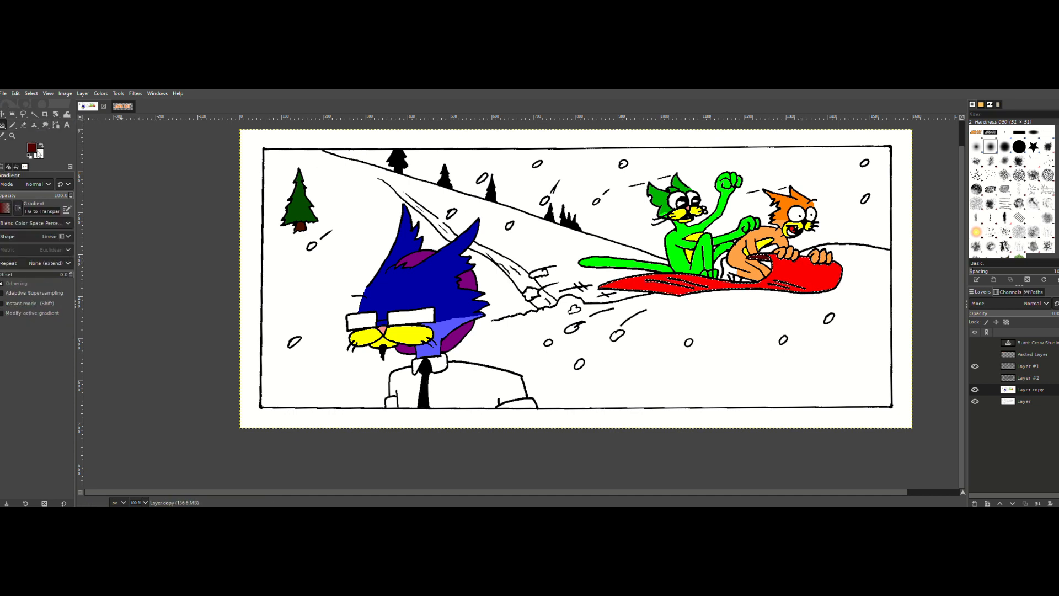
pyautogui.click(41, 145)
pyautogui.click(35, 150)
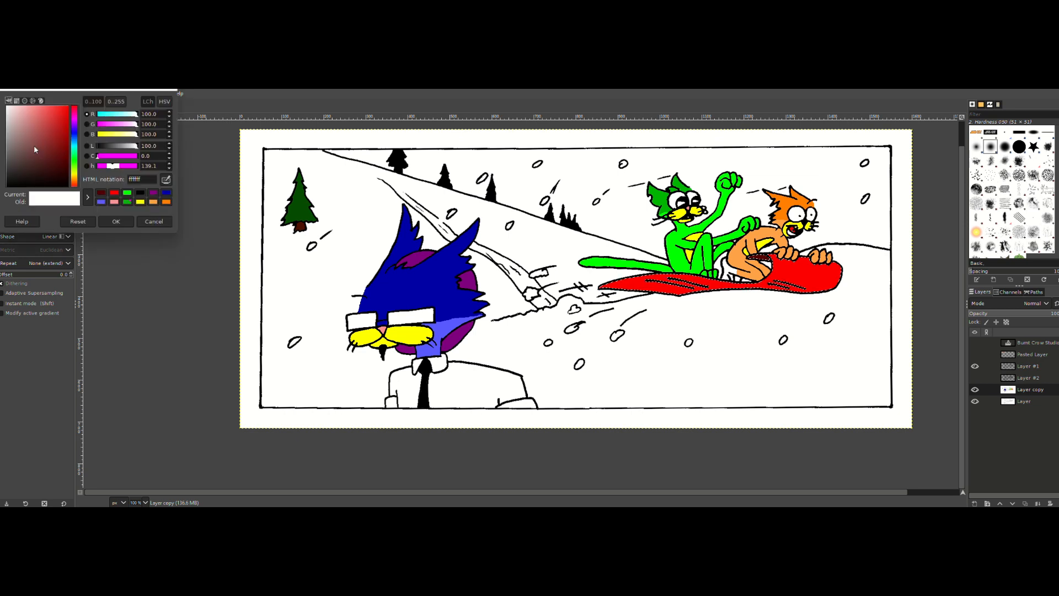
pyautogui.click(114, 193)
pyautogui.click(115, 221)
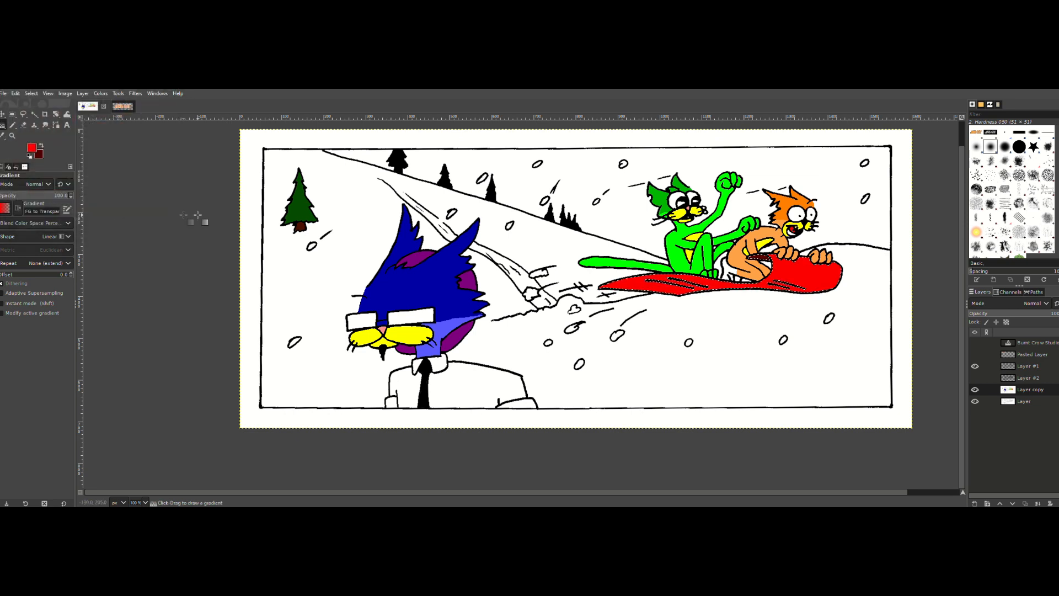
pyautogui.click(35, 113)
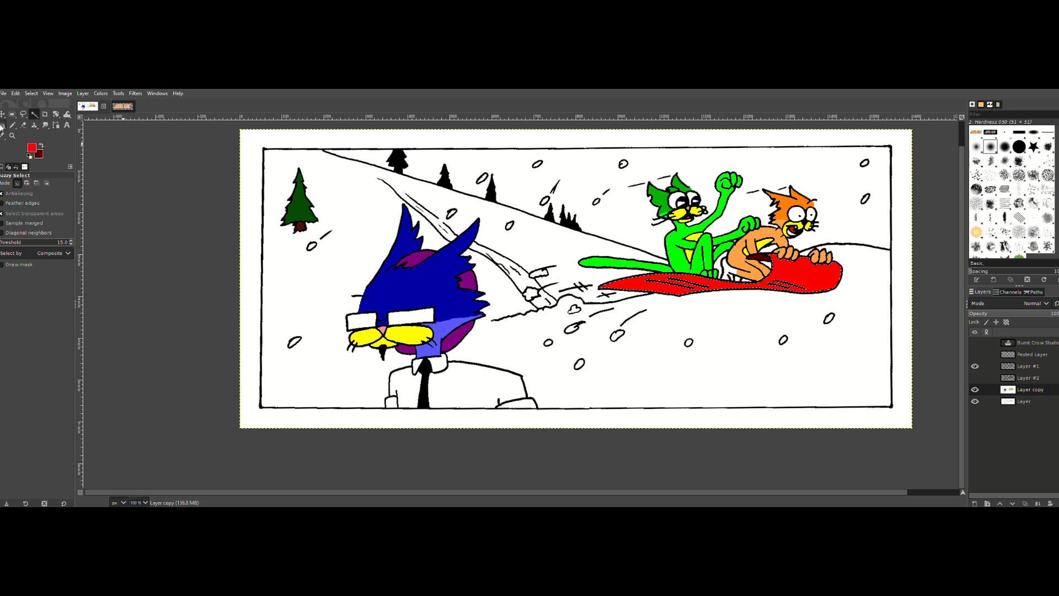
pyautogui.click(2, 125)
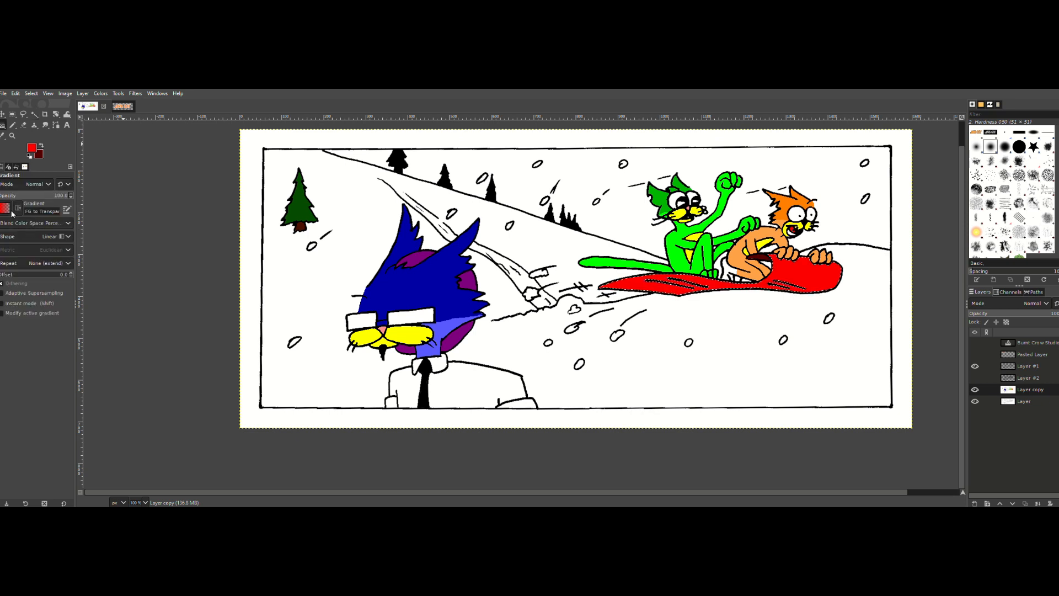
pyautogui.click(41, 146)
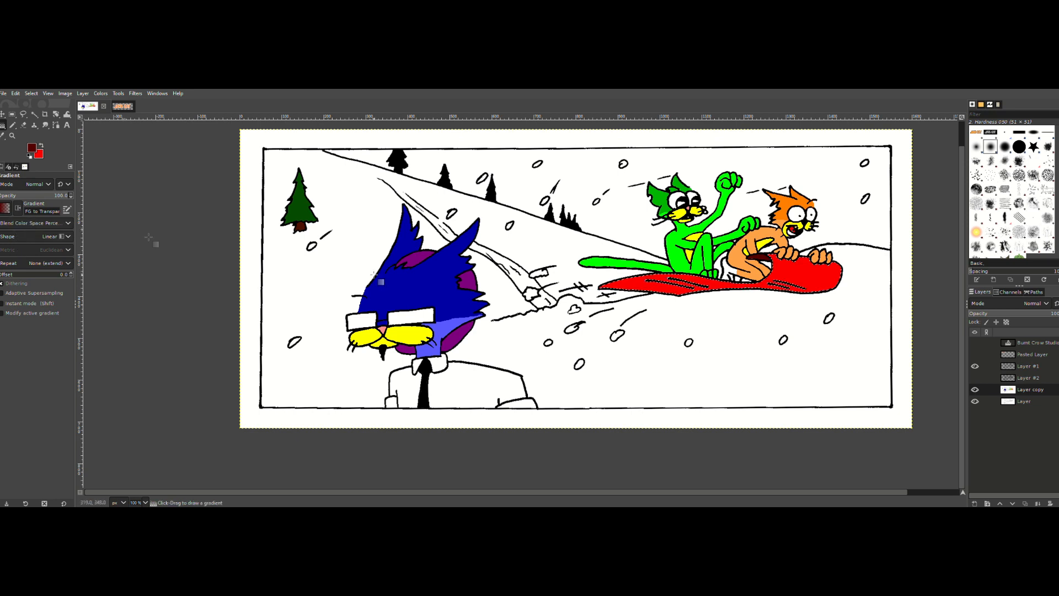
# Step: Try a dark red FG to Transparent gradient across the selected snowboard, repositioning its end point above the board
pyautogui.moveTo(649, 288); pyautogui.dragTo(697, 283)
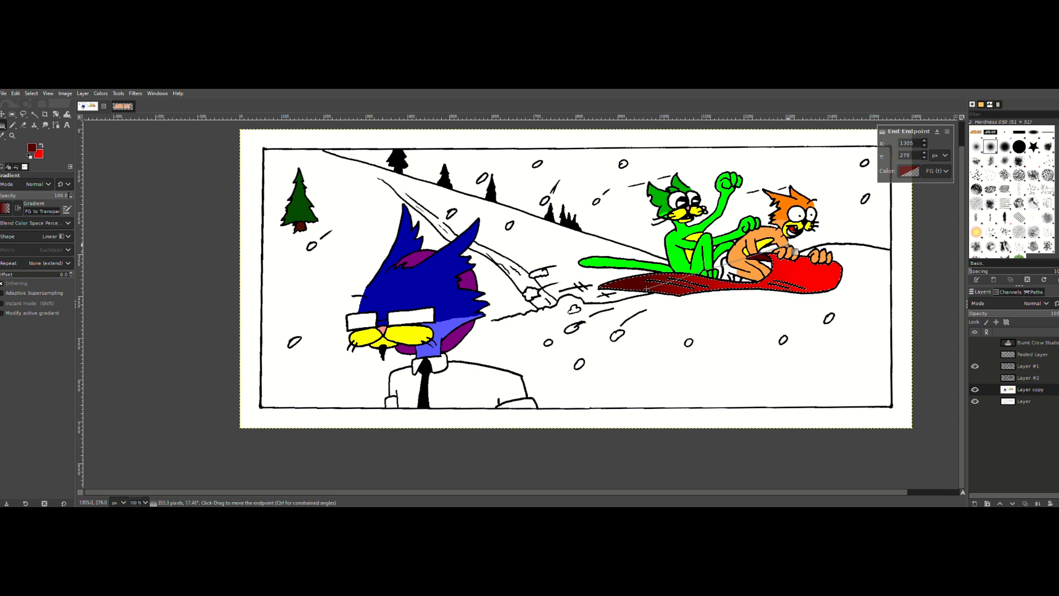
pyautogui.moveTo(816, 280); pyautogui.dragTo(674, 222)
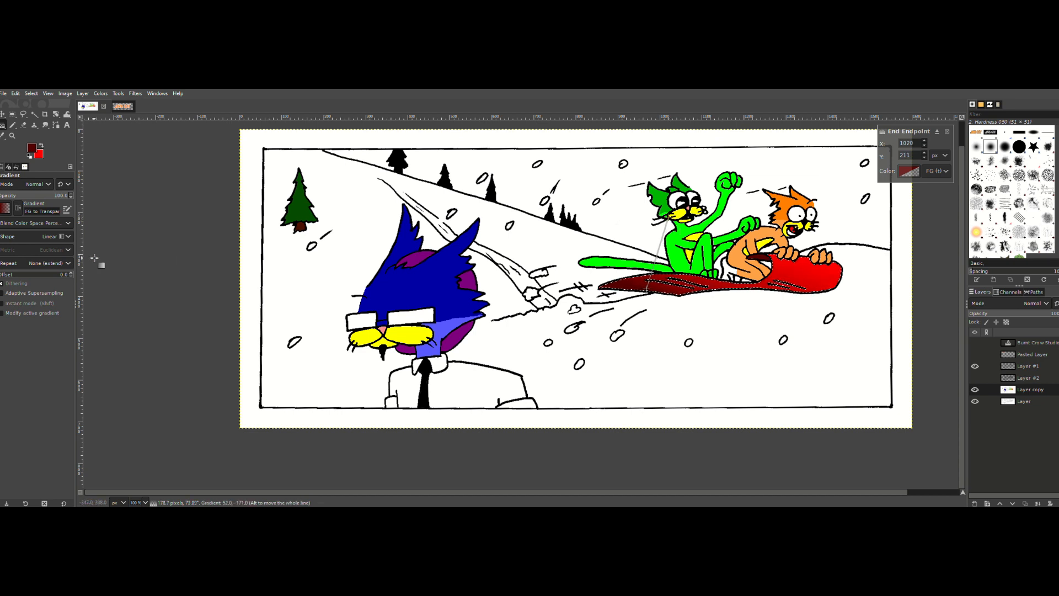
pyautogui.press('Return')
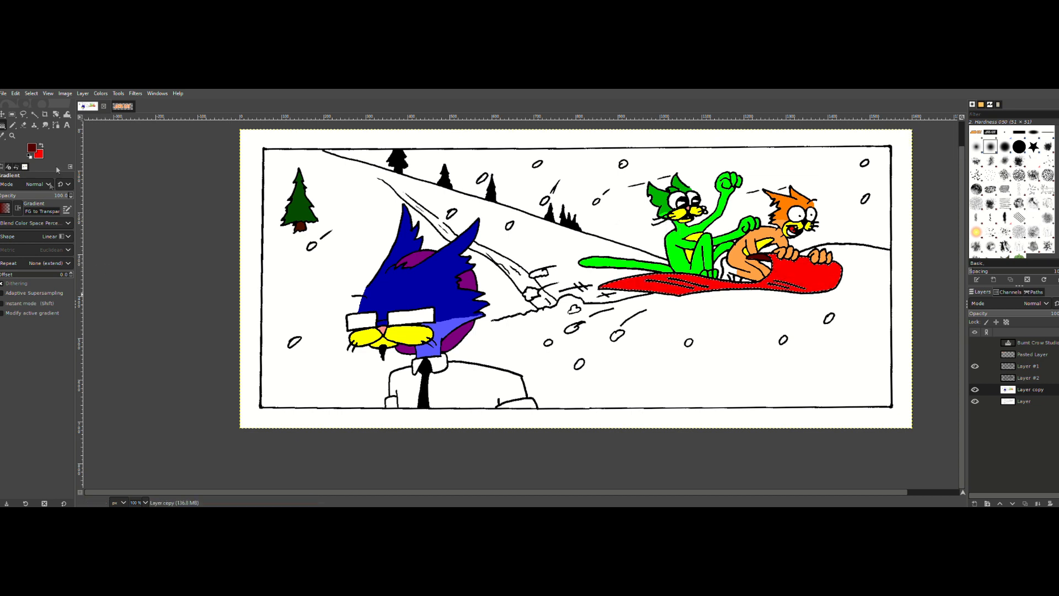
# Step: Try the hard-edged FG to BG gradient across the snowboard from its middle towards the front, and cancel it
pyautogui.click(8, 212)
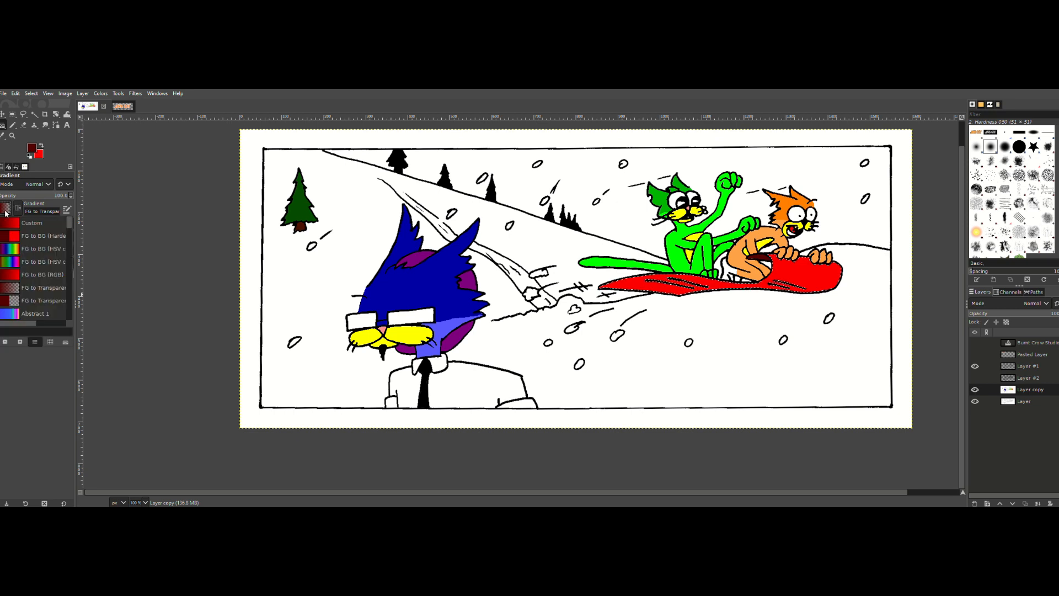
pyautogui.click(42, 236)
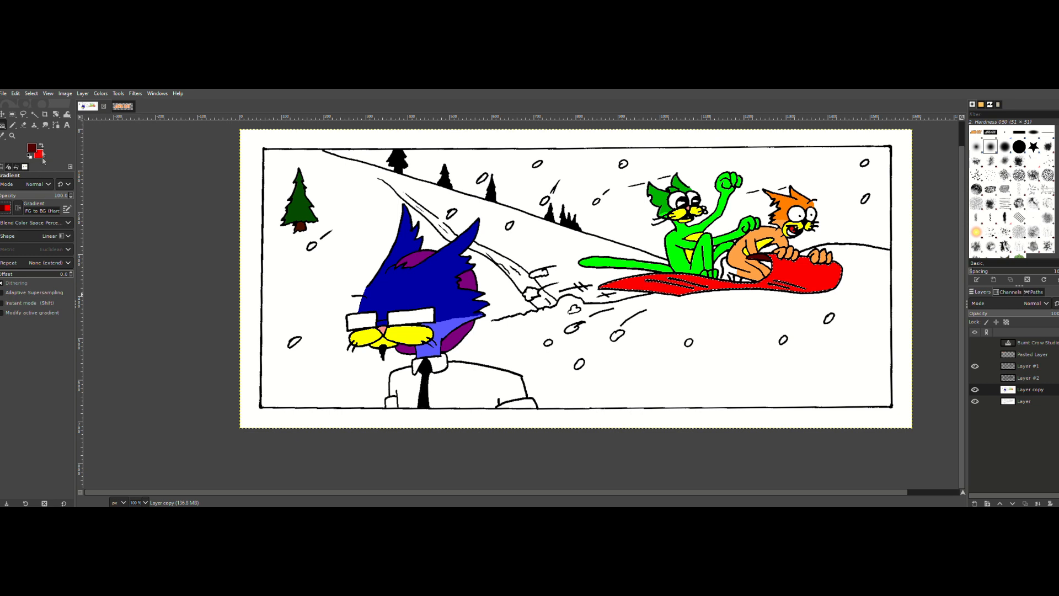
pyautogui.moveTo(686, 295); pyautogui.dragTo(788, 271)
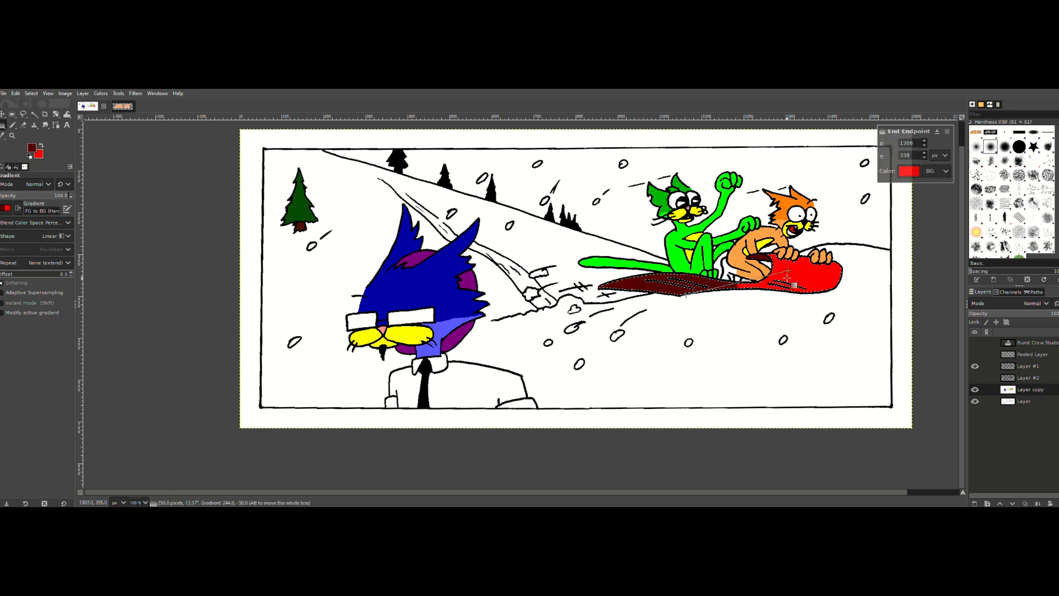
pyautogui.press('Escape')
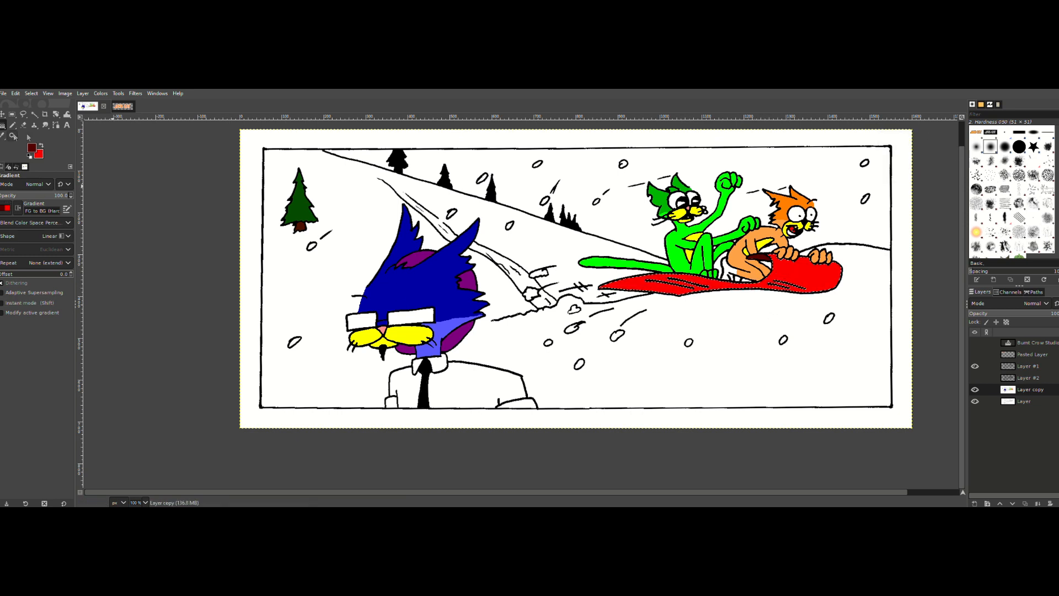
# Step: Look through the gradient presets, choose Incandescent, try it on the front of the snowboard and undo it
pyautogui.click(5, 215)
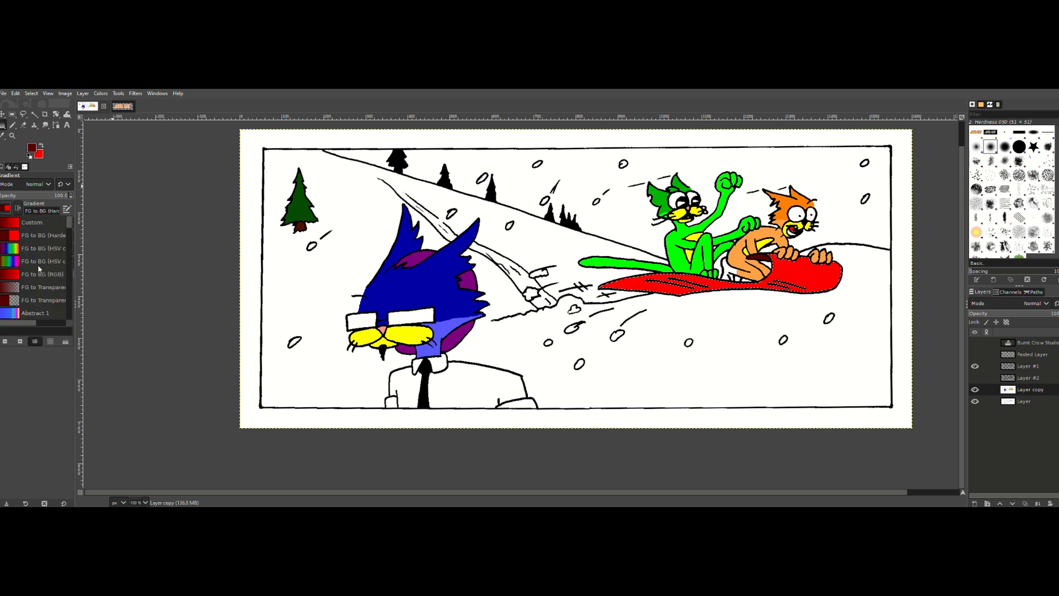
pyautogui.scroll(-2, 37, 284)
pyautogui.scroll(-7, 37, 284)
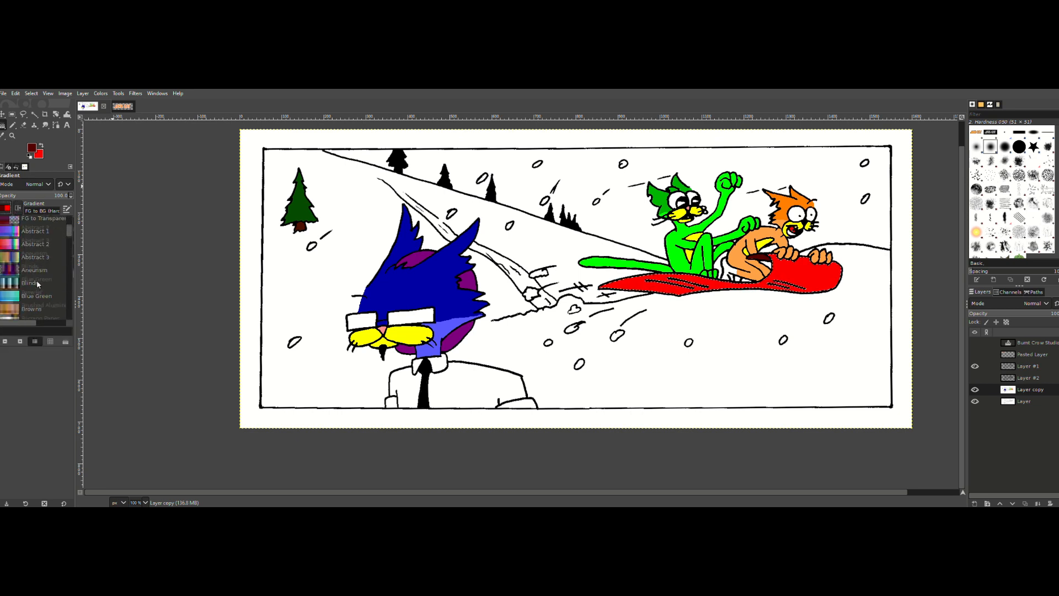
pyautogui.scroll(-6, 36, 284)
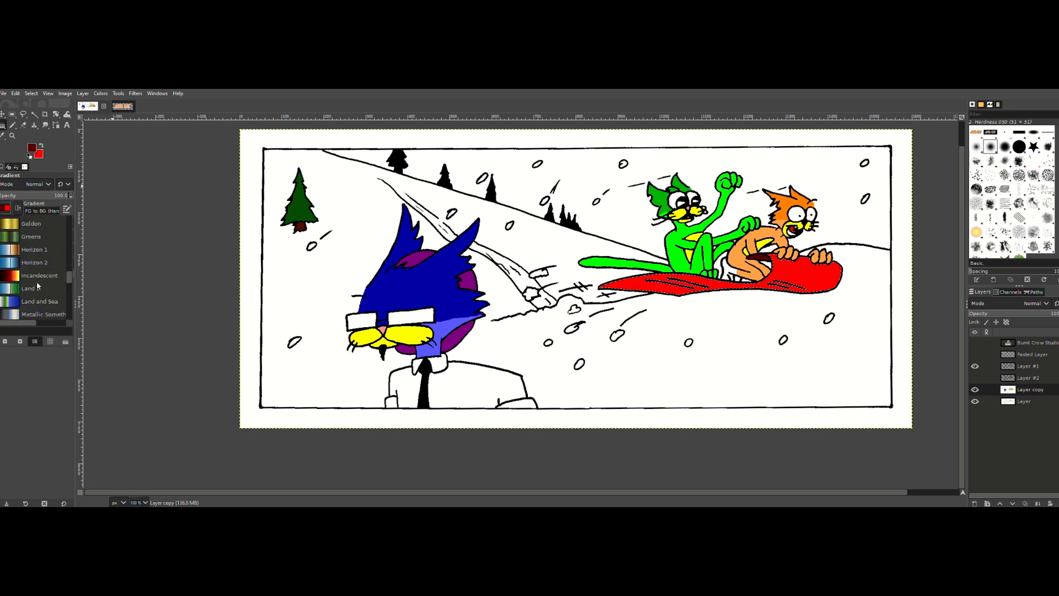
pyautogui.scroll(-6, 37, 282)
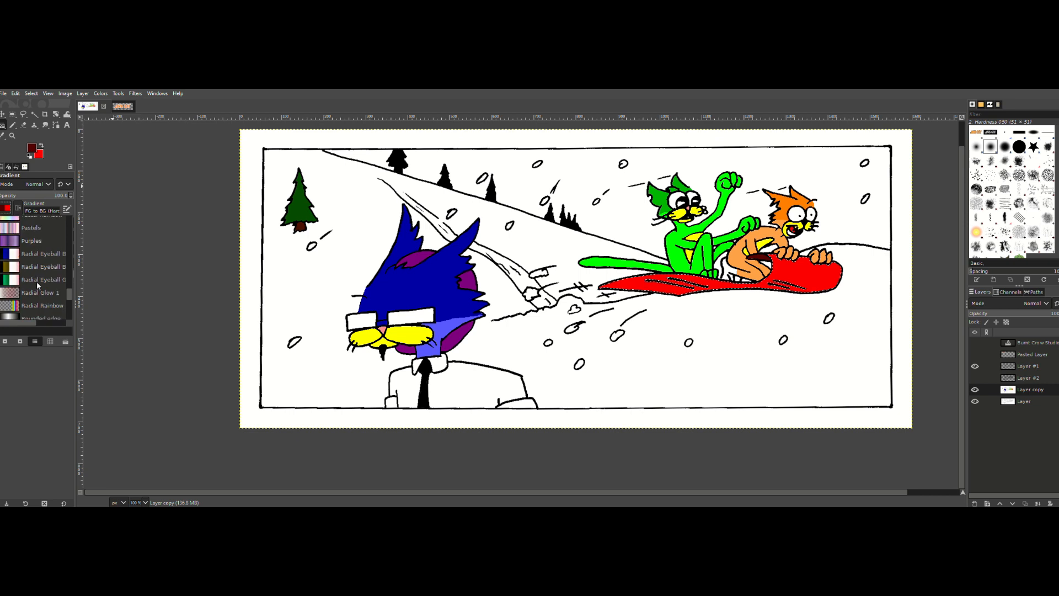
pyautogui.scroll(-4, 36, 281)
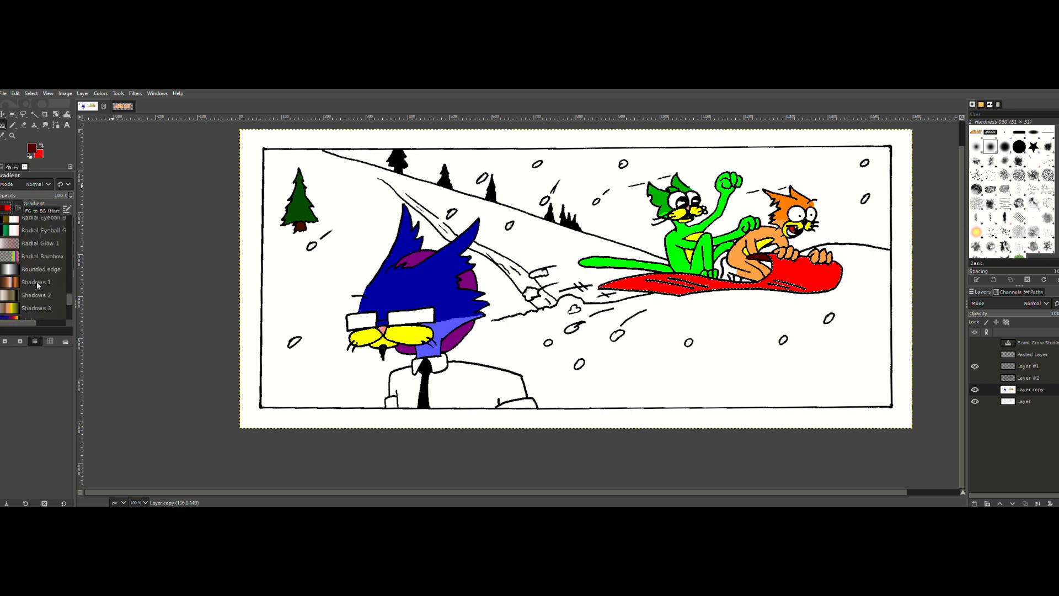
pyautogui.scroll(8, 36, 282)
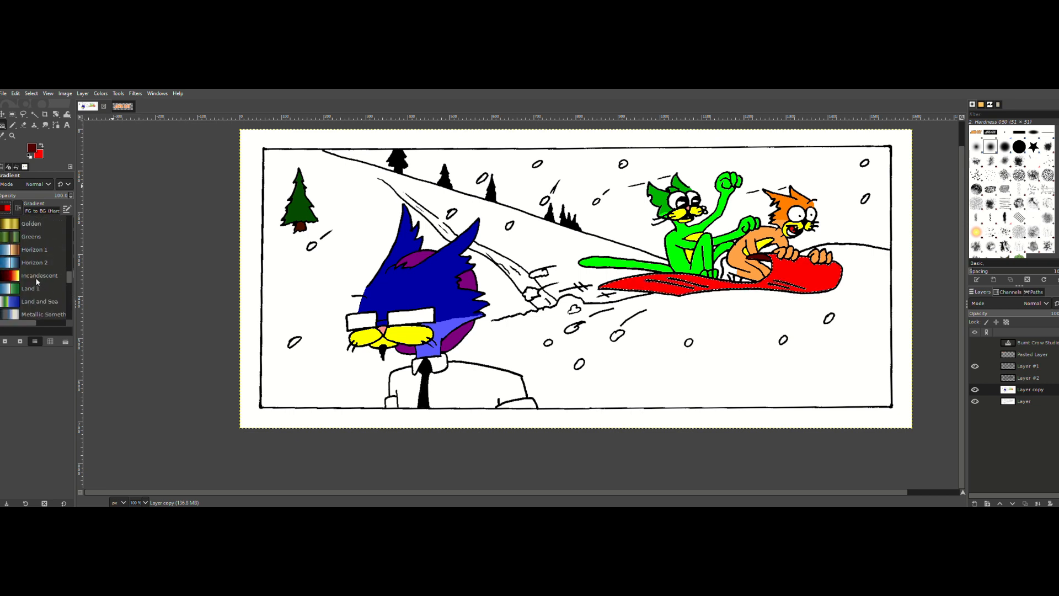
pyautogui.click(37, 275)
pyautogui.moveTo(789, 282); pyautogui.dragTo(773, 287)
pyautogui.hotkey('ctrl', 'z')
pyautogui.hotkey('ctrl', 'z')
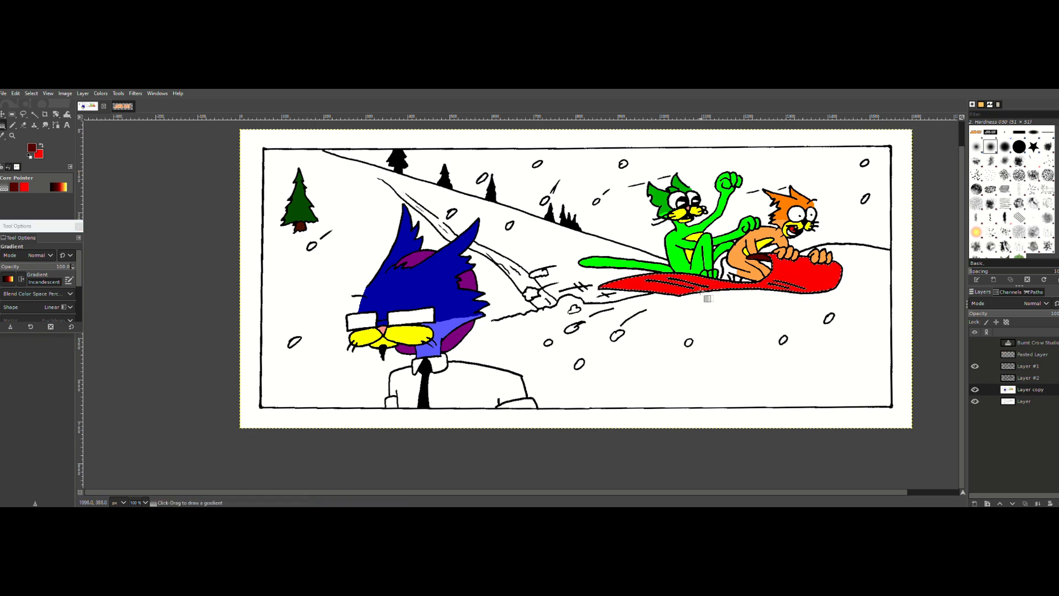
# Step: Try the Incandescent gradient upward across the snowboard with its end point adjusted above the board, and undo it
pyautogui.moveTo(707, 298); pyautogui.dragTo(684, 273)
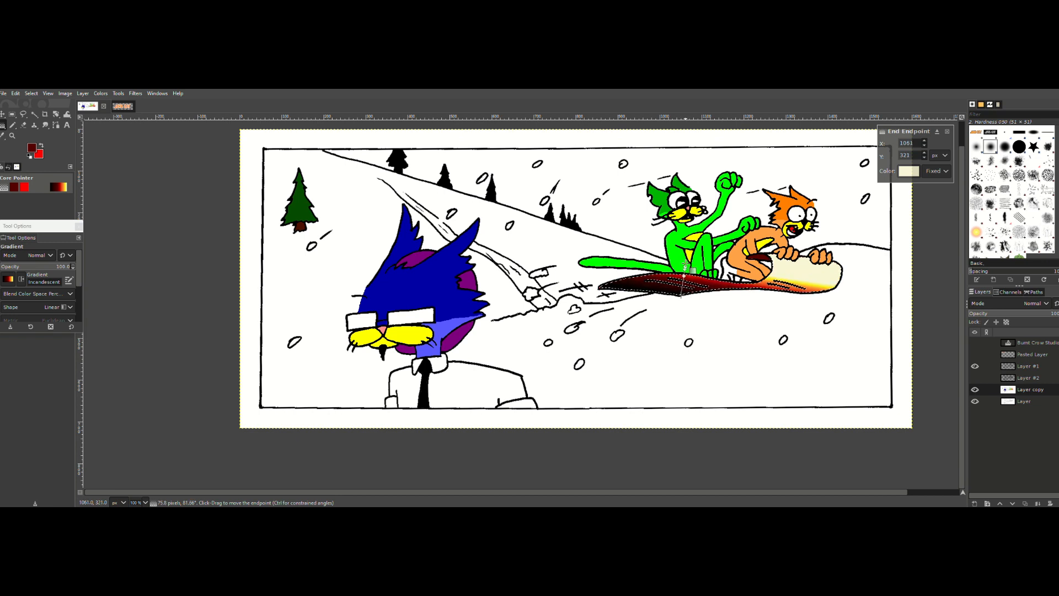
pyautogui.moveTo(690, 259); pyautogui.dragTo(691, 255)
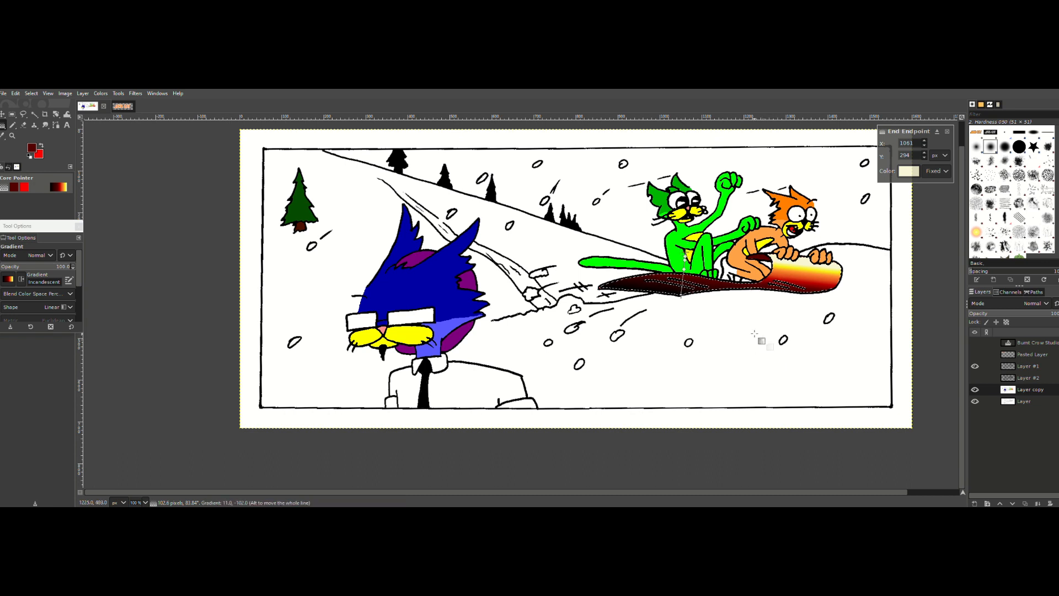
pyautogui.press('Return')
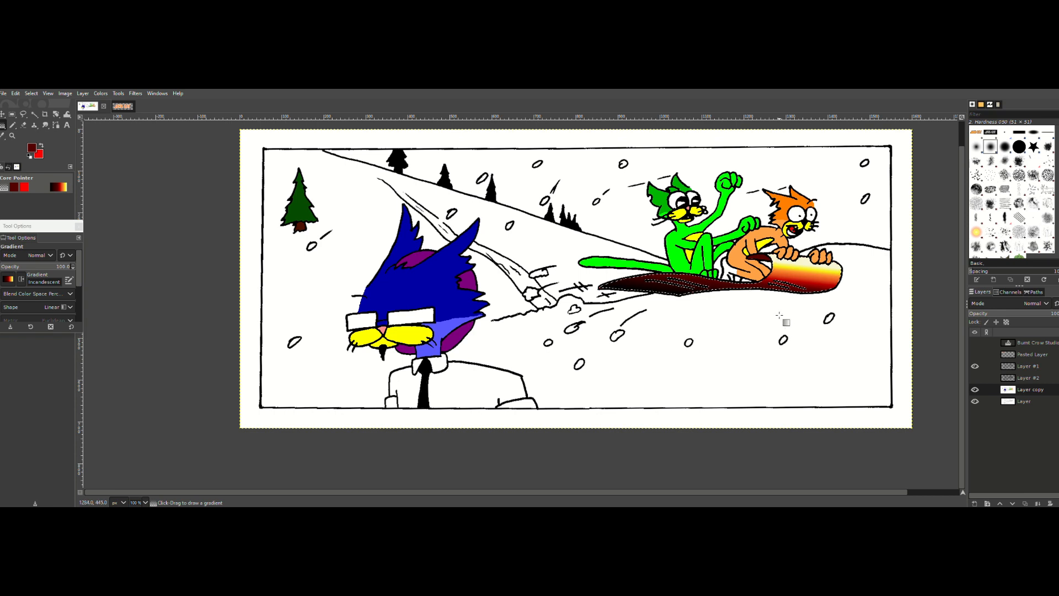
pyautogui.hotkey('ctrl', 'z')
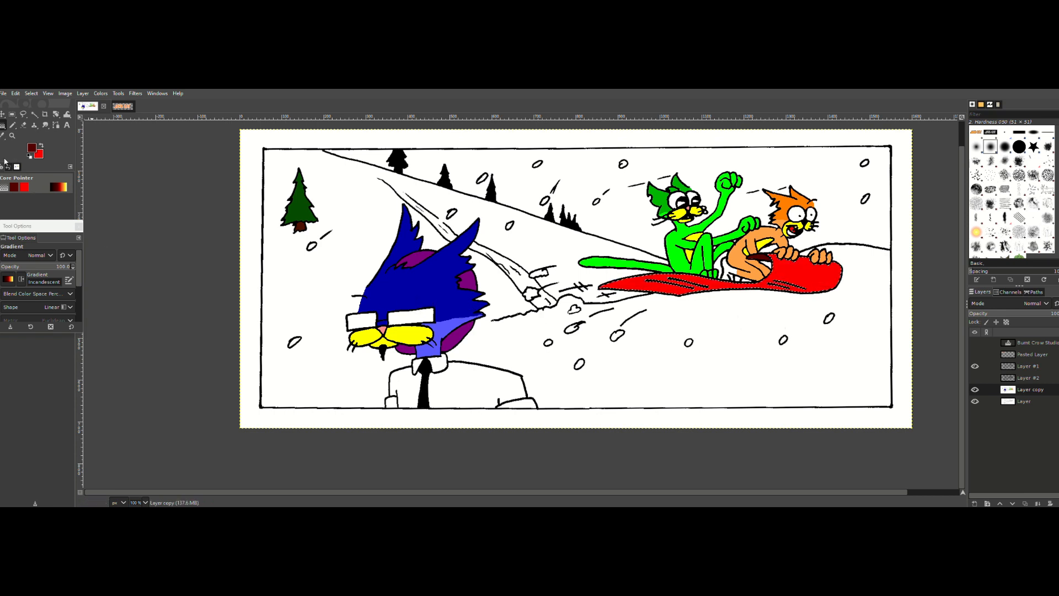
# Step: Subtract the upper front part of the snowboard from the current selection with Free Select
pyautogui.click(12, 115)
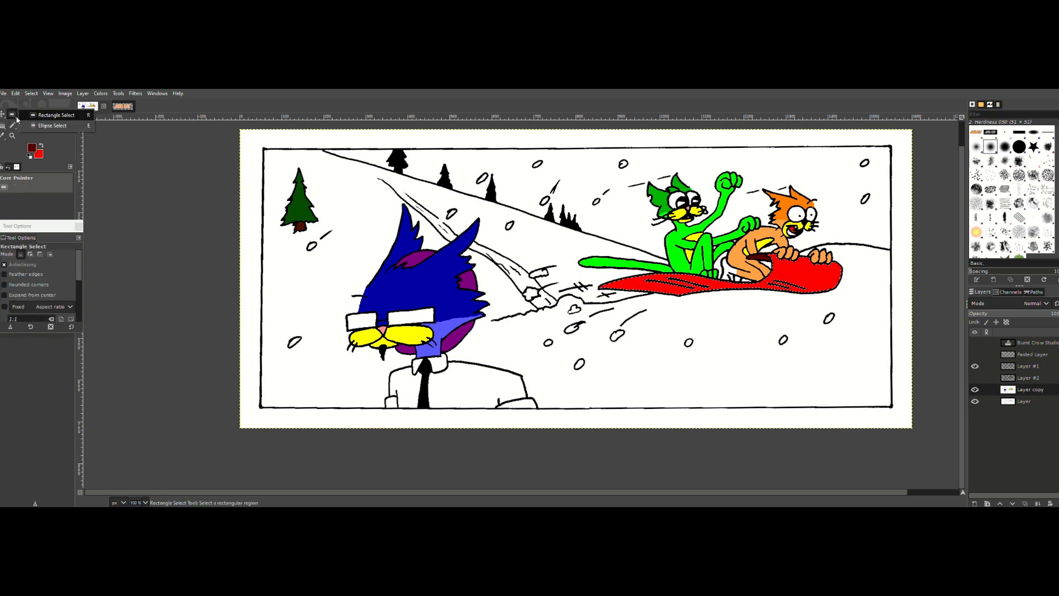
pyautogui.click(24, 116)
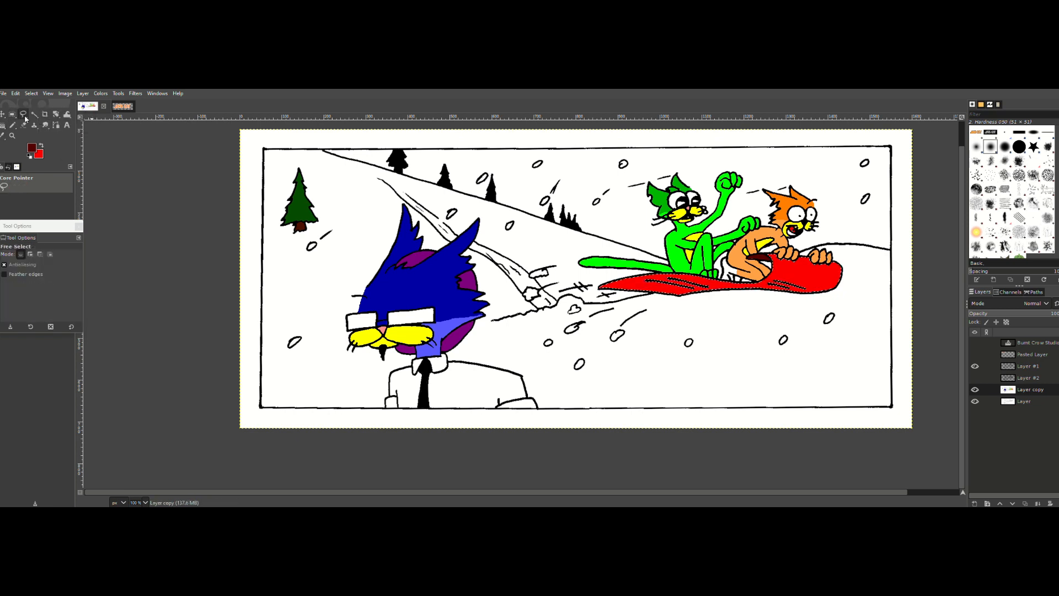
pyautogui.press('ctrl')
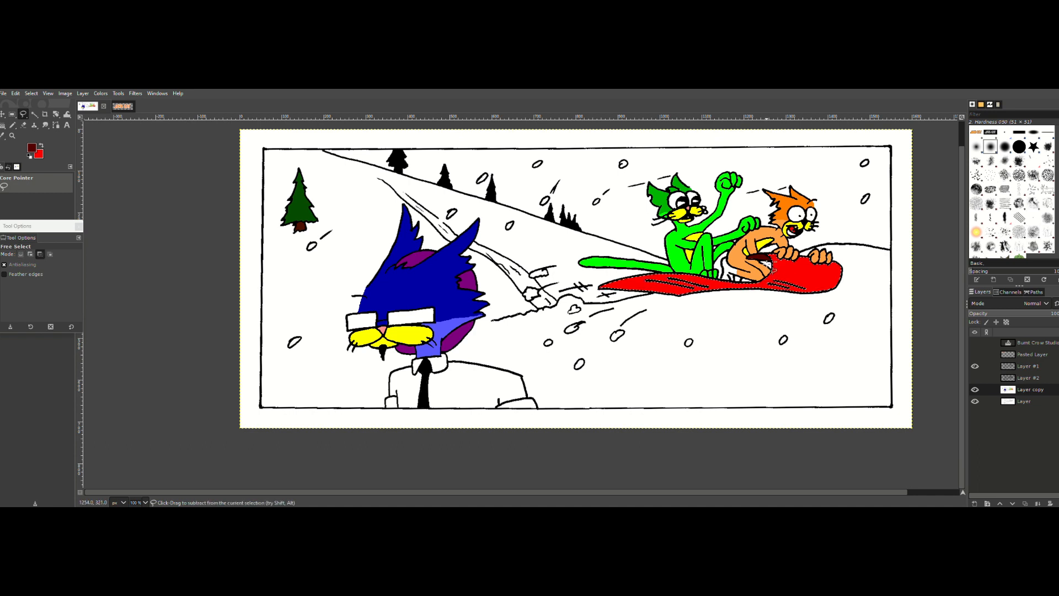
pyautogui.click(771, 273)
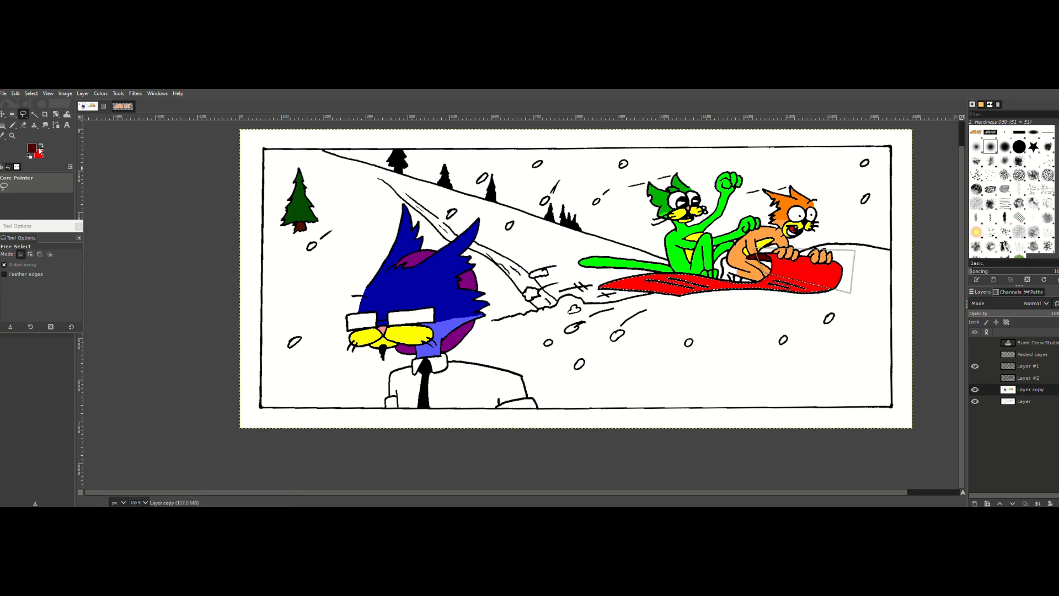
# Step: Set the foreground color to a medium dark red and apply an FG to Transparent gradient to the selected part of the snowboard
pyautogui.click(32, 149)
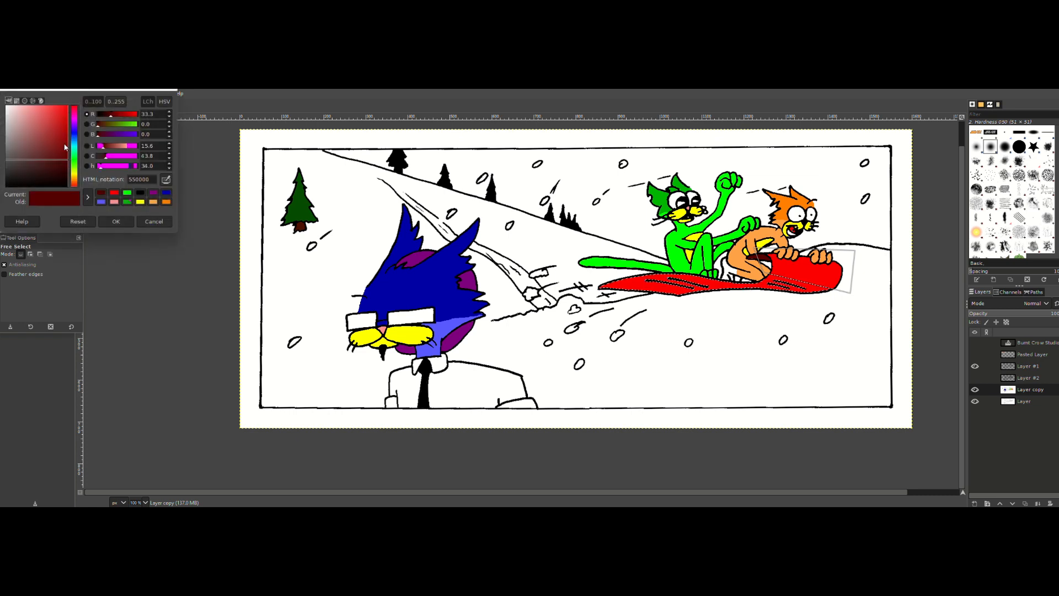
pyautogui.click(116, 221)
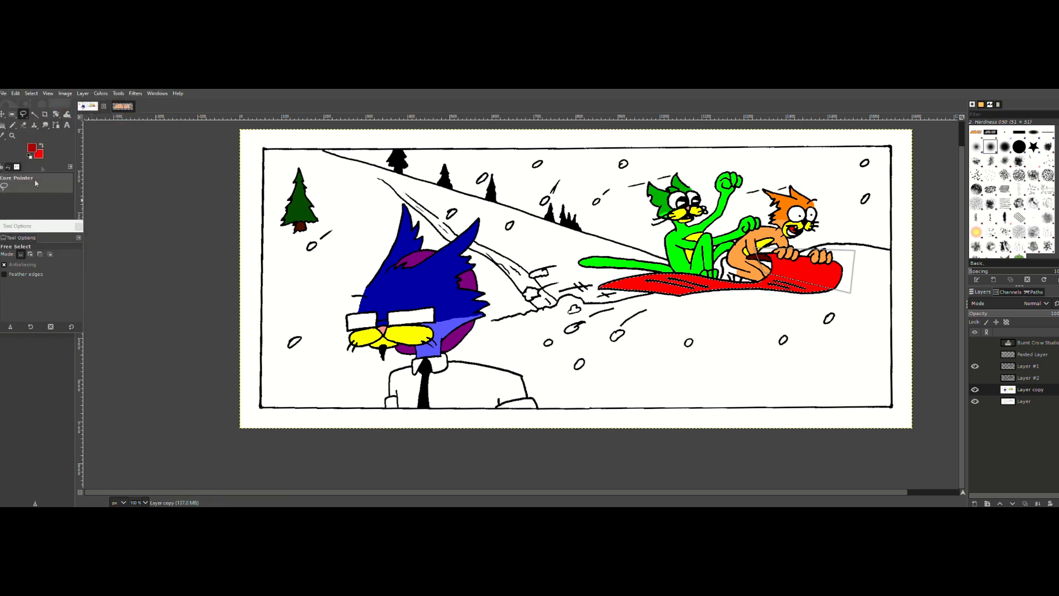
pyautogui.click(3, 126)
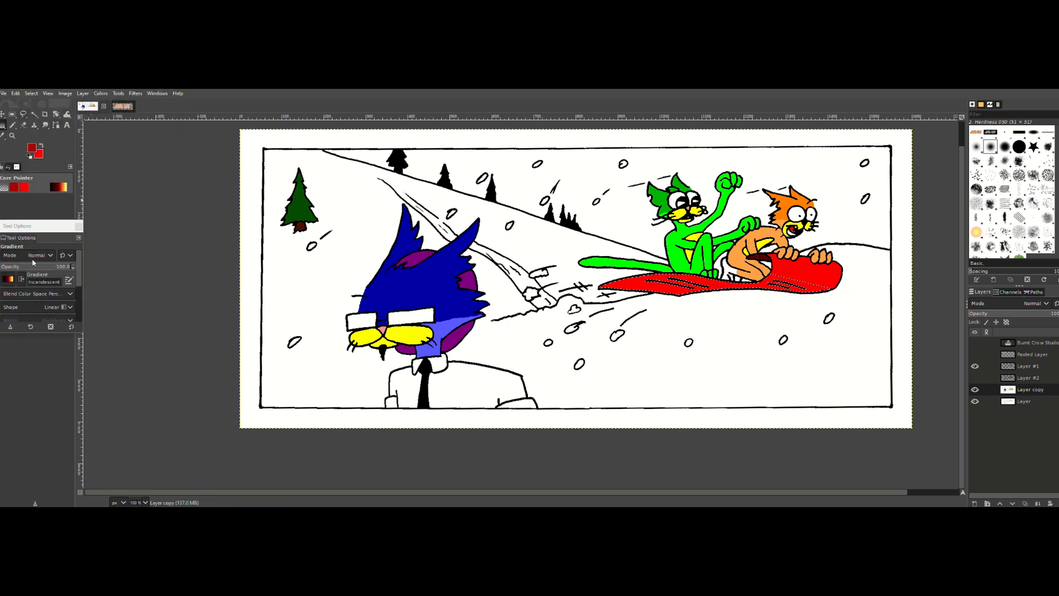
pyautogui.click(8, 280)
pyautogui.scroll(10, 29, 309)
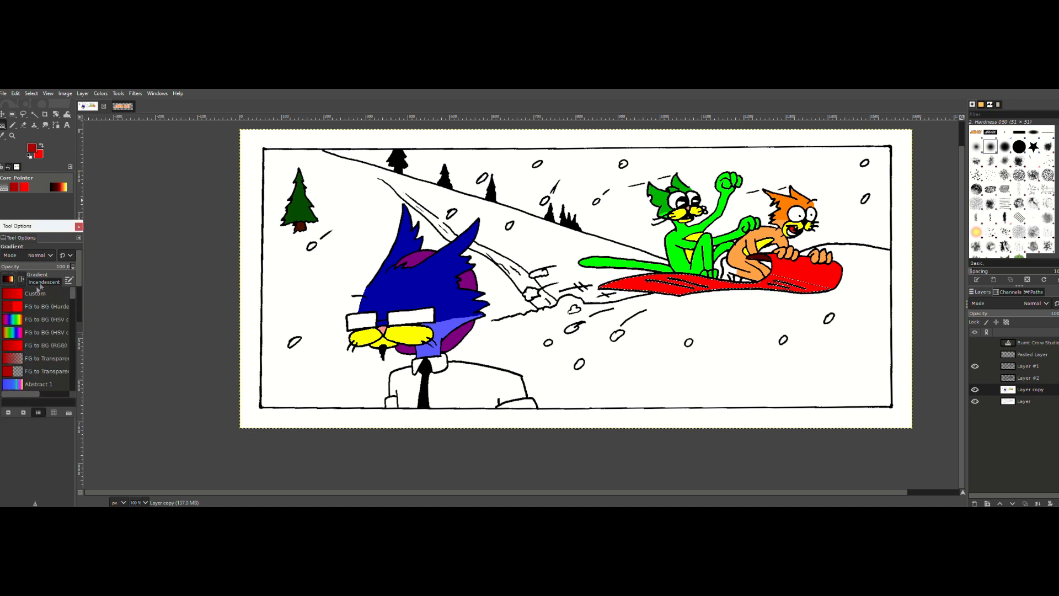
pyautogui.click(42, 358)
pyautogui.moveTo(663, 285); pyautogui.dragTo(711, 288)
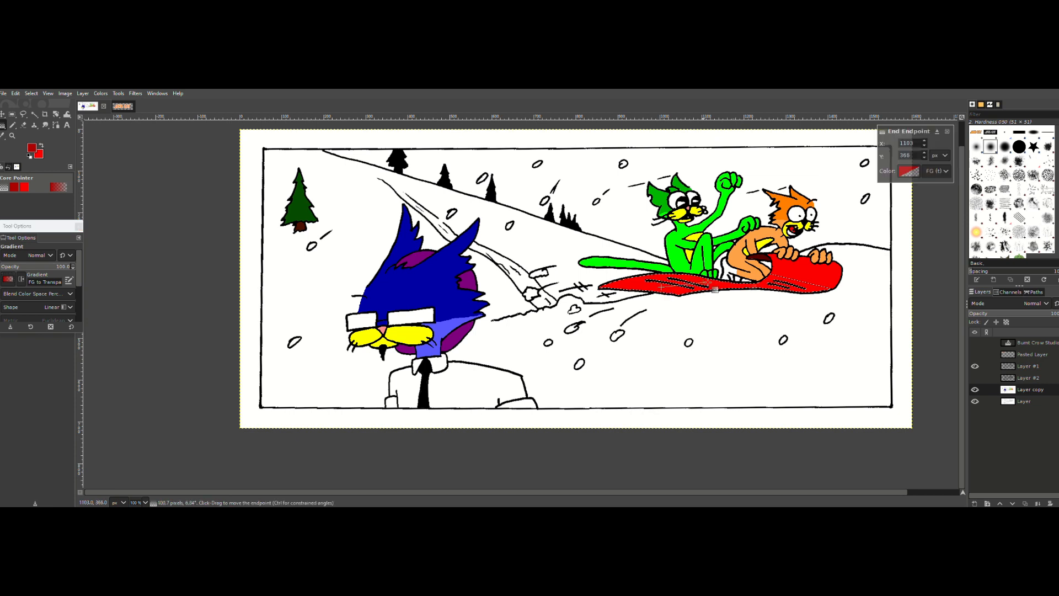
pyautogui.moveTo(801, 273); pyautogui.dragTo(780, 219)
pyautogui.press('Return')
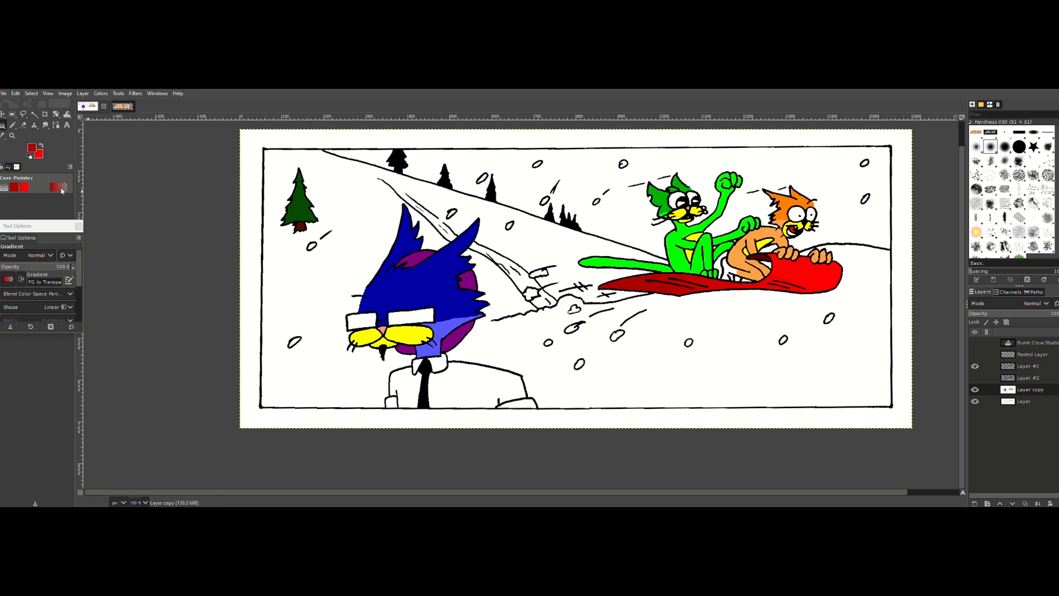
# Step: Select the sky with Fuzzy Select, add its separate enclosed patches to the selection, and grow the selection
pyautogui.click(35, 113)
pyautogui.click(615, 200)
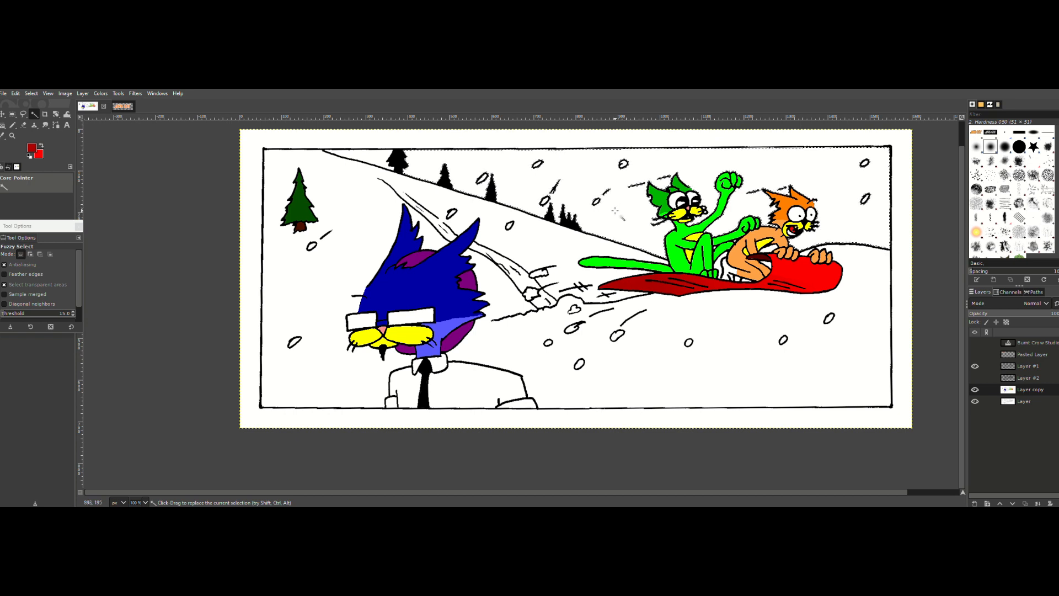
pyautogui.press('shift')
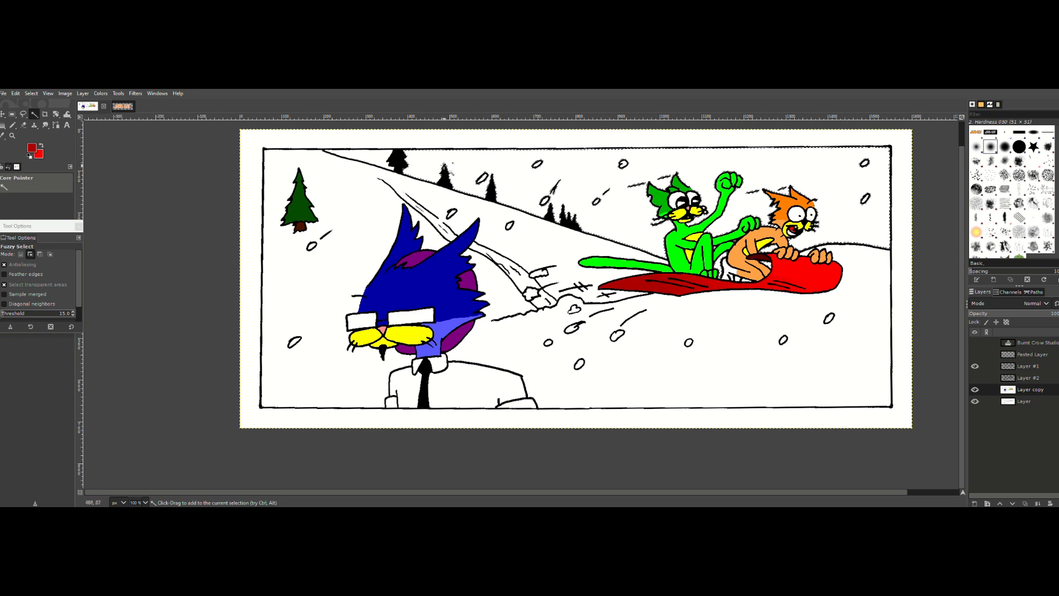
pyautogui.click(31, 93)
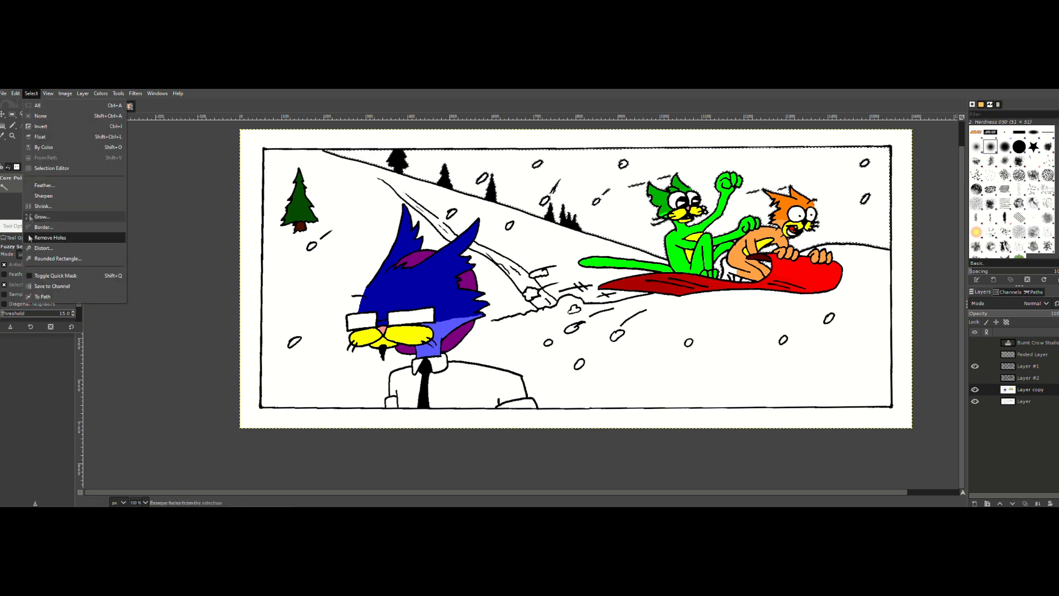
pyautogui.click(39, 227)
pyautogui.click(62, 248)
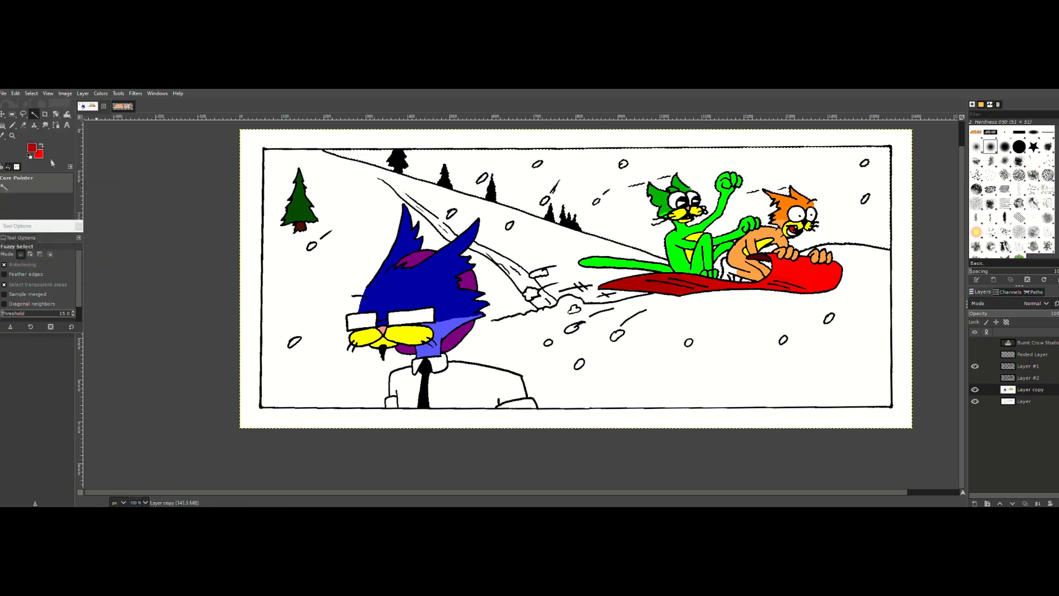
# Step: Set the foreground color to the bright blue 007eff
pyautogui.click(32, 148)
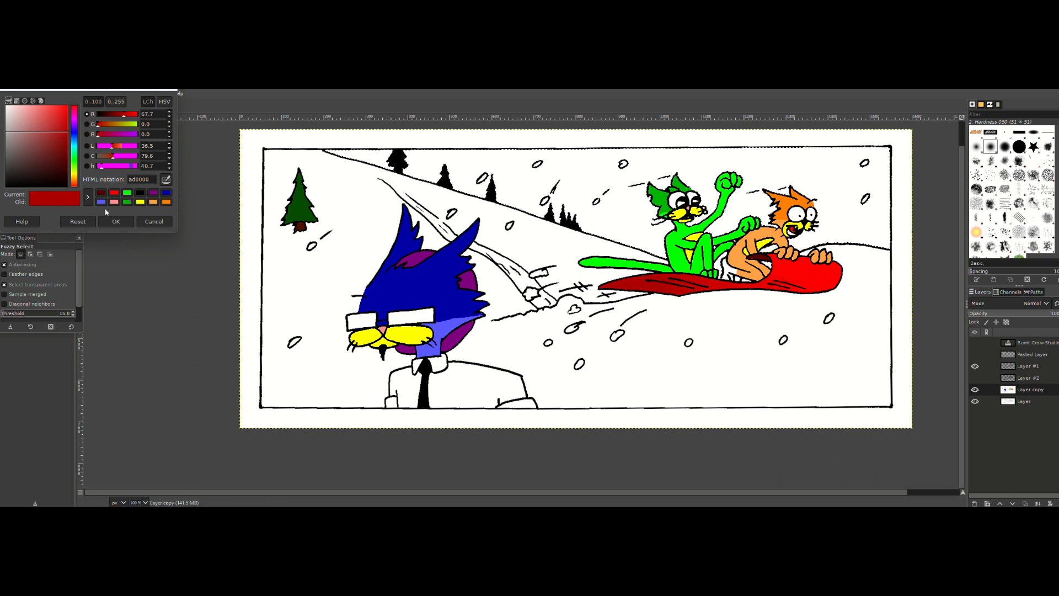
pyautogui.click(75, 142)
pyautogui.click(67, 106)
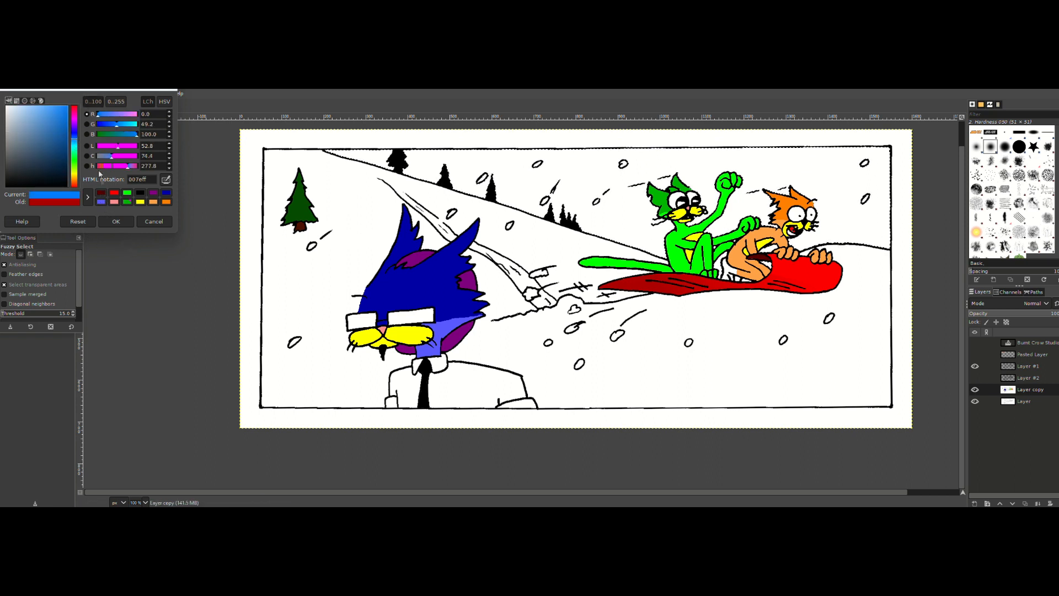
pyautogui.click(116, 221)
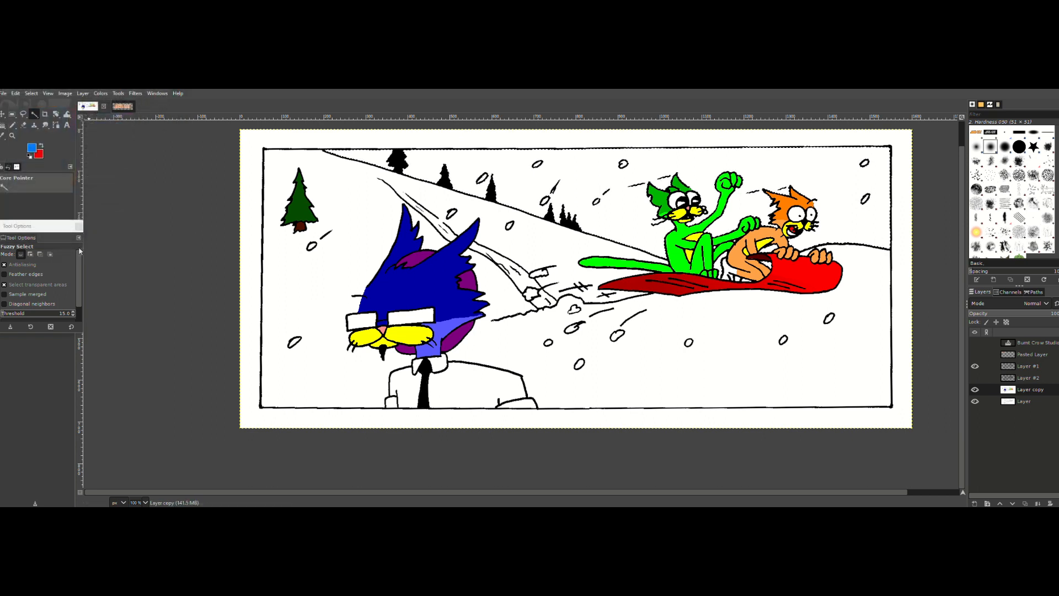
# Step: Set the background color to a light violet-blue, with red and green at 50 and blue at 100
pyautogui.click(40, 156)
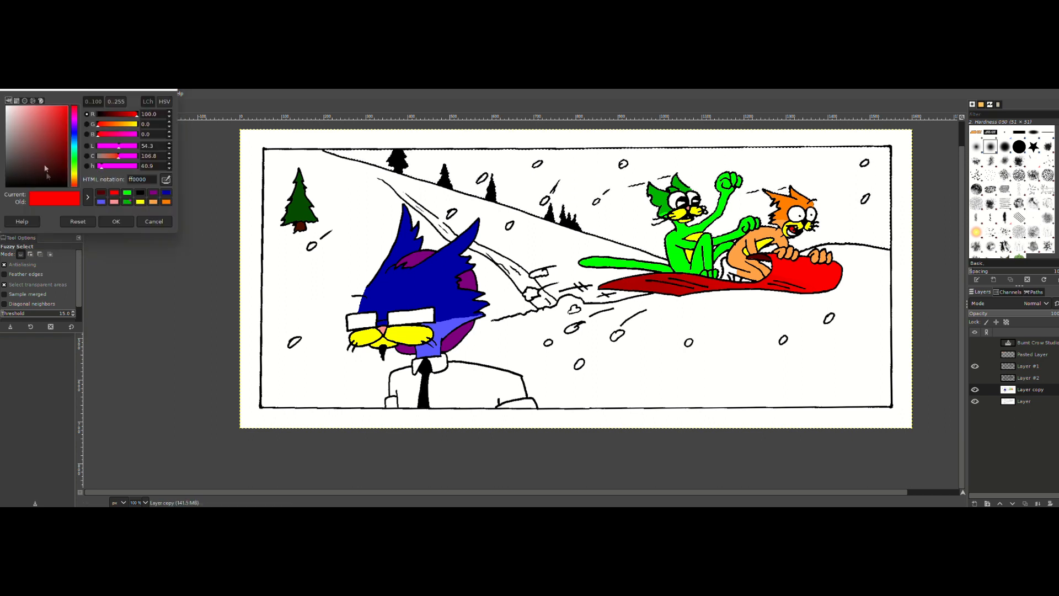
pyautogui.click(75, 140)
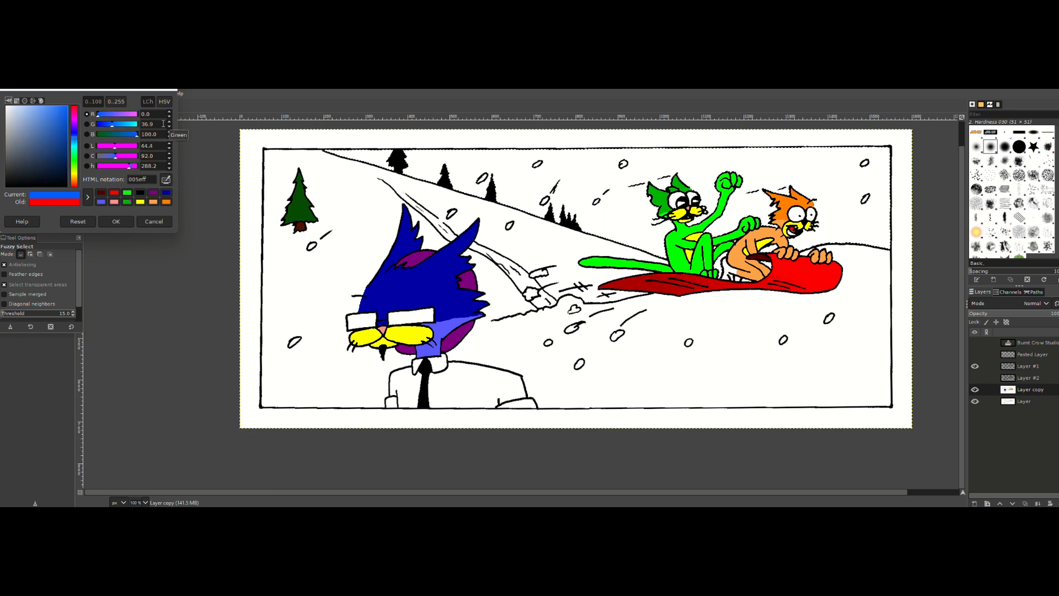
pyautogui.moveTo(163, 124); pyautogui.dragTo(120, 126)
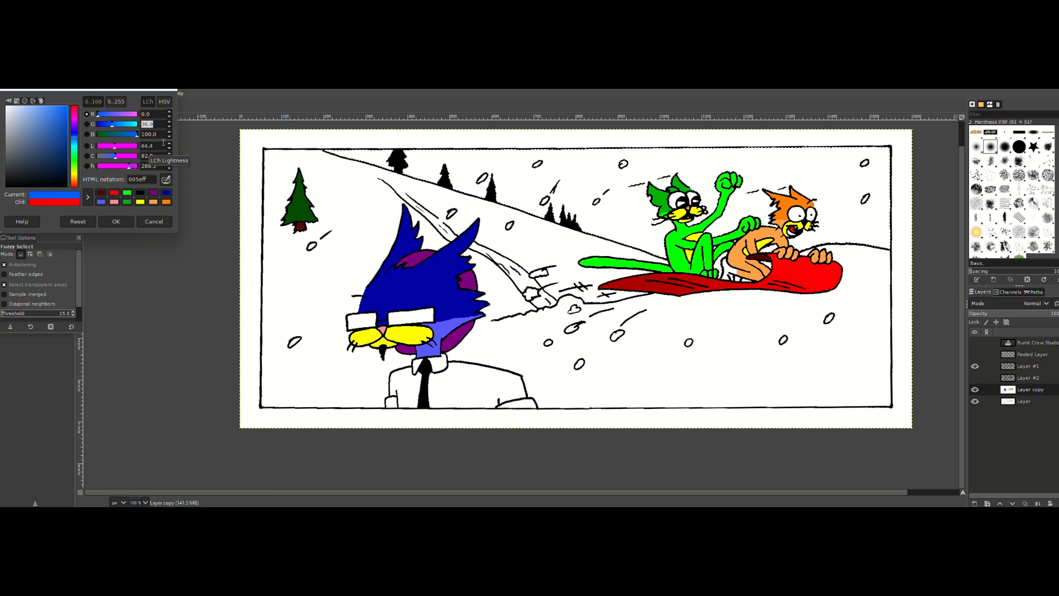
pyautogui.write('50')
pyautogui.moveTo(157, 114); pyautogui.dragTo(127, 118)
pyautogui.write('50')
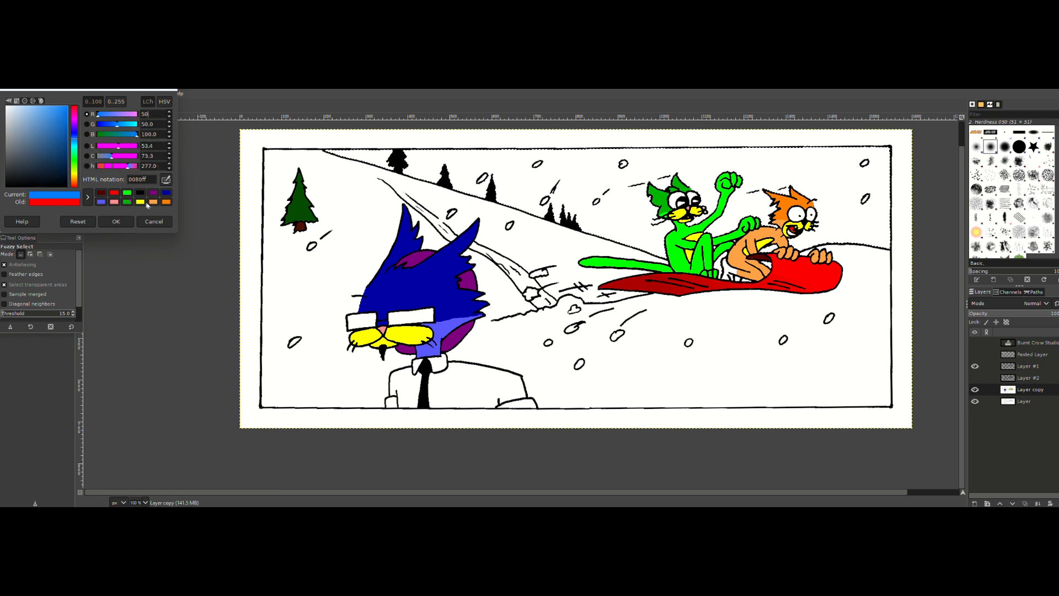
pyautogui.click(117, 221)
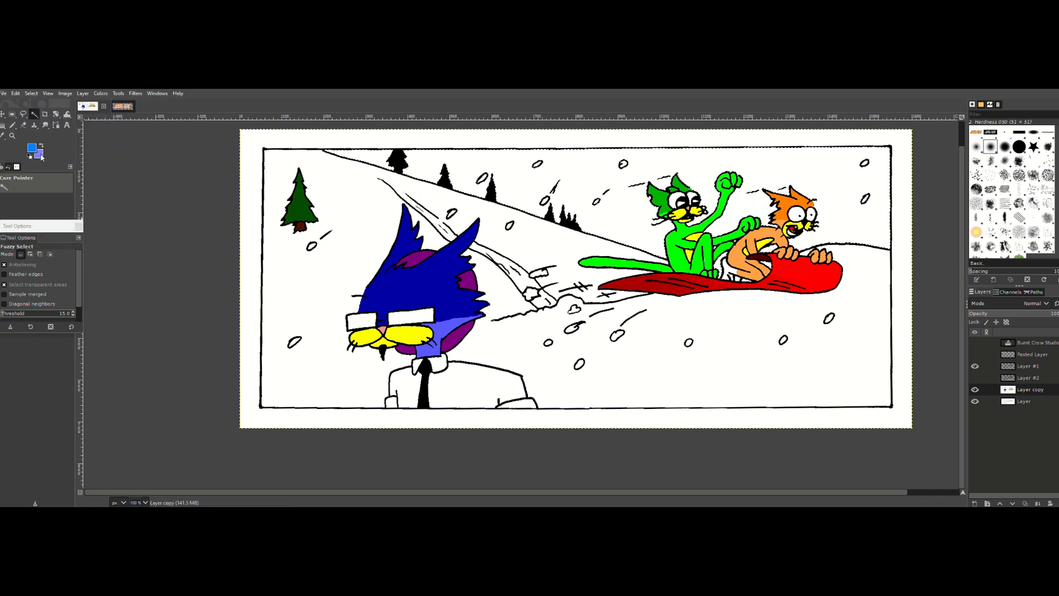
# Step: Check the background color and set the foreground blue's green value to 50
pyautogui.click(41, 158)
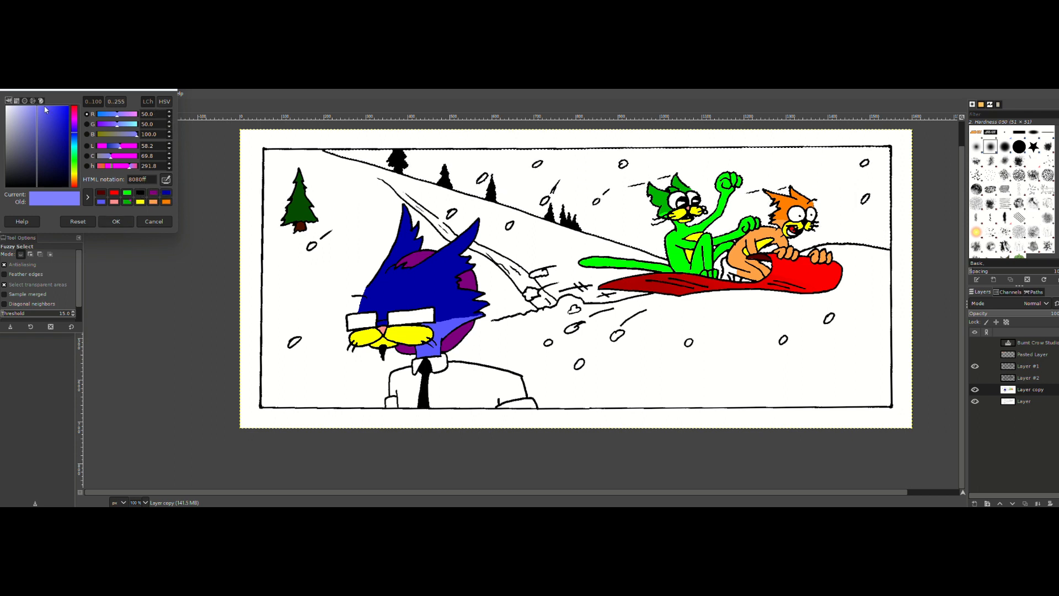
pyautogui.click(145, 223)
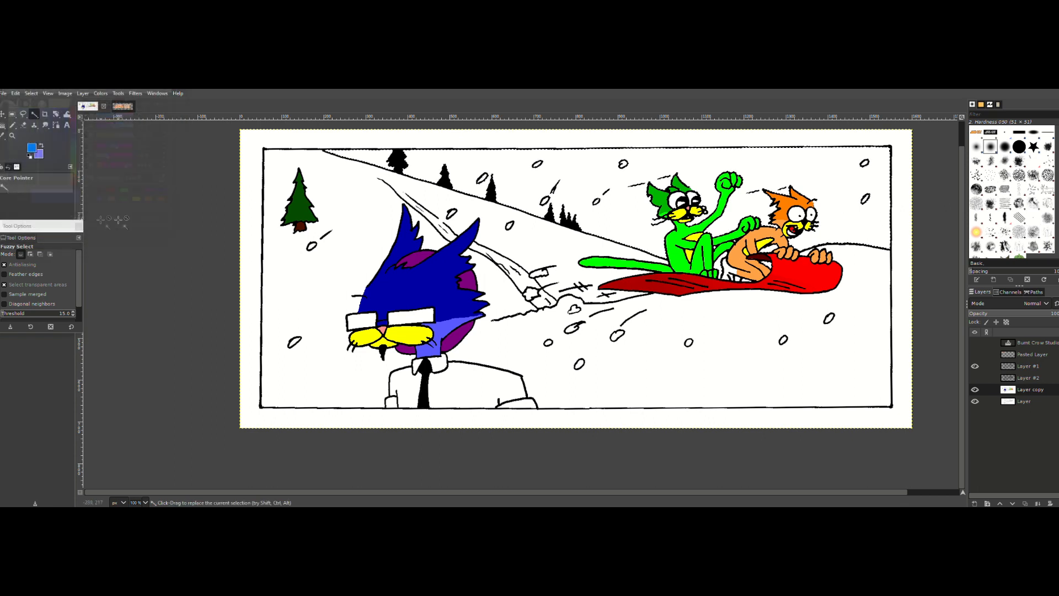
pyautogui.click(31, 147)
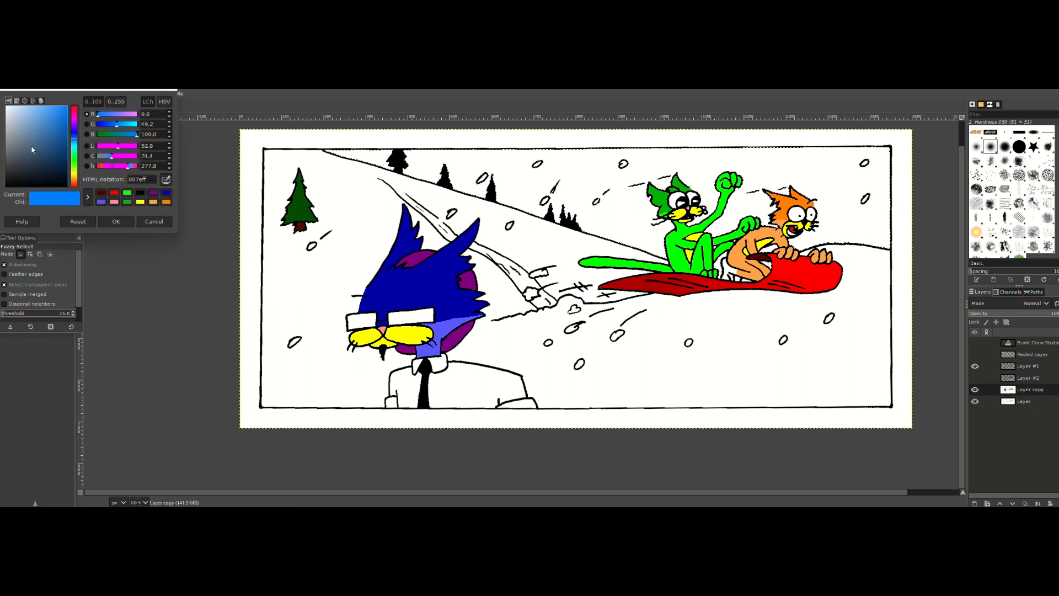
pyautogui.tripleClick(157, 124)
pyautogui.write('50')
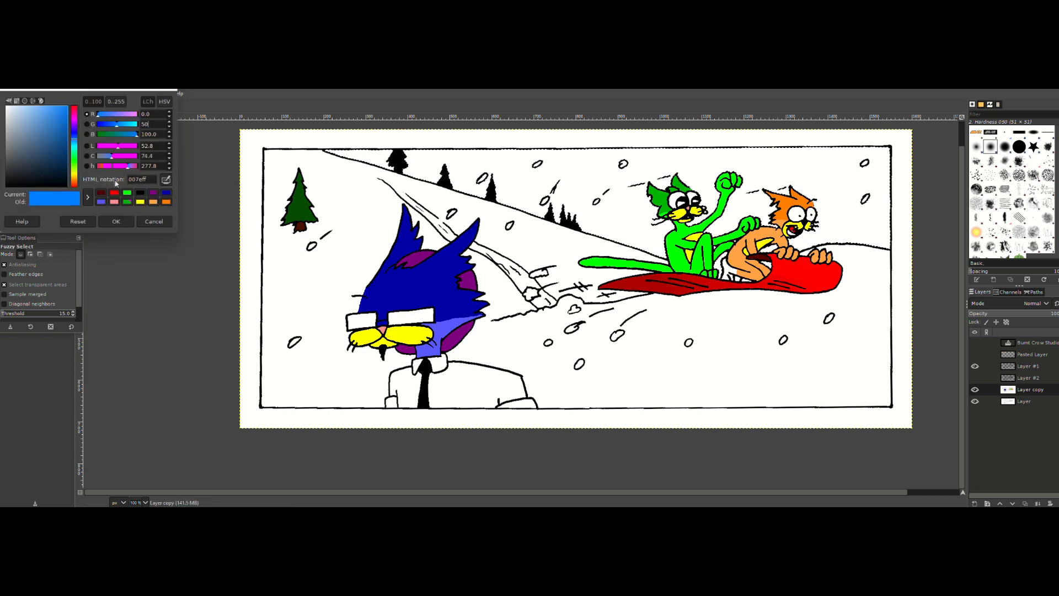
pyautogui.click(116, 221)
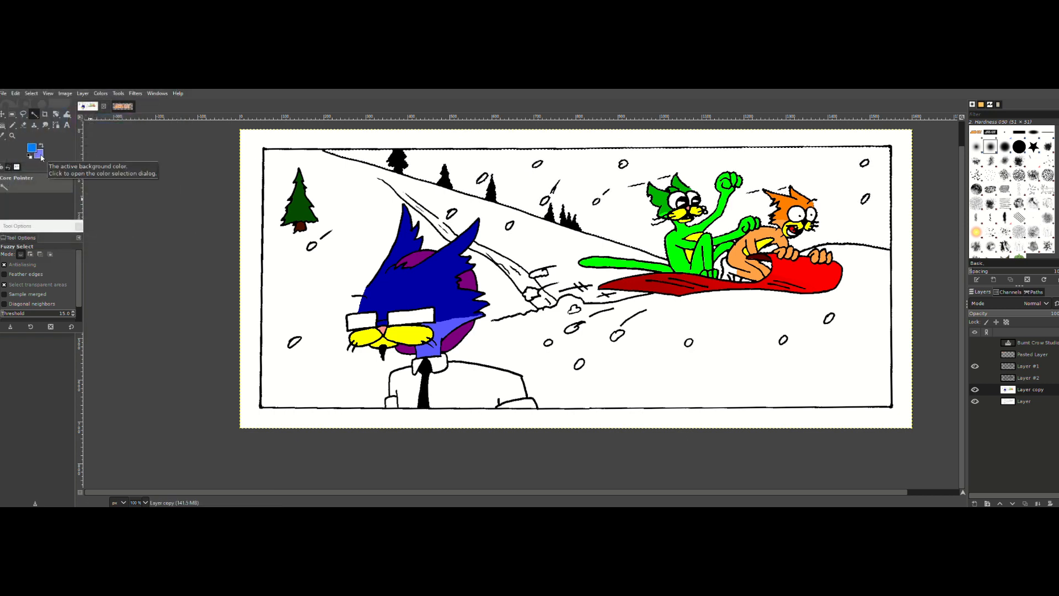
# Step: Try a bucket fill of the selected sky with the foreground blue and undo it
pyautogui.click(4, 126)
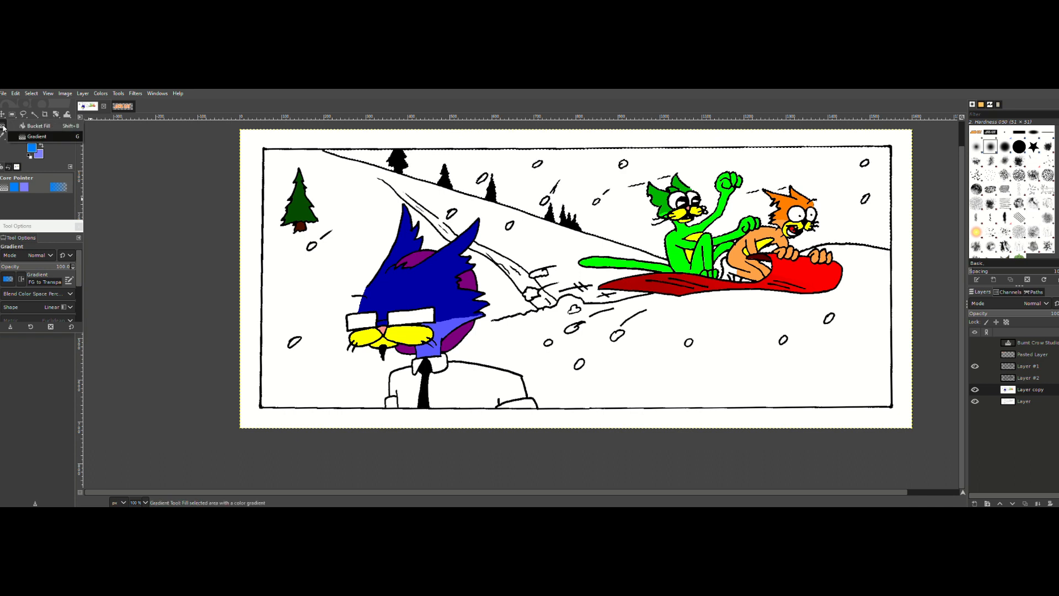
pyautogui.click(3, 126)
pyautogui.click(567, 177)
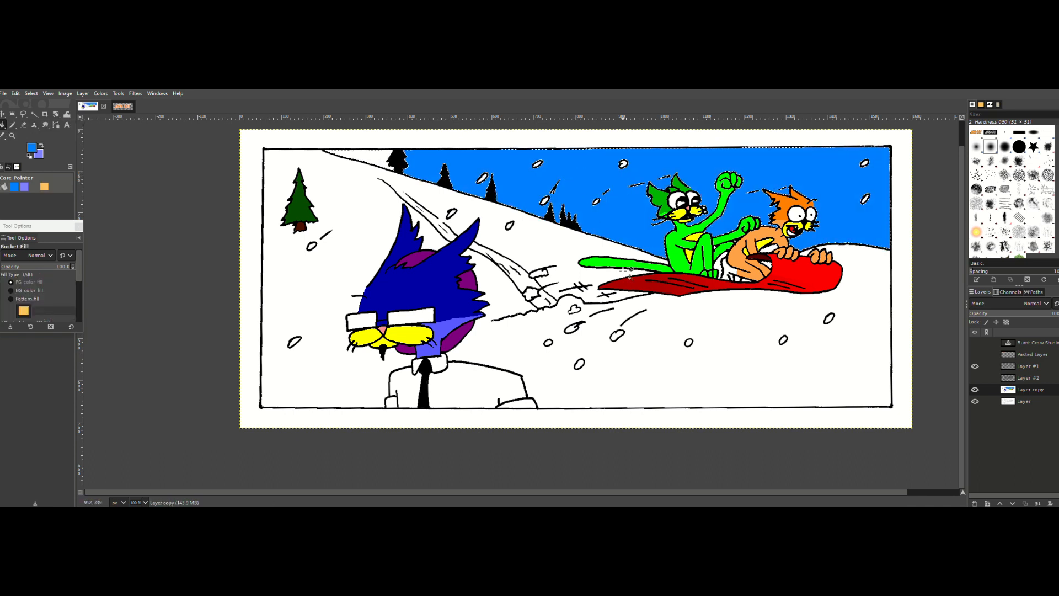
pyautogui.hotkey('ctrl', 'z')
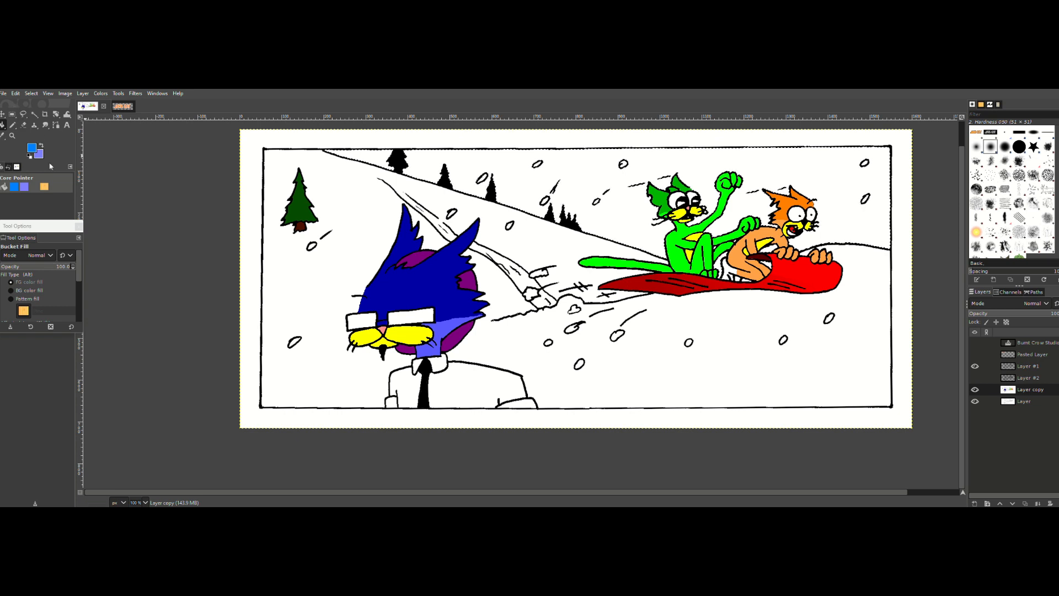
# Step: Try filling the whole sky selection with the background violet-blue, and refill it with the foreground blue
pyautogui.click(16, 94)
pyautogui.click(16, 95)
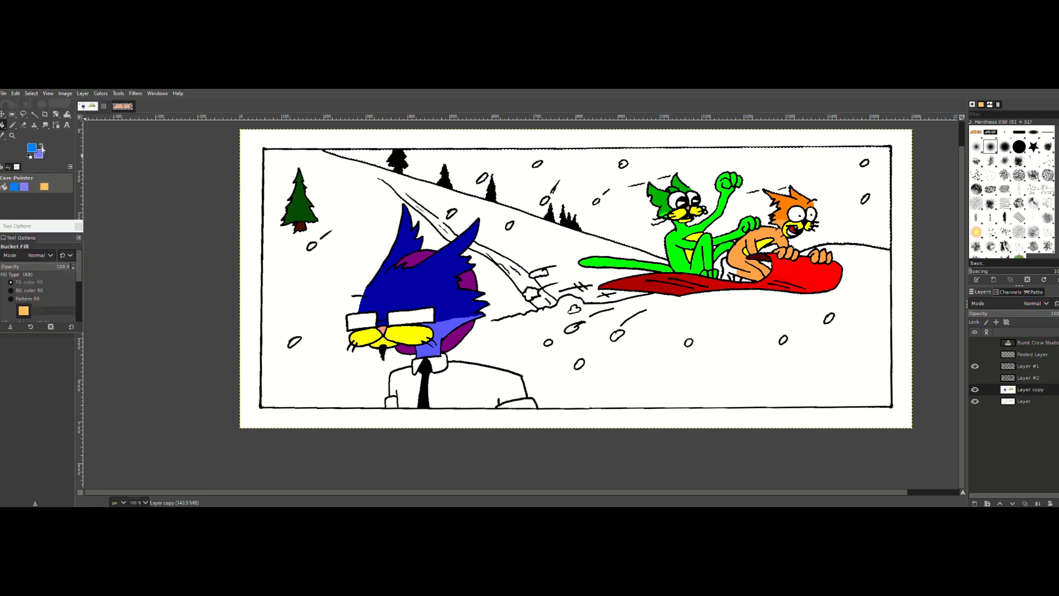
pyautogui.click(16, 93)
pyautogui.click(38, 265)
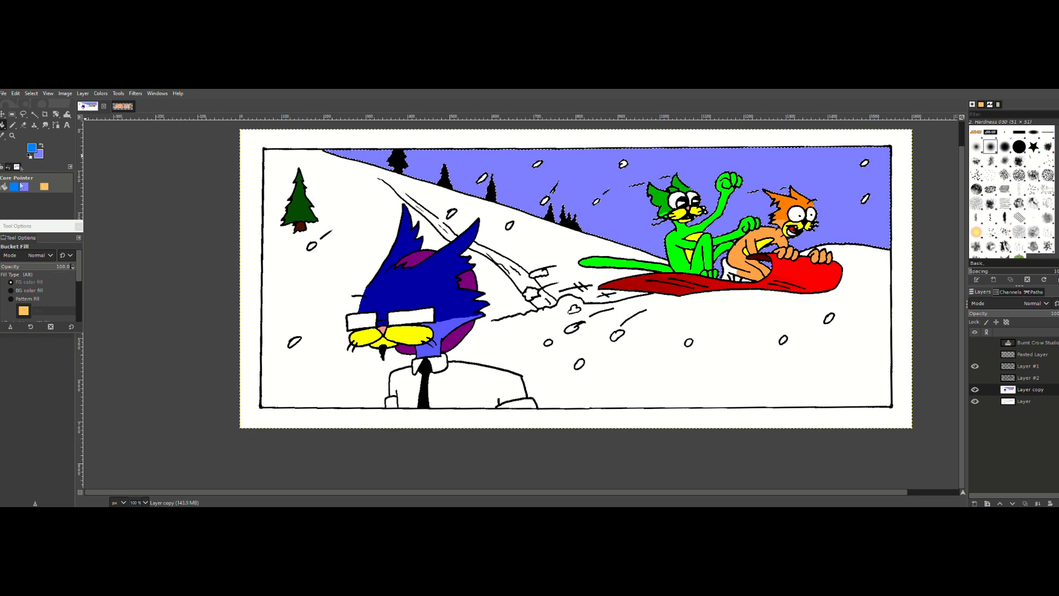
pyautogui.click(15, 93)
pyautogui.click(37, 257)
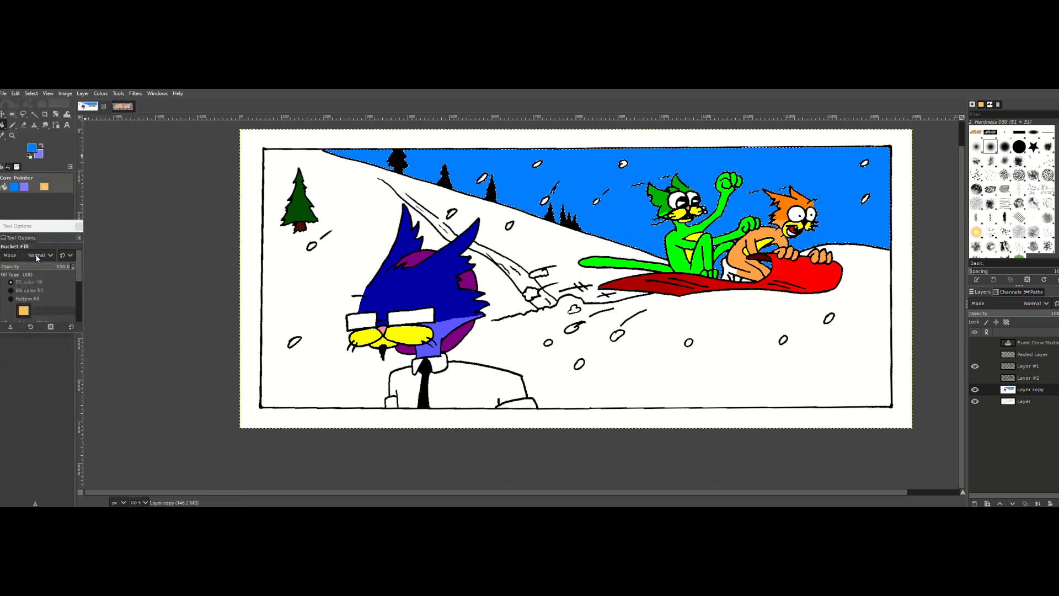
# Step: Lighten the foreground color to the pale blue 7dbeff and fill the selected sky with it
pyautogui.click(33, 152)
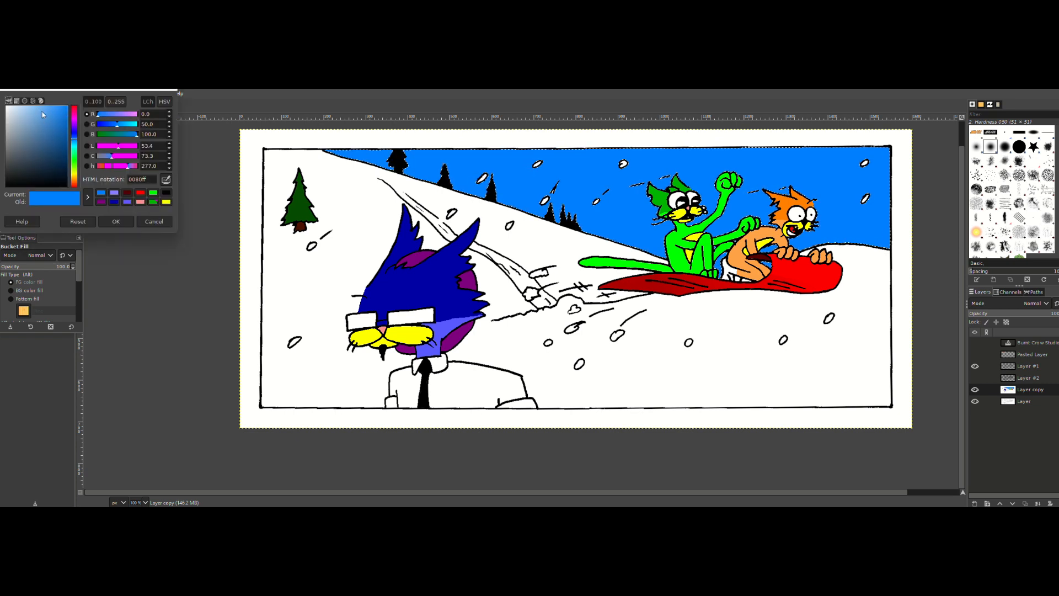
pyautogui.moveTo(44, 117); pyautogui.dragTo(40, 102)
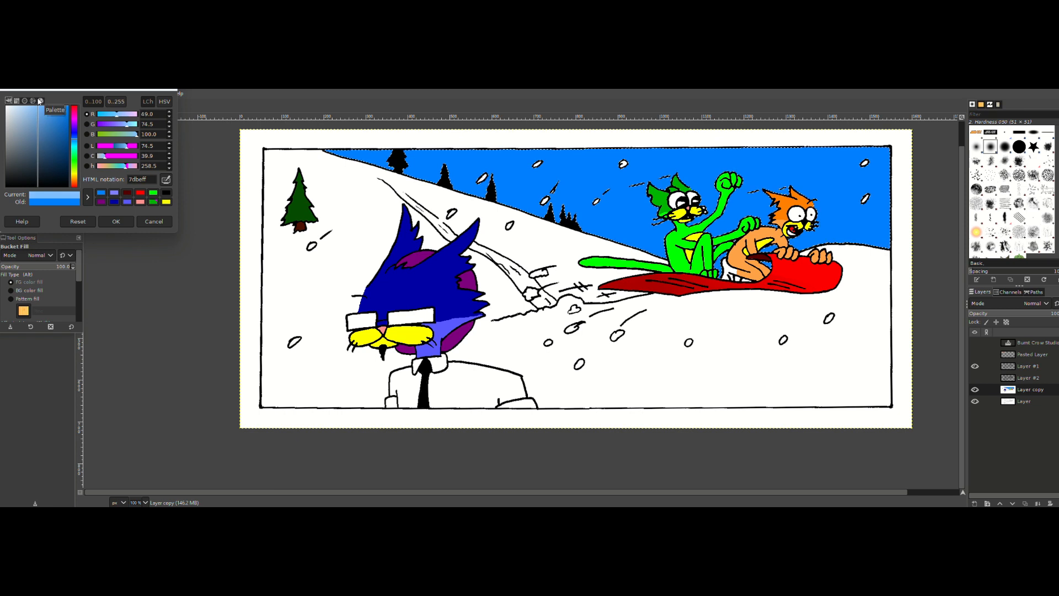
pyautogui.click(116, 222)
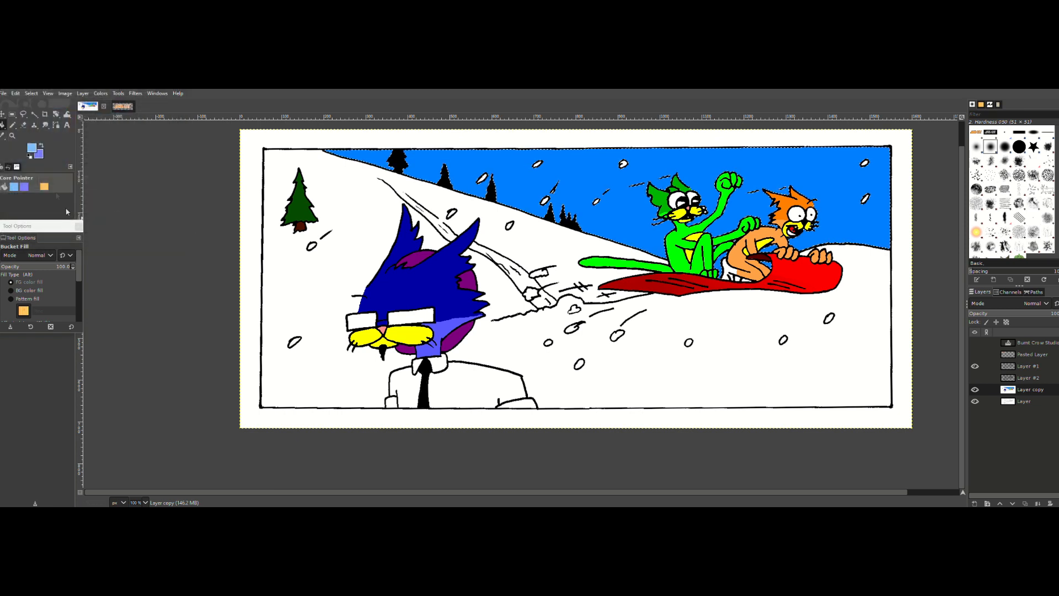
pyautogui.click(16, 93)
pyautogui.click(46, 255)
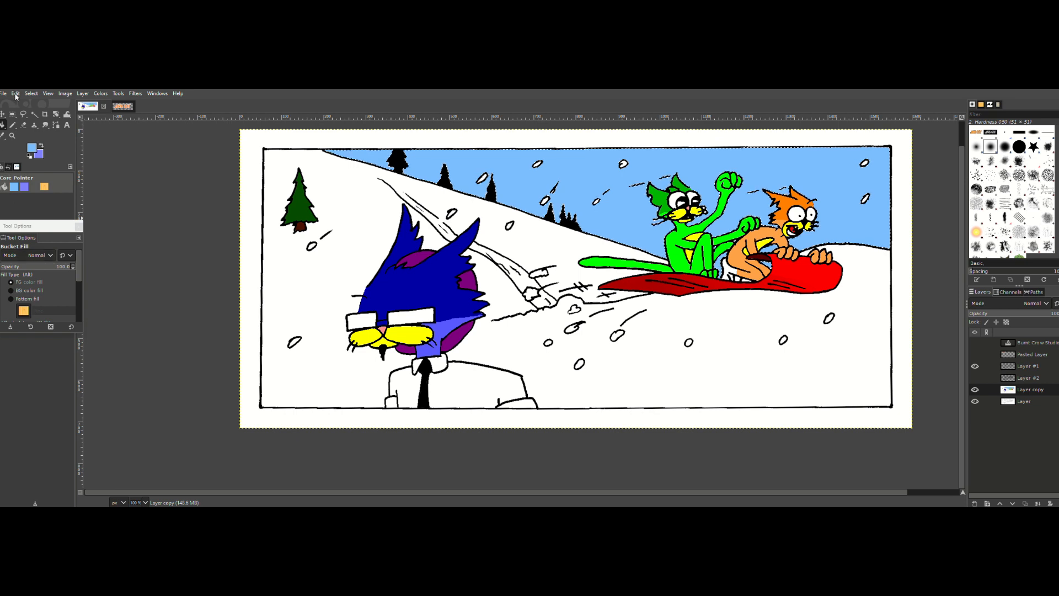
# Step: Shift the foreground color to a bright cyan by lowering red and raising green, and fill the selected sky with it
pyautogui.click(32, 154)
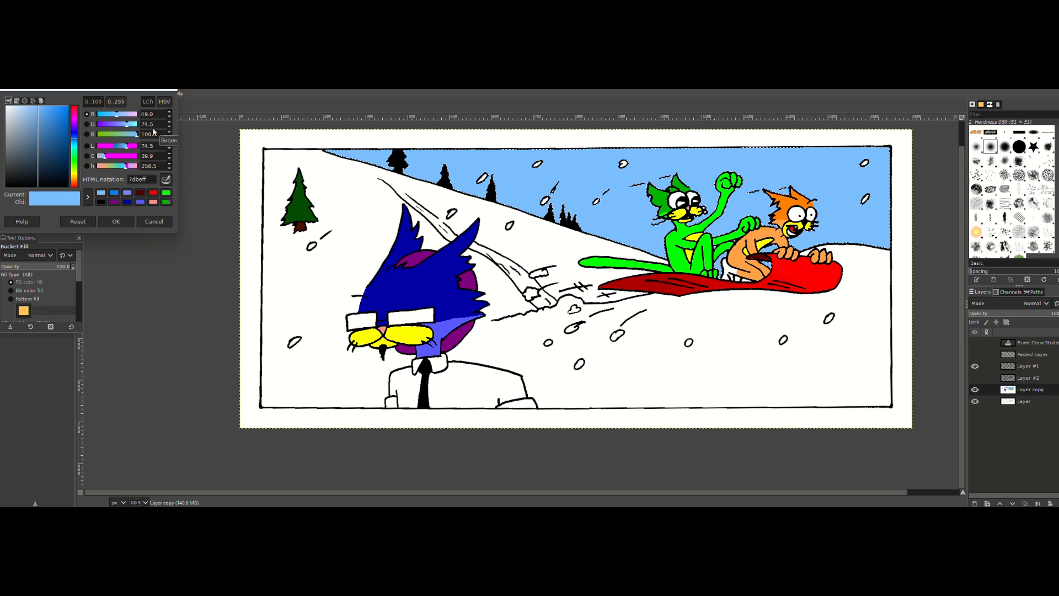
pyautogui.click(125, 126)
pyautogui.click(121, 127)
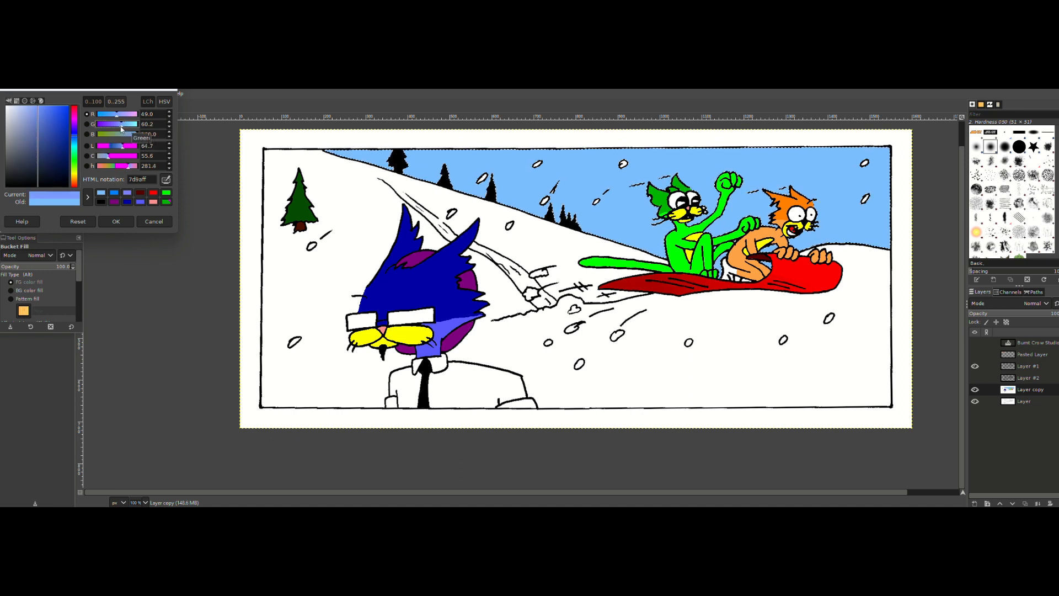
pyautogui.click(122, 116)
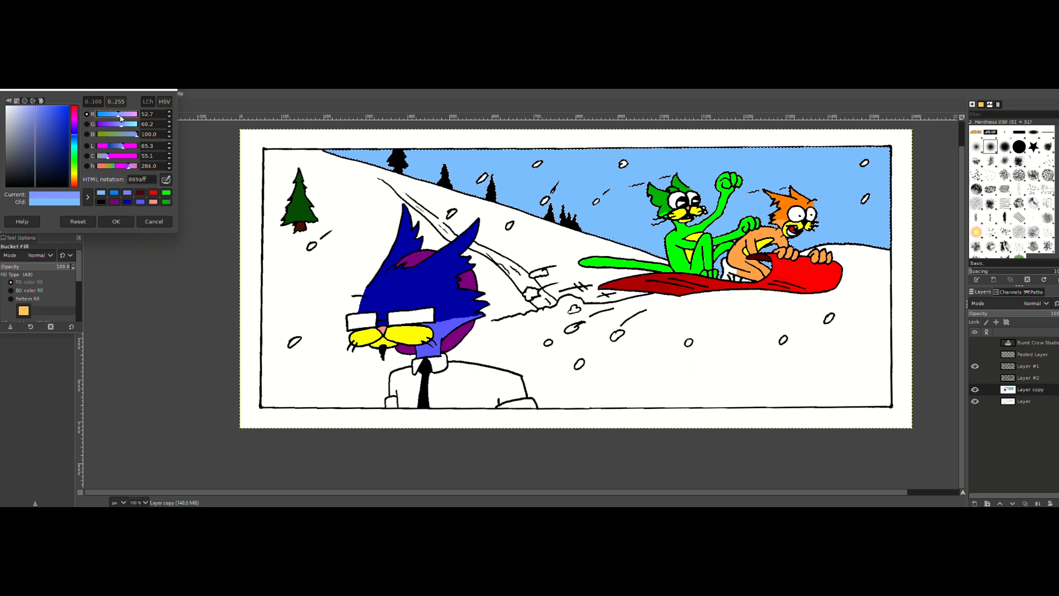
pyautogui.moveTo(120, 117)
pyautogui.mouseDown()
pyautogui.moveTo(103, 118)
pyautogui.moveTo(131, 127)
pyautogui.mouseUp()
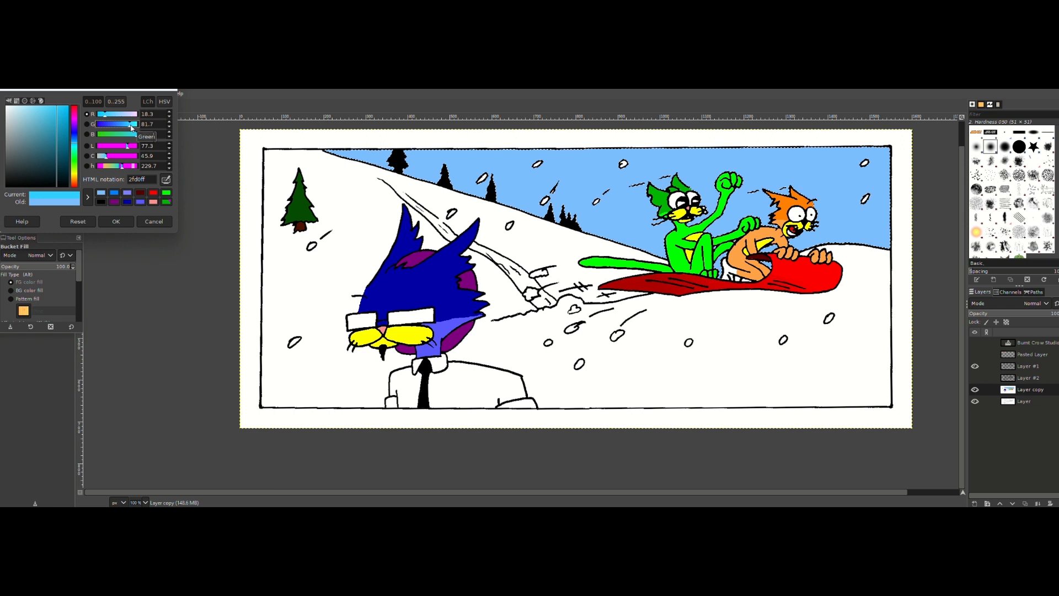
pyautogui.click(116, 221)
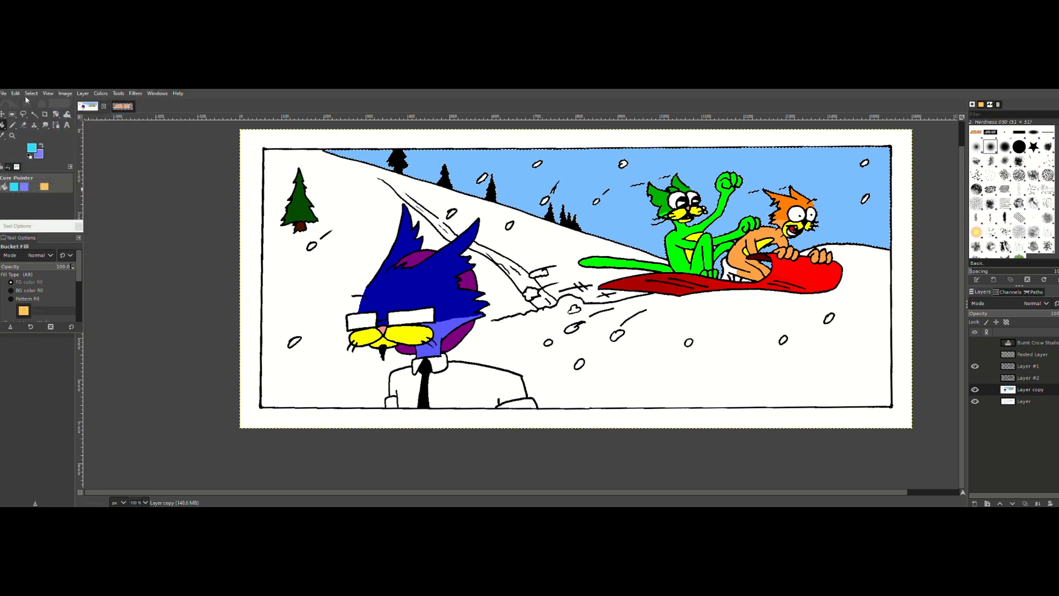
pyautogui.click(22, 94)
pyautogui.click(32, 257)
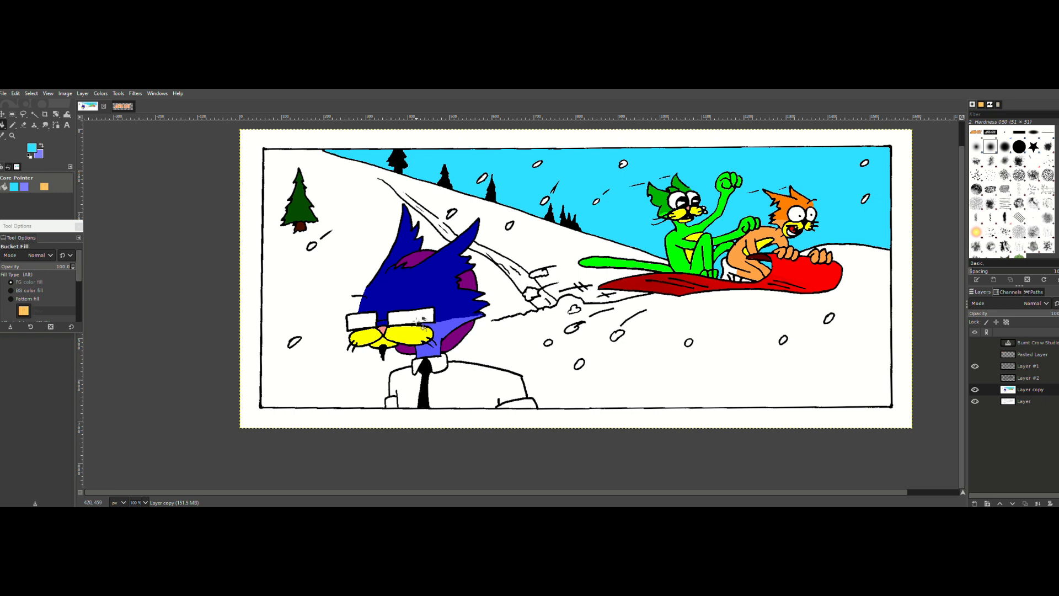
# Step: Select both white lenses of the blue cat's glasses with Fuzzy Select and grow the selection
pyautogui.click(34, 114)
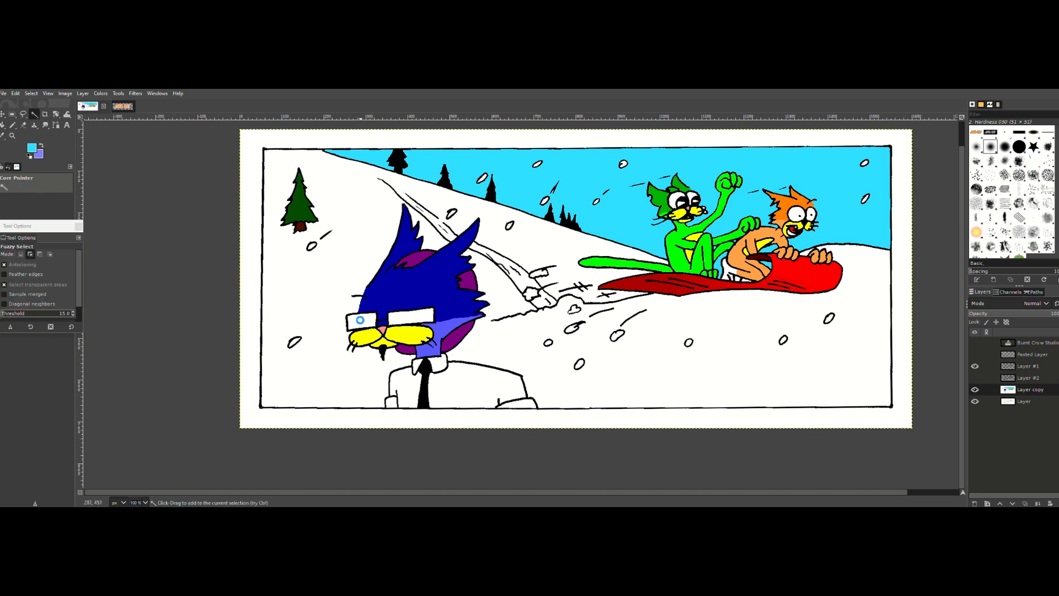
pyautogui.click(32, 94)
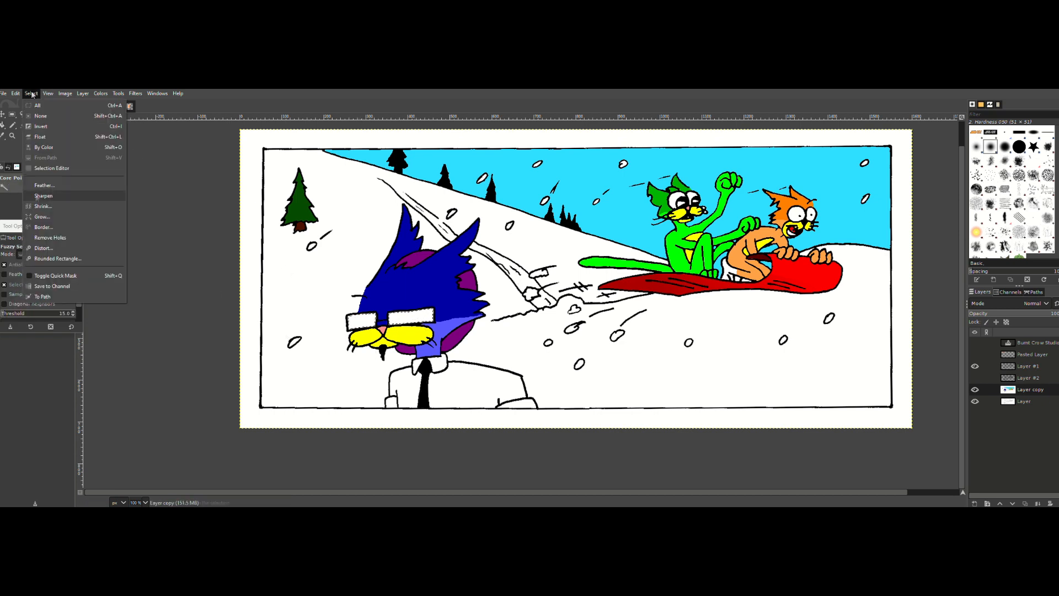
pyautogui.click(47, 216)
pyautogui.click(60, 249)
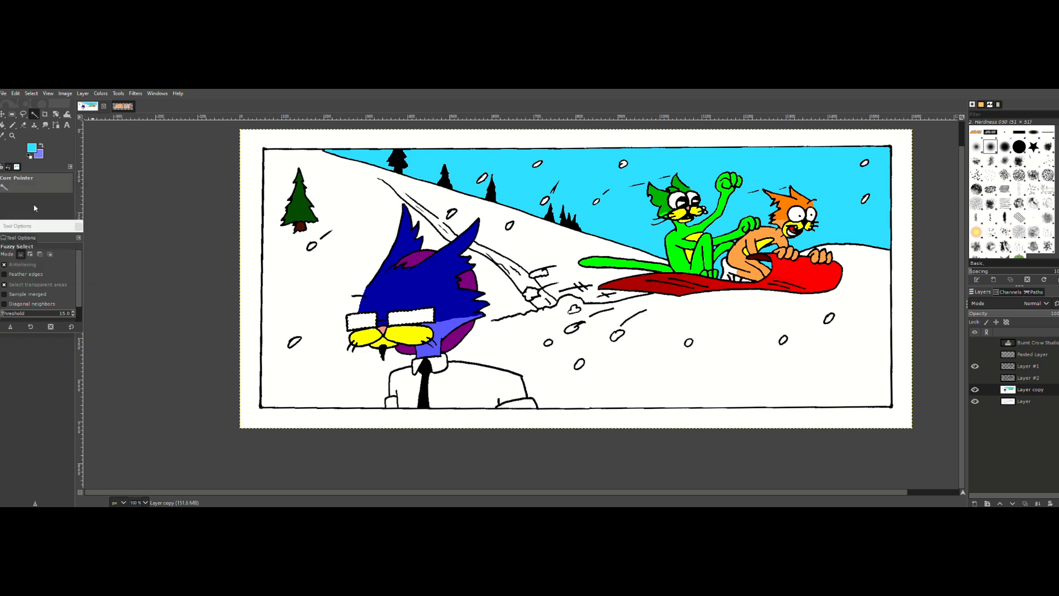
# Step: Try the Flare Rays Size gradient diagonally across the selected lenses with the Gradient tool, and discard it
pyautogui.click(2, 125)
pyautogui.click(8, 280)
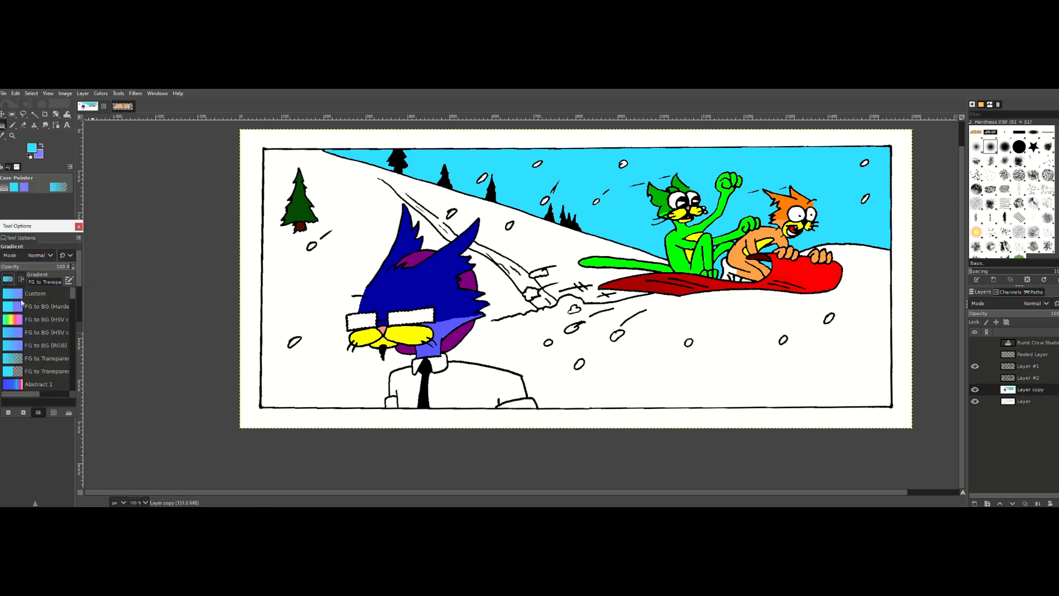
pyautogui.scroll(-4, 51, 339)
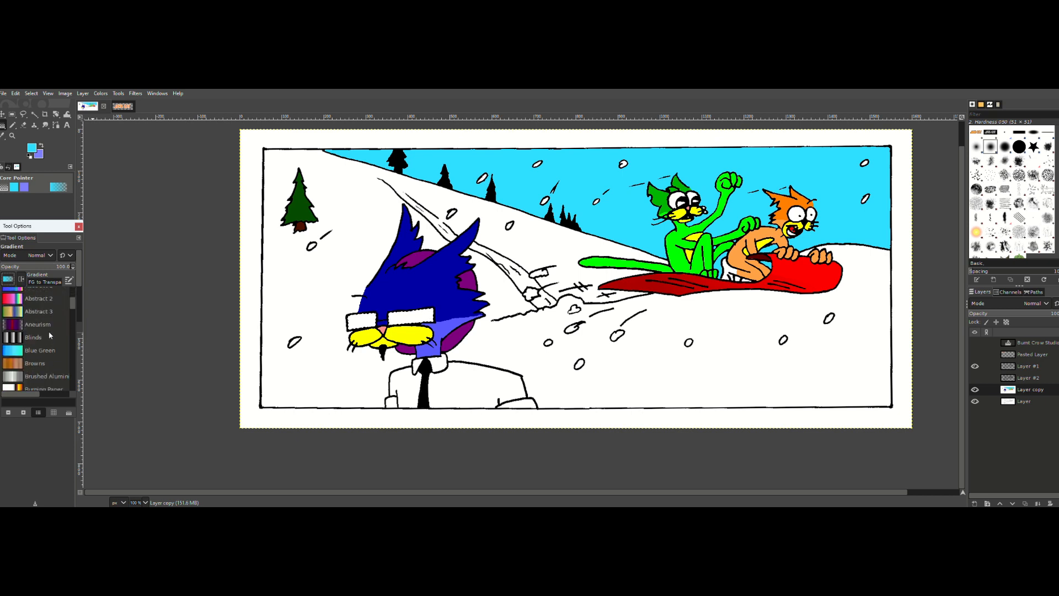
pyautogui.scroll(-4, 40, 325)
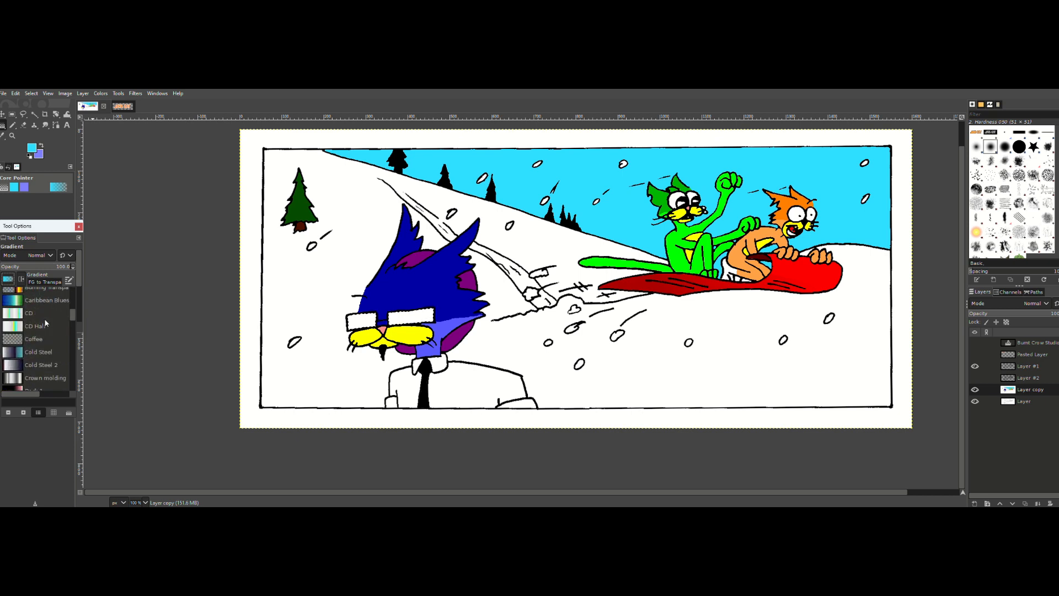
pyautogui.scroll(1, 52, 318)
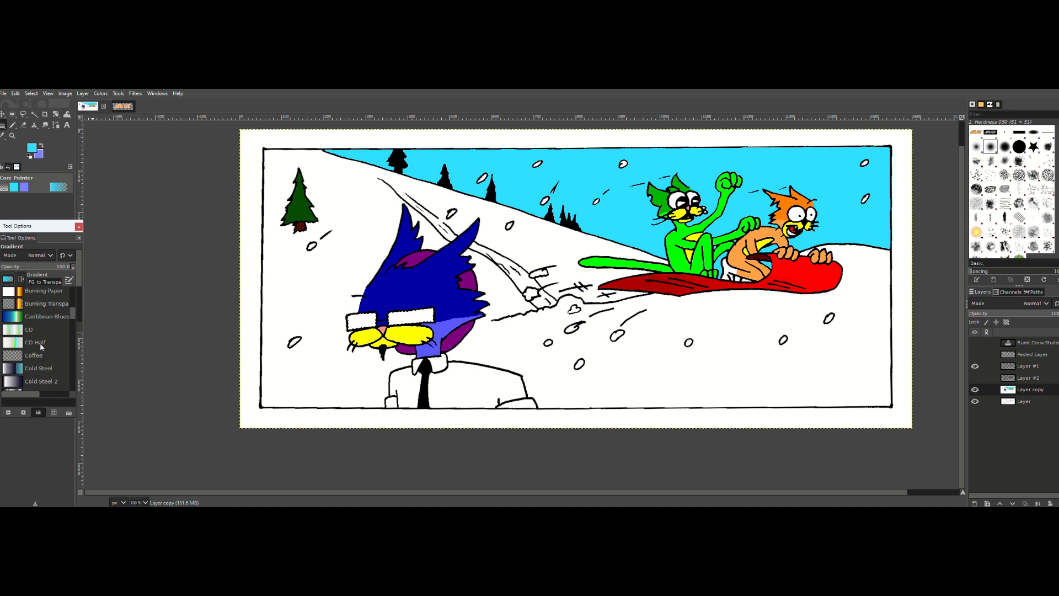
pyautogui.scroll(-1, 42, 337)
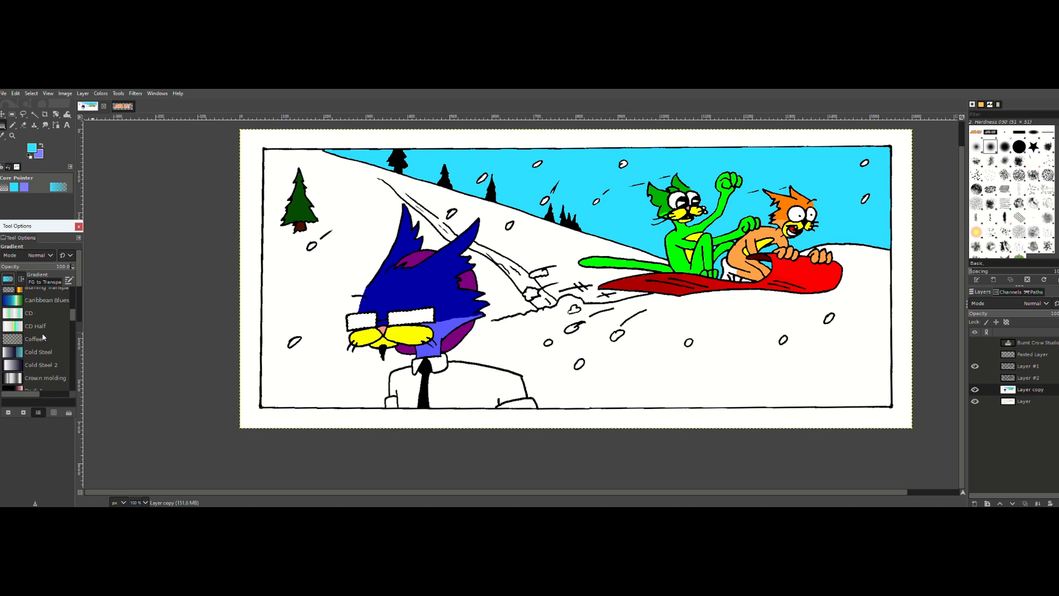
pyautogui.scroll(-4, 44, 329)
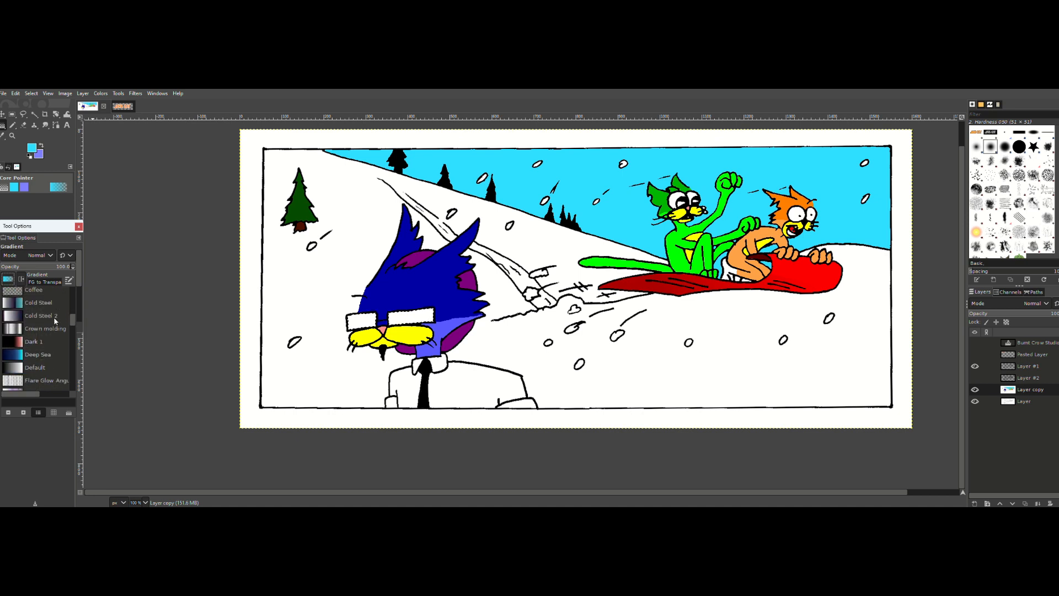
pyautogui.scroll(-6, 54, 317)
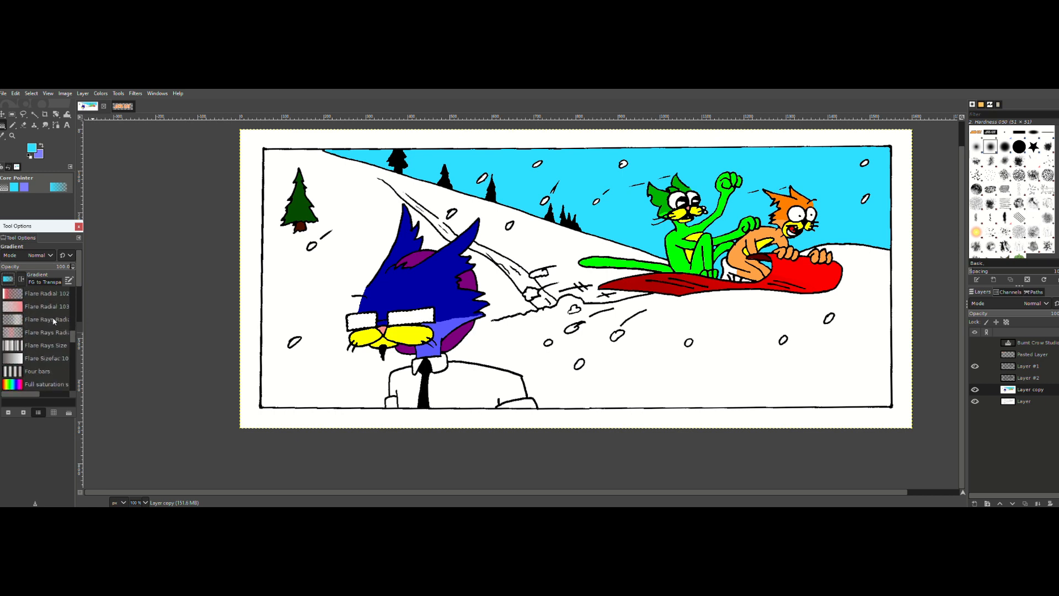
pyautogui.scroll(2, 54, 322)
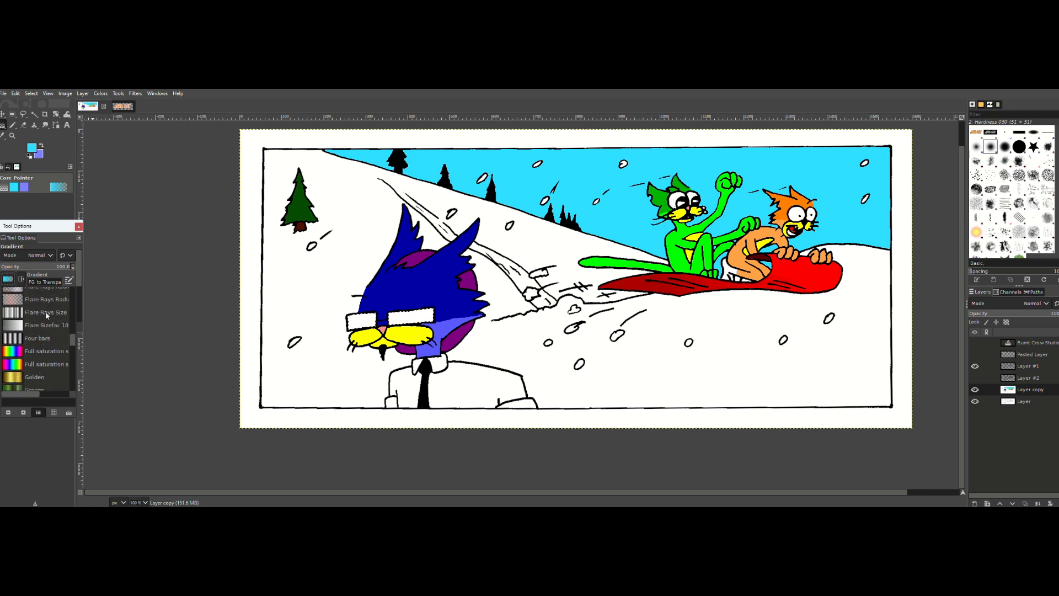
pyautogui.click(43, 314)
pyautogui.moveTo(374, 311); pyautogui.dragTo(386, 334)
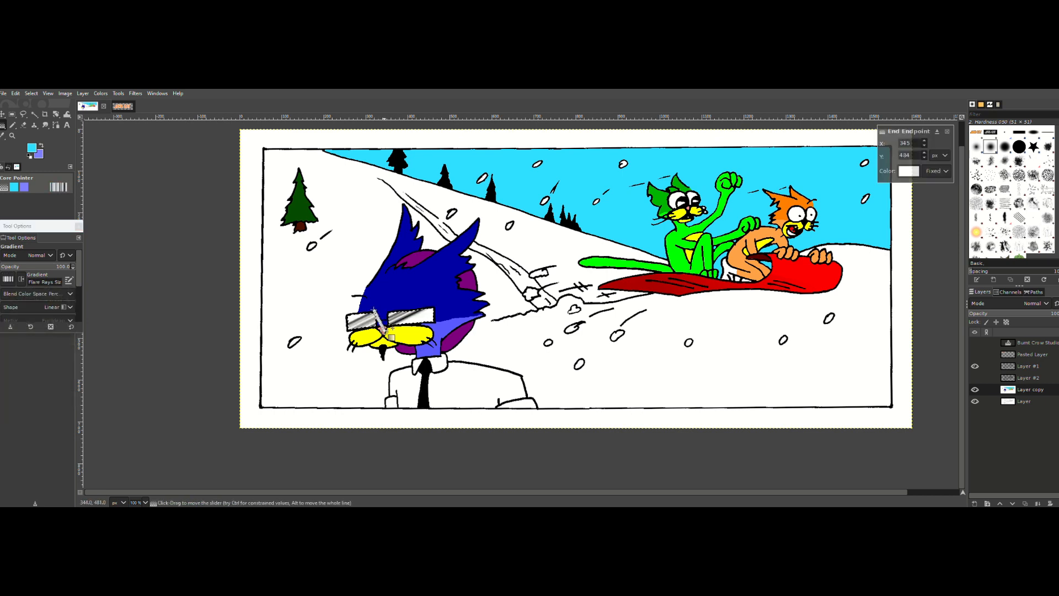
pyautogui.press('Escape')
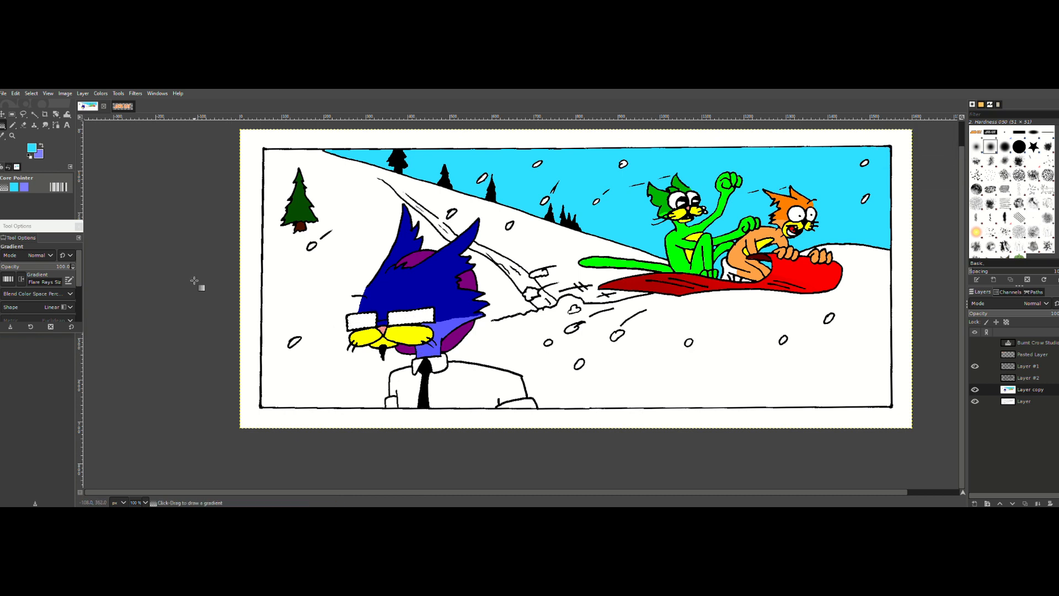
# Step: Try the Horizon 1 gradient vertically across the selected lenses over about 33 pixels, and discard it
pyautogui.click(9, 279)
pyautogui.scroll(-2, 48, 380)
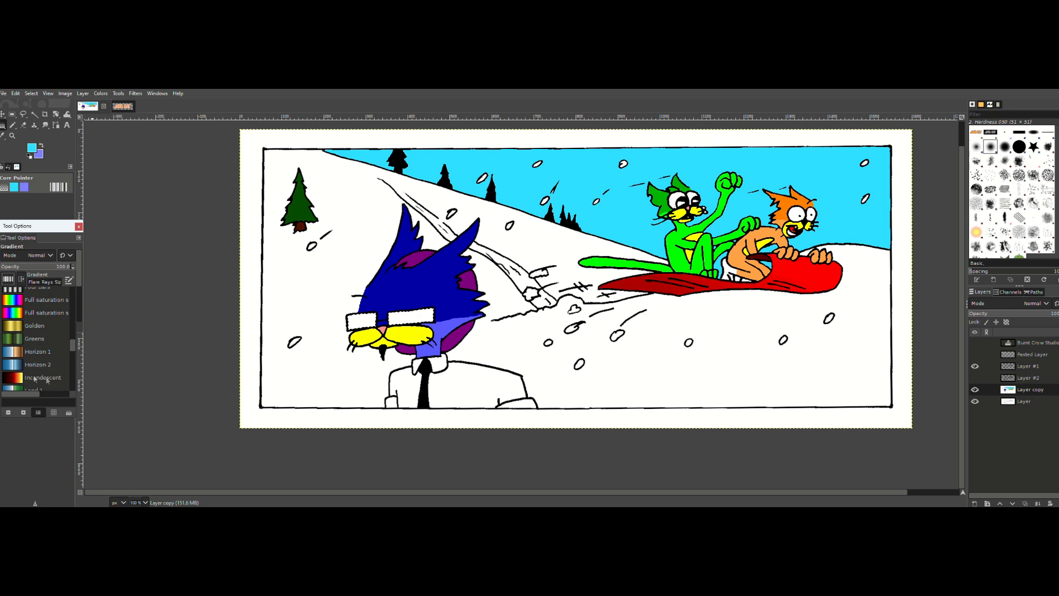
pyautogui.doubleClick(17, 352)
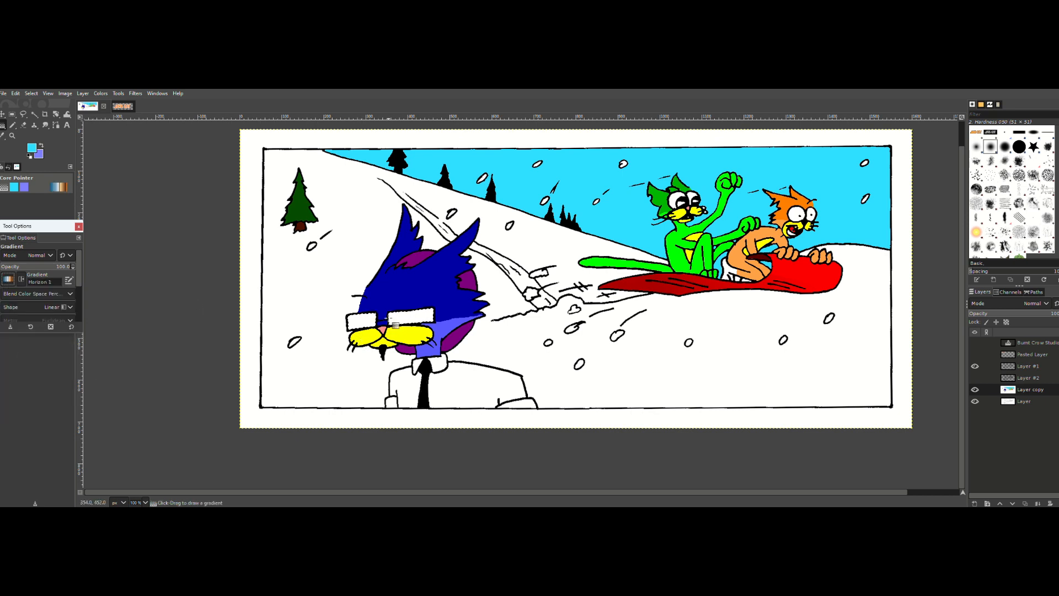
pyautogui.moveTo(387, 331)
pyautogui.mouseDown()
pyautogui.moveTo(383, 306)
pyautogui.moveTo(384, 342)
pyautogui.moveTo(382, 321)
pyautogui.mouseUp()
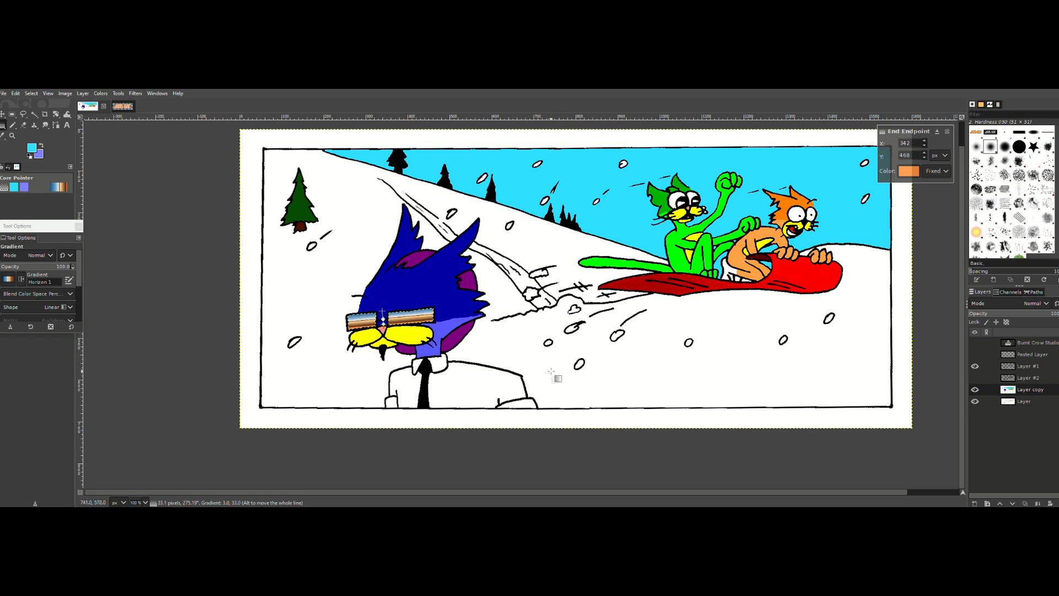
pyautogui.press('Escape')
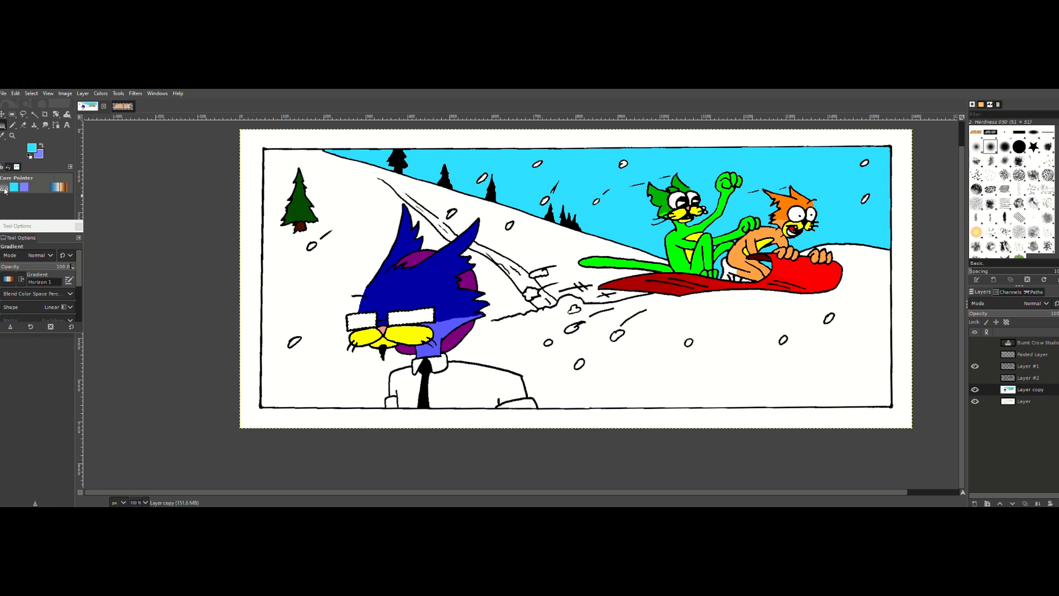
# Step: Try the blue Radial Eyeball gradient on the selected lenses, extending its endpoint down below the cat's chin, and remove it
pyautogui.click(8, 279)
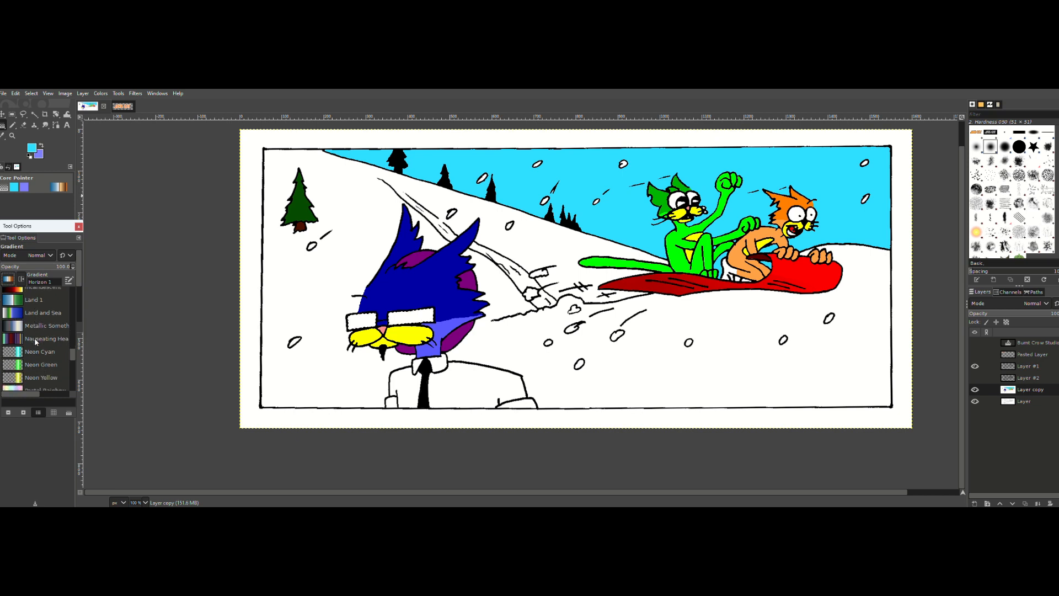
pyautogui.scroll(-2, 33, 332)
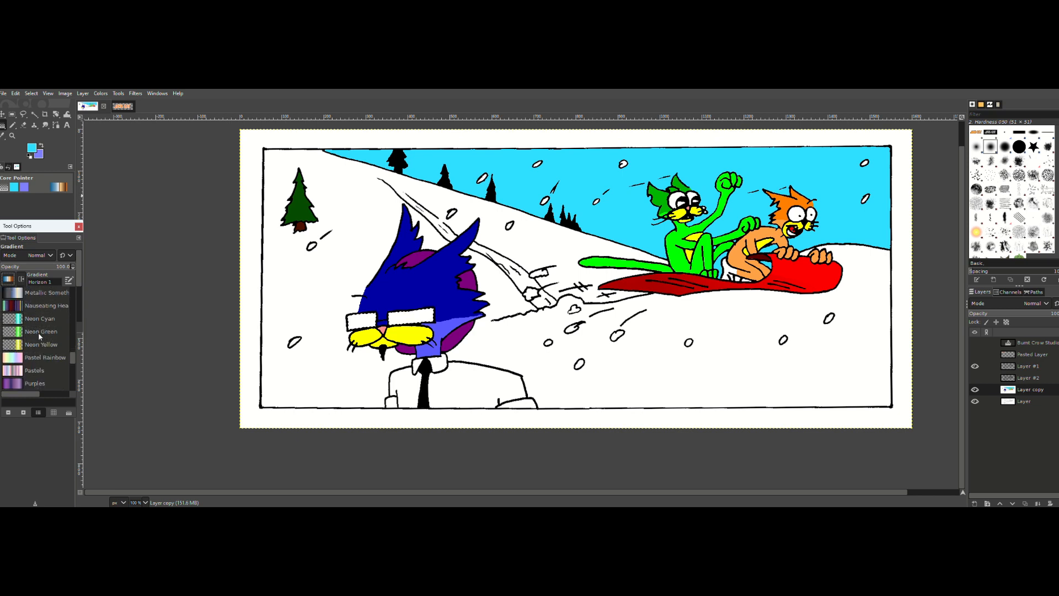
pyautogui.scroll(-3, 38, 332)
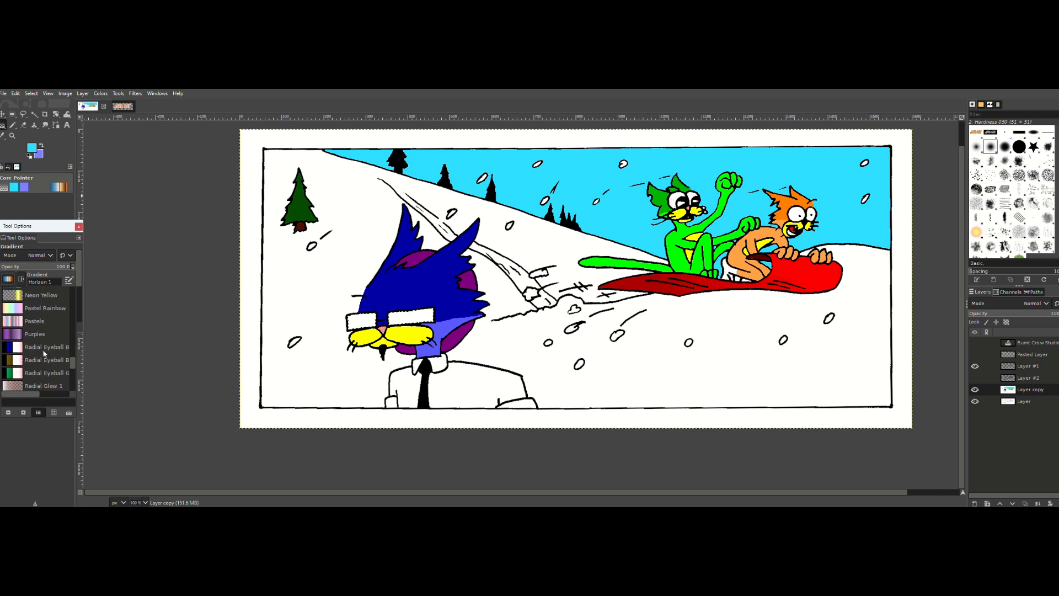
pyautogui.click(44, 349)
pyautogui.moveTo(380, 306); pyautogui.dragTo(388, 321)
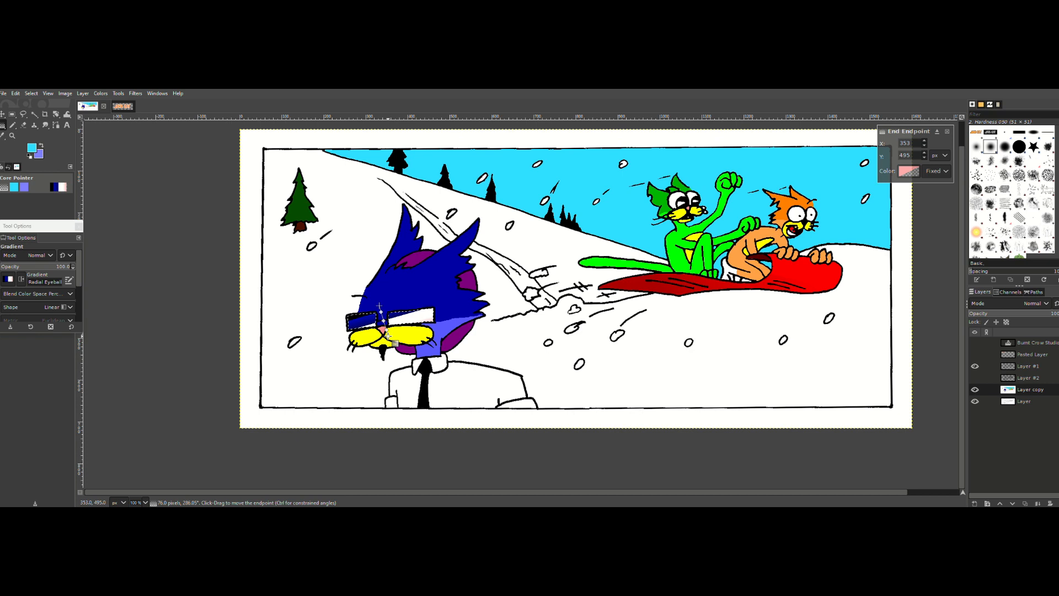
pyautogui.moveTo(399, 351); pyautogui.dragTo(386, 383)
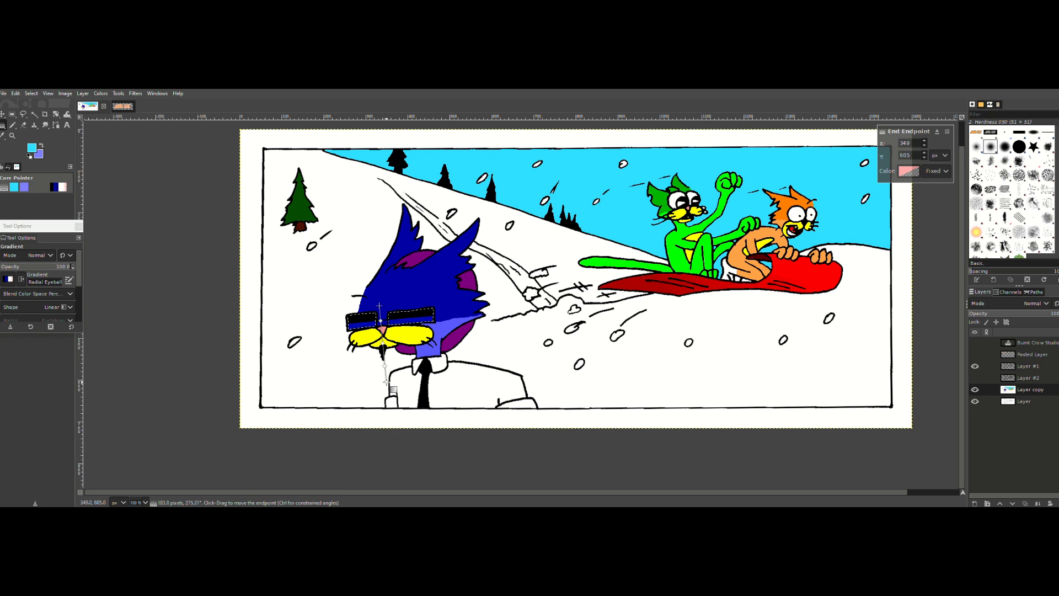
pyautogui.press('Return')
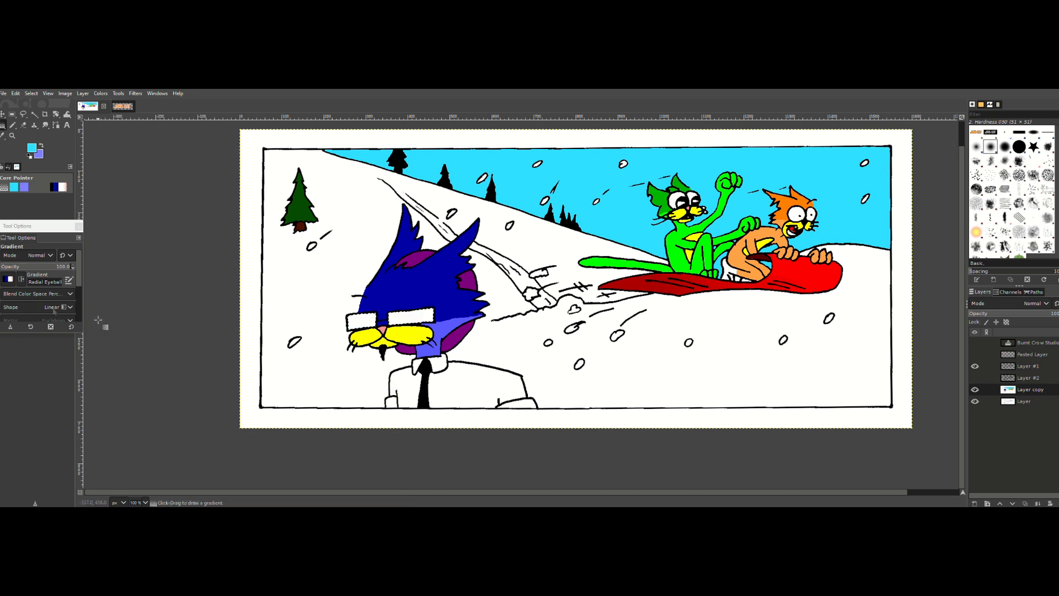
# Step: Try the Yellow Contrast gradient from the upper to the lower edge of the selected lenses, and discard it
pyautogui.click(12, 284)
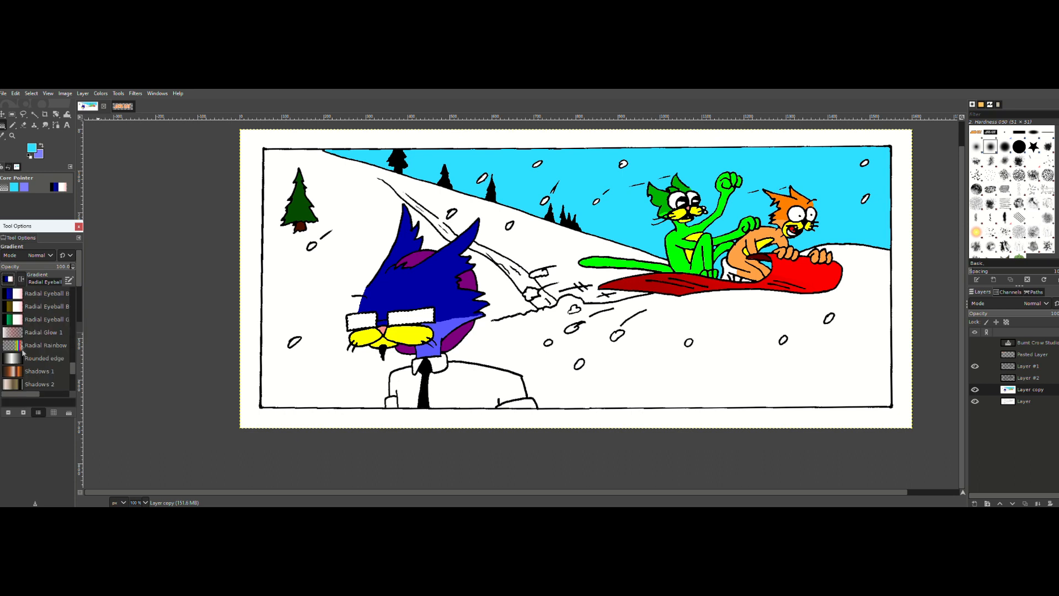
pyautogui.scroll(-3, 34, 364)
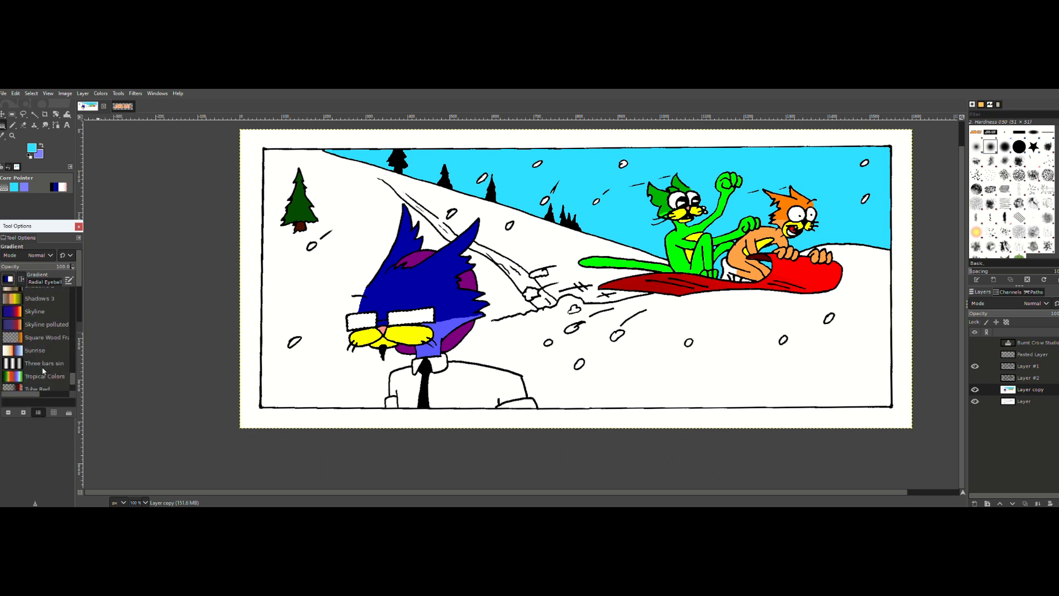
pyautogui.scroll(-1, 47, 353)
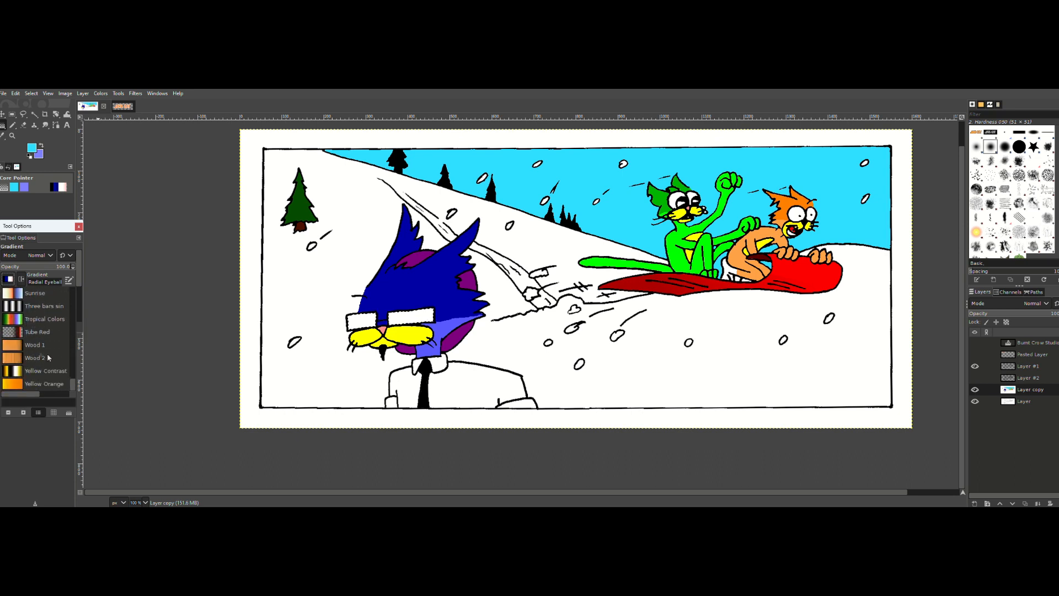
pyautogui.doubleClick(41, 368)
pyautogui.moveTo(379, 317); pyautogui.dragTo(381, 330)
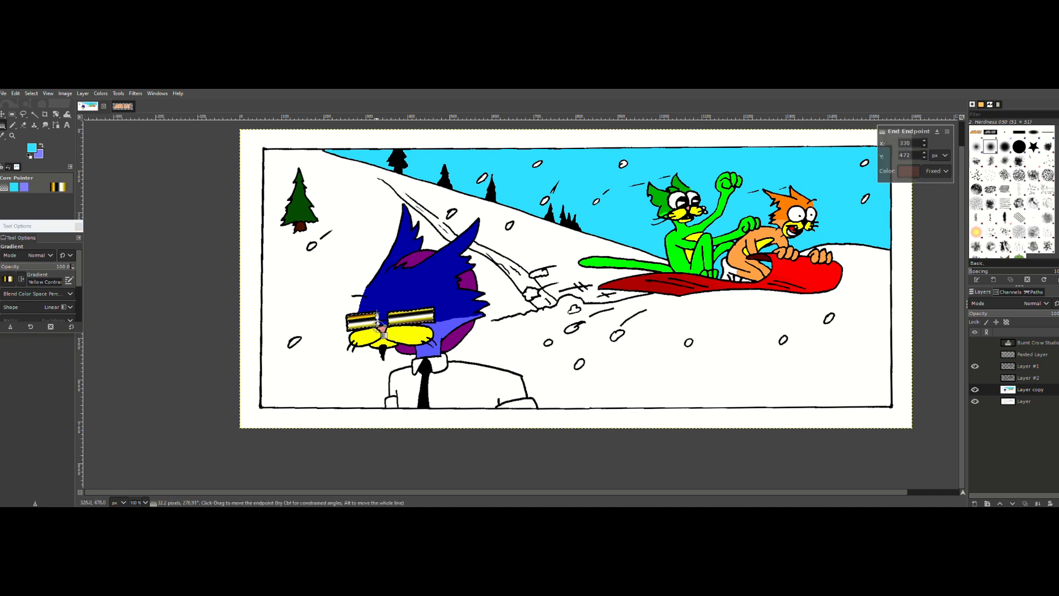
pyautogui.press('Escape')
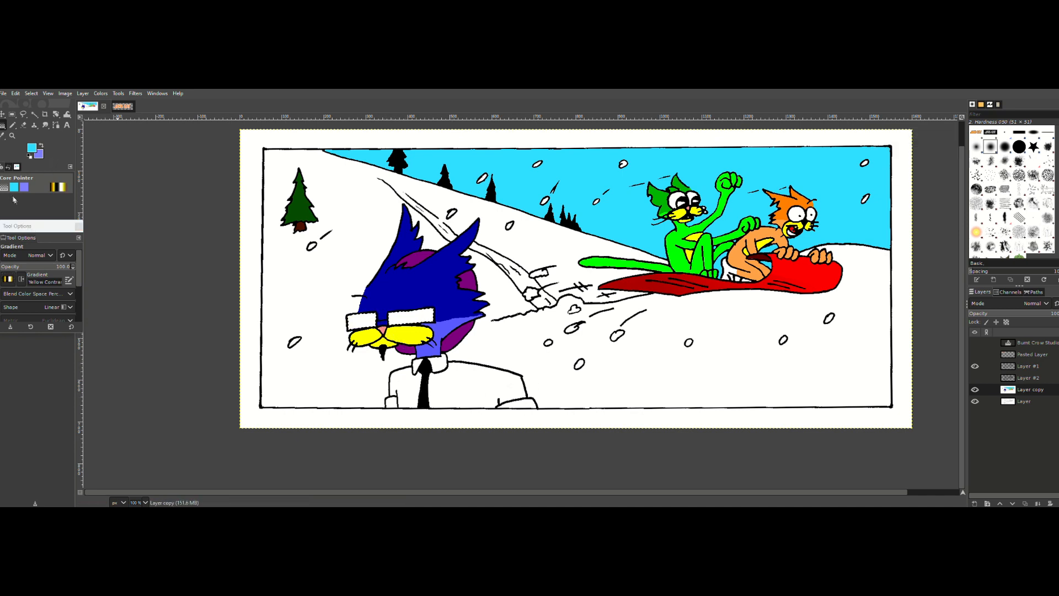
# Step: Set the background color to white (ffffff) for use in the foreground-to-background gradients
pyautogui.click(8, 278)
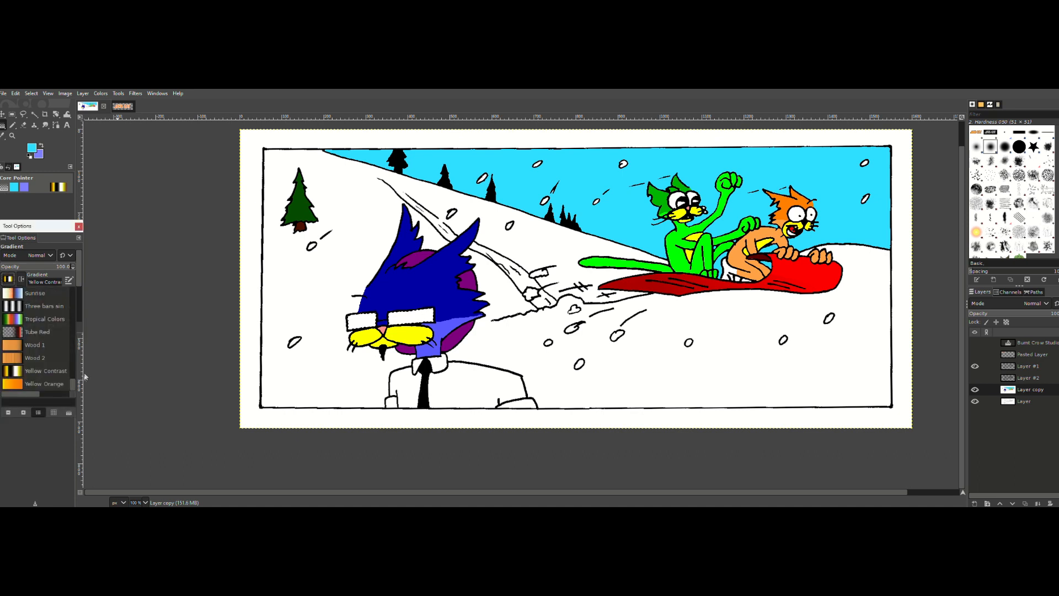
pyautogui.moveTo(73, 384); pyautogui.dragTo(80, 241)
pyautogui.moveTo(72, 293); pyautogui.dragTo(72, 293)
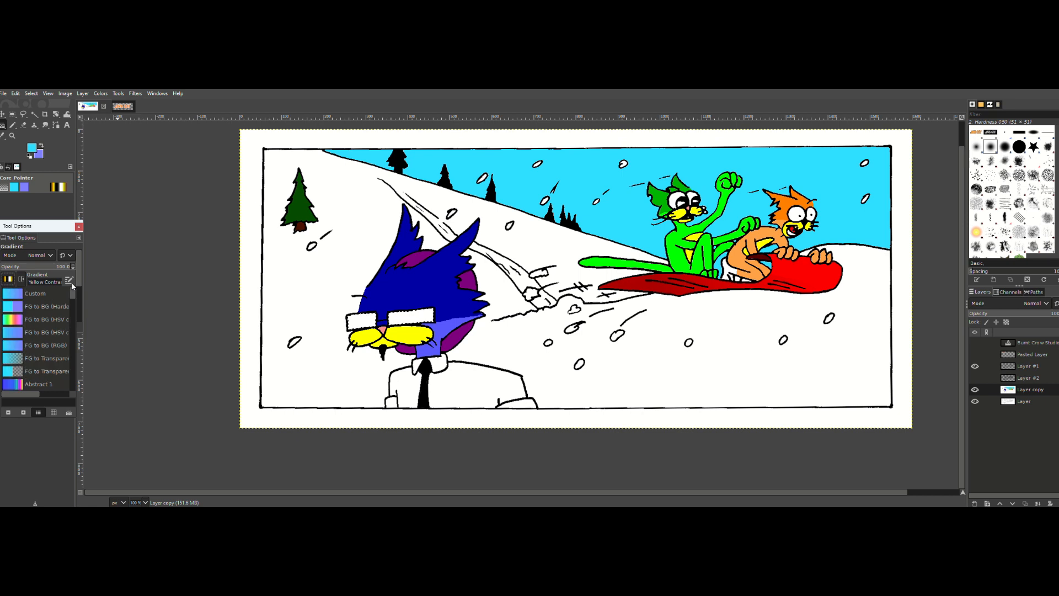
pyautogui.click(43, 159)
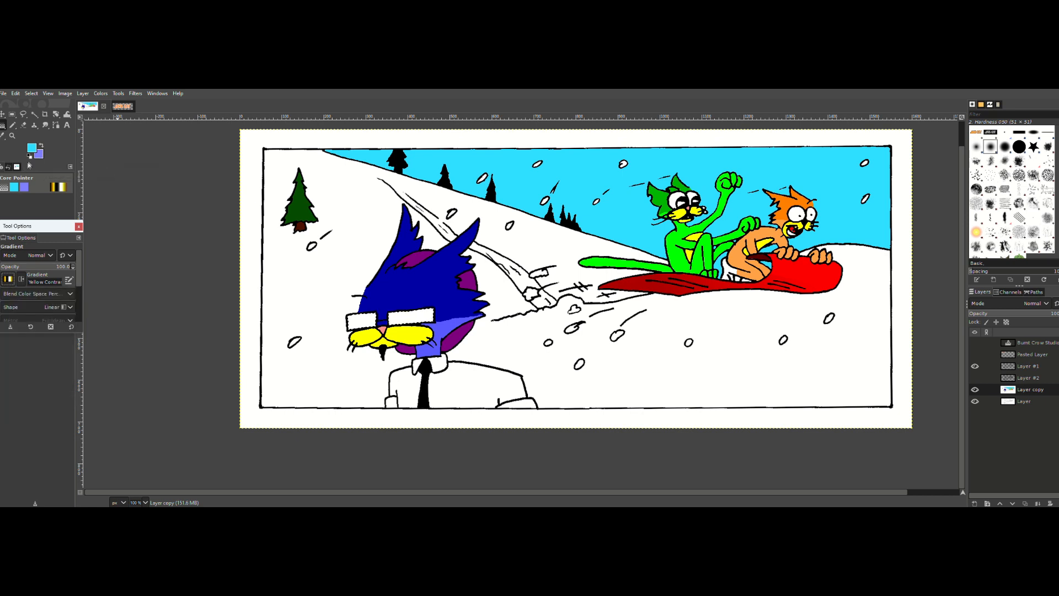
pyautogui.click(38, 156)
pyautogui.click(6, 107)
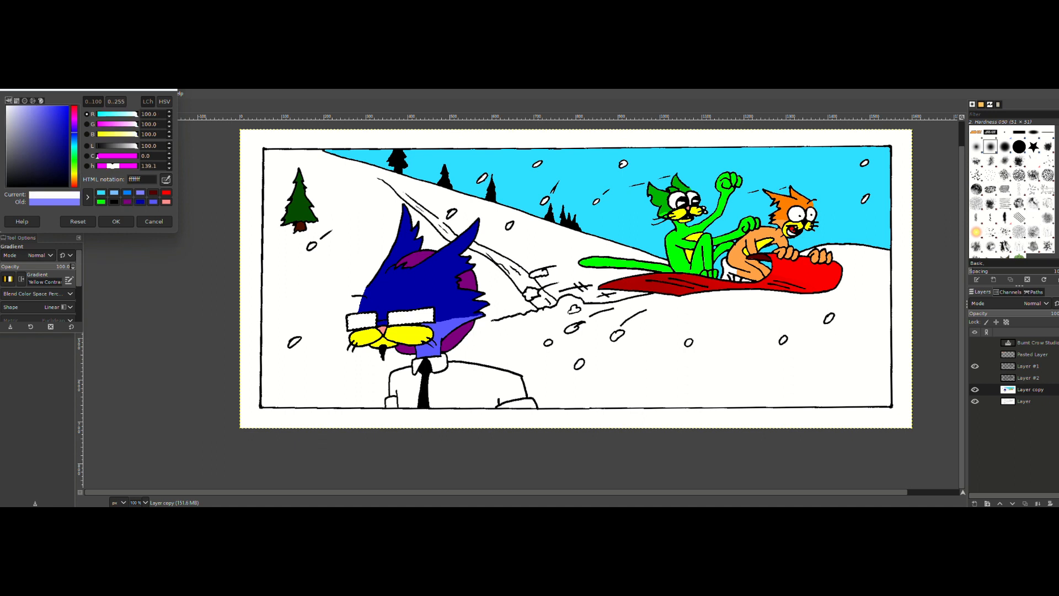
pyautogui.click(116, 221)
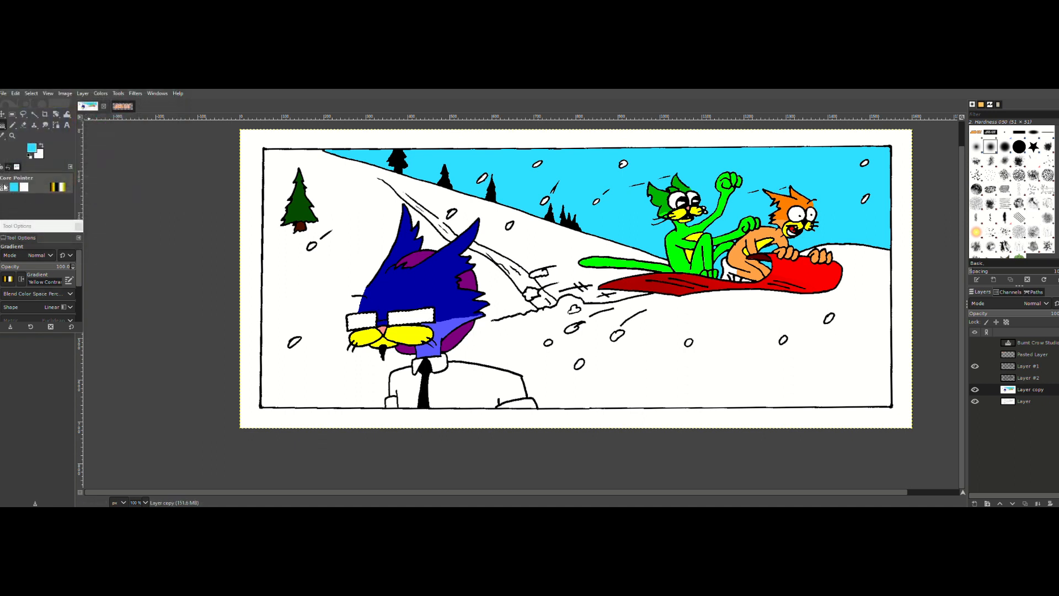
# Step: Fill the selected lenses with the Custom gradient, running downward from cyan to white over about 30 pixels, and apply it
pyautogui.click(8, 279)
pyautogui.scroll(-5, 73, 361)
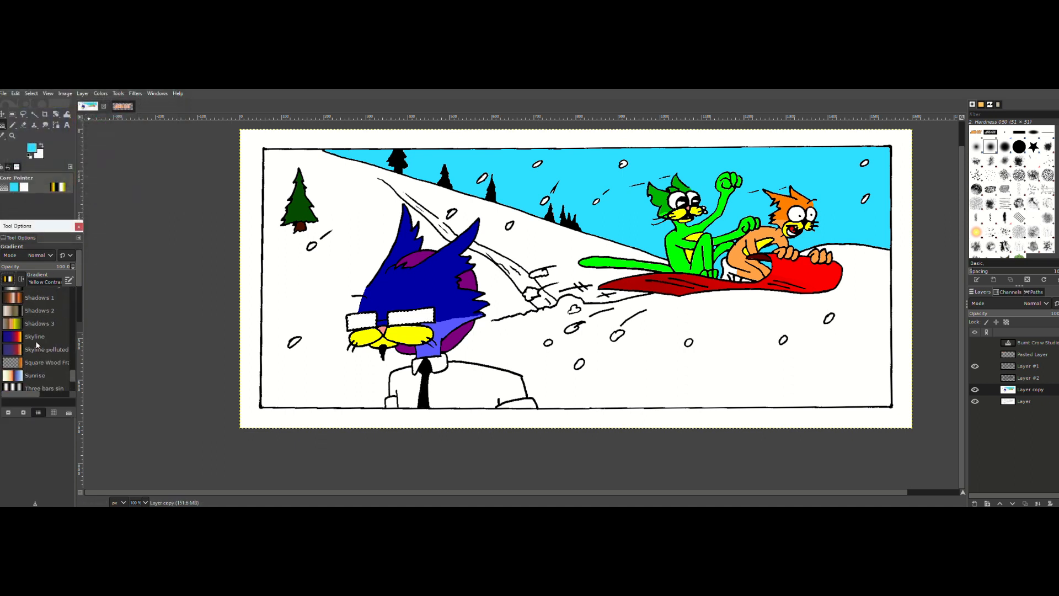
pyautogui.moveTo(73, 362); pyautogui.dragTo(68, 294)
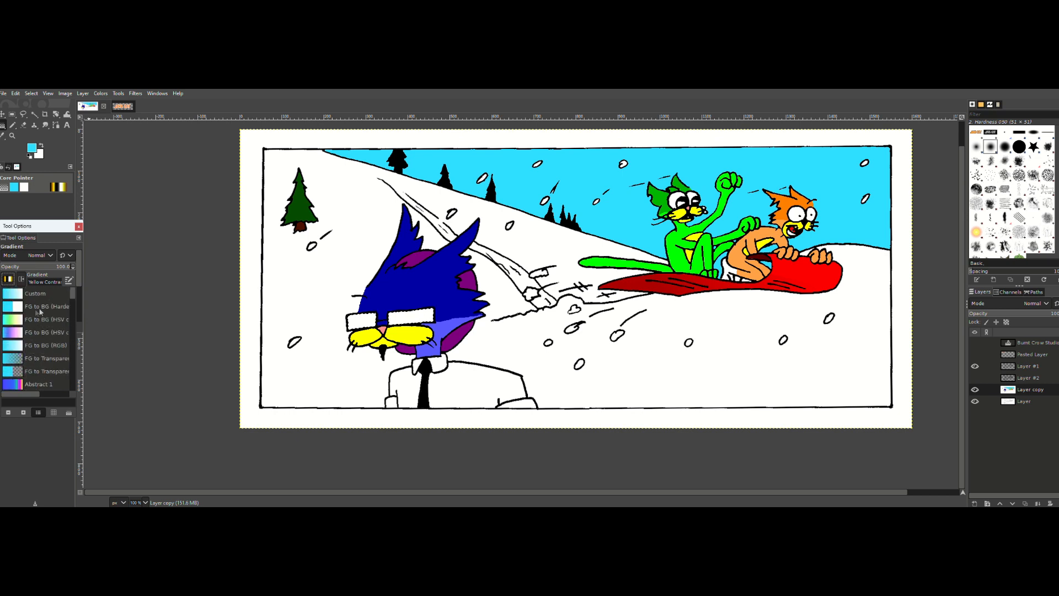
pyautogui.click(44, 297)
pyautogui.moveTo(377, 306); pyautogui.dragTo(375, 319)
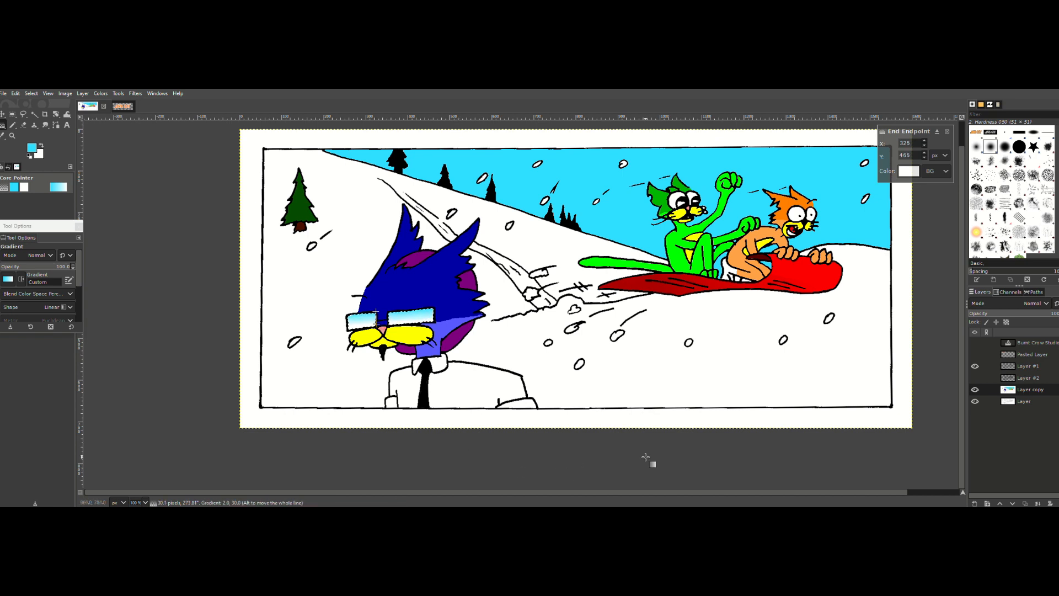
pyautogui.press('Return')
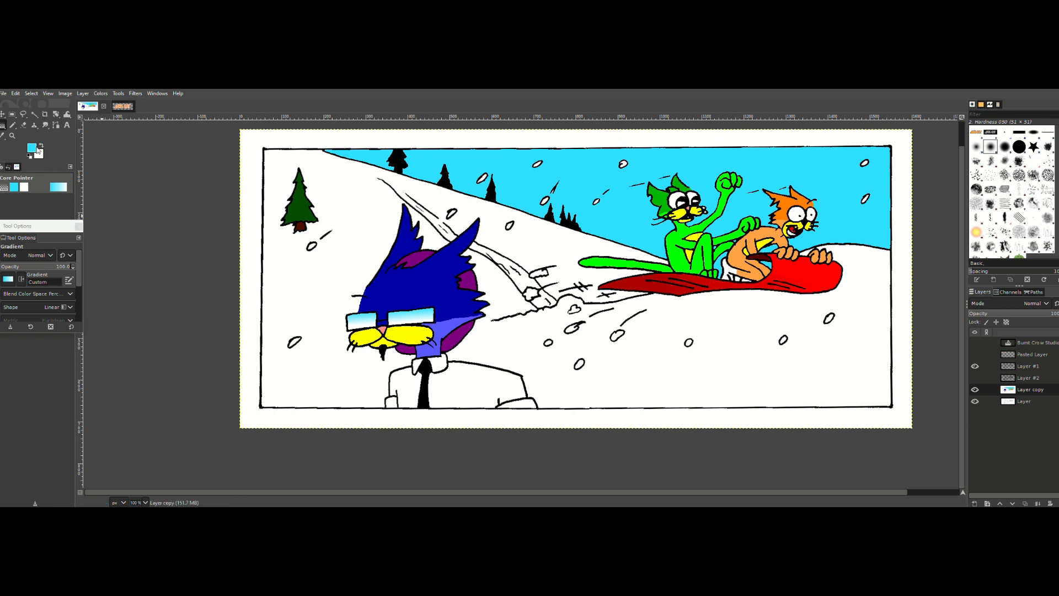
# Step: Try outlining an oval on the snow below the snowboard with Free Select and moving it, and undo the move
pyautogui.click(24, 114)
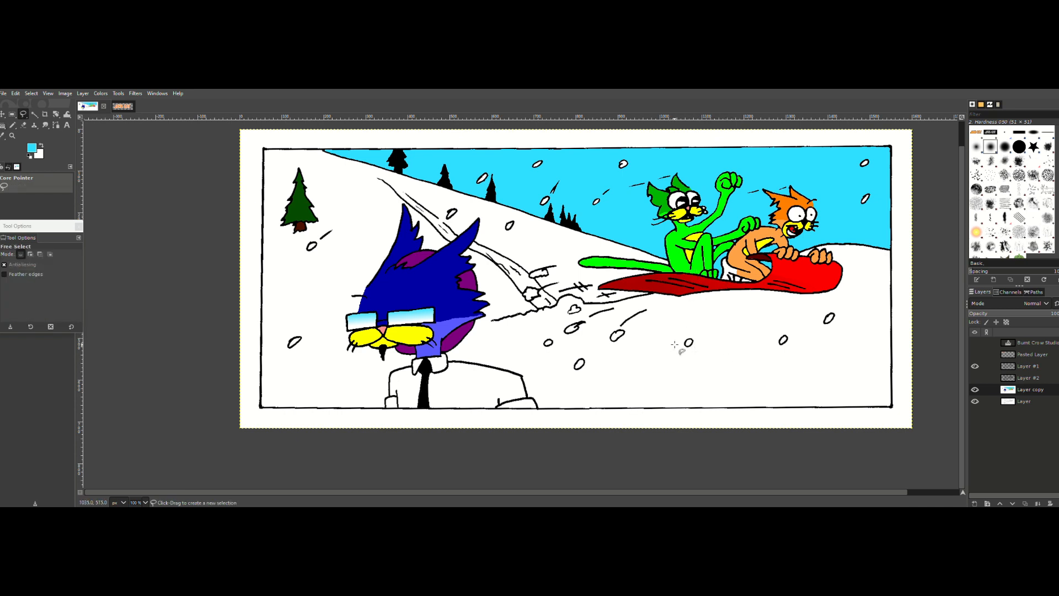
pyautogui.moveTo(692, 340)
pyautogui.mouseDown()
pyautogui.moveTo(766, 355)
pyautogui.moveTo(820, 411)
pyautogui.moveTo(701, 397)
pyautogui.moveTo(670, 355)
pyautogui.moveTo(689, 341)
pyautogui.mouseUp()
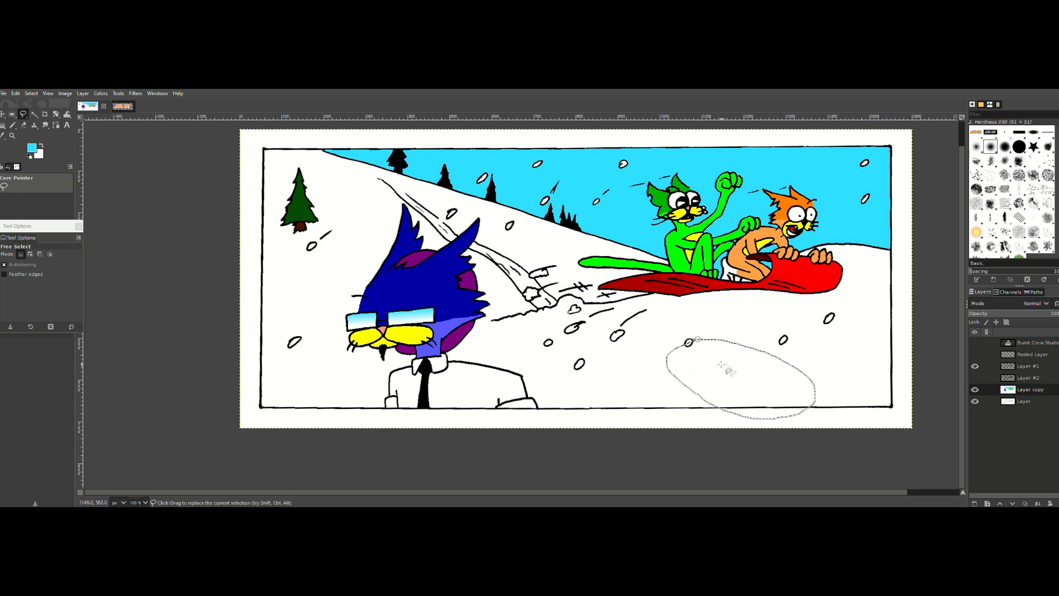
pyautogui.press('m')
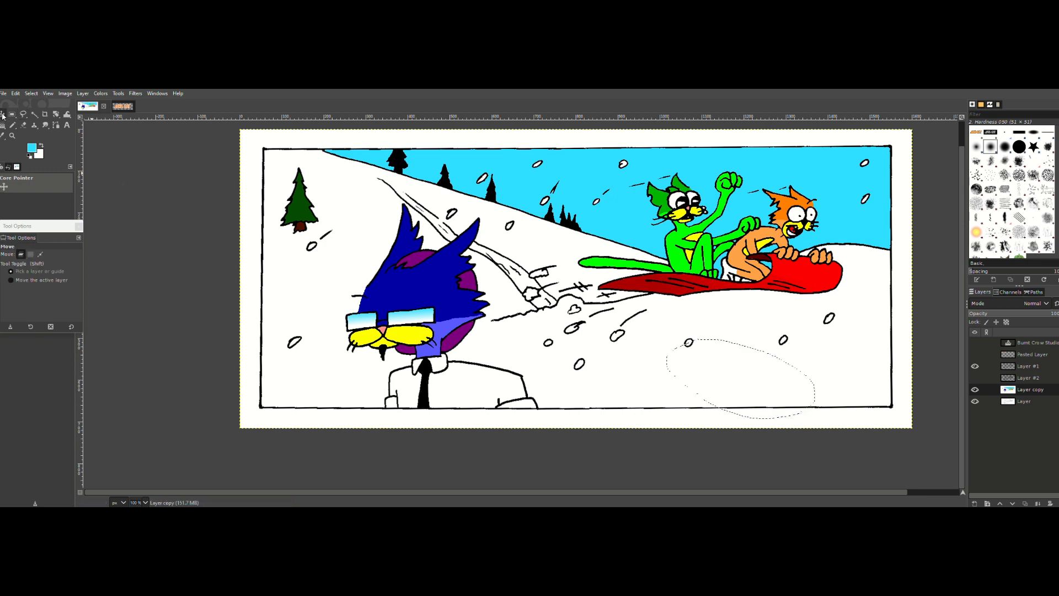
pyautogui.moveTo(710, 364); pyautogui.dragTo(695, 369)
pyautogui.hotkey('ctrl', 'z')
pyautogui.press('f')
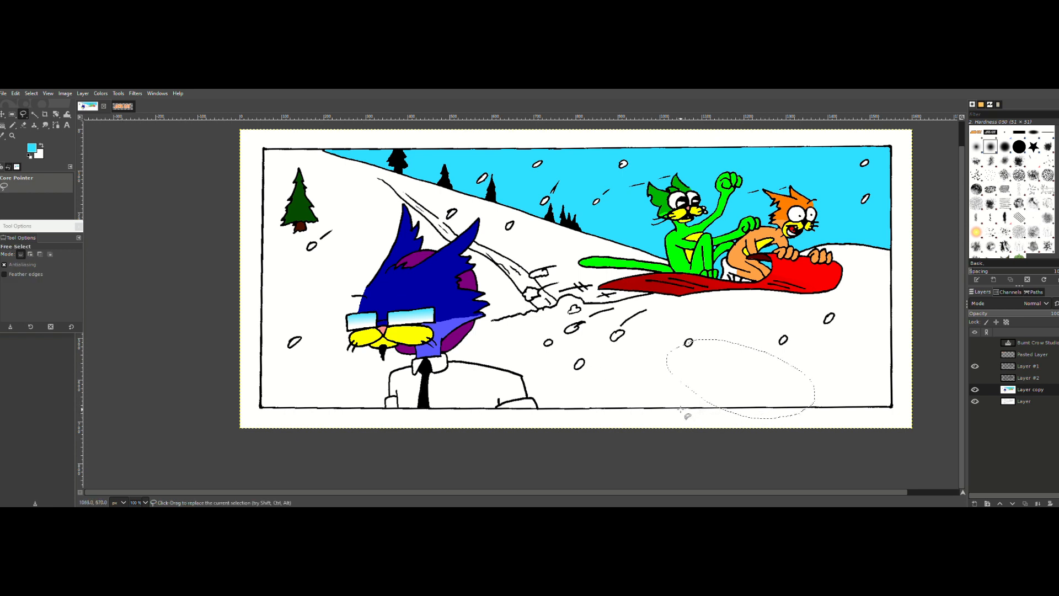
# Step: Outline a larger freehand shape on the snow below the snowboard, extending slightly past the panel's lower border, and close the selection
pyautogui.click(631, 337)
pyautogui.press('Escape')
pyautogui.moveTo(665, 408)
pyautogui.mouseDown()
pyautogui.moveTo(637, 389)
pyautogui.moveTo(638, 339)
pyautogui.mouseUp()
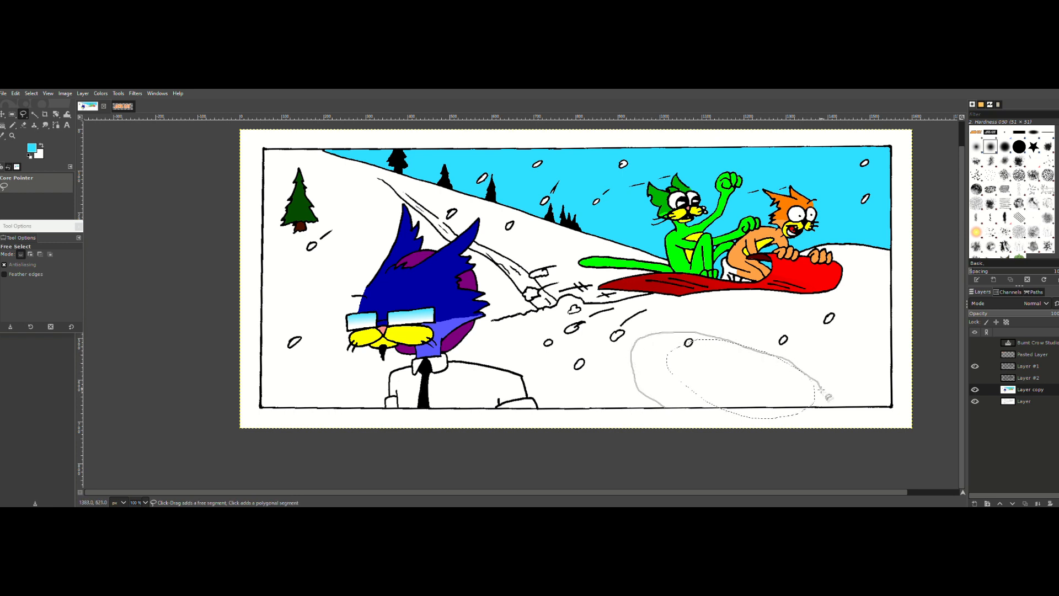
pyautogui.click(666, 413)
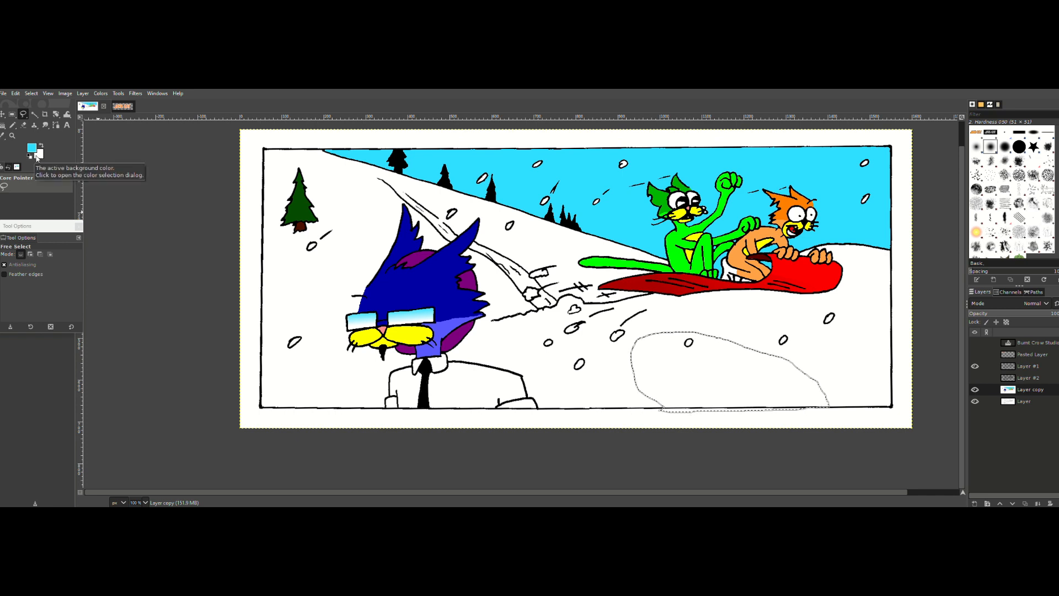
# Step: Try feathering the snow selection by 5 px and filling it with the cyan foreground color, and undo the fill
pyautogui.click(31, 93)
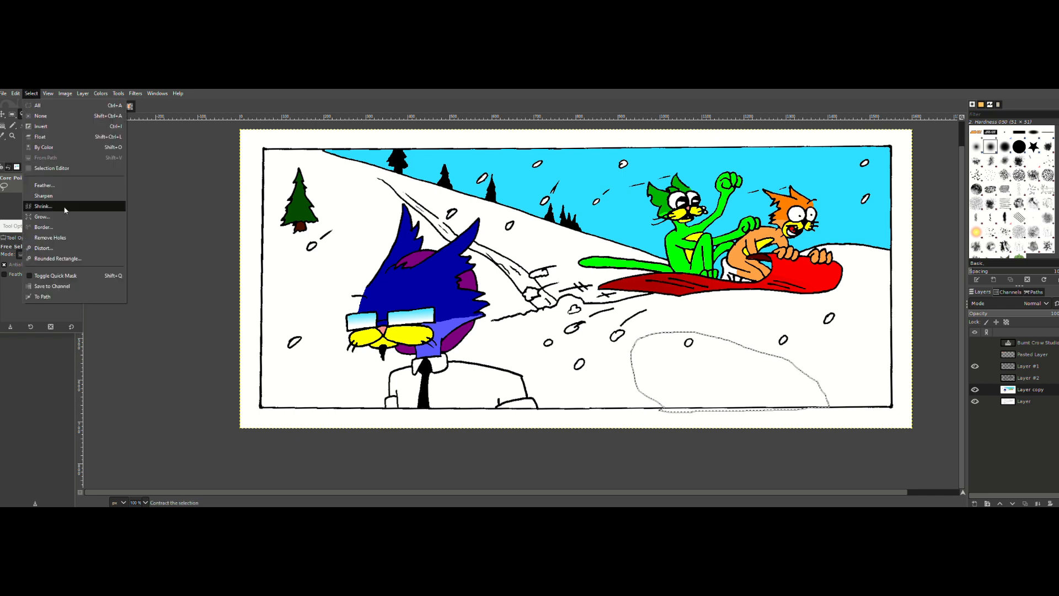
pyautogui.click(55, 185)
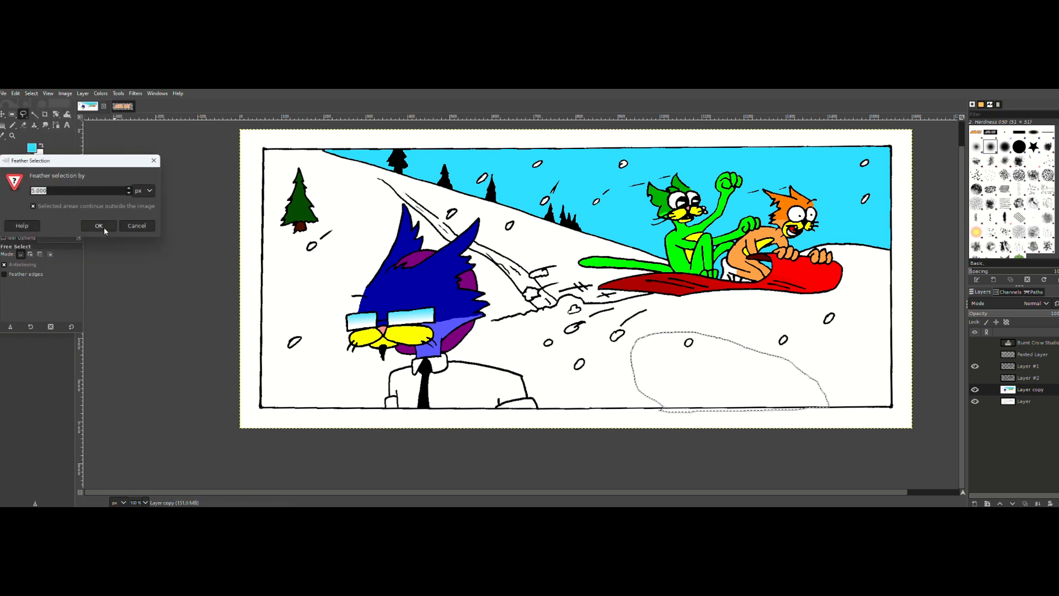
pyautogui.click(99, 226)
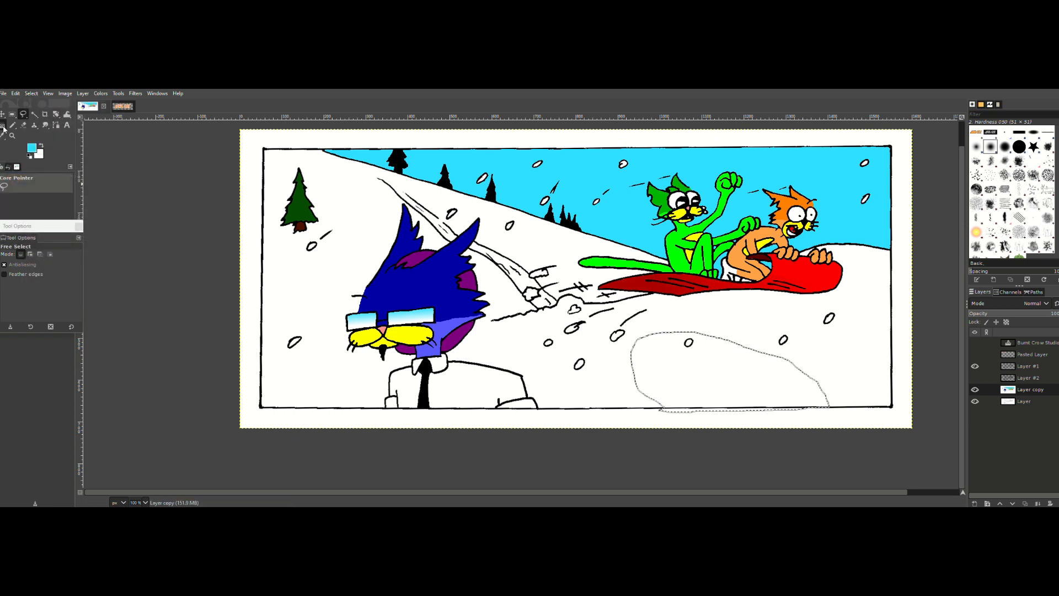
pyautogui.moveTo(3, 126)
pyautogui.mouseDown()
pyautogui.moveTo(29, 140)
pyautogui.moveTo(41, 126)
pyautogui.mouseUp()
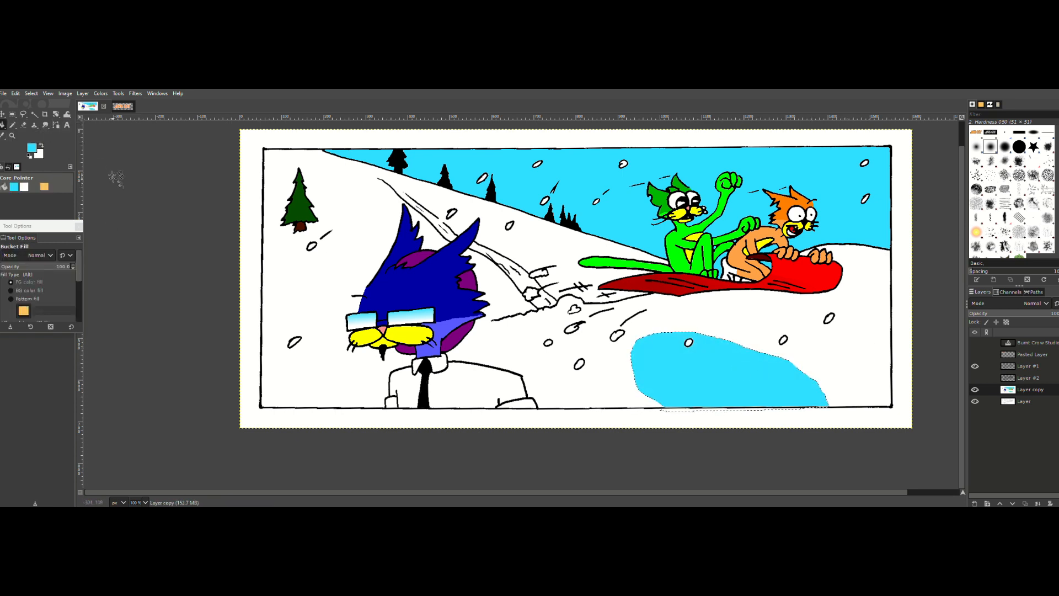
pyautogui.press('Delete')
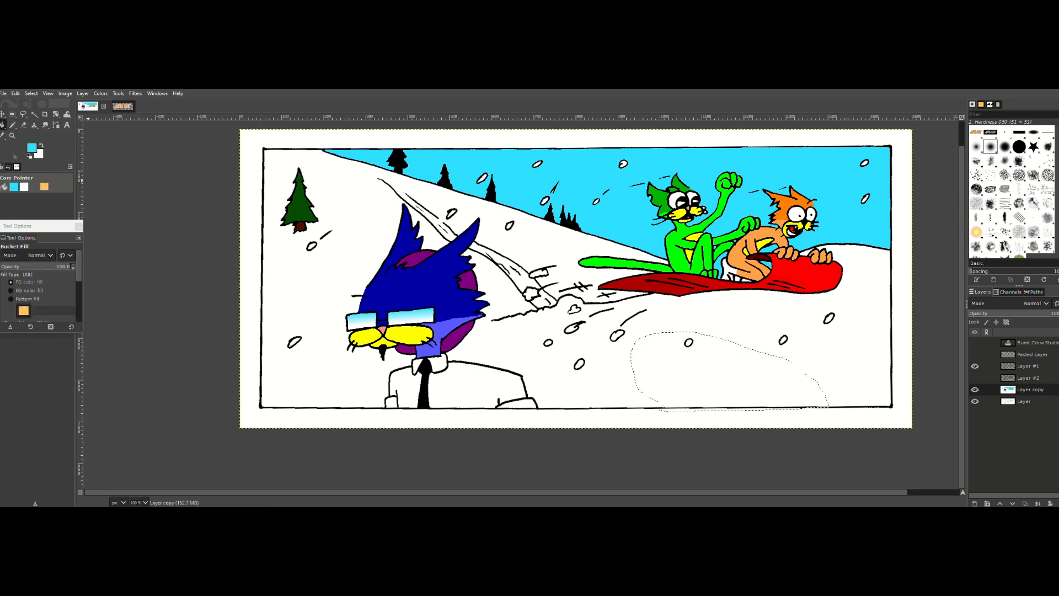
pyautogui.click(3, 94)
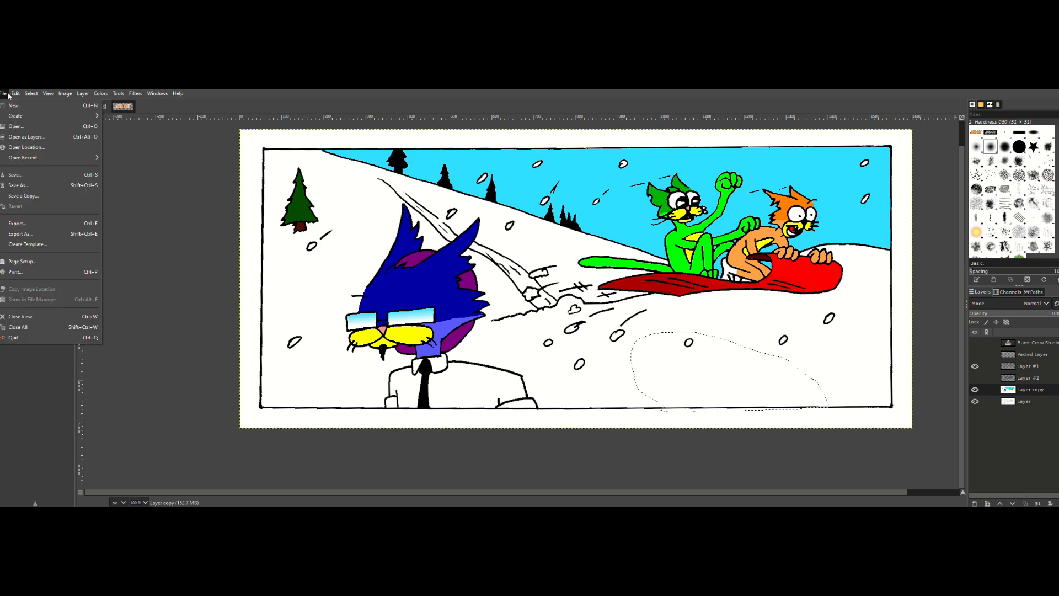
pyautogui.moveTo(28, 95)
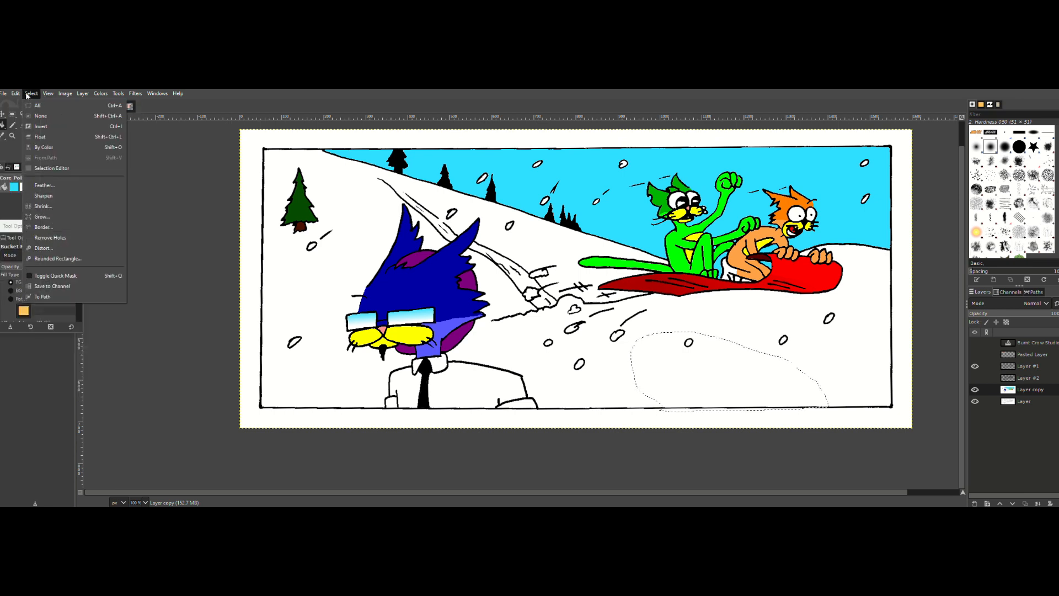
pyautogui.click(48, 185)
pyautogui.click(102, 221)
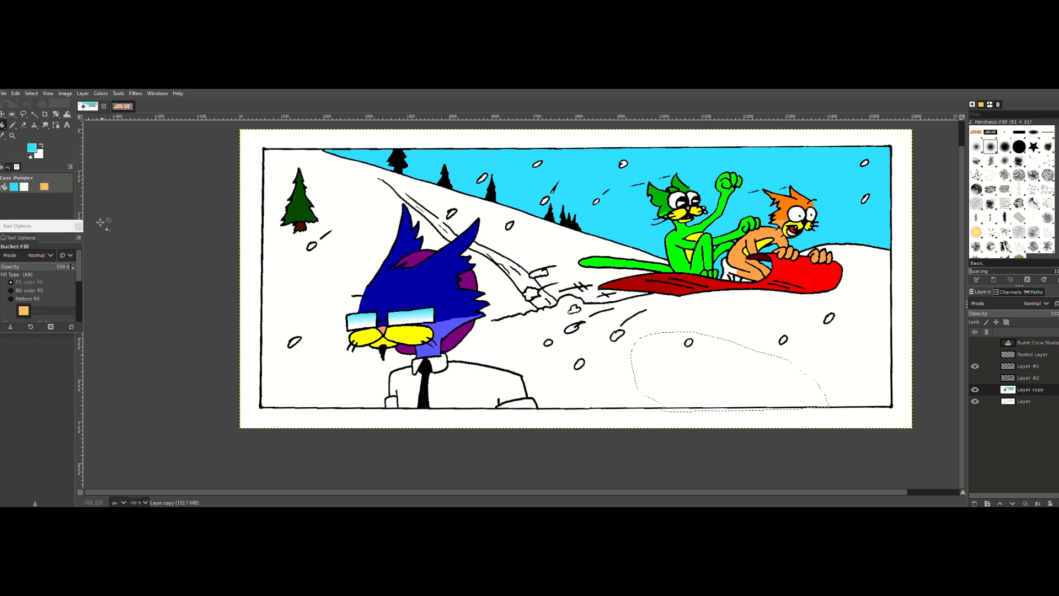
pyautogui.click(16, 94)
pyautogui.click(32, 257)
# Step: Try feathering the snow selection by 20 px, filling it with the cyan foreground color and deselecting, and undo these changes
pyautogui.click(32, 93)
pyautogui.click(48, 185)
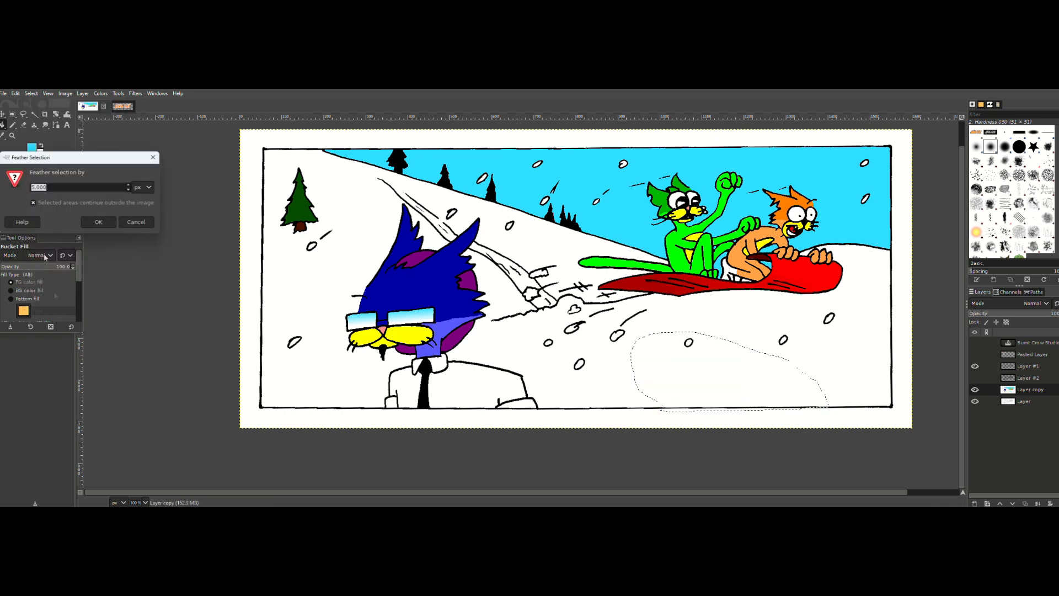
pyautogui.write('20.000')
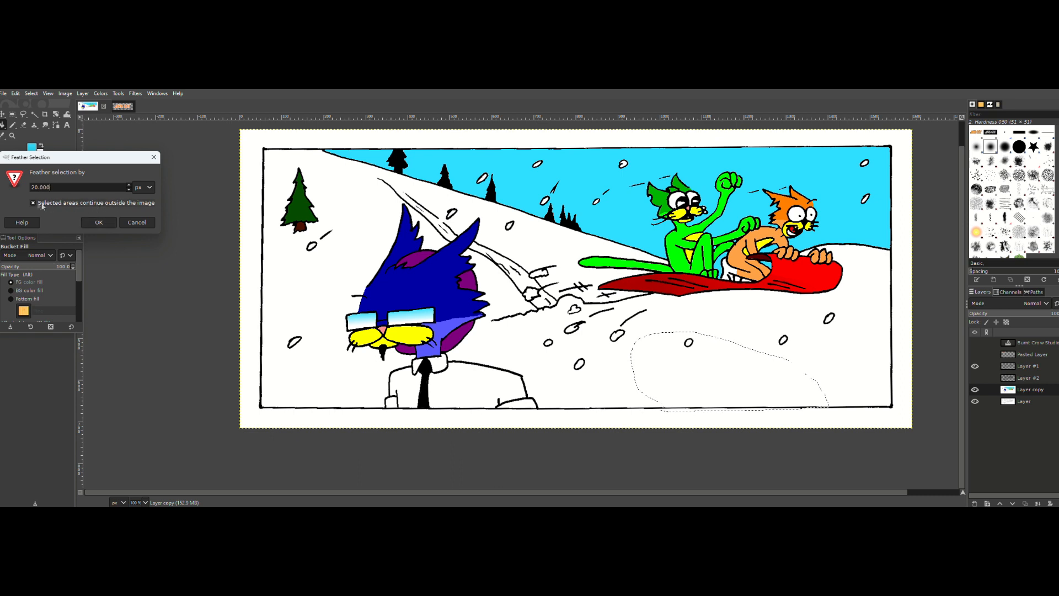
pyautogui.click(33, 203)
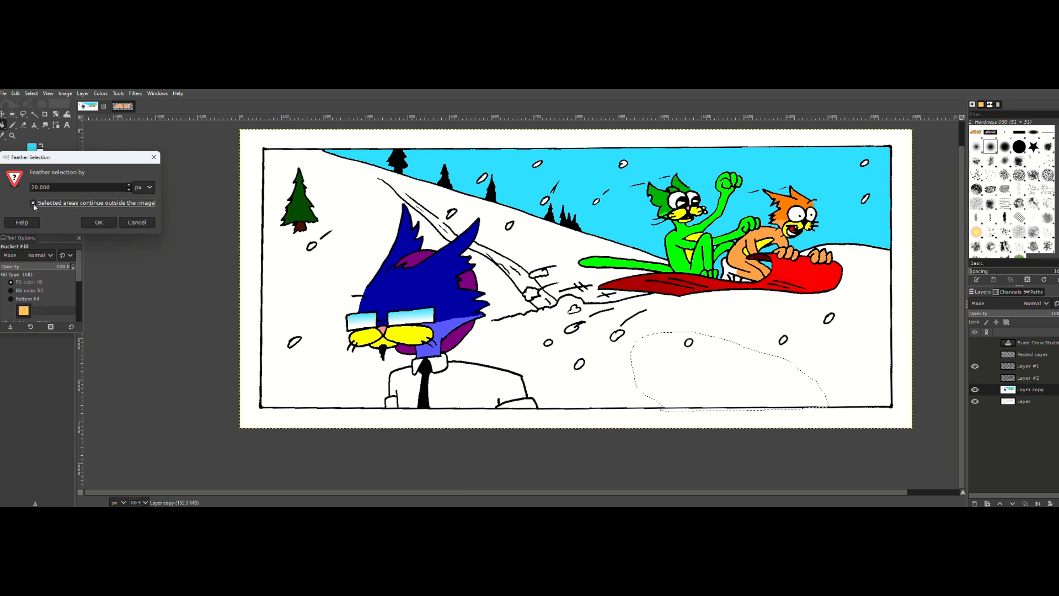
pyautogui.click(99, 222)
pyautogui.click(16, 93)
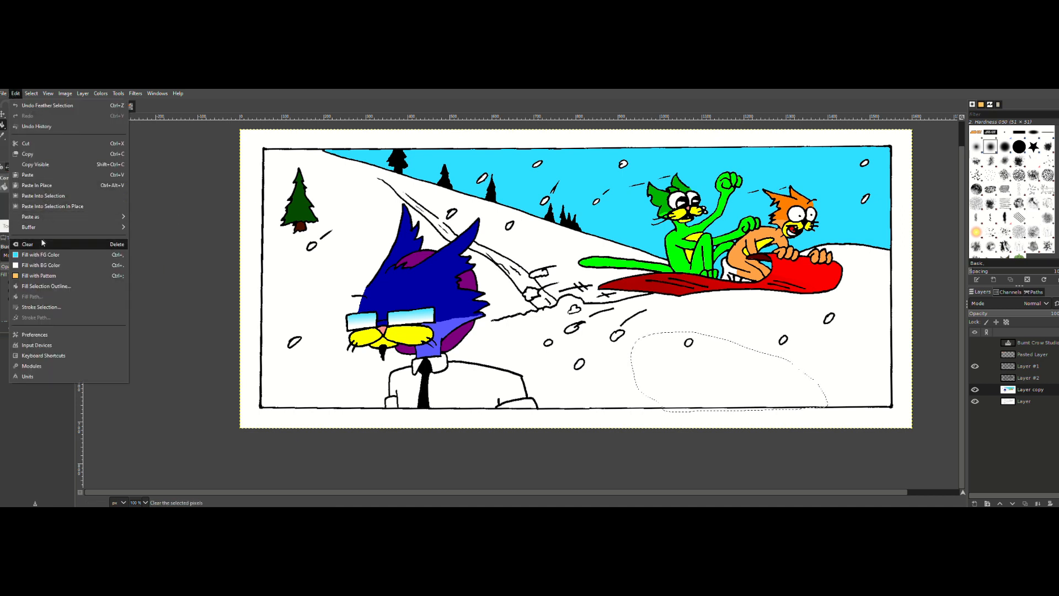
pyautogui.click(40, 252)
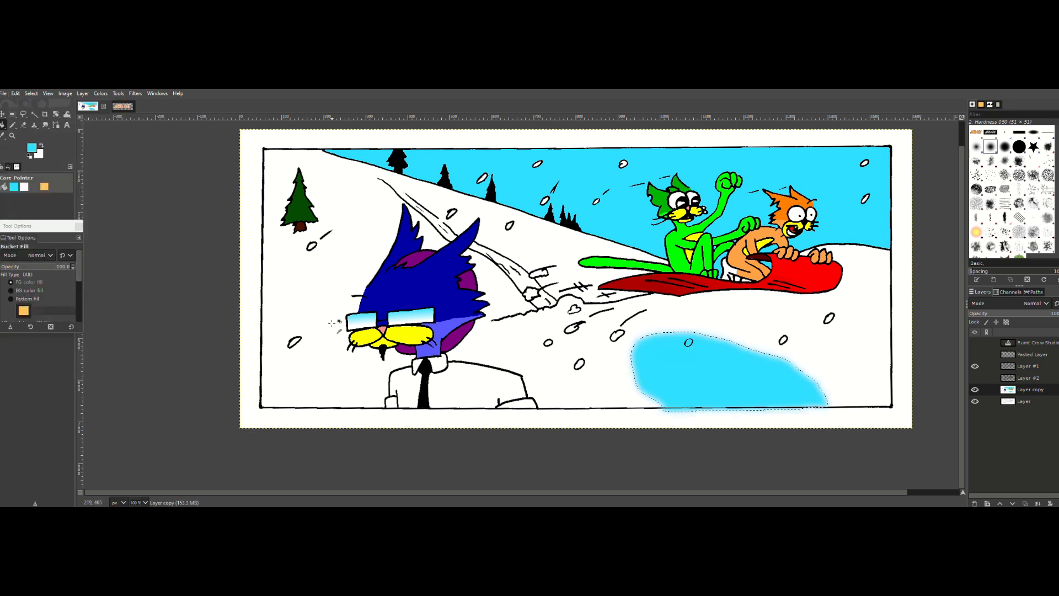
pyautogui.hotkey('ctrl', 'shift', 'a')
pyautogui.hotkey('ctrl', 'z')
pyautogui.hotkey('ctrl', 'z')
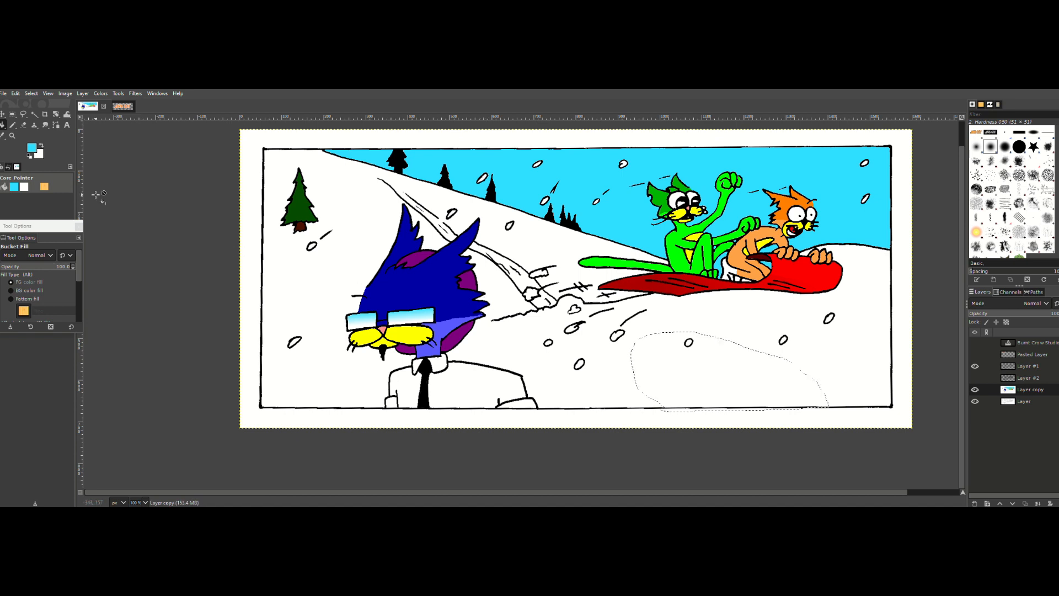
# Step: Try a cyan foreground fill on the snow selection that extends past the panel border, and undo it
pyautogui.click(16, 93)
pyautogui.click(30, 255)
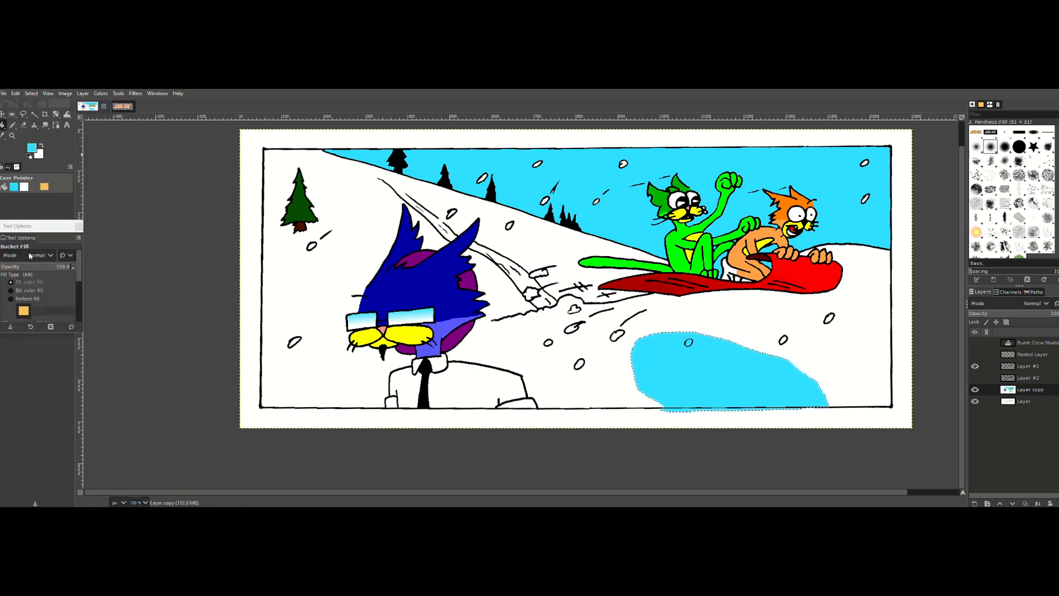
pyautogui.press('ctrl')
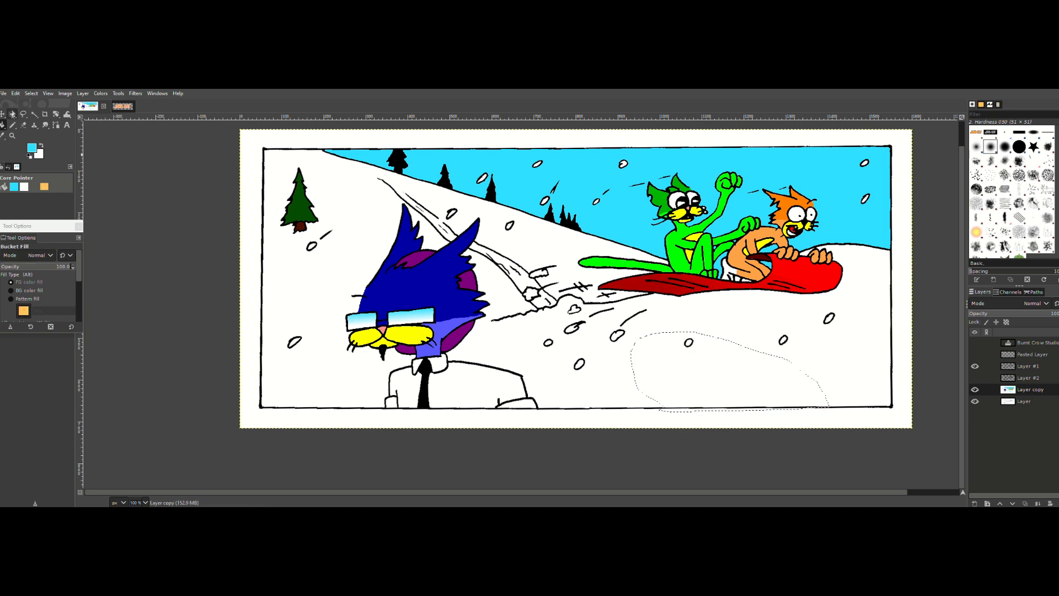
# Step: Subtract a rectangle of about 471 × 75 pixels from the snow selection so it ends at the panel's lower border
pyautogui.click(12, 113)
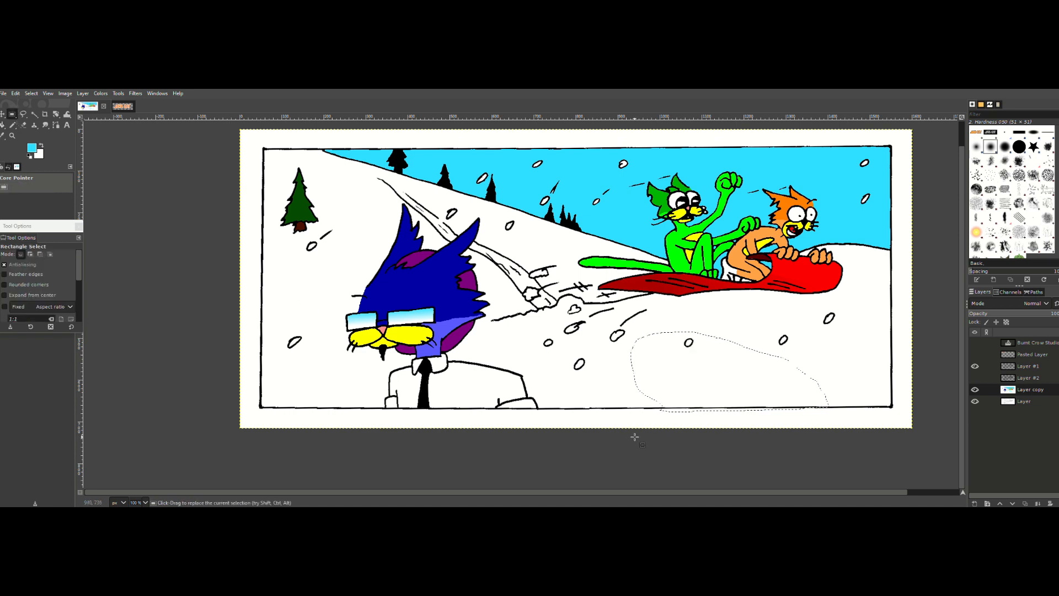
pyautogui.press('ctrl')
pyautogui.moveTo(643, 436); pyautogui.dragTo(726, 414)
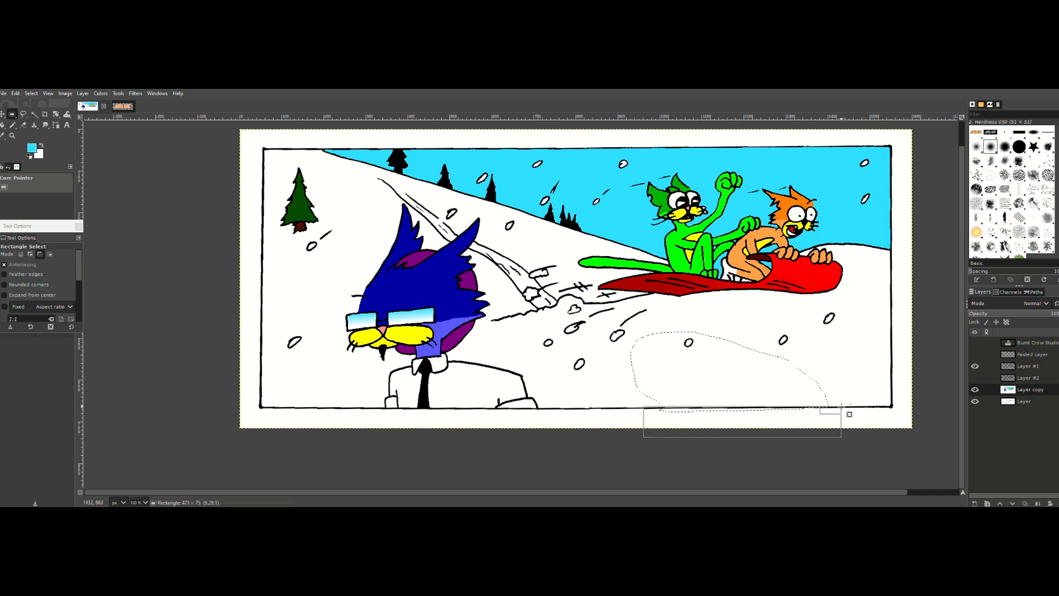
pyautogui.moveTo(842, 407); pyautogui.dragTo(841, 407)
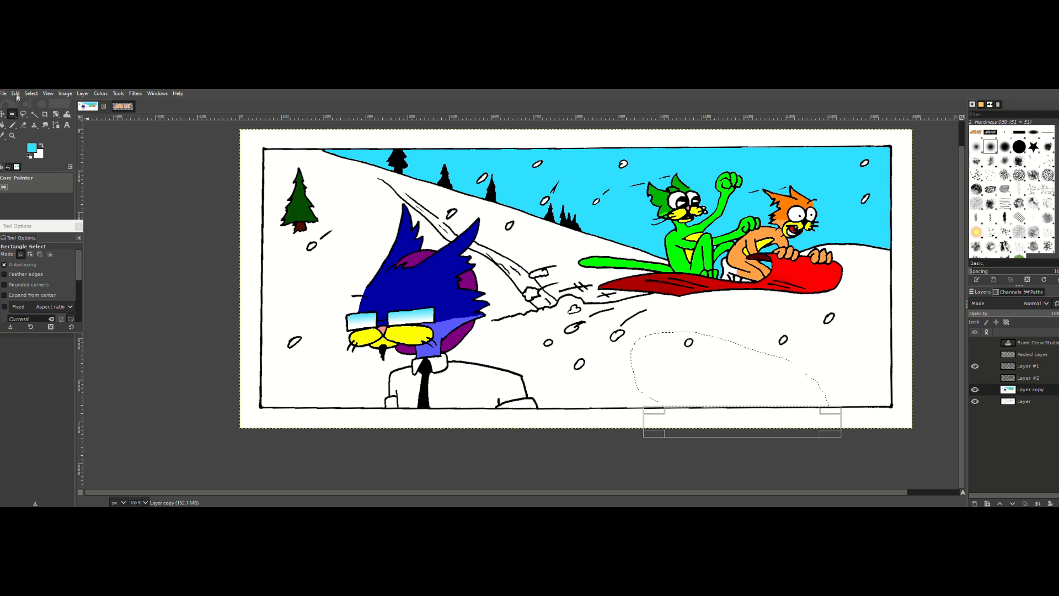
# Step: Try filling the trimmed snow selection with the cyan foreground color, and undo the fill
pyautogui.click(16, 93)
pyautogui.click(33, 236)
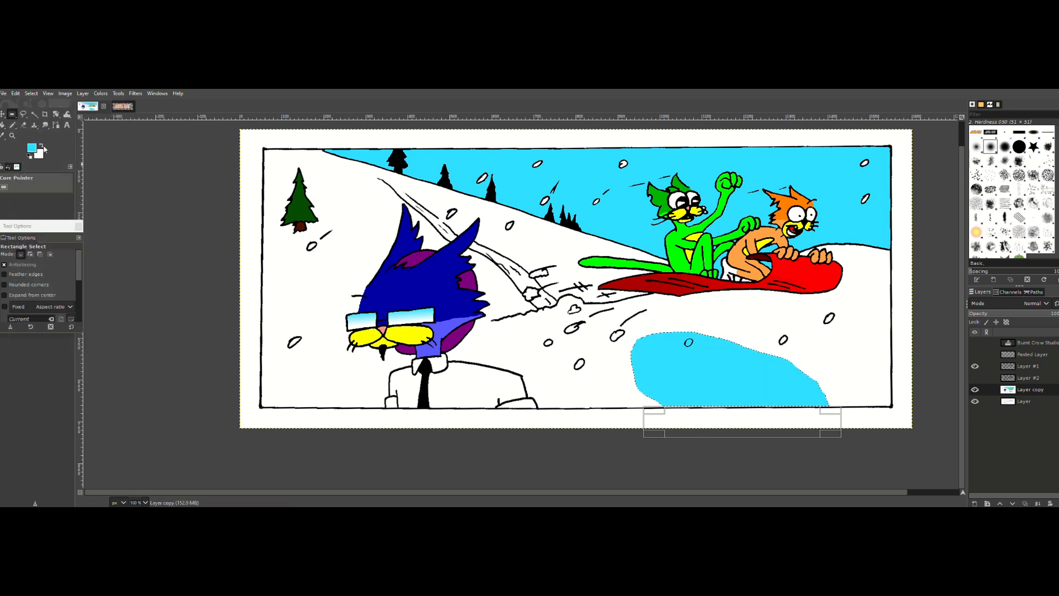
pyautogui.hotkey('ctrl', 'z')
# Step: Set the foreground color to a lighter blue (7beaff)
pyautogui.click(32, 148)
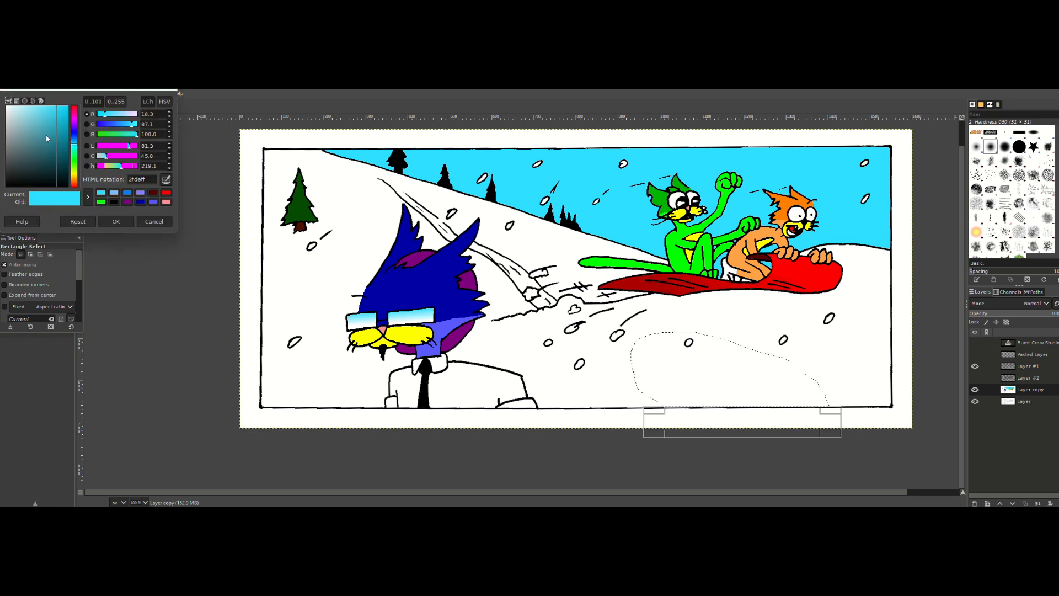
pyautogui.moveTo(44, 114); pyautogui.dragTo(38, 102)
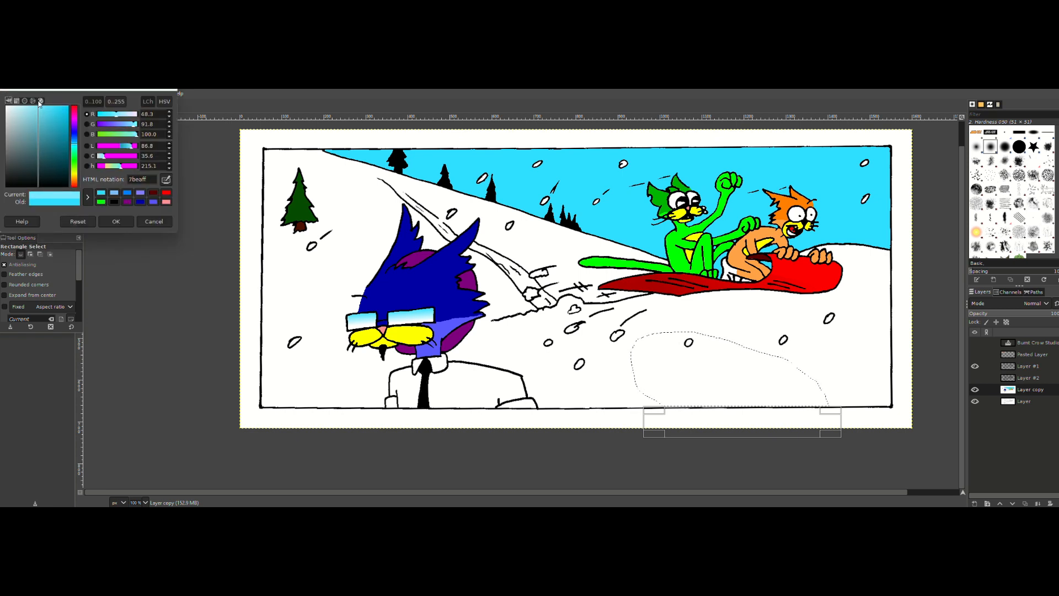
pyautogui.click(115, 221)
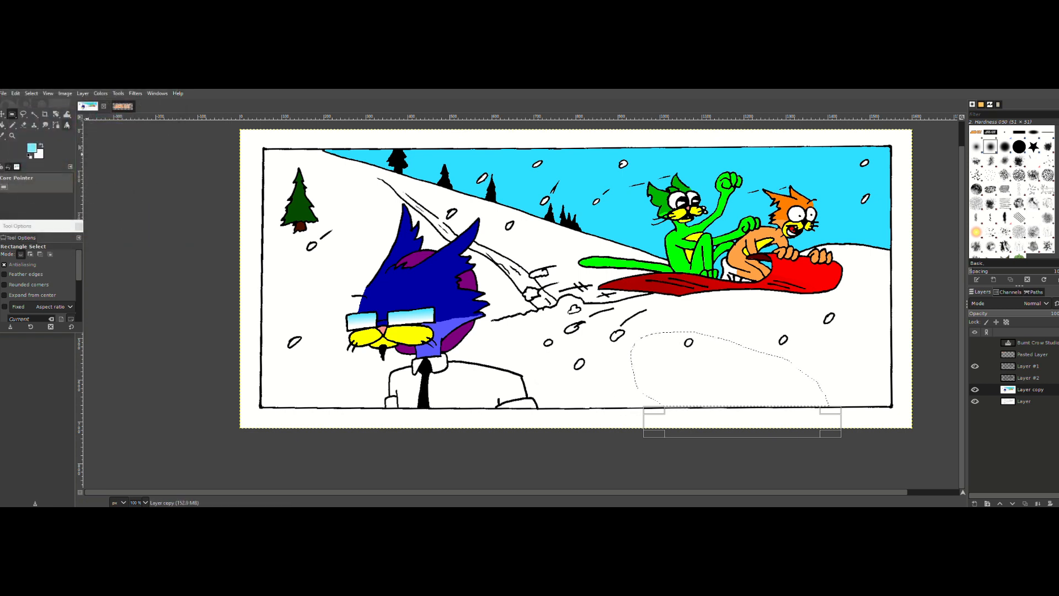
# Step: Try filling the trimmed snow selection with the light blue foreground color, and undo the fill
pyautogui.click(15, 93)
pyautogui.click(44, 253)
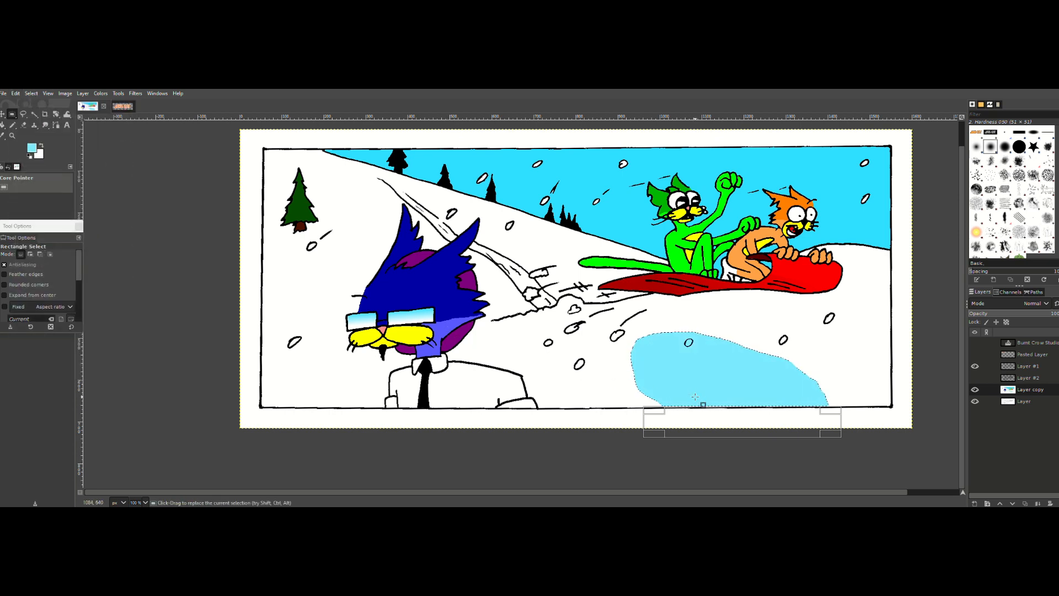
pyautogui.hotkey('ctrl', 'z')
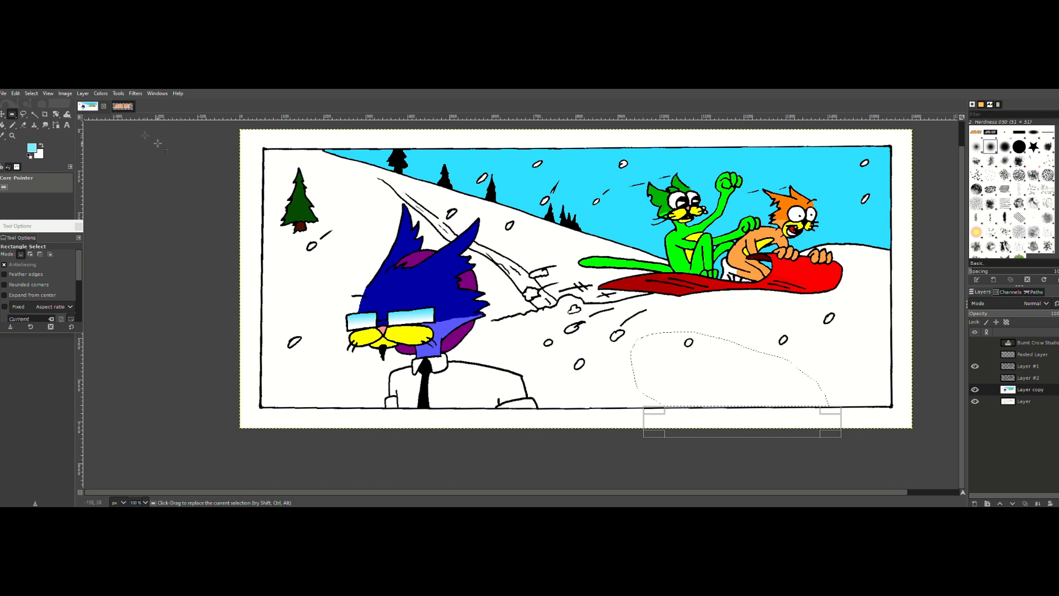
# Step: Finalize the trimmed selection with the Fuzzy Select tool active, fill it with the light blue foreground color, and deselect
pyautogui.click(34, 113)
pyautogui.press('ctrl')
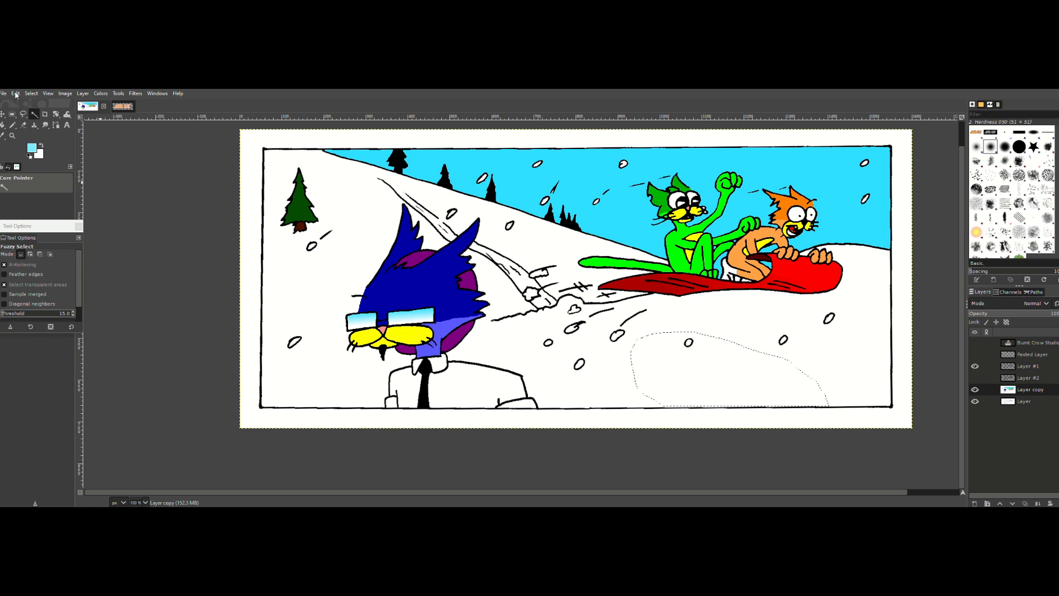
pyautogui.click(16, 93)
pyautogui.click(47, 251)
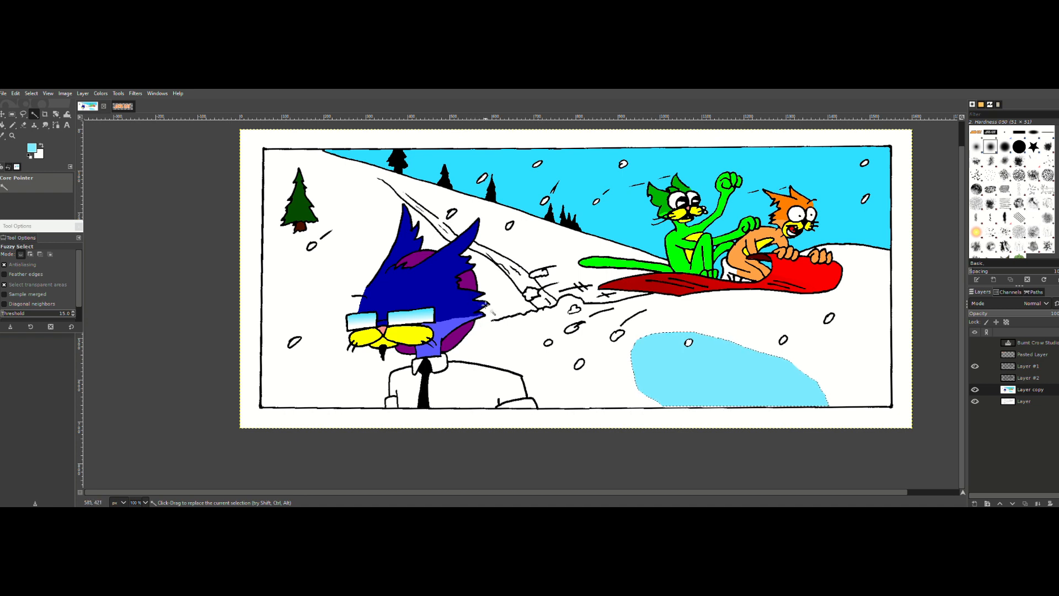
pyautogui.press('ctrl')
pyautogui.hotkey('ctrl', 'shift', 'a')
# Step: Show Layer #2 and hide it again to compare the line art with and without it
pyautogui.click(975, 377)
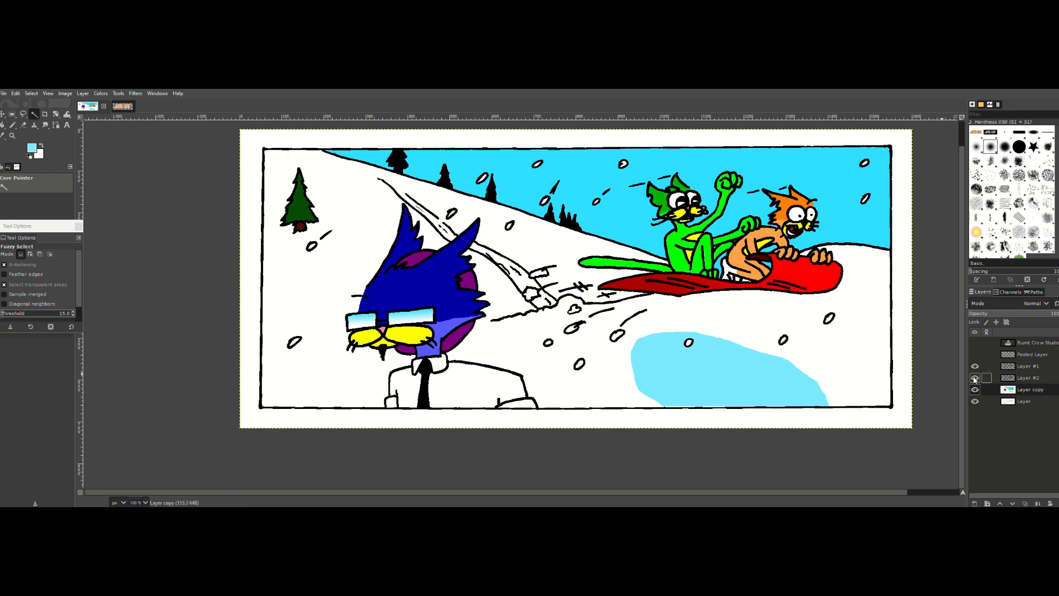
pyautogui.click(975, 378)
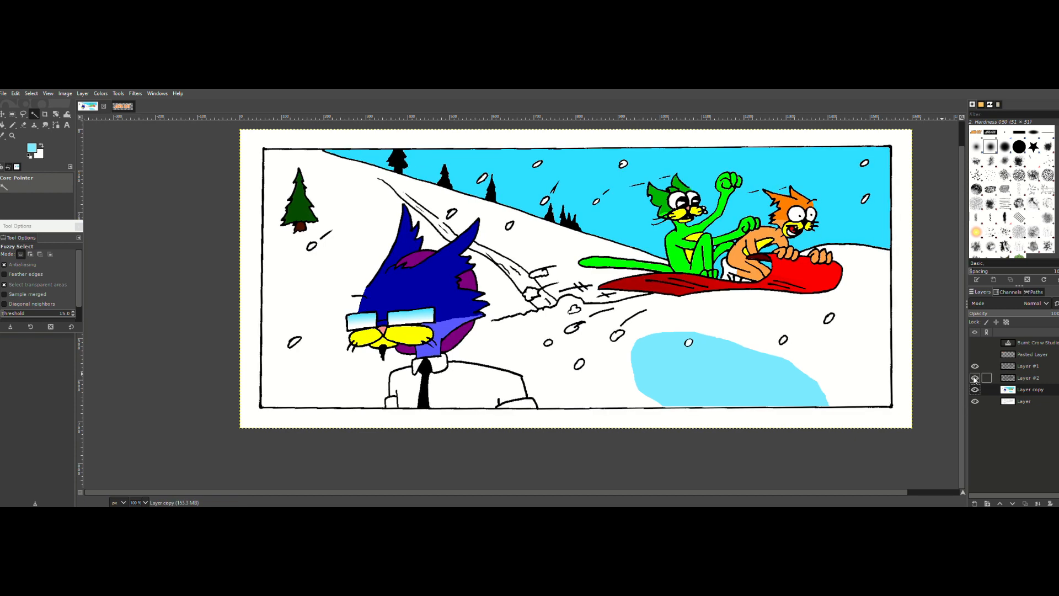
# Step: With Layer #2 shown, add a new layer above Layer copy and set up the Airbrush at size 102
pyautogui.click(975, 378)
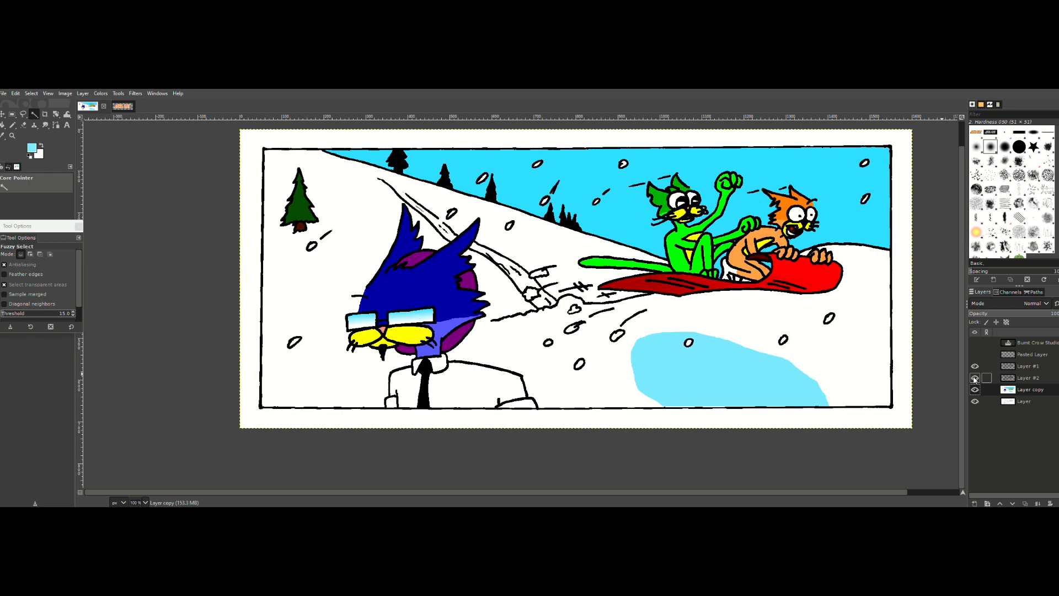
pyautogui.click(15, 127)
pyautogui.click(48, 147)
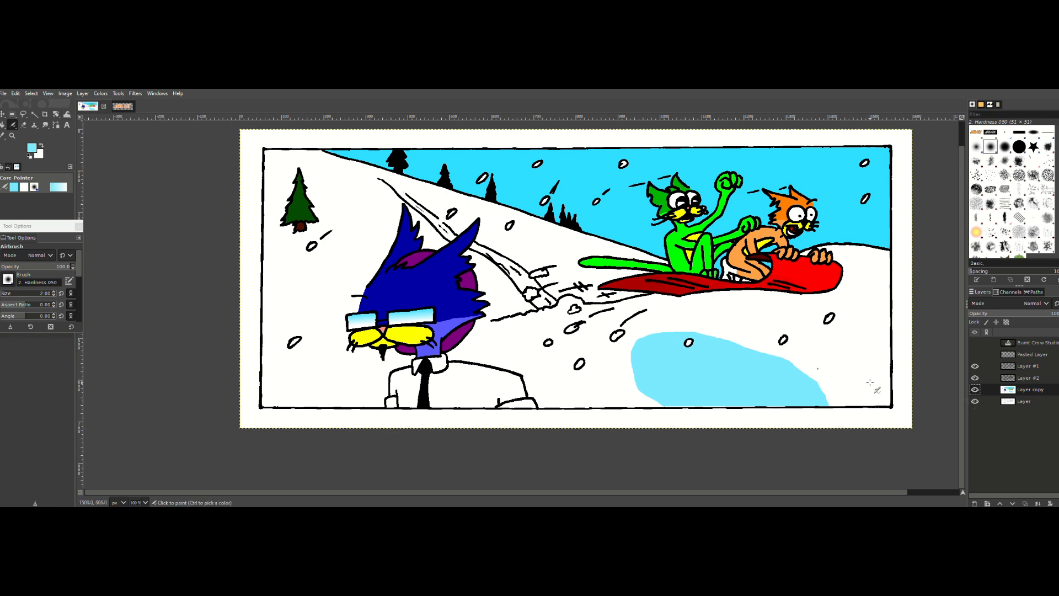
pyautogui.click(976, 503)
pyautogui.click(1009, 497)
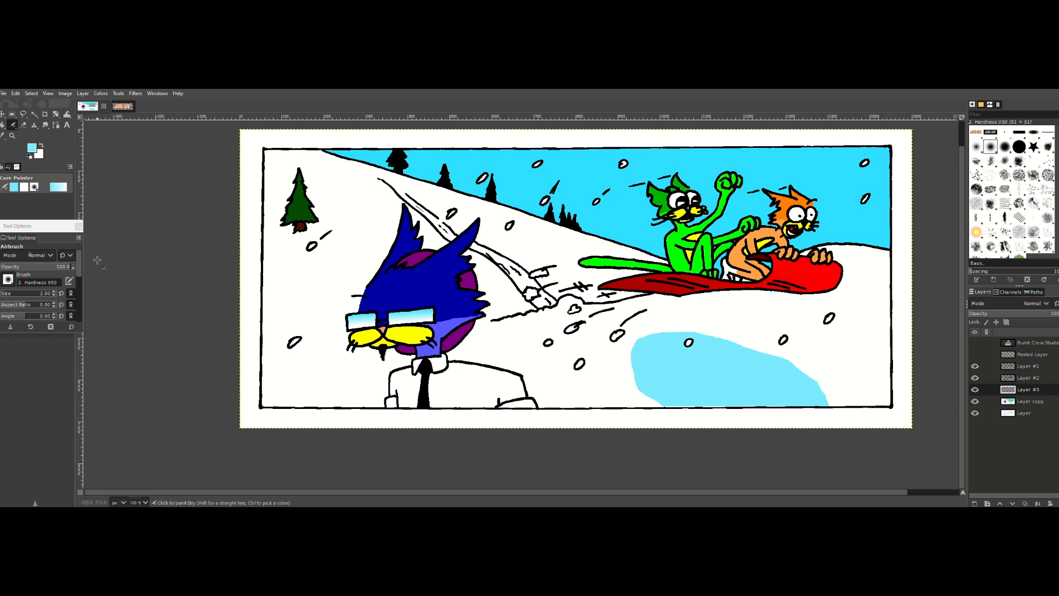
pyautogui.moveTo(18, 295)
pyautogui.mouseDown()
pyautogui.moveTo(35, 294)
pyautogui.moveTo(12, 293)
pyautogui.mouseUp()
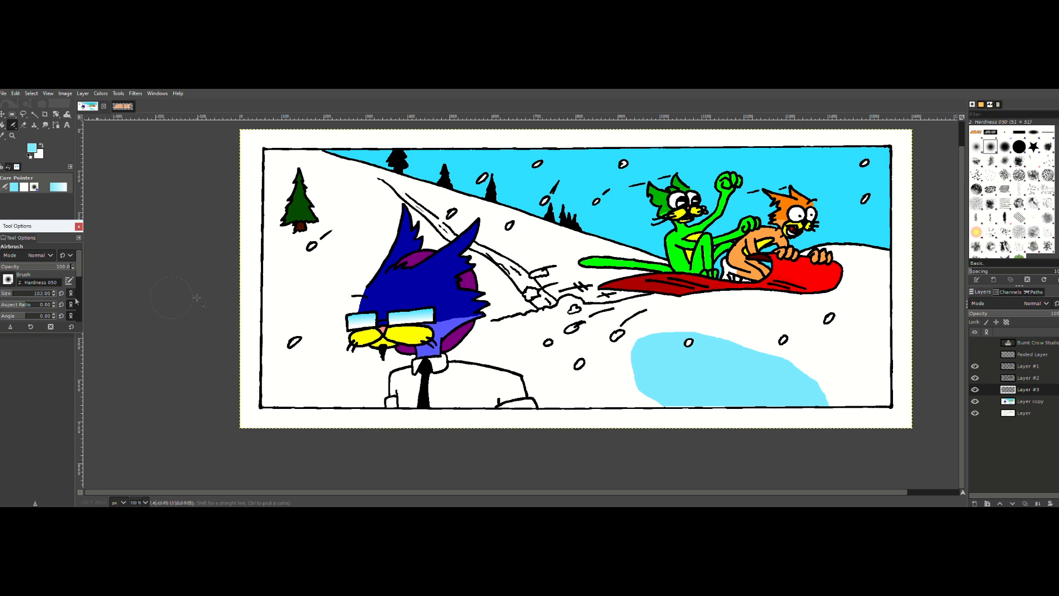
# Step: Try airbrushing light blue along the sled tracks on the new layer, and undo the strokes
pyautogui.moveTo(366, 189)
pyautogui.mouseDown()
pyautogui.moveTo(463, 238)
pyautogui.moveTo(565, 317)
pyautogui.moveTo(377, 206)
pyautogui.mouseUp()
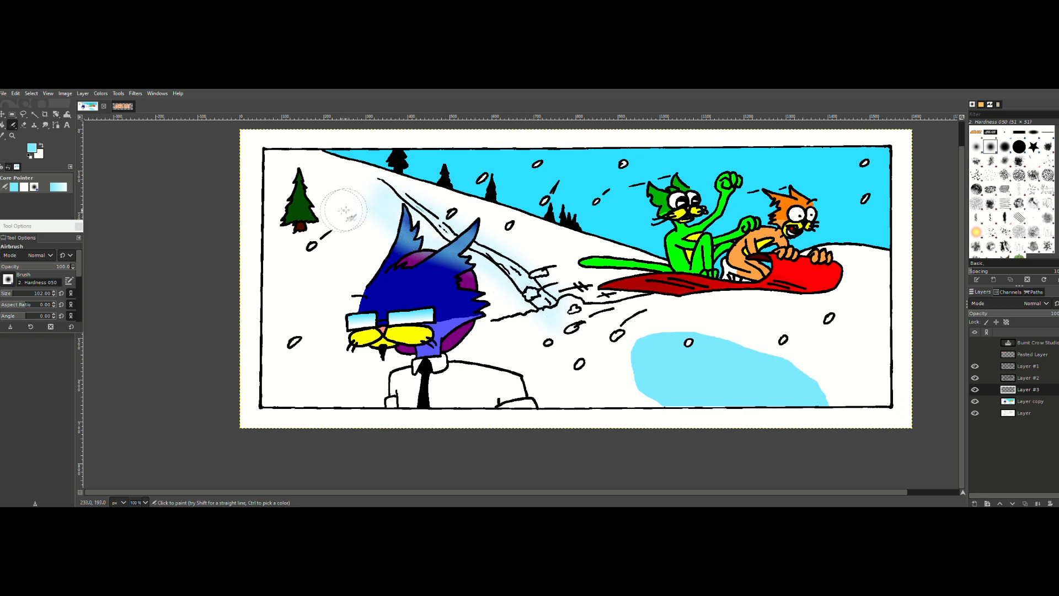
pyautogui.hotkey('ctrl', 'z')
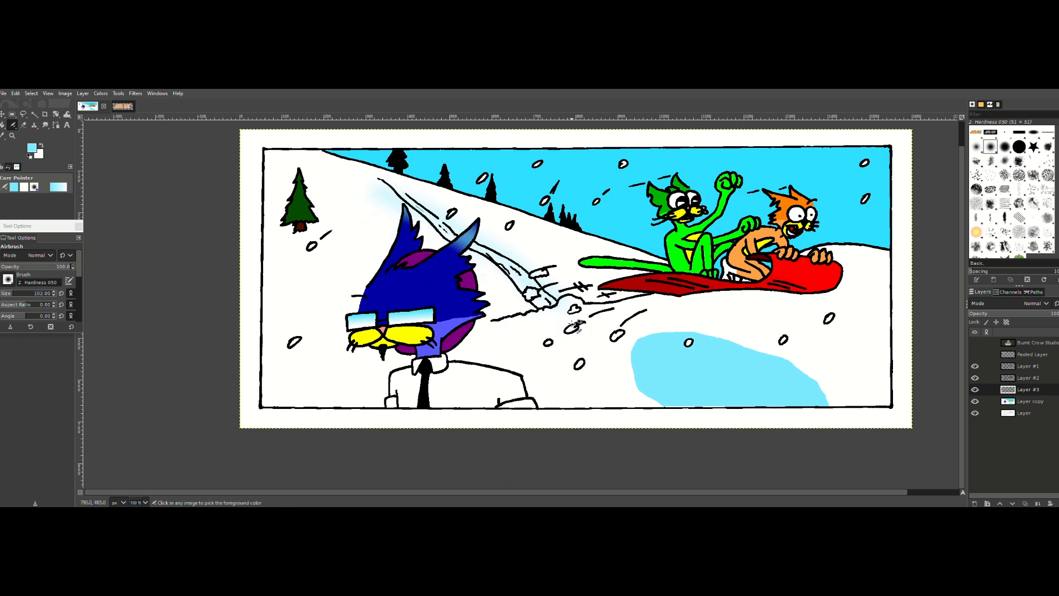
pyautogui.hotkey('ctrl', 'z')
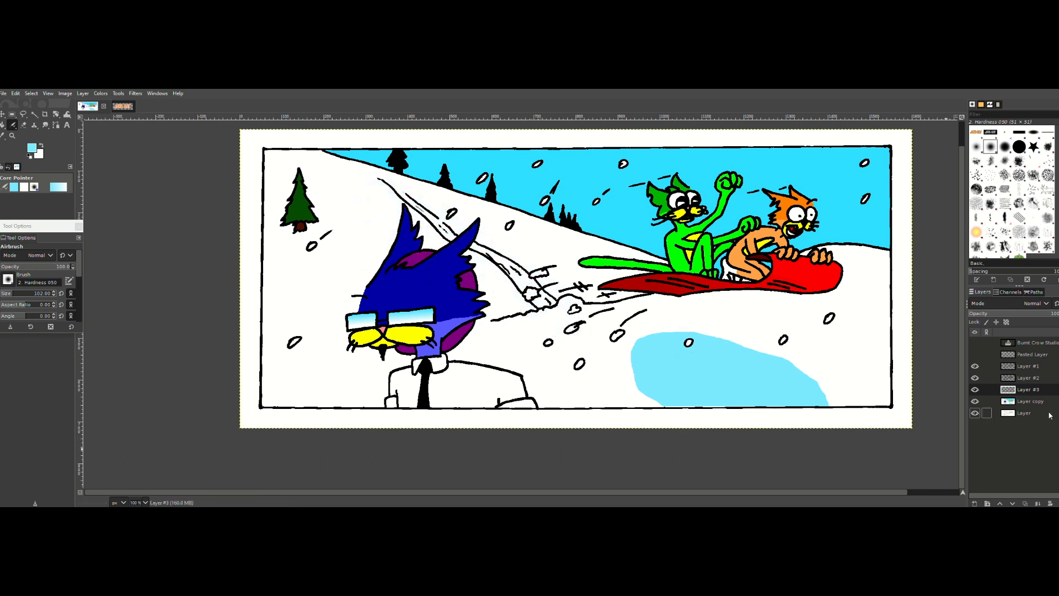
# Step: Select the white snow on Layer copy with Fuzzy Select, adding the foreground area around the light blue patch
pyautogui.click(35, 114)
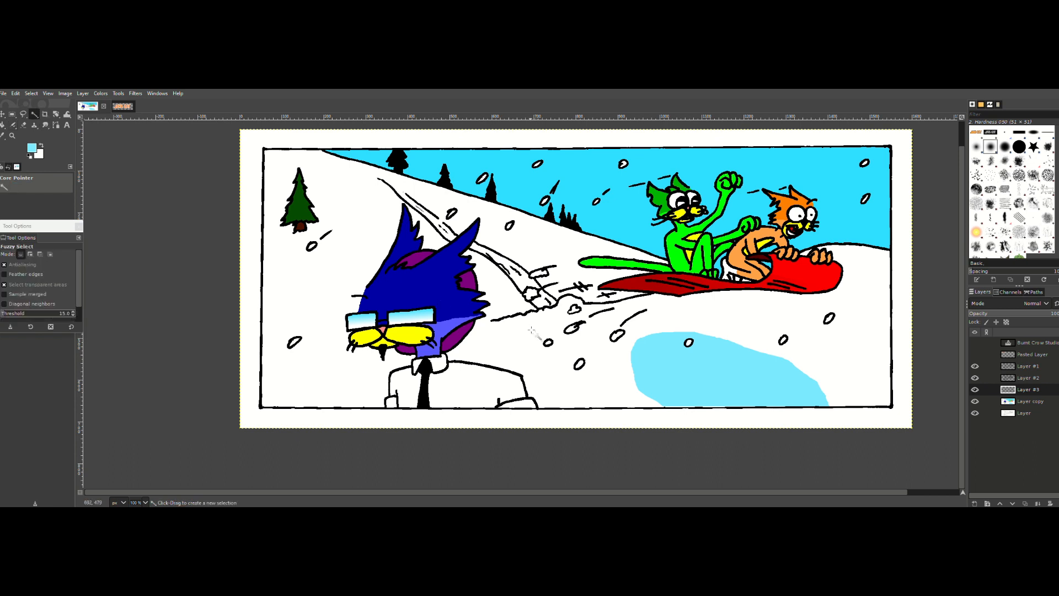
pyautogui.click(323, 373)
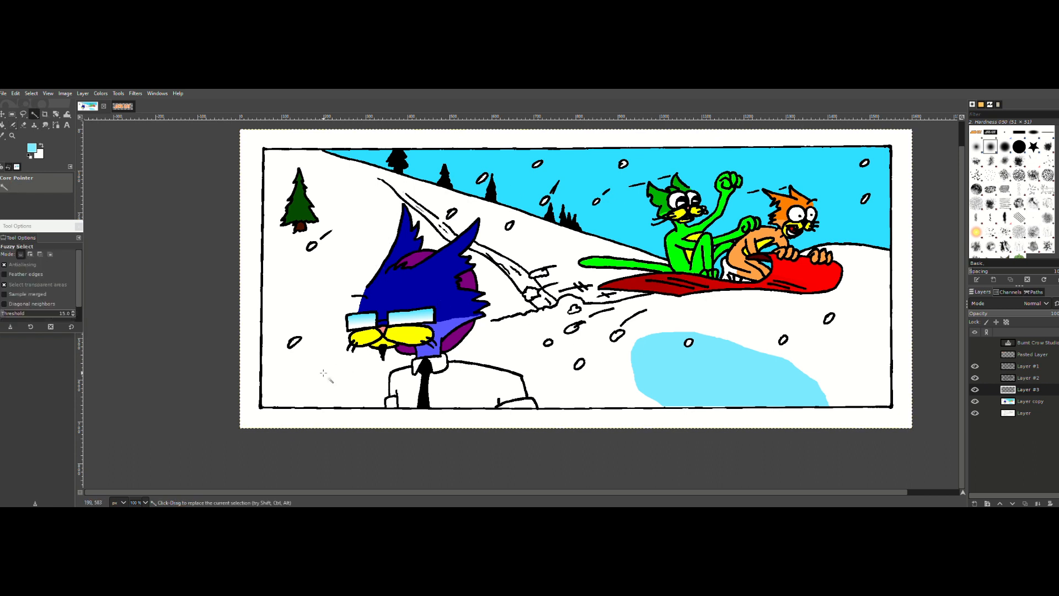
pyautogui.press('pagedown')
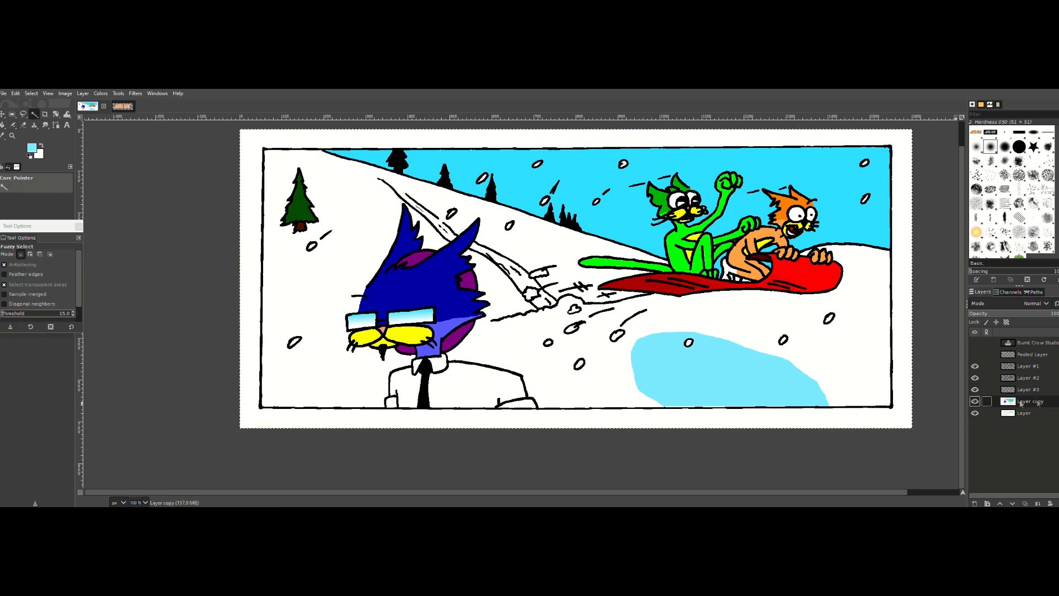
pyautogui.click(316, 305)
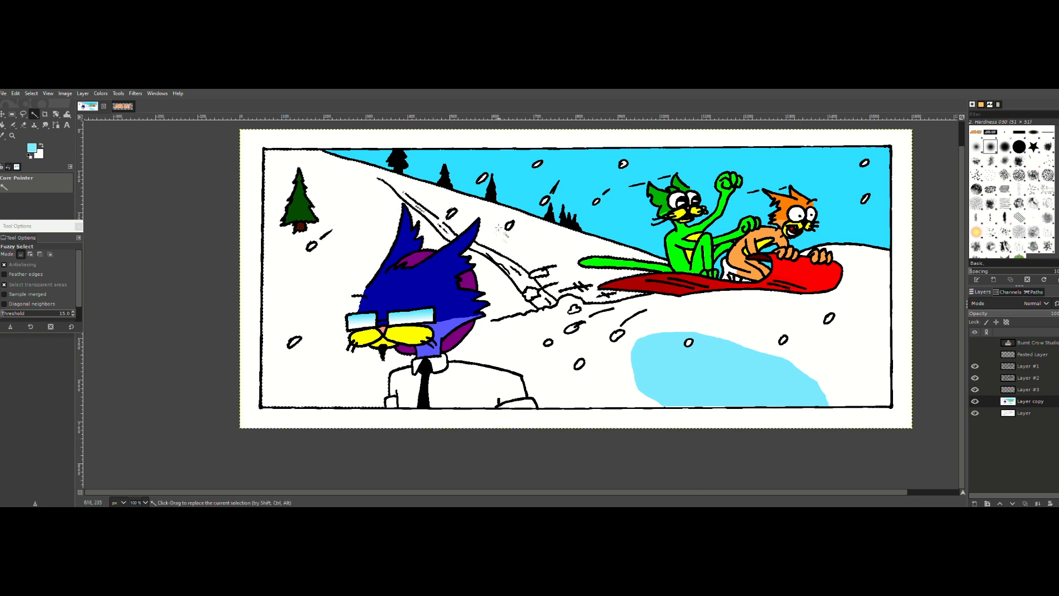
pyautogui.press('shift')
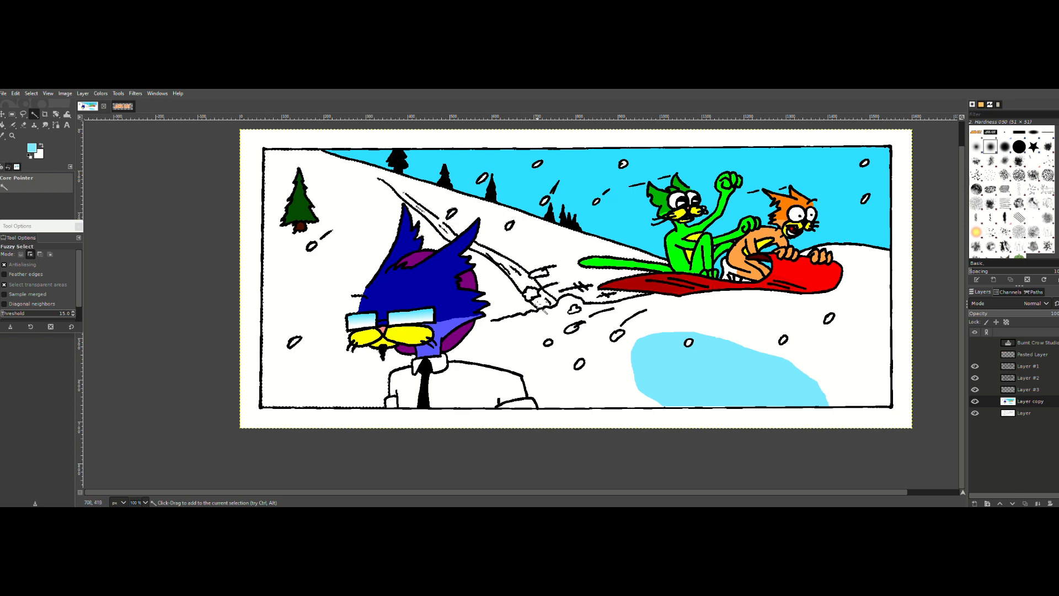
pyautogui.keyDown('shift'); pyautogui.click(741, 352); pyautogui.keyUp('shift')
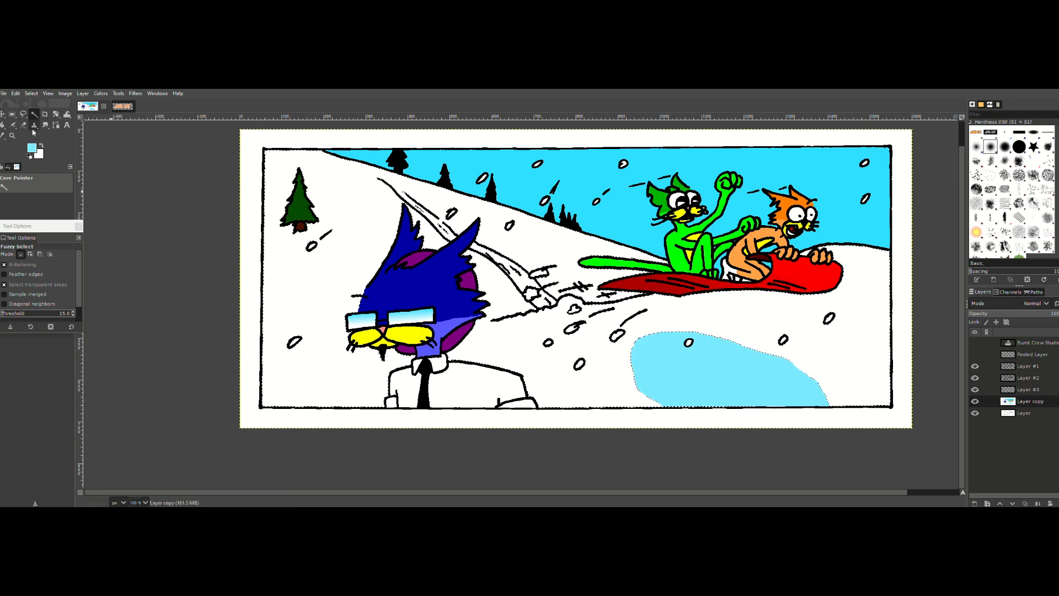
# Step: Airbrush light blue shading over the selected snow, undoing the first streaks and repainting the tracks, slope and foreground
pyautogui.click(14, 126)
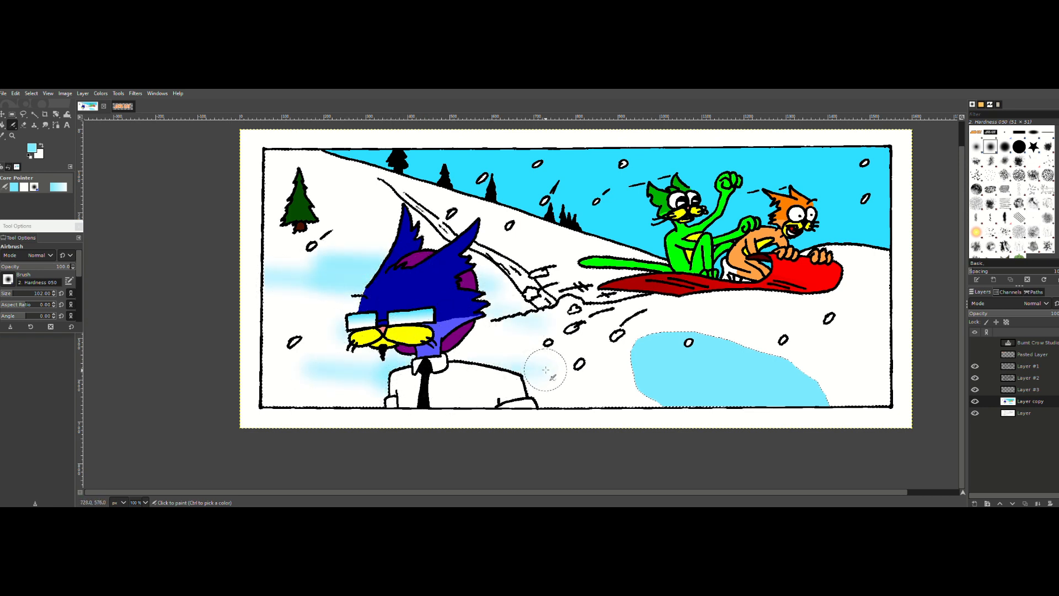
pyautogui.moveTo(645, 393); pyautogui.dragTo(778, 388)
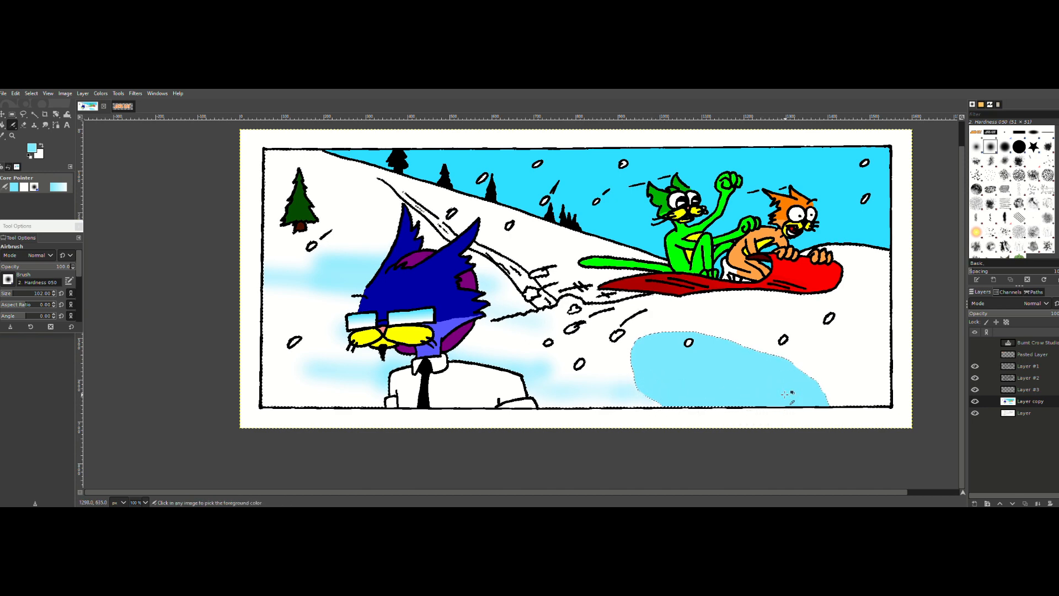
pyautogui.hotkey('ctrl', 'z')
pyautogui.moveTo(330, 180)
pyautogui.mouseDown()
pyautogui.moveTo(364, 182)
pyautogui.moveTo(441, 220)
pyautogui.moveTo(532, 289)
pyautogui.moveTo(386, 208)
pyautogui.moveTo(516, 260)
pyautogui.moveTo(519, 299)
pyautogui.moveTo(551, 300)
pyautogui.mouseUp()
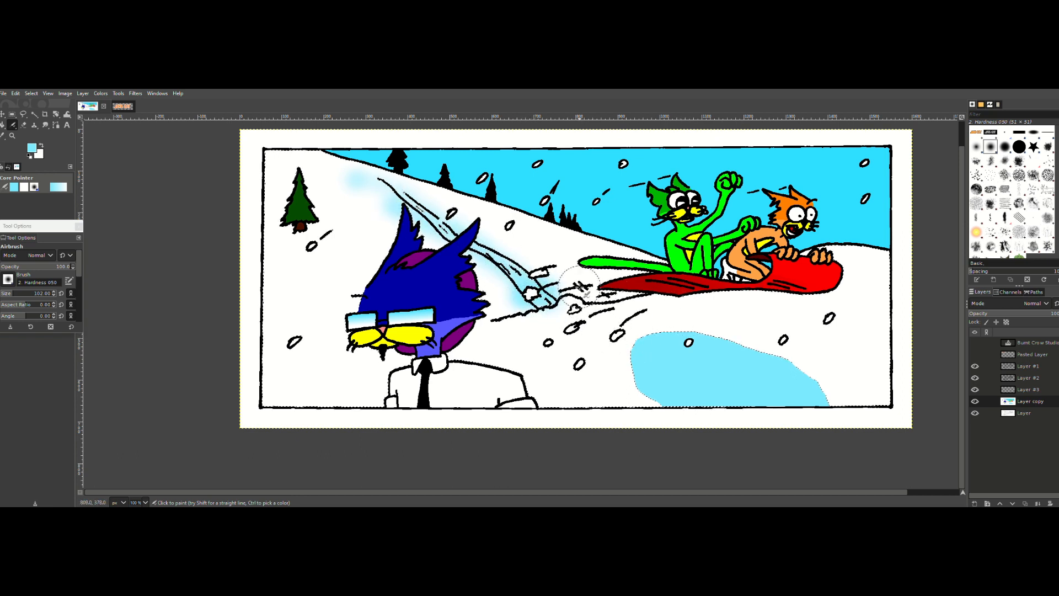
pyautogui.moveTo(656, 261)
pyautogui.mouseDown()
pyautogui.moveTo(382, 179)
pyautogui.moveTo(246, 157)
pyautogui.moveTo(435, 200)
pyautogui.moveTo(345, 222)
pyautogui.moveTo(347, 208)
pyautogui.moveTo(276, 182)
pyautogui.moveTo(349, 209)
pyautogui.moveTo(429, 259)
pyautogui.moveTo(320, 290)
pyautogui.moveTo(414, 291)
pyautogui.moveTo(472, 317)
pyautogui.moveTo(510, 302)
pyautogui.moveTo(263, 343)
pyautogui.moveTo(420, 323)
pyautogui.moveTo(533, 281)
pyautogui.moveTo(637, 277)
pyautogui.moveTo(504, 271)
pyautogui.moveTo(539, 256)
pyautogui.moveTo(601, 255)
pyautogui.moveTo(499, 234)
pyautogui.mouseUp()
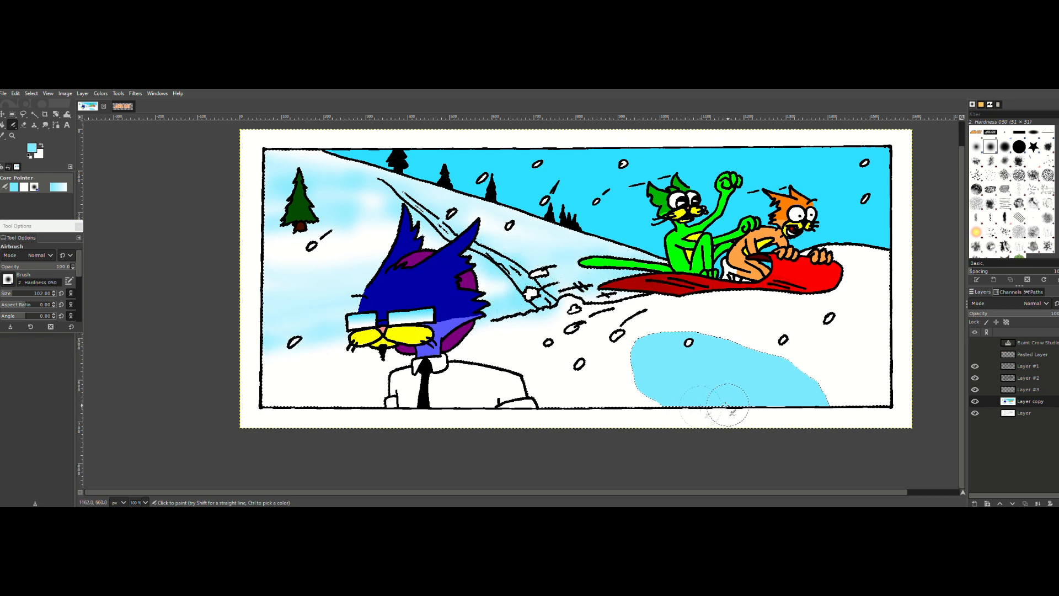
pyautogui.moveTo(726, 402)
pyautogui.mouseDown()
pyautogui.moveTo(762, 391)
pyautogui.moveTo(888, 391)
pyautogui.moveTo(532, 400)
pyautogui.moveTo(865, 391)
pyautogui.moveTo(909, 376)
pyautogui.moveTo(546, 386)
pyautogui.moveTo(864, 360)
pyautogui.moveTo(699, 329)
pyautogui.moveTo(563, 352)
pyautogui.moveTo(887, 322)
pyautogui.moveTo(828, 330)
pyautogui.moveTo(840, 348)
pyautogui.moveTo(531, 391)
pyautogui.moveTo(333, 386)
pyautogui.moveTo(278, 396)
pyautogui.moveTo(549, 397)
pyautogui.moveTo(781, 432)
pyautogui.moveTo(477, 390)
pyautogui.moveTo(721, 367)
pyautogui.moveTo(754, 383)
pyautogui.mouseUp()
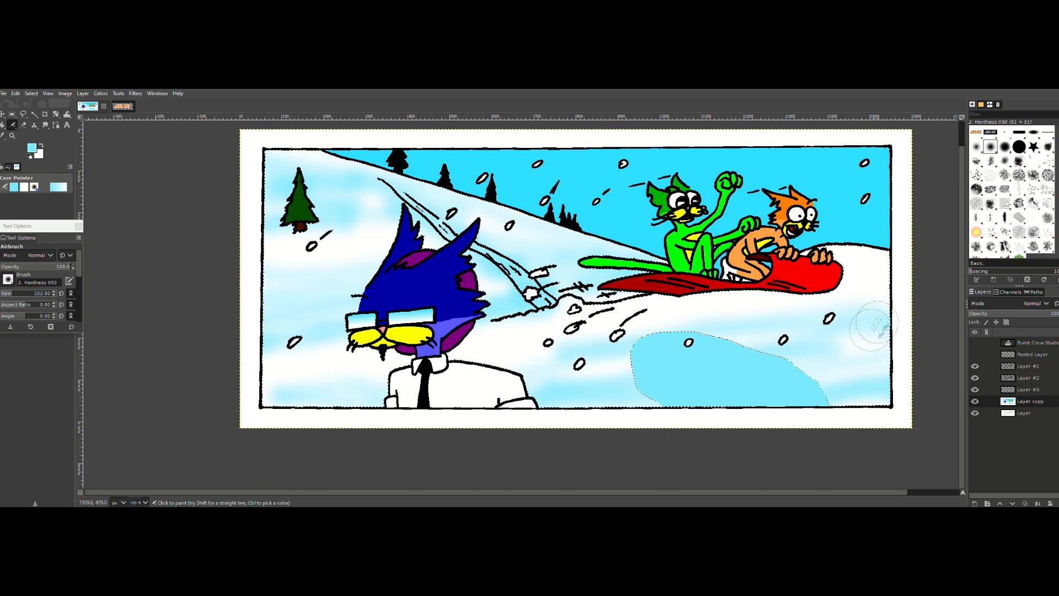
pyautogui.moveTo(863, 286); pyautogui.dragTo(501, 373)
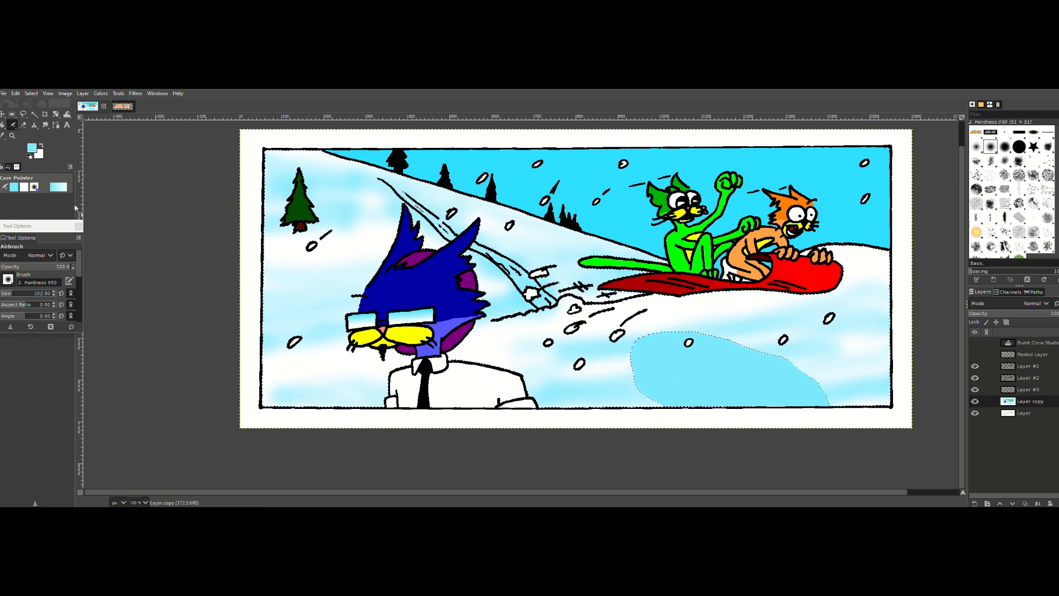
# Step: Airbrush white over parts of the snow shading with the Hardness 075 brush at size 51, and clear the selection
pyautogui.press('x')
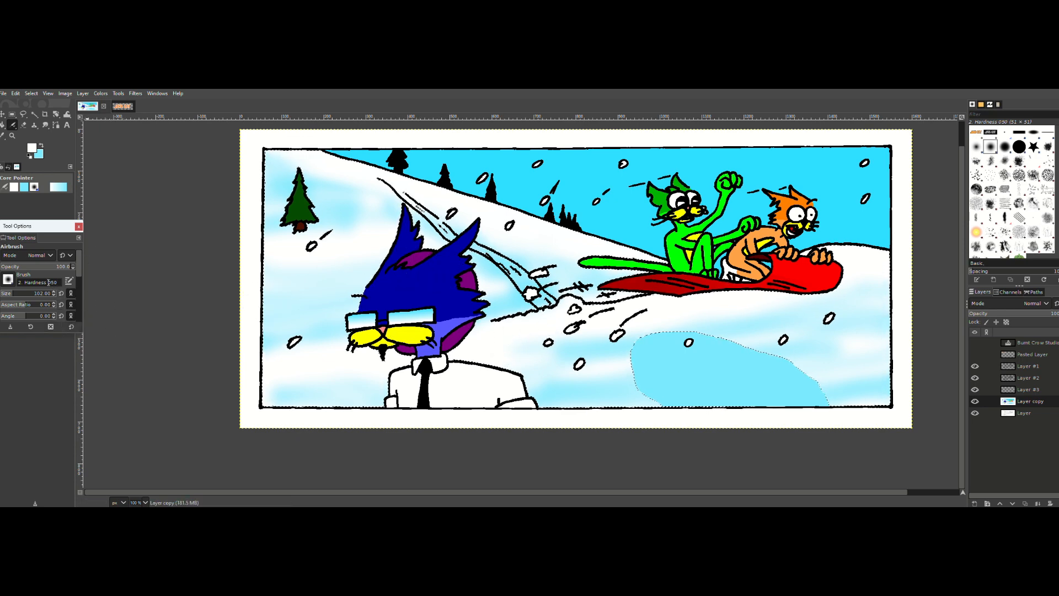
pyautogui.click(8, 280)
pyautogui.click(30, 301)
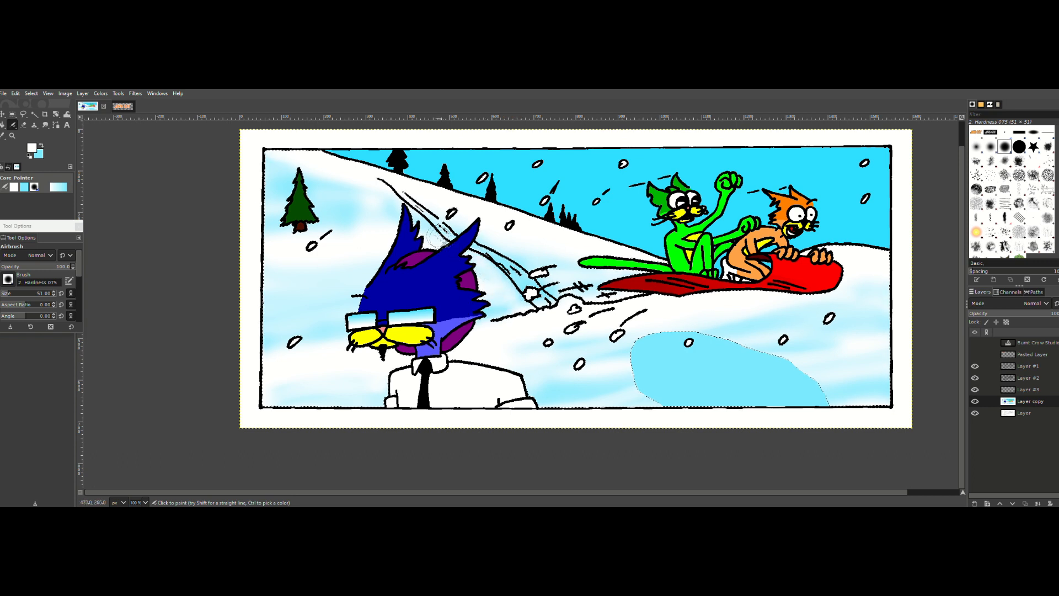
pyautogui.moveTo(392, 203); pyautogui.dragTo(358, 196)
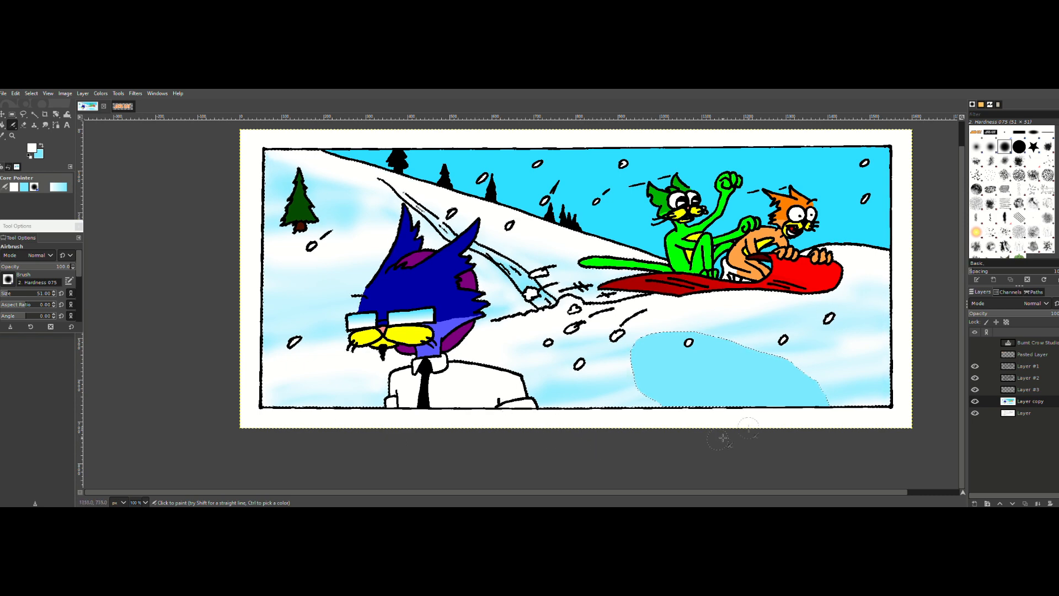
pyautogui.hotkey('shift', 'ctrl', 'a')
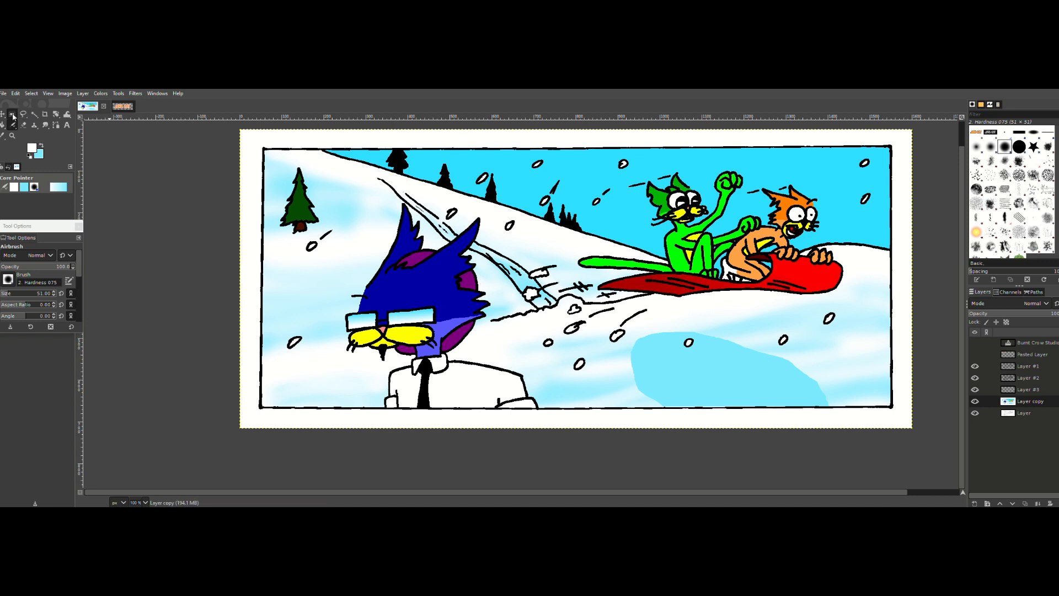
# Step: Select a circle about 125 px wide in the sky above the orange cat and subtract the part above the panel border
pyautogui.press('e')
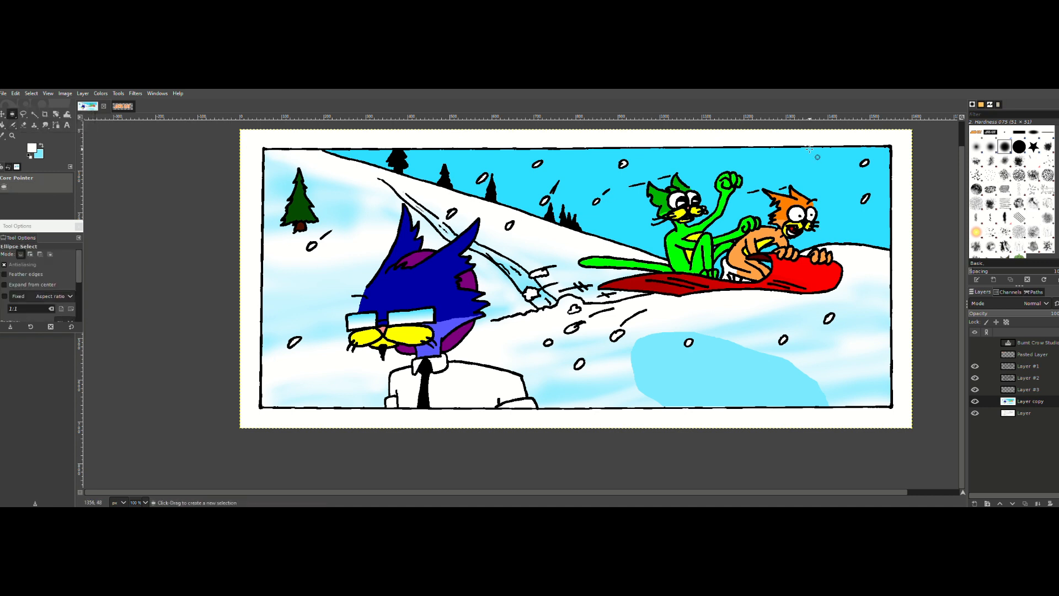
pyautogui.moveTo(769, 136); pyautogui.dragTo(820, 140)
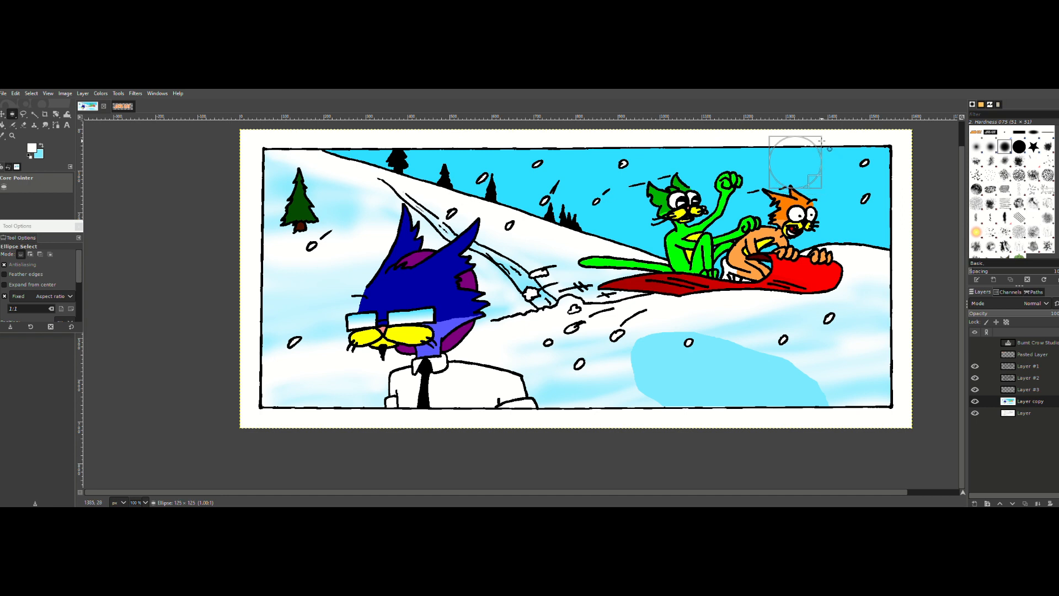
pyautogui.moveTo(821, 142); pyautogui.dragTo(822, 141)
pyautogui.rightClick(12, 115)
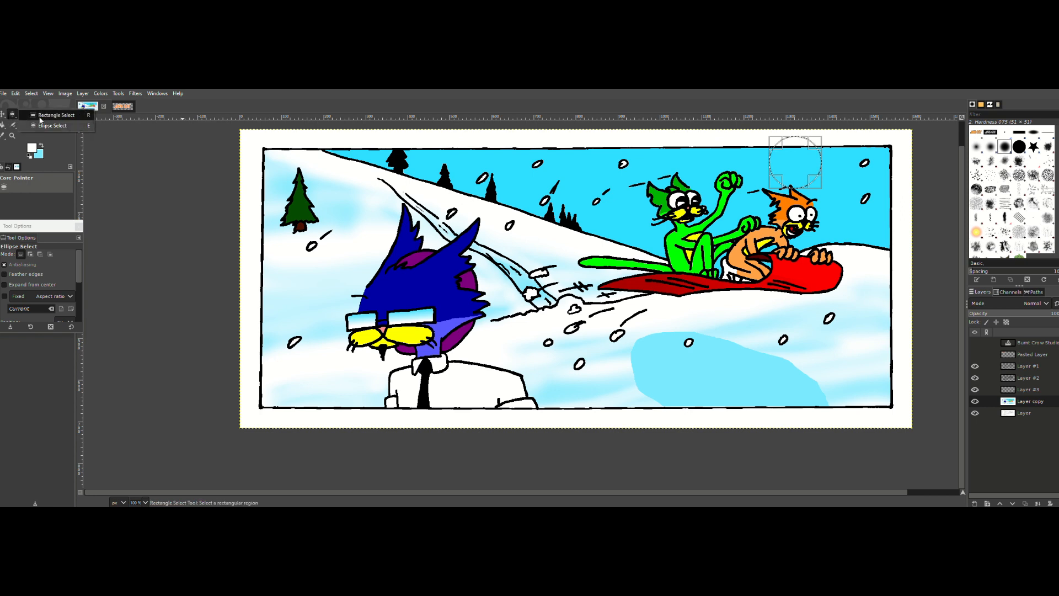
pyautogui.click(42, 114)
pyautogui.moveTo(759, 127); pyautogui.dragTo(779, 134)
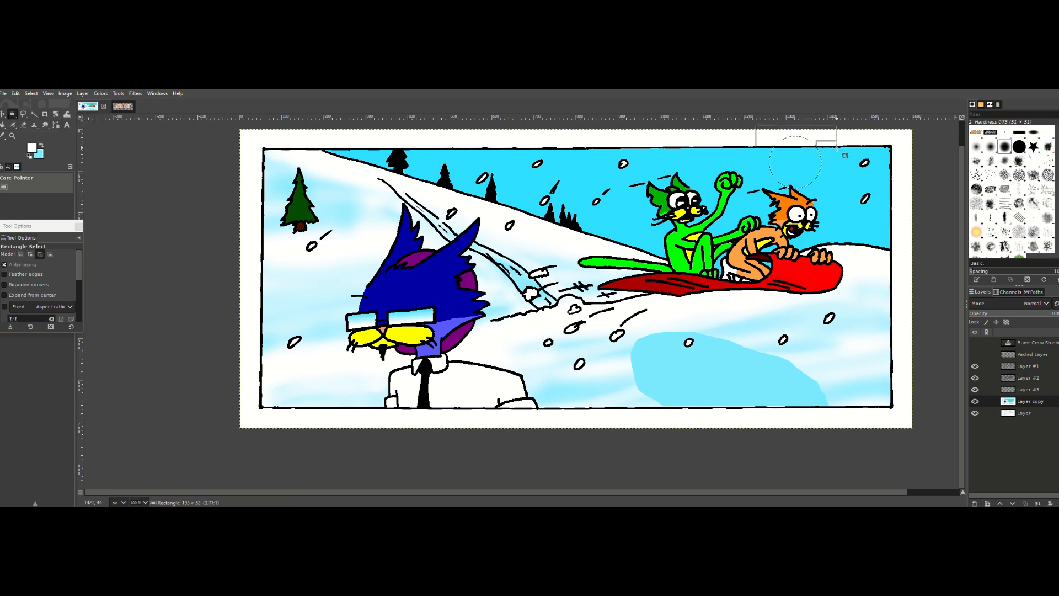
pyautogui.moveTo(845, 156); pyautogui.dragTo(844, 155)
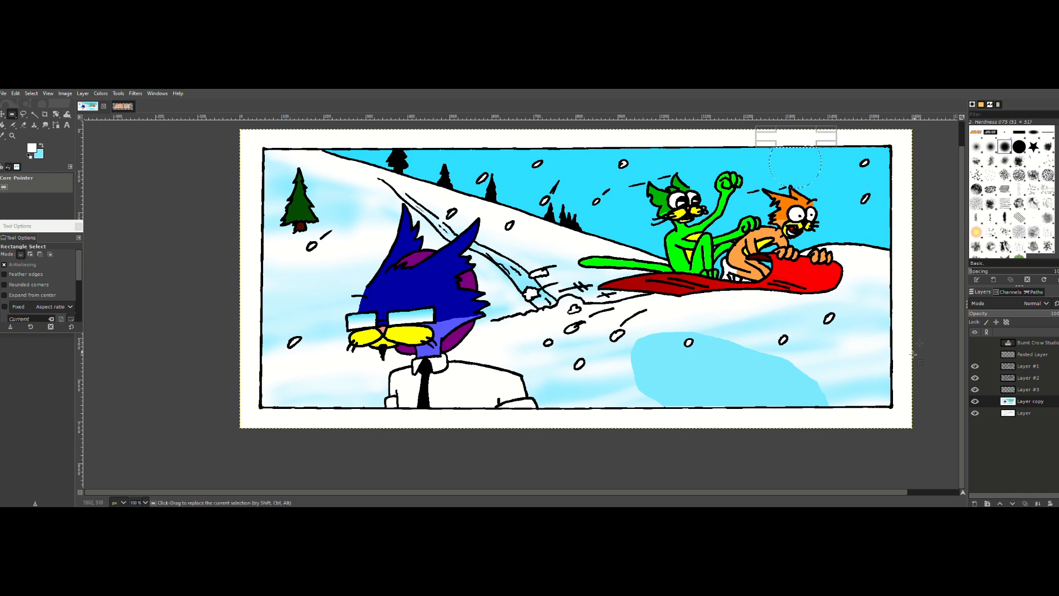
# Step: On Layer #3, fill the trimmed circle selection with a yellow foreground color to make a sun, and deselect
pyautogui.click(1026, 389)
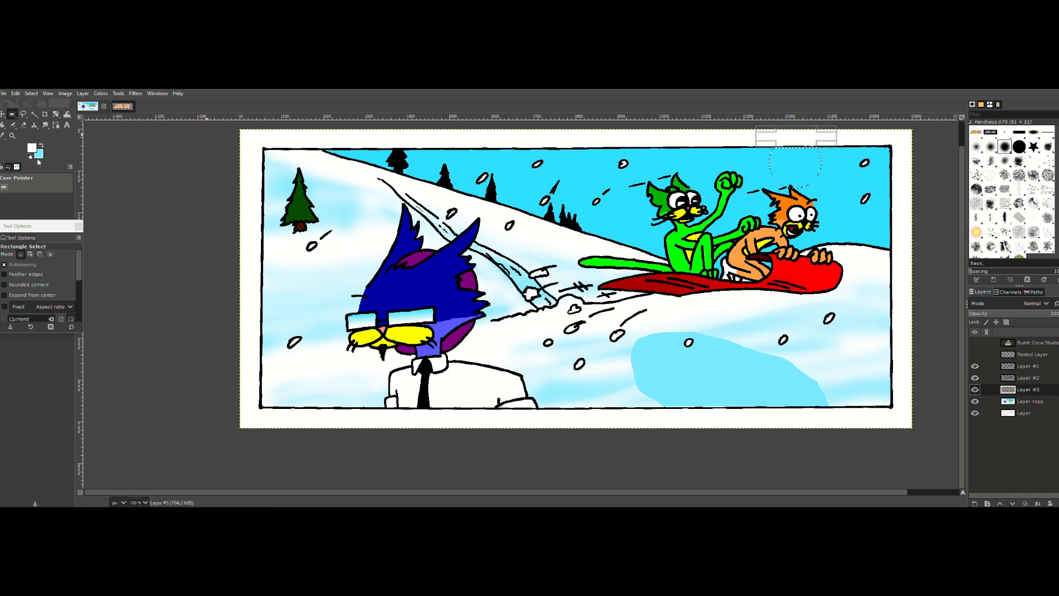
pyautogui.click(33, 149)
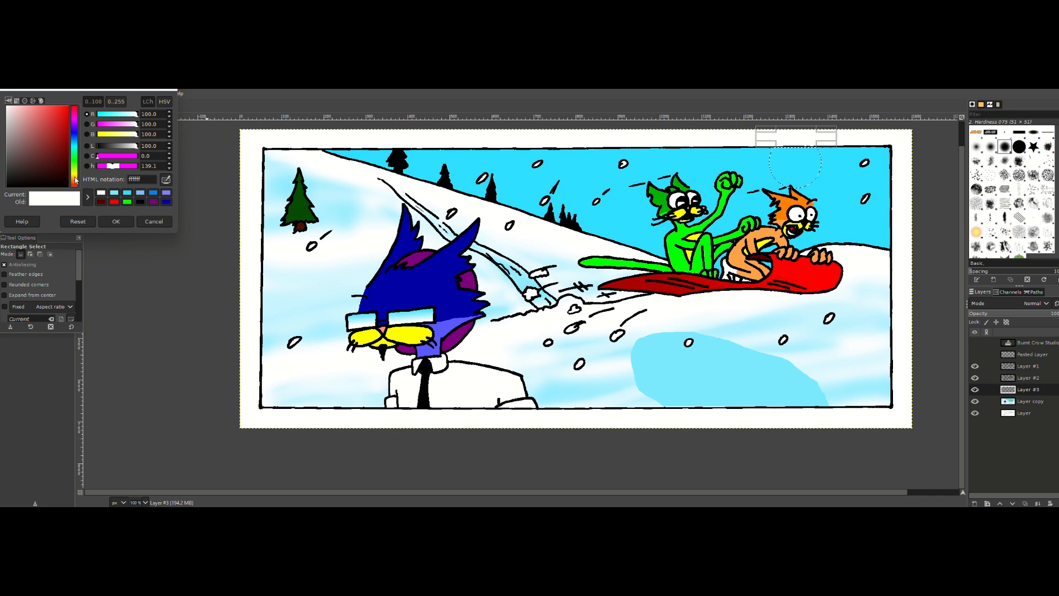
pyautogui.moveTo(75, 179); pyautogui.dragTo(98, 164)
pyautogui.moveTo(62, 123); pyautogui.dragTo(87, 89)
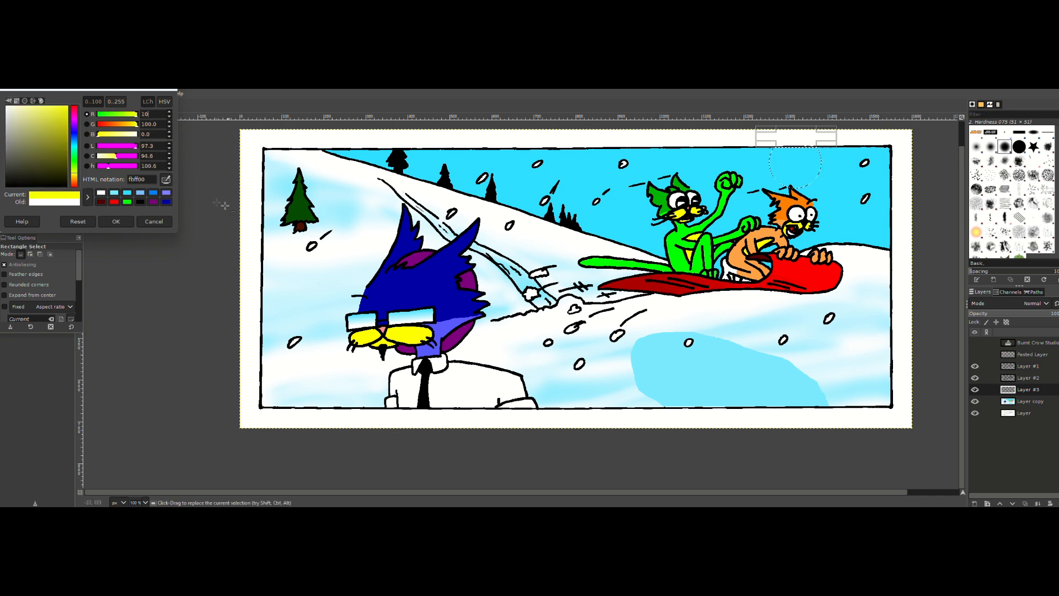
pyautogui.click(123, 221)
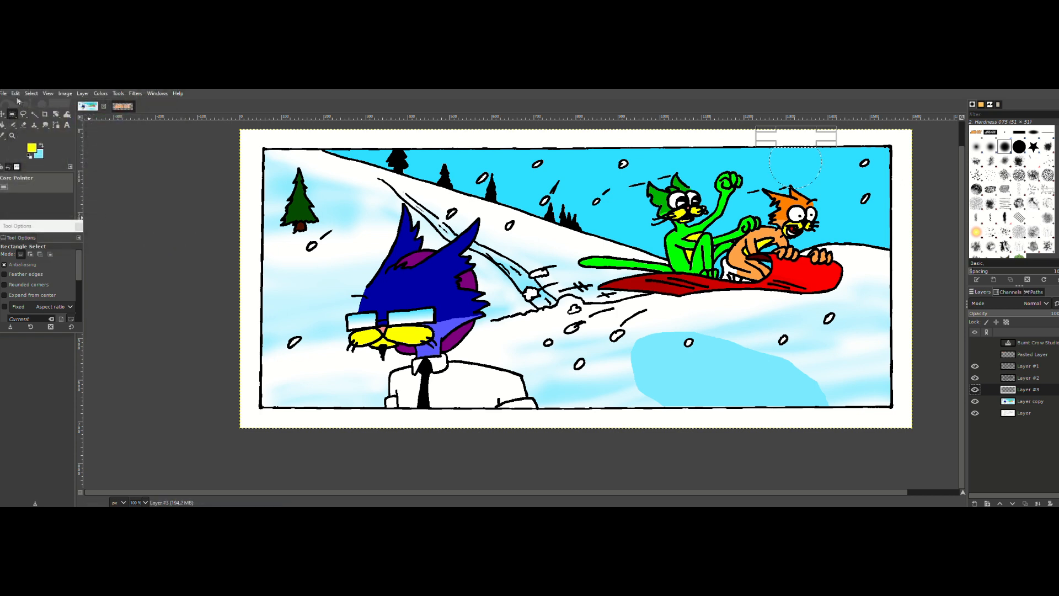
pyautogui.click(16, 93)
pyautogui.click(33, 249)
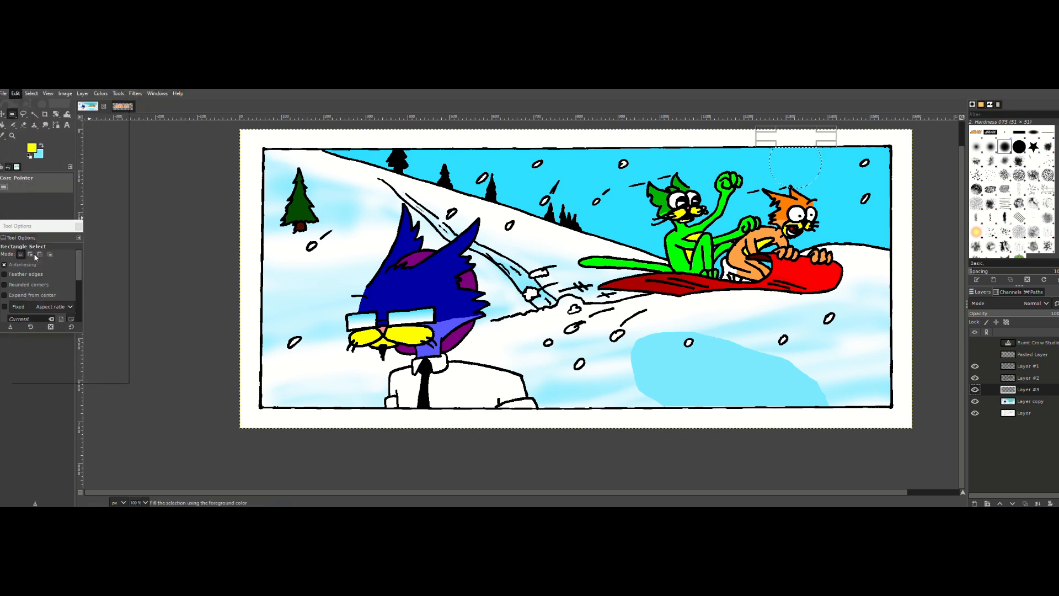
pyautogui.click(463, 305)
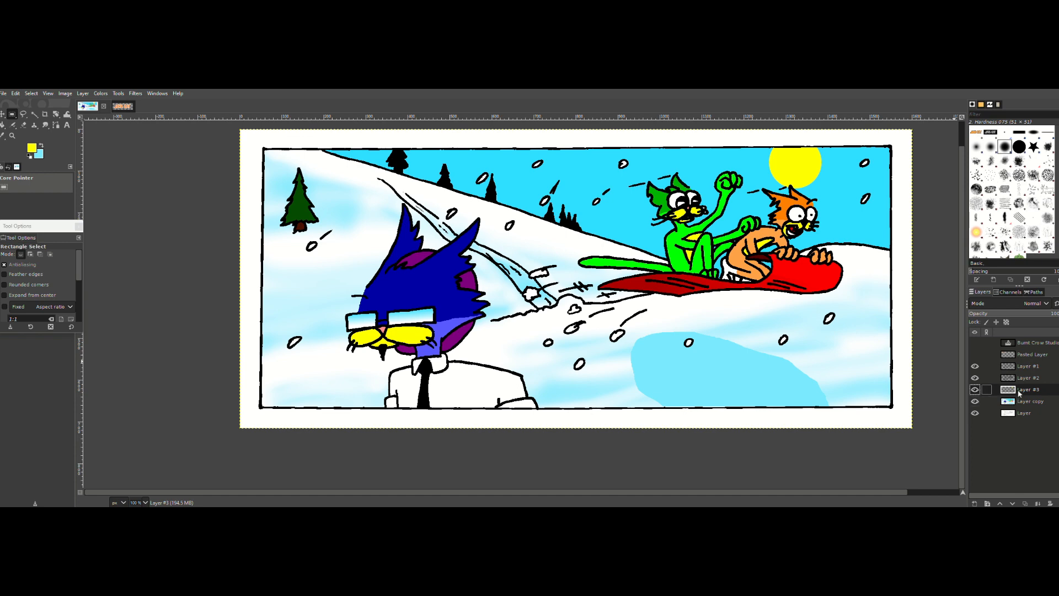
# Step: Add two new transparent layers directly above Layer #3, keeping the default settings
pyautogui.click(974, 503)
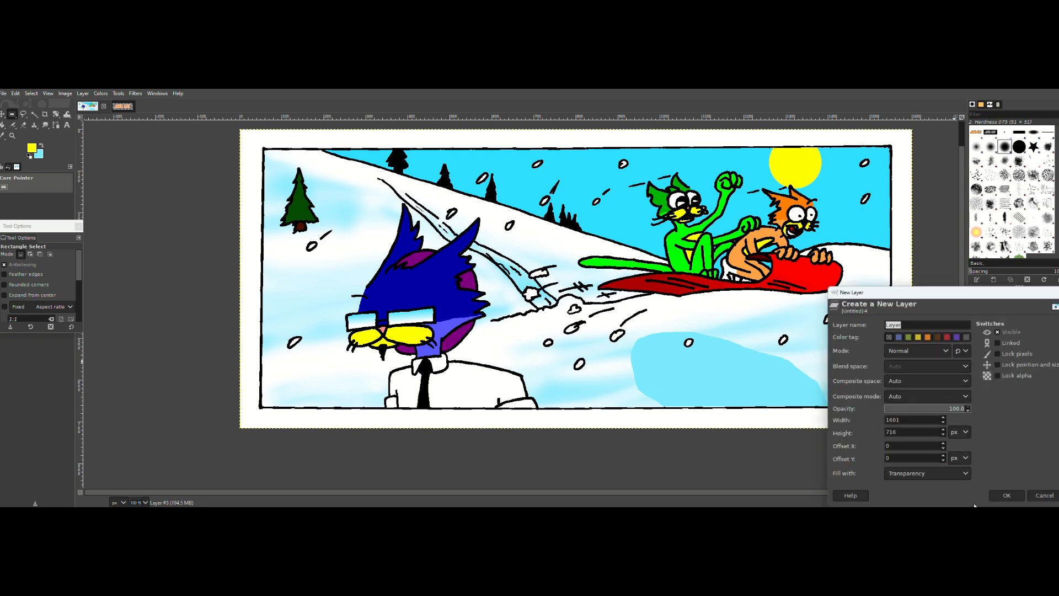
pyautogui.click(1006, 495)
pyautogui.click(975, 503)
pyautogui.click(1007, 495)
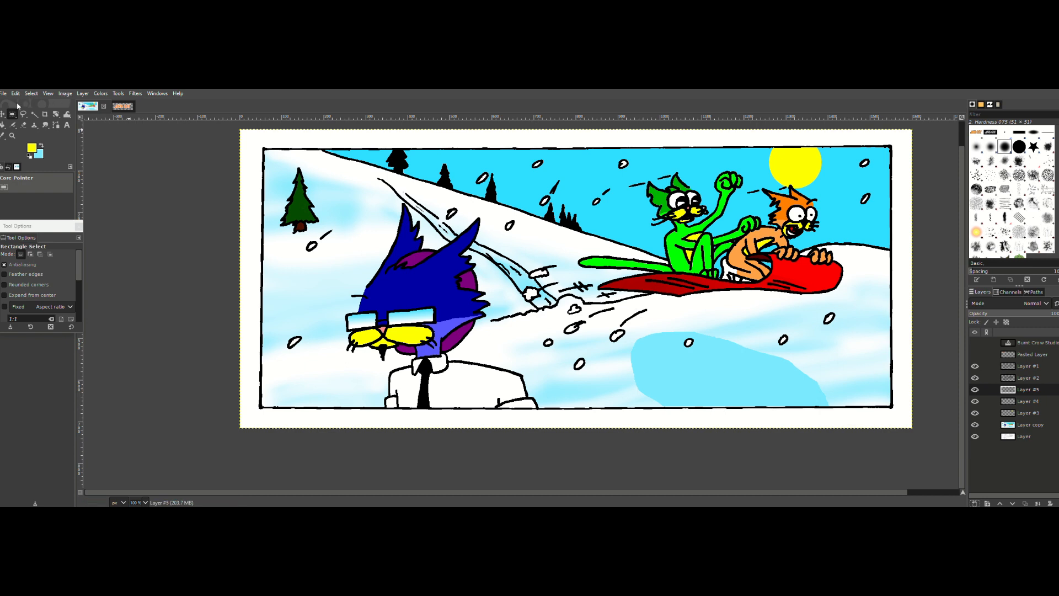
pyautogui.rightClick(15, 119)
pyautogui.click(49, 129)
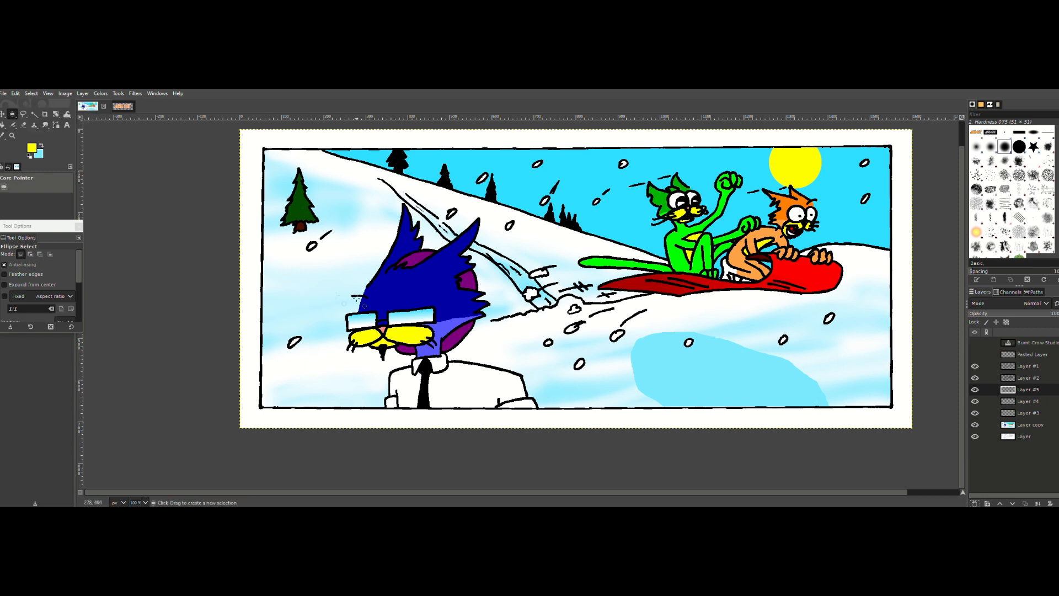
# Step: Add a text box beside the blue cat at the panel's lower-left corner and enter the caption "I hate the cold"
pyautogui.press('t')
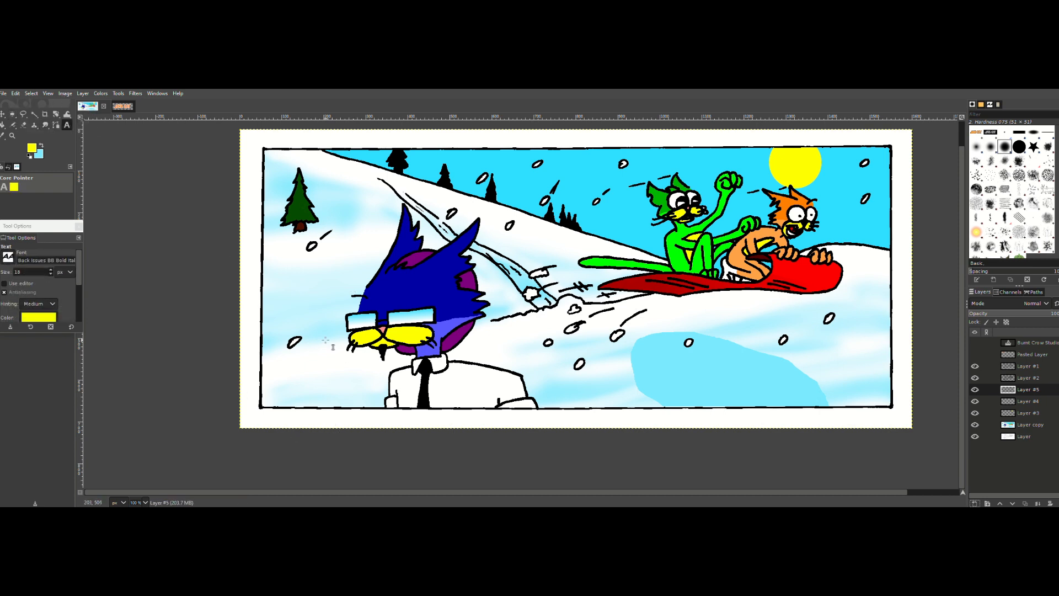
pyautogui.moveTo(271, 345); pyautogui.dragTo(400, 409)
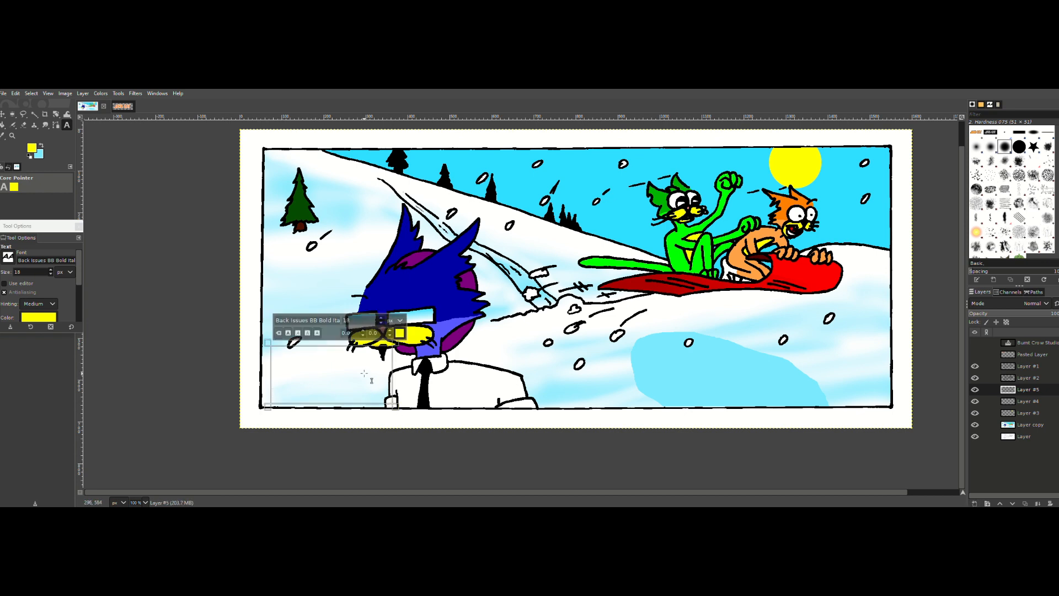
pyautogui.write('I HATE')
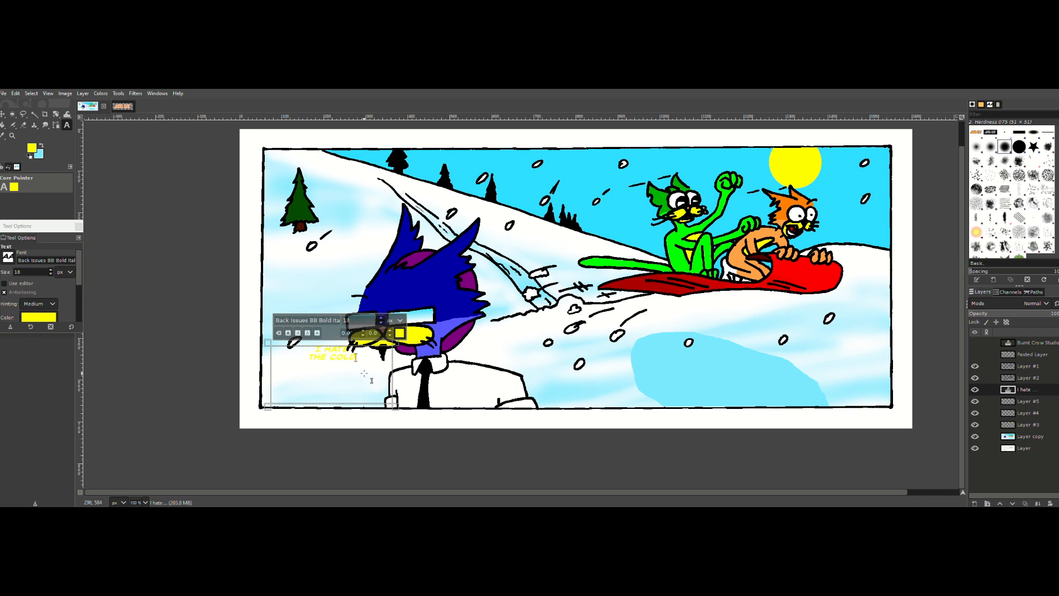
# Step: Color the "I hate the cold" caption black and enlarge its text to span the text box in two lines
pyautogui.click(401, 333)
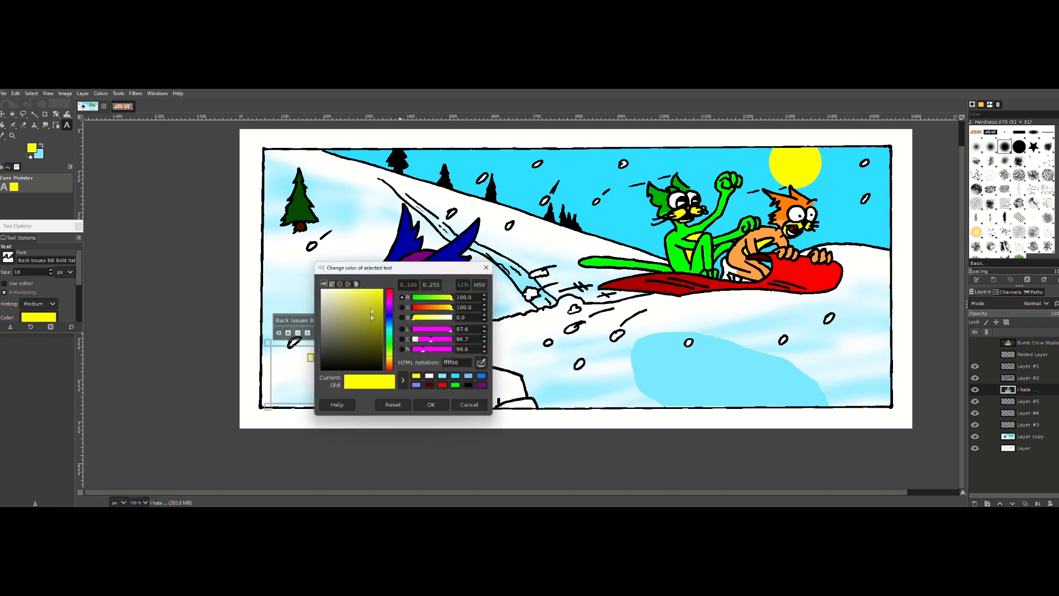
pyautogui.moveTo(370, 309); pyautogui.dragTo(302, 392)
pyautogui.click(432, 405)
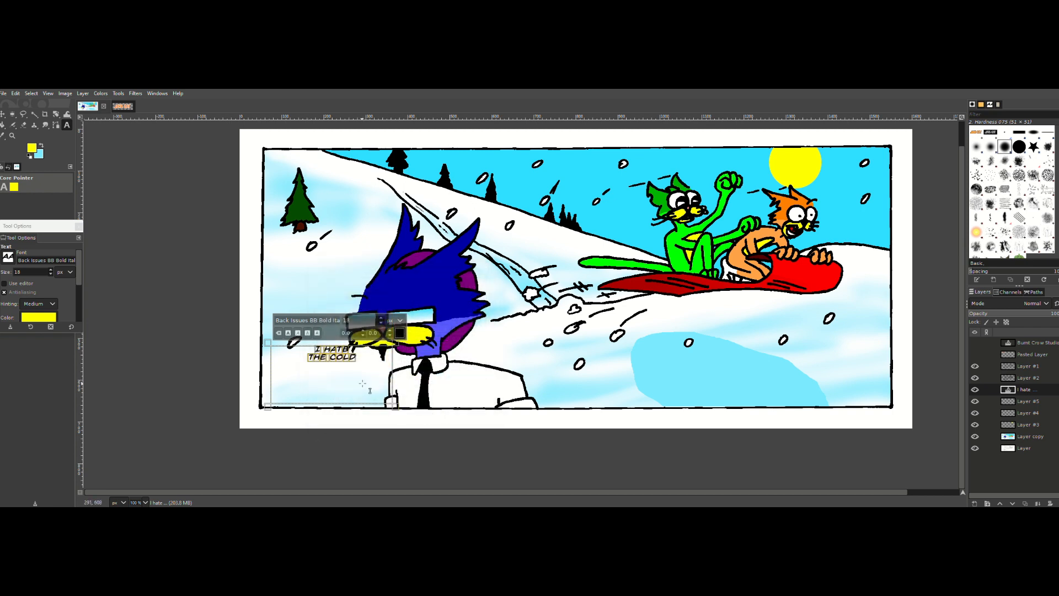
pyautogui.click(381, 318)
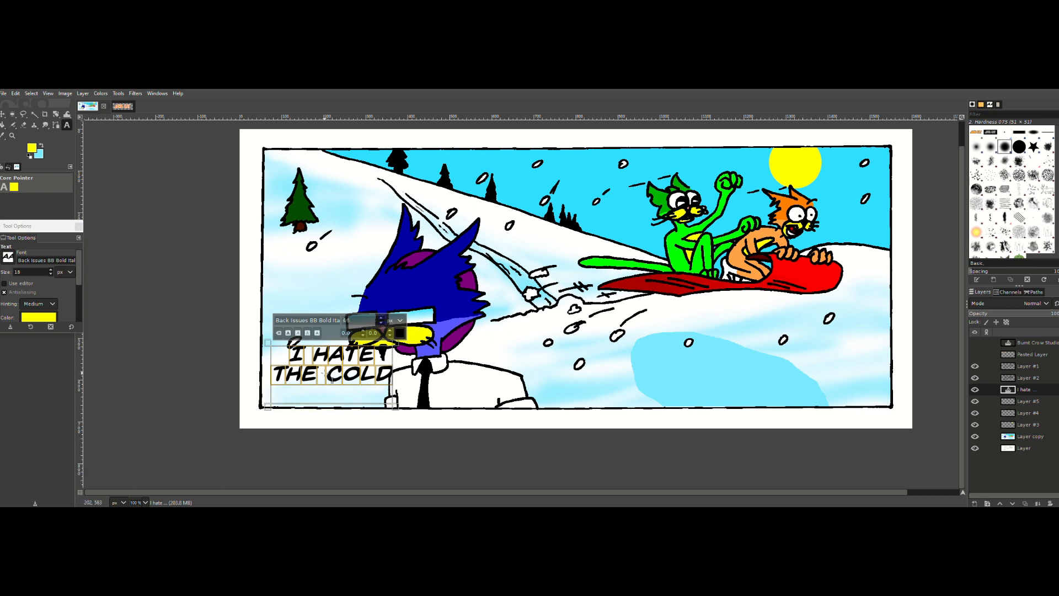
pyautogui.click(331, 378)
pyautogui.press('Return')
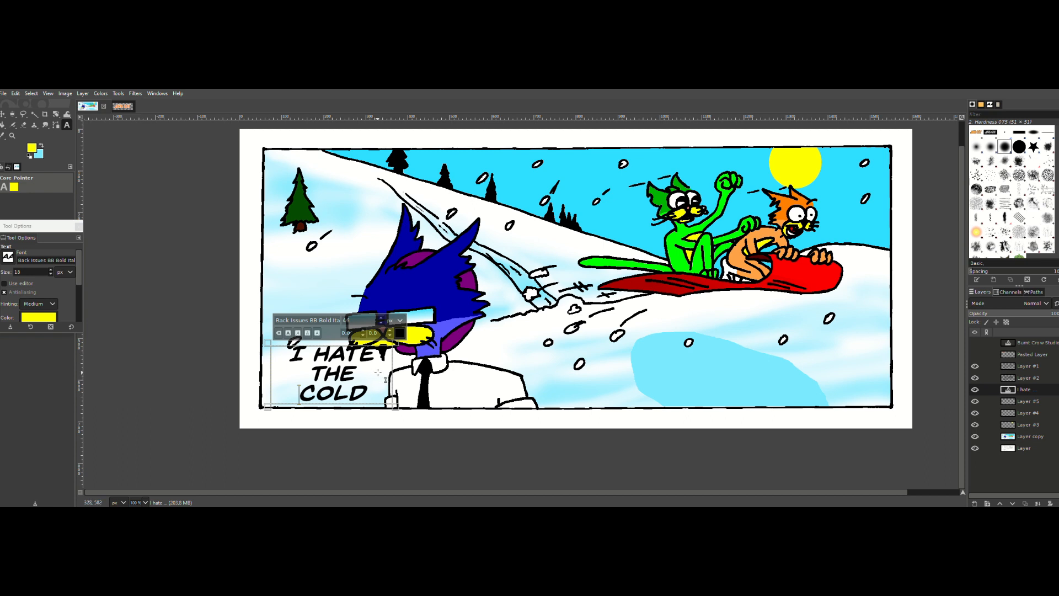
pyautogui.press('BackSpace')
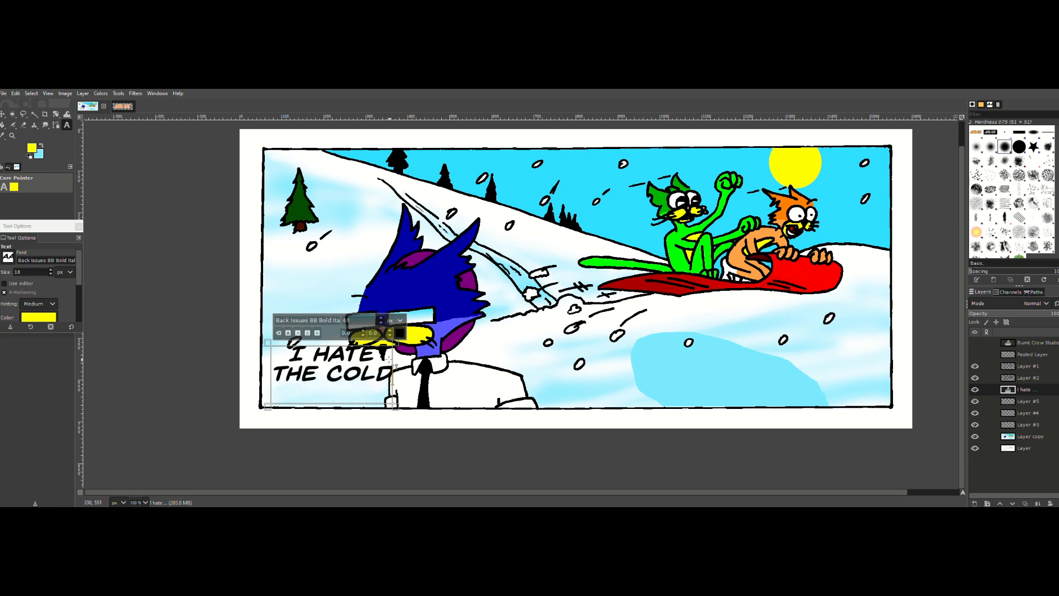
# Step: Move the caption slightly down and to the left, clear of the blue cat's face
pyautogui.tripleClick(349, 375)
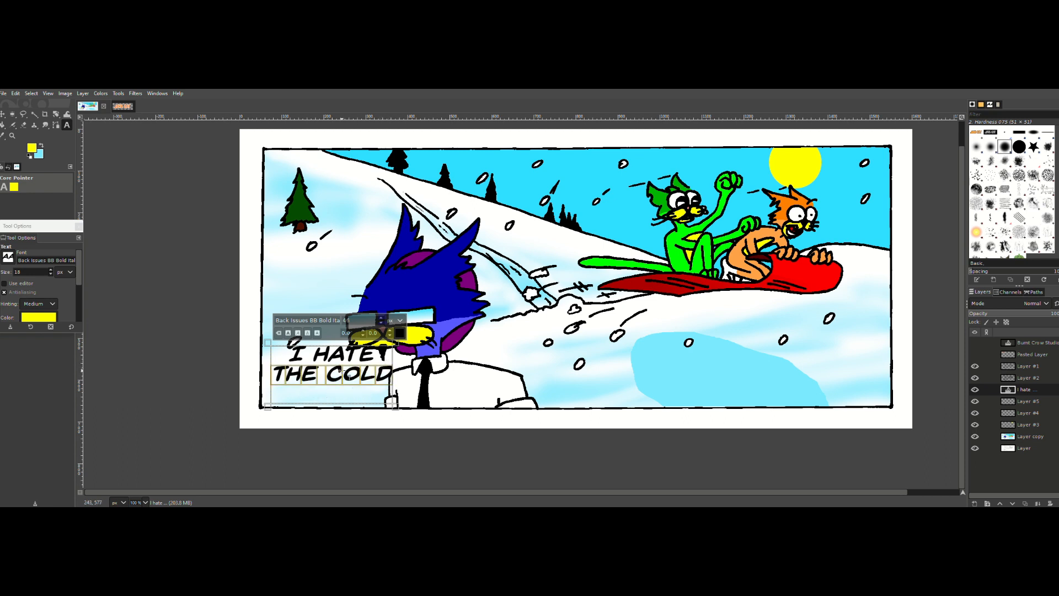
pyautogui.press('m')
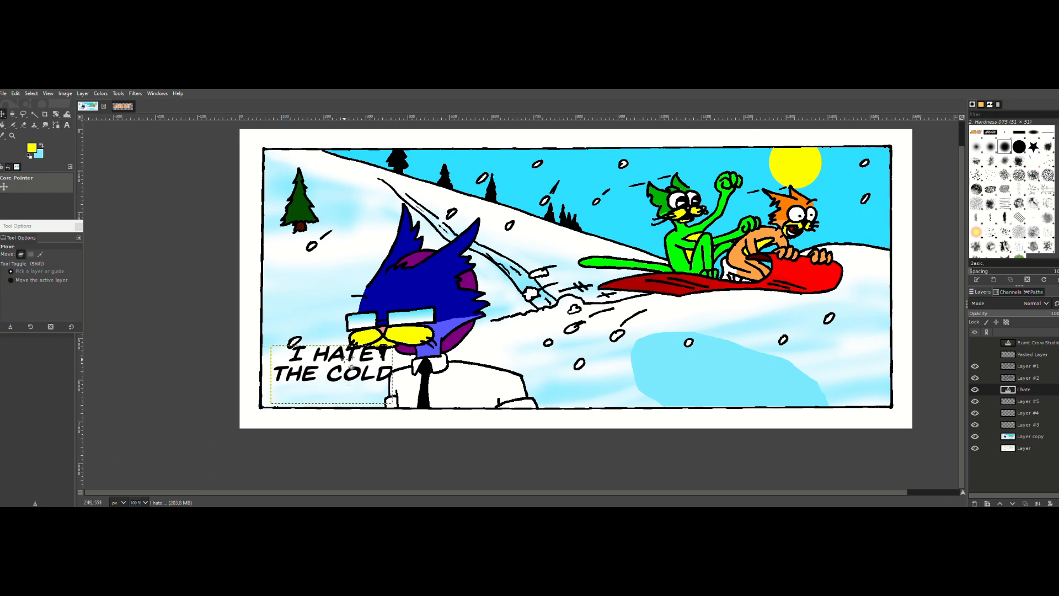
pyautogui.moveTo(349, 362); pyautogui.dragTo(345, 371)
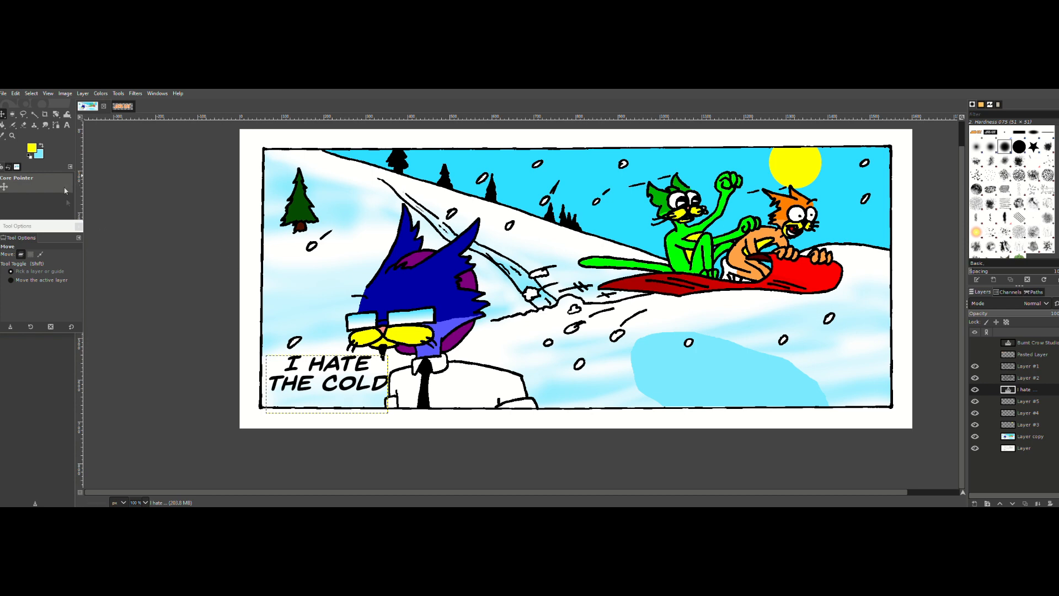
# Step: Reduce the caption's text size slightly and move it closer to the panel's lower-left corner
pyautogui.click(11, 135)
pyautogui.click(635, 361)
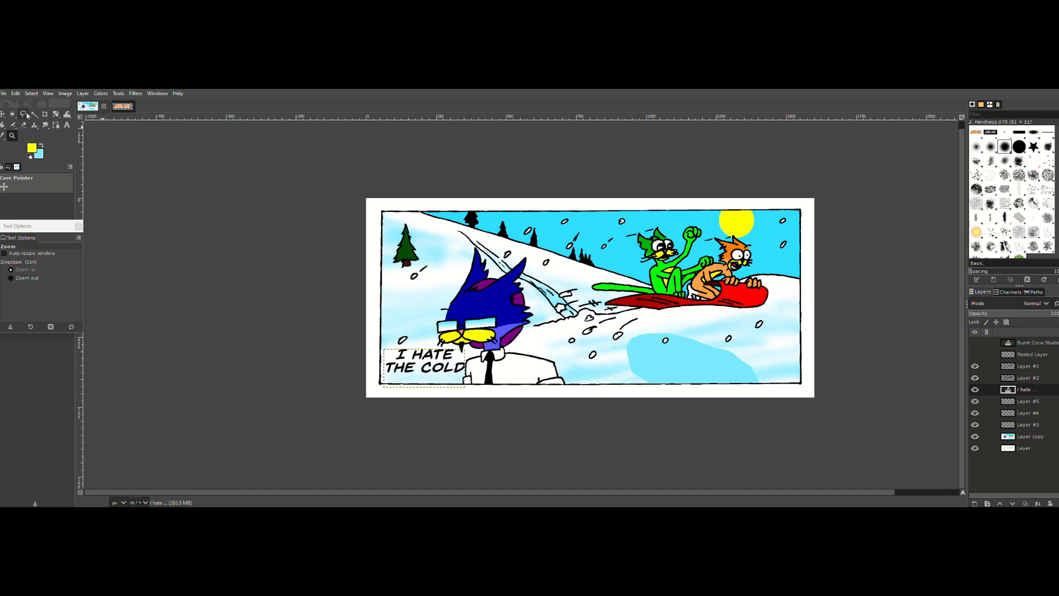
pyautogui.click(67, 124)
pyautogui.click(438, 373)
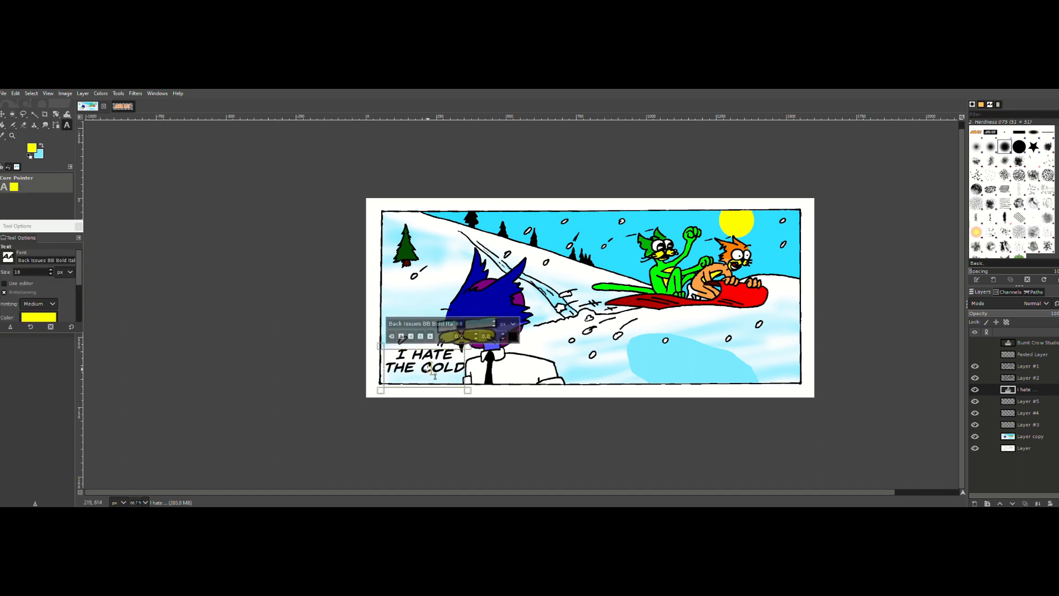
pyautogui.tripleClick(435, 375)
pyautogui.hotkey('ctrl', 'a')
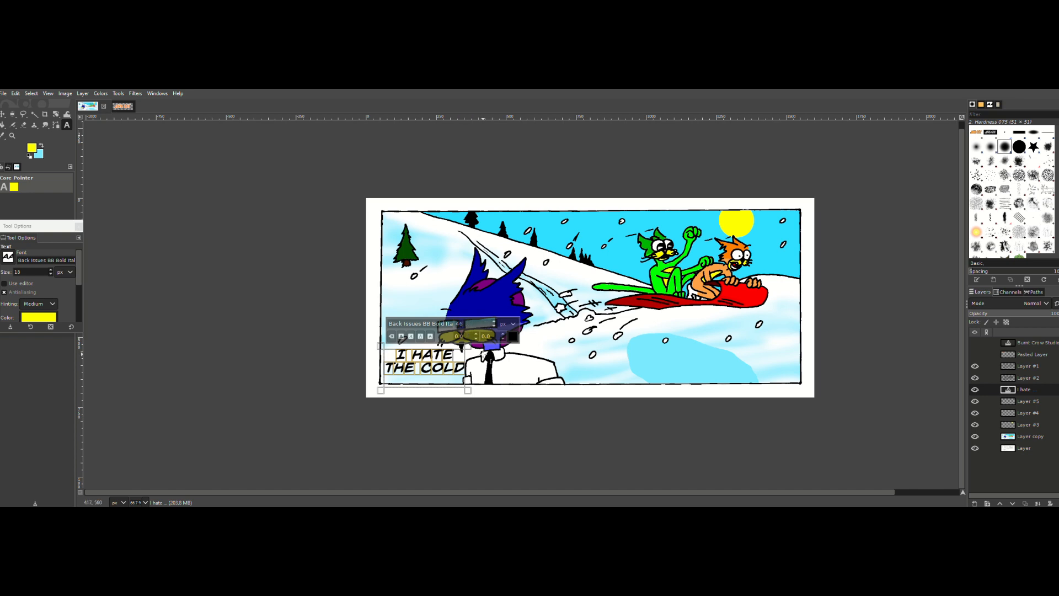
pyautogui.press('Return')
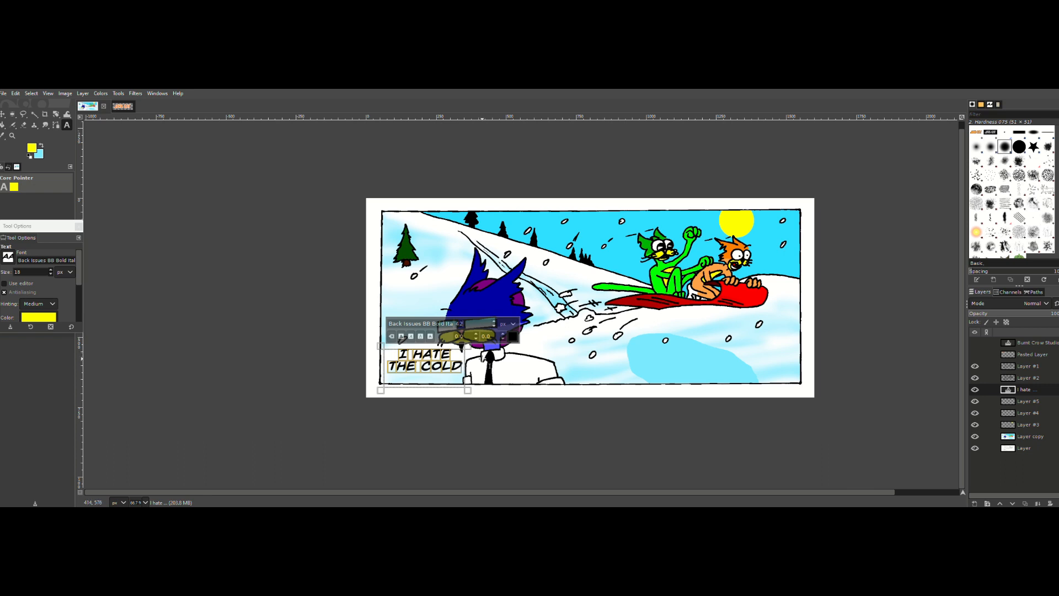
pyautogui.press('Return')
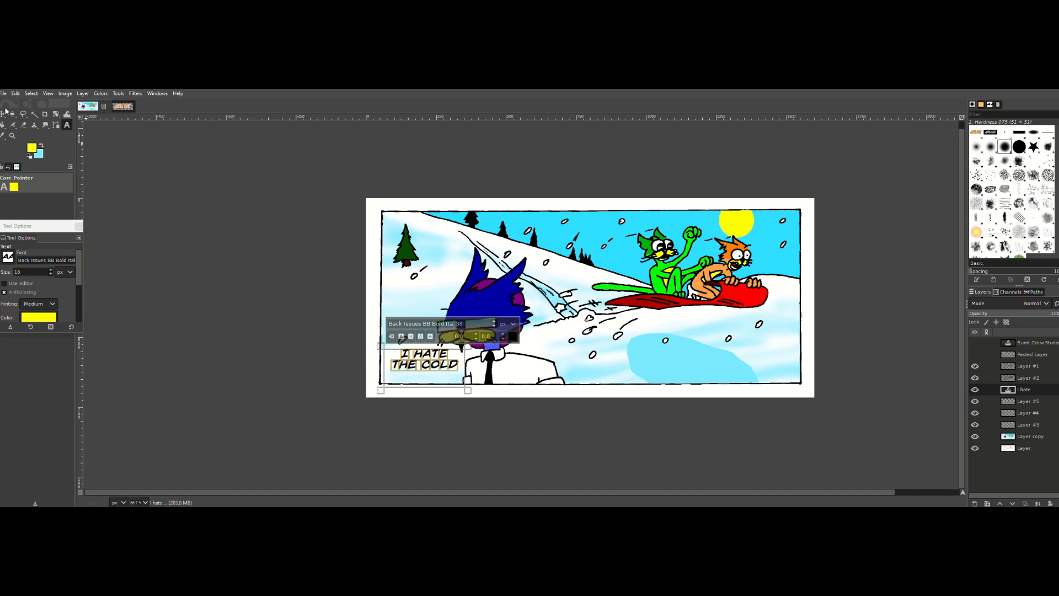
pyautogui.press('m')
pyautogui.moveTo(432, 373); pyautogui.dragTo(426, 380)
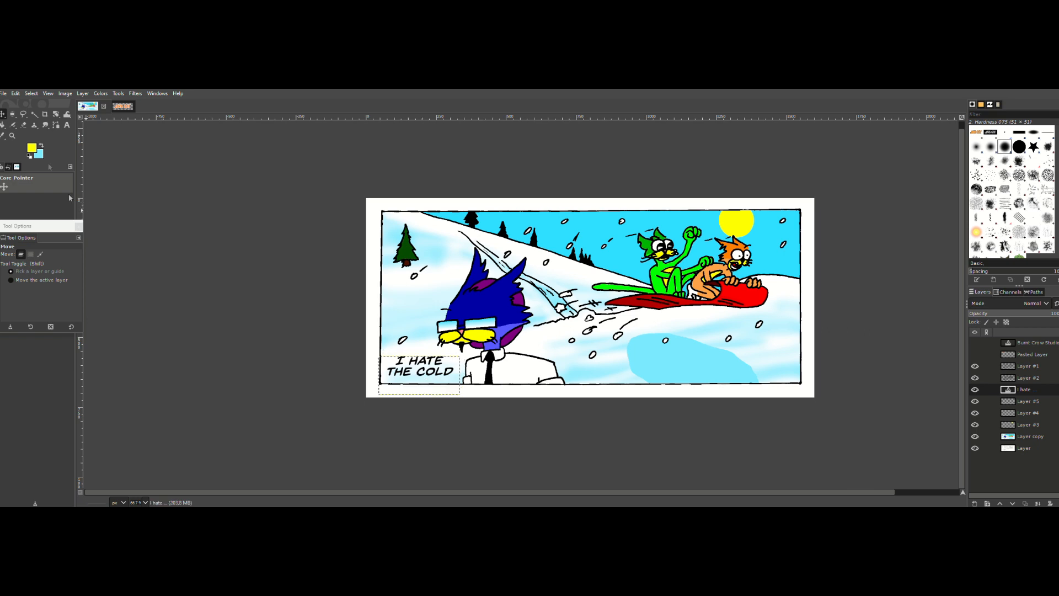
# Step: Select an ellipse around the caption and subtract the part that extends below the panel's bottom border
pyautogui.click(13, 115)
pyautogui.moveTo(375, 342); pyautogui.dragTo(441, 381)
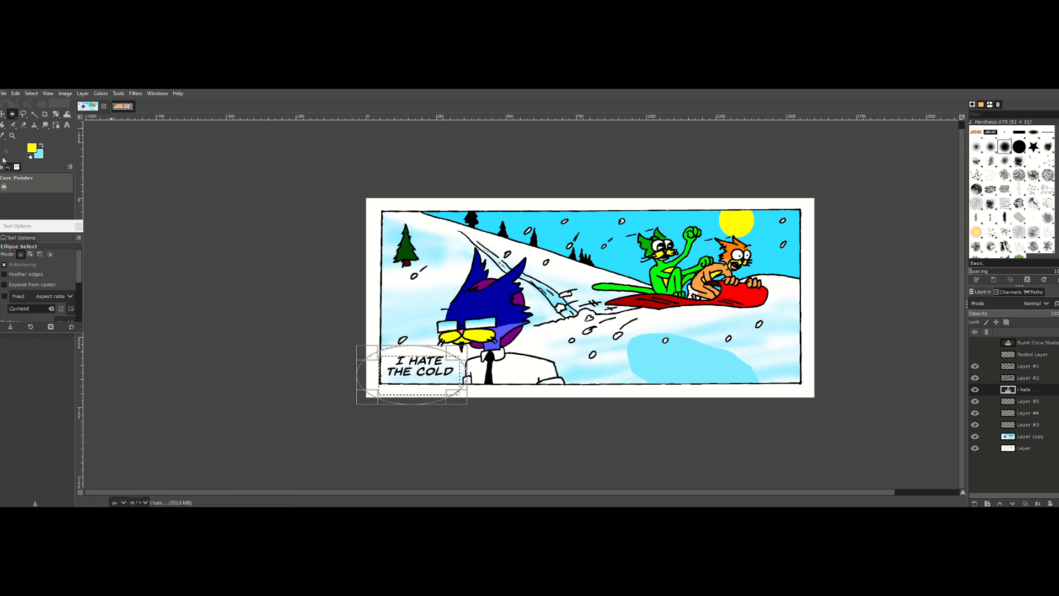
pyautogui.moveTo(12, 115); pyautogui.dragTo(42, 115)
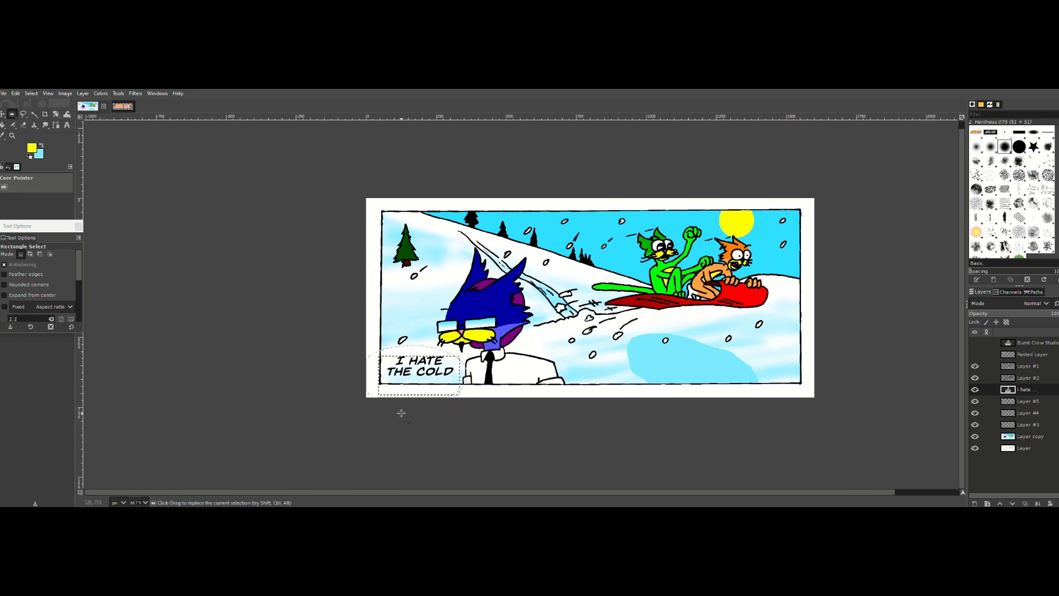
pyautogui.press('ctrl')
pyautogui.moveTo(354, 411); pyautogui.dragTo(395, 403)
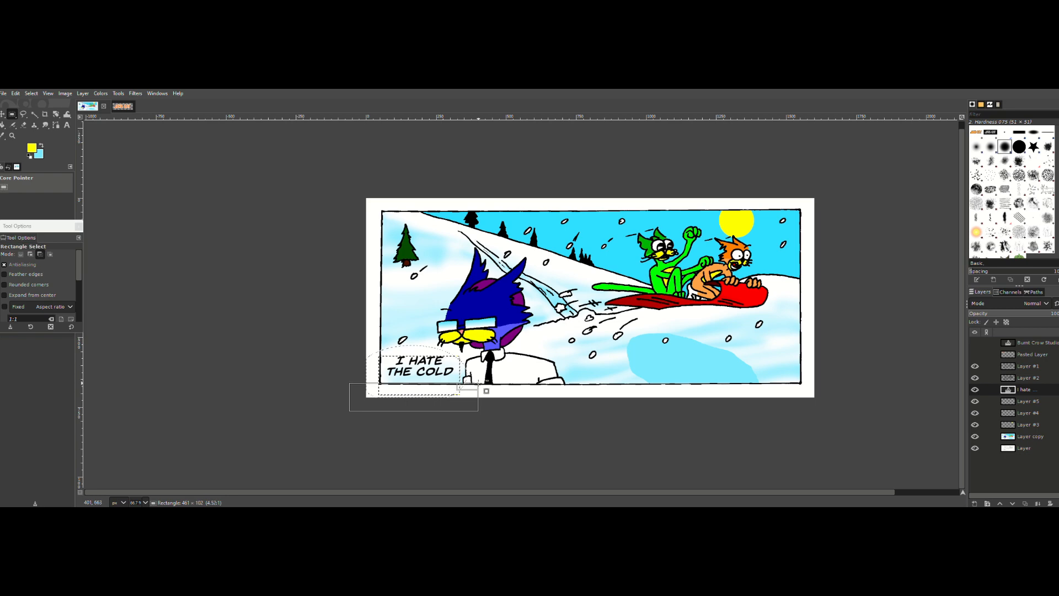
pyautogui.moveTo(486, 391); pyautogui.dragTo(480, 385)
# Step: Subtract the part of the caption's ellipse selection that lies outside the panel's left border
pyautogui.click(12, 135)
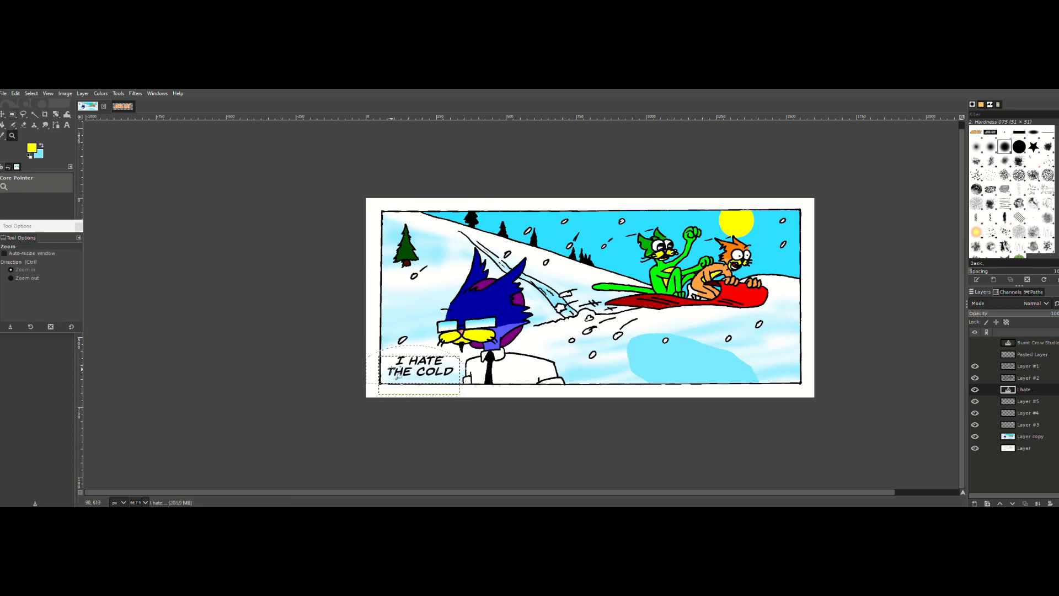
pyautogui.click(392, 373)
pyautogui.click(391, 374)
pyautogui.press('r')
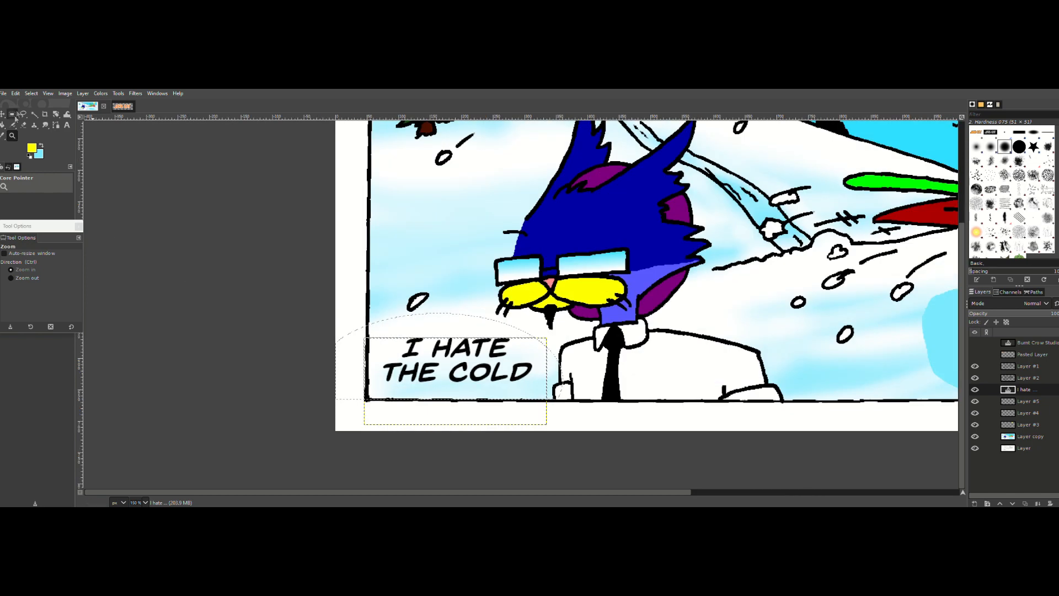
pyautogui.moveTo(285, 288); pyautogui.dragTo(368, 412)
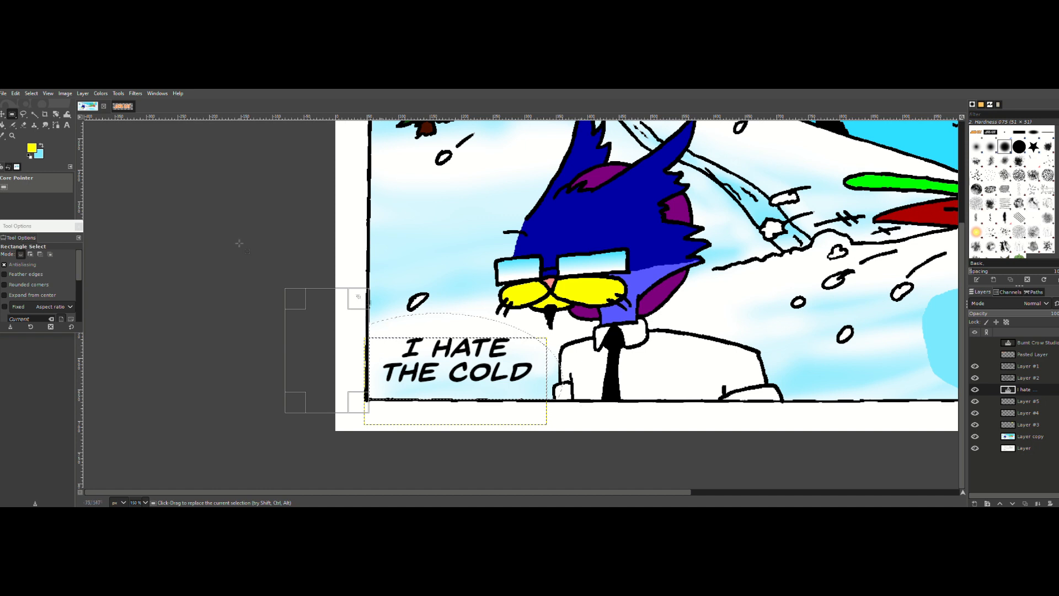
# Step: On Layer #3, fill the trimmed ellipse selection with a white foreground color as a speech balloon
pyautogui.click(1030, 402)
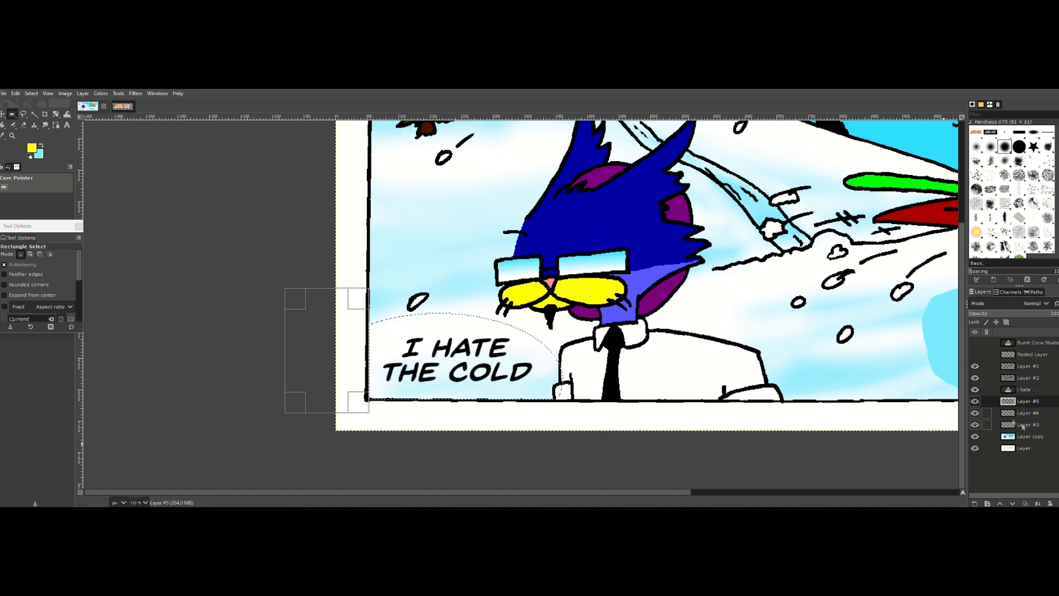
pyautogui.click(1027, 424)
pyautogui.click(30, 157)
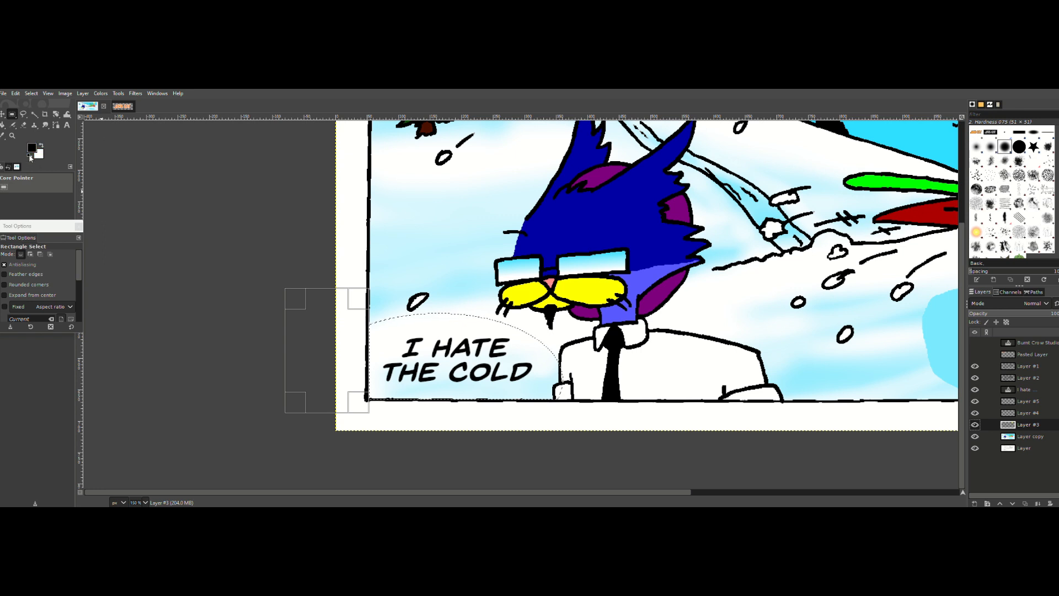
pyautogui.click(43, 145)
pyautogui.click(16, 93)
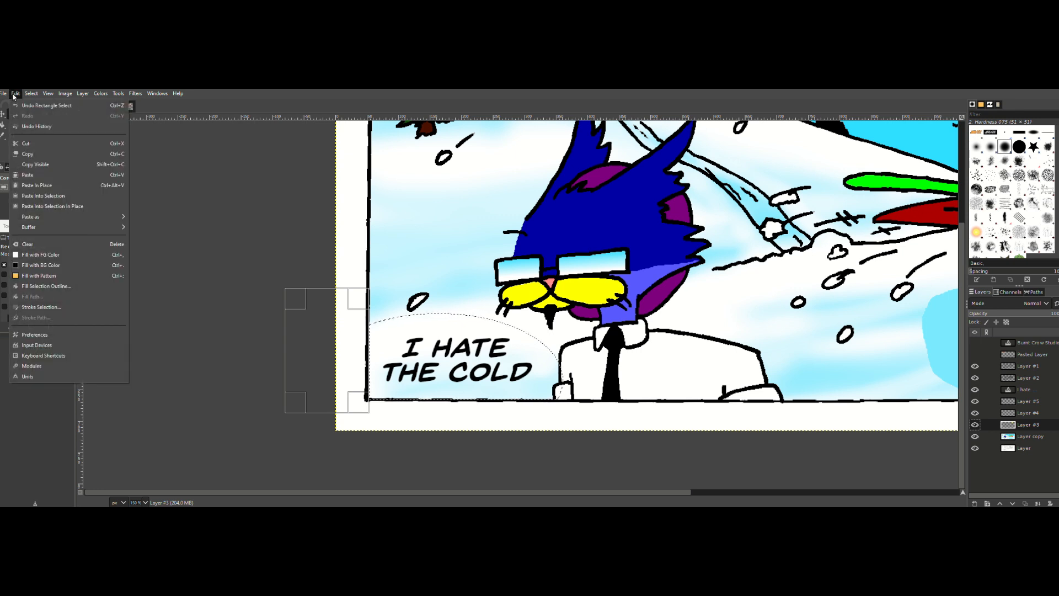
pyautogui.click(24, 257)
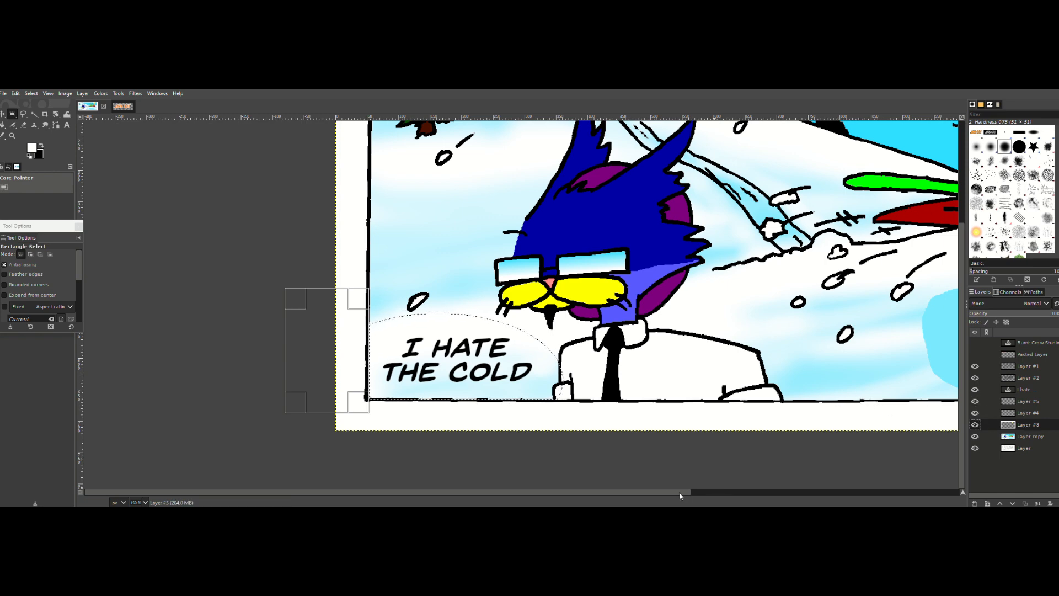
# Step: Check the contents of the sun and balloon layers by toggling their visibility, and merge Layer #3 down into Layer copy
pyautogui.moveTo(679, 493); pyautogui.dragTo(714, 494)
pyautogui.scroll(5, 700, 456)
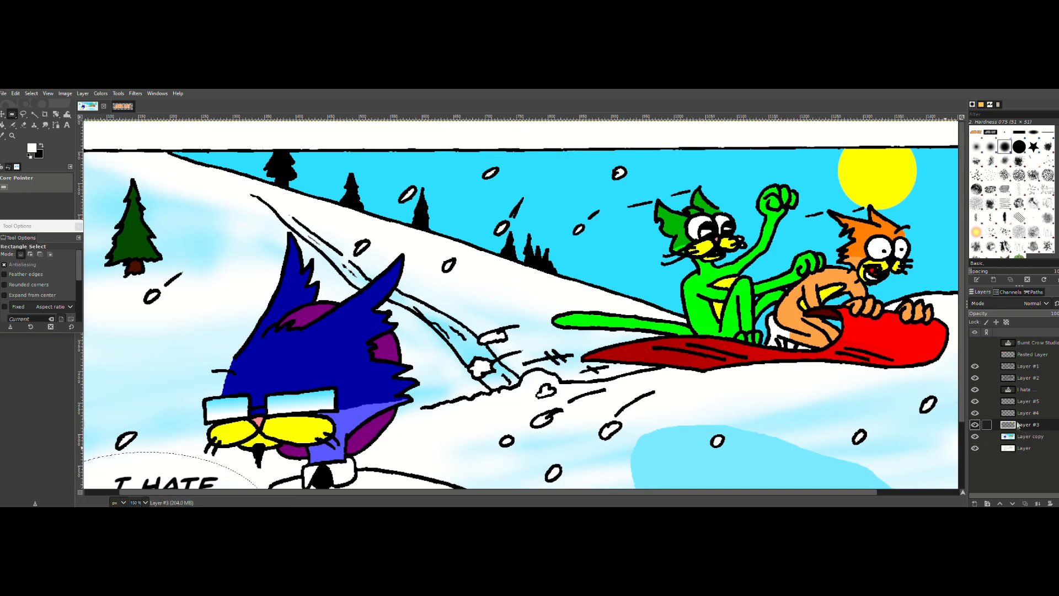
pyautogui.click(974, 413)
pyautogui.click(975, 424)
pyautogui.click(975, 425)
pyautogui.rightClick(1025, 436)
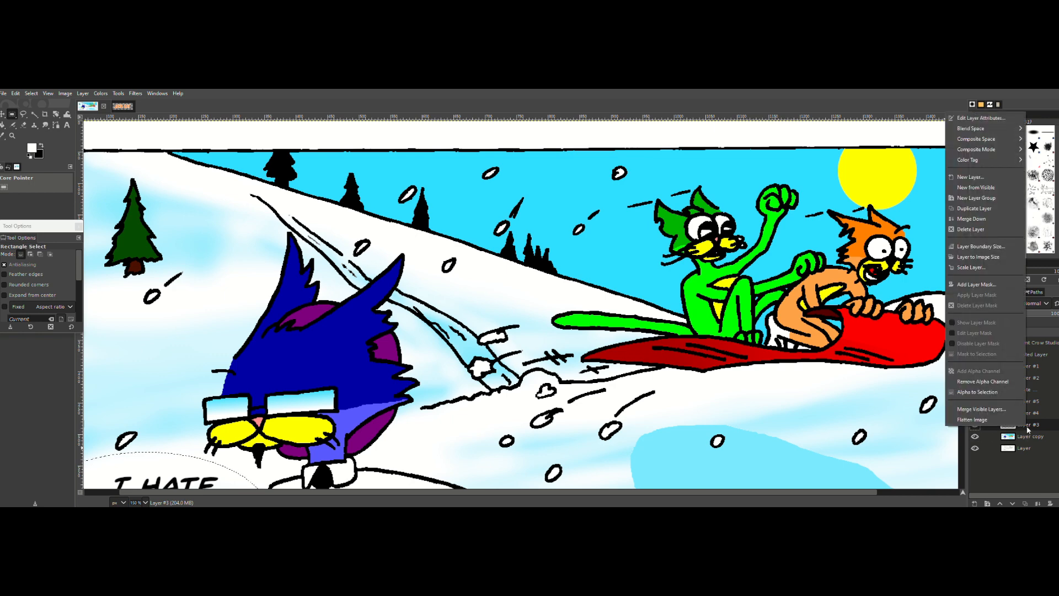
pyautogui.click(971, 219)
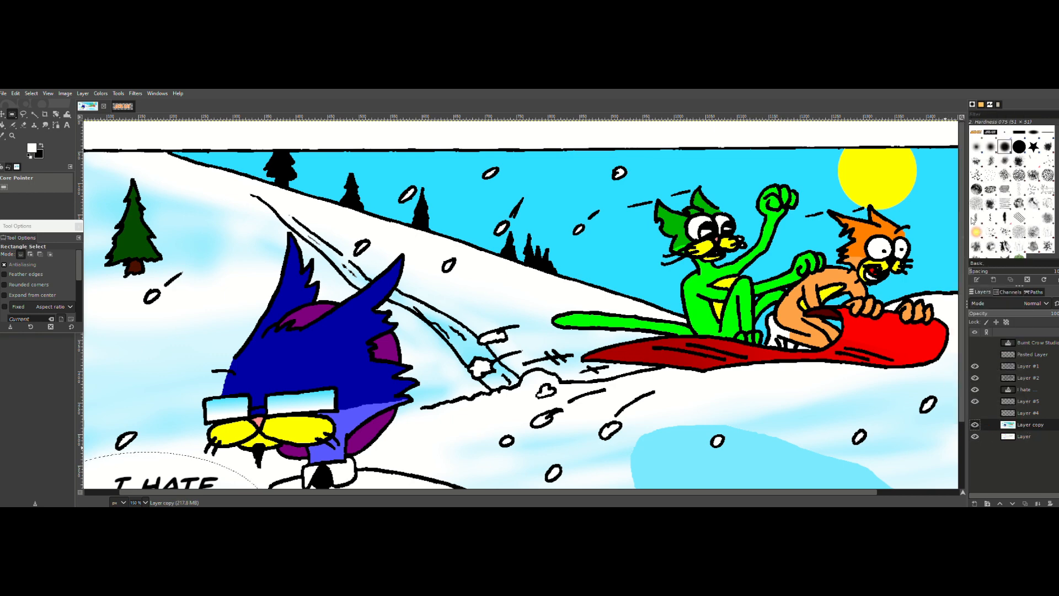
pyautogui.click(975, 401)
pyautogui.click(974, 402)
pyautogui.scroll(-3, 316, 483)
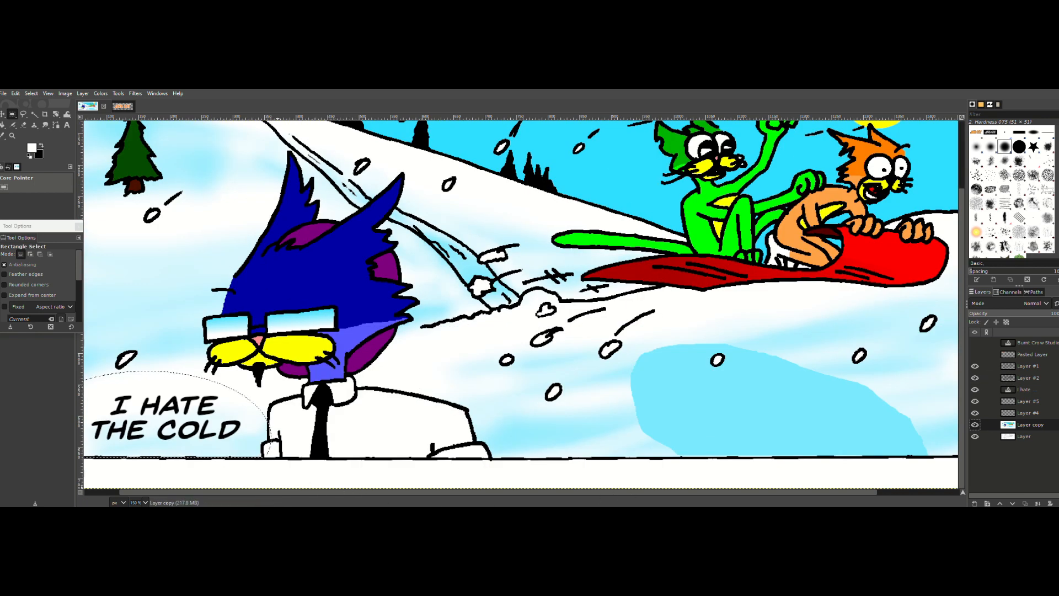
pyautogui.moveTo(871, 492); pyautogui.dragTo(835, 492)
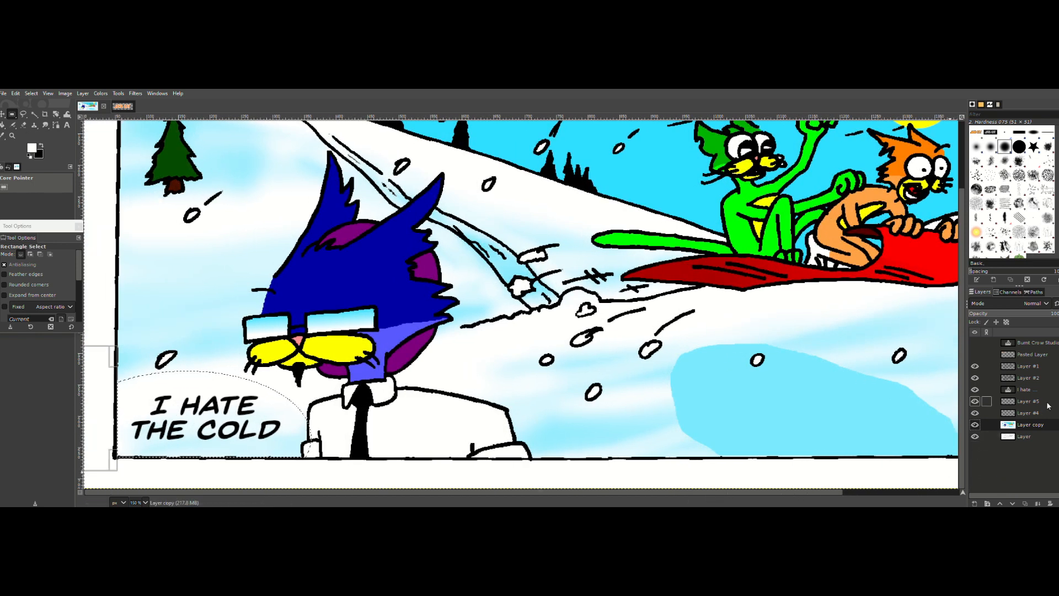
# Step: Fill the trimmed balloon selection around the caption with the white foreground color on Layer #5
pyautogui.click(1029, 402)
pyautogui.click(15, 93)
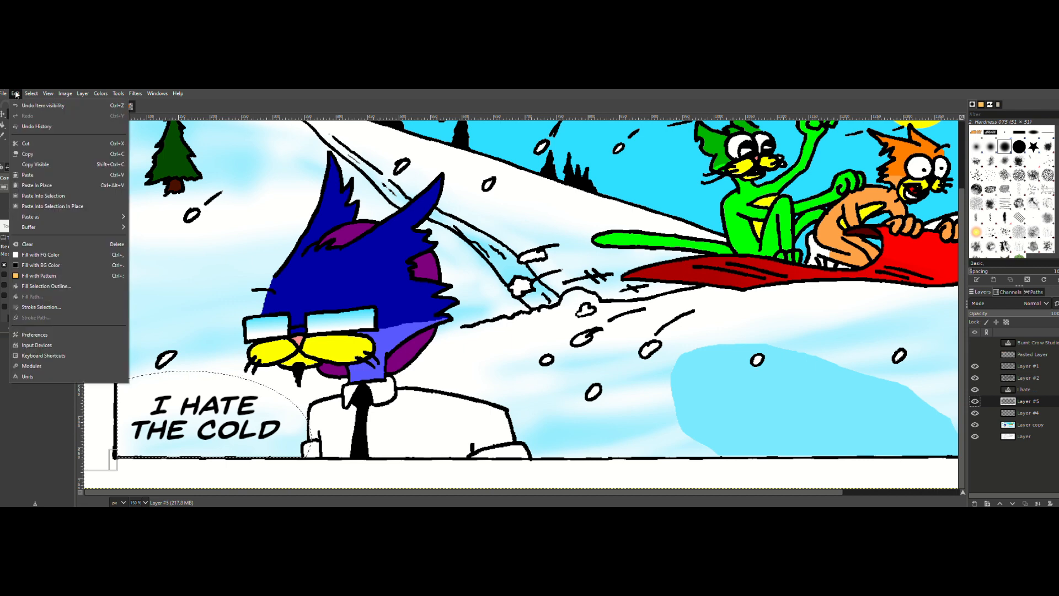
pyautogui.click(30, 255)
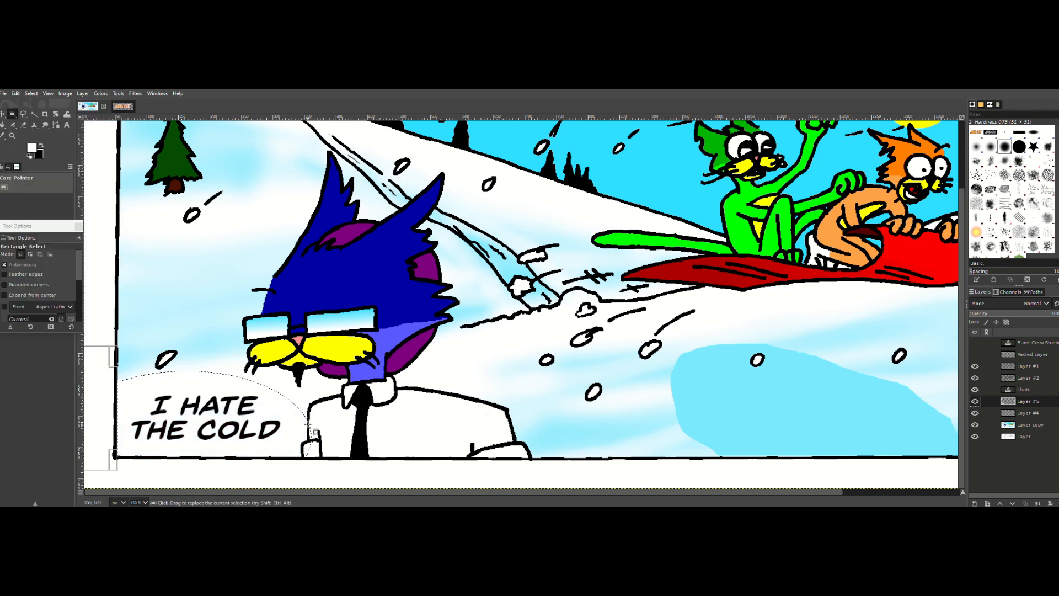
# Step: On Layer #4, add a small triangular tail pointing toward the cat's mouth to the balloon selection with Free Select, and fill it white
pyautogui.click(990, 412)
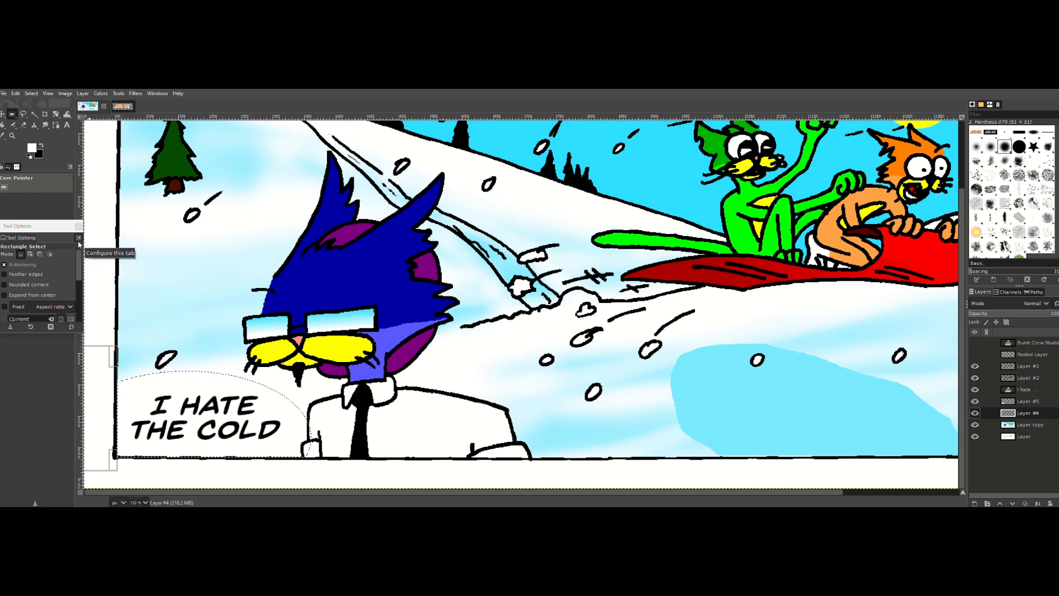
pyautogui.click(23, 113)
pyautogui.press('shift')
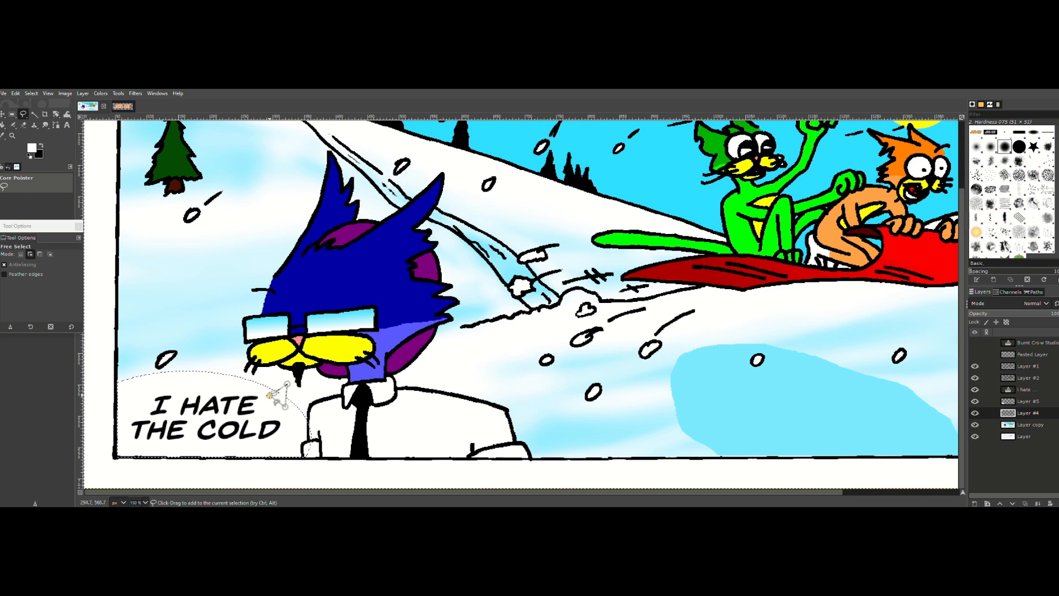
pyautogui.click(270, 394)
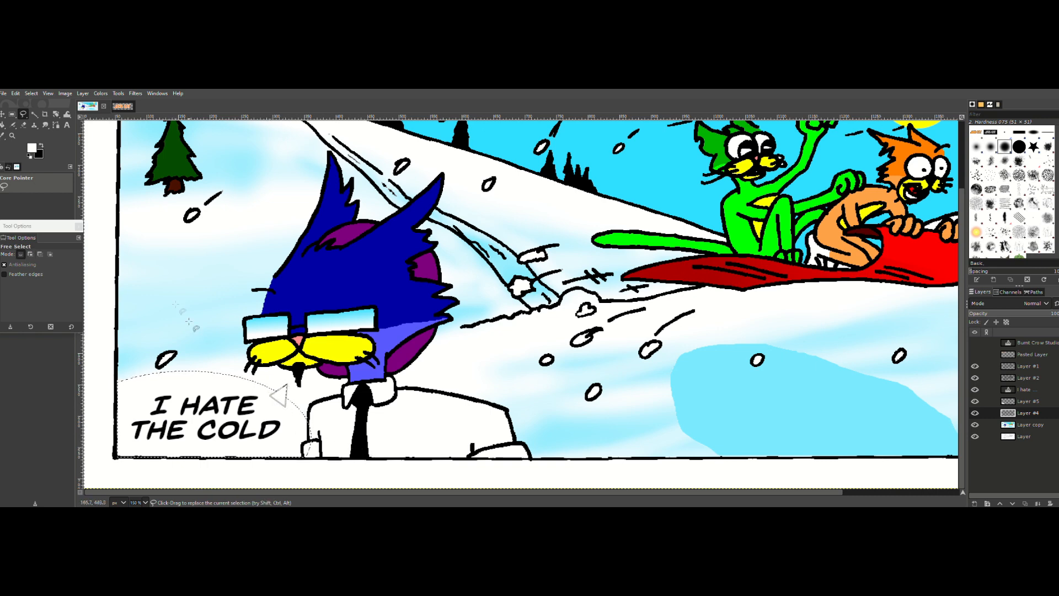
pyautogui.click(15, 93)
pyautogui.click(34, 255)
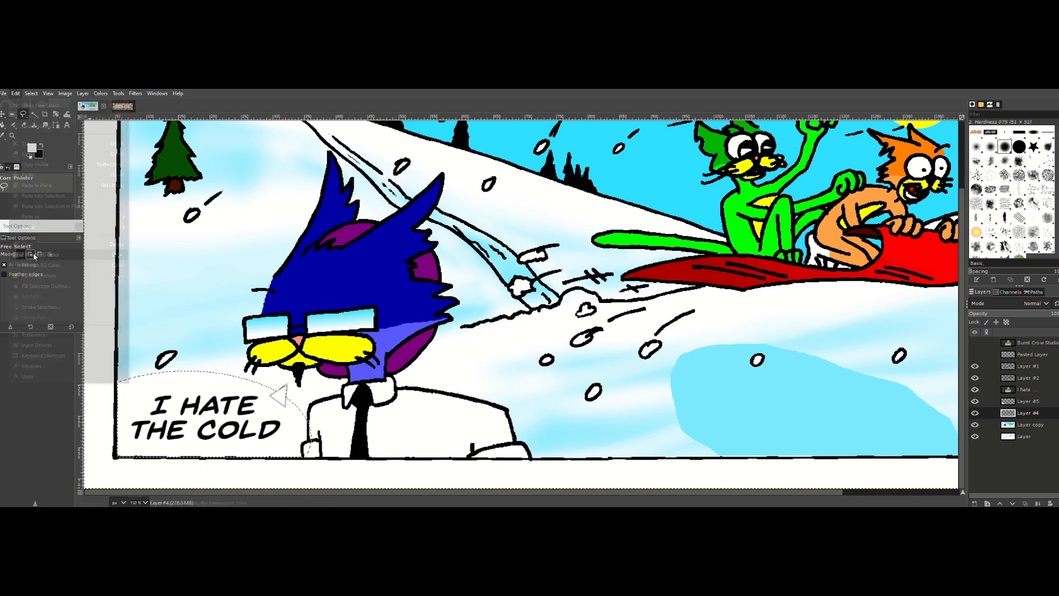
# Step: Try to outline the balloon by growing the selection by 5 px and filling it with the black background color on Layer #4
pyautogui.click(32, 93)
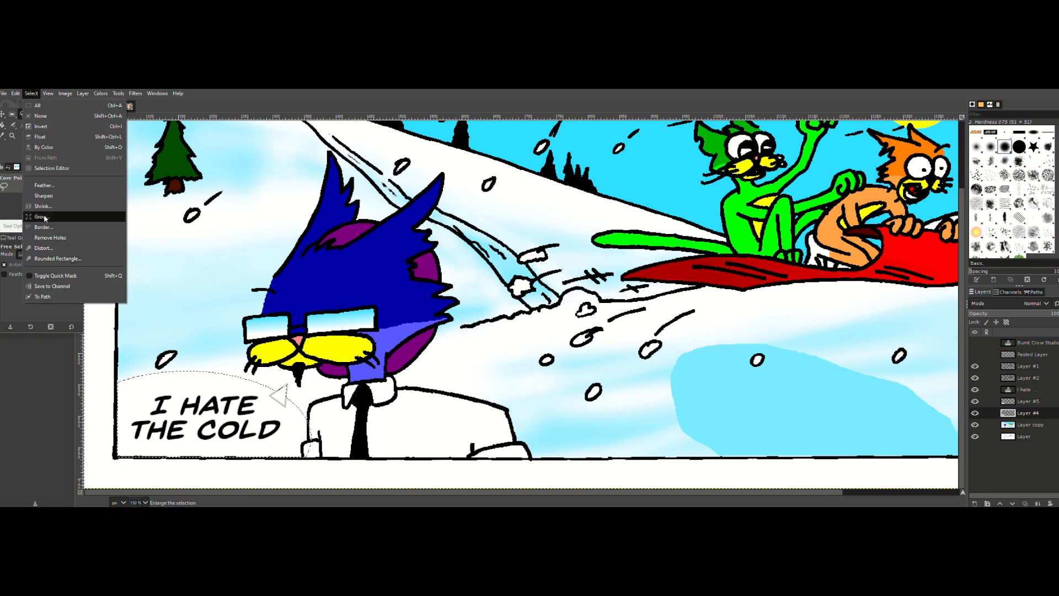
pyautogui.click(42, 217)
pyautogui.write('5')
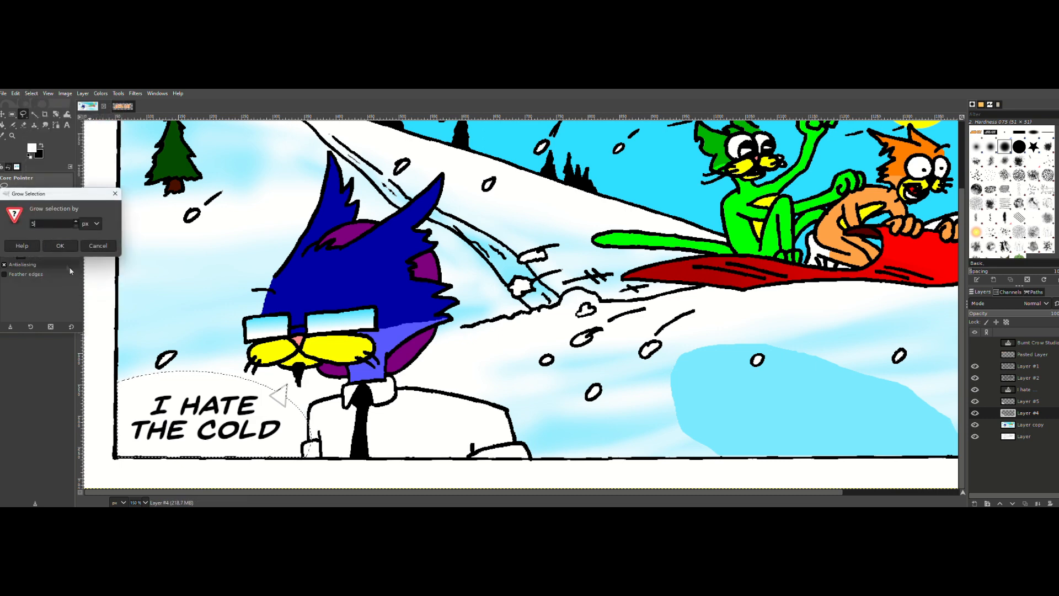
pyautogui.click(65, 246)
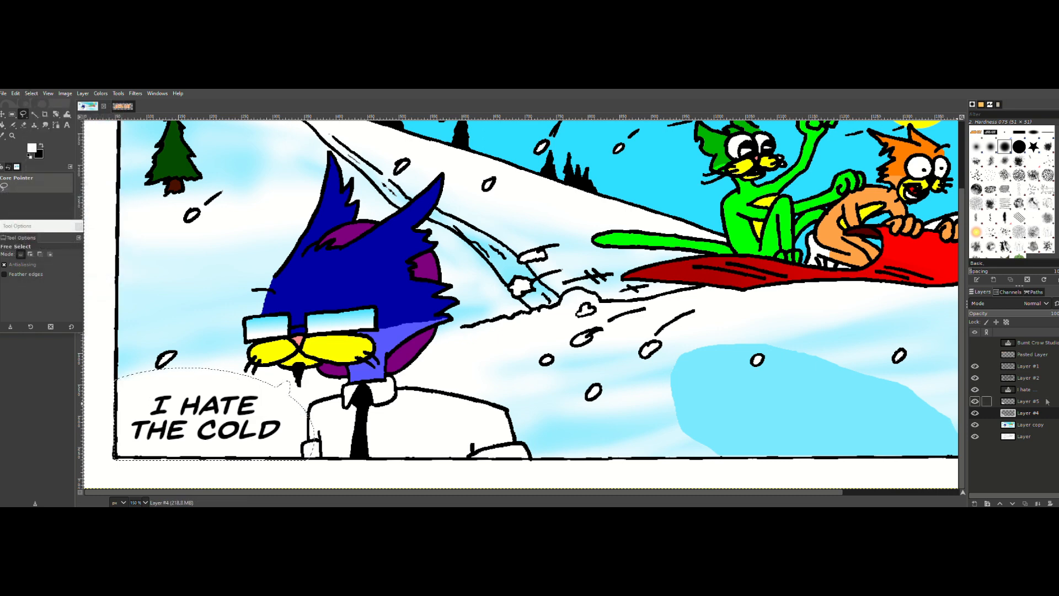
pyautogui.click(15, 94)
pyautogui.click(49, 274)
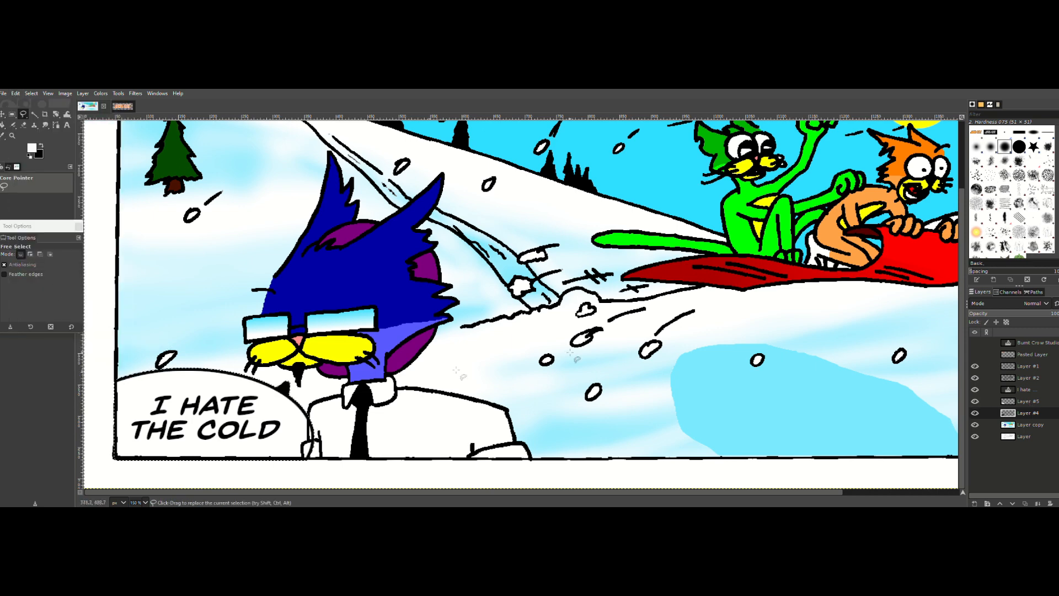
# Step: Fill the combined balloon and tail selection with the white foreground color on Layer #5
pyautogui.click(1026, 402)
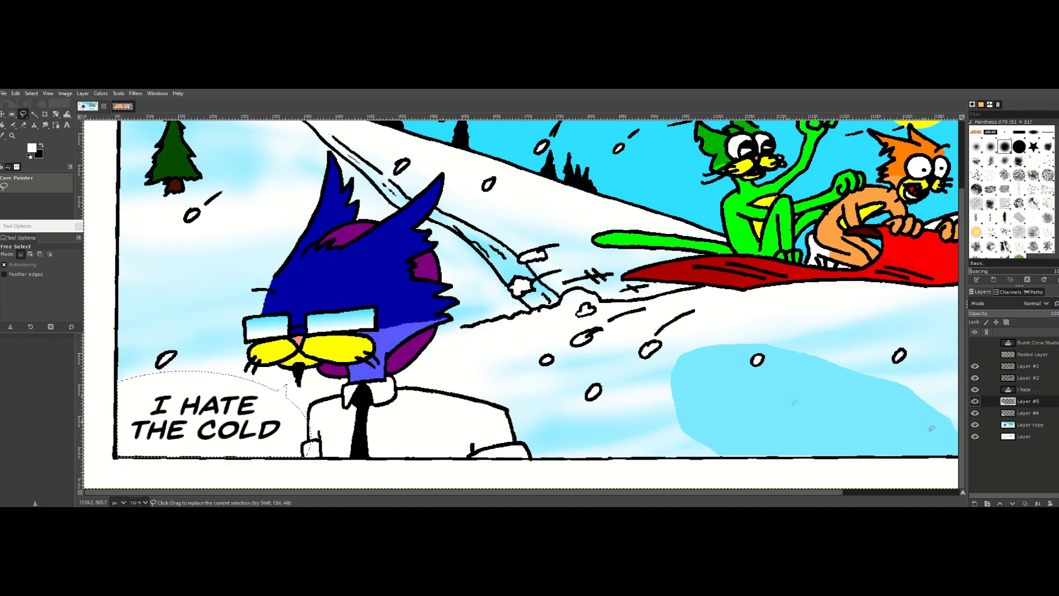
pyautogui.click(15, 94)
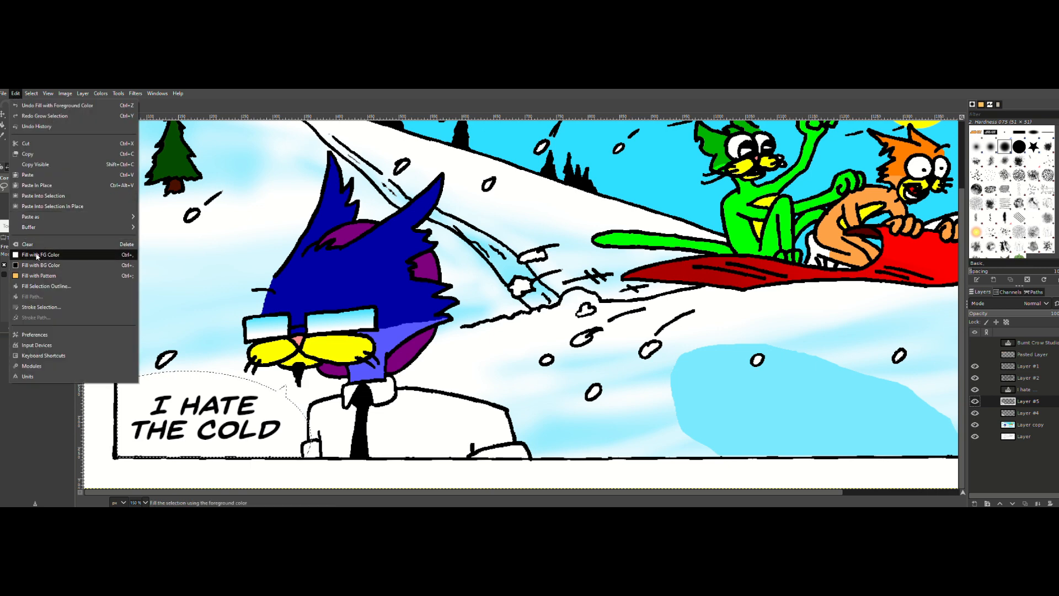
pyautogui.click(33, 254)
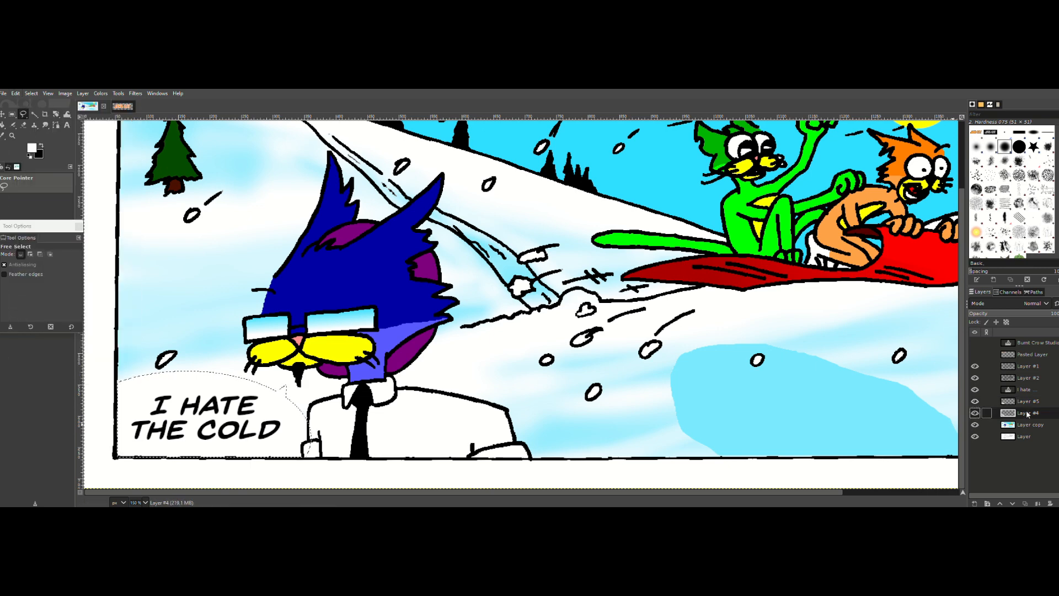
# Step: On Layer #4, grow the balloon and tail selection by 5 px and fill it with the black background color as an outline
pyautogui.click(981, 412)
pyautogui.click(31, 93)
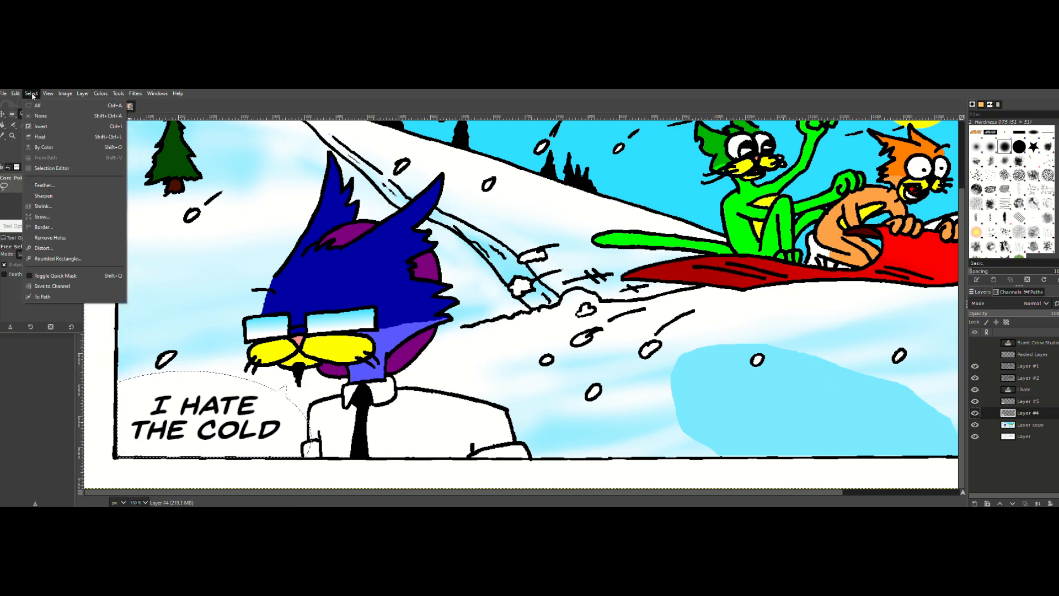
pyautogui.click(52, 228)
pyautogui.click(50, 240)
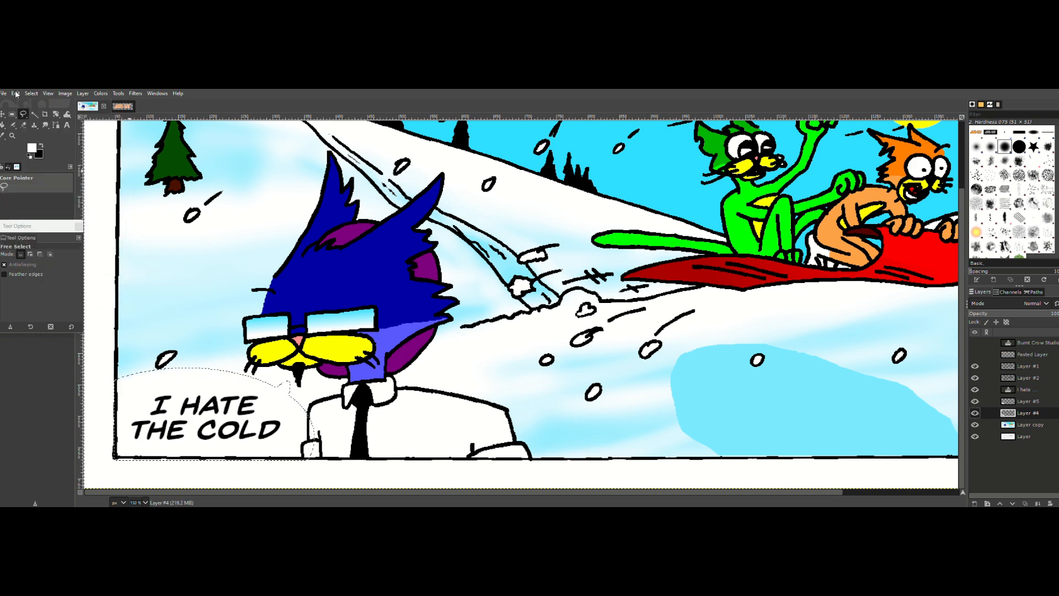
pyautogui.click(16, 93)
pyautogui.click(33, 267)
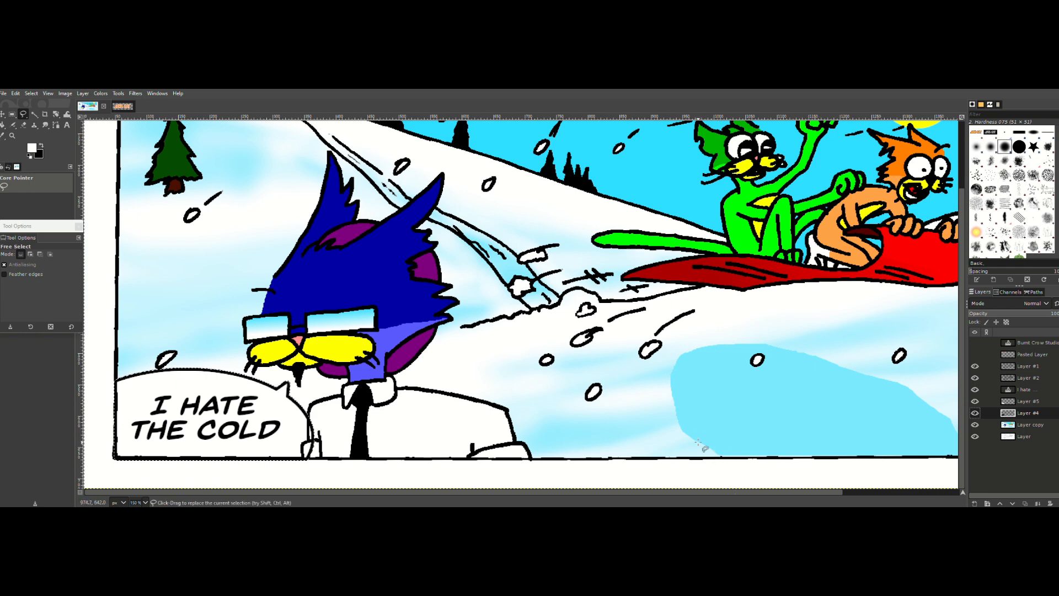
# Step: Toggle the visibility of Layer #2 and Layer #1 to check which line art overlaps the balloon
pyautogui.click(975, 377)
pyautogui.click(974, 366)
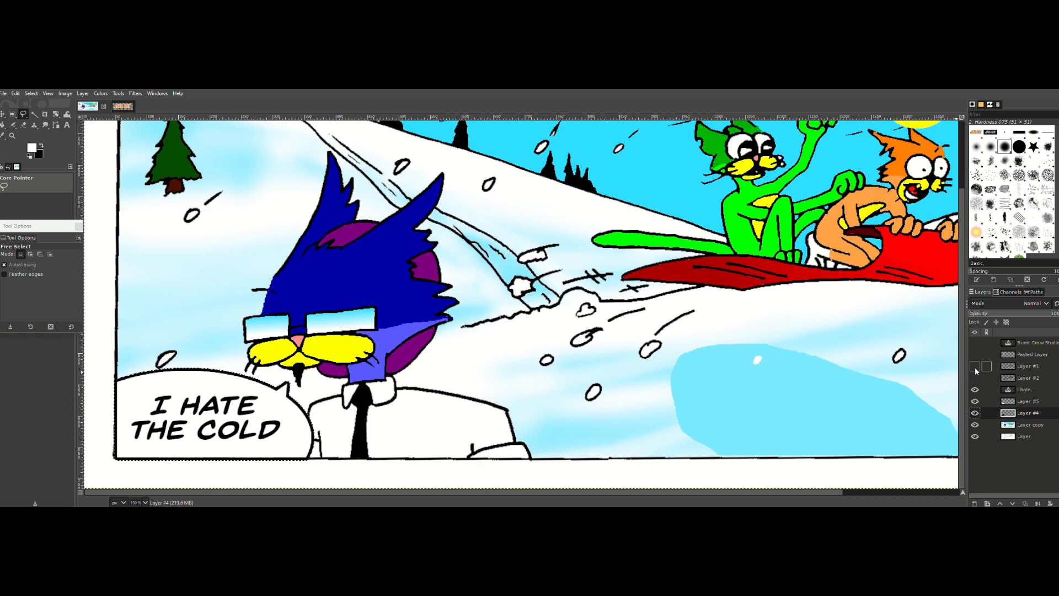
pyautogui.click(974, 378)
pyautogui.click(974, 366)
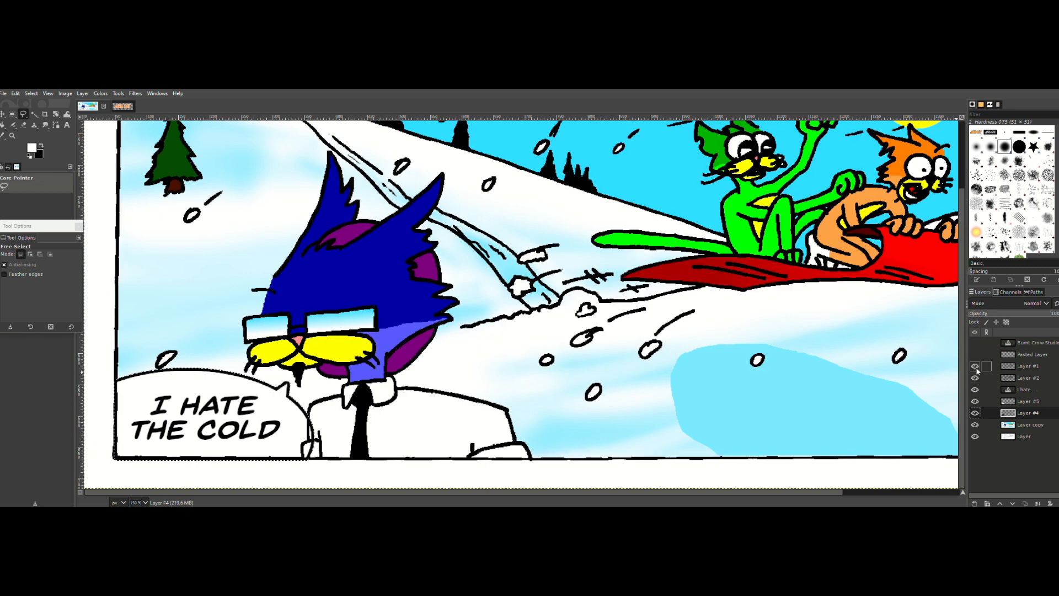
# Step: Hide Layer #1 and, on Layer #2, erase the sleeve lines overlapping the balloon's edge with a size 17 eraser
pyautogui.click(982, 377)
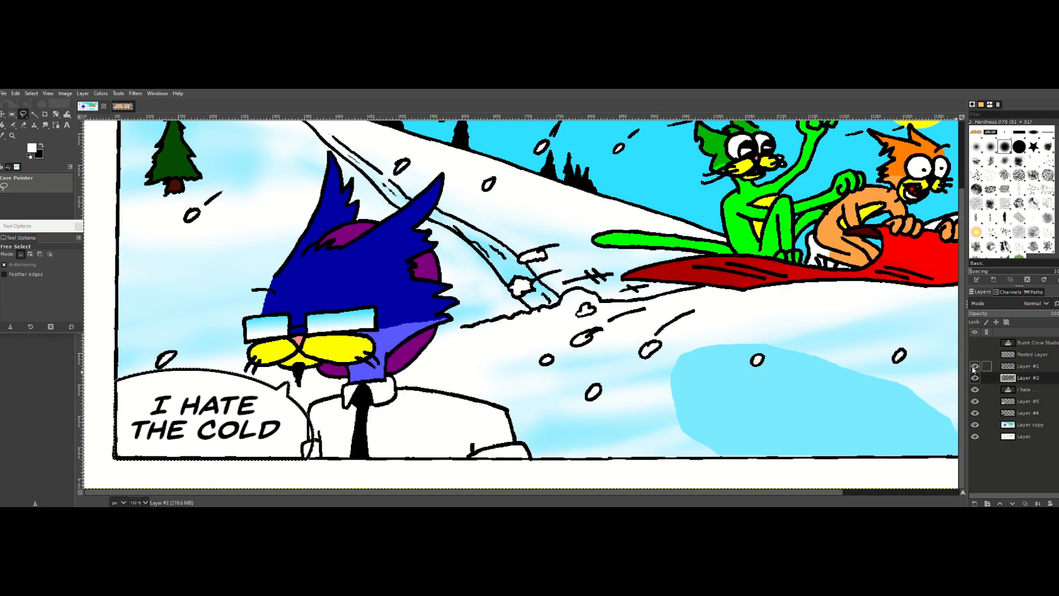
pyautogui.click(23, 124)
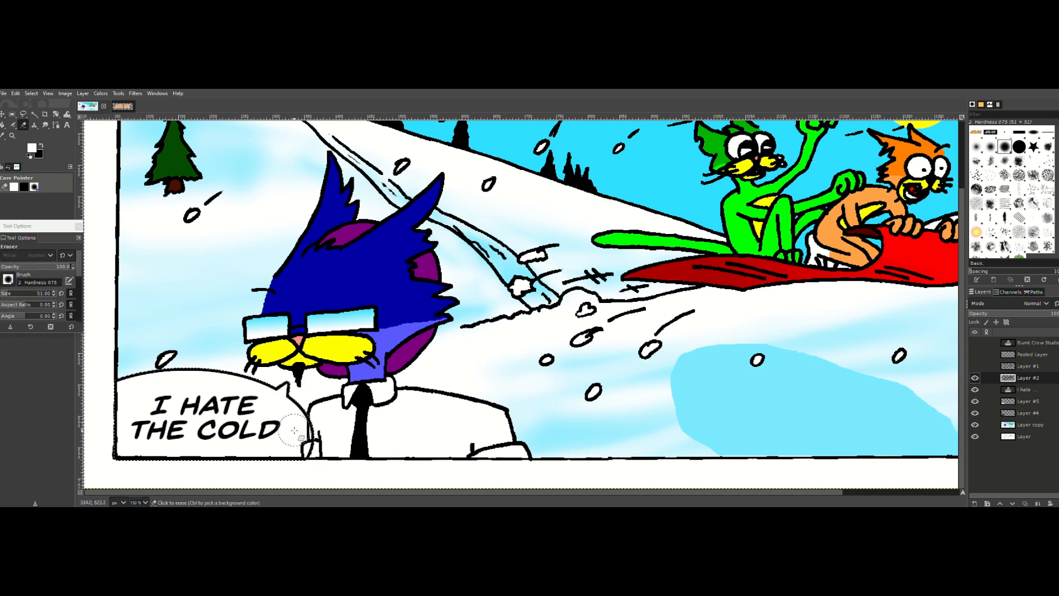
pyautogui.click(54, 295)
pyautogui.click(54, 295)
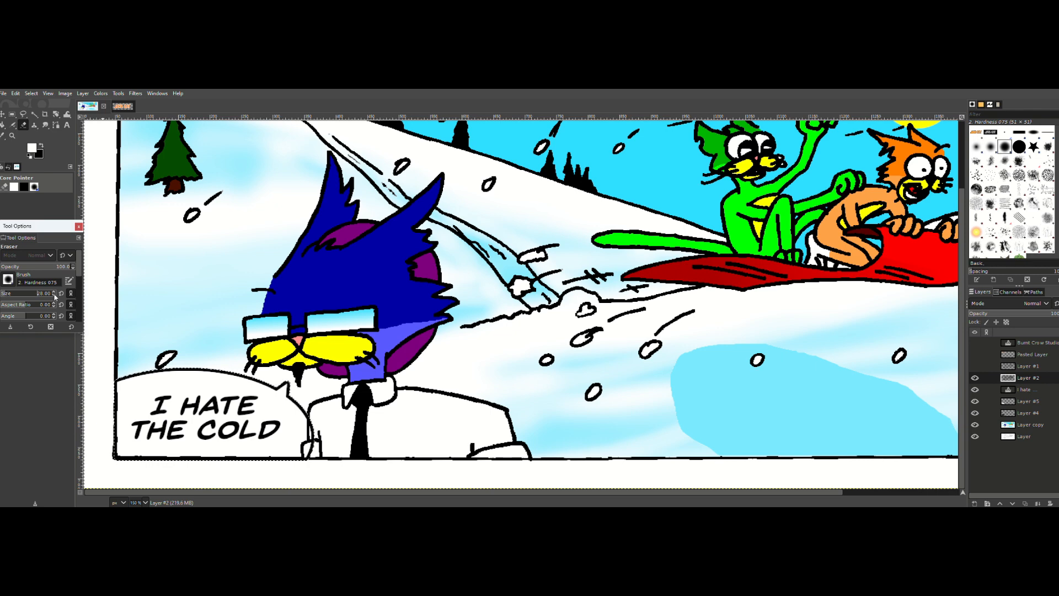
pyautogui.click(302, 424)
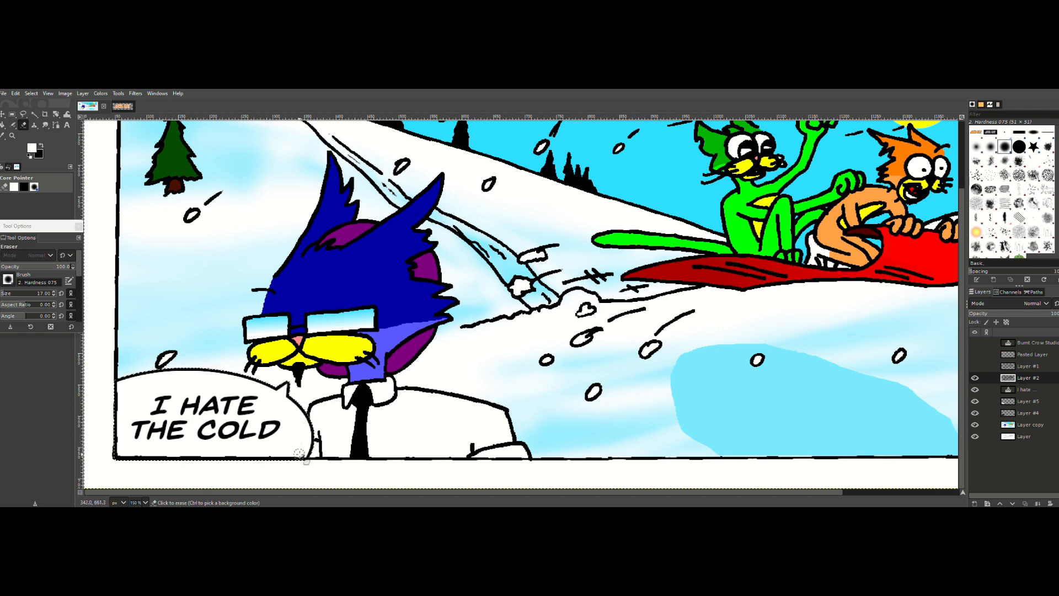
pyautogui.moveTo(299, 458); pyautogui.dragTo(301, 460)
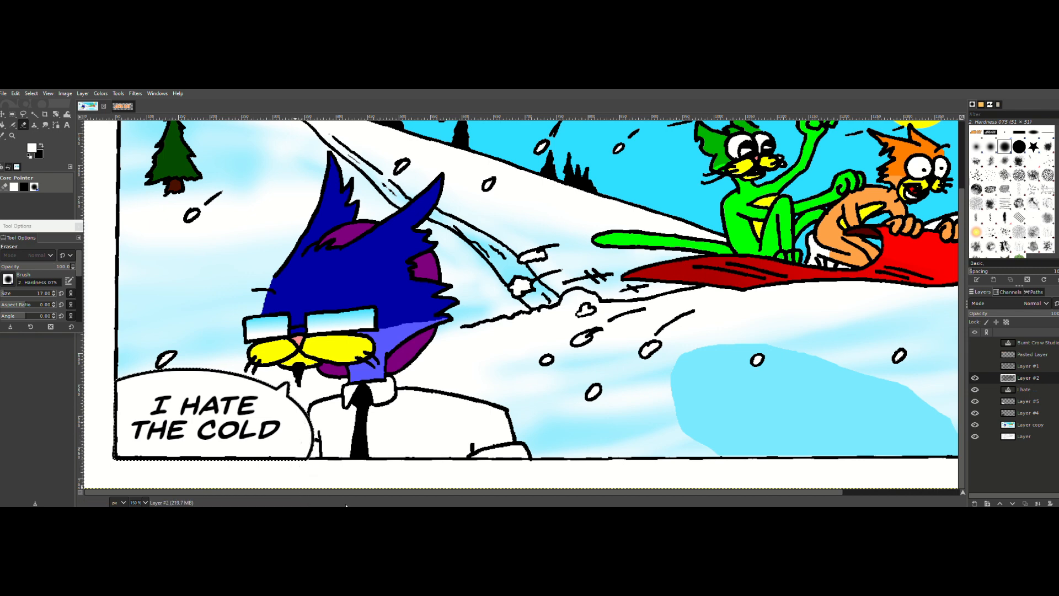
# Step: Show Layer #1 again and make it active for erasing the sleeve lines that overlap the balloon
pyautogui.click(975, 366)
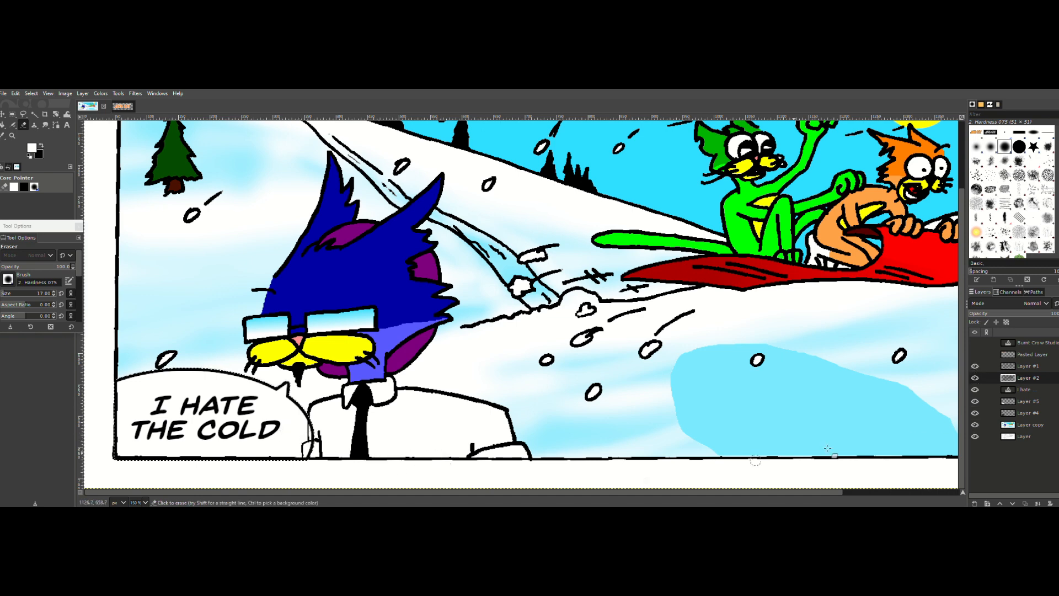
pyautogui.click(1025, 365)
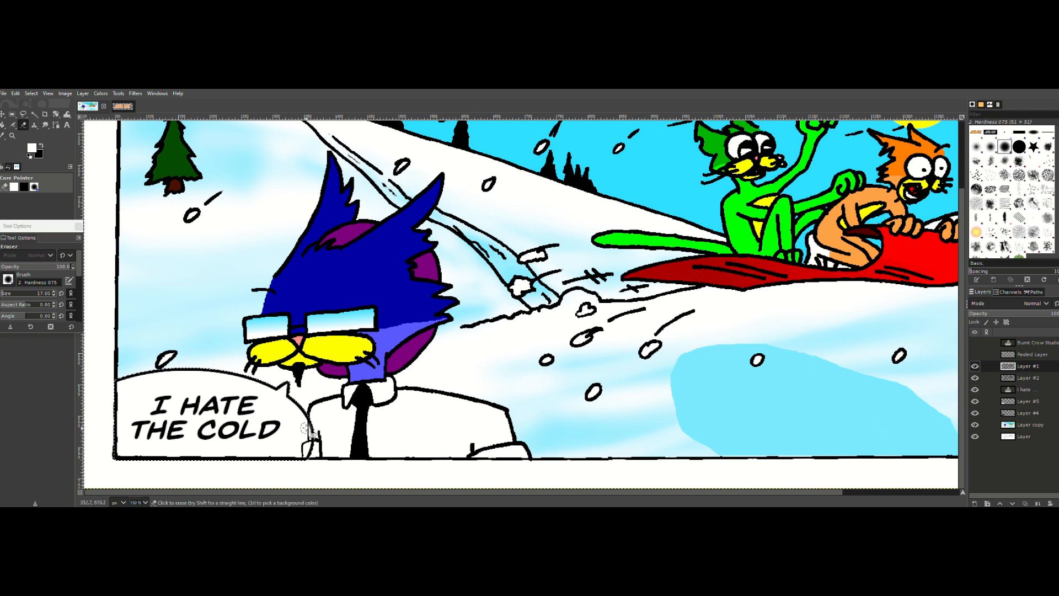
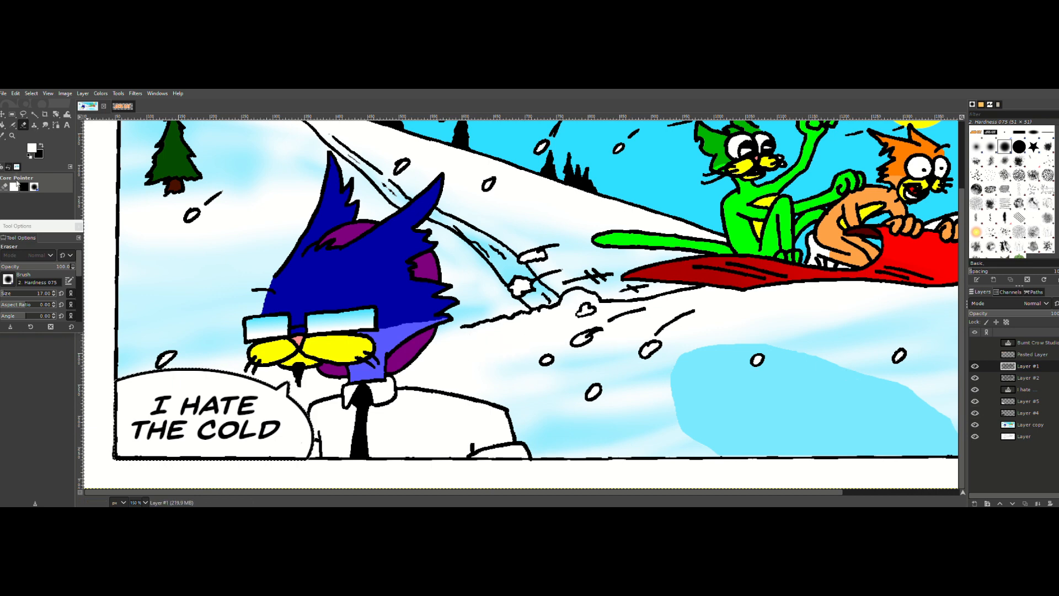
# Step: Add a text layer reading "Woo hoo!" in the sky beside the green character's head
pyautogui.click(12, 138)
pyautogui.keyDown('ctrl'); pyautogui.click(635, 344); pyautogui.keyUp('ctrl')
pyautogui.keyDown('ctrl'); pyautogui.click(635, 343); pyautogui.keyUp('ctrl')
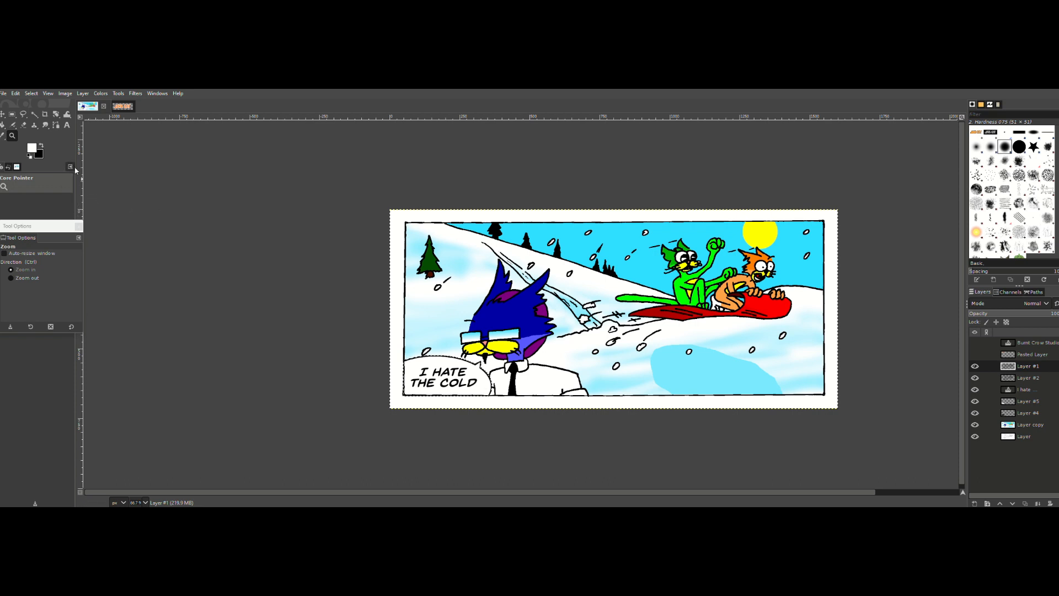
pyautogui.click(67, 125)
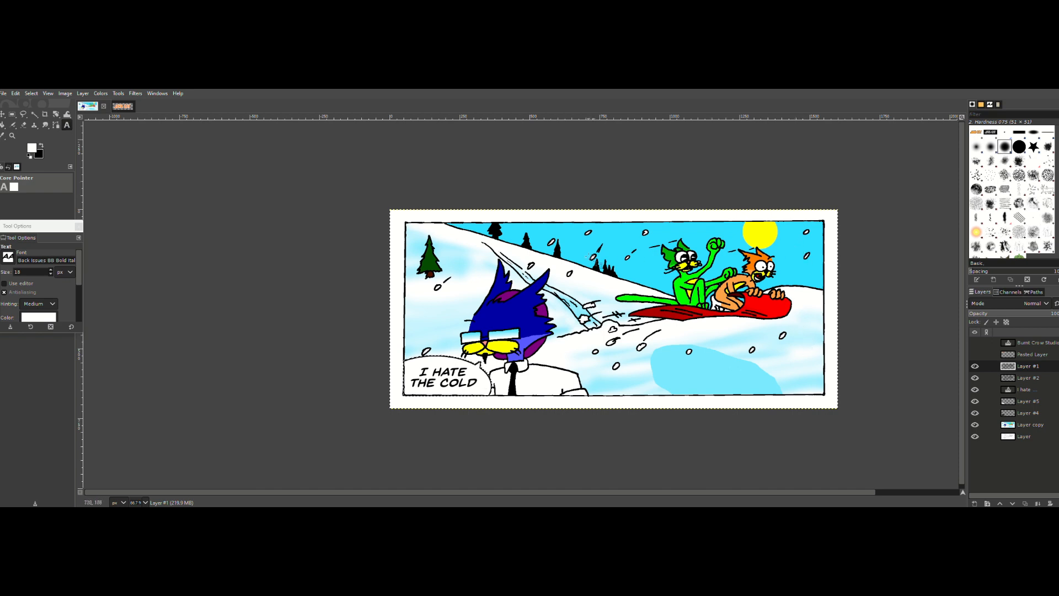
pyautogui.moveTo(581, 235); pyautogui.dragTo(690, 258)
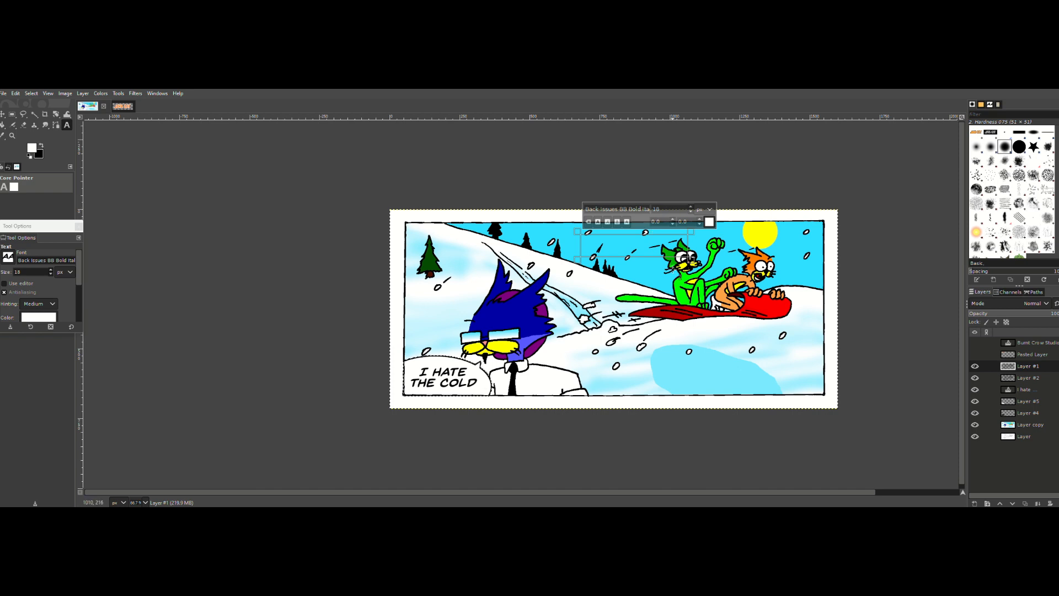
pyautogui.write('Woo hoo!!!')
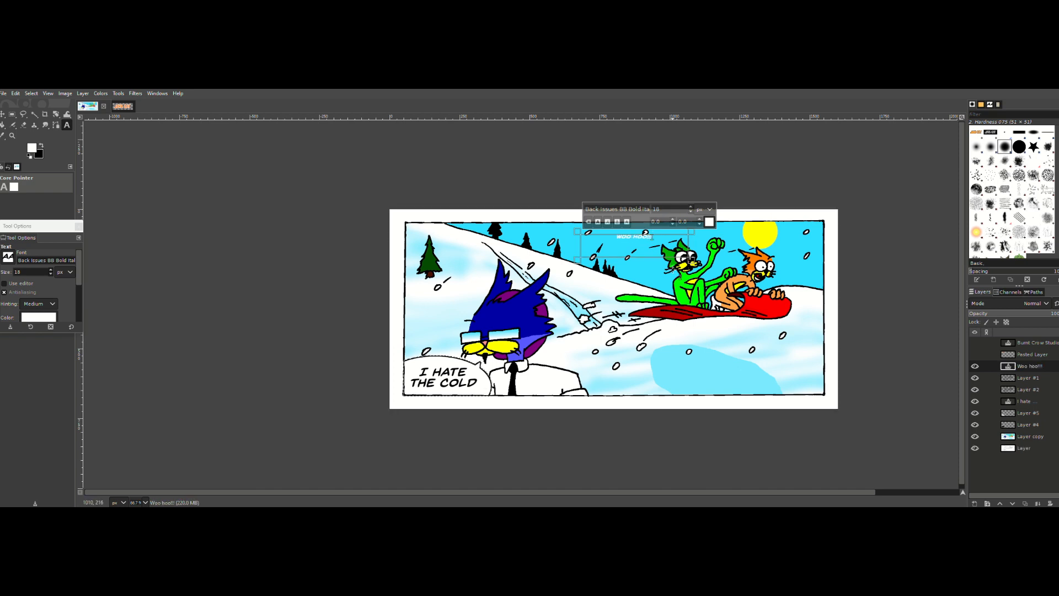
pyautogui.press('BackSpace')
pyautogui.press('BackSpace')
# Step: Set the "Woo hoo!" text color to black (000000) and its size to 38 px
pyautogui.hotkey('ctrl', 'a')
pyautogui.click(709, 221)
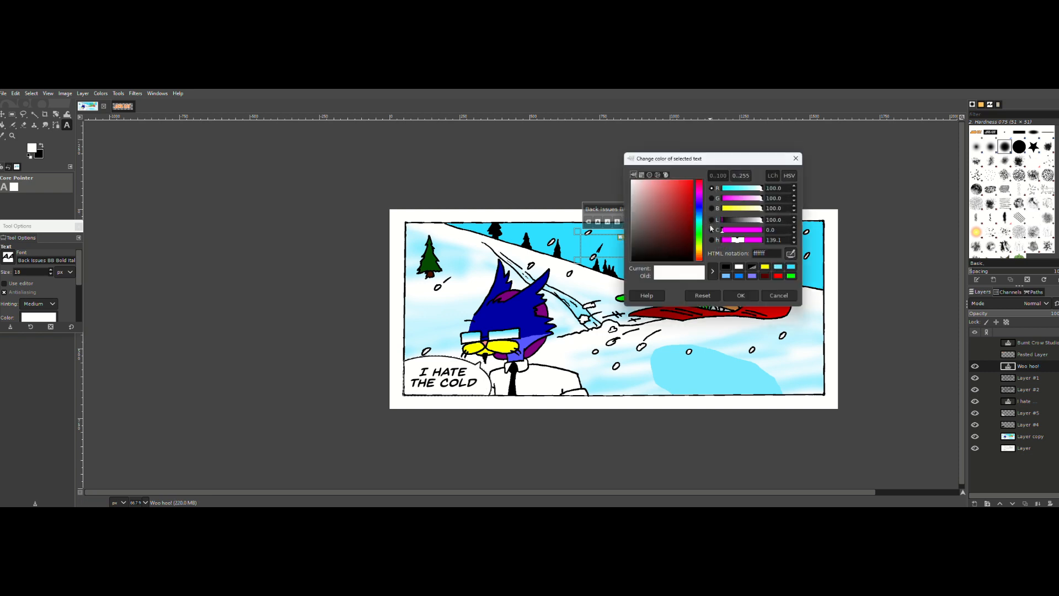
pyautogui.click(725, 267)
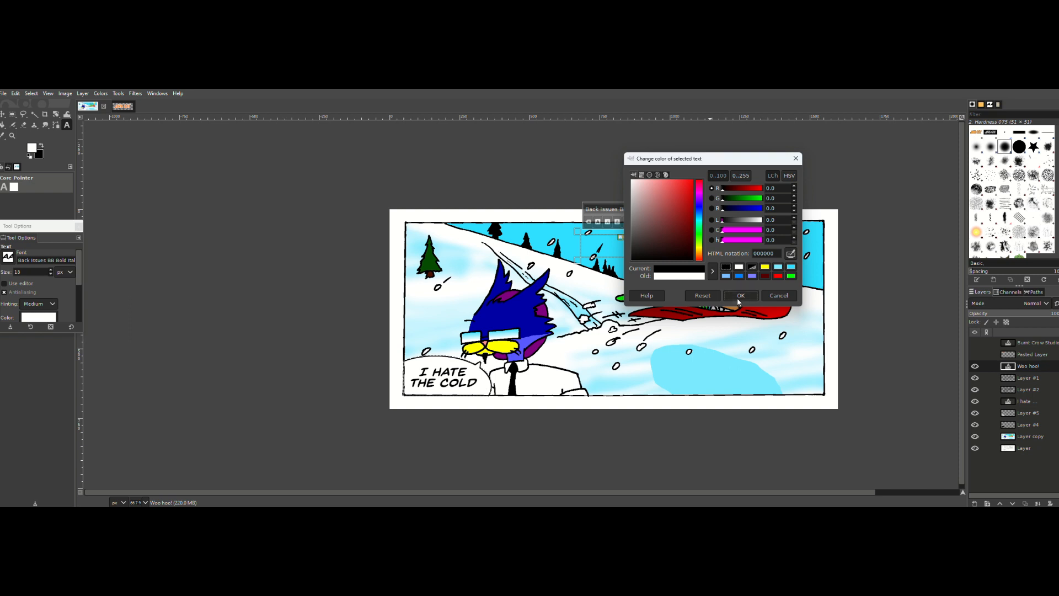
pyautogui.click(738, 299)
pyautogui.click(691, 208)
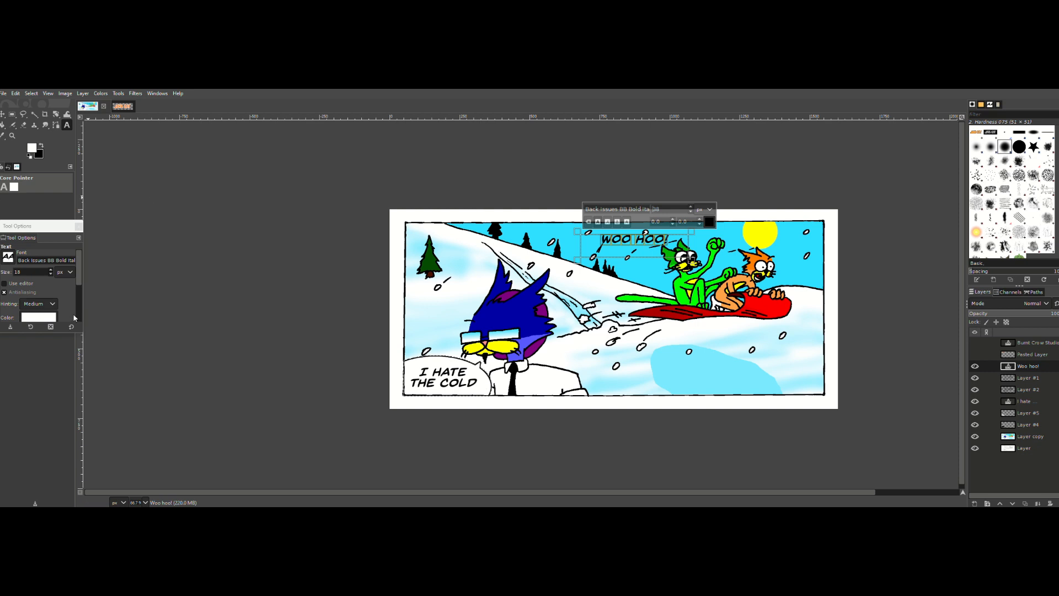
# Step: Try the Back Issues BB and Arial Bold Italic fonts on the "Woo hoo!" text
pyautogui.click(8, 256)
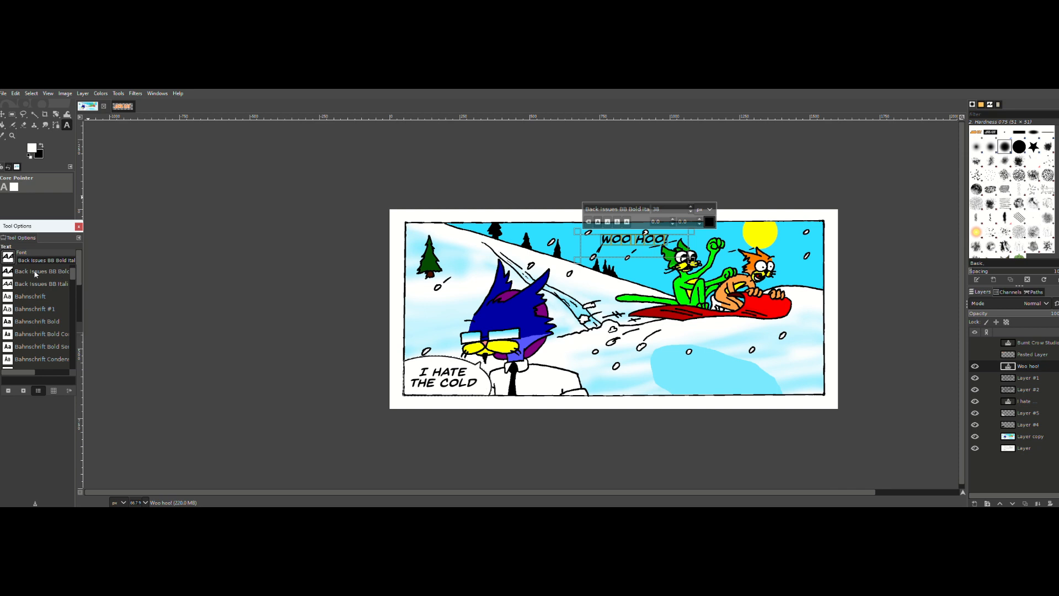
pyautogui.scroll(3, 74, 265)
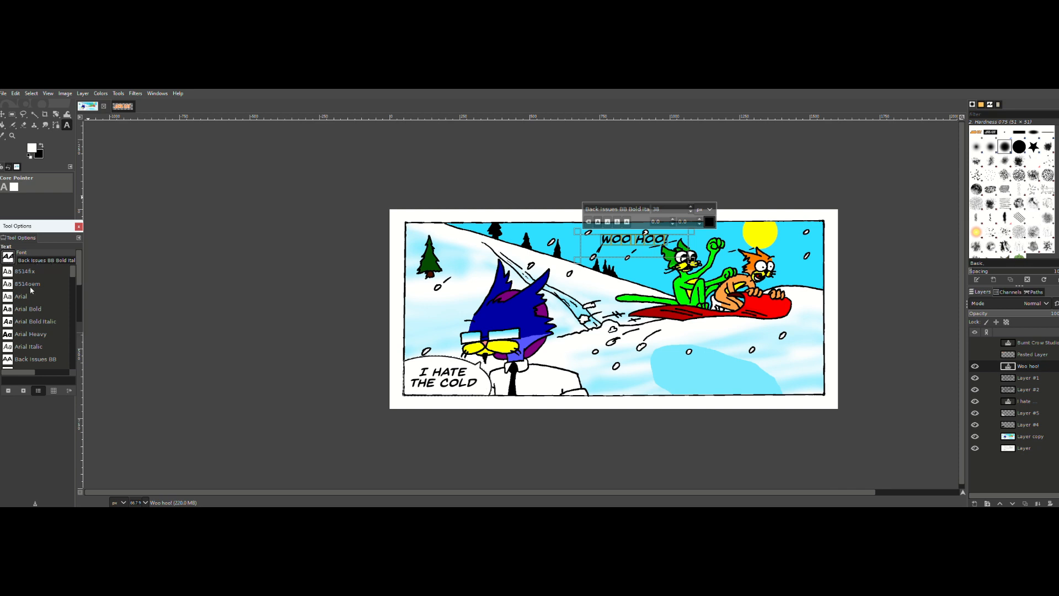
pyautogui.scroll(-3, 32, 292)
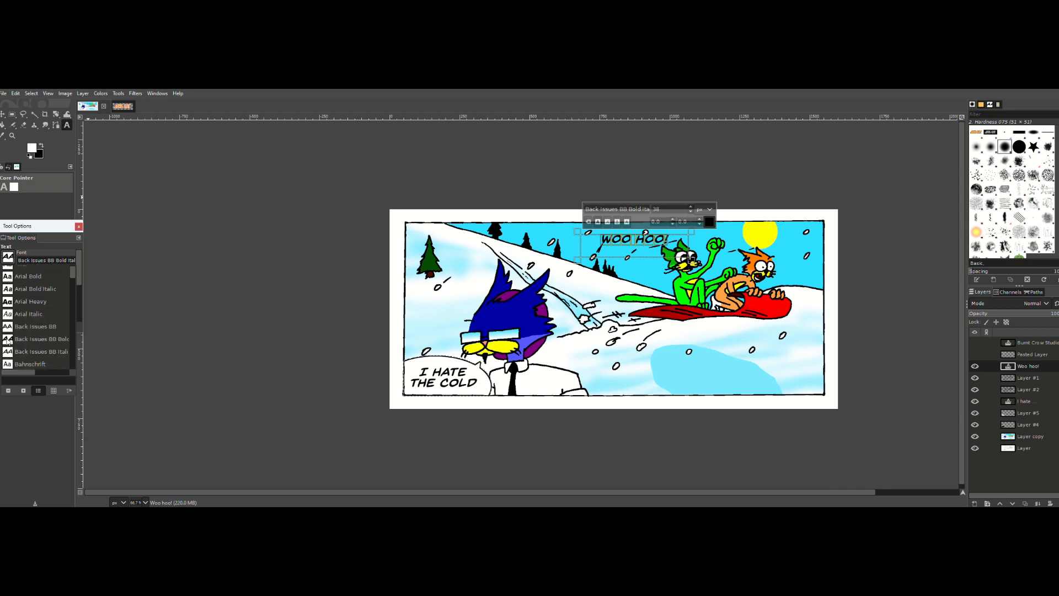
pyautogui.scroll(-3, 33, 309)
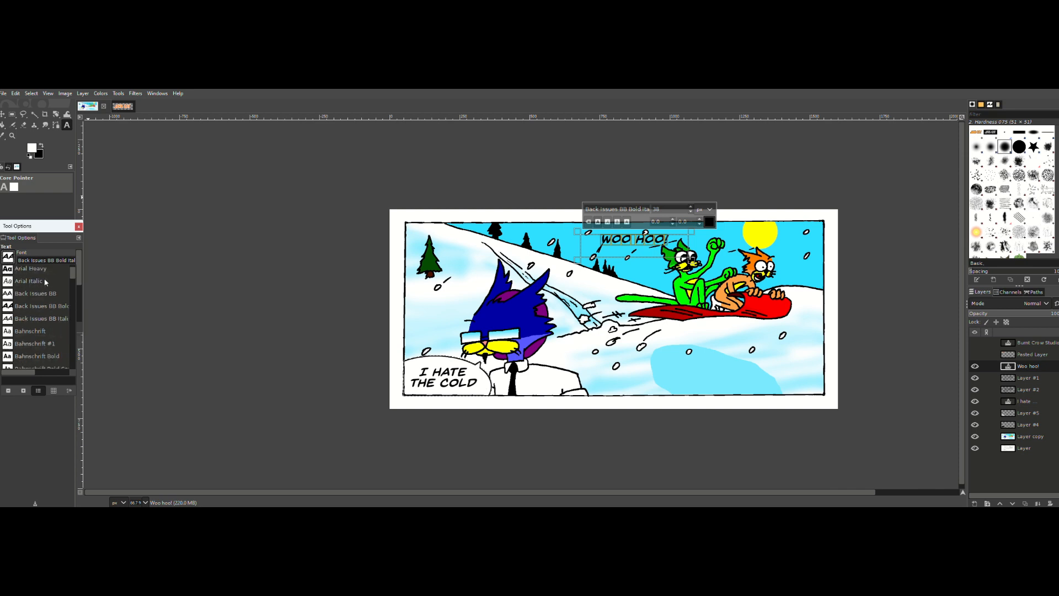
pyautogui.click(20, 298)
pyautogui.click(8, 257)
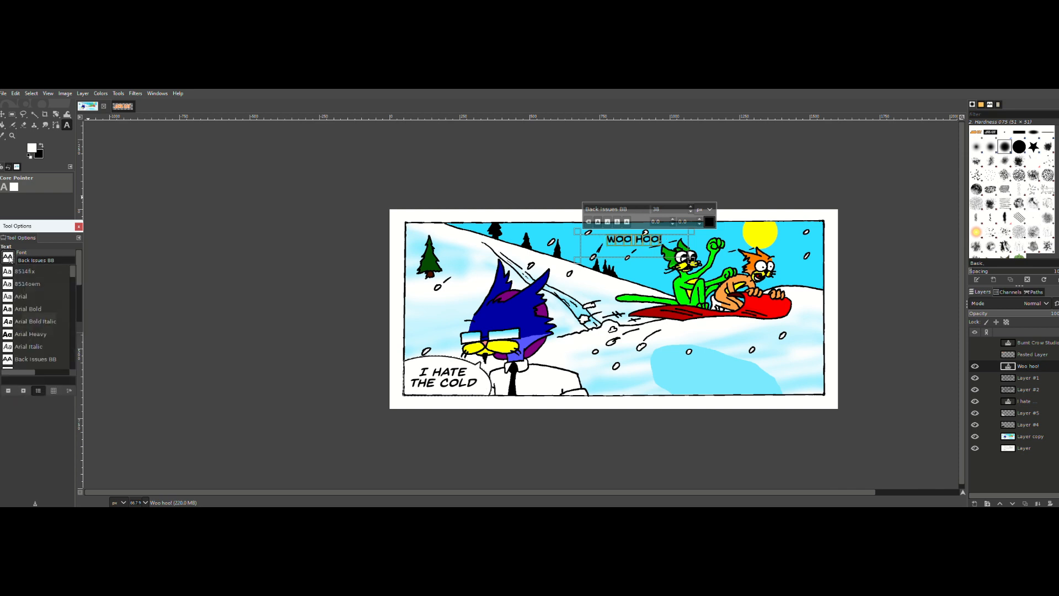
pyautogui.click(16, 322)
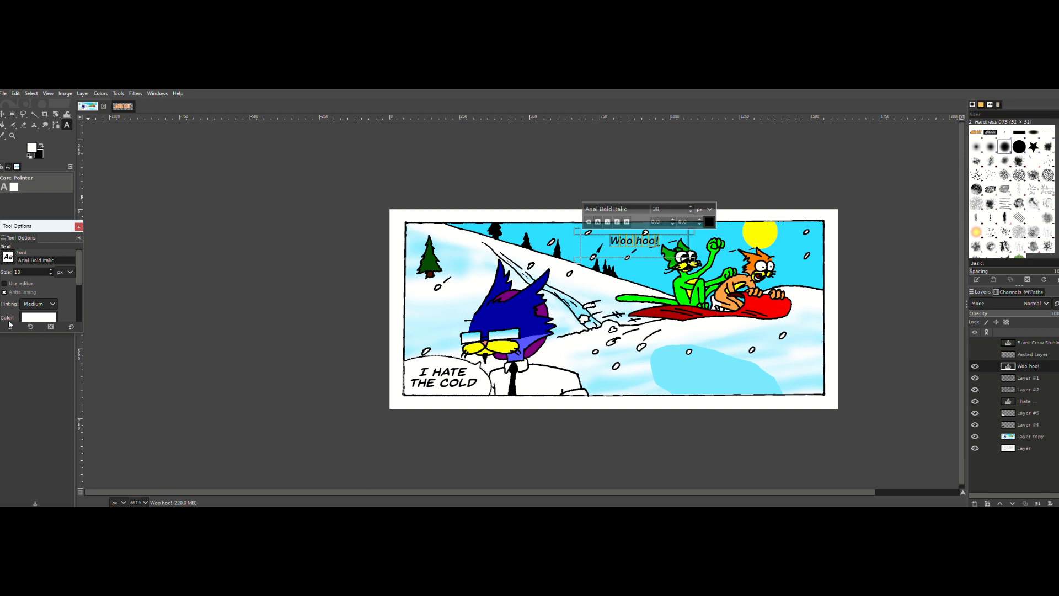
# Step: Change the "Woo hoo!" text's font to Back Issues BB Italic and make it bold
pyautogui.click(9, 257)
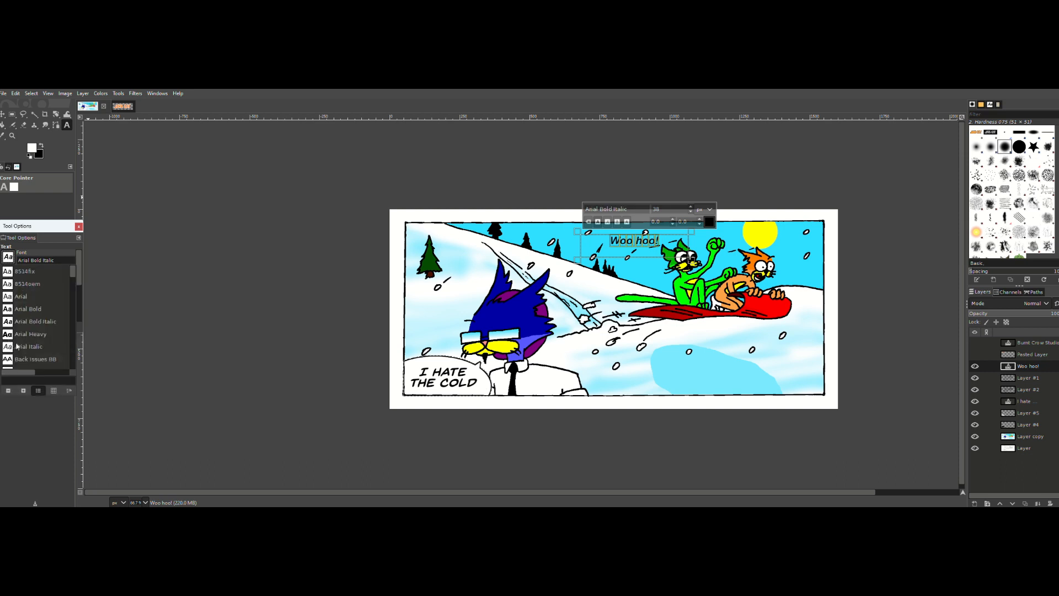
pyautogui.click(8, 334)
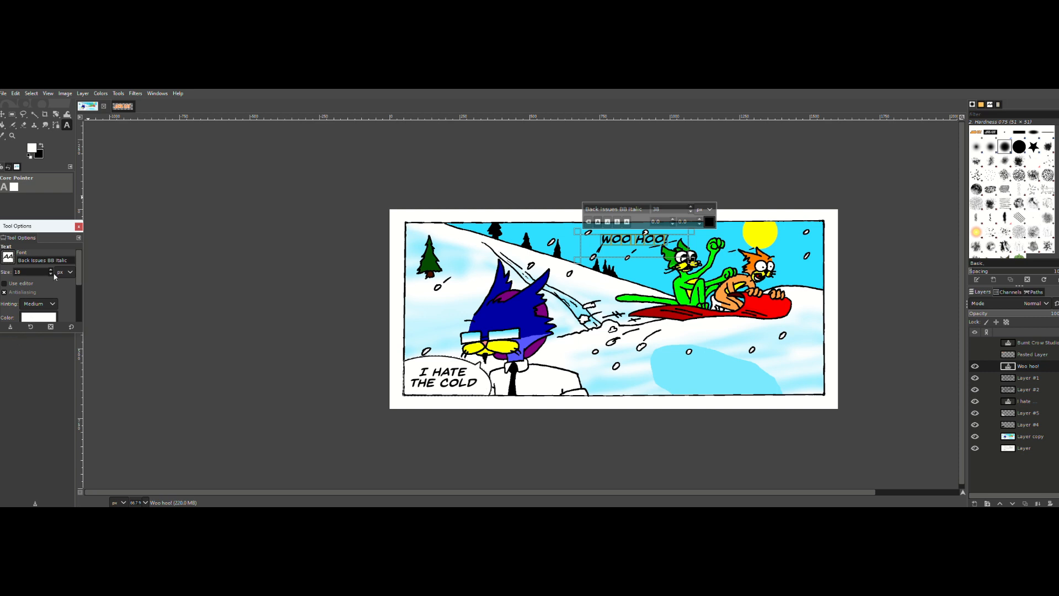
pyautogui.click(597, 222)
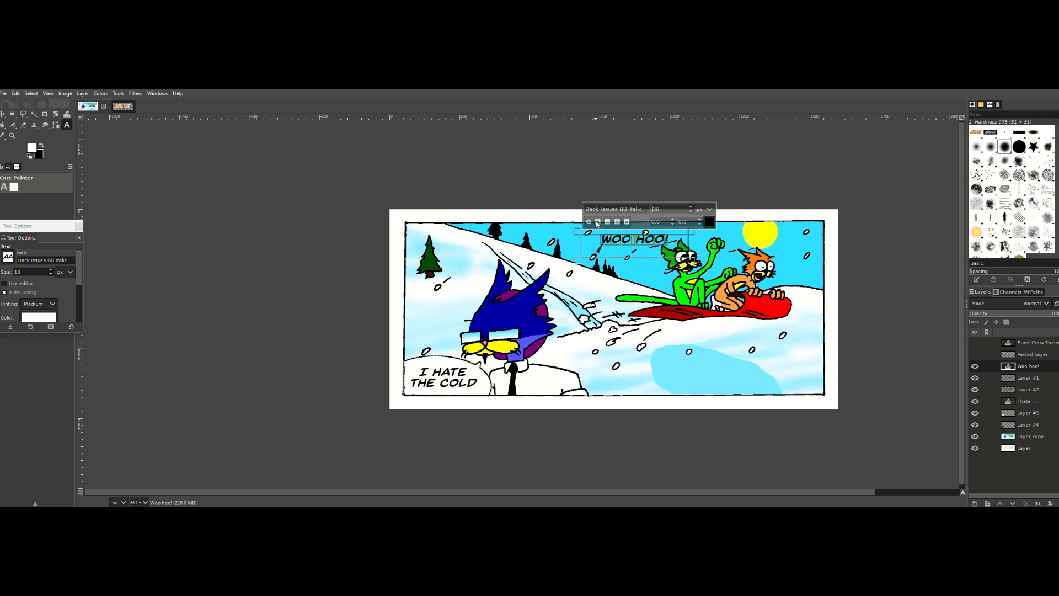
# Step: Increase the "Woo hoo!" text size to 42 px and leave text editing
pyautogui.click(691, 208)
pyautogui.click(691, 207)
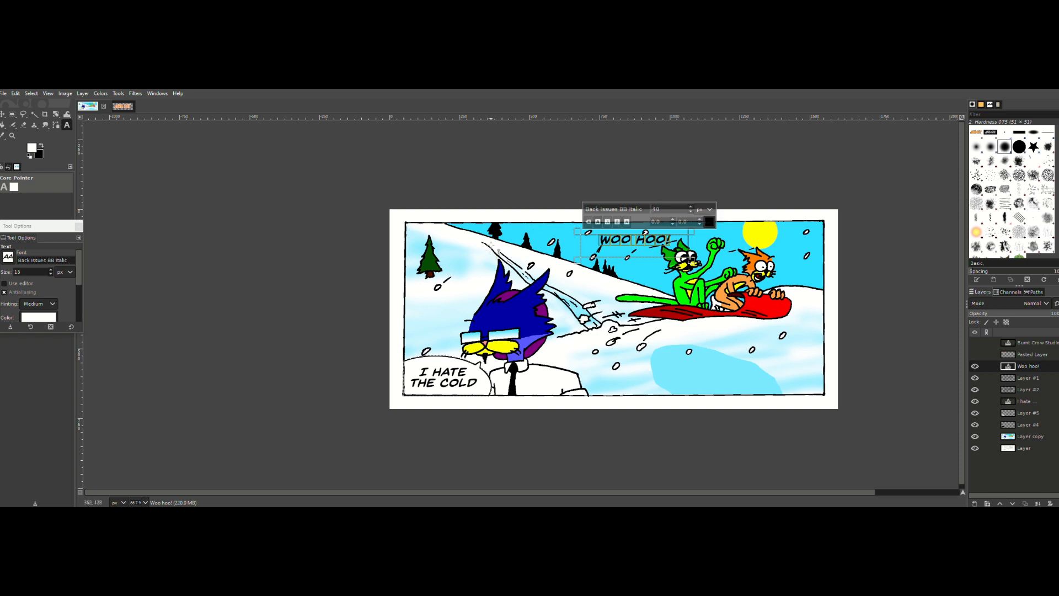
pyautogui.click(691, 207)
pyautogui.click(690, 208)
pyautogui.click(34, 113)
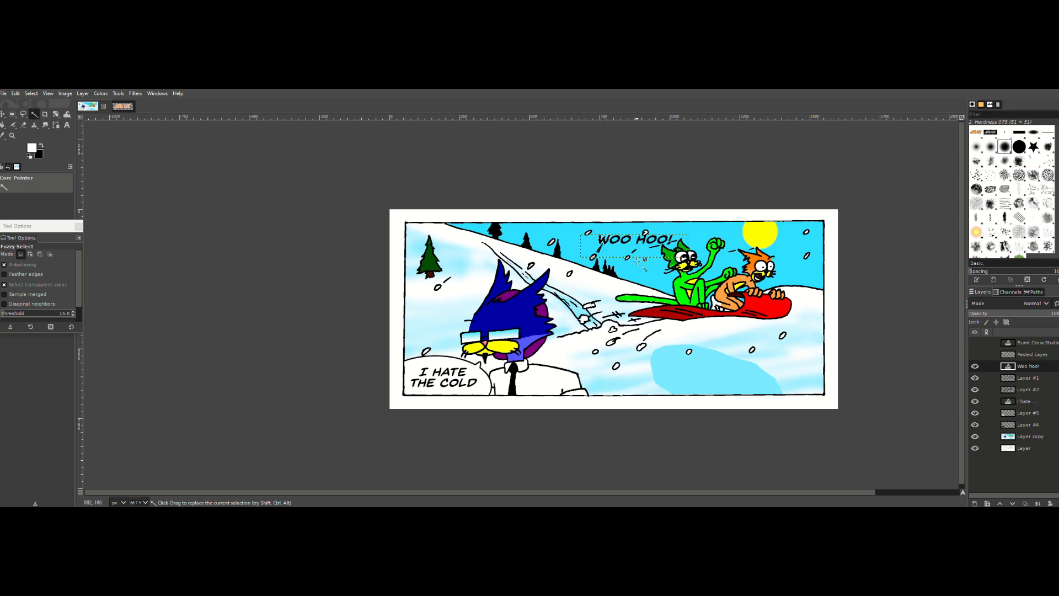
# Step: Reopen the "Woo hoo!" text for editing and recolor its lettering bright yellow
pyautogui.click(67, 125)
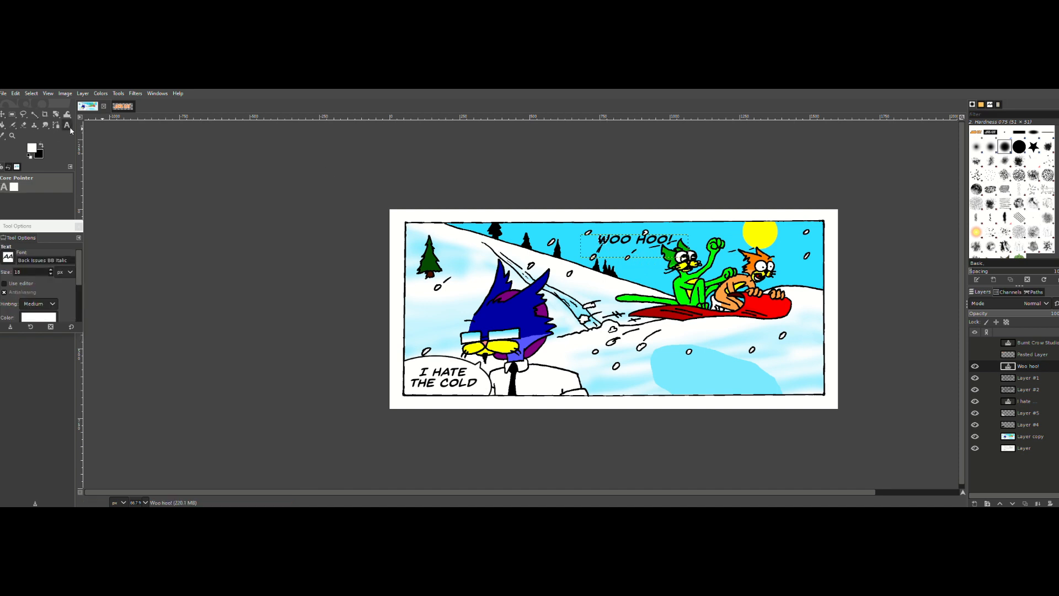
pyautogui.click(607, 238)
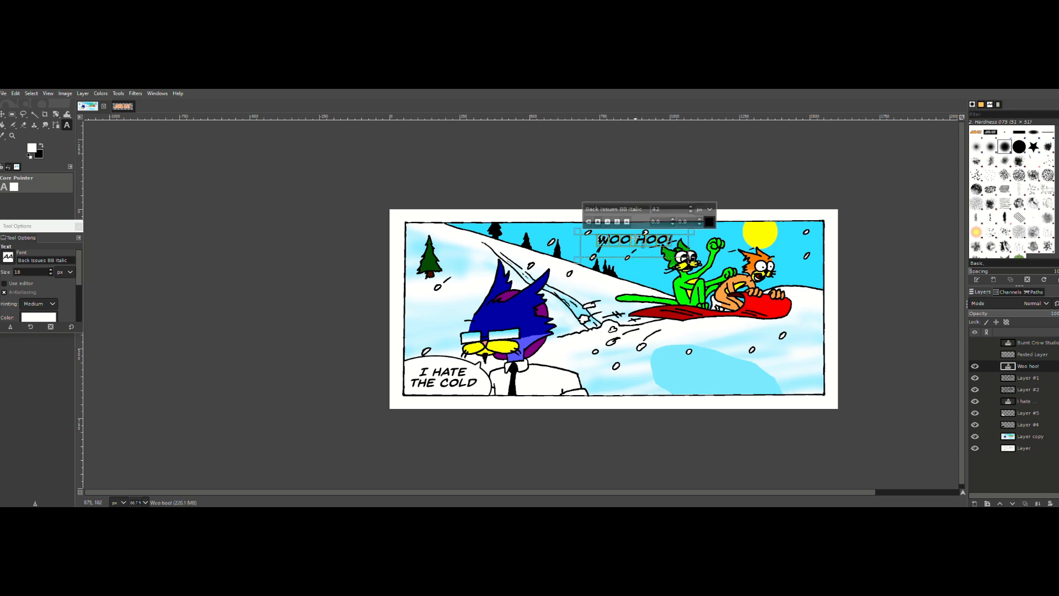
pyautogui.click(709, 221)
pyautogui.click(734, 268)
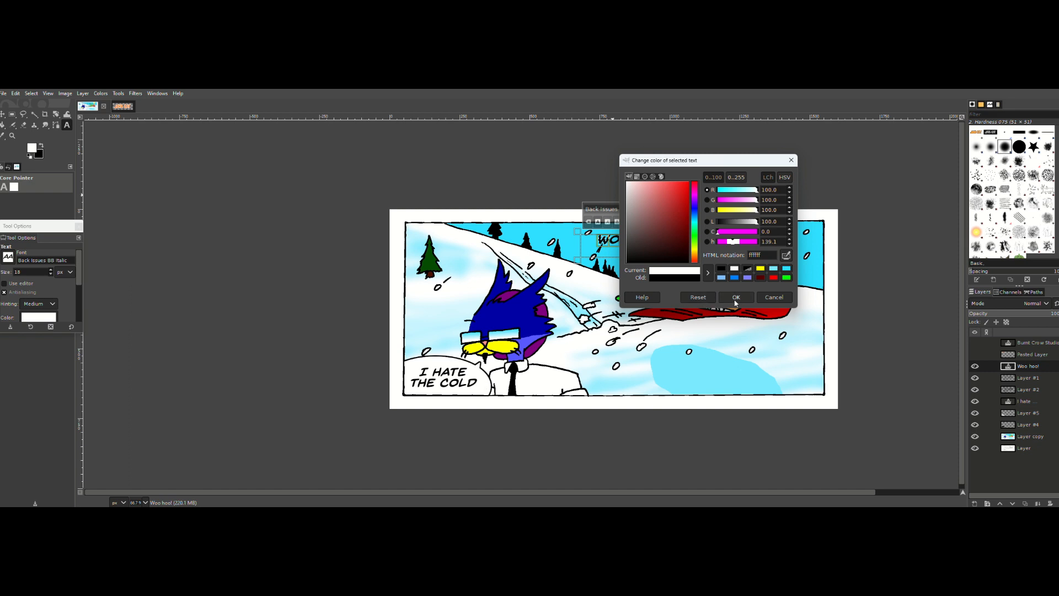
pyautogui.click(696, 247)
pyautogui.moveTo(683, 187); pyautogui.dragTo(709, 166)
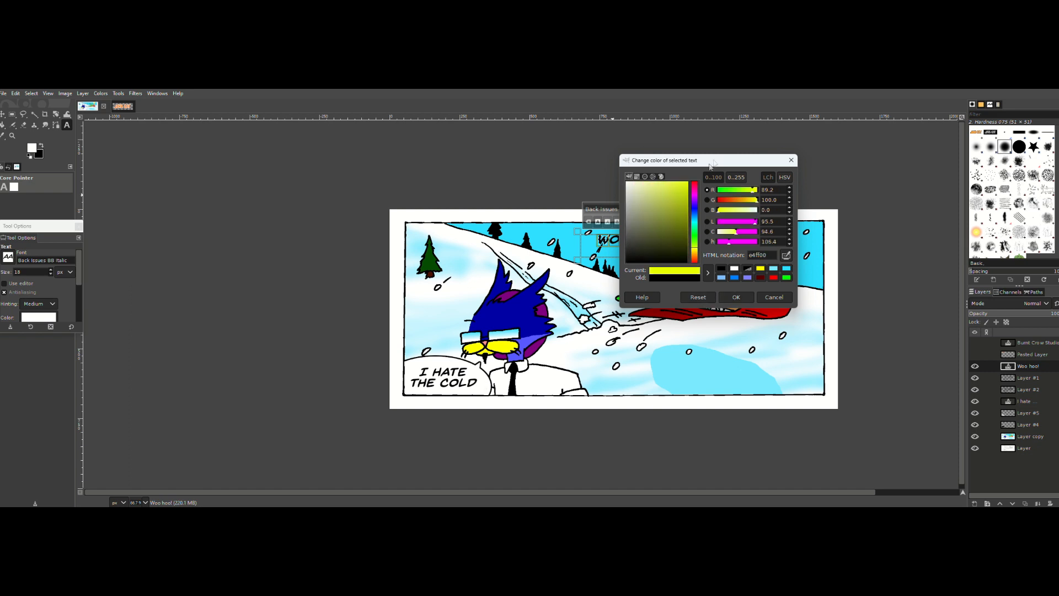
pyautogui.moveTo(779, 190); pyautogui.dragTo(731, 189)
pyautogui.click(734, 297)
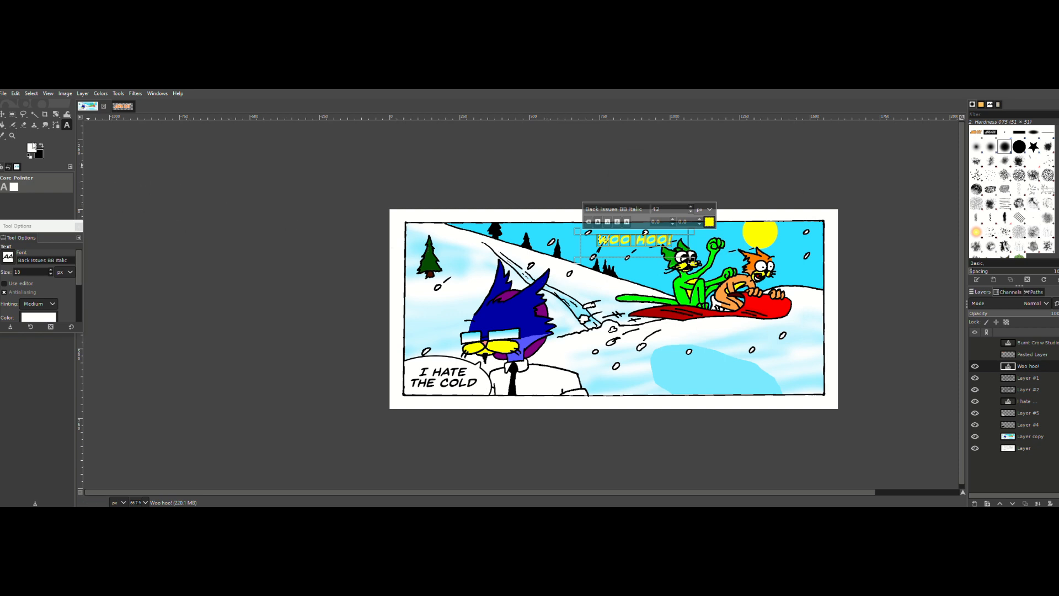
# Step: Select the yellow "Woo hoo!" lettering with Select by Color and grow the selection for an outline
pyautogui.click(34, 115)
pyautogui.rightClick(34, 114)
pyautogui.click(69, 125)
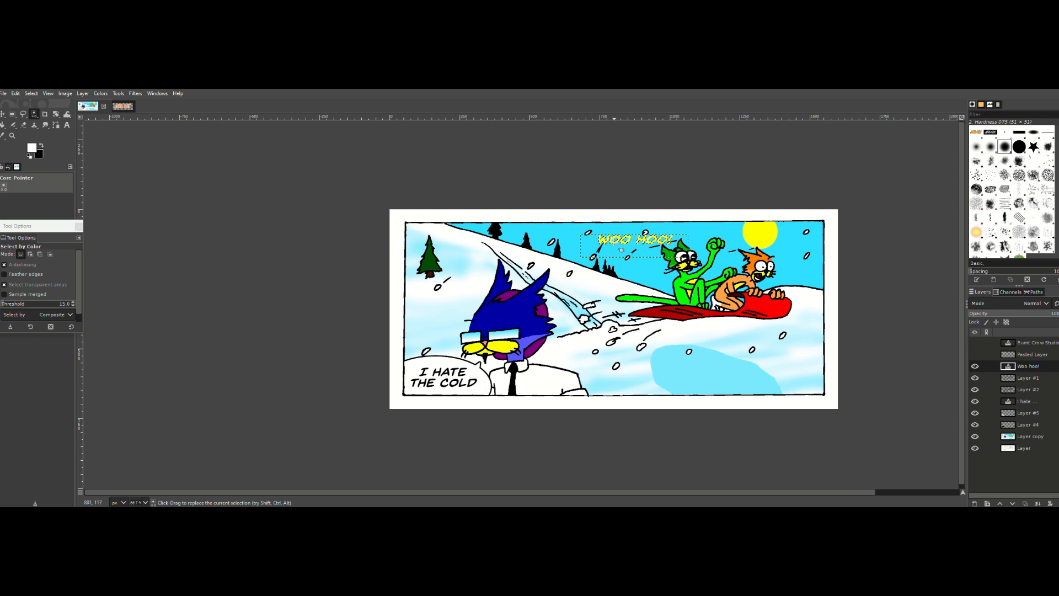
pyautogui.click(33, 94)
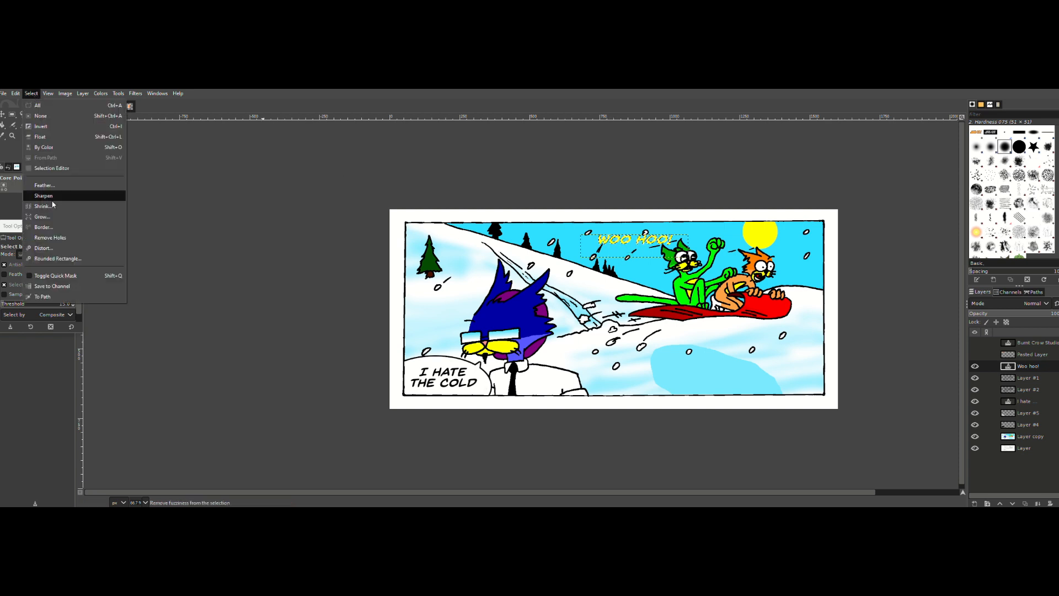
pyautogui.click(33, 215)
pyautogui.click(58, 253)
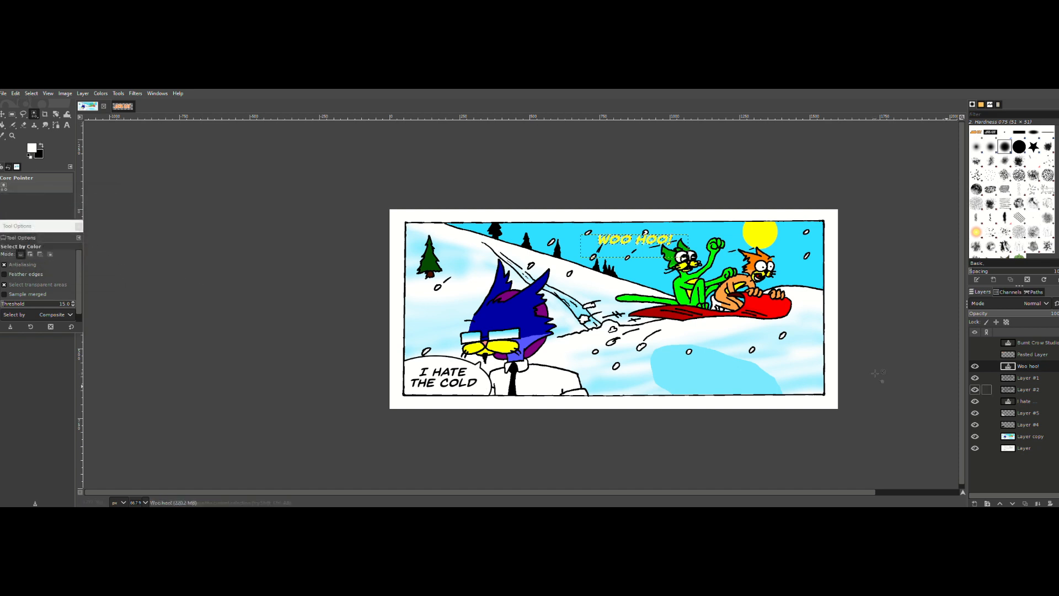
# Step: Try to outline the lettering by filling the grown selection with the black background color on Layer #1 and on a new layer
pyautogui.click(1026, 378)
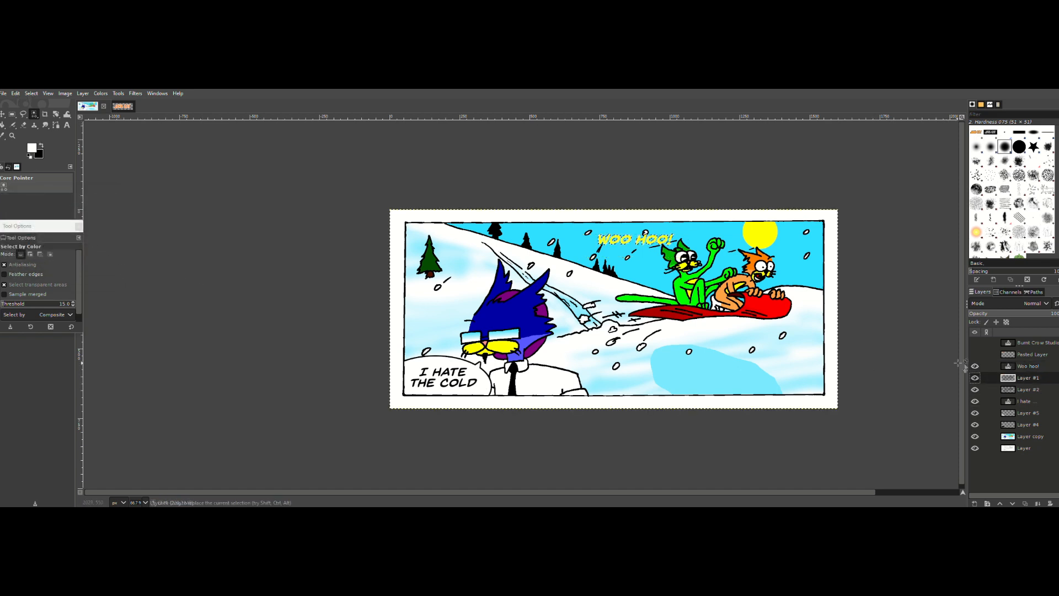
pyautogui.click(975, 377)
pyautogui.click(16, 93)
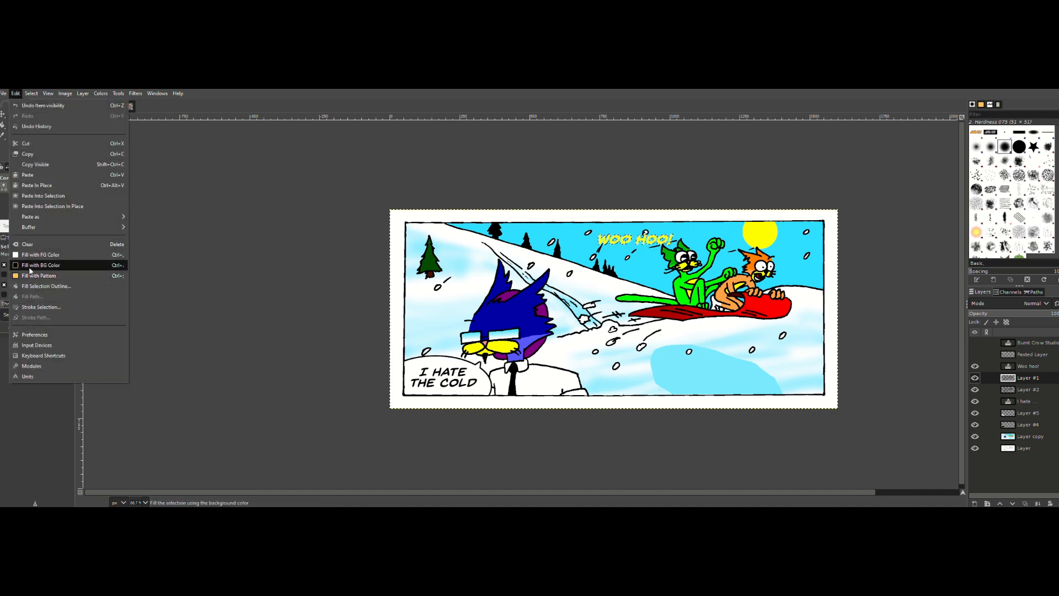
pyautogui.click(28, 267)
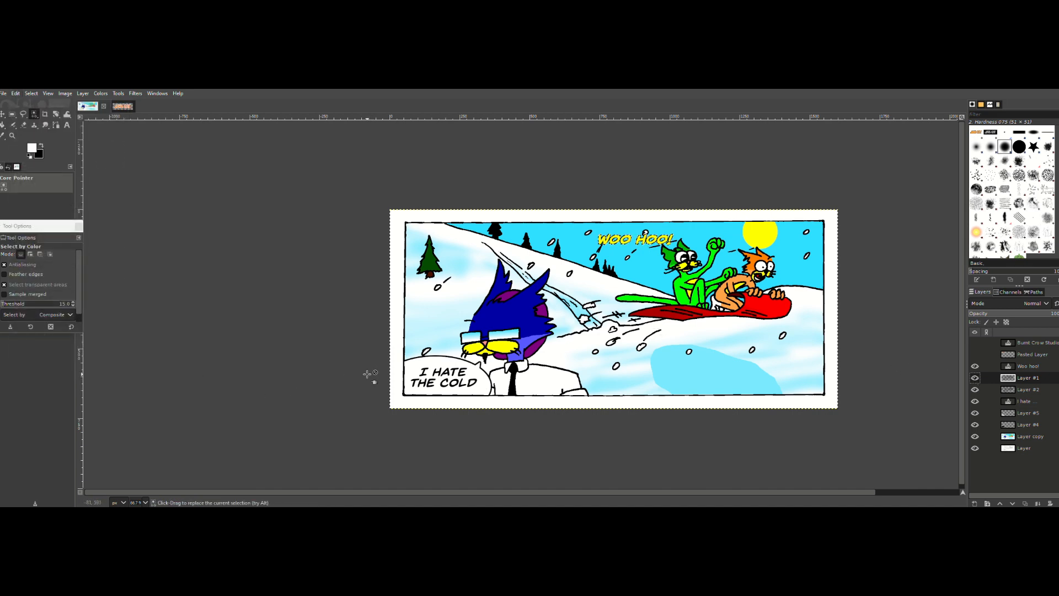
pyautogui.hotkey('ctrl', 'shift', 'n')
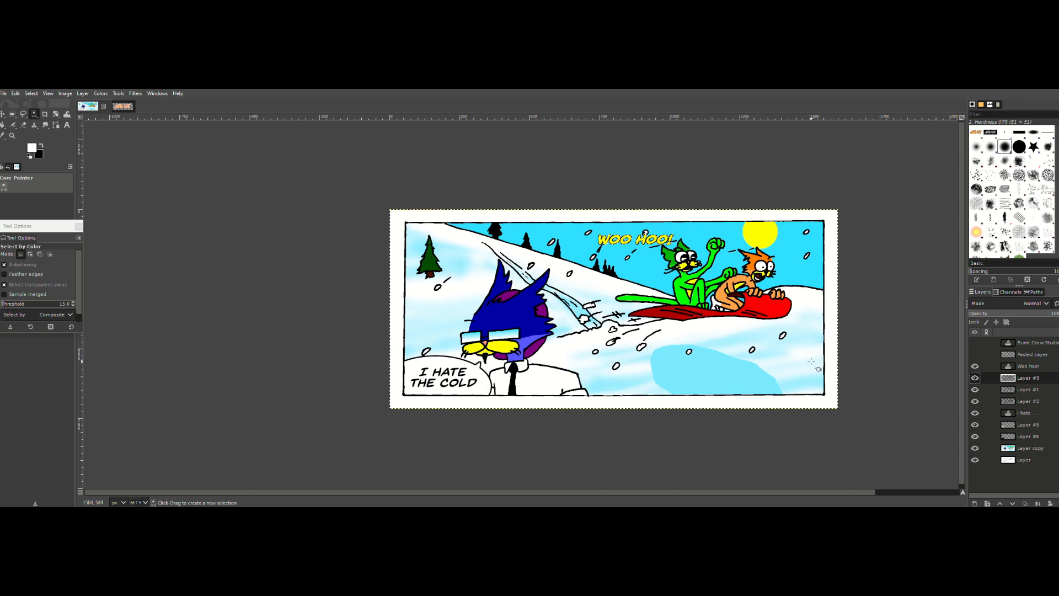
pyautogui.hotkey('ctrl', 'z')
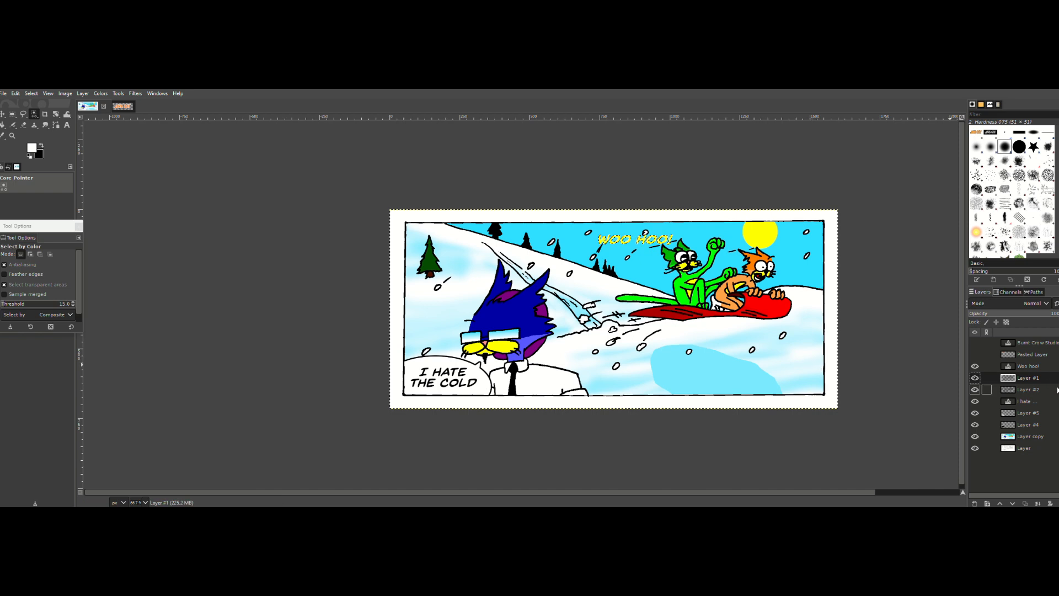
# Step: Toggle the visibility of Layer #1 and Layer #2 to check which line art each one holds
pyautogui.click(974, 378)
pyautogui.click(975, 389)
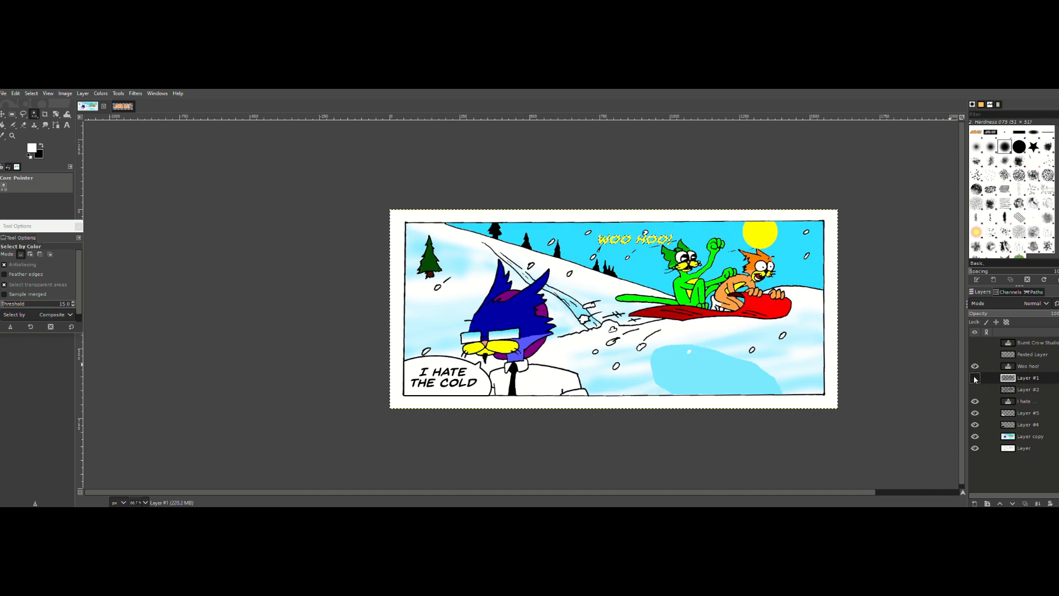
pyautogui.click(975, 378)
pyautogui.click(974, 378)
pyautogui.click(974, 377)
pyautogui.click(975, 389)
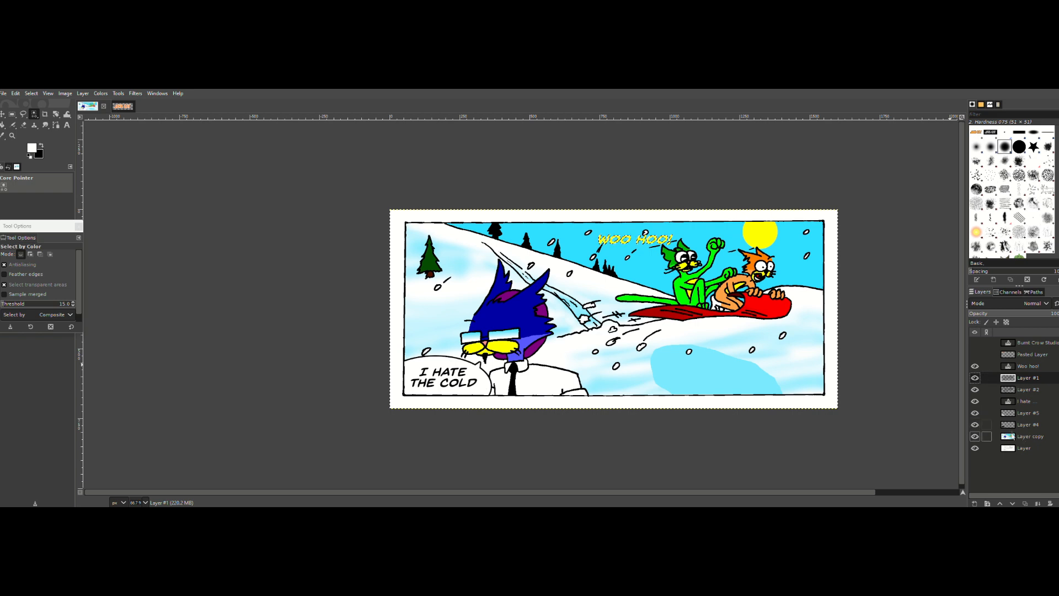
# Step: Merge Layer #5 down into Layer #4
pyautogui.rightClick(1025, 415)
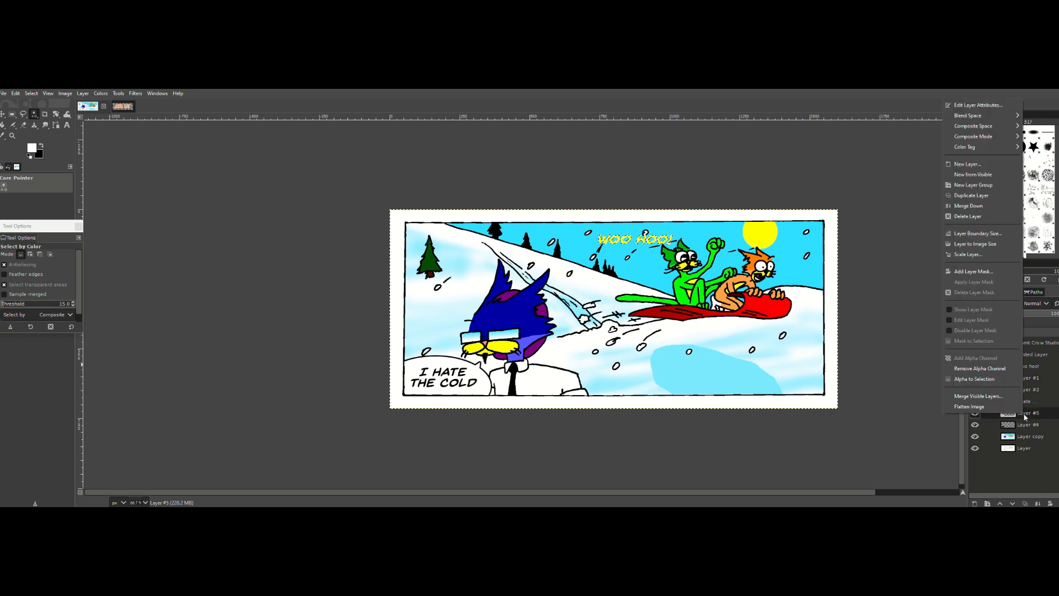
pyautogui.click(970, 206)
pyautogui.click(1027, 403)
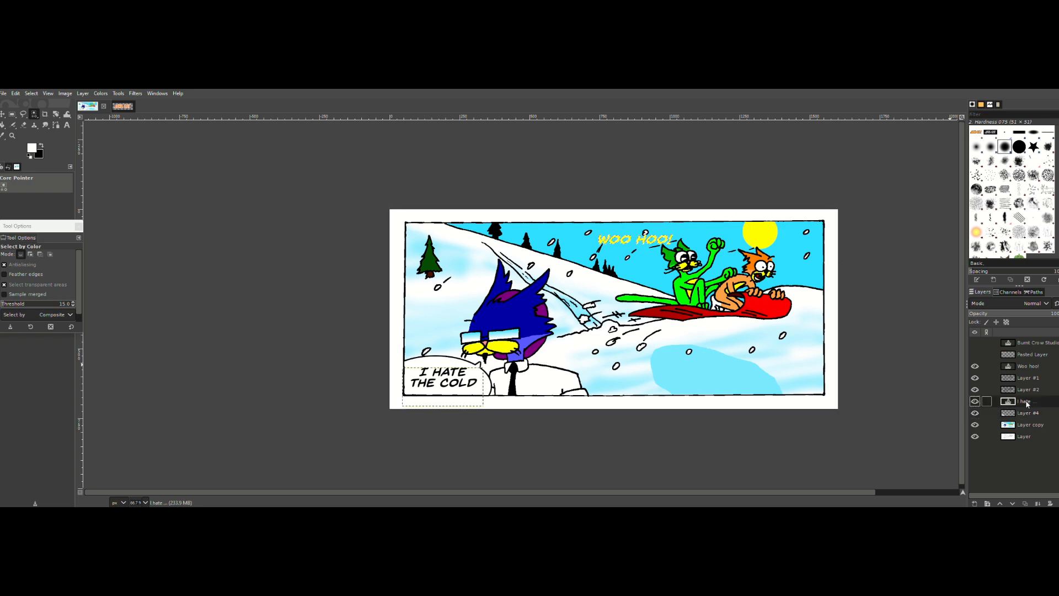
pyautogui.rightClick(1027, 403)
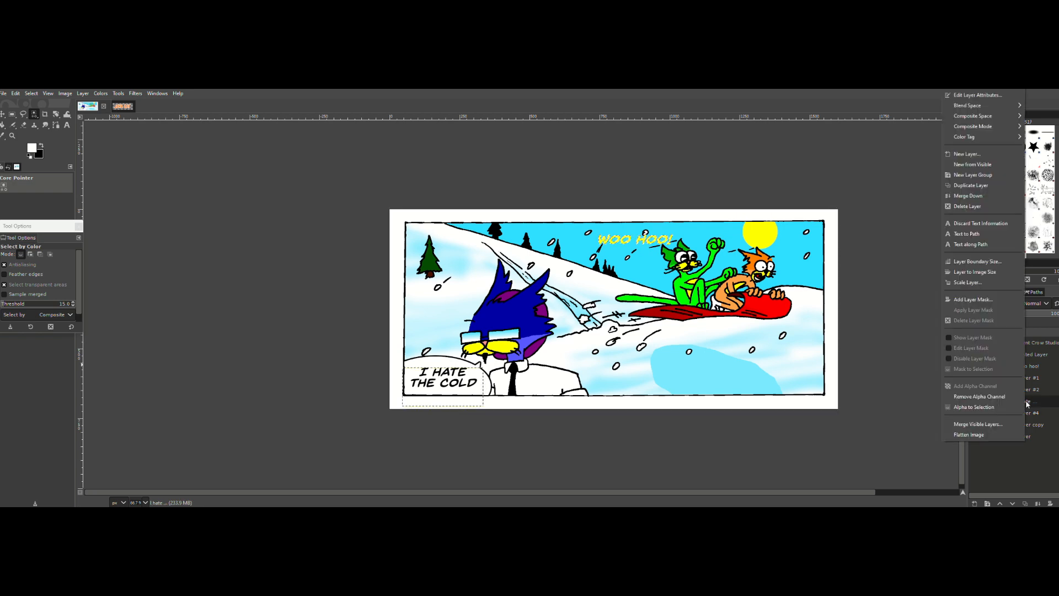
pyautogui.click(905, 345)
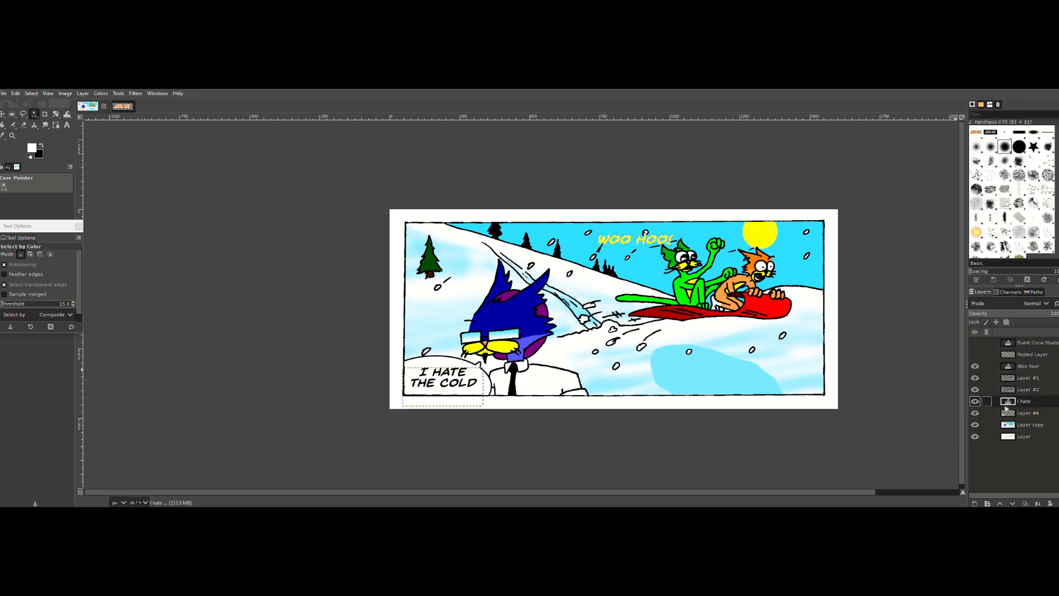
# Step: Add two new transparent layers directly above Layer #1, below the "Woo hoo!" text layer
pyautogui.click(975, 389)
pyautogui.click(974, 390)
pyautogui.click(1025, 379)
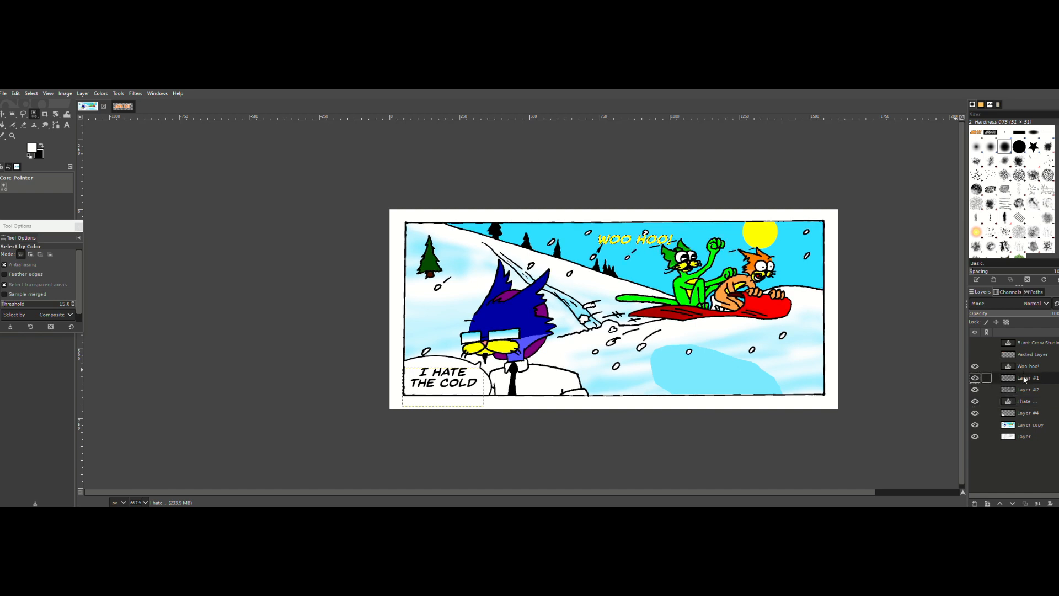
pyautogui.click(974, 503)
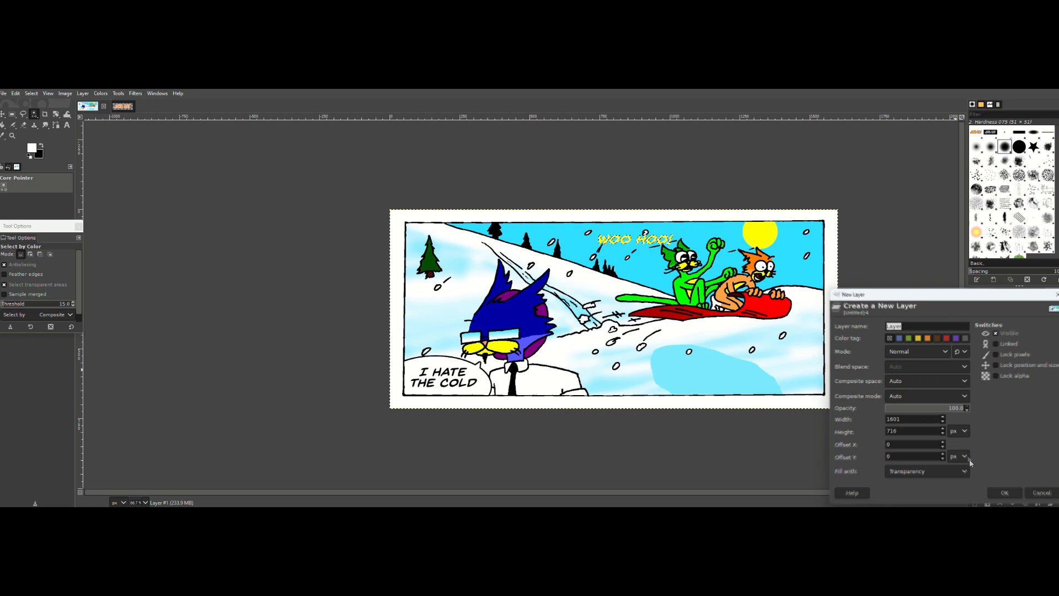
pyautogui.click(1009, 495)
pyautogui.click(974, 503)
pyautogui.click(1010, 495)
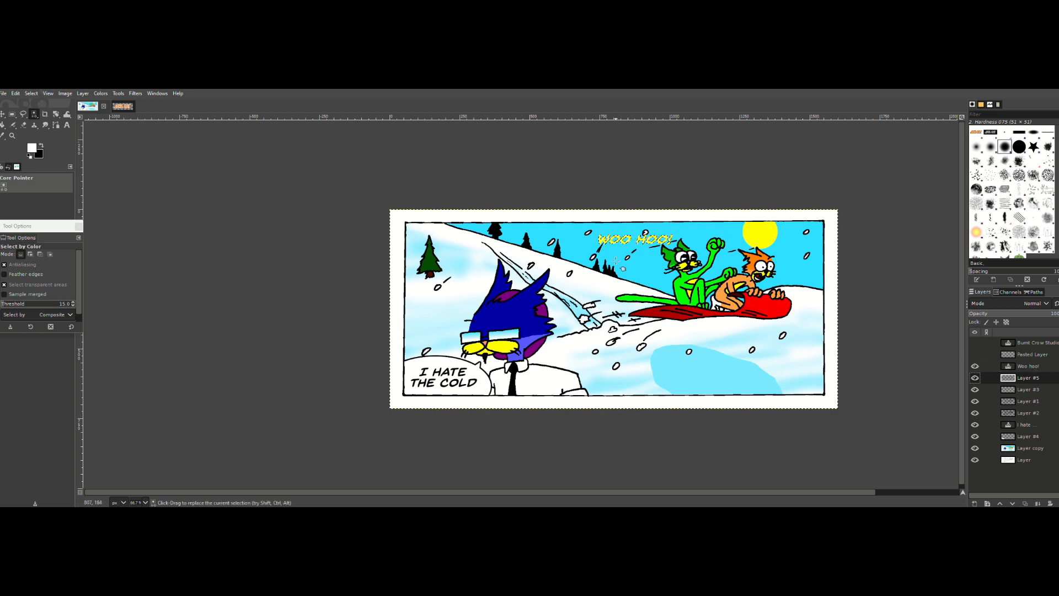
# Step: Grow the lettering selection and fill it on the upper new layer, Layer #5, with a red foreground color
pyautogui.click(31, 93)
pyautogui.click(33, 231)
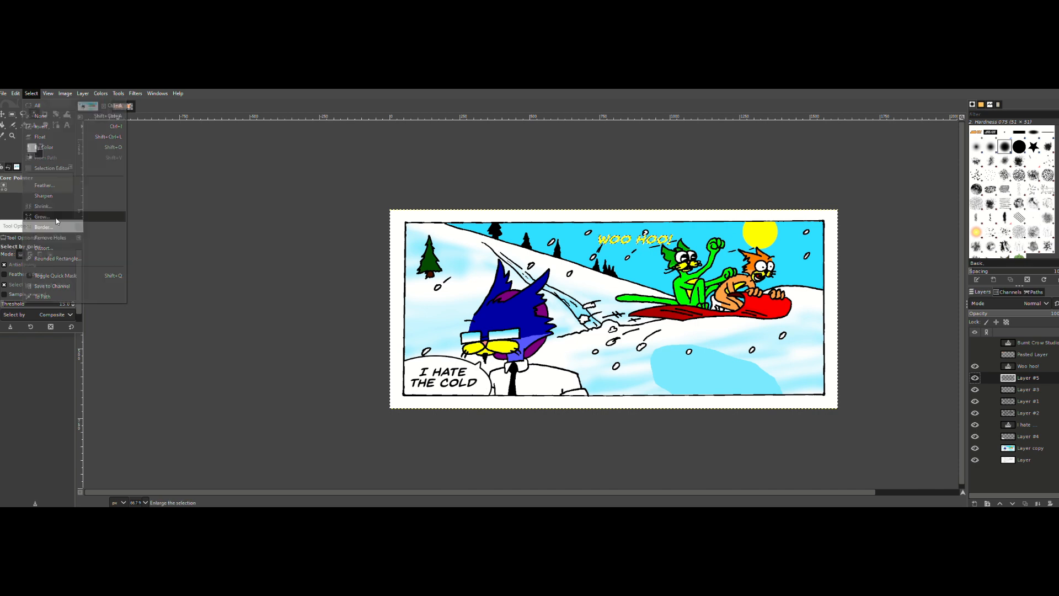
pyautogui.click(60, 248)
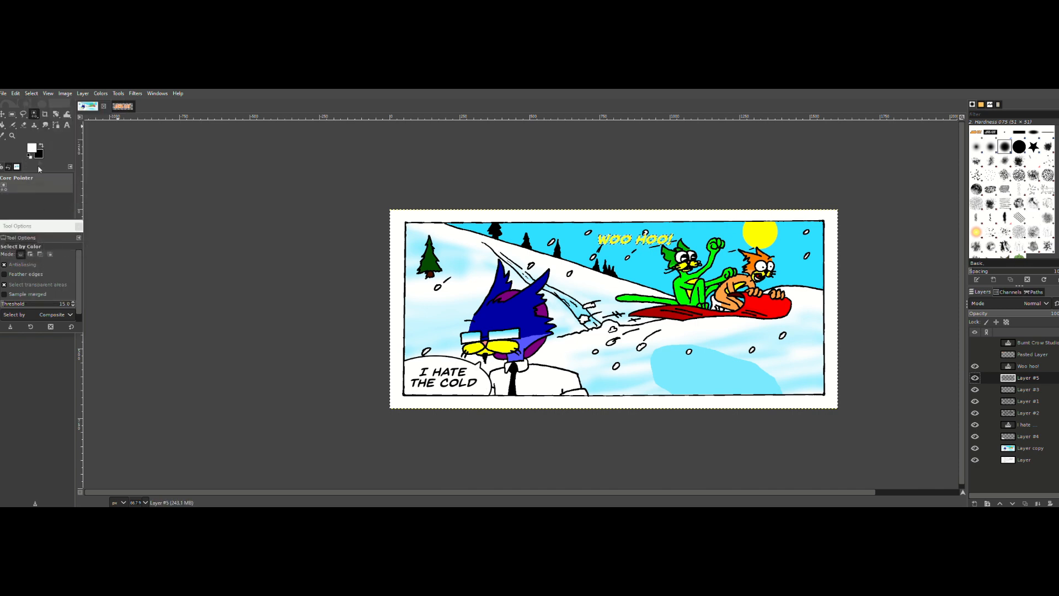
pyautogui.click(15, 93)
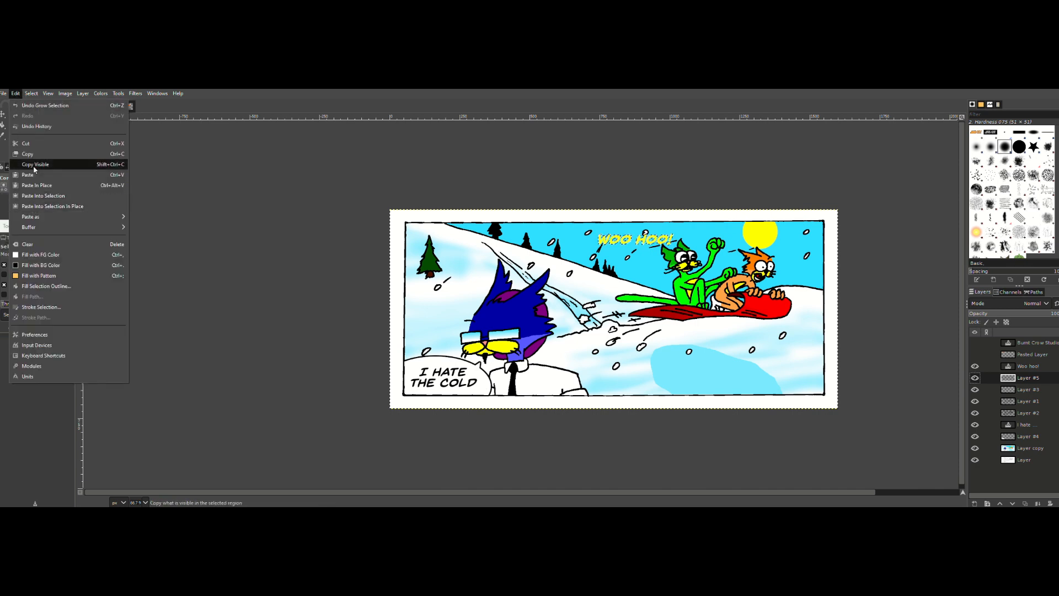
pyautogui.click(204, 212)
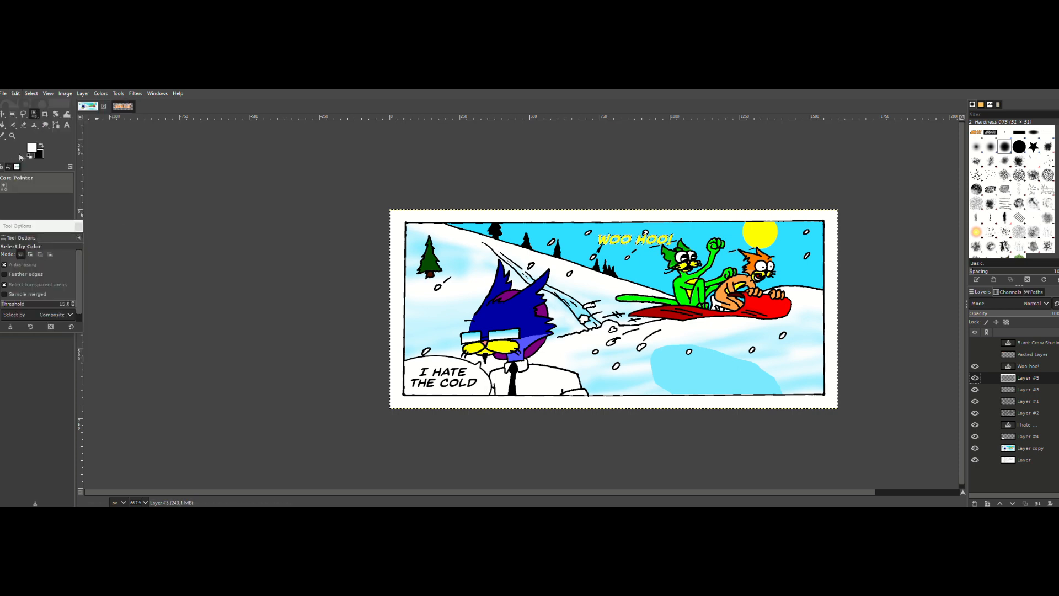
pyautogui.click(36, 153)
pyautogui.click(154, 203)
pyautogui.click(117, 221)
pyautogui.click(15, 93)
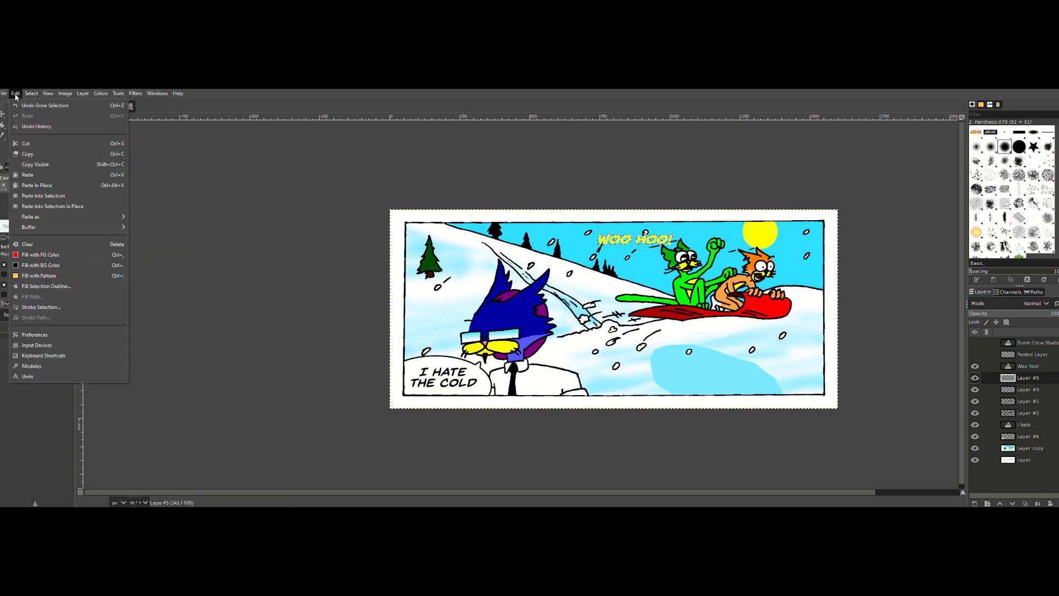
pyautogui.click(38, 257)
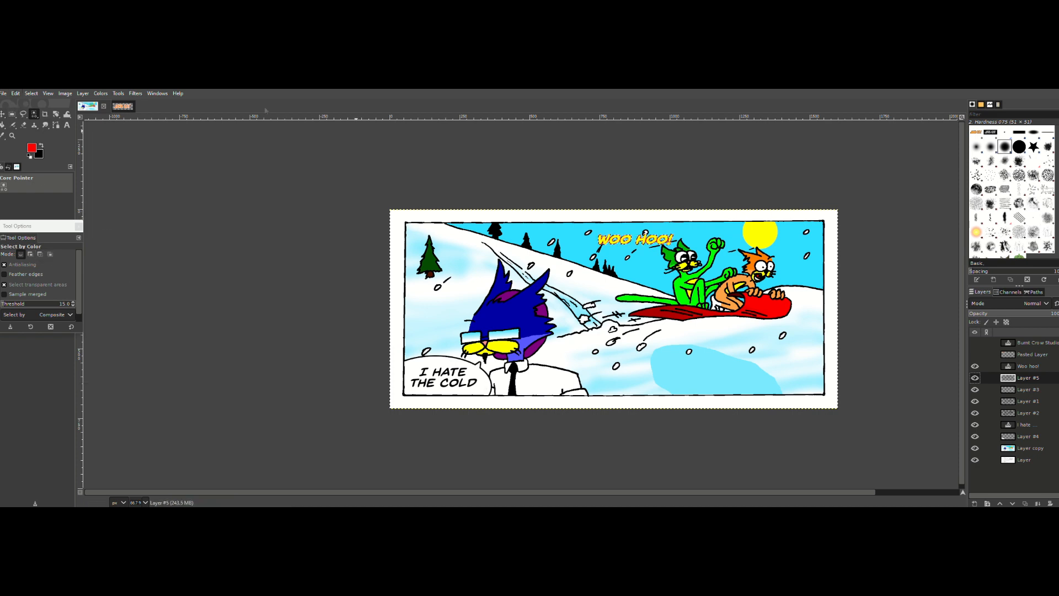
# Step: Grow the selection again and fill it with the black background color on Layer #3, beneath the red outline
pyautogui.click(28, 94)
pyautogui.click(41, 217)
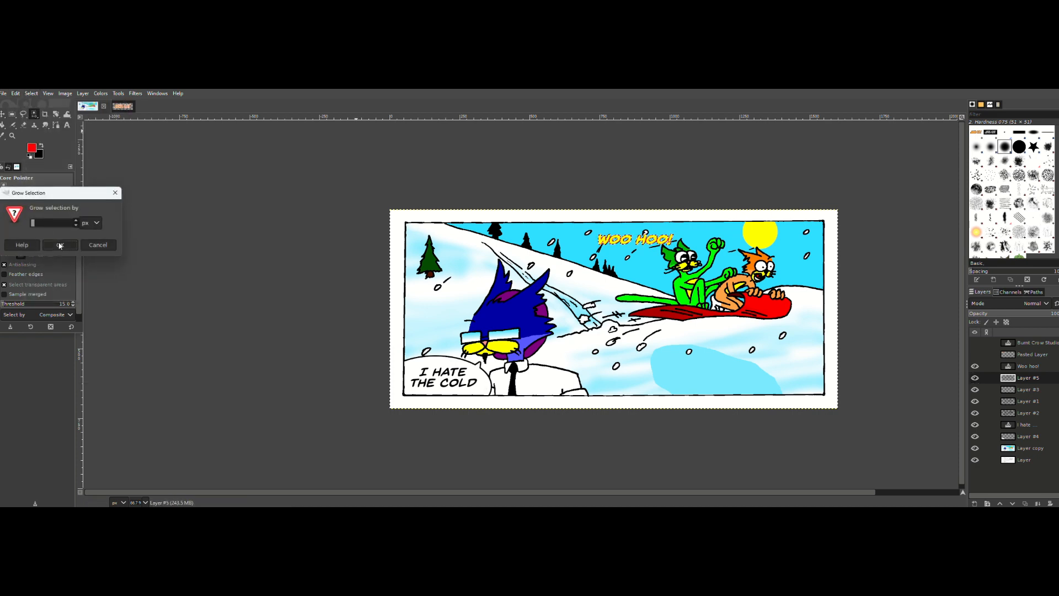
pyautogui.click(59, 245)
pyautogui.click(987, 389)
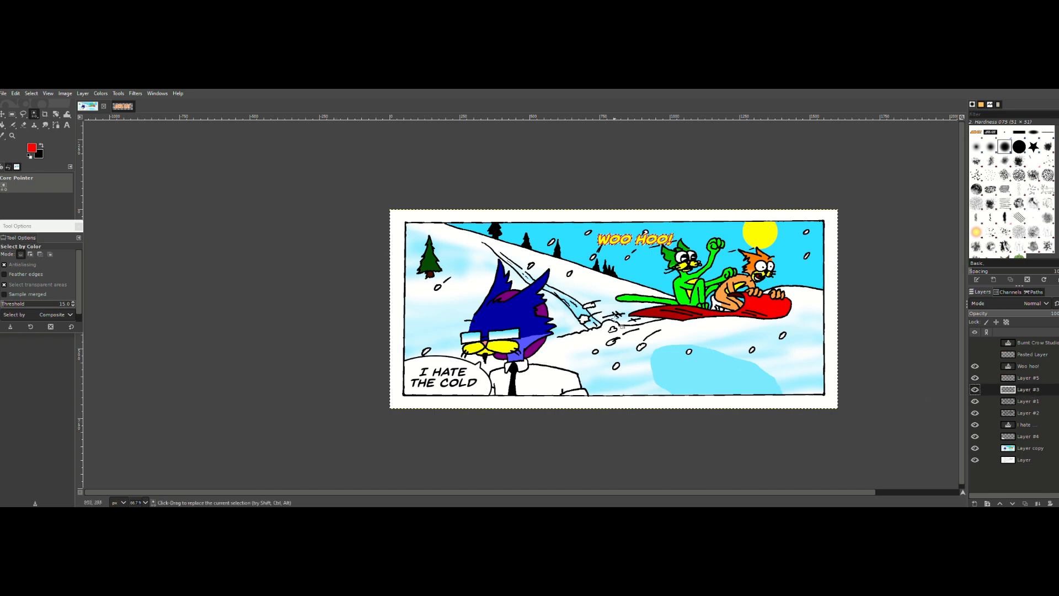
pyautogui.click(31, 93)
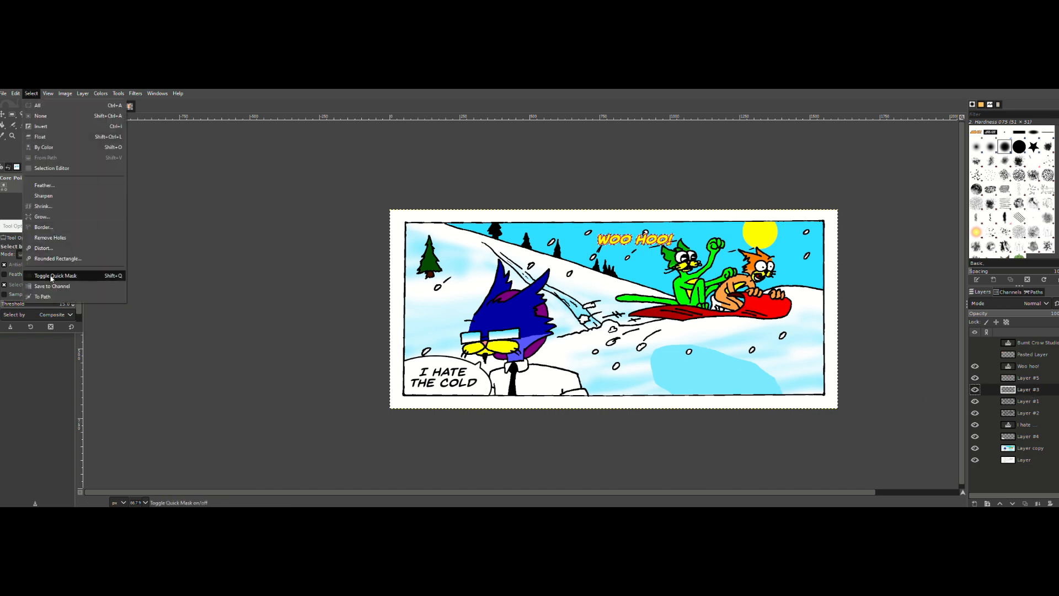
pyautogui.moveTo(17, 94)
pyautogui.click(29, 265)
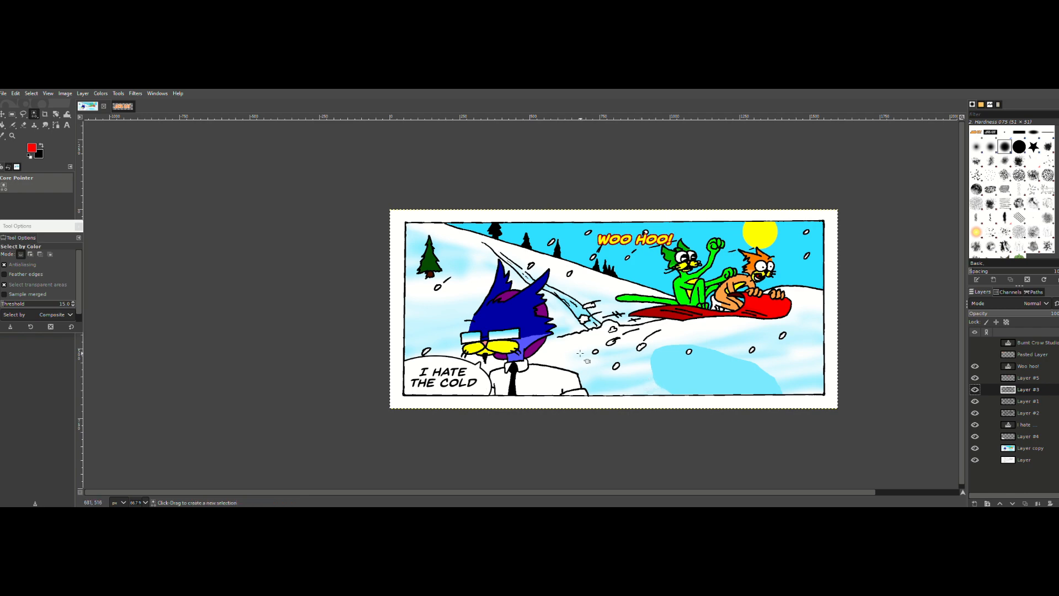
# Step: Examine the red and black outlines around the "Woo hoo!" lettering up close
pyautogui.click(12, 135)
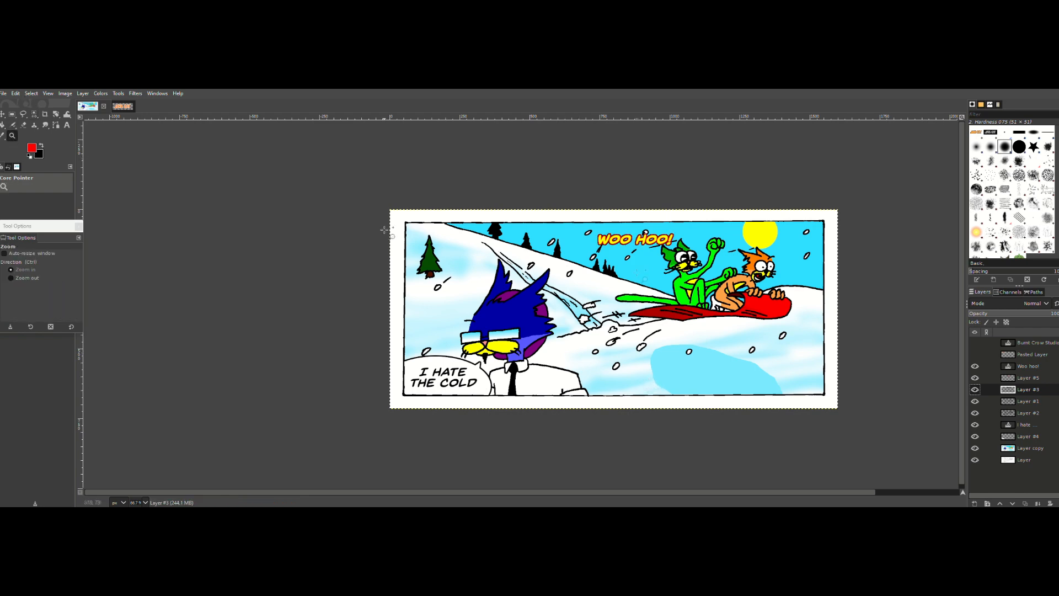
pyautogui.click(614, 230)
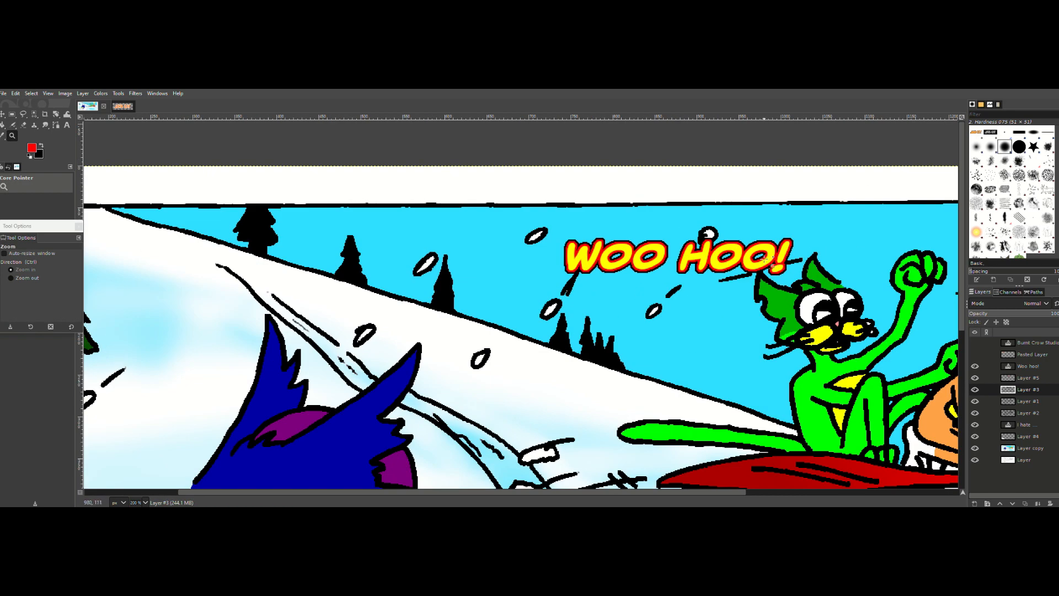
pyautogui.click(830, 267)
pyautogui.keyDown('ctrl'); pyautogui.click(651, 293); pyautogui.keyUp('ctrl')
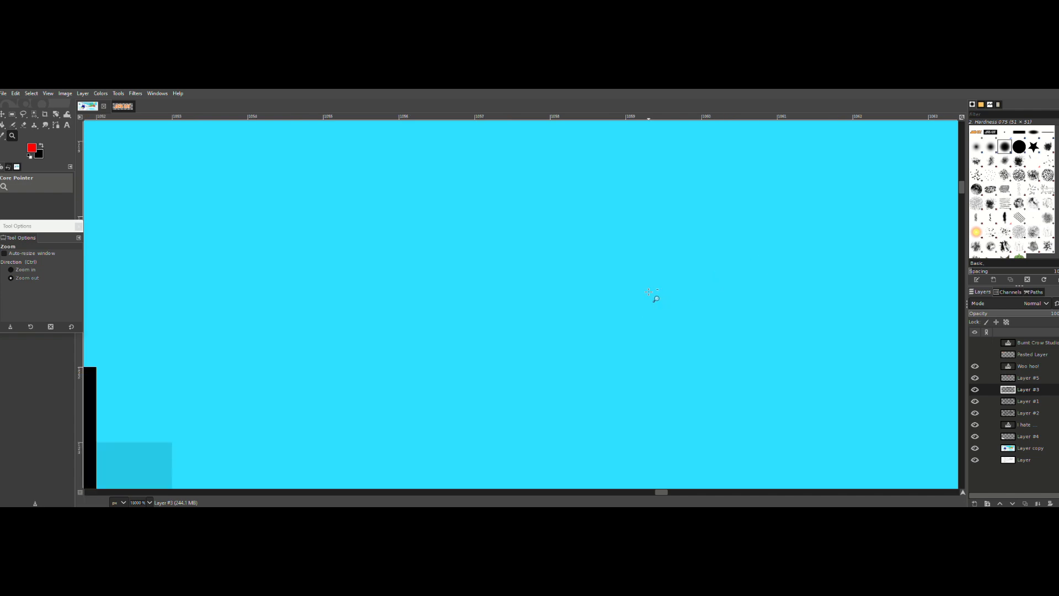
pyautogui.keyDown('ctrl'); pyautogui.click(650, 293); pyautogui.keyUp('ctrl')
pyautogui.keyDown('ctrl'); pyautogui.click(649, 292); pyautogui.keyUp('ctrl')
pyautogui.keyDown('ctrl'); pyautogui.click(650, 293); pyautogui.keyUp('ctrl')
pyautogui.keyDown('ctrl'); pyautogui.click(650, 292); pyautogui.keyUp('ctrl')
pyautogui.keyDown('ctrl'); pyautogui.click(650, 292); pyautogui.keyUp('ctrl')
pyautogui.keyDown('ctrl'); pyautogui.click(652, 295); pyautogui.keyUp('ctrl')
pyautogui.keyDown('ctrl'); pyautogui.click(651, 298); pyautogui.keyUp('ctrl')
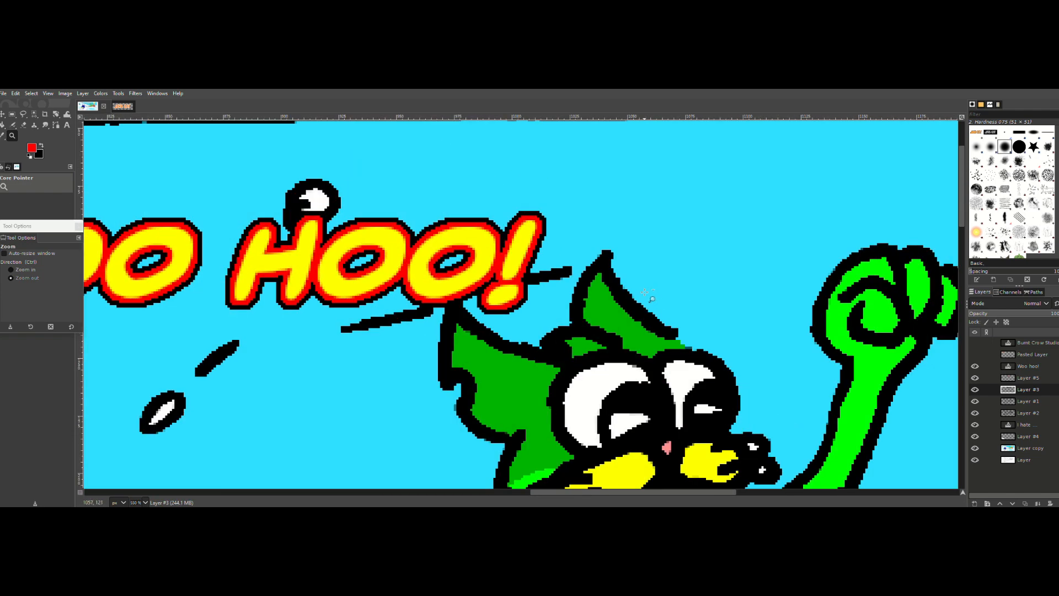
pyautogui.keyDown('ctrl'); pyautogui.click(408, 298); pyautogui.keyUp('ctrl')
pyautogui.keyDown('ctrl'); pyautogui.click(255, 300); pyautogui.keyUp('ctrl')
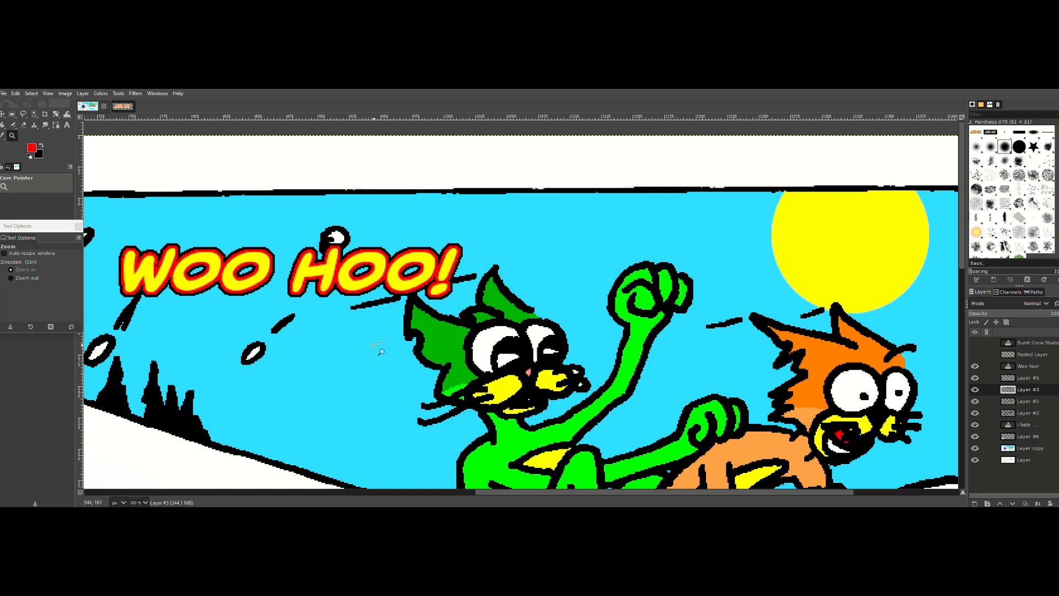
pyautogui.keyDown('ctrl'); pyautogui.click(348, 298); pyautogui.keyUp('ctrl')
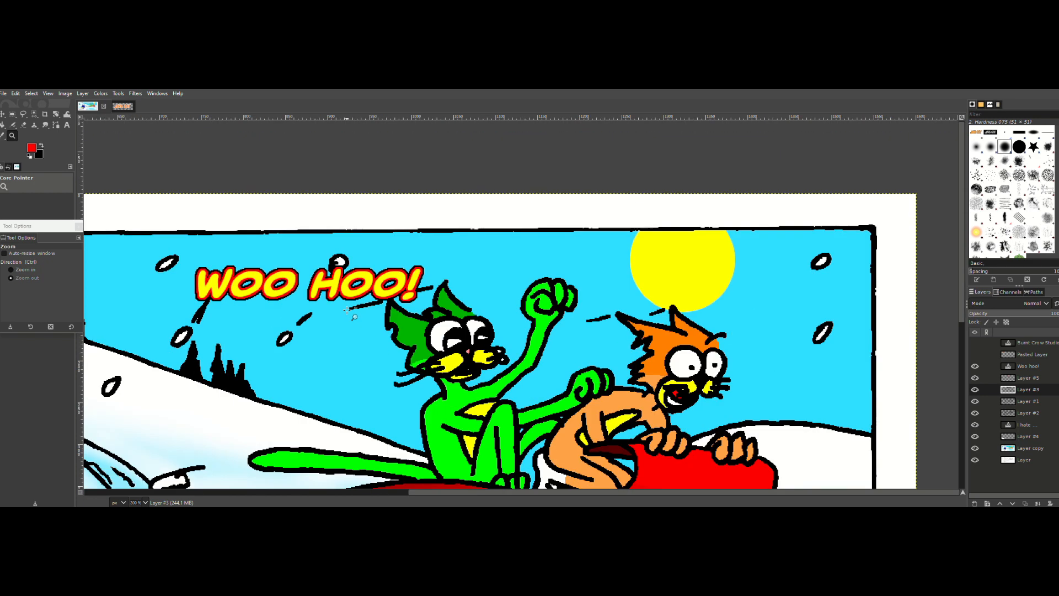
pyautogui.keyDown('ctrl'); pyautogui.click(337, 291); pyautogui.keyUp('ctrl')
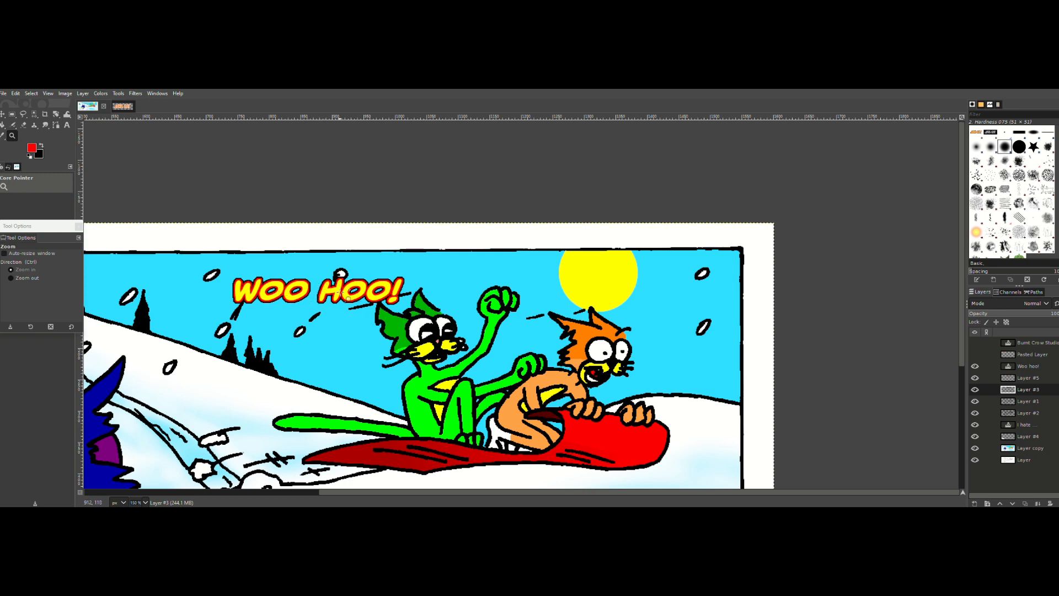
pyautogui.keyDown('ctrl'); pyautogui.click(332, 308); pyautogui.keyUp('ctrl')
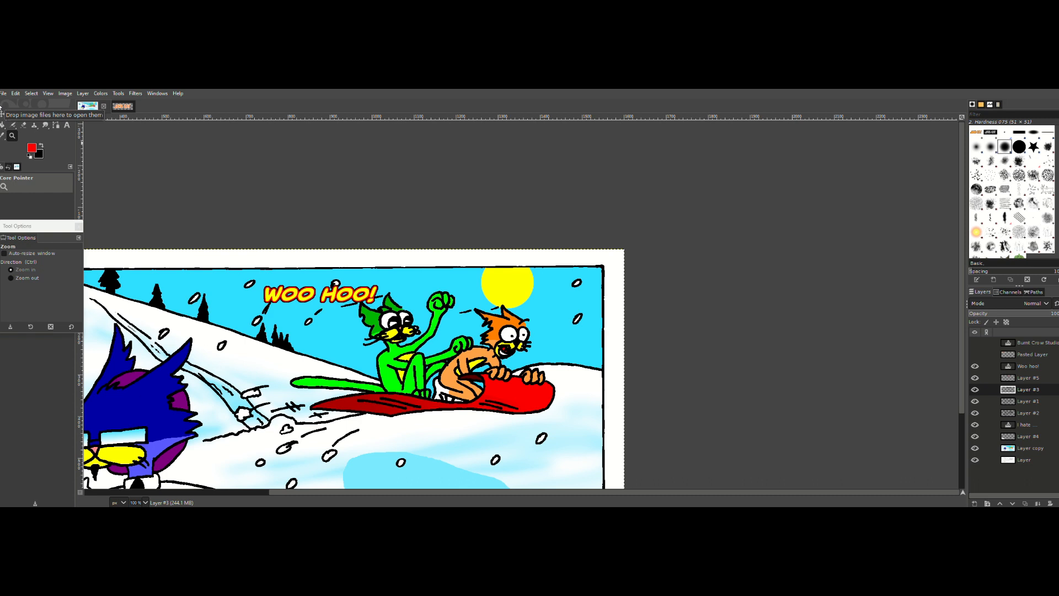
# Step: Hide and show Layer #5 to compare the lettering with and without red, and bring the whole panel back into view
pyautogui.click(974, 377)
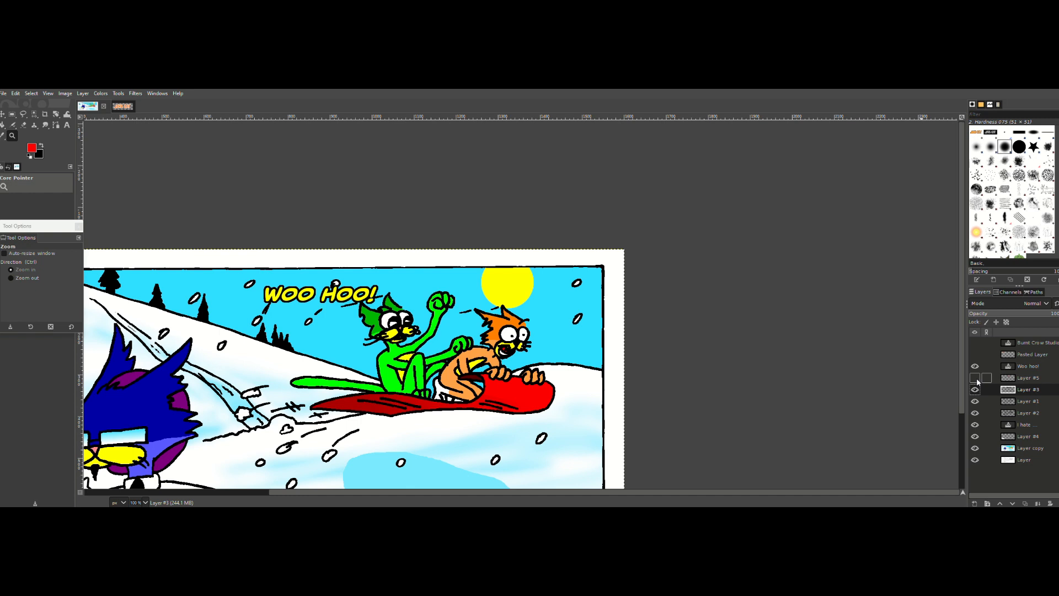
pyautogui.click(975, 378)
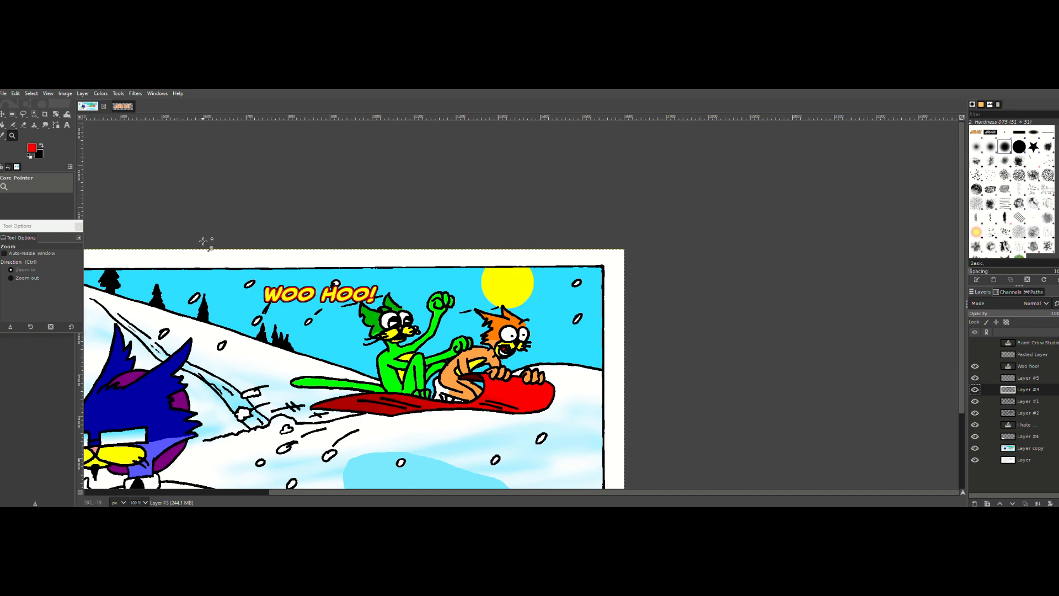
pyautogui.keyDown('ctrl'); pyautogui.click(326, 385); pyautogui.keyUp('ctrl')
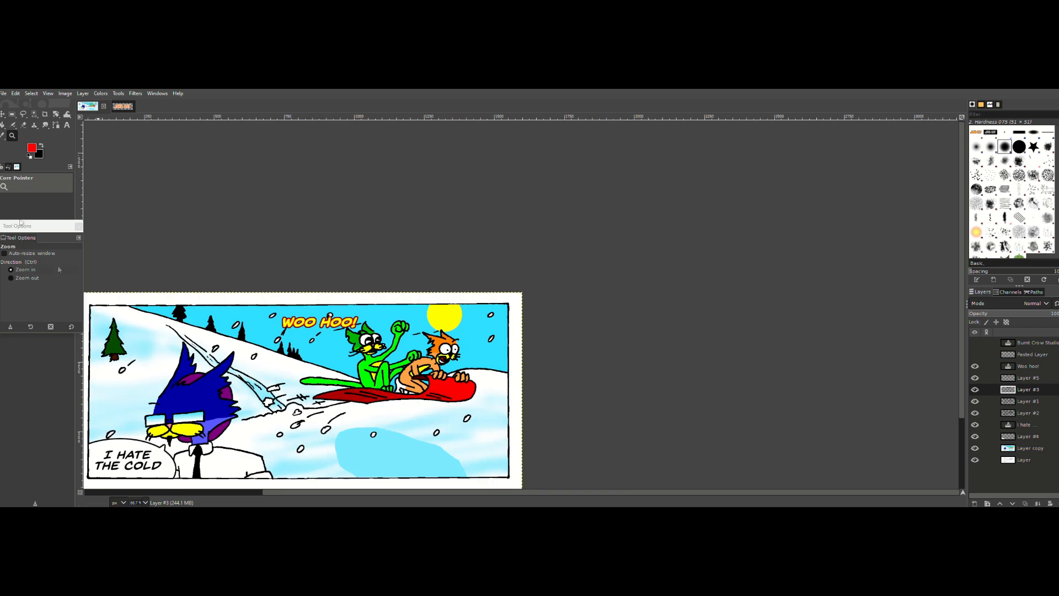
pyautogui.scroll(-3, 631, 349)
pyautogui.moveTo(282, 495); pyautogui.dragTo(223, 495)
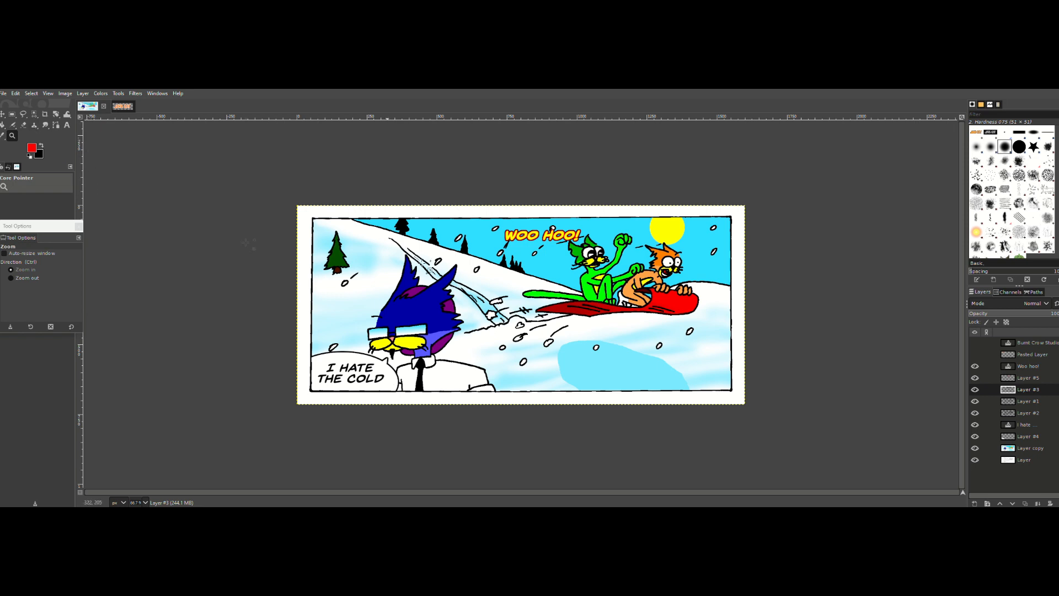
# Step: Undo the black and red outline fills, and briefly hide and restore the "Woo hoo!" text and Layer #5
pyautogui.press('ctrl')
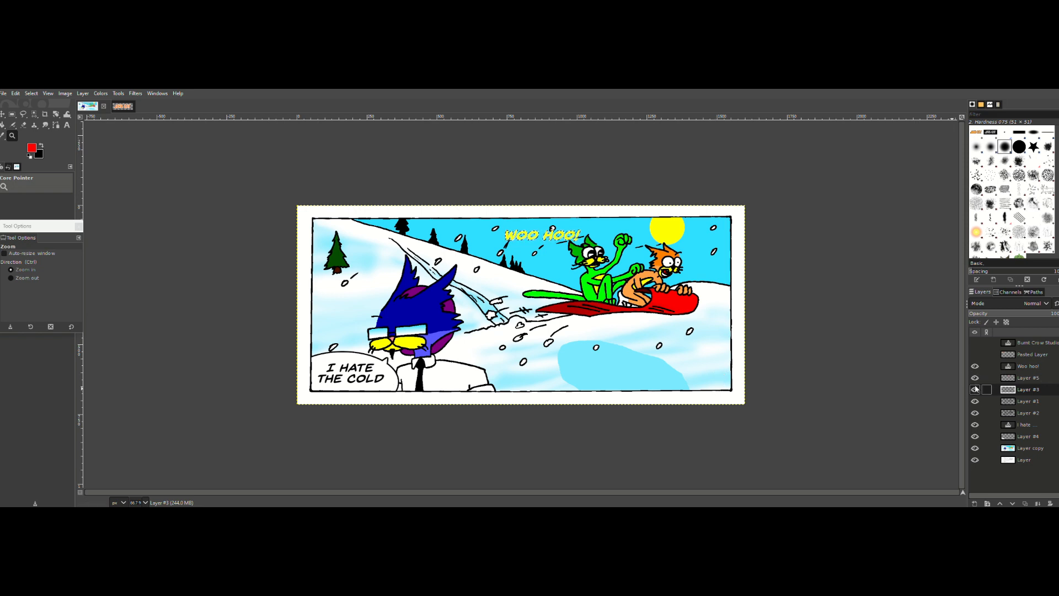
pyautogui.press('ctrl')
pyautogui.click(974, 366)
pyautogui.click(974, 378)
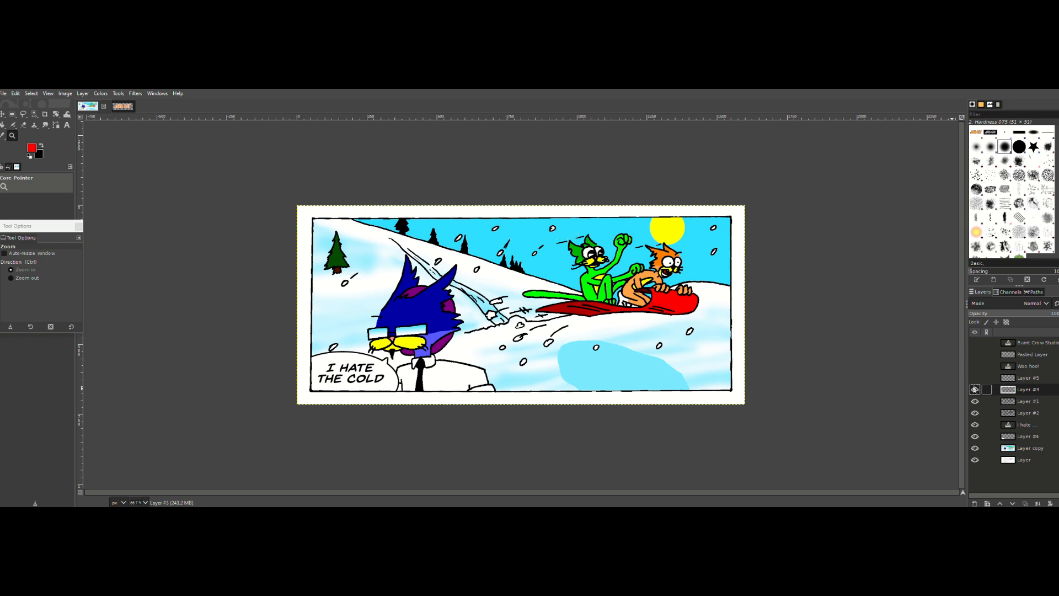
pyautogui.click(974, 378)
pyautogui.click(975, 366)
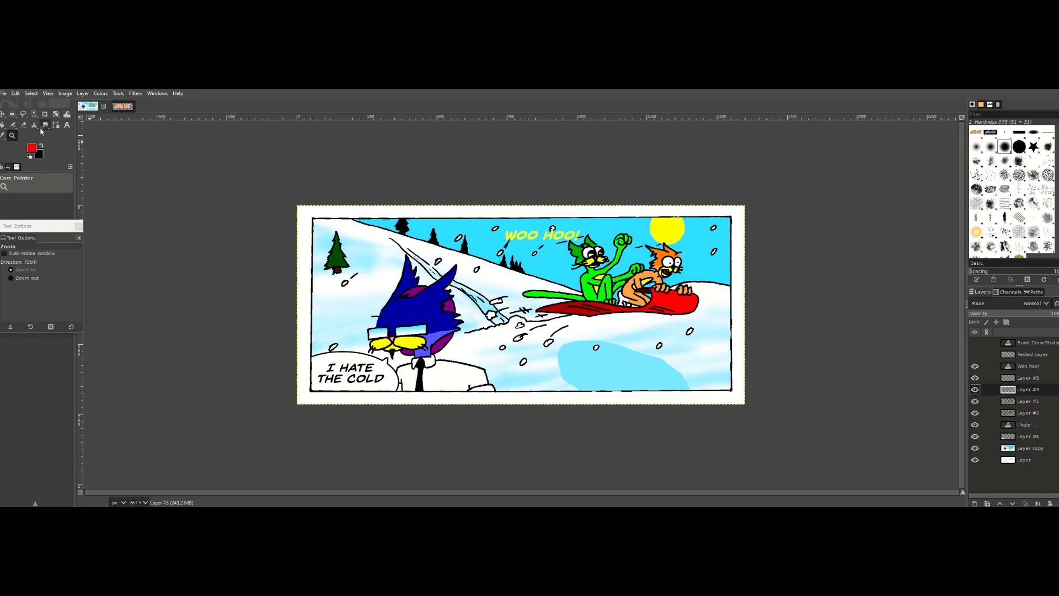
# Step: Reopen the "Woo hoo!" text for editing, increase its font size and enlarge its text box to fit
pyautogui.click(67, 125)
pyautogui.tripleClick(548, 238)
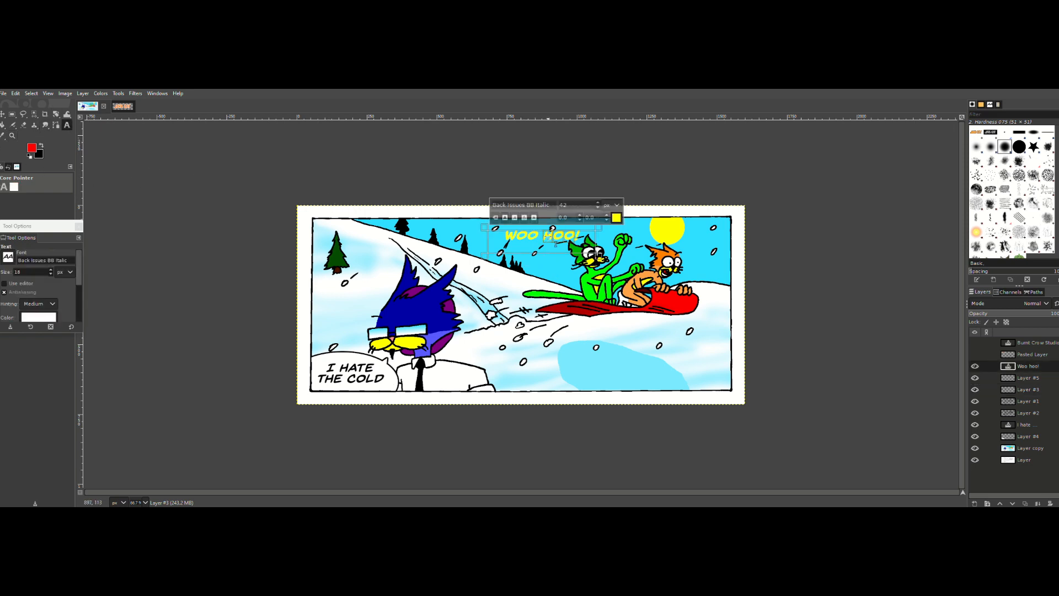
pyautogui.scroll(17, 600, 206)
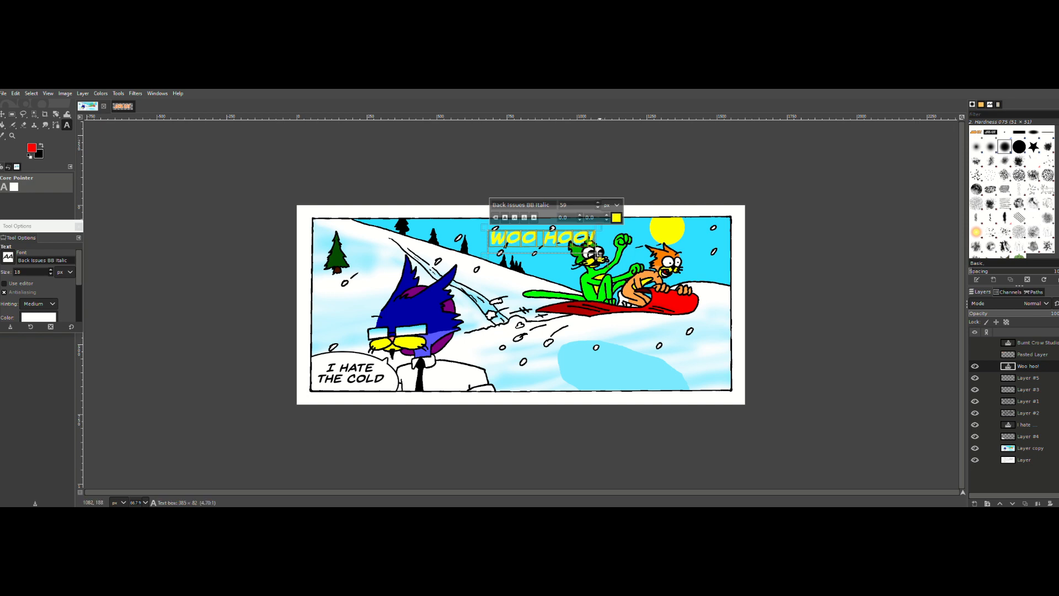
pyautogui.moveTo(599, 255); pyautogui.dragTo(684, 312)
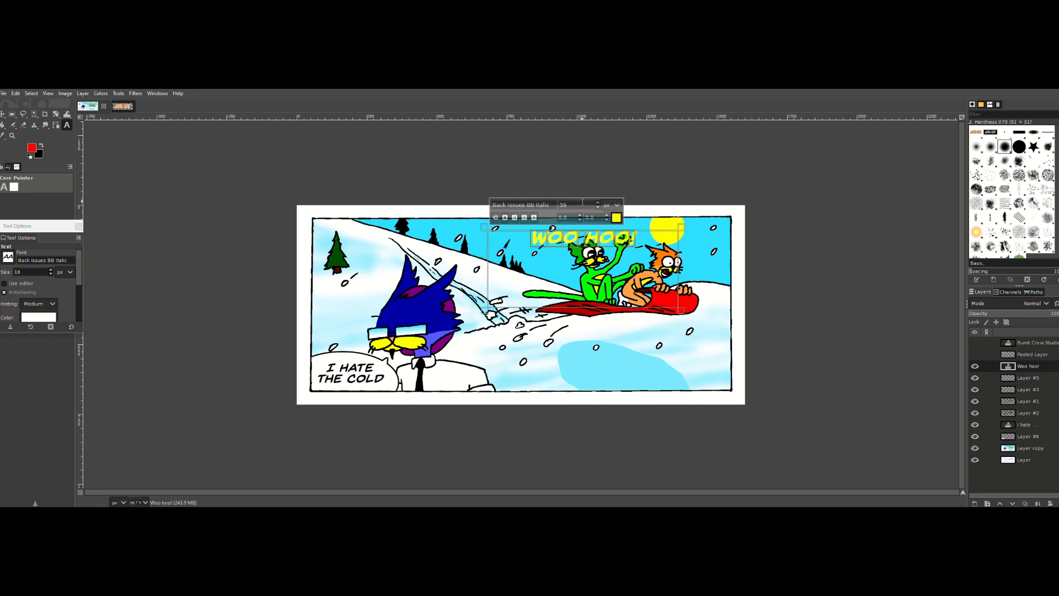
# Step: Increase the "Woo hoo!" text size to 87 px and lengthen its wording to "Wooo hooo!"
pyautogui.scroll(20, 600, 206)
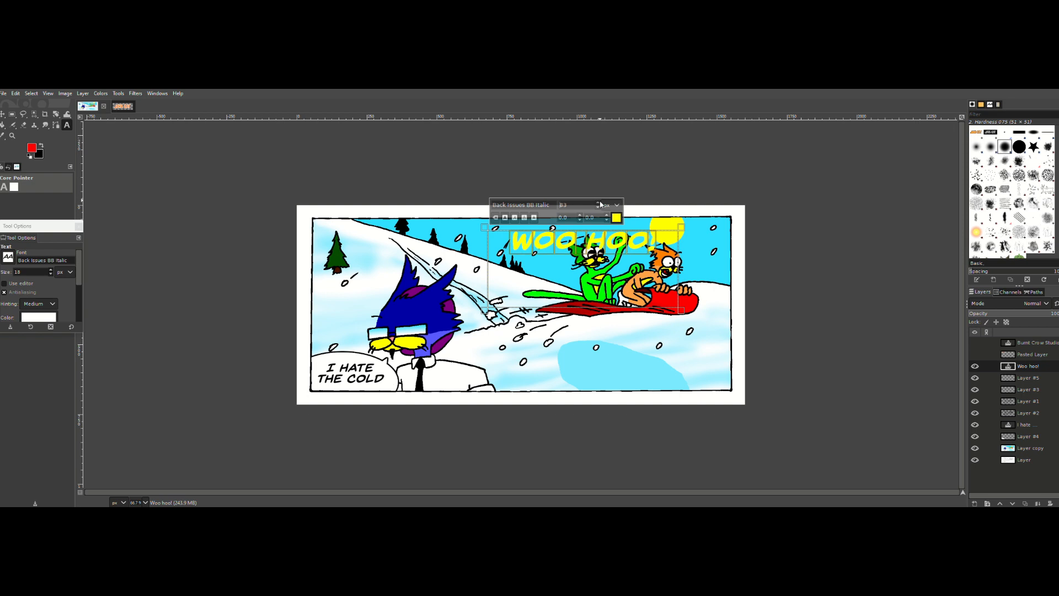
pyautogui.scroll(4, 600, 205)
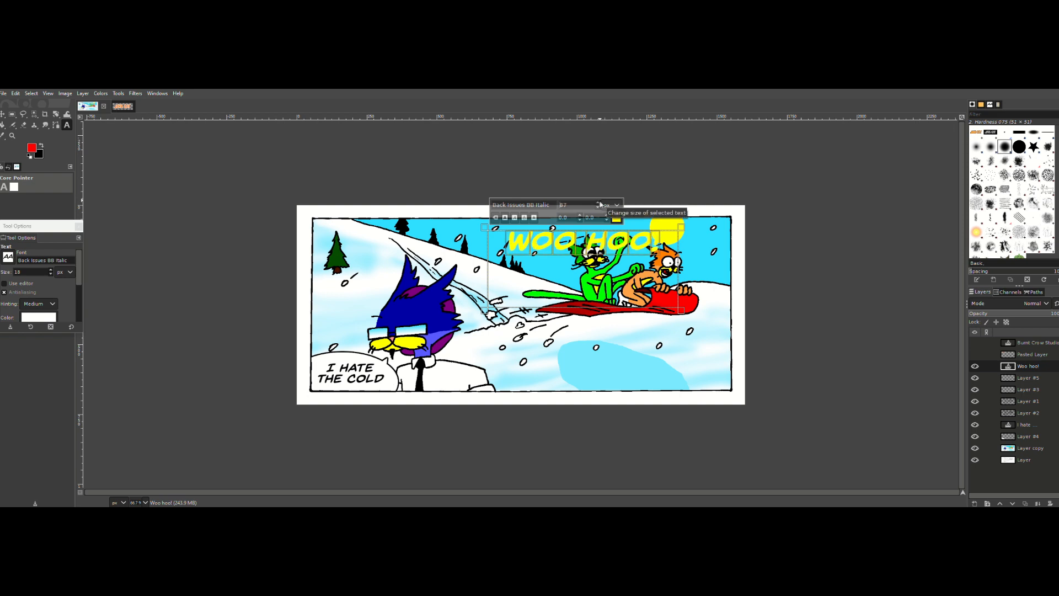
pyautogui.click(592, 255)
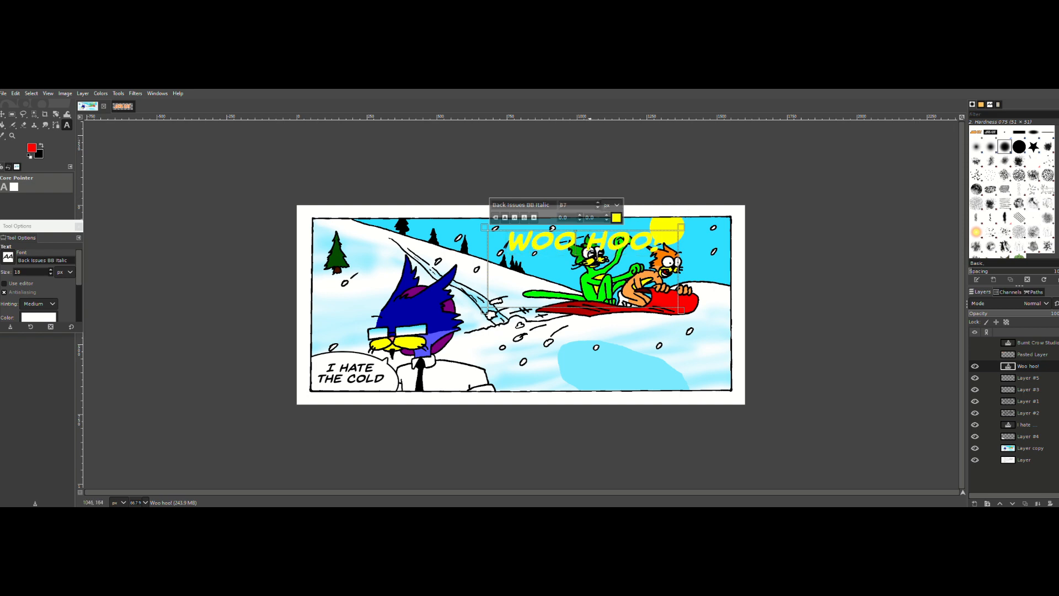
pyautogui.write('oo')
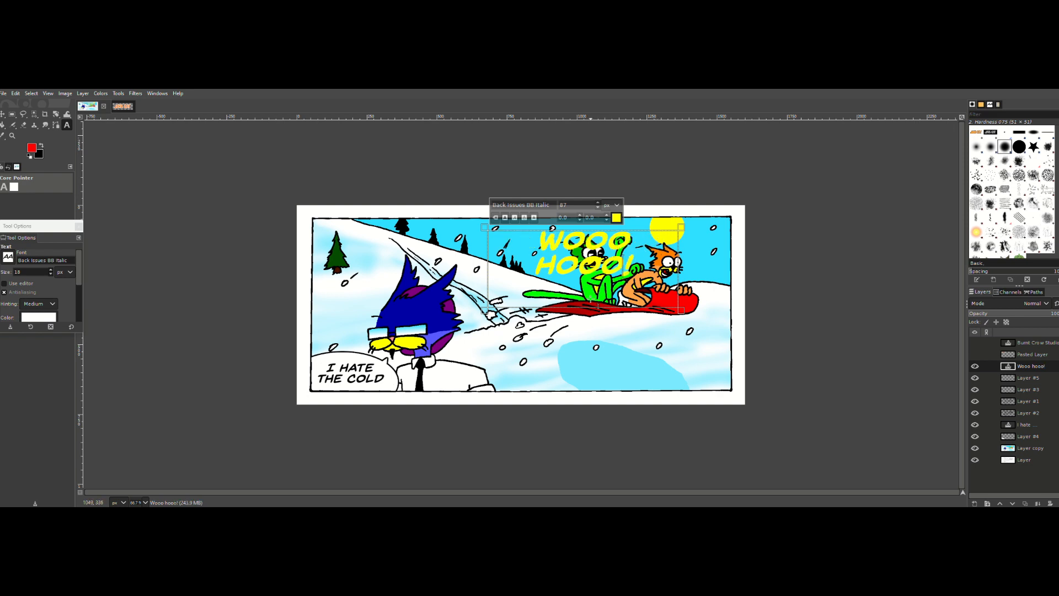
# Step: Resize the text box so the lettering fits on one line, and extend the wording to "Wooo hooo!!!"
pyautogui.moveTo(484, 228); pyautogui.dragTo(444, 234)
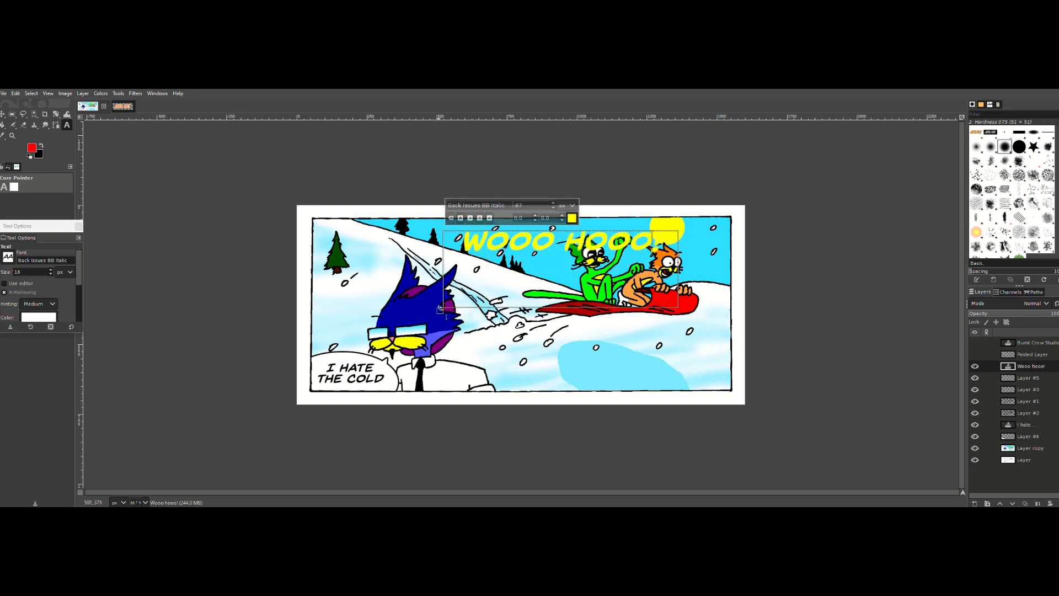
pyautogui.moveTo(439, 310); pyautogui.dragTo(428, 265)
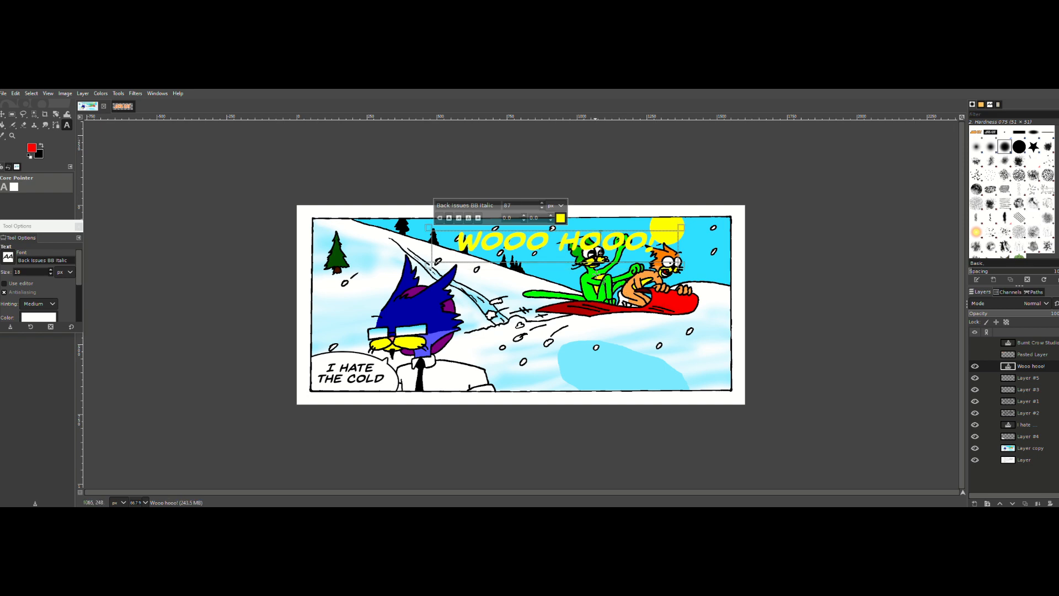
pyautogui.moveTo(480, 243); pyautogui.dragTo(498, 244)
pyautogui.write('O')
pyautogui.press('BackSpace')
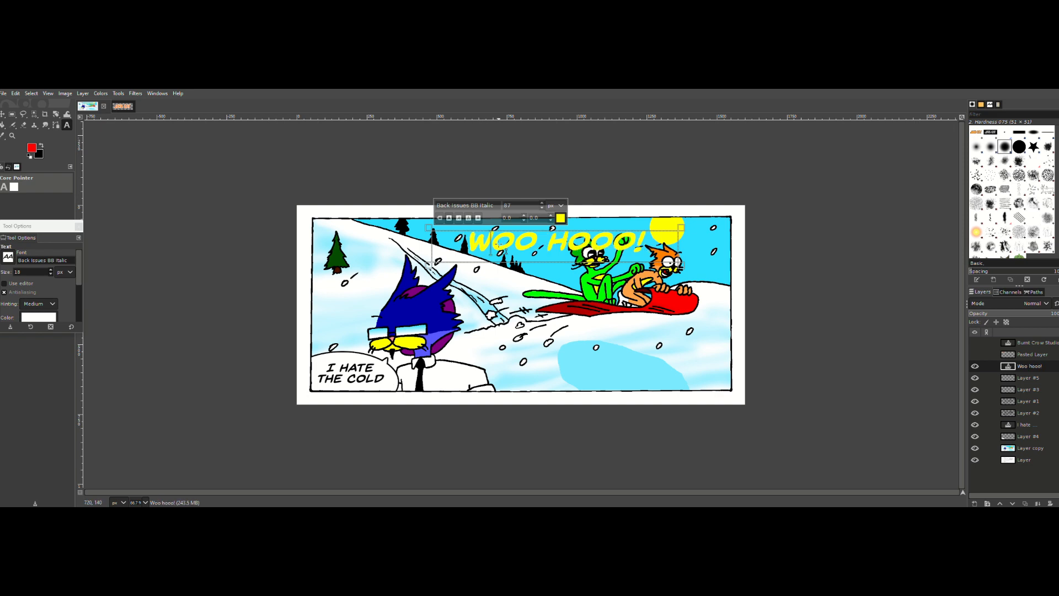
pyautogui.write('O')
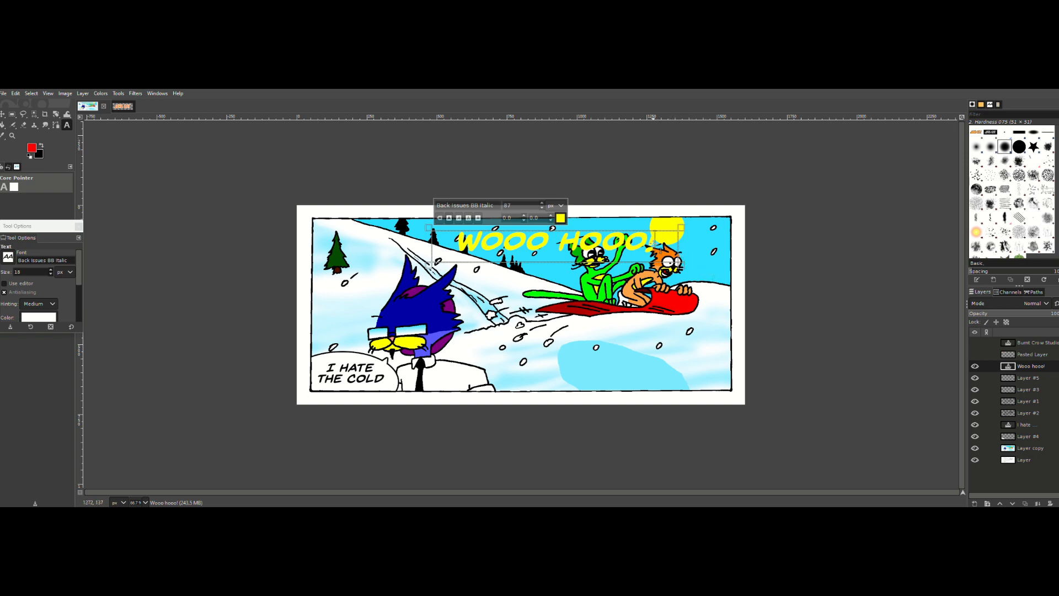
pyautogui.write('!!')
# Step: Reset the foreground and background colours to black and white, and recolour all of the "Wooo hooo!!!" text white
pyautogui.hotkey('ctrl', 'a')
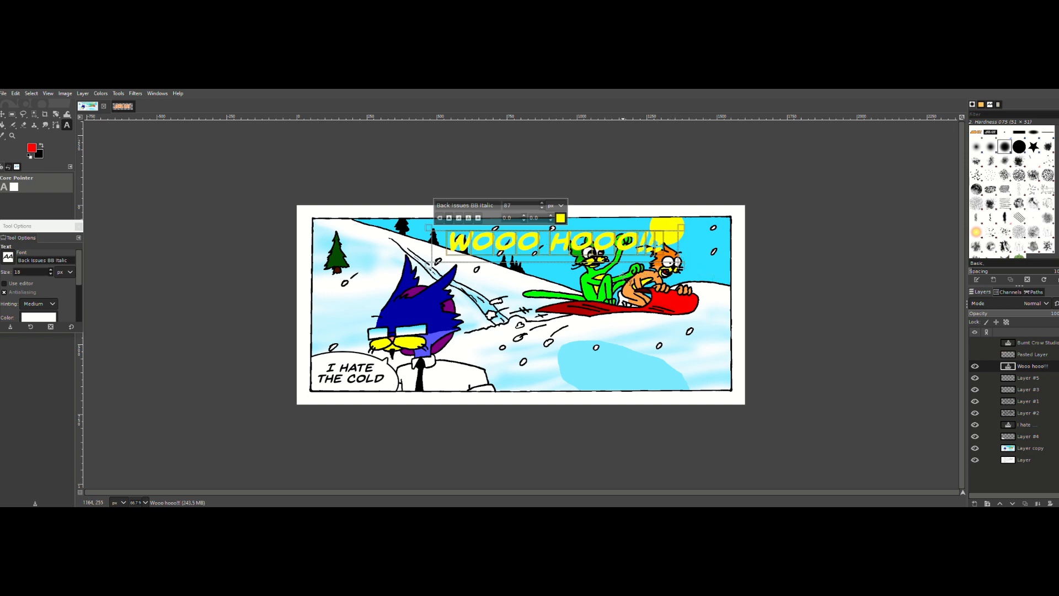
pyautogui.click(31, 156)
pyautogui.click(560, 217)
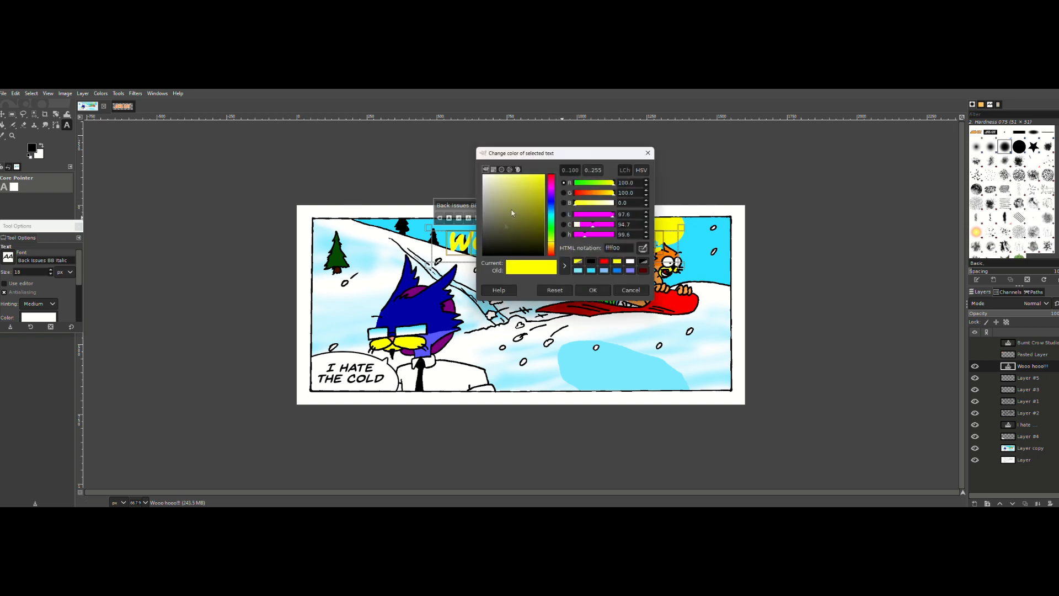
pyautogui.click(593, 289)
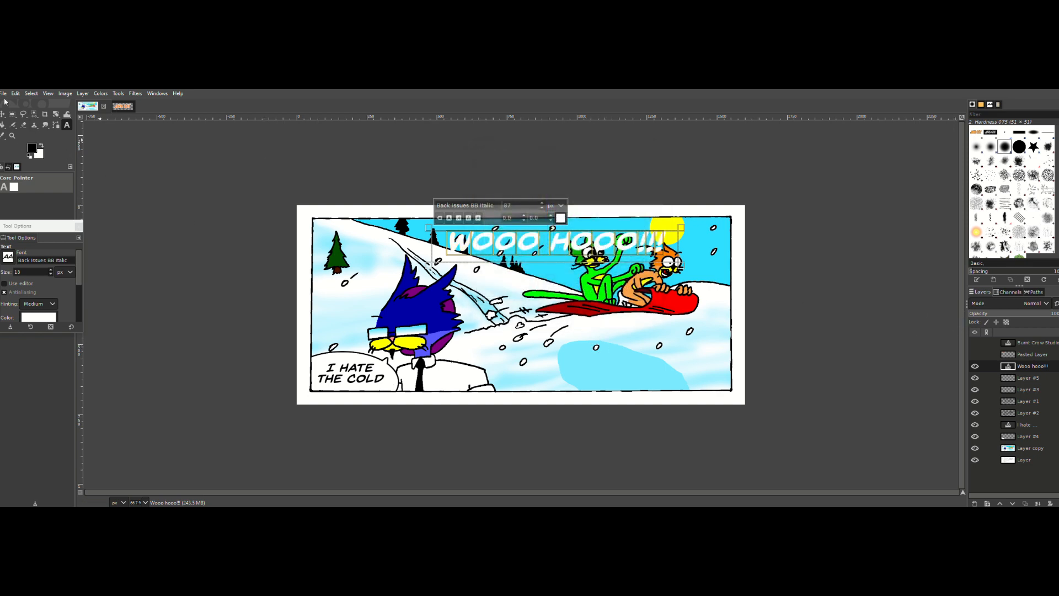
# Step: Select the "Wooo hooo!!!" lettering by colour and grow the selection around it
pyautogui.click(34, 116)
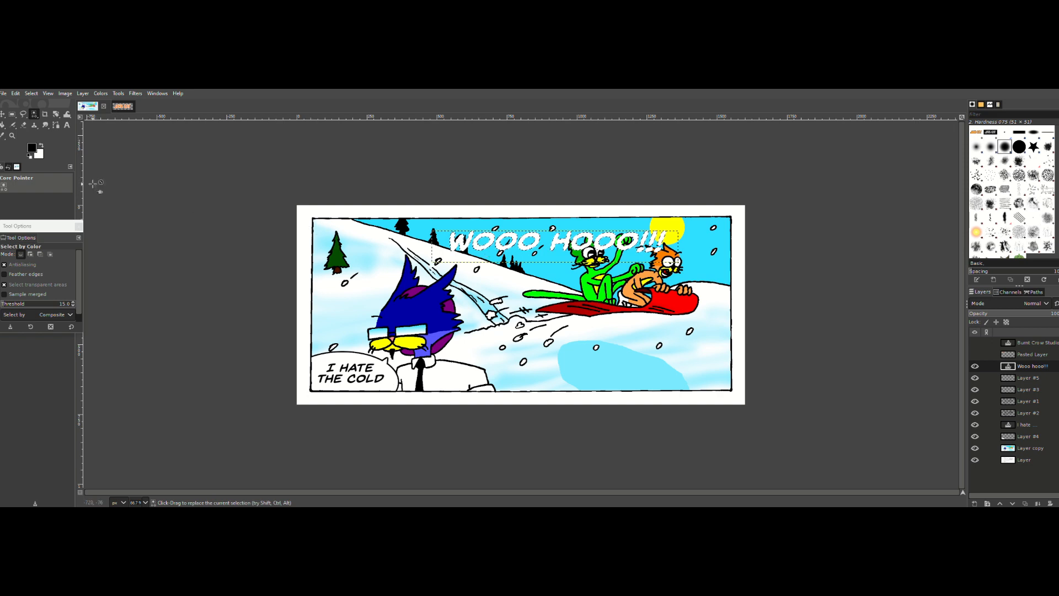
pyautogui.click(31, 93)
pyautogui.click(46, 219)
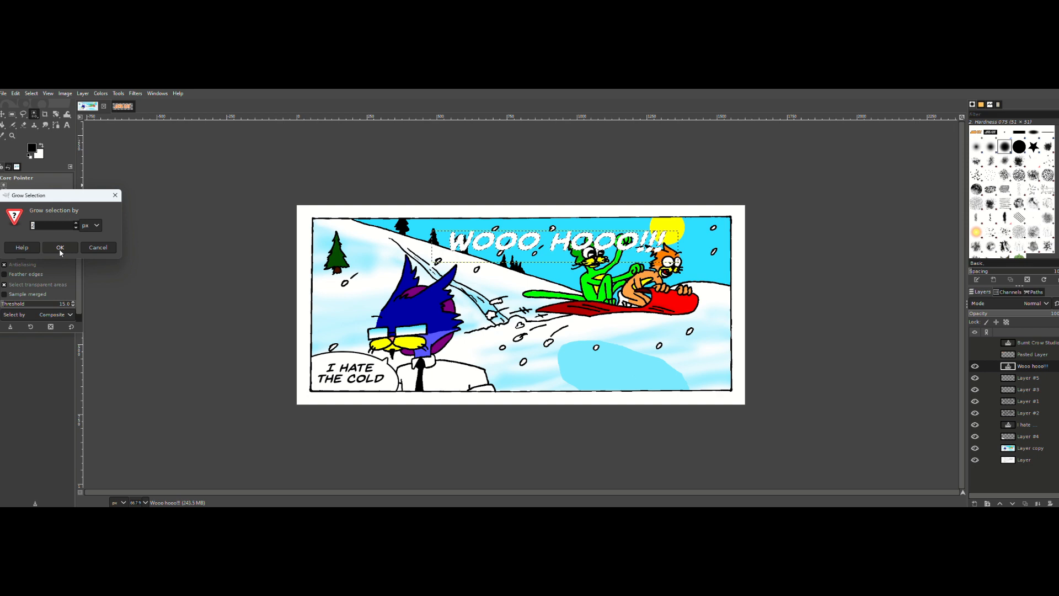
pyautogui.click(61, 252)
# Step: Set the foreground colour to red and fill the grown lettering selection with it on Layer #5
pyautogui.click(32, 148)
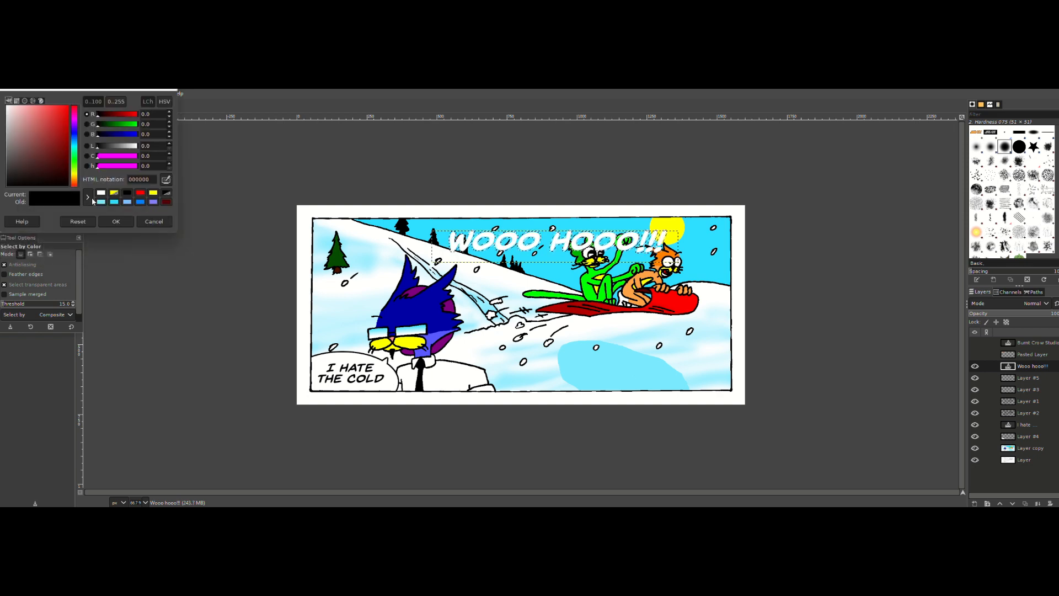
pyautogui.click(71, 106)
pyautogui.click(116, 221)
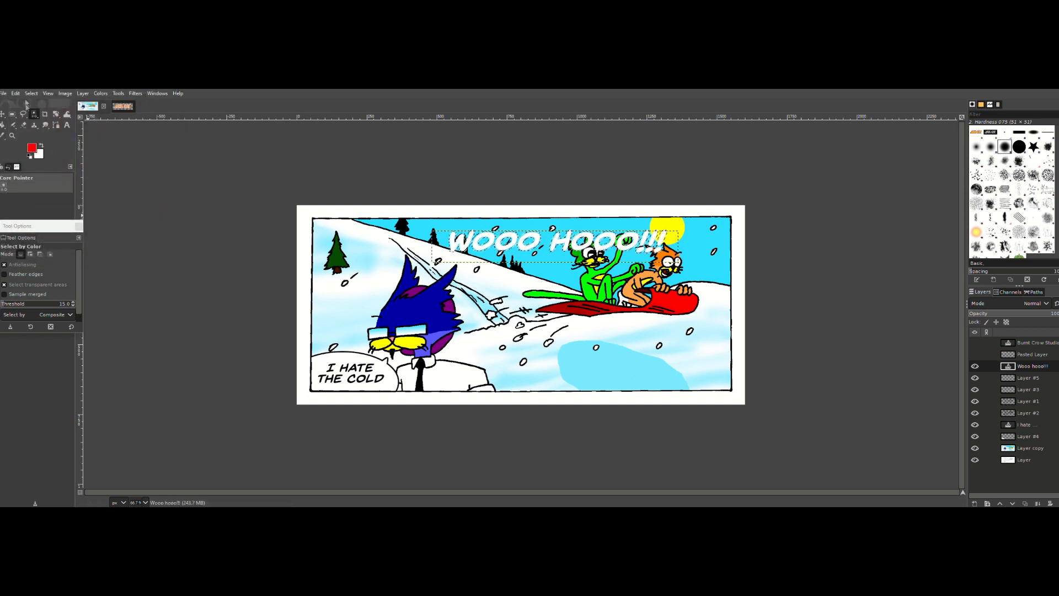
pyautogui.click(15, 93)
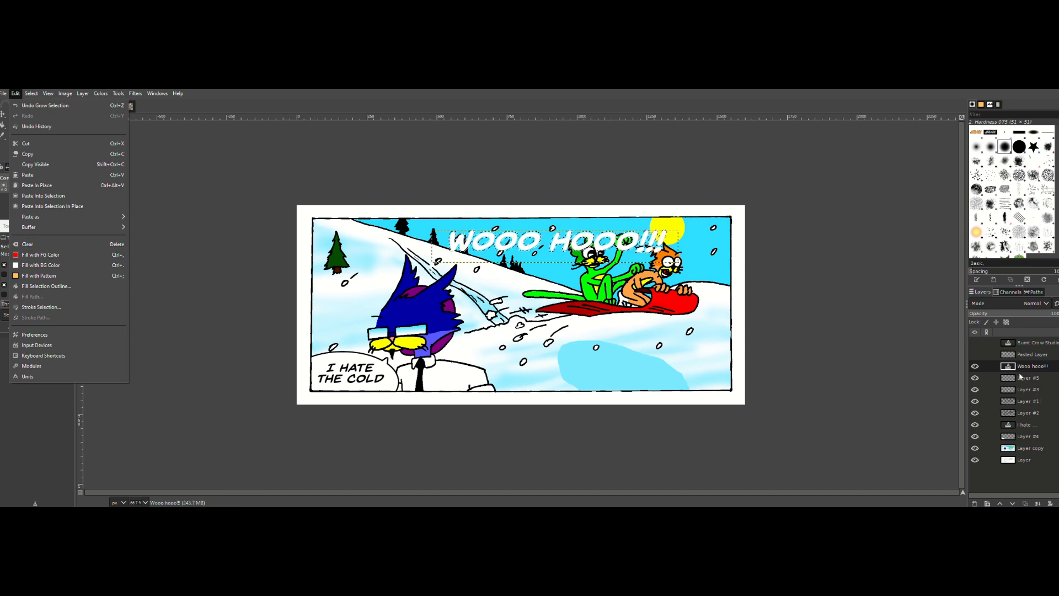
pyautogui.click(24, 257)
pyautogui.click(15, 94)
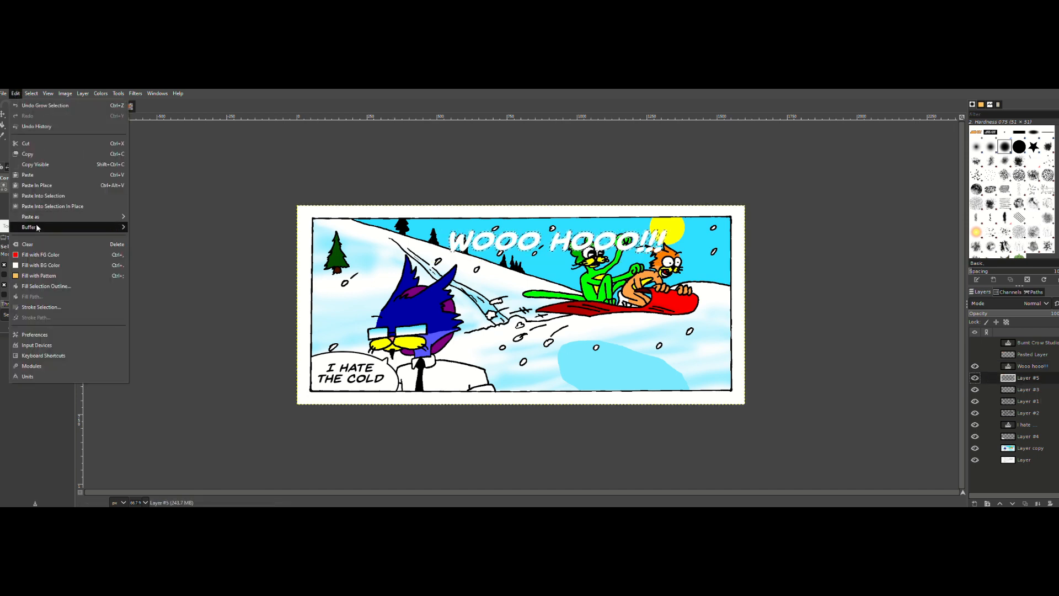
pyautogui.click(24, 254)
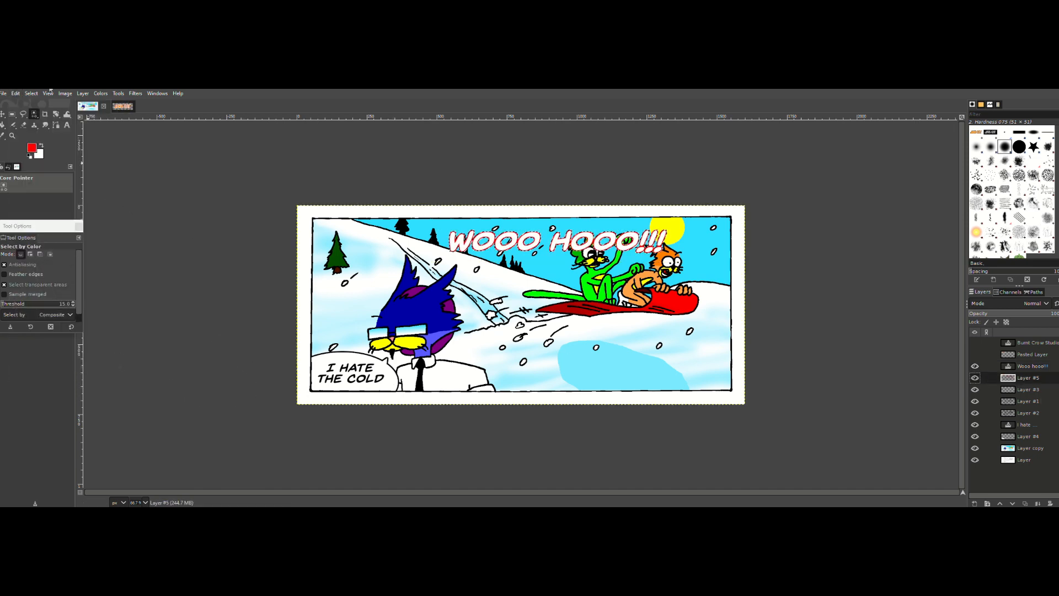
# Step: Grow the lettering selection further and fill it with black on Layer #3
pyautogui.click(31, 94)
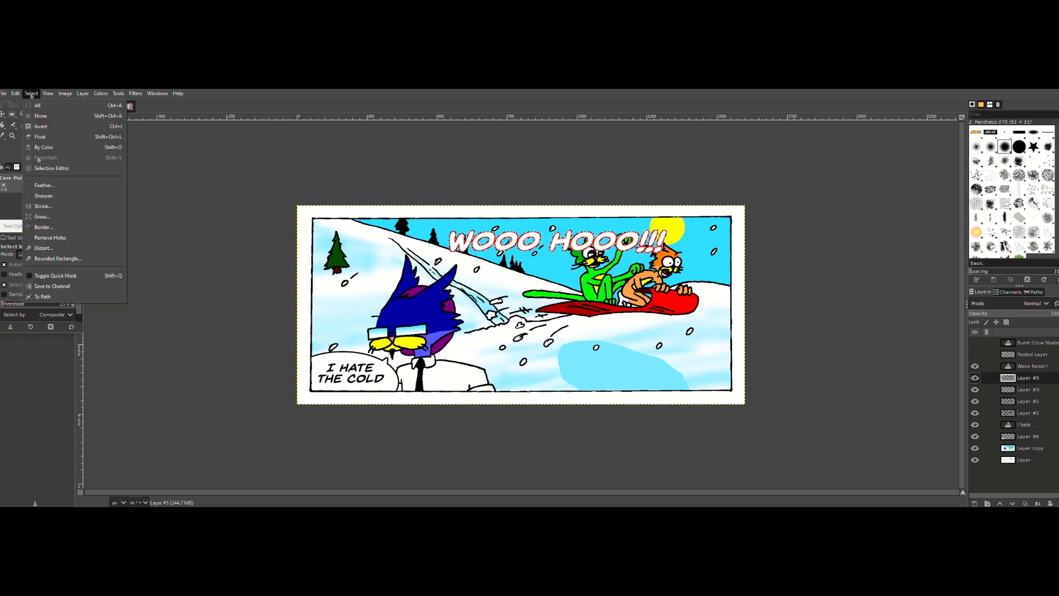
pyautogui.click(48, 218)
pyautogui.click(58, 241)
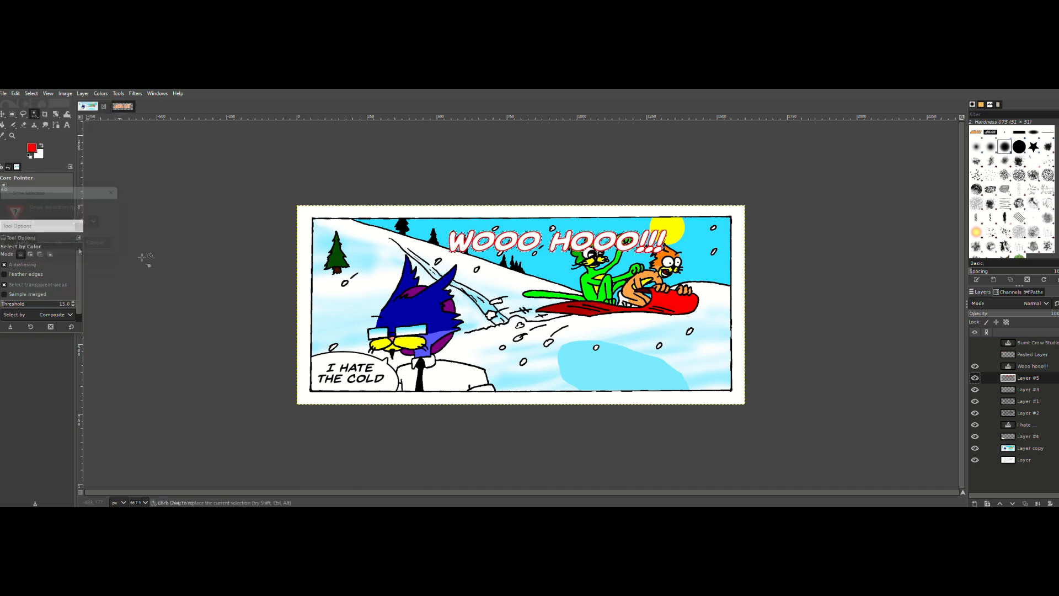
pyautogui.click(1025, 394)
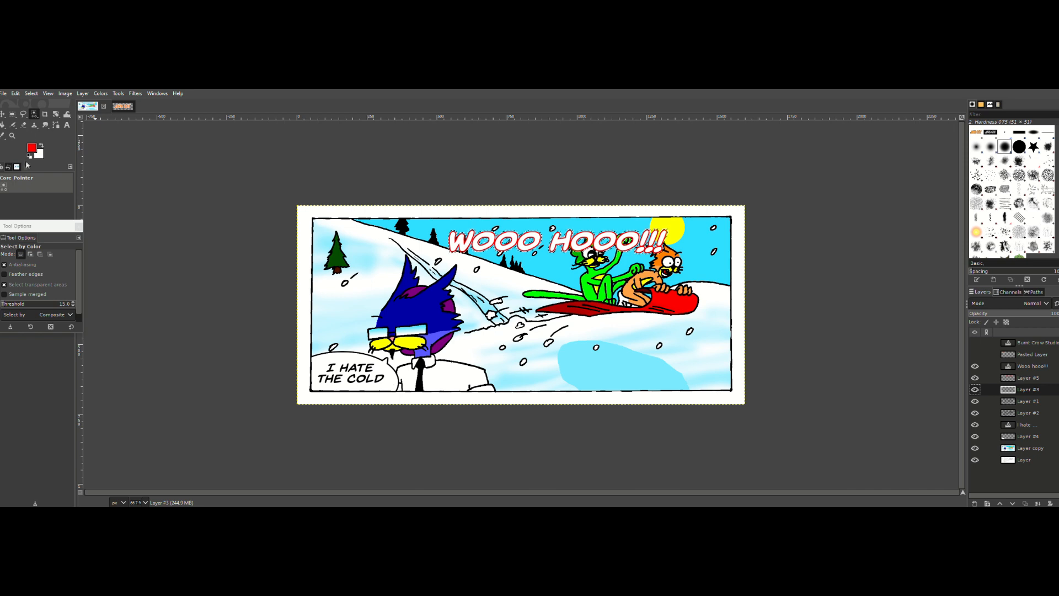
pyautogui.click(32, 148)
pyautogui.click(152, 221)
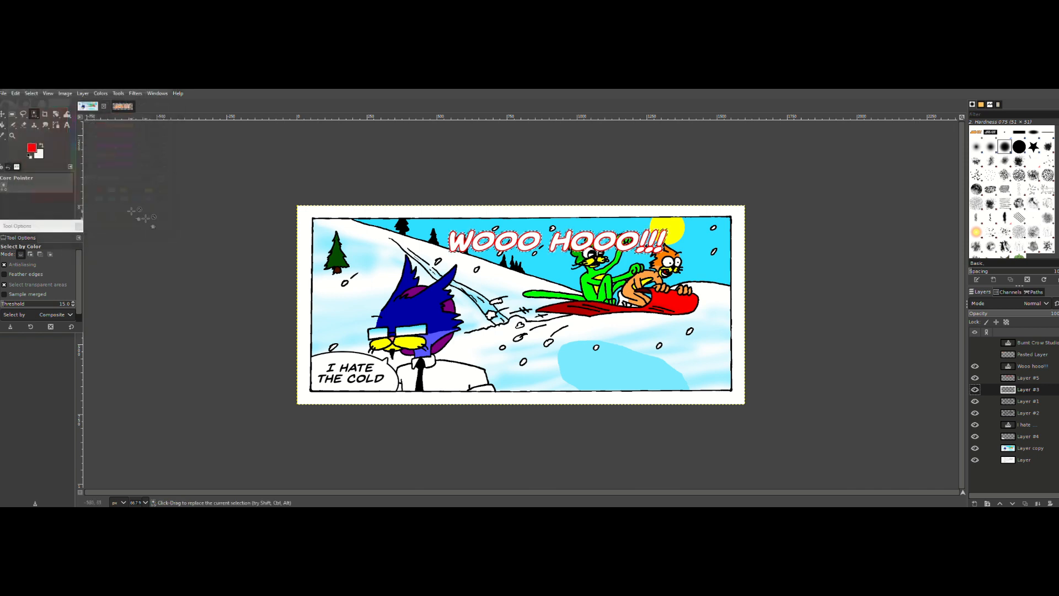
pyautogui.click(15, 94)
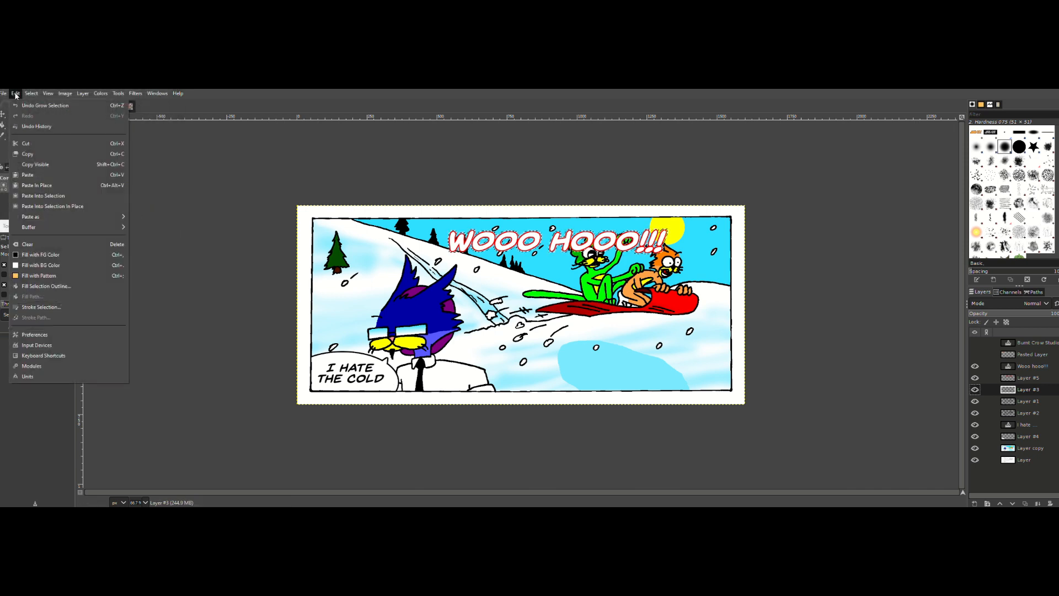
pyautogui.click(32, 249)
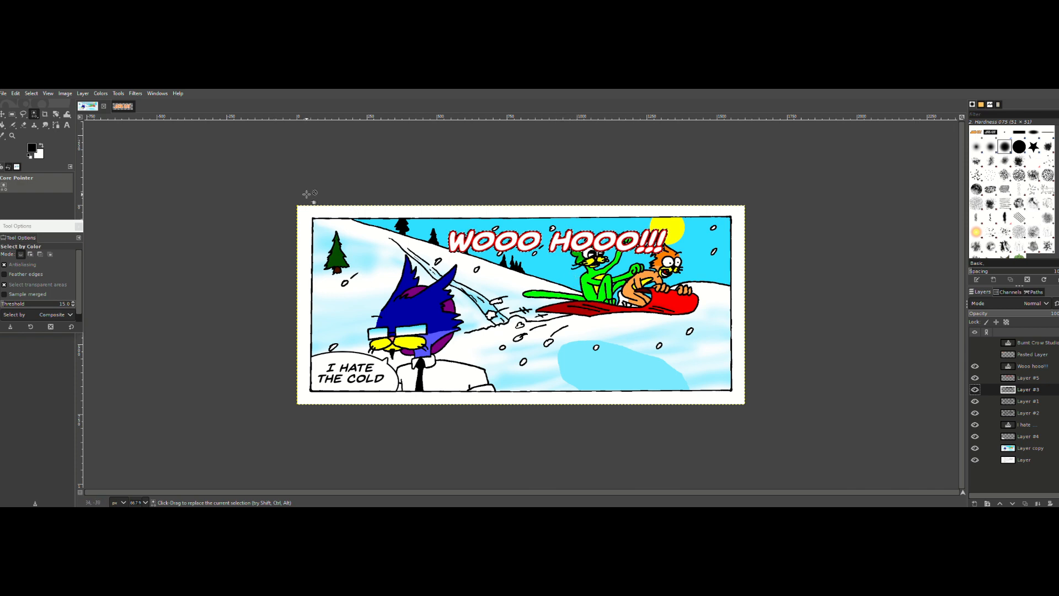
# Step: Undo the black fill and the second selection growth, and fill the lettering selection on Layer #5 with yellow
pyautogui.click(1029, 369)
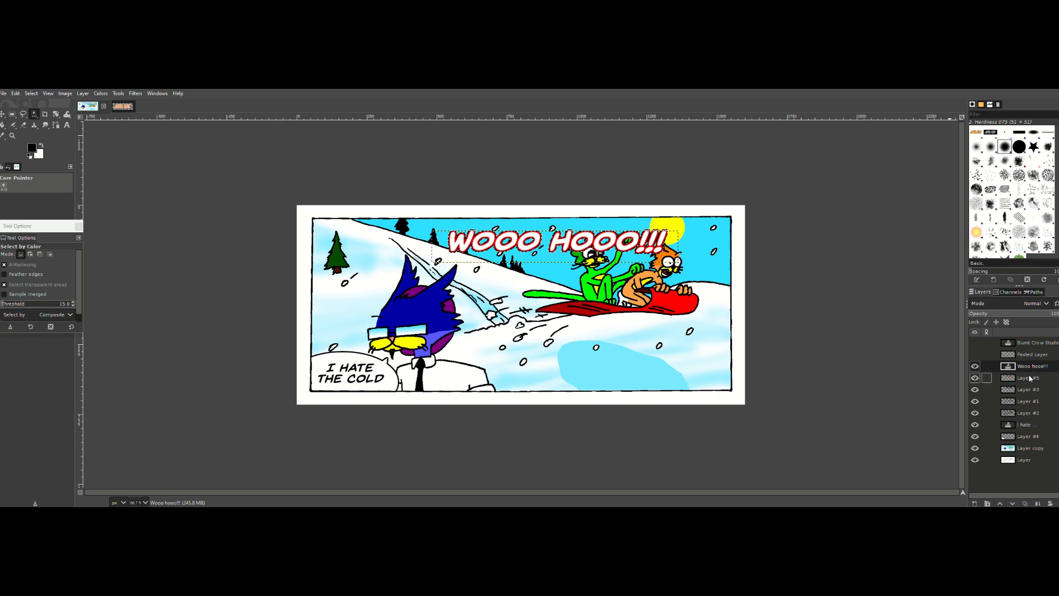
pyautogui.click(1029, 378)
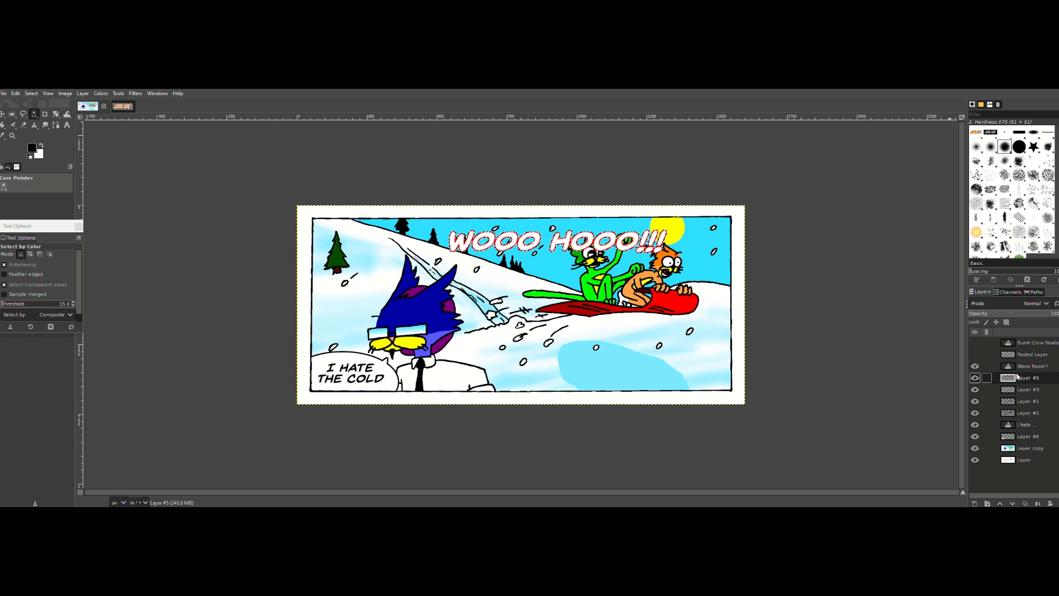
pyautogui.click(32, 149)
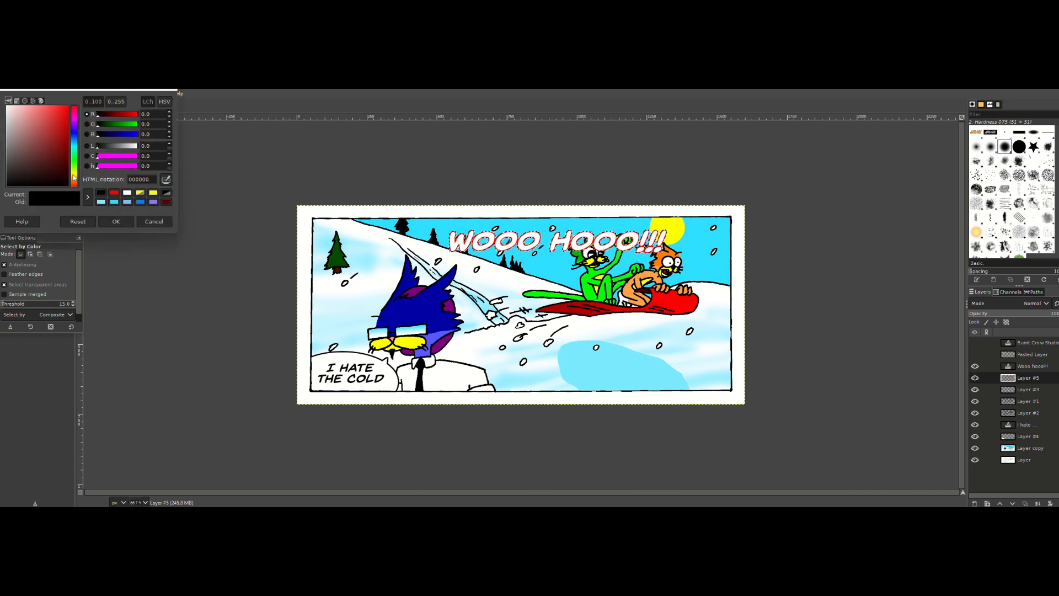
pyautogui.click(154, 193)
pyautogui.click(116, 221)
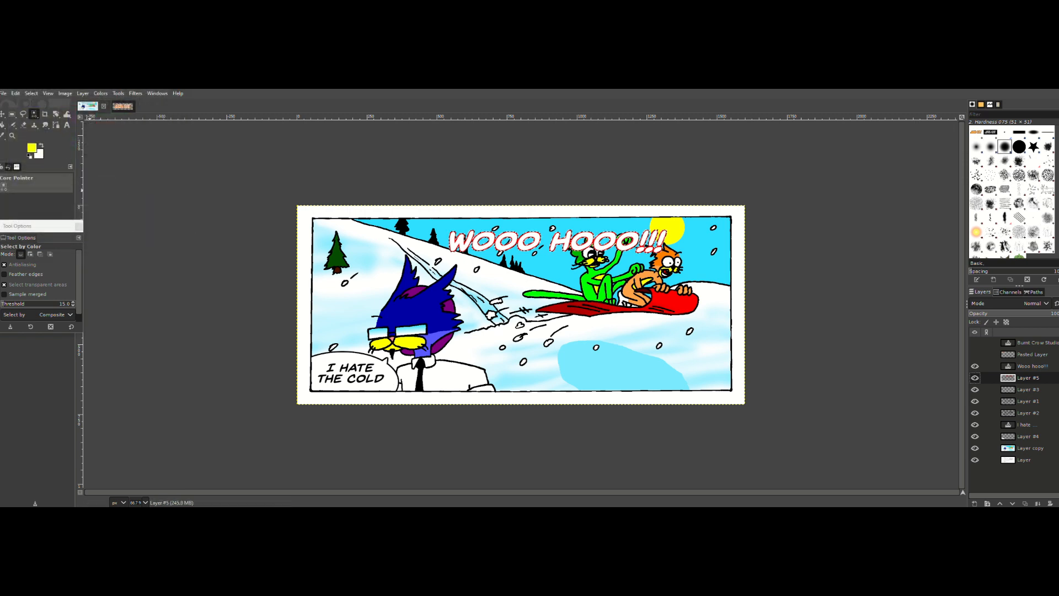
pyautogui.click(15, 94)
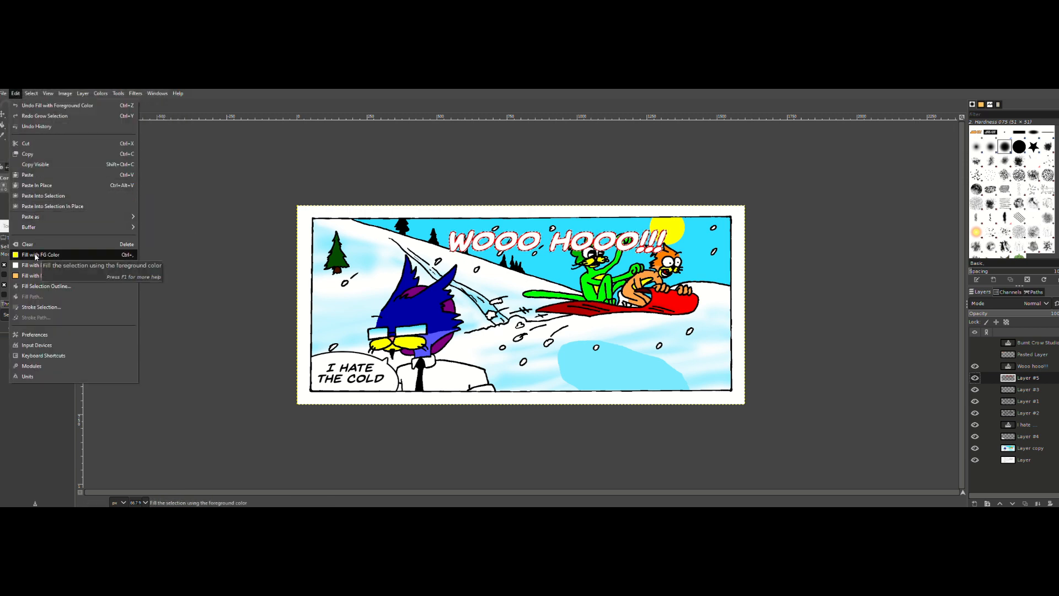
pyautogui.click(34, 253)
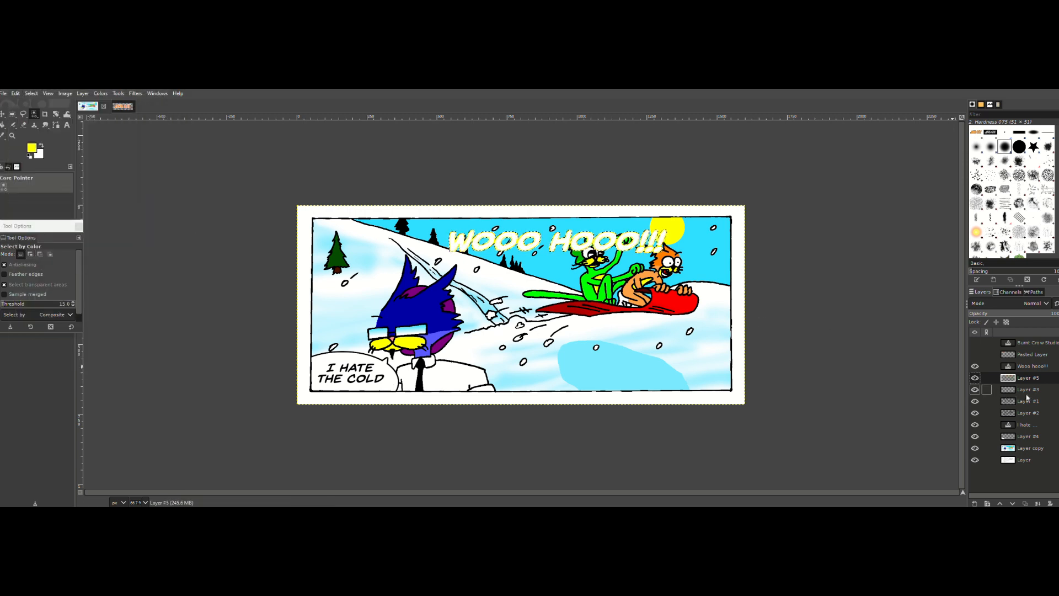
# Step: Grow the lettering selection, fill it with black on Layer #3, and clear the selection
pyautogui.click(1027, 392)
pyautogui.click(31, 93)
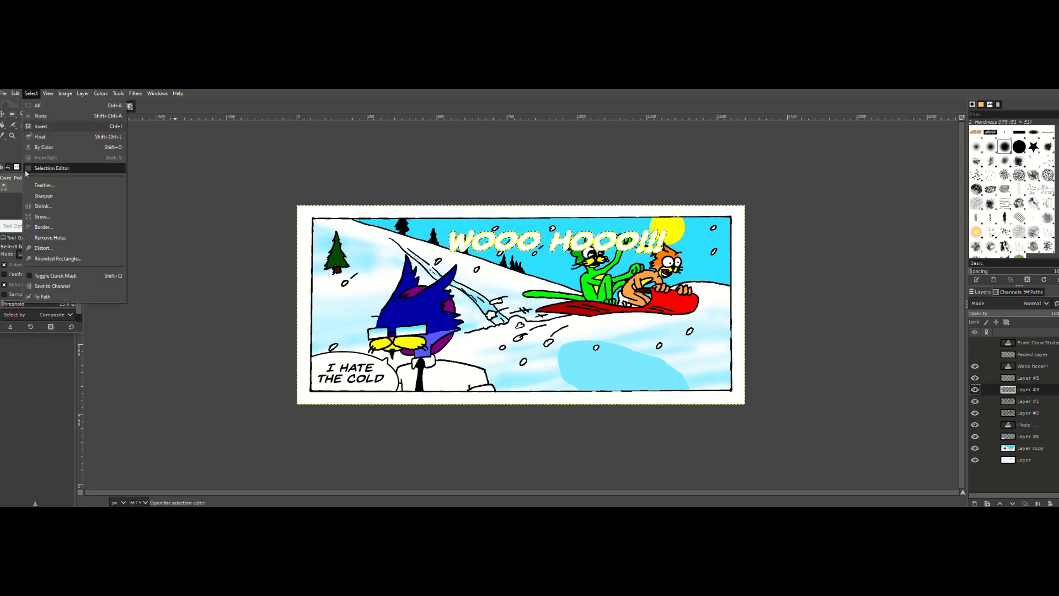
pyautogui.click(45, 222)
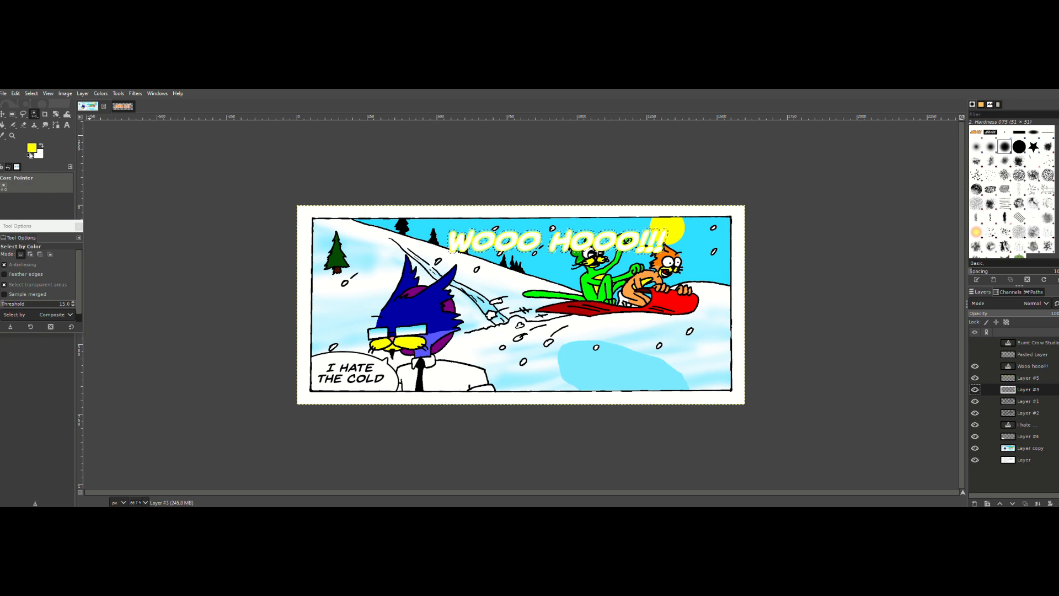
pyautogui.press('d')
pyautogui.click(15, 94)
pyautogui.click(34, 256)
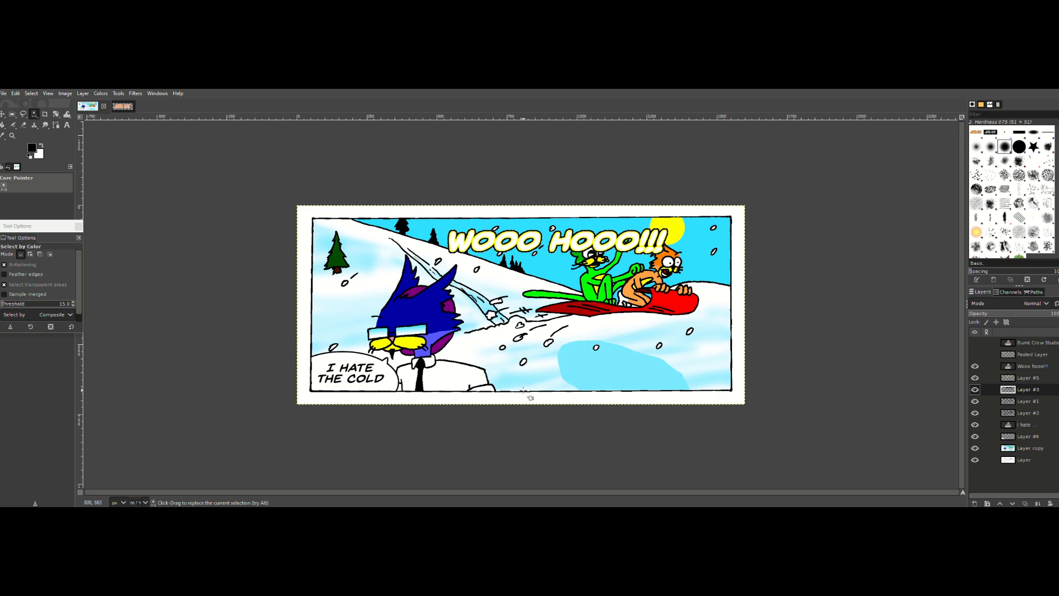
pyautogui.hotkey('ctrl', 'shift', 'a')
pyautogui.click(1027, 369)
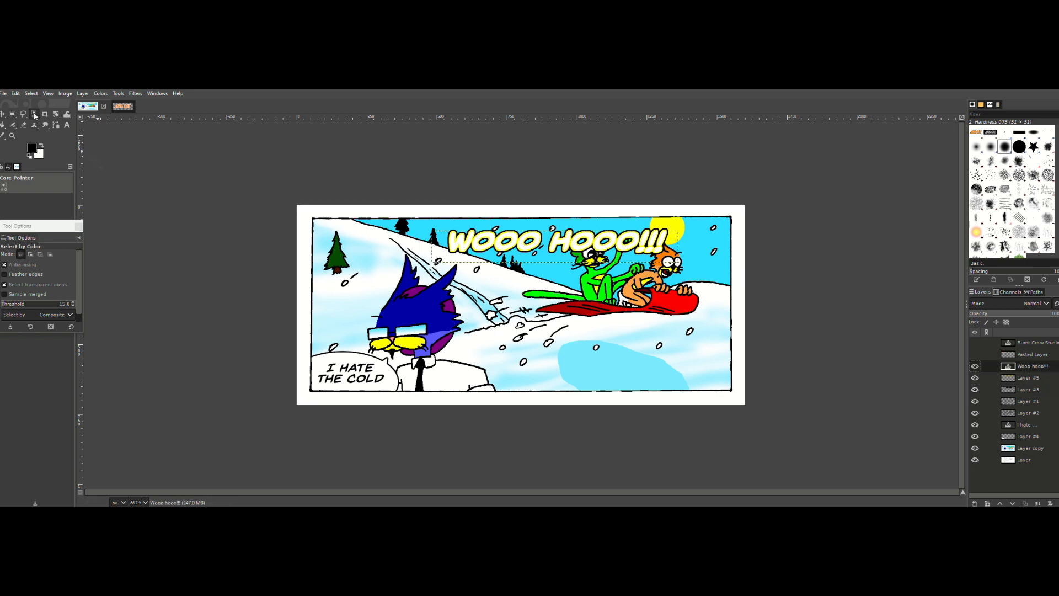
# Step: Merge the "Wooo hooo!!!" text layer down into Layer #5, and merge that result down into Layer #3
pyautogui.click(497, 249)
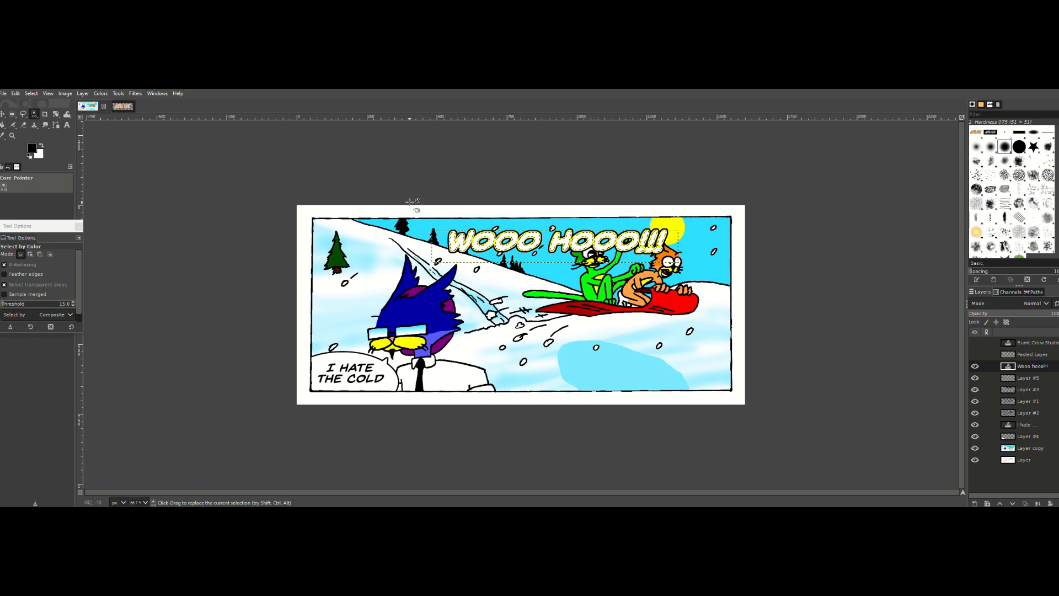
pyautogui.click(28, 93)
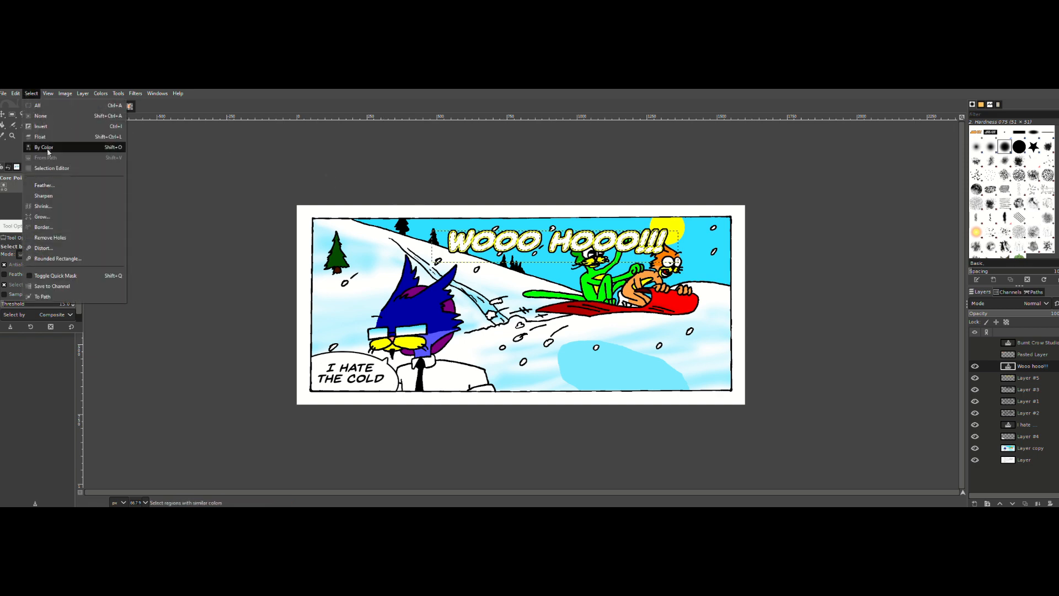
pyautogui.click(1026, 382)
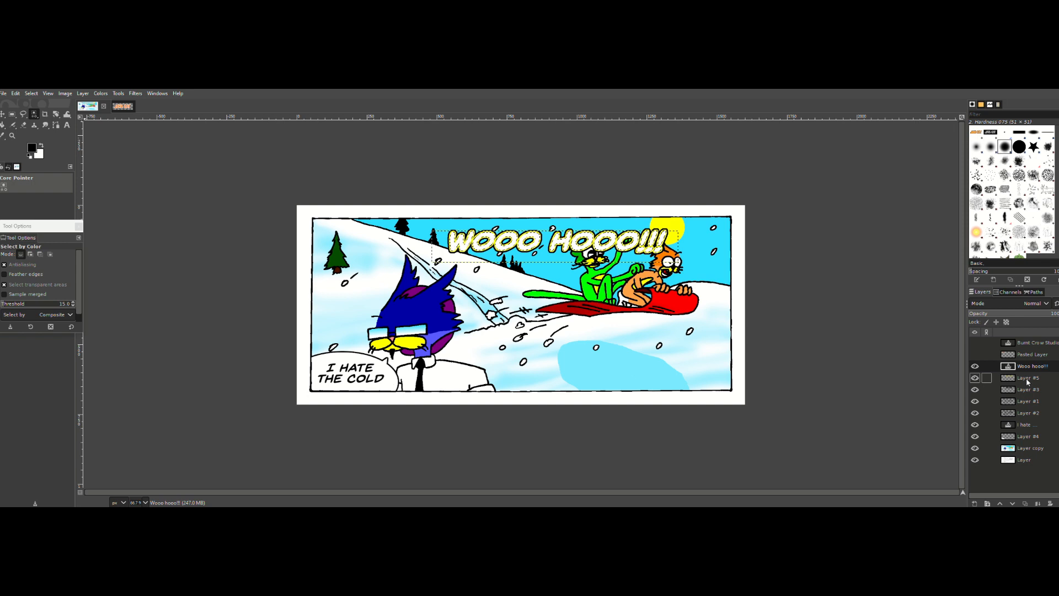
pyautogui.rightClick(1024, 369)
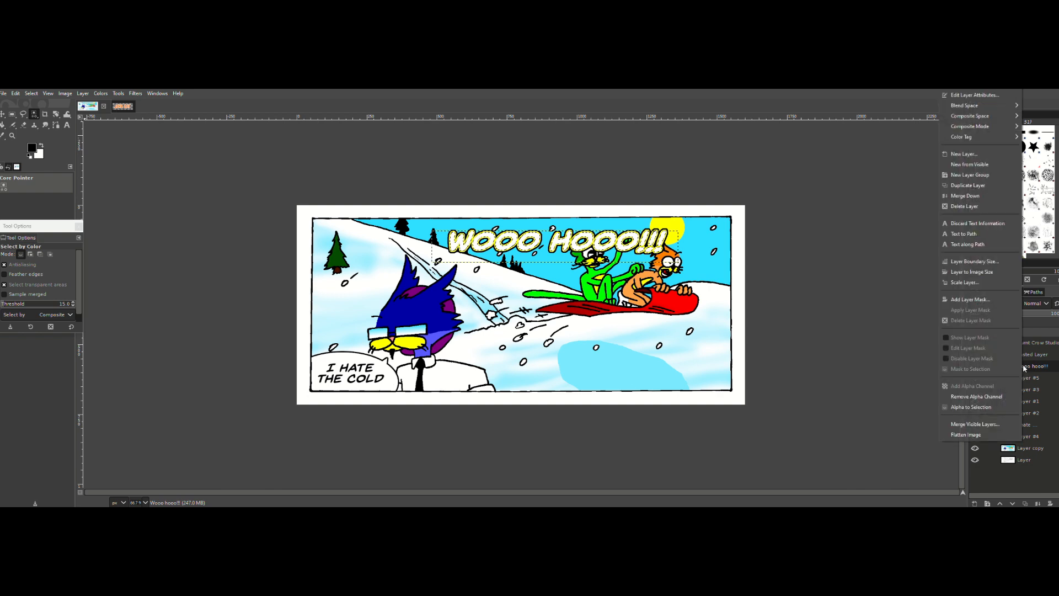
pyautogui.click(967, 201)
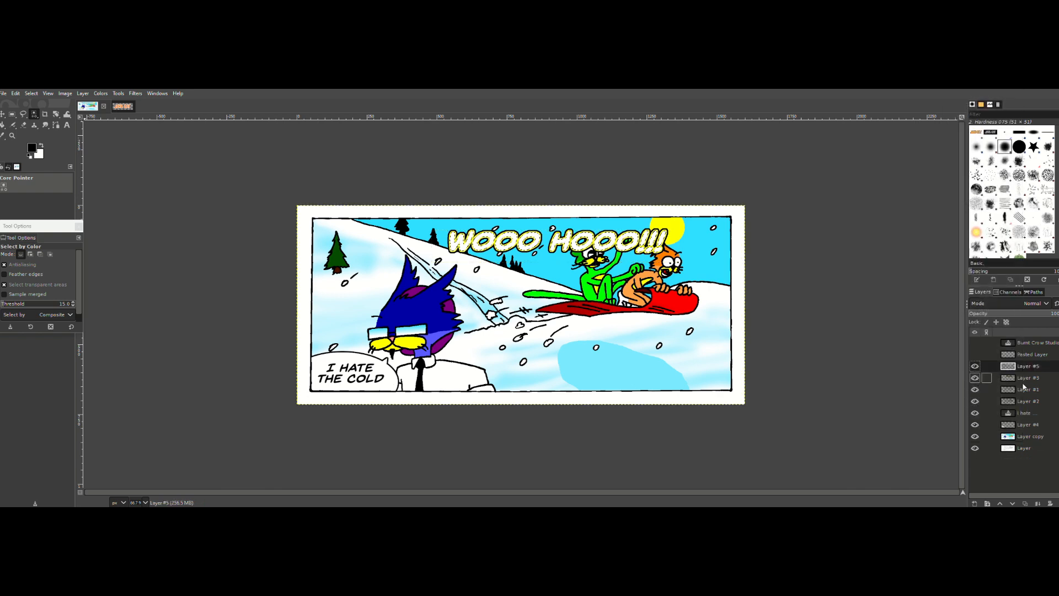
pyautogui.rightClick(1026, 366)
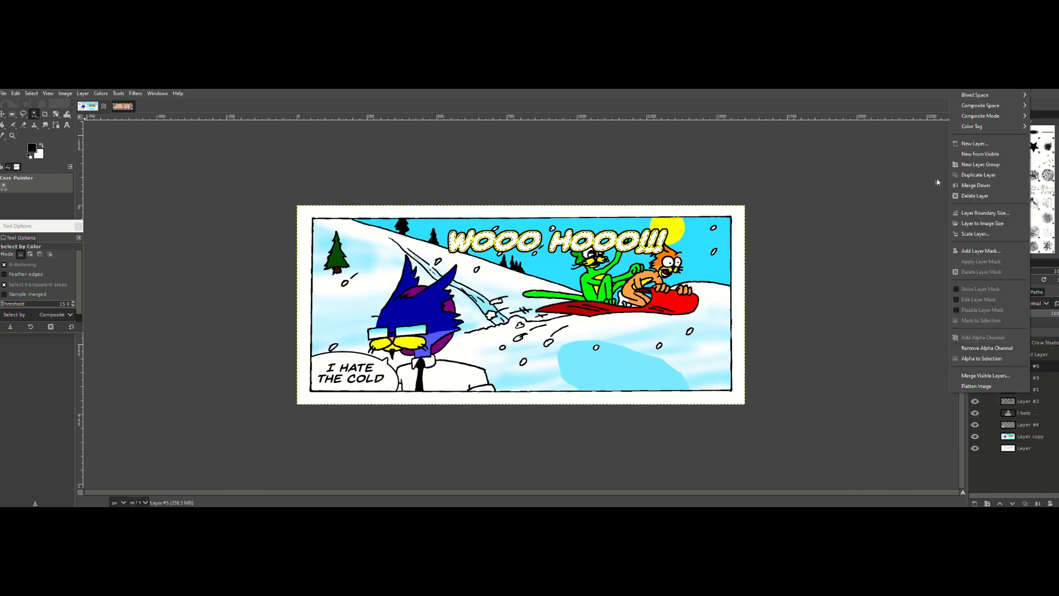
pyautogui.click(976, 185)
# Step: Toggle the visibility of the merged lettering layer to compare the panel with and without it
pyautogui.click(974, 366)
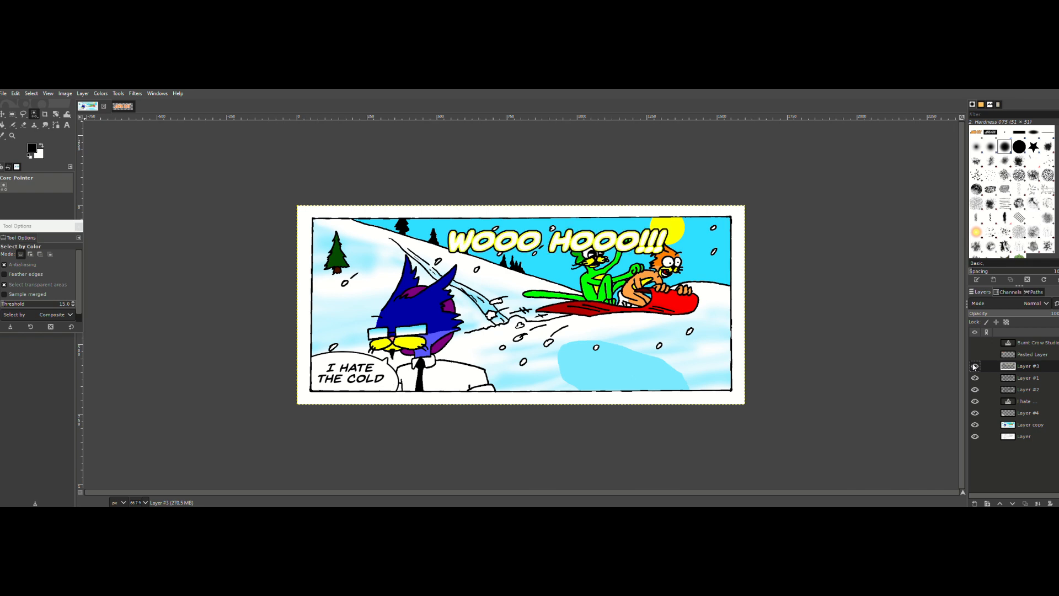
pyautogui.click(974, 366)
pyautogui.click(975, 366)
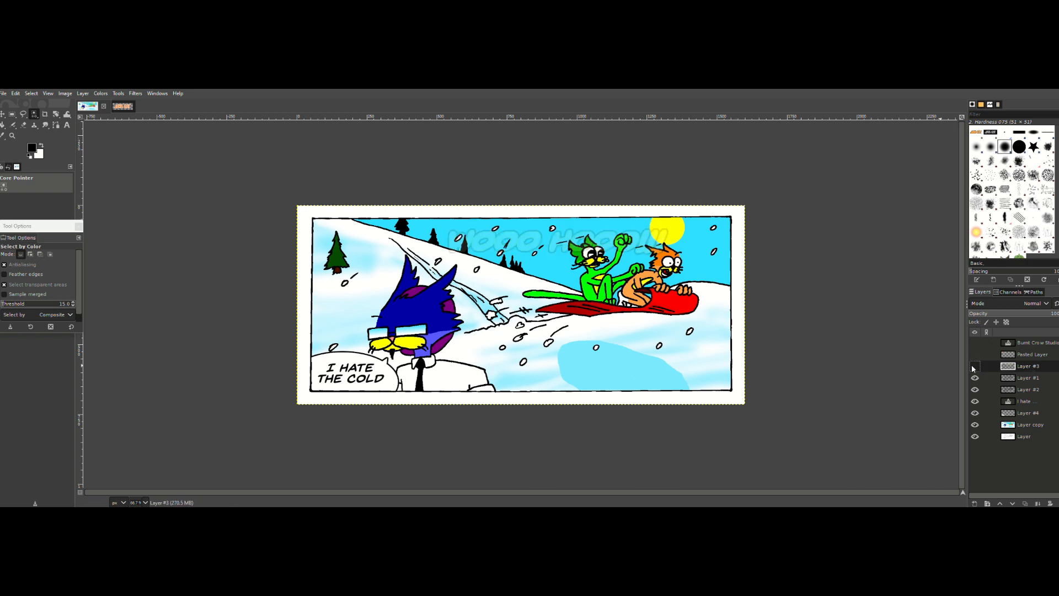
pyautogui.click(972, 368)
pyautogui.click(973, 367)
pyautogui.click(973, 368)
pyautogui.click(973, 368)
pyautogui.click(972, 368)
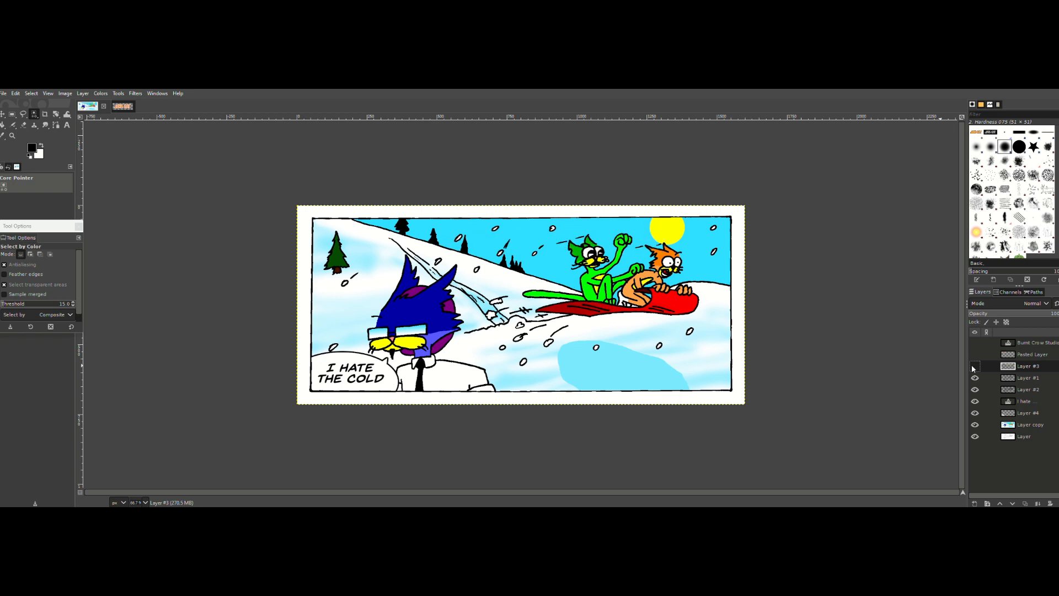
pyautogui.click(972, 368)
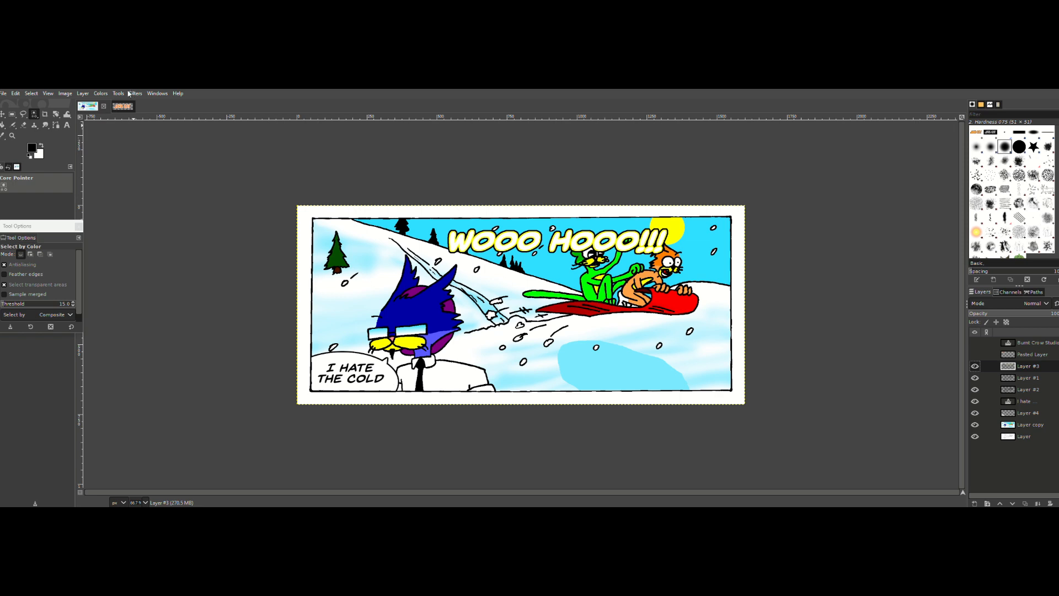
# Step: Rotate the merged lettering layer counterclockwise by 10.30 degrees so the text slopes upward
pyautogui.click(82, 94)
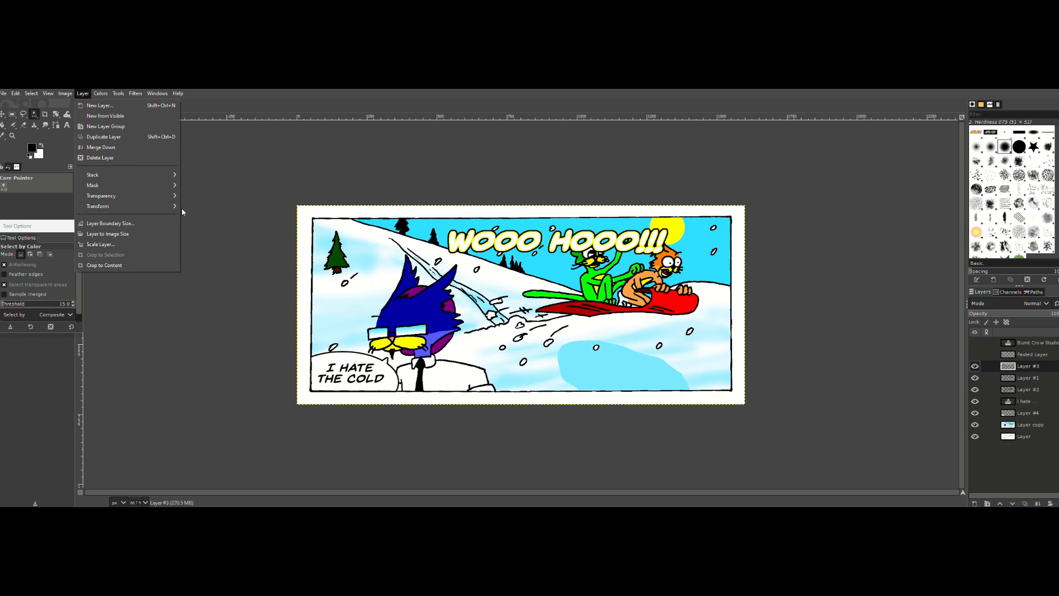
pyautogui.moveTo(138, 206)
pyautogui.click(215, 265)
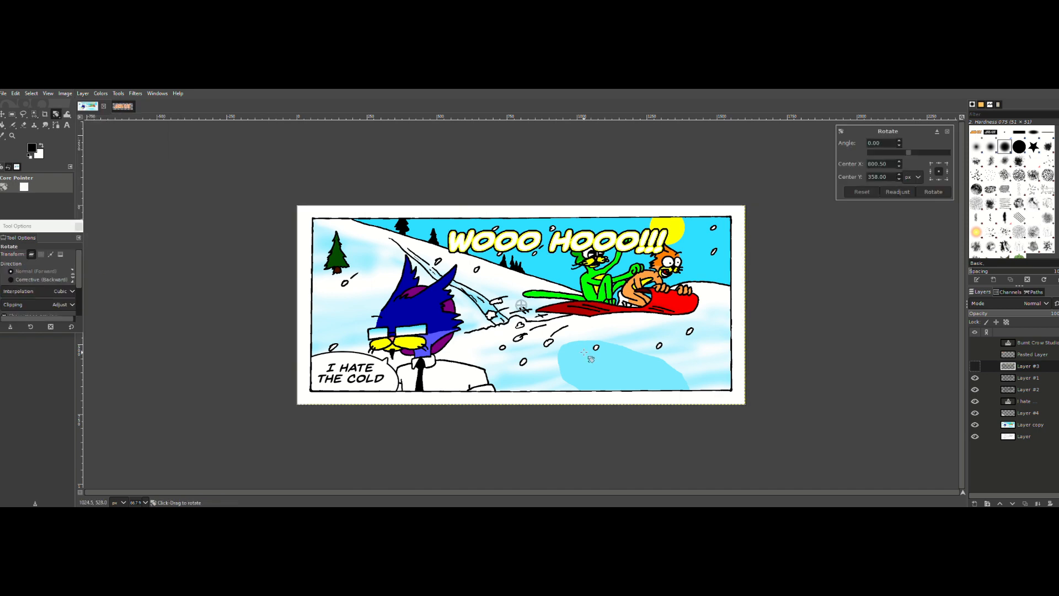
pyautogui.click(900, 140)
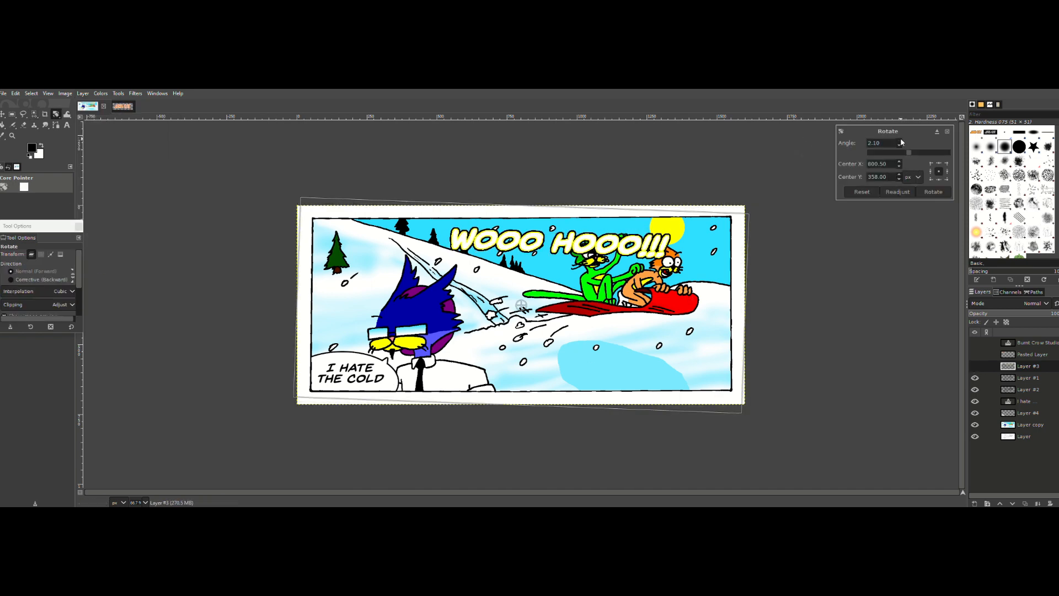
pyautogui.click(899, 146)
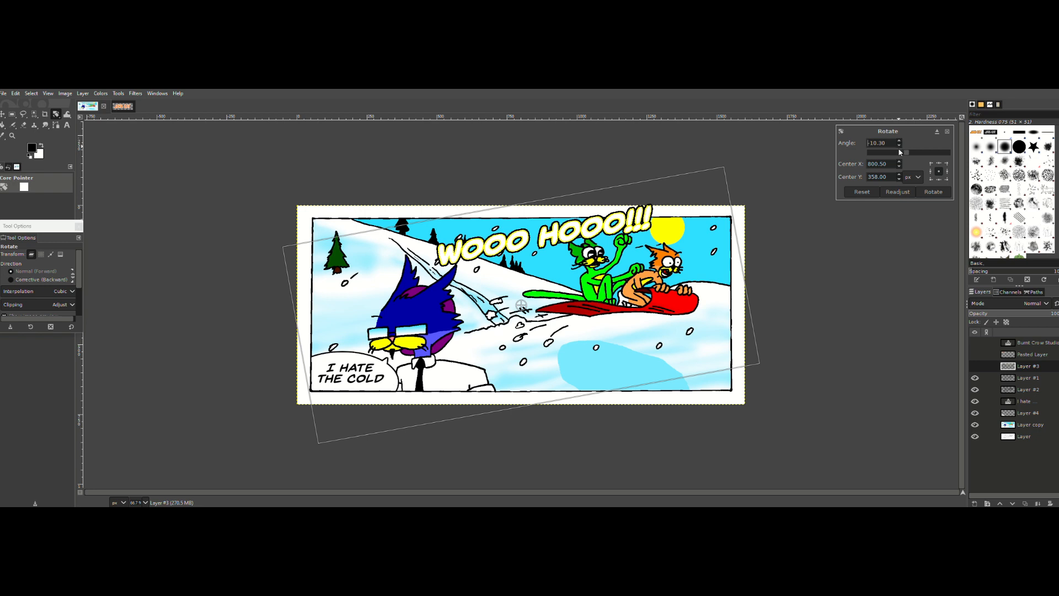
pyautogui.click(933, 191)
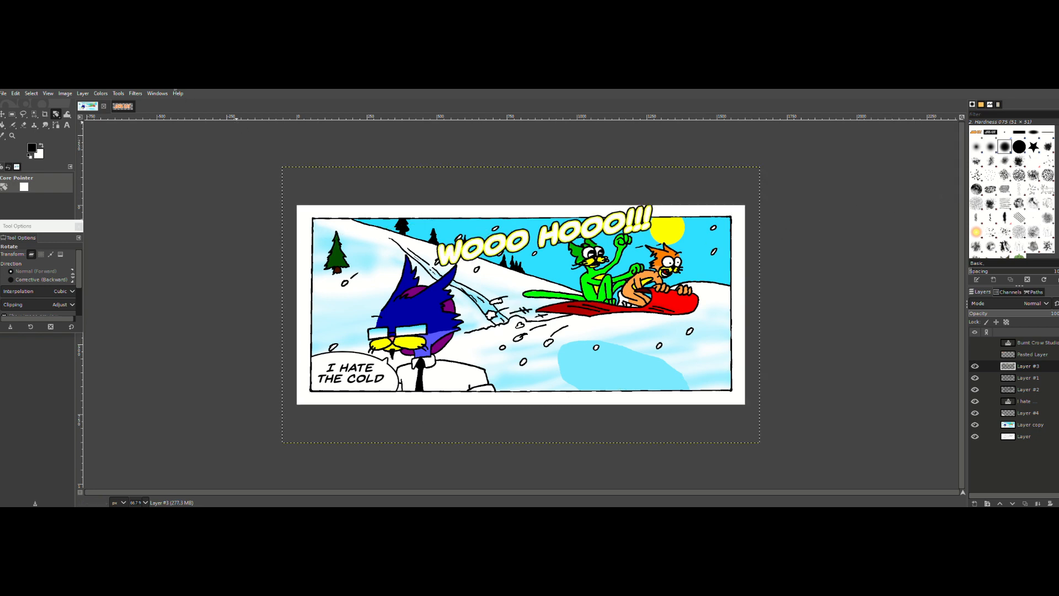
pyautogui.click(81, 93)
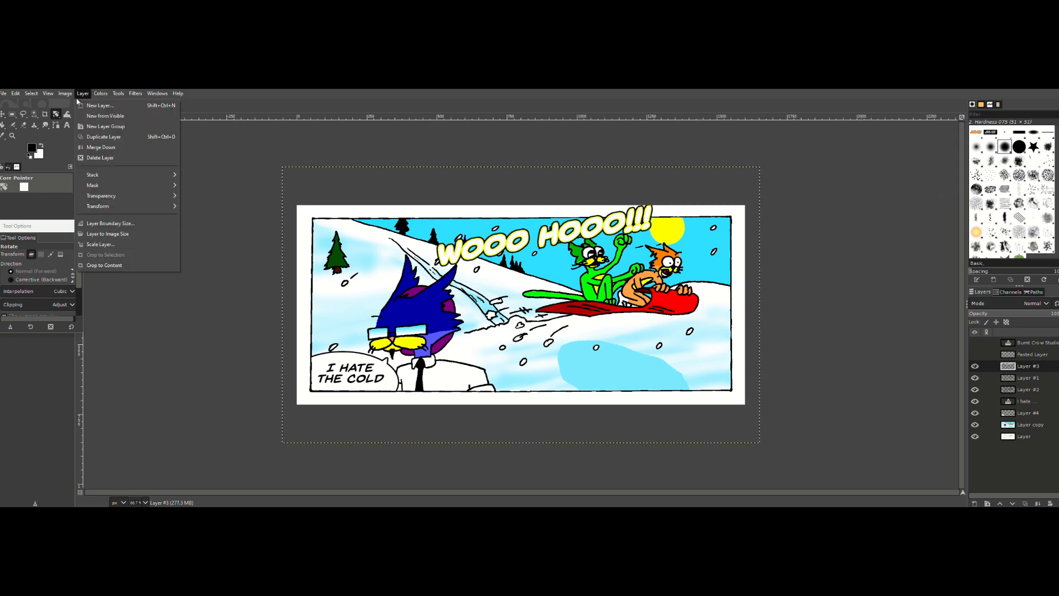
pyautogui.moveTo(118, 211)
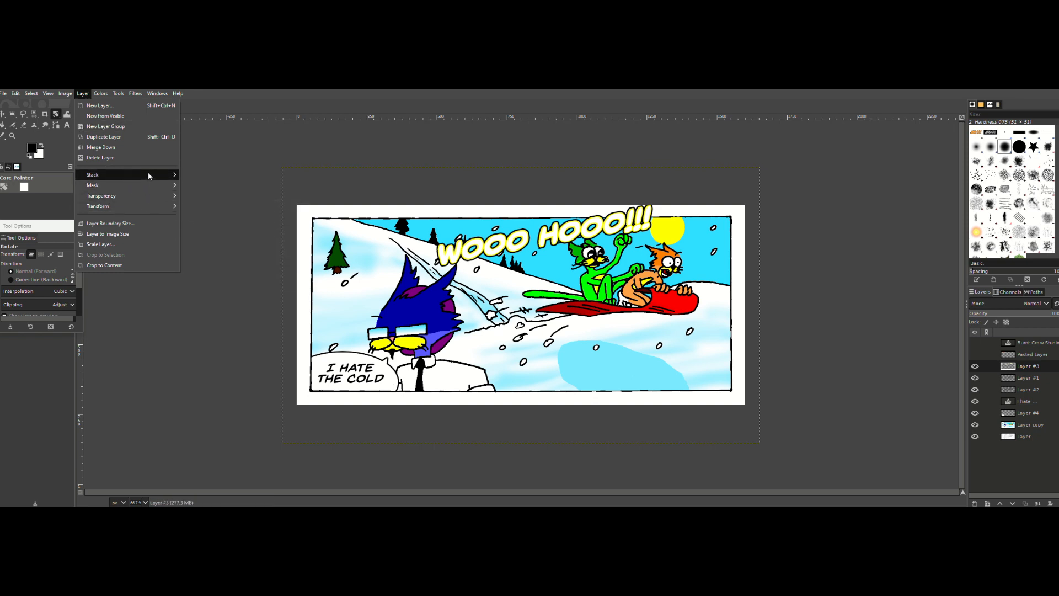
pyautogui.moveTo(149, 175)
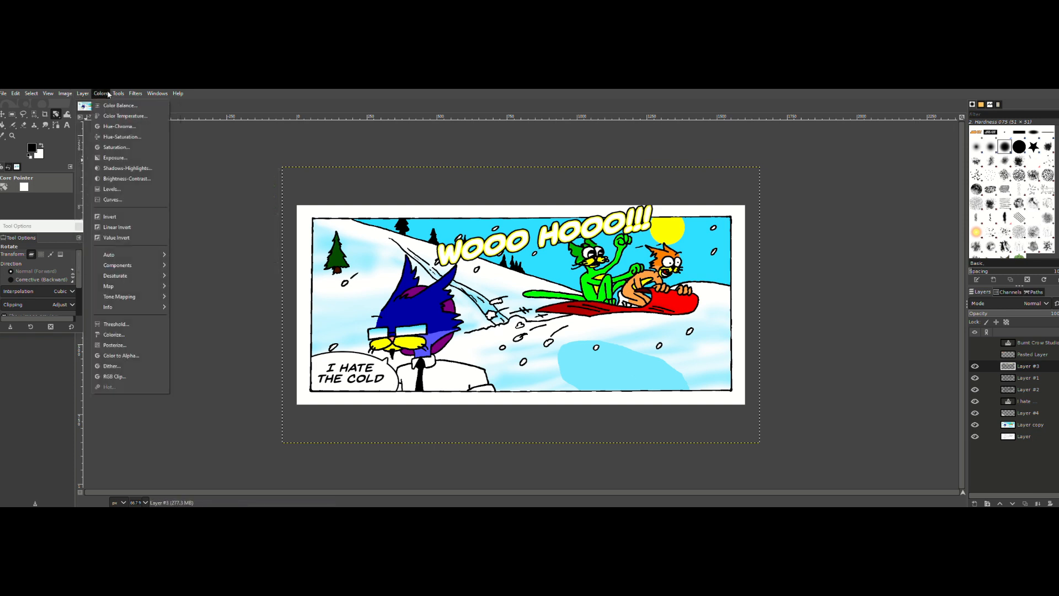
pyautogui.moveTo(117, 95)
pyautogui.moveTo(58, 94)
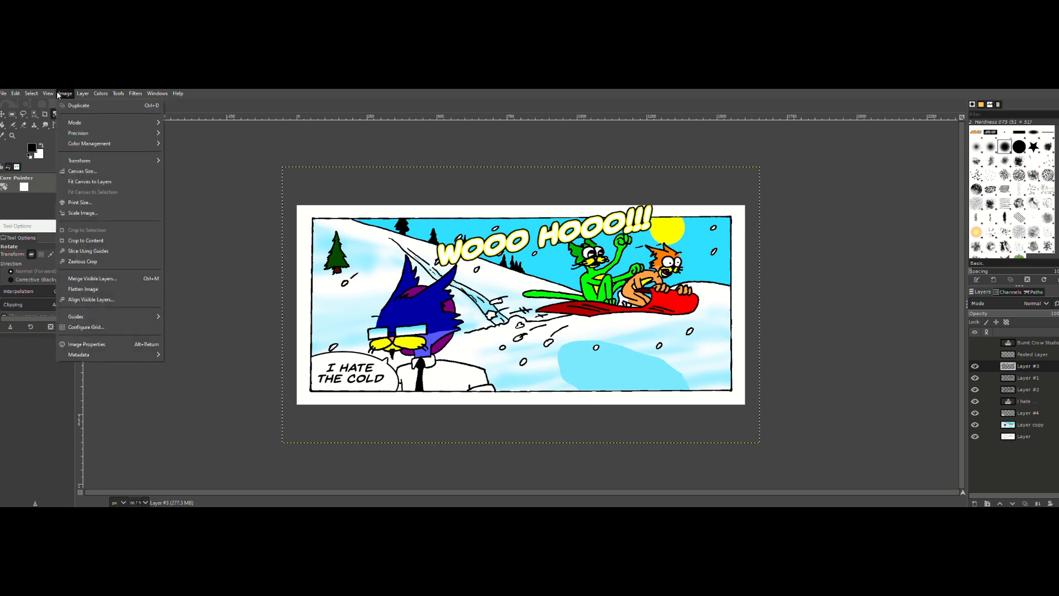
pyautogui.moveTo(110, 160)
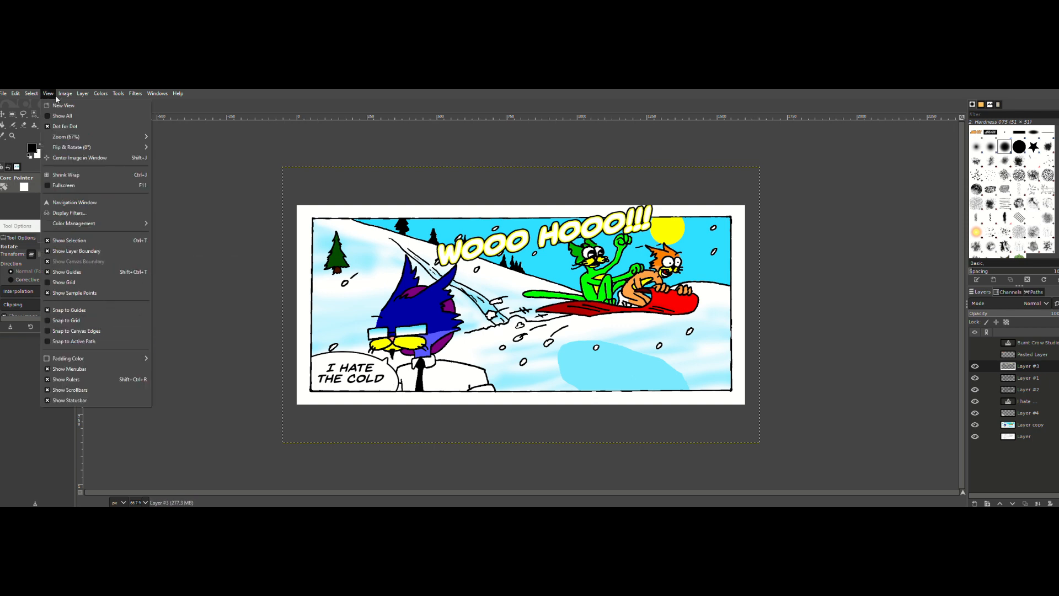
pyautogui.click(1026, 366)
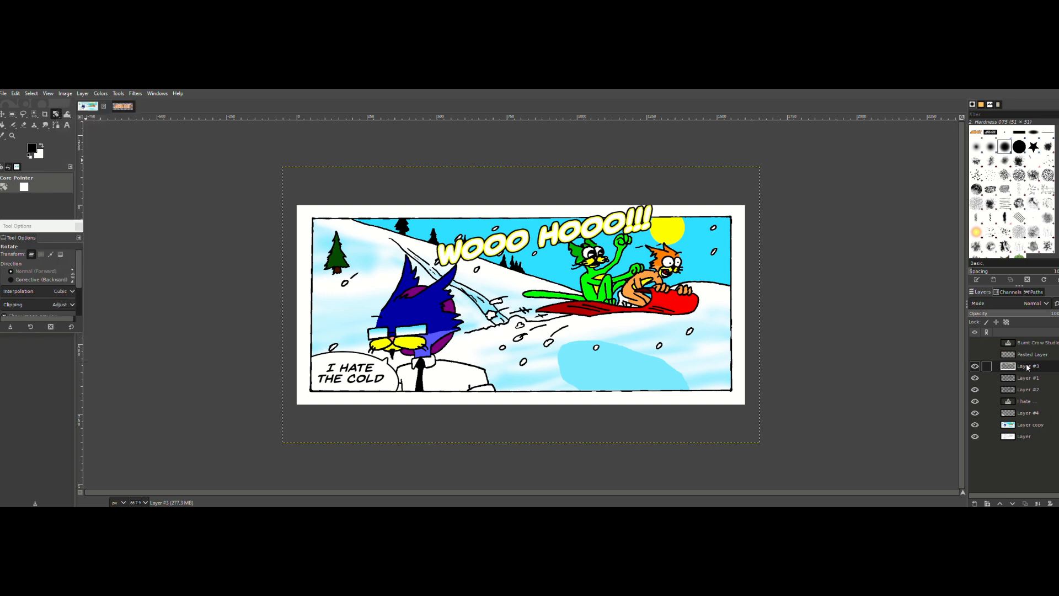
pyautogui.rightClick(1027, 366)
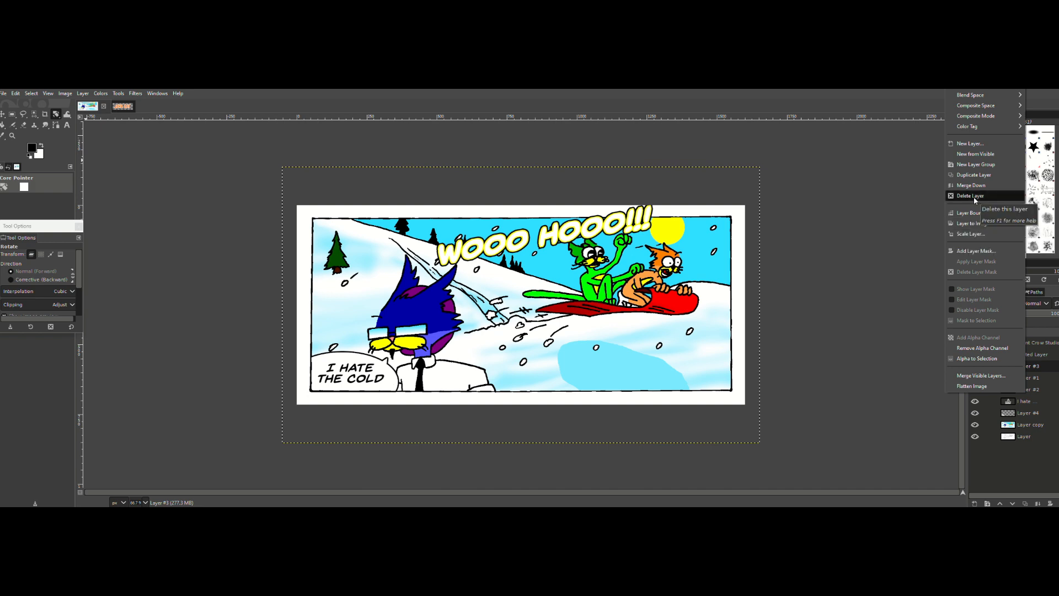
pyautogui.moveTo(973, 117)
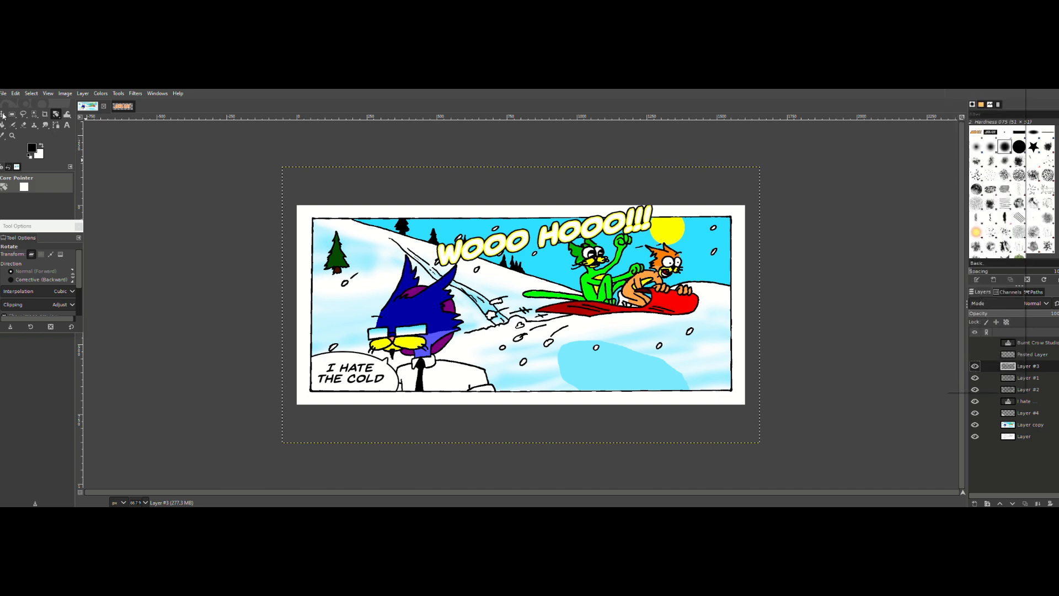
# Step: Select the "Wooo hooo!!!" lettering with a rectangle and apply a Perspective transform that enlarges "Wooo" and shrinks "hooo!!!"
pyautogui.click(13, 116)
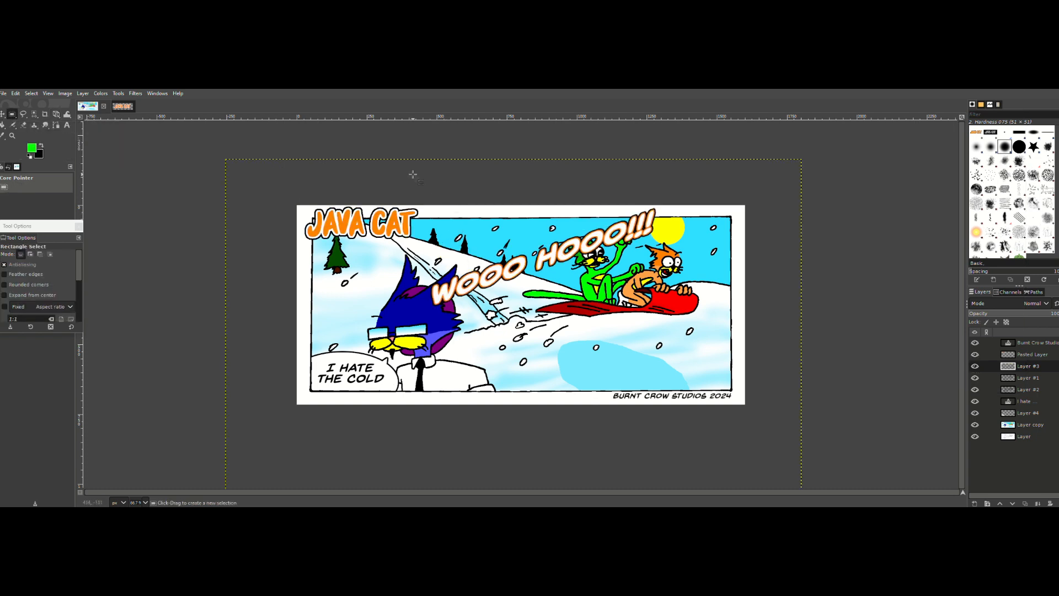
pyautogui.moveTo(393, 182); pyautogui.dragTo(663, 328)
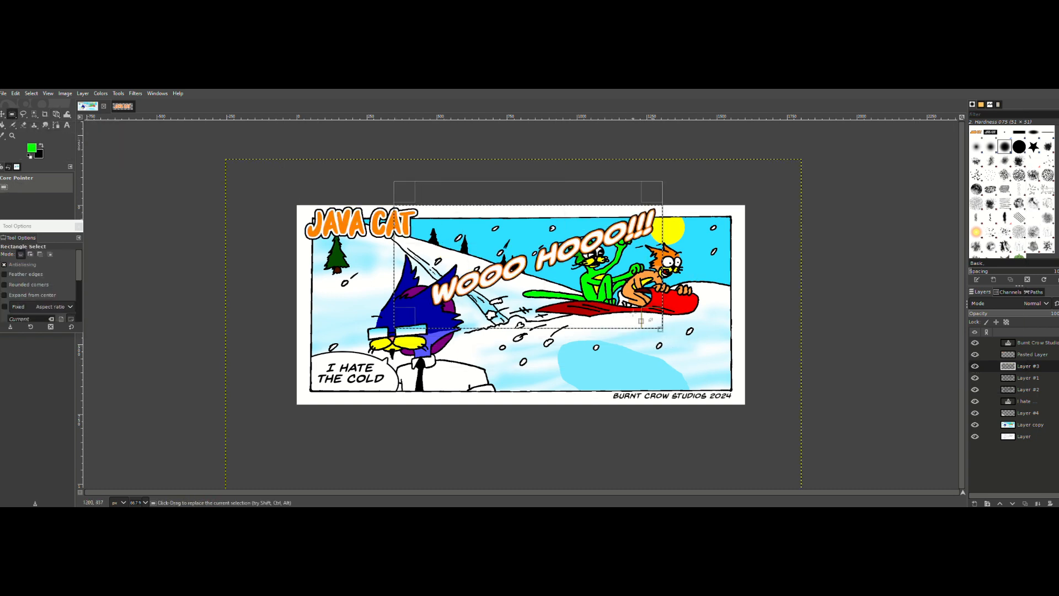
pyautogui.click(118, 94)
pyautogui.moveTo(144, 127)
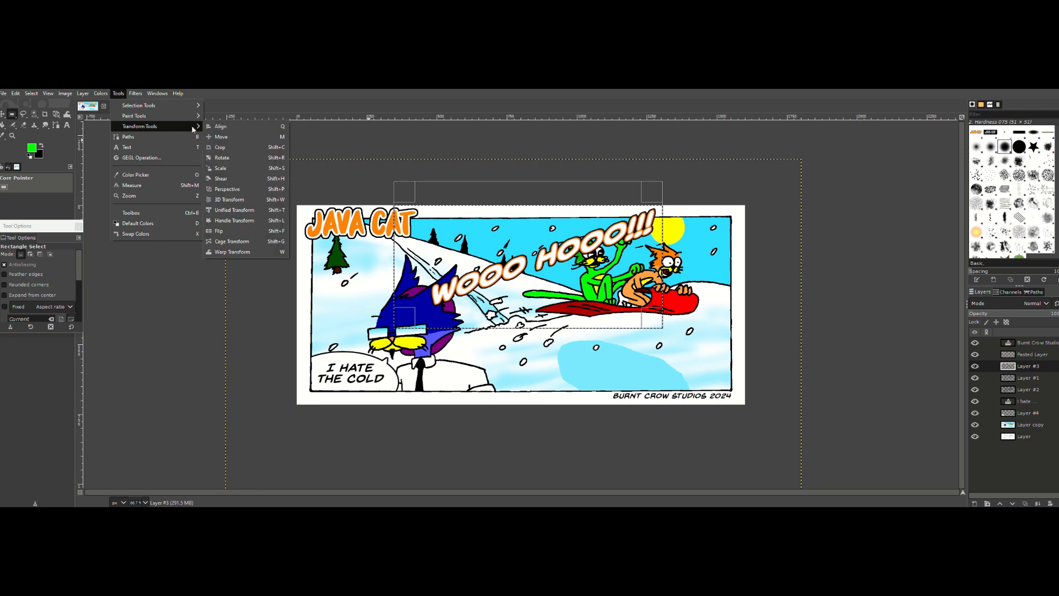
pyautogui.click(227, 189)
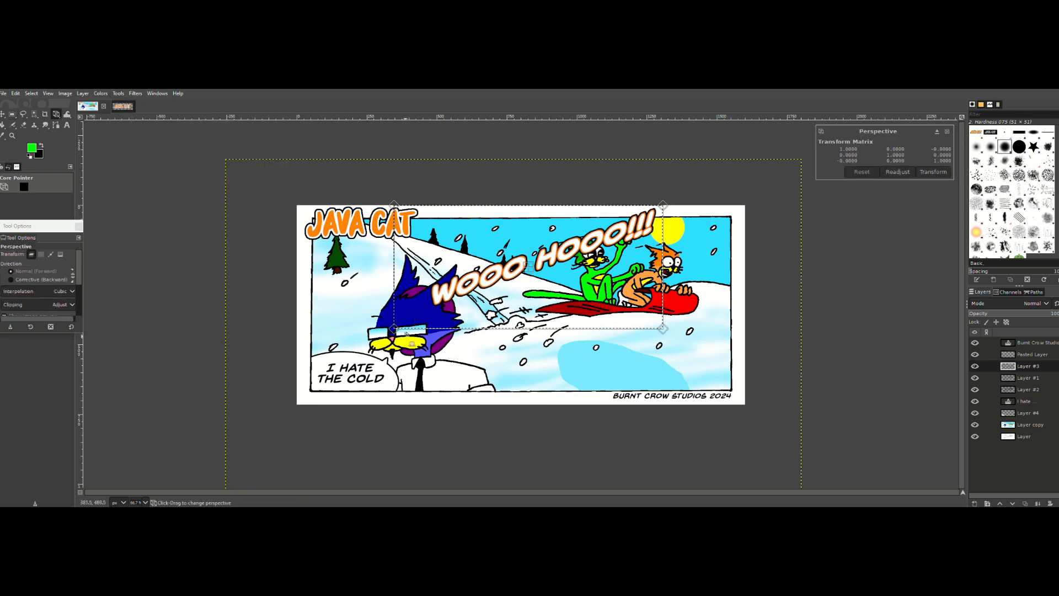
pyautogui.moveTo(394, 329); pyautogui.dragTo(403, 381)
pyautogui.moveTo(659, 209); pyautogui.dragTo(627, 235)
pyautogui.moveTo(393, 205); pyautogui.dragTo(382, 189)
pyautogui.press('Return')
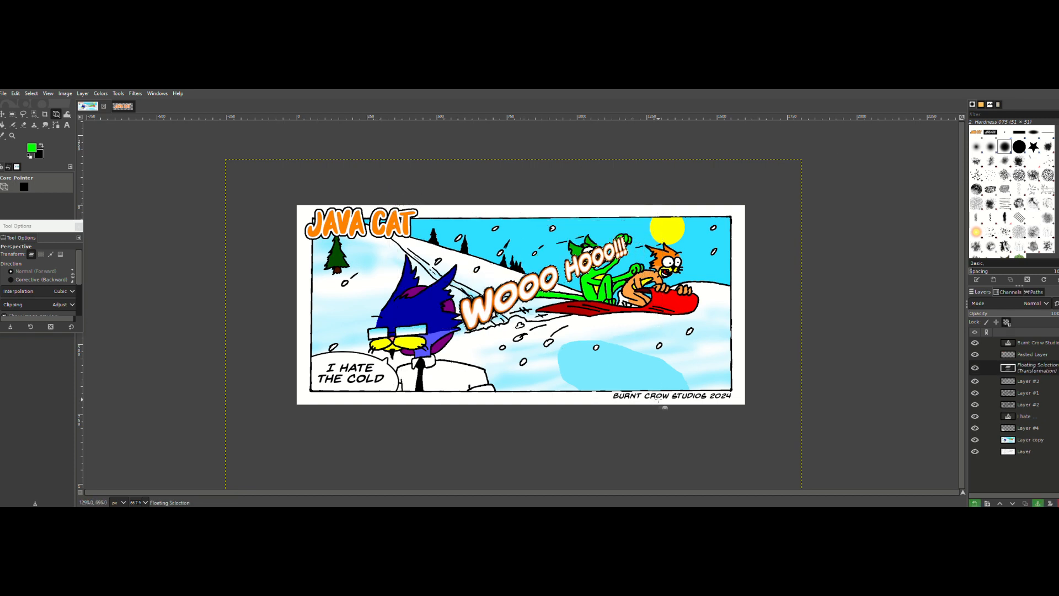
# Step: Anchor the transformed lettering to Layer #3 and move it up and to the left, clear of the green cat's face
pyautogui.click(3, 114)
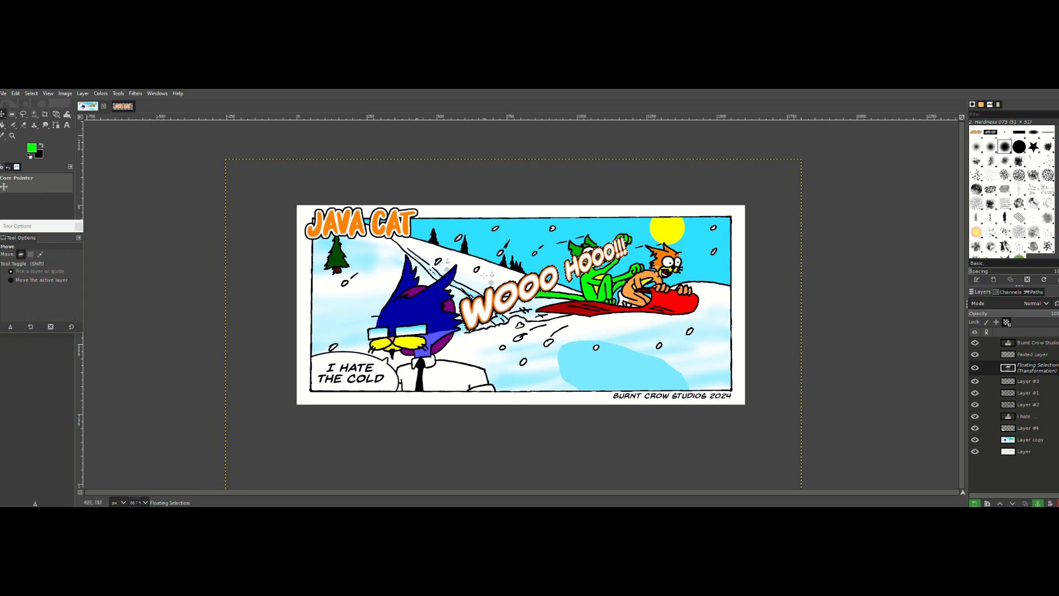
pyautogui.click(530, 286)
pyautogui.moveTo(537, 283); pyautogui.dragTo(526, 256)
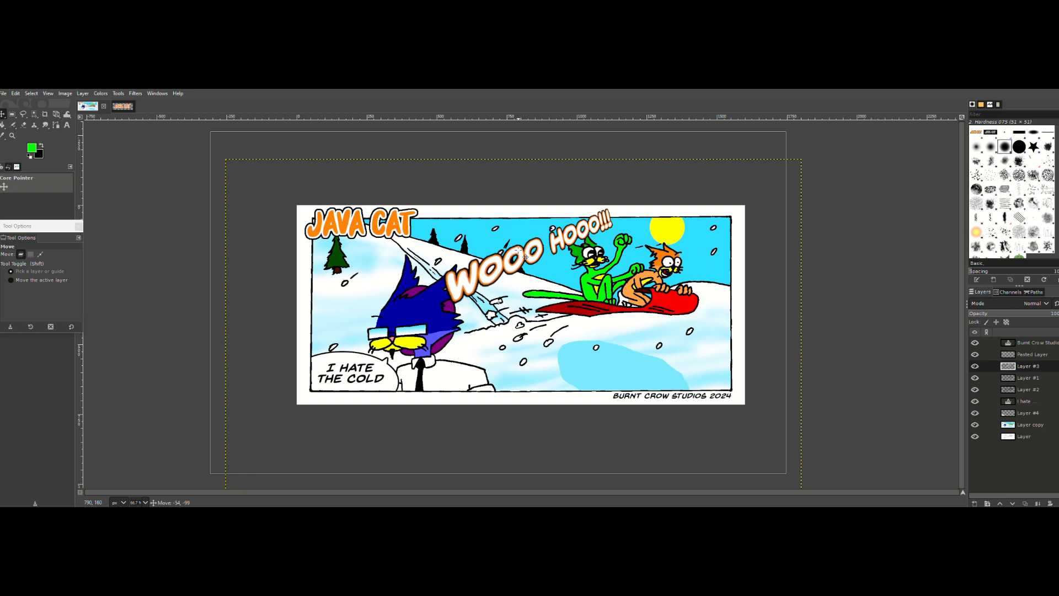
# Step: Scale down the lettering layer so "Wooo hooo!!!" fits between the blue cat and the green cat
pyautogui.click(30, 93)
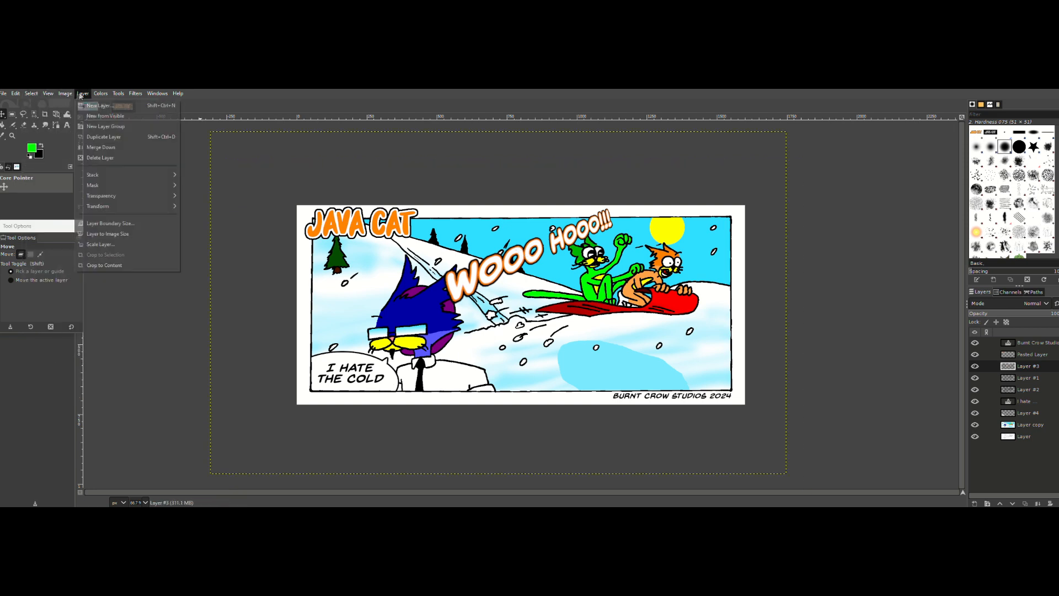
pyautogui.moveTo(114, 93)
pyautogui.moveTo(159, 107)
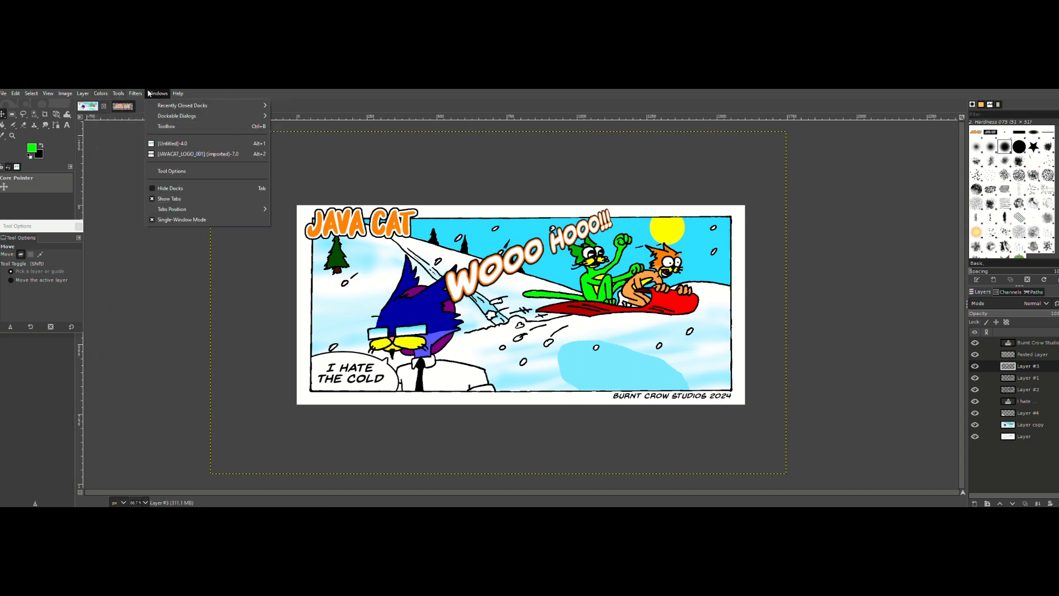
pyautogui.moveTo(139, 126)
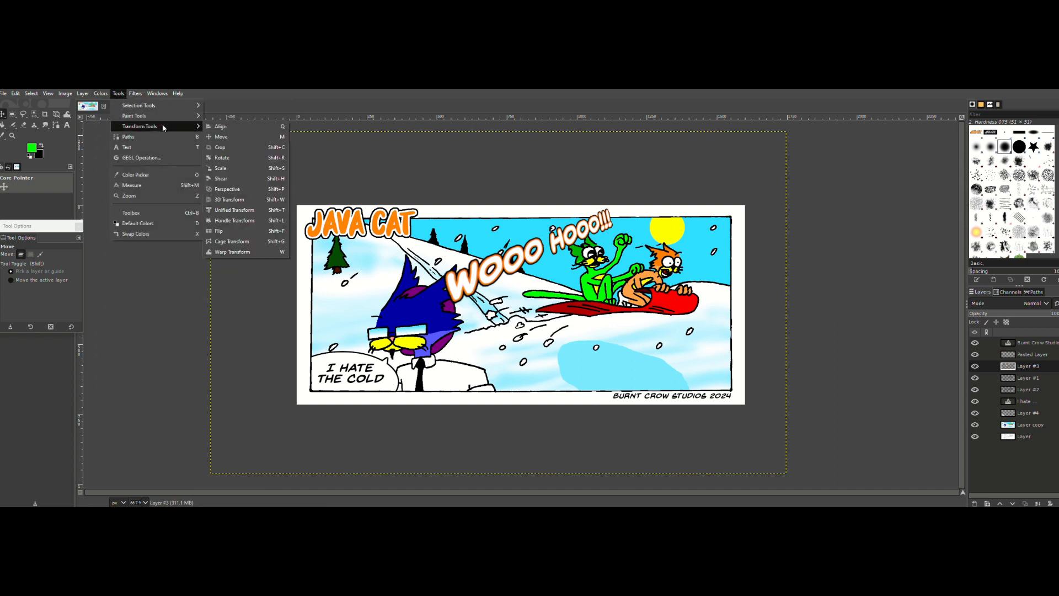
pyautogui.click(221, 169)
pyautogui.click(461, 281)
pyautogui.moveTo(460, 281); pyautogui.dragTo(549, 244)
pyautogui.press('m')
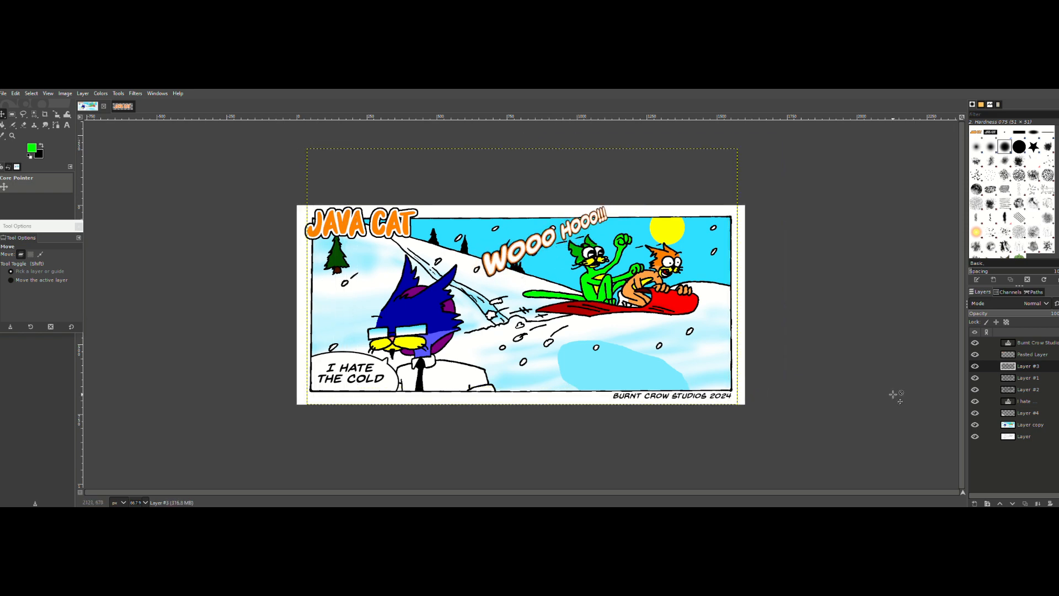
# Step: Rotate the lettering layer clockwise by 10.86 degrees and move it slightly up and right, into the sky above the green cat
pyautogui.click(118, 94)
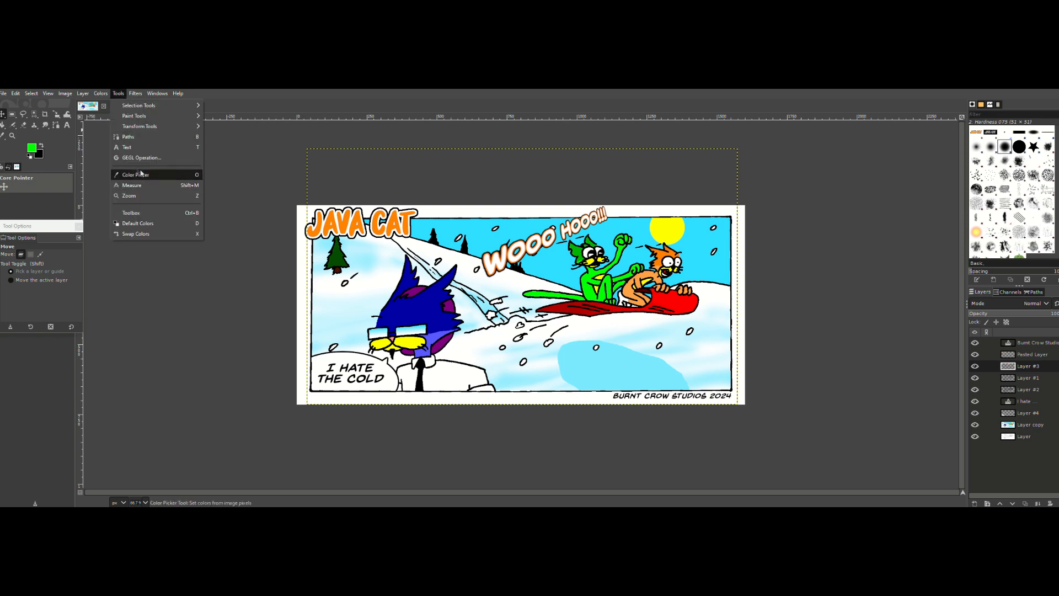
pyautogui.moveTo(157, 127)
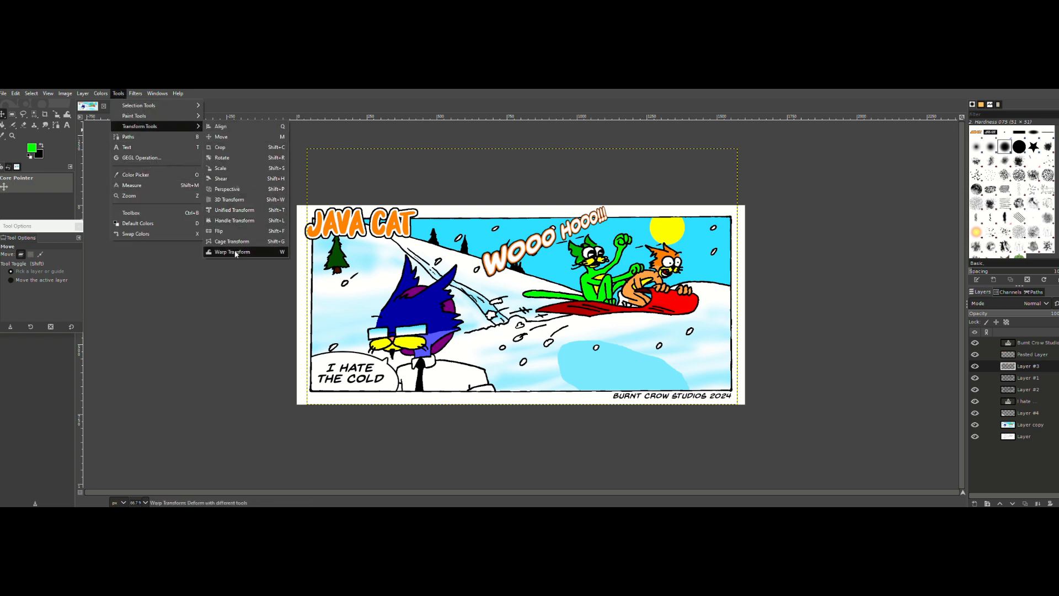
pyautogui.click(227, 162)
pyautogui.moveTo(584, 238); pyautogui.dragTo(590, 250)
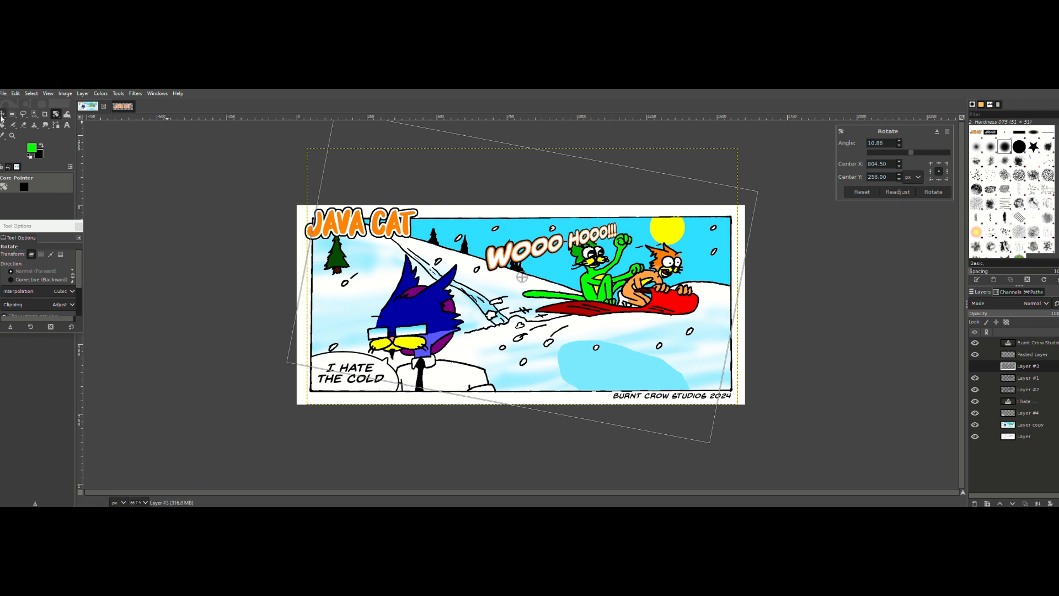
pyautogui.press('m')
pyautogui.moveTo(533, 258); pyautogui.dragTo(530, 241)
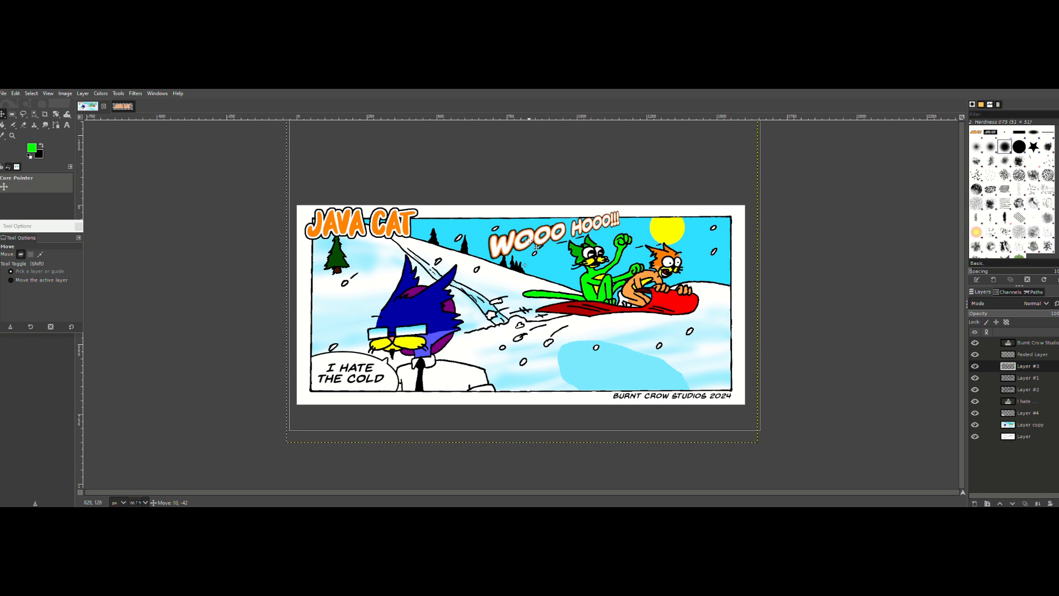